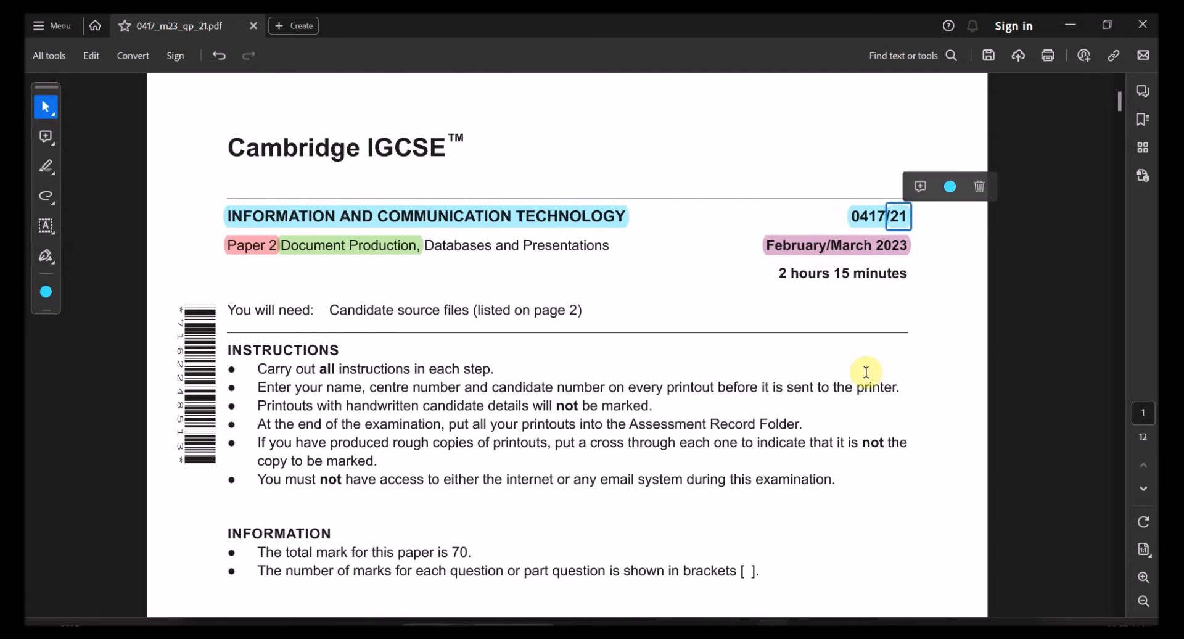
# Examine the list of supplied source files on page 2 of the exam paper, from m23evidence.rtf to m23vision.rtf
pyautogui.scroll(-18, 857, 391)
pyautogui.scroll(2, 842, 409)
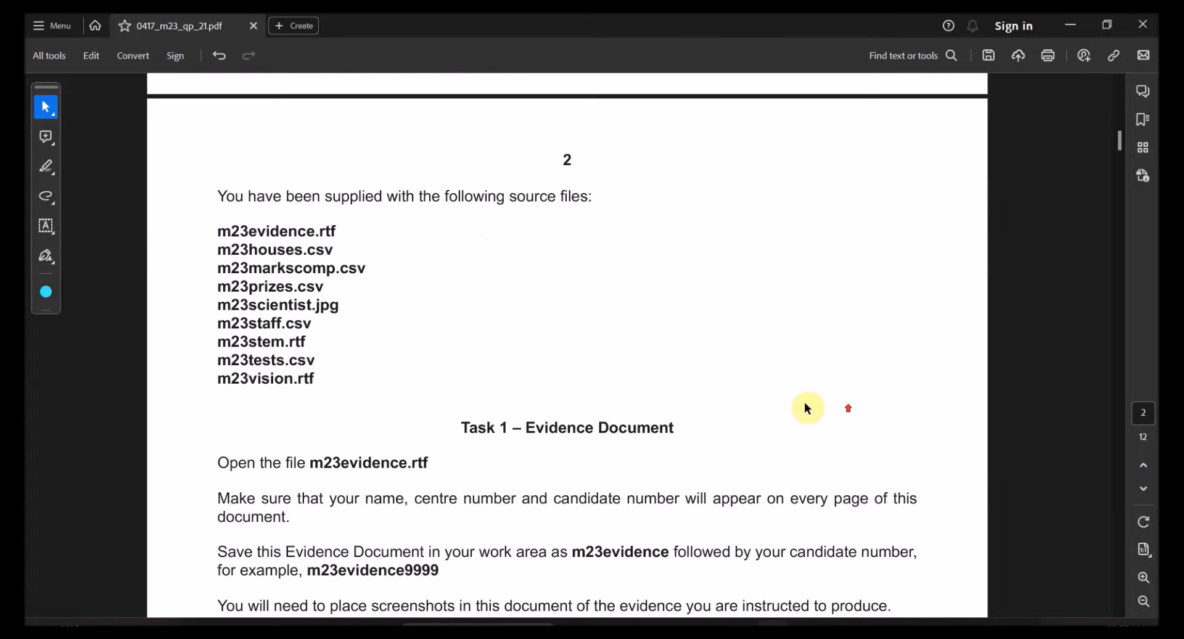
pyautogui.keyDown('ctrl'); pyautogui.scroll(1, 577, 294); pyautogui.keyUp('ctrl')
pyautogui.moveTo(150, 218); pyautogui.dragTo(265, 398)
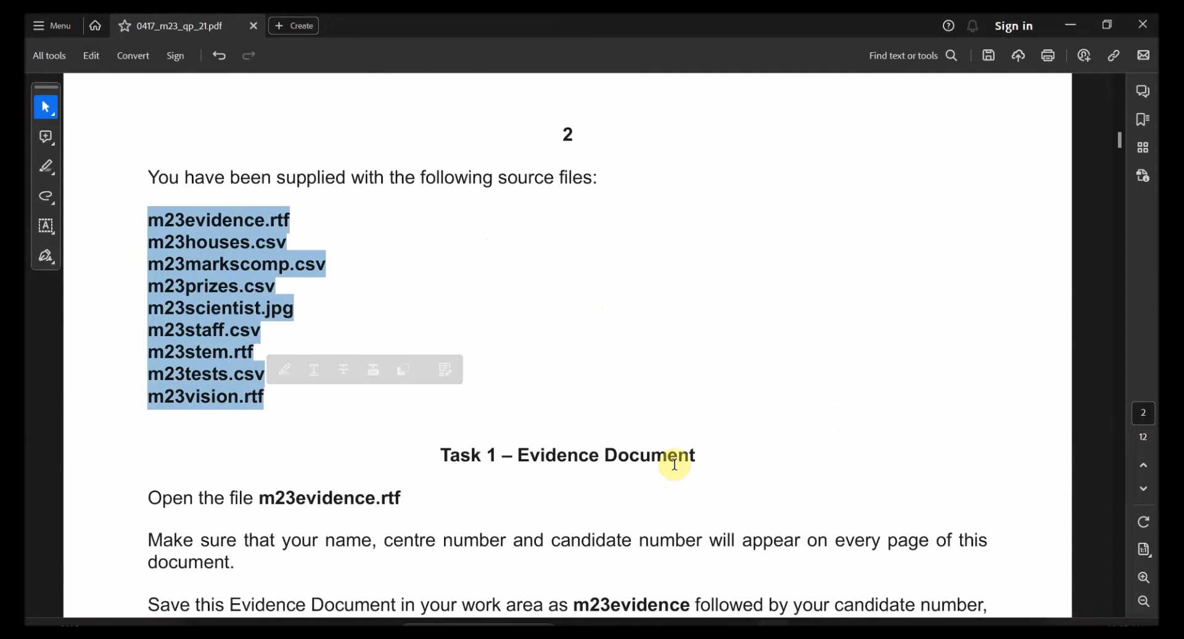
pyautogui.hotkey('alt', 'Tab')
pyautogui.moveTo(446, 467); pyautogui.dragTo(425, 205)
pyautogui.click(495, 17)
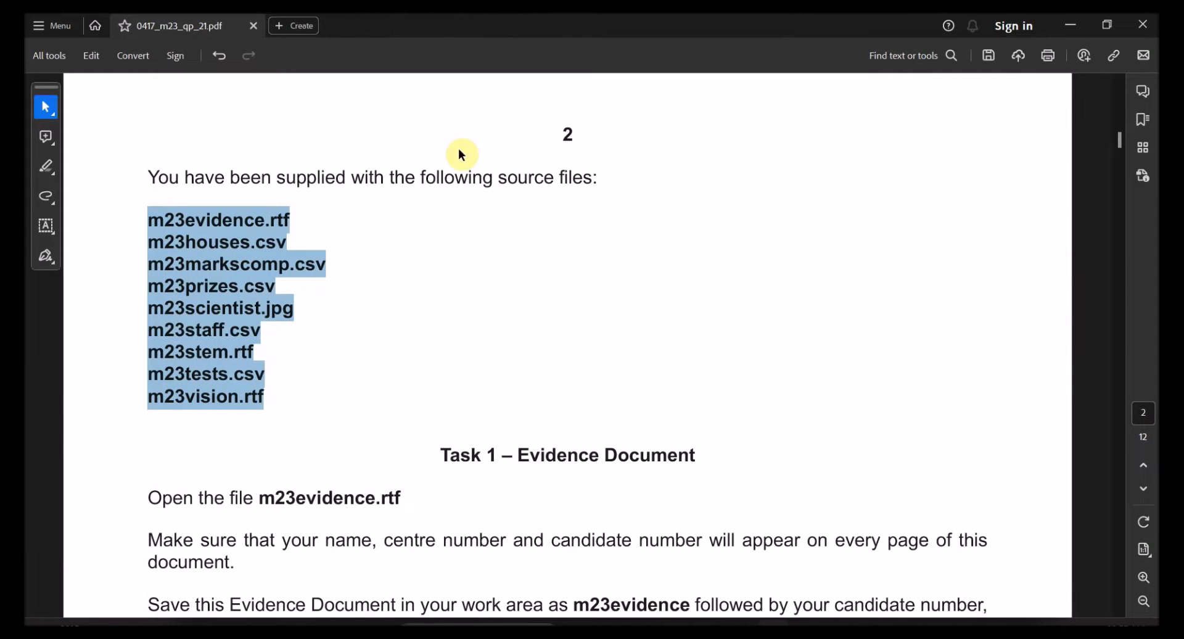
# Read the Task 1 instructions about opening m23evidence.rtf and showing the candidate details on every page
pyautogui.scroll(-3, 427, 412)
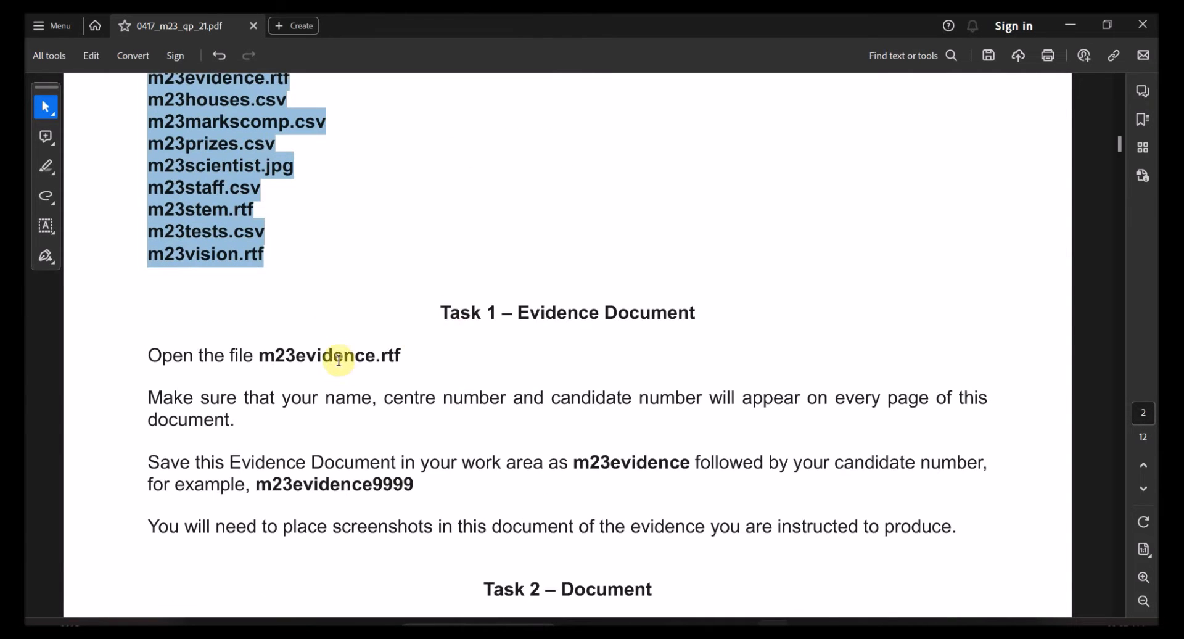
pyautogui.moveTo(258, 358); pyautogui.dragTo(404, 357)
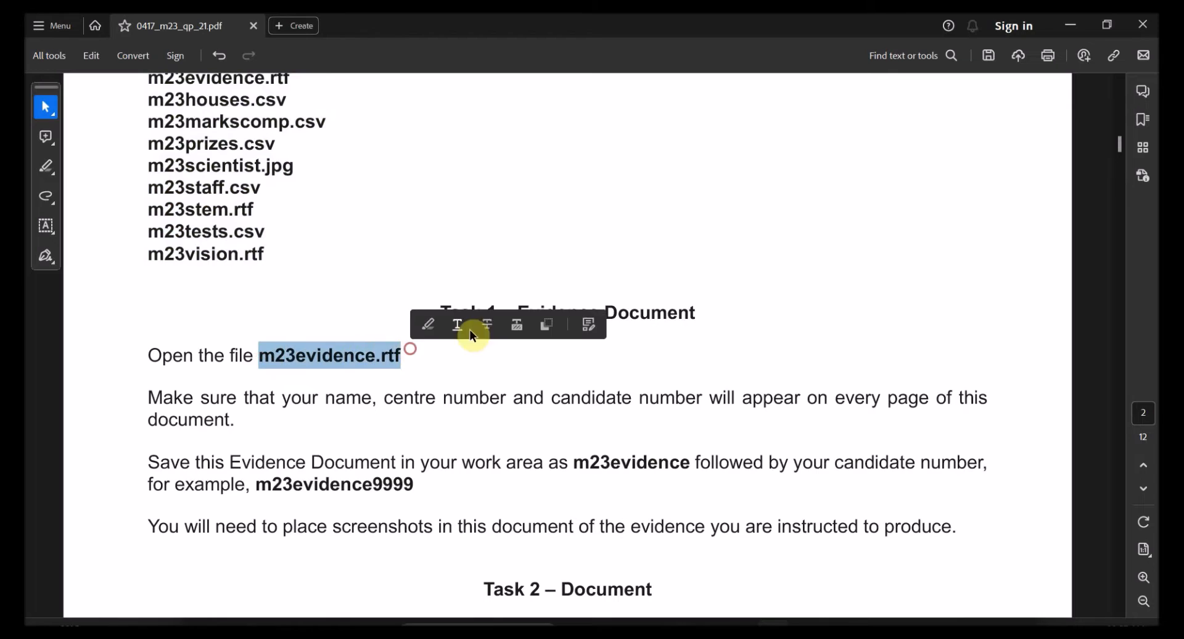
pyautogui.click(473, 311)
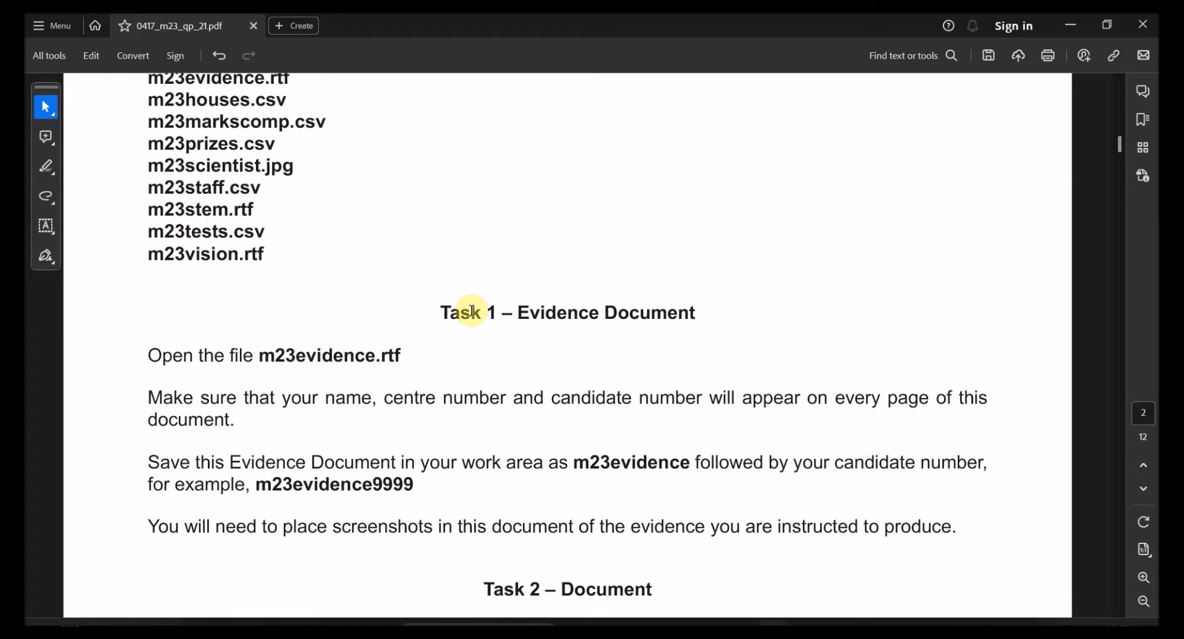
pyautogui.moveTo(259, 357); pyautogui.dragTo(375, 357)
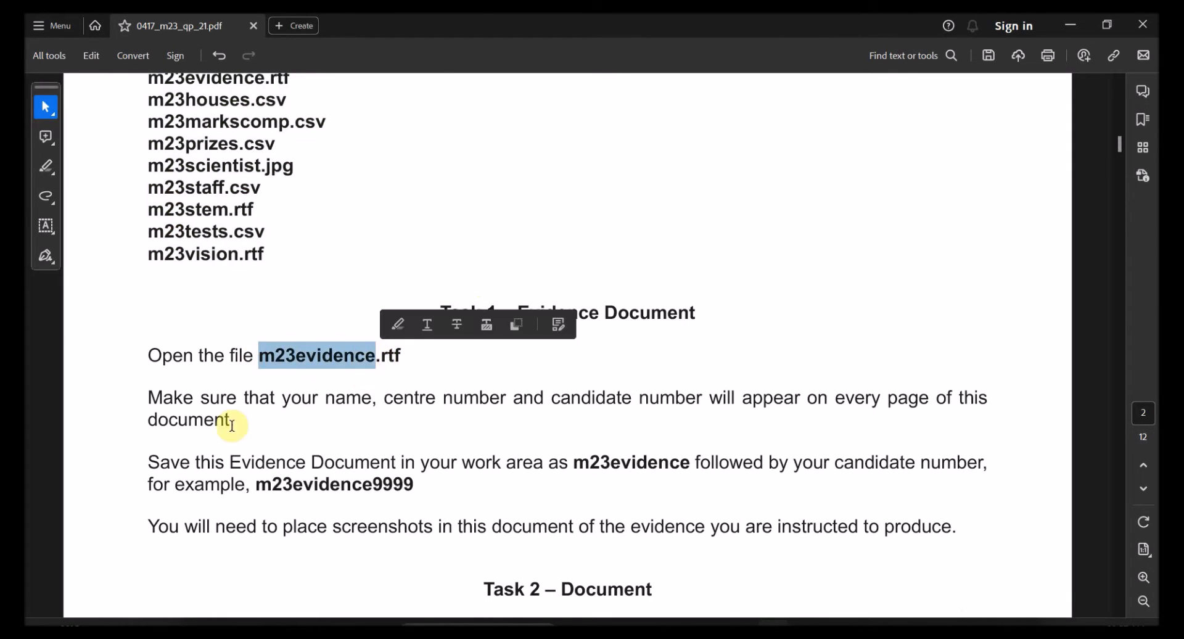
pyautogui.moveTo(317, 394); pyautogui.dragTo(719, 404)
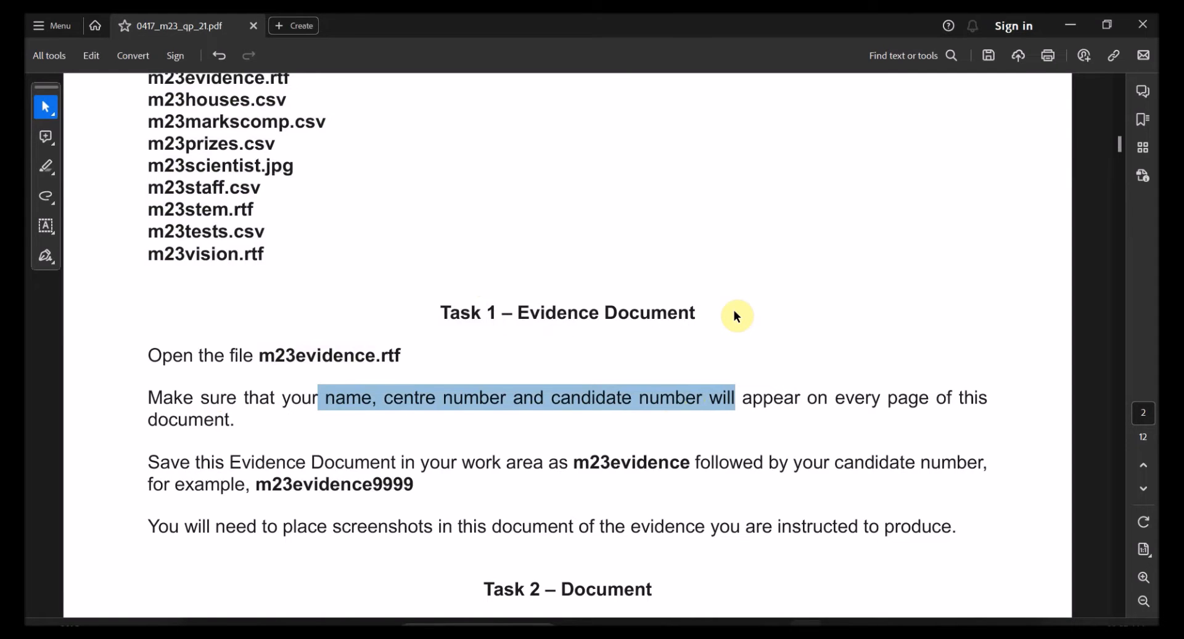
# Switch to the source files folder, open m23evidence.rtf in Word, and maximize its window
pyautogui.hotkey('alt', 'Tab')
pyautogui.click(435, 388)
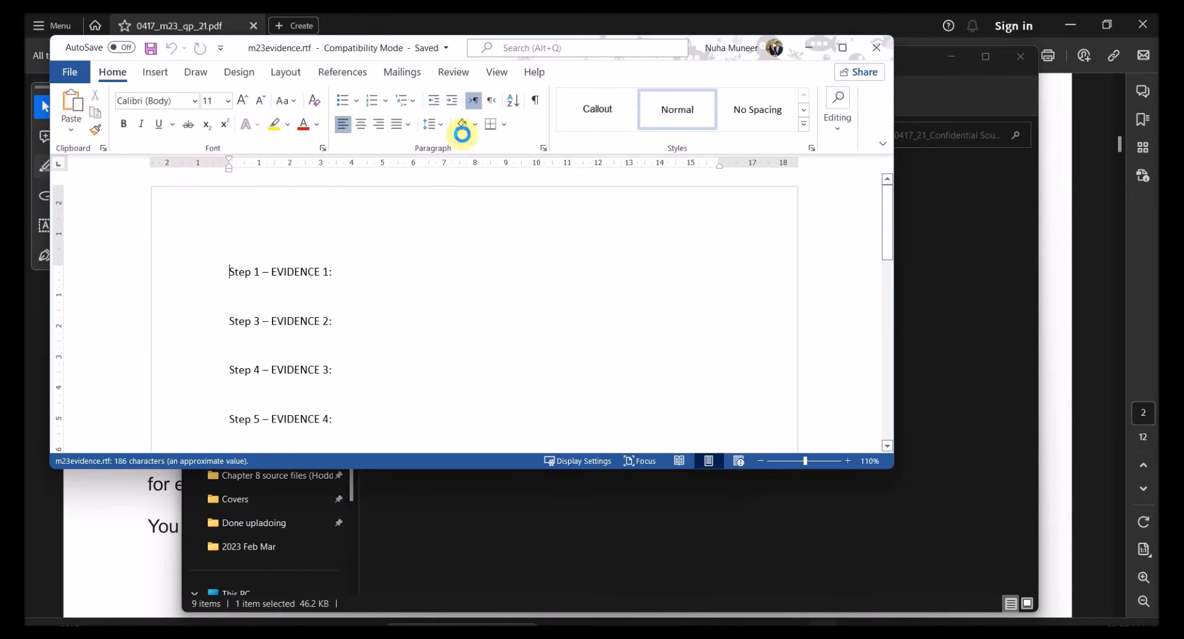
pyautogui.click(843, 49)
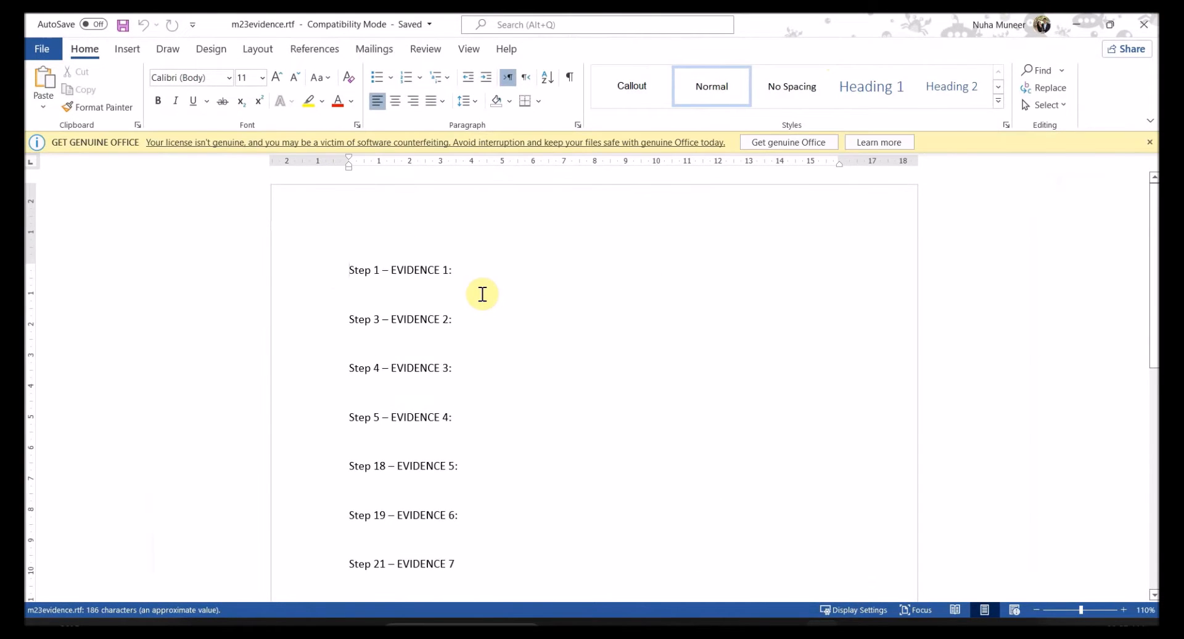
# Recheck the Task 1 instructions in the exam paper and insert a Blank (Three Columns) header in the evidence document
pyautogui.hotkey('alt', 'Tab')
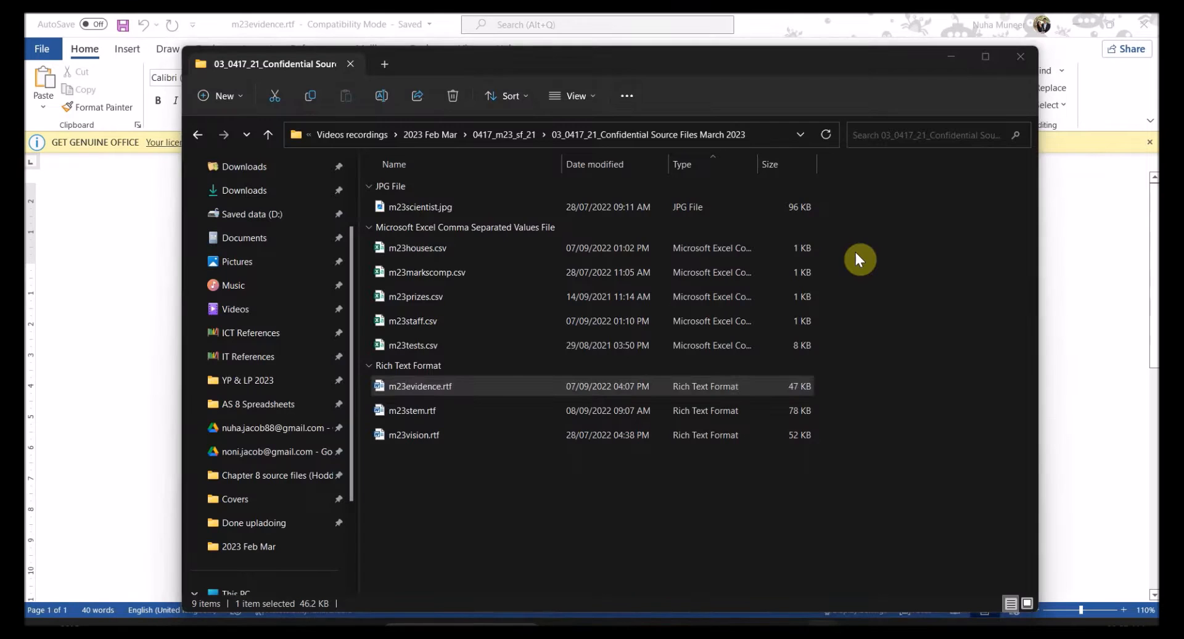
pyautogui.hotkey('alt', 'Tab')
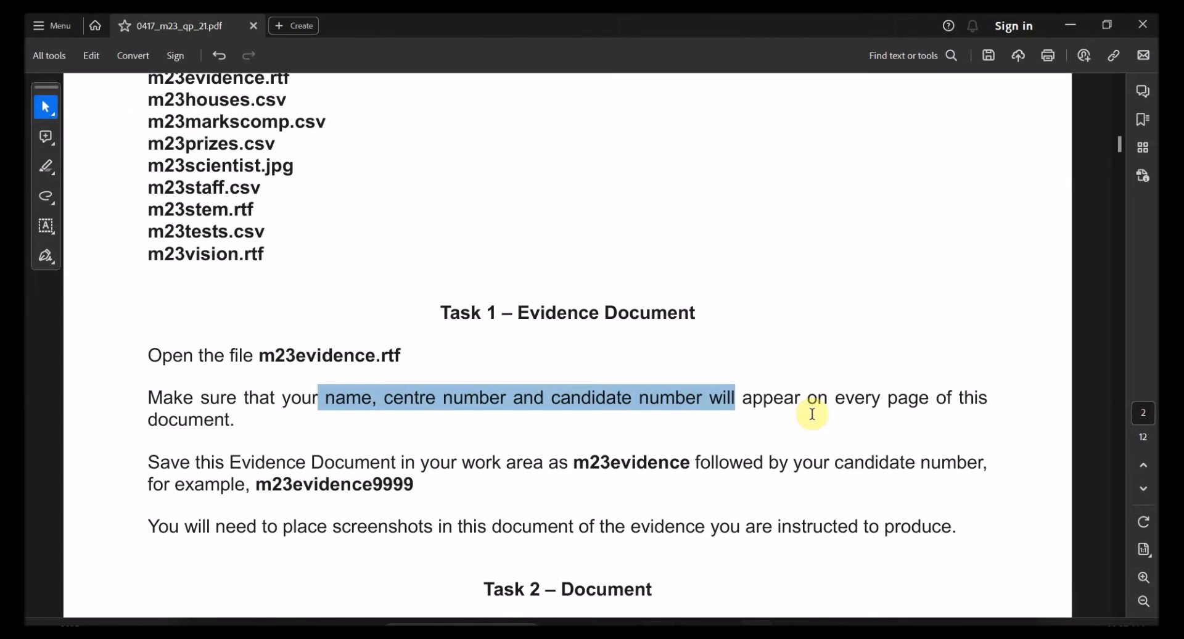
pyautogui.scroll(-2, 808, 442)
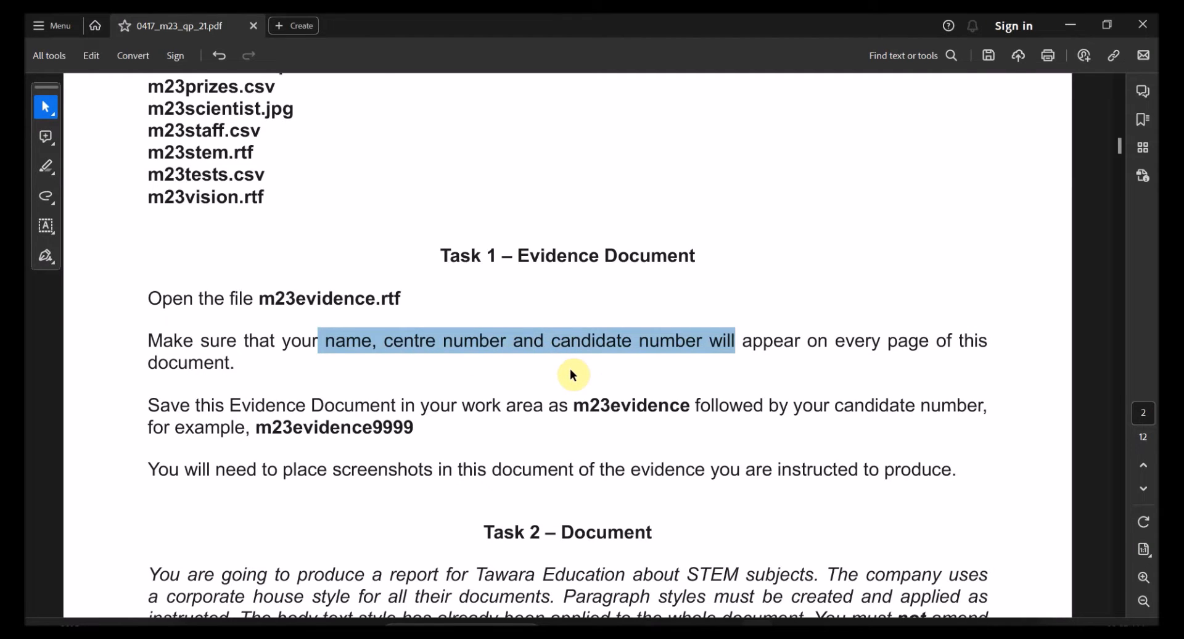
pyautogui.hotkey('alt', 'Tab')
pyautogui.doubleClick(743, 217)
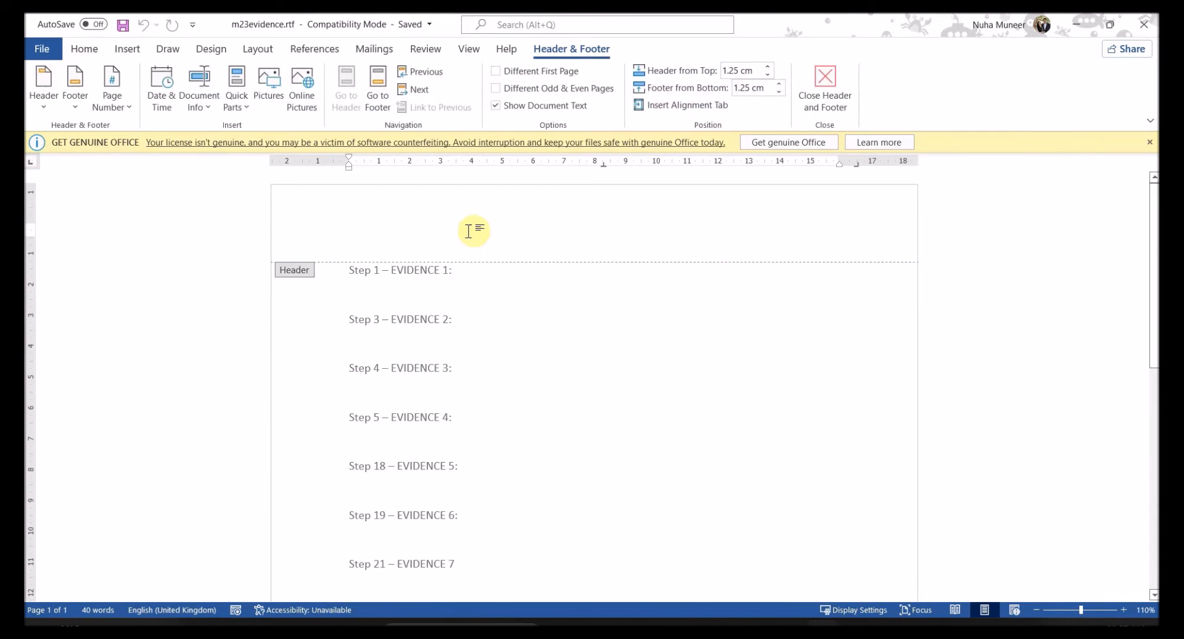
pyautogui.click(39, 107)
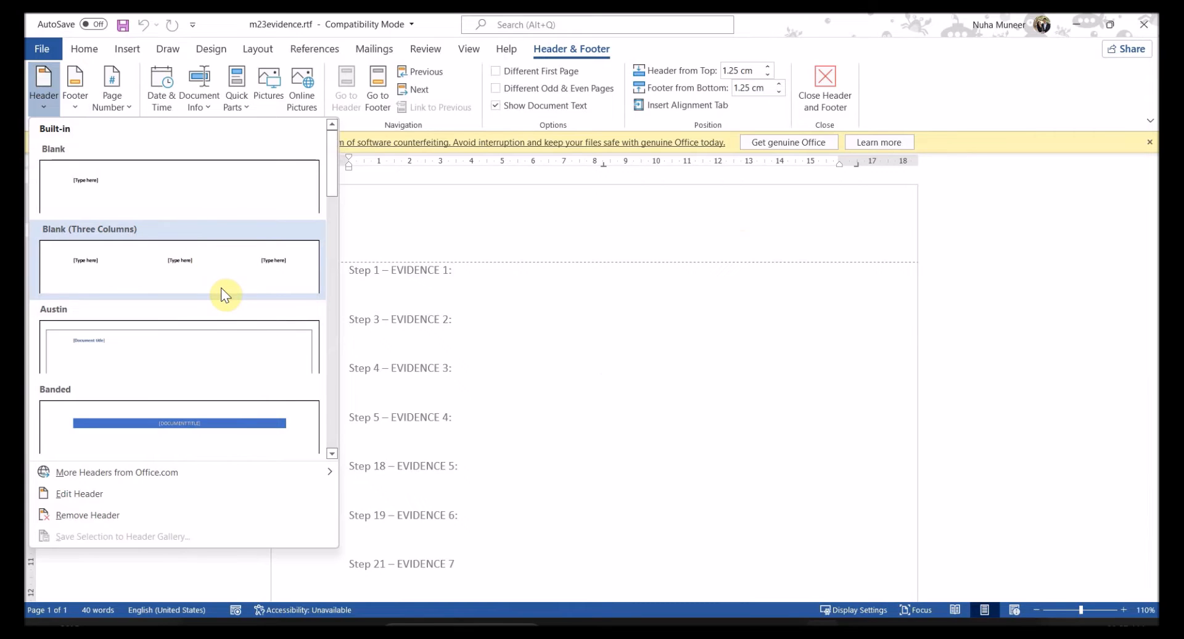
pyautogui.click(221, 287)
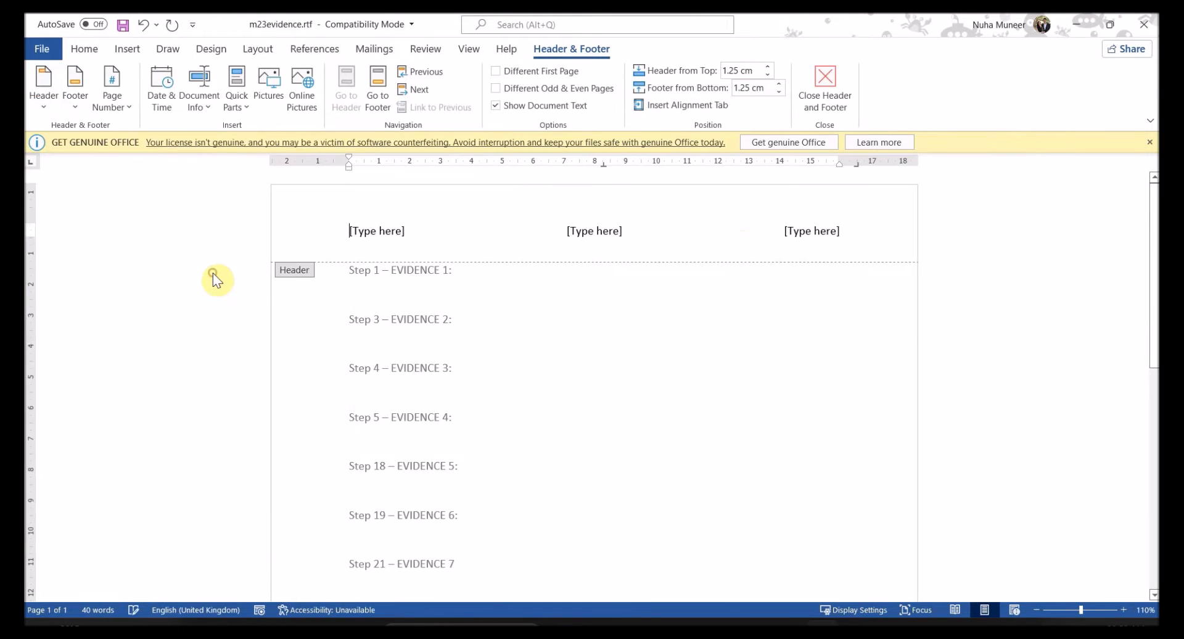
# Fill the three header placeholders, in order, with the candidate's name, centre number and candidate number
pyautogui.click(378, 234)
pyautogui.write('Nuha')
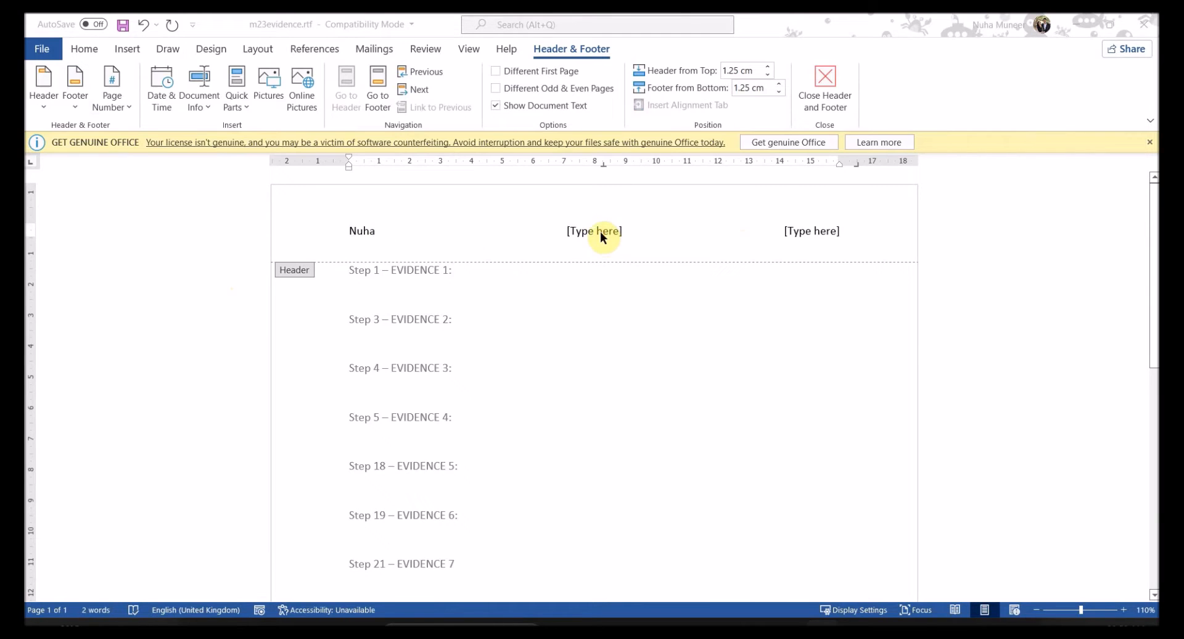
pyautogui.hotkey('alt', 'Tab')
pyautogui.click(405, 339)
pyautogui.moveTo(405, 339); pyautogui.dragTo(509, 344)
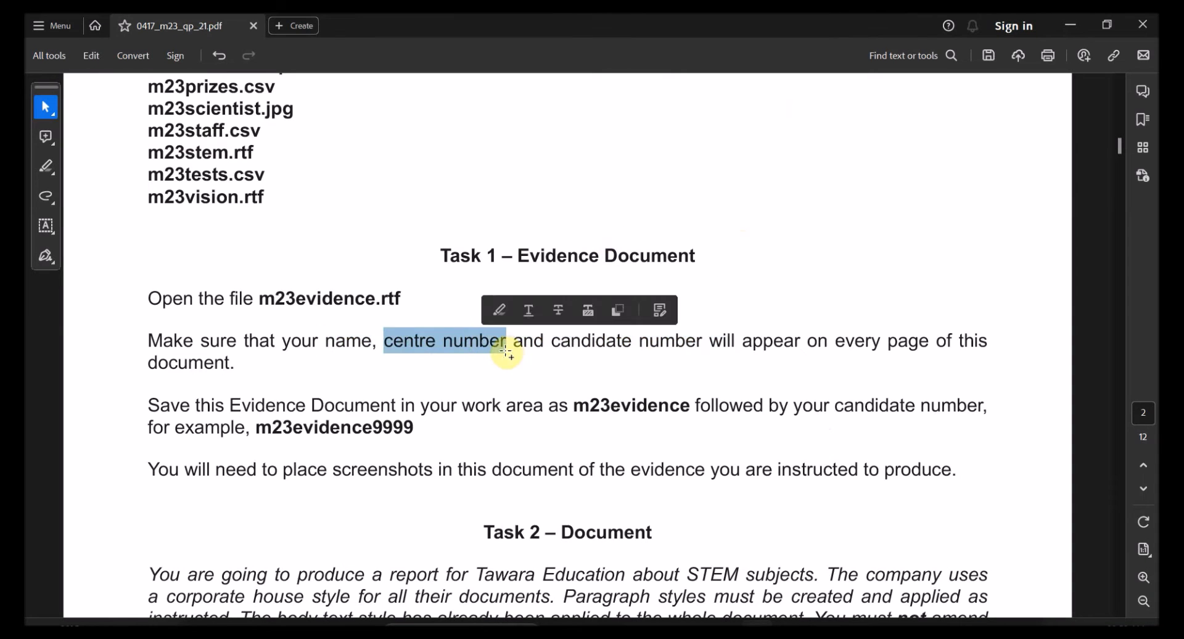
pyautogui.hotkey('alt', 'Tab')
pyautogui.write('MM012\t')
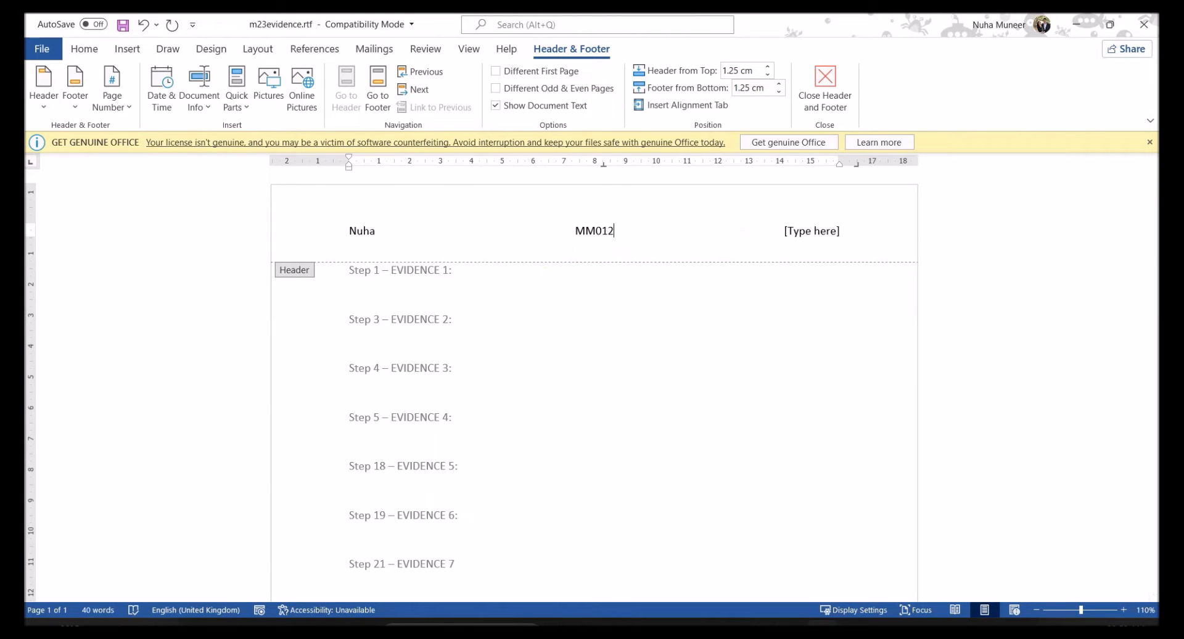
pyautogui.write('9999')
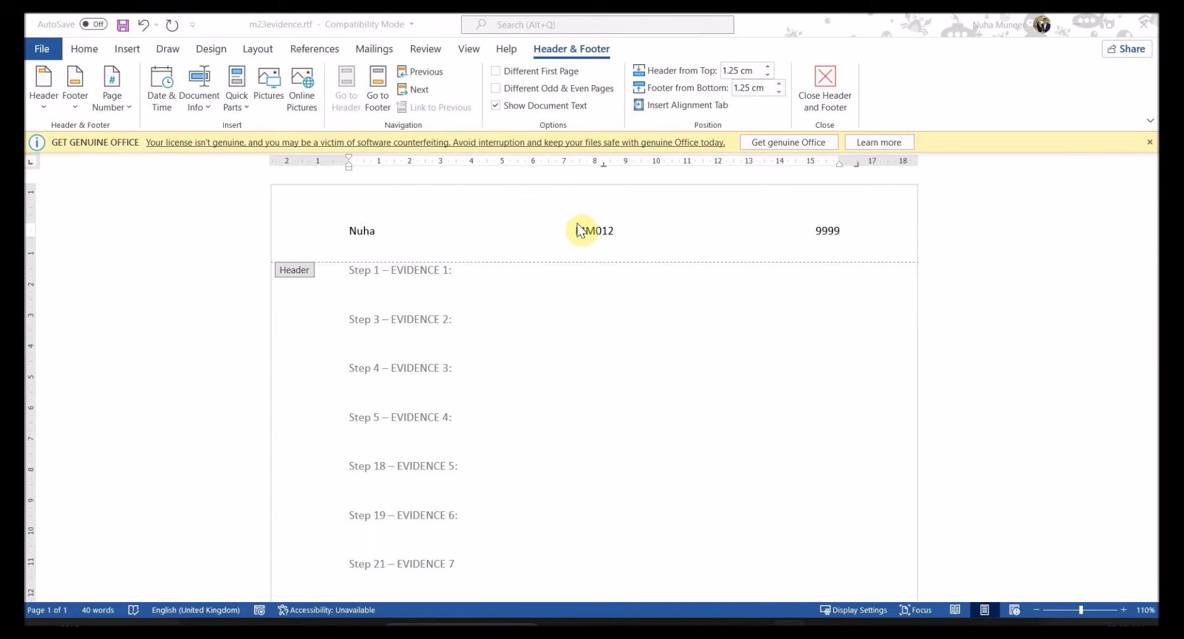
pyautogui.tripleClick(820, 227)
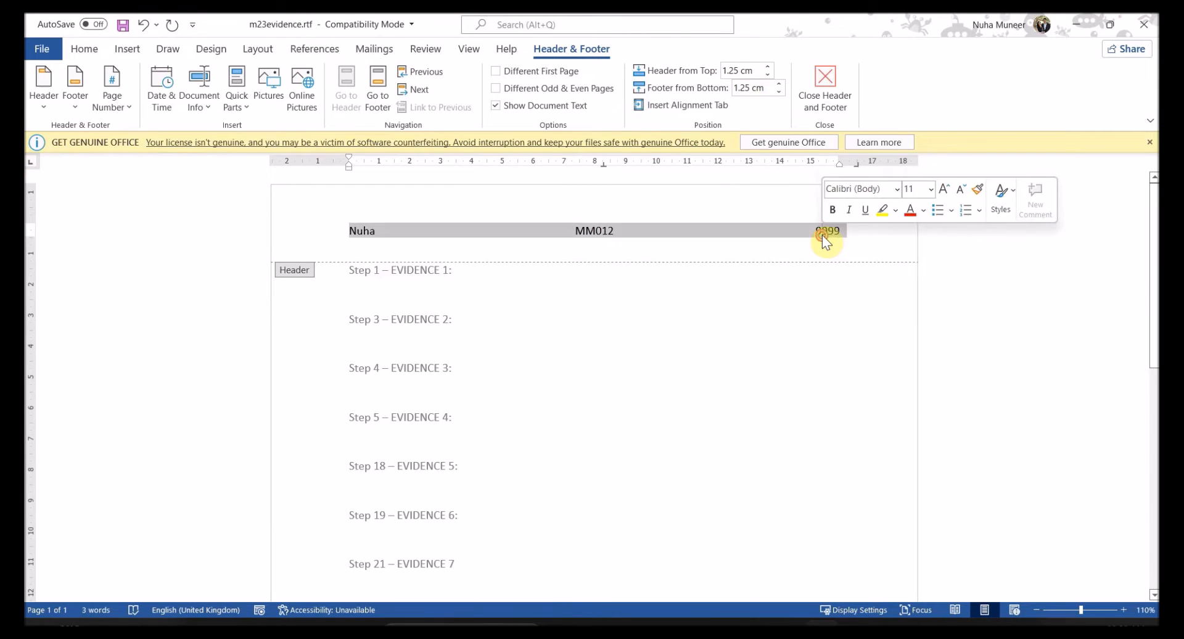
pyautogui.click(842, 231)
pyautogui.moveTo(843, 231); pyautogui.dragTo(812, 232)
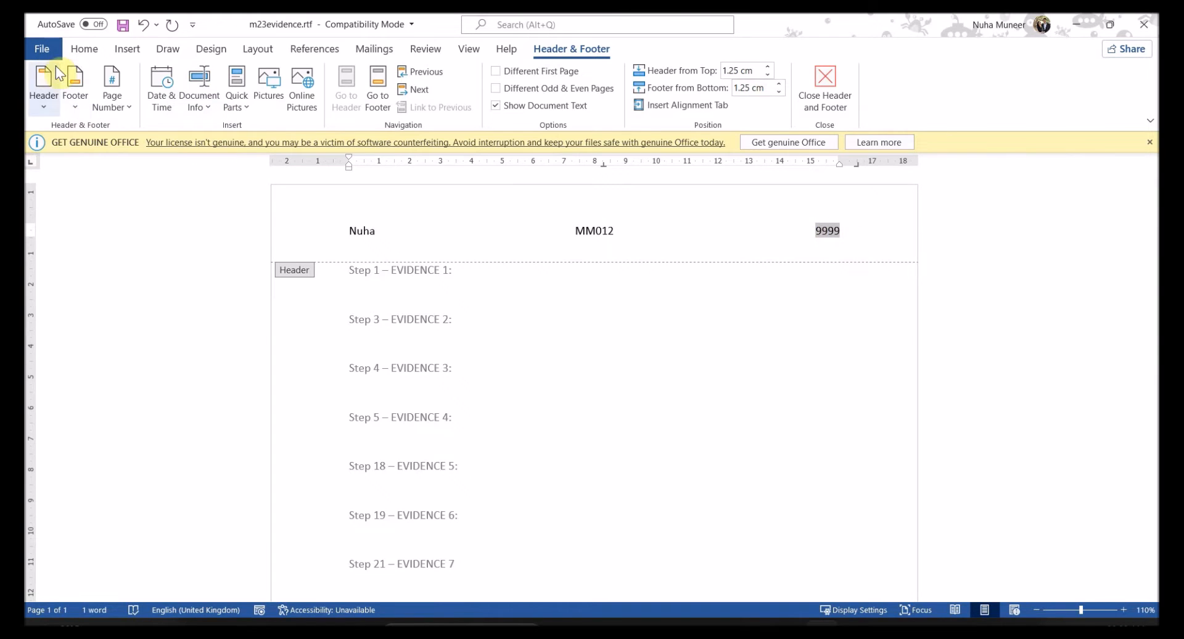
# Save the evidence document as a Word Document (*.docx) named m23evidence9999, accept the format upgrade, and leave header editing
pyautogui.click(43, 49)
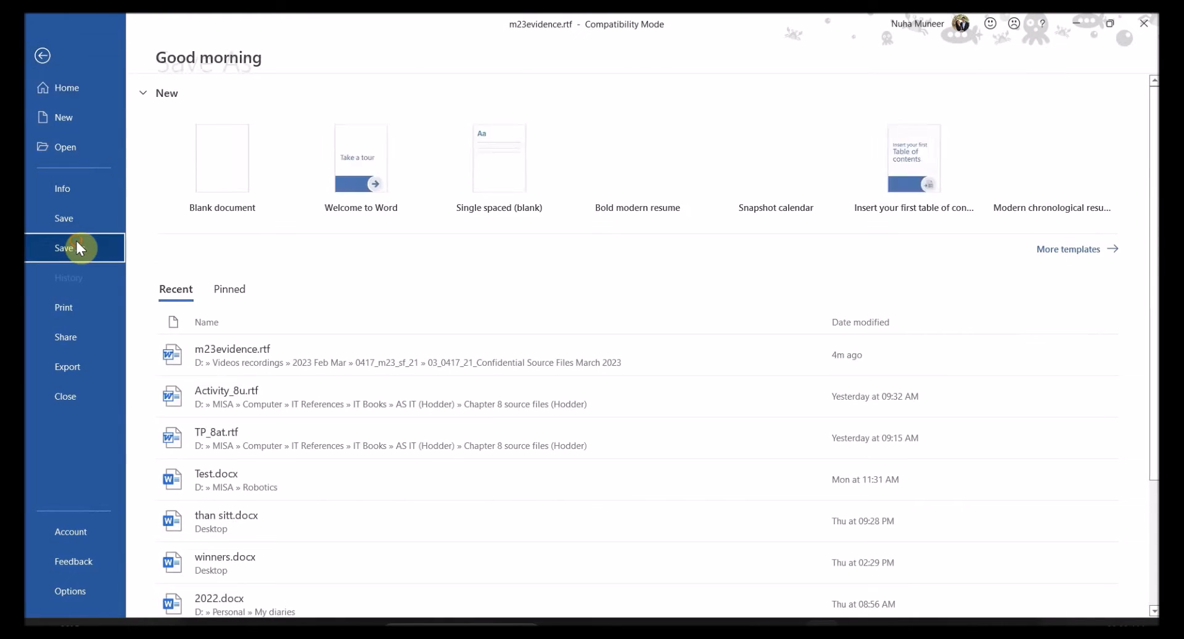
pyautogui.click(76, 240)
pyautogui.click(204, 303)
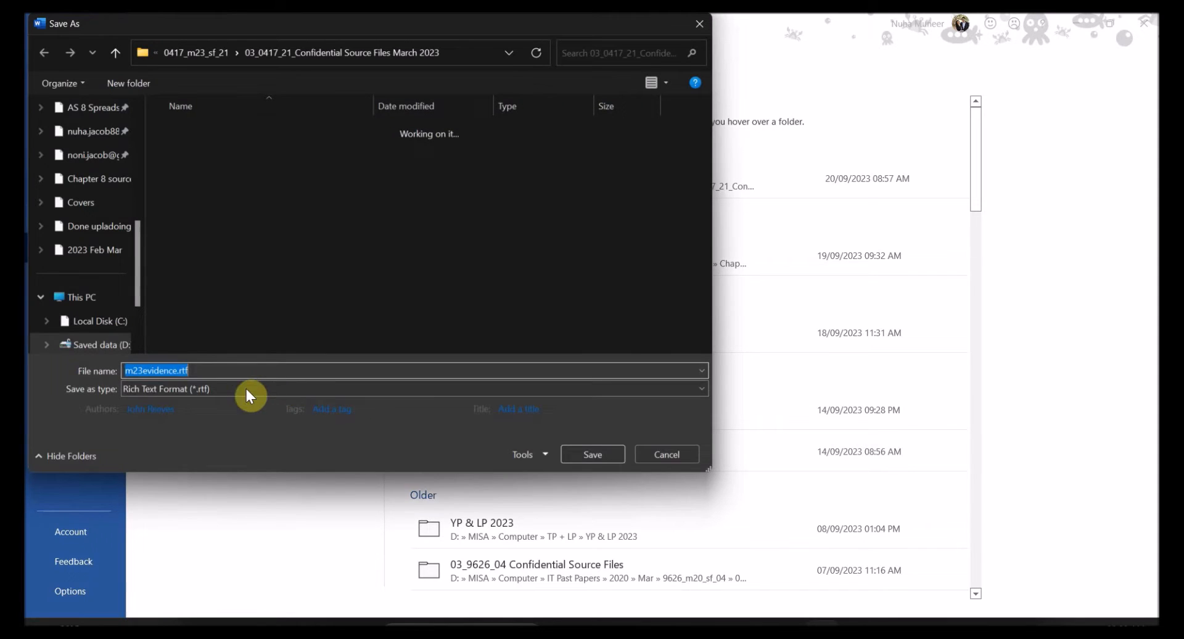
pyautogui.click(246, 389)
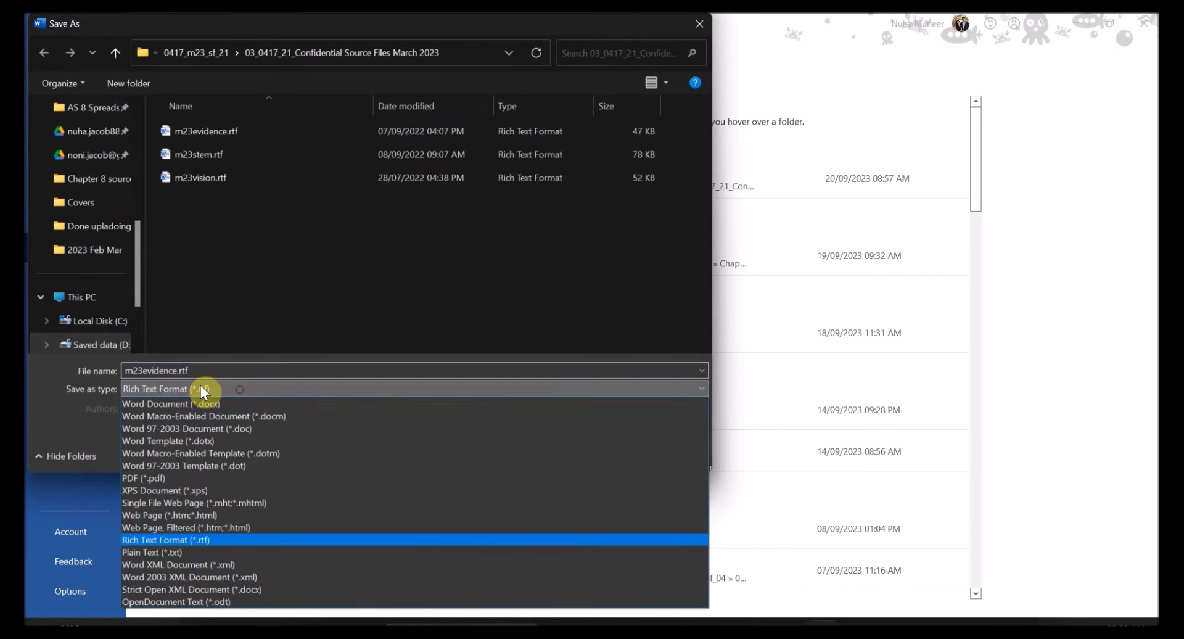
pyautogui.click(175, 404)
pyautogui.doubleClick(154, 370)
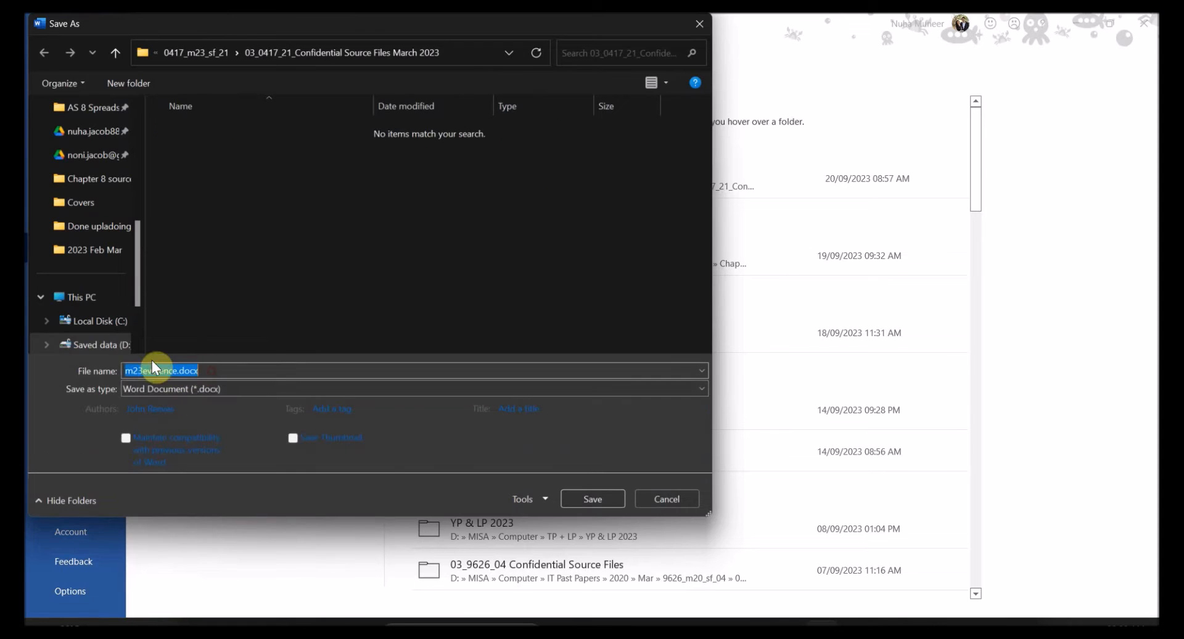
pyautogui.doubleClick(349, 430)
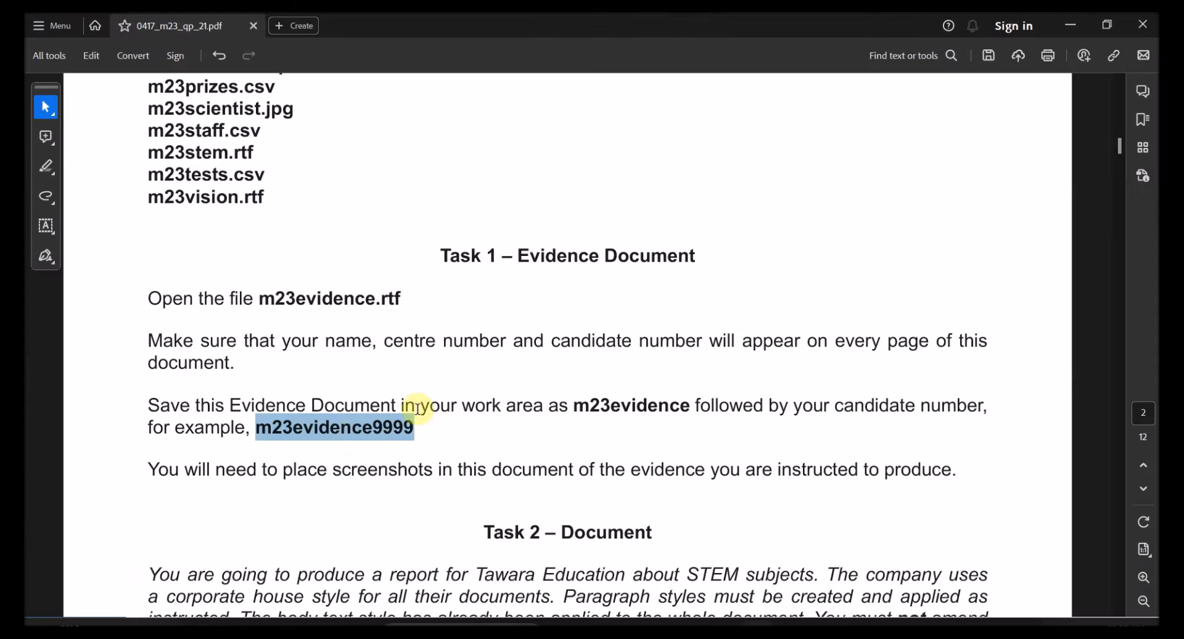
pyautogui.moveTo(370, 430); pyautogui.dragTo(272, 430)
pyautogui.moveTo(417, 428); pyautogui.dragTo(373, 429)
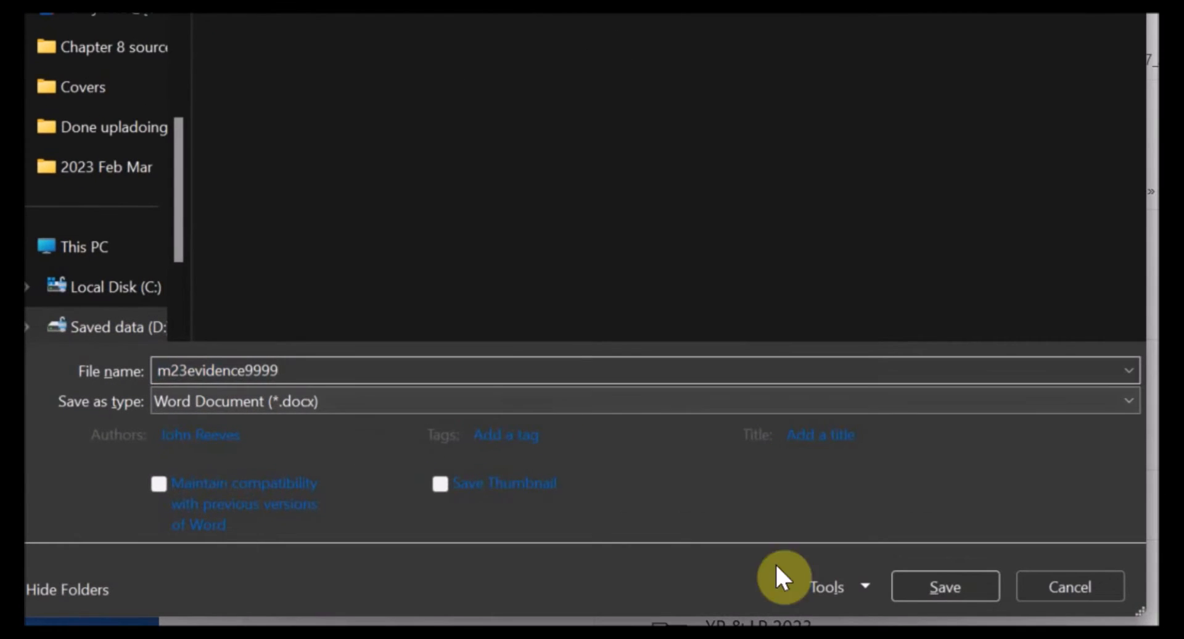
pyautogui.click(928, 597)
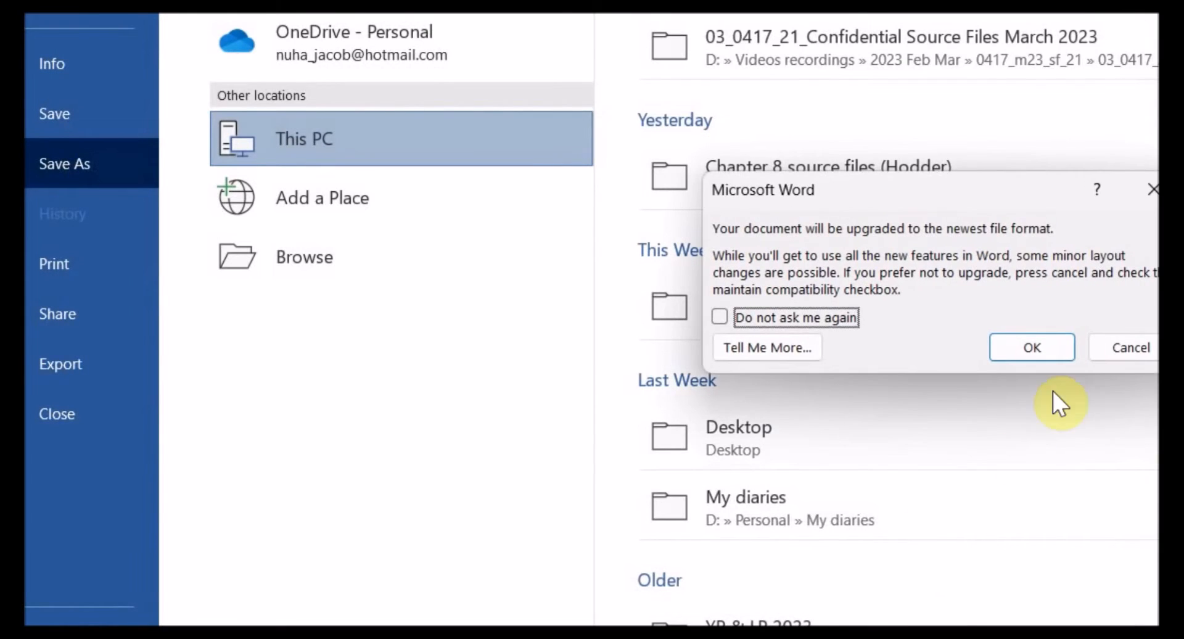
pyautogui.click(808, 354)
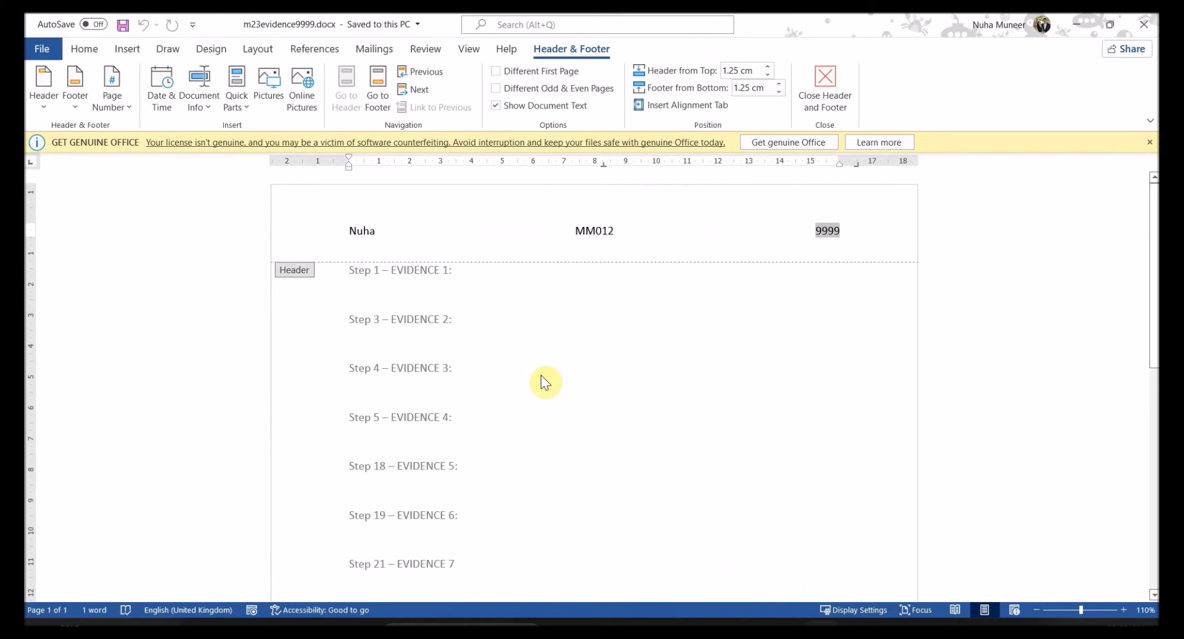
pyautogui.doubleClick(567, 414)
# Switch to the exam paper and read the Task 1 instruction about placing screenshots in the evidence document
pyautogui.hotkey('alt', 'Tab')
pyautogui.scroll(-1, 397, 407)
pyautogui.moveTo(256, 441); pyautogui.dragTo(544, 440)
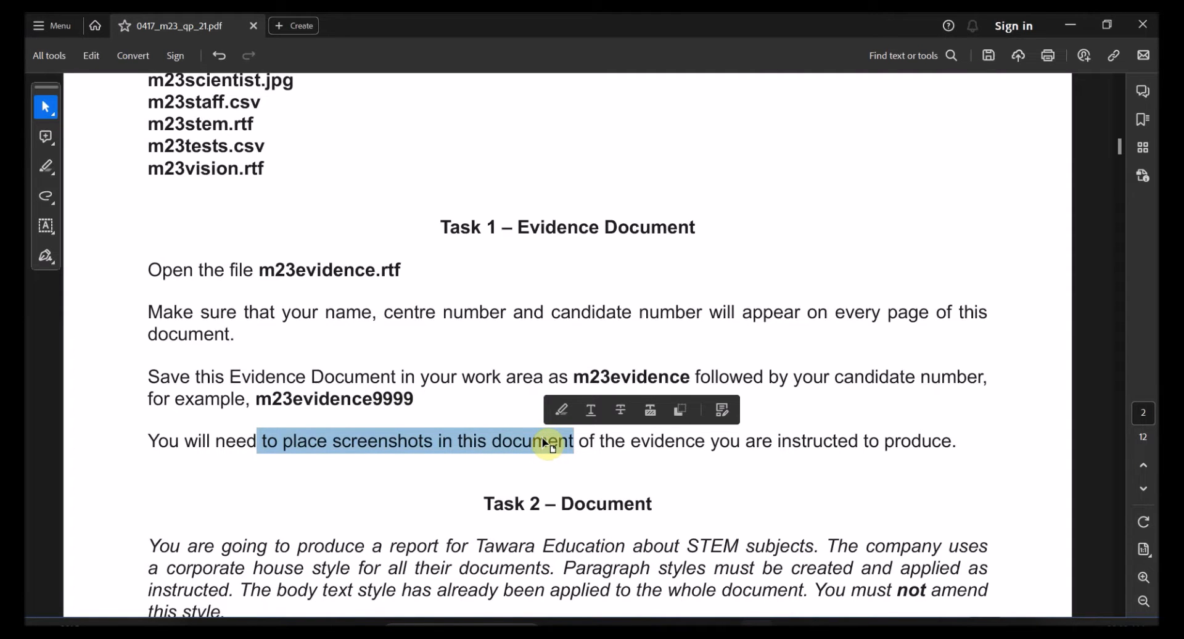
pyautogui.scroll(-2, 545, 443)
pyautogui.click(317, 301)
pyautogui.moveTo(214, 299); pyautogui.dragTo(792, 299)
# Read the Task 2 introduction about the Tawara Education report, the corporate house style, and the paragraph and body text styles
pyautogui.scroll(-1, 544, 378)
pyautogui.click(481, 305)
pyautogui.moveTo(480, 305); pyautogui.dragTo(657, 305)
pyautogui.scroll(1, 576, 394)
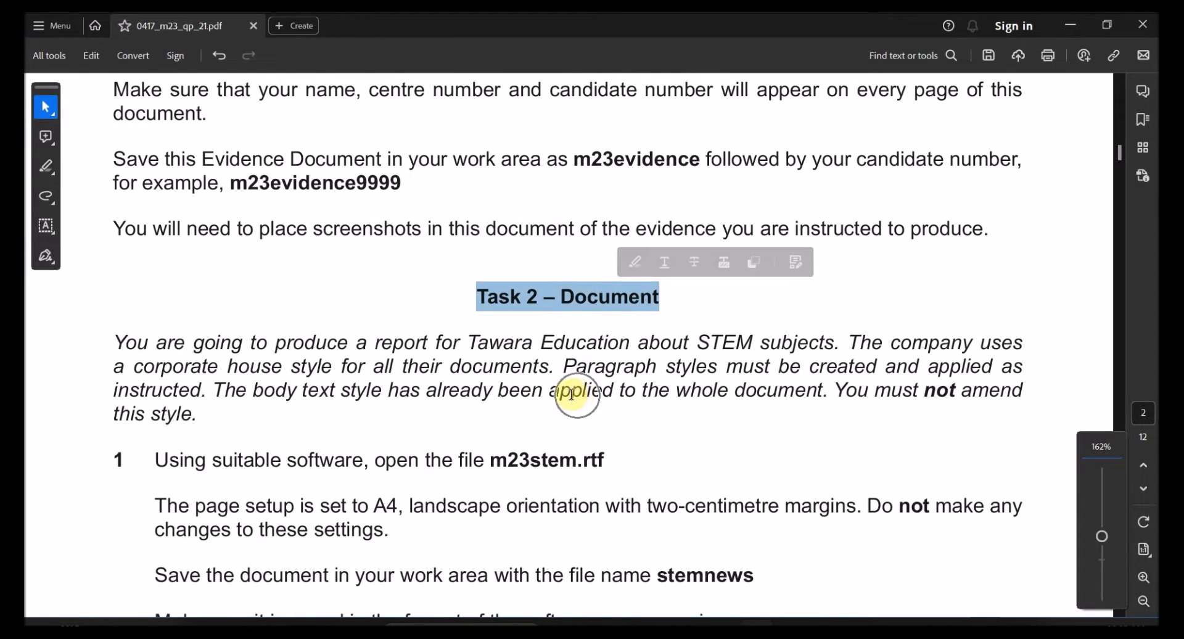
pyautogui.moveTo(194, 343); pyautogui.dragTo(752, 342)
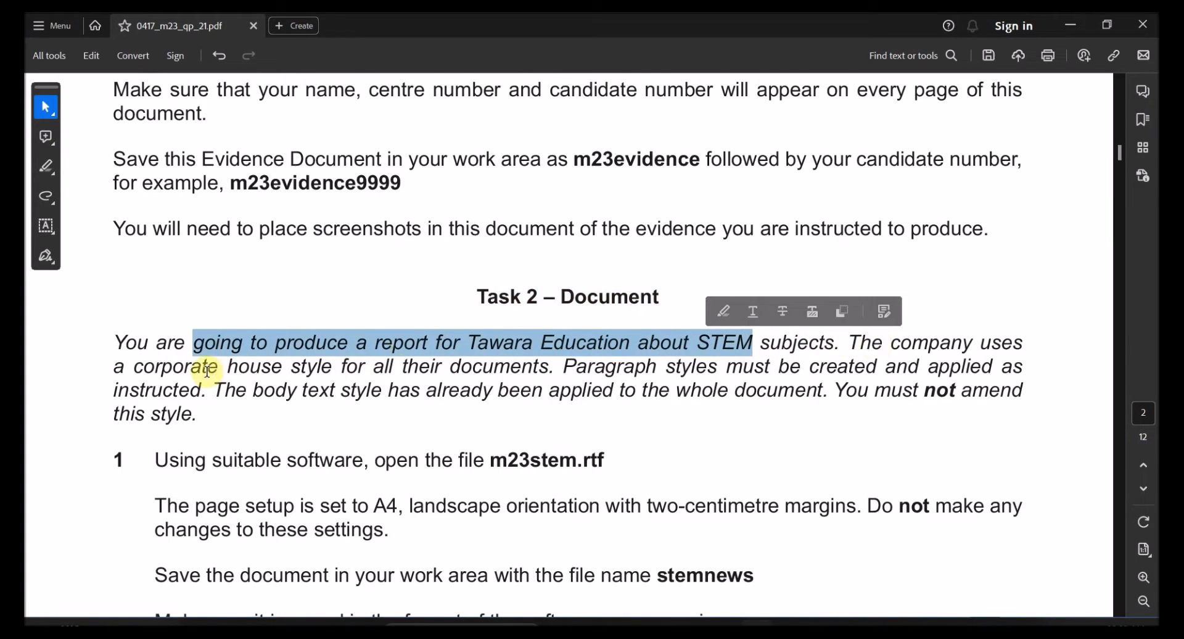
pyautogui.moveTo(227, 368); pyautogui.dragTo(333, 369)
pyautogui.moveTo(417, 367); pyautogui.dragTo(980, 368)
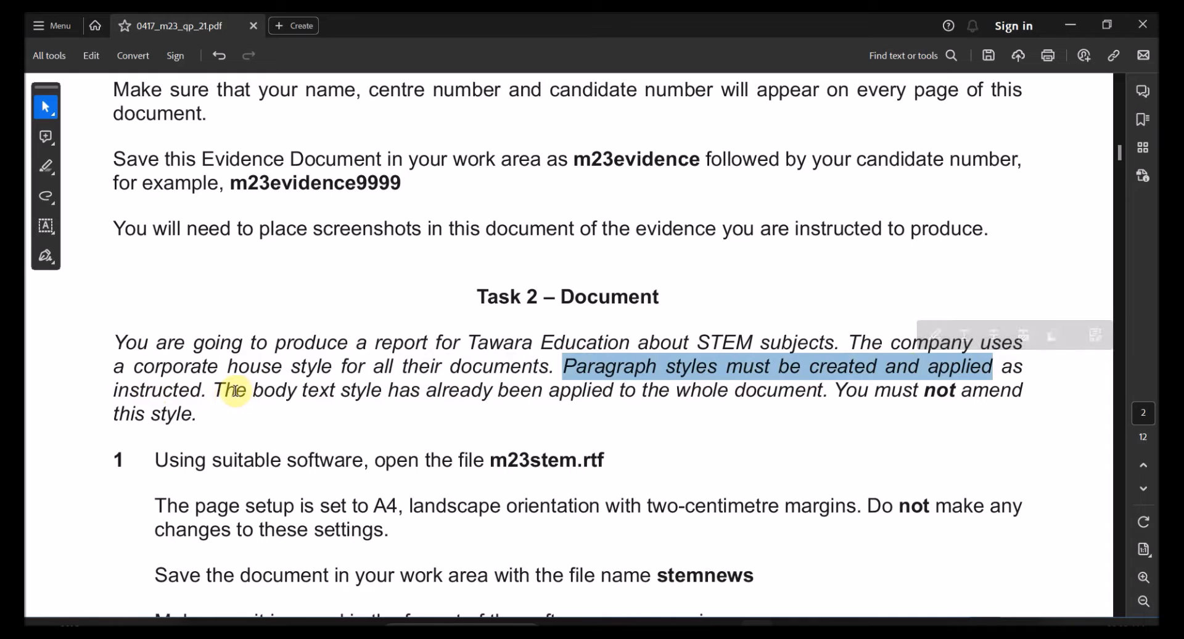
pyautogui.moveTo(389, 390); pyautogui.dragTo(827, 391)
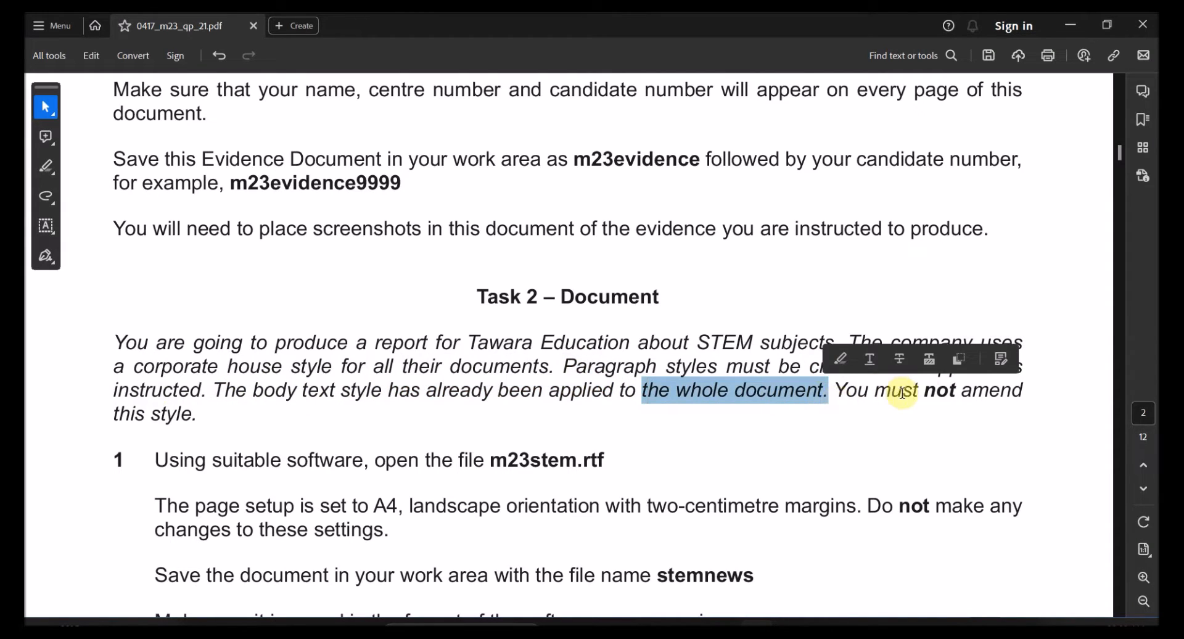
# Read the Task 2 instruction about not amending the body text style
pyautogui.moveTo(913, 392); pyautogui.dragTo(958, 395)
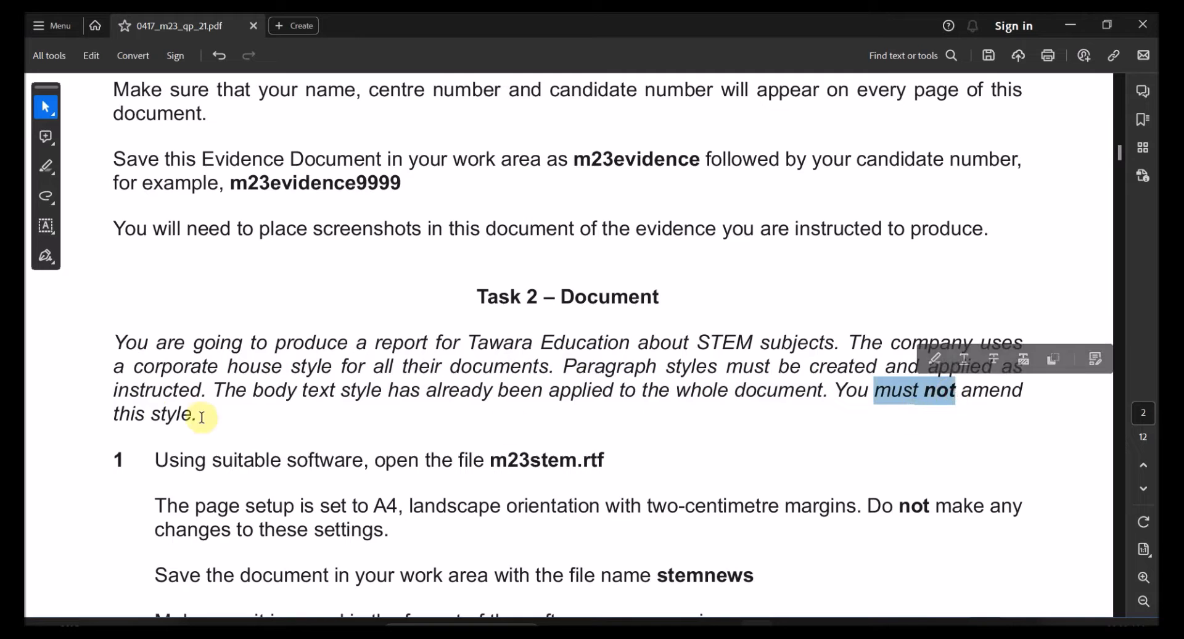
pyautogui.moveTo(198, 415); pyautogui.dragTo(148, 423)
pyautogui.scroll(-3, 145, 416)
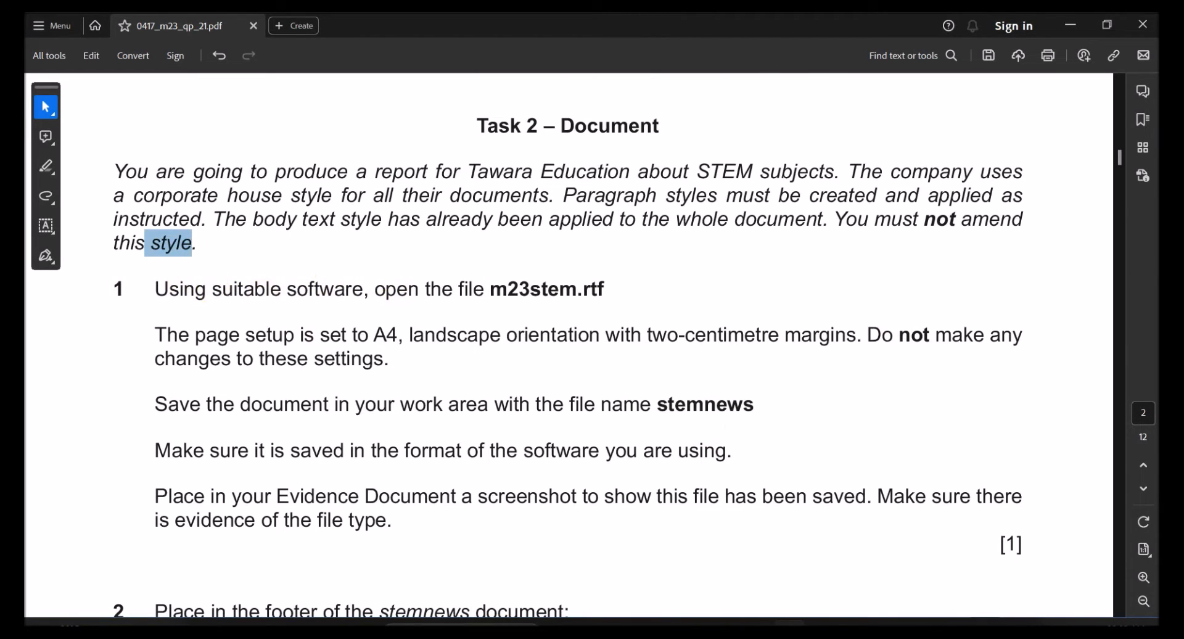
# Open m23stem.rtf from the source files folder in Word, dismiss the licence notice, and skim the report
pyautogui.moveTo(490, 287); pyautogui.dragTo(579, 286)
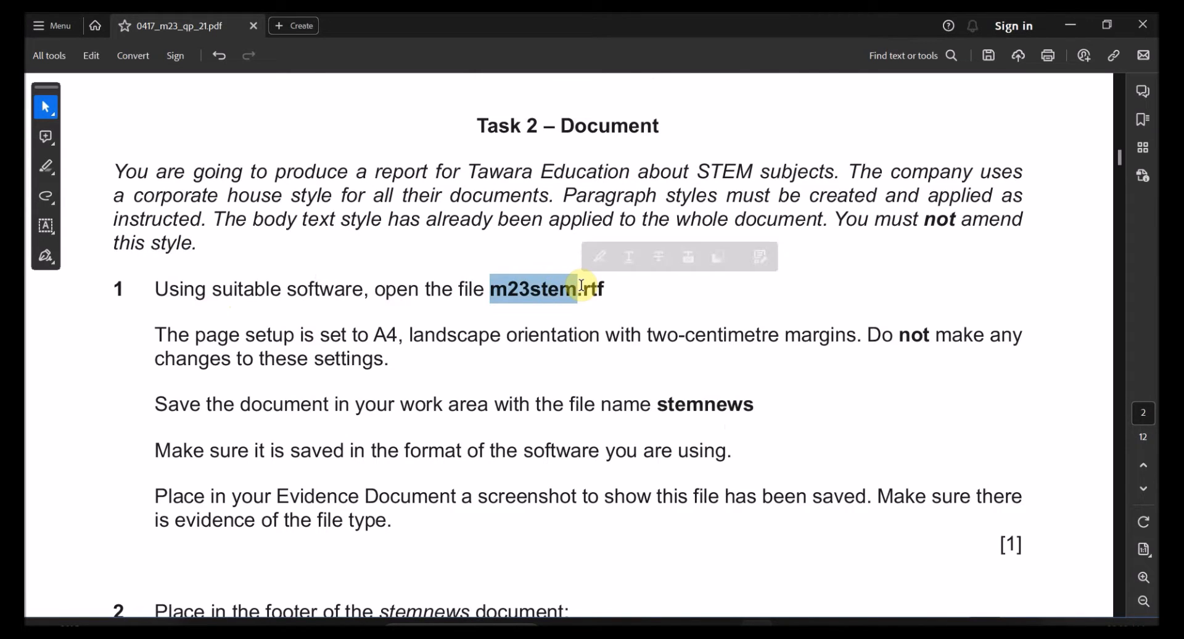
pyautogui.hotkey('alt', 'Tab')
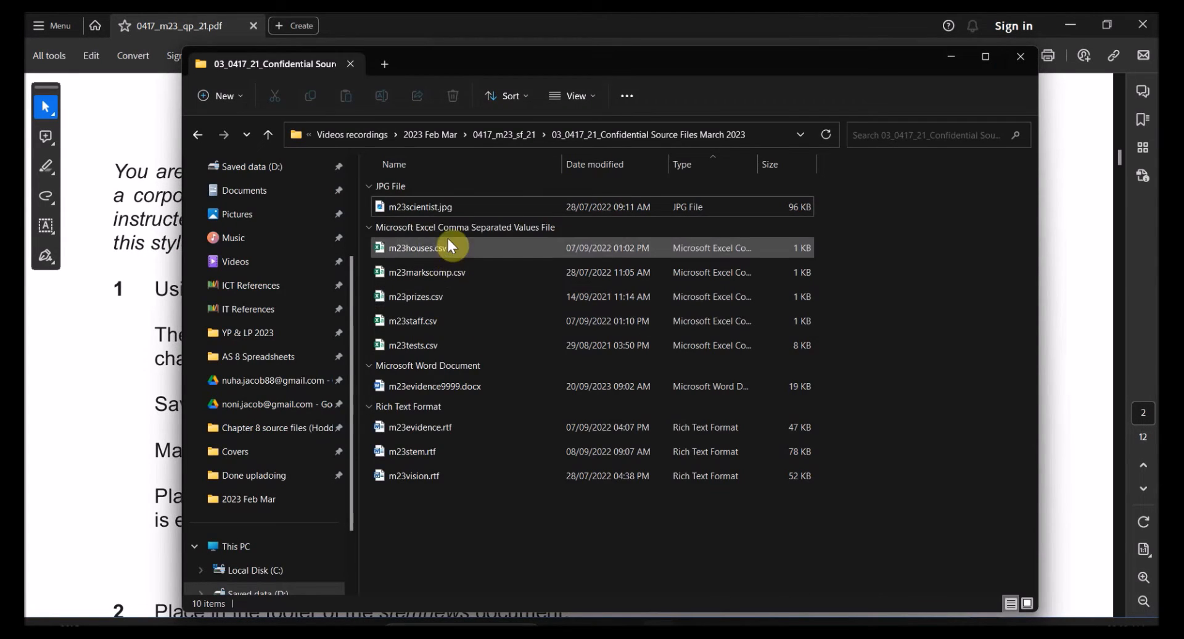
pyautogui.doubleClick(435, 452)
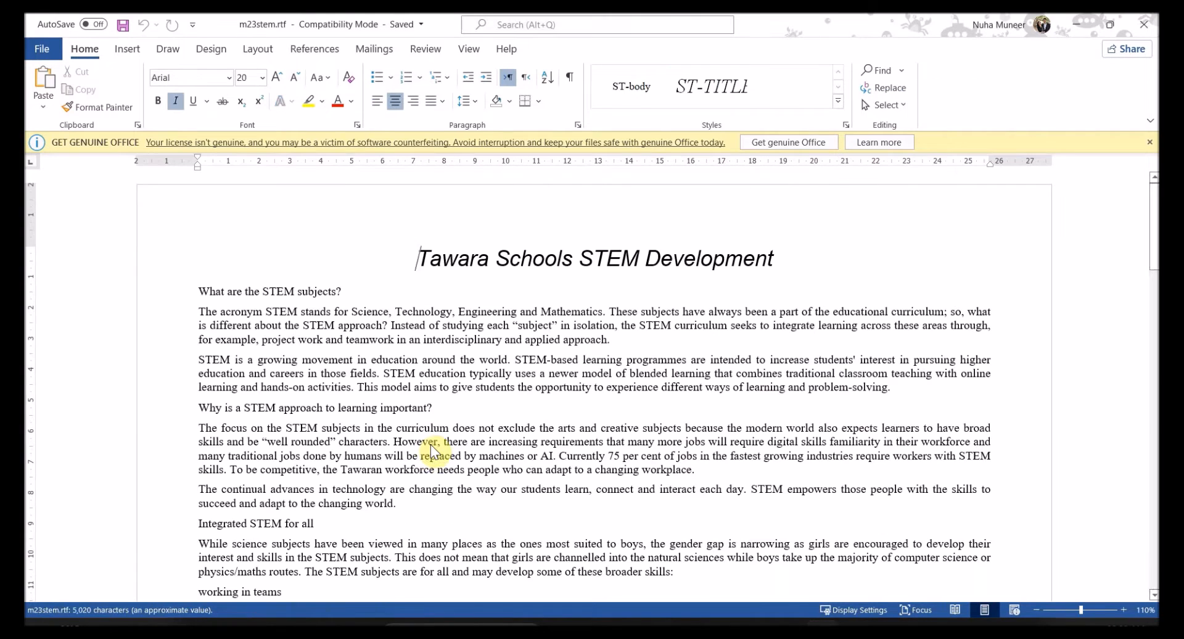
pyautogui.click(1150, 142)
pyautogui.scroll(-5, 834, 388)
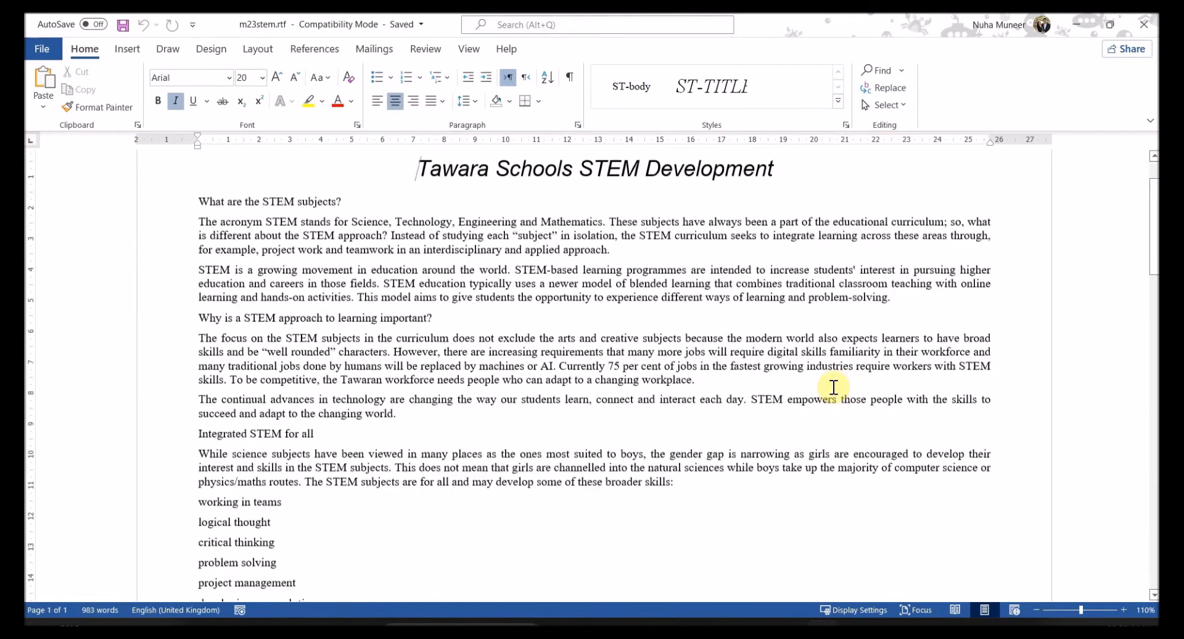
pyautogui.scroll(5, 833, 388)
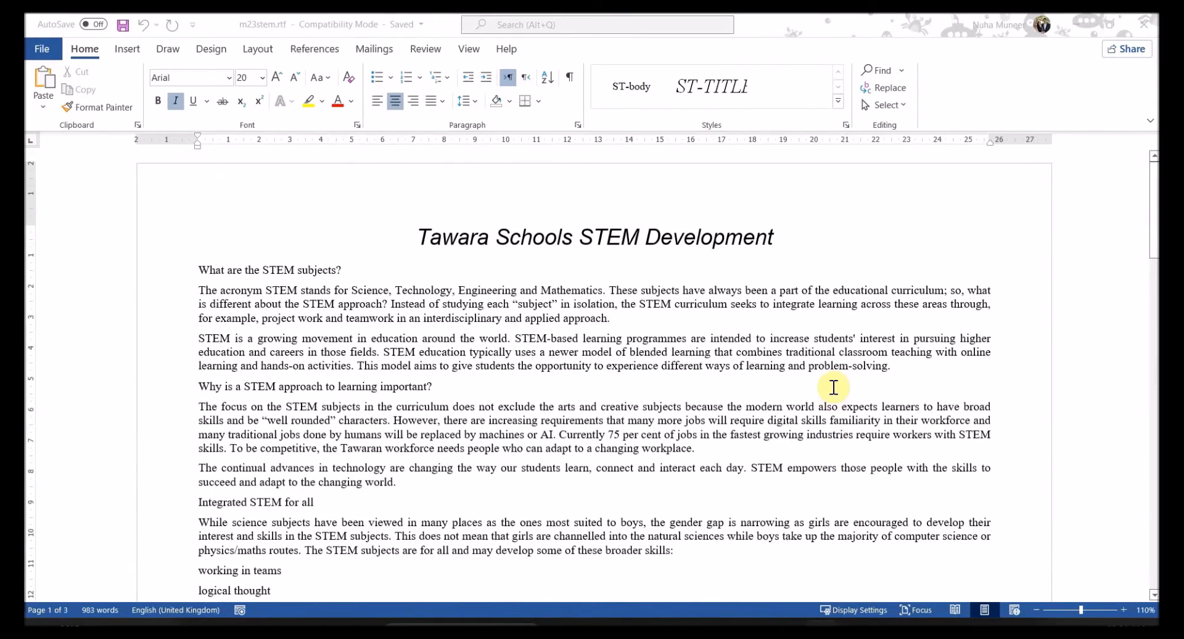
# Switch to the exam paper and highlight "A4,", "landscape", "two-centimetre margins" and "not" in question 1's page setup instruction
pyautogui.hotkey('alt', 'Tab')
pyautogui.scroll(2, 487, 409)
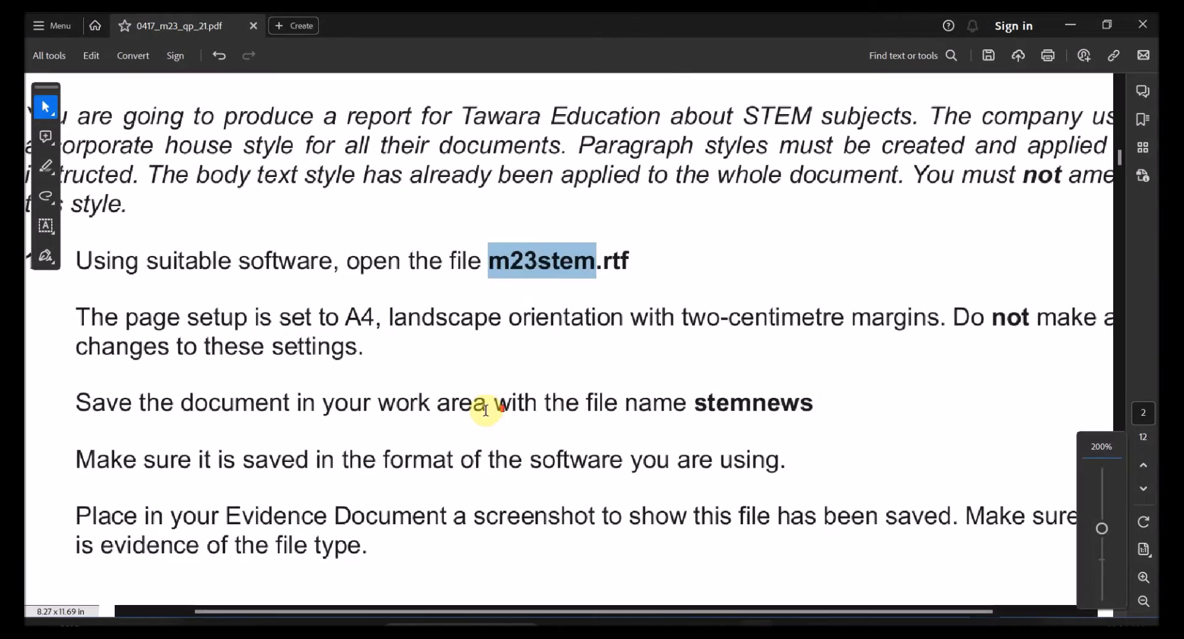
pyautogui.moveTo(235, 321); pyautogui.dragTo(327, 313)
pyautogui.doubleClick(360, 317)
pyautogui.click(46, 167)
pyautogui.moveTo(338, 317); pyautogui.dragTo(505, 317)
pyautogui.keyDown('ctrl'); pyautogui.scroll(-2, 715, 335); pyautogui.keyUp('ctrl')
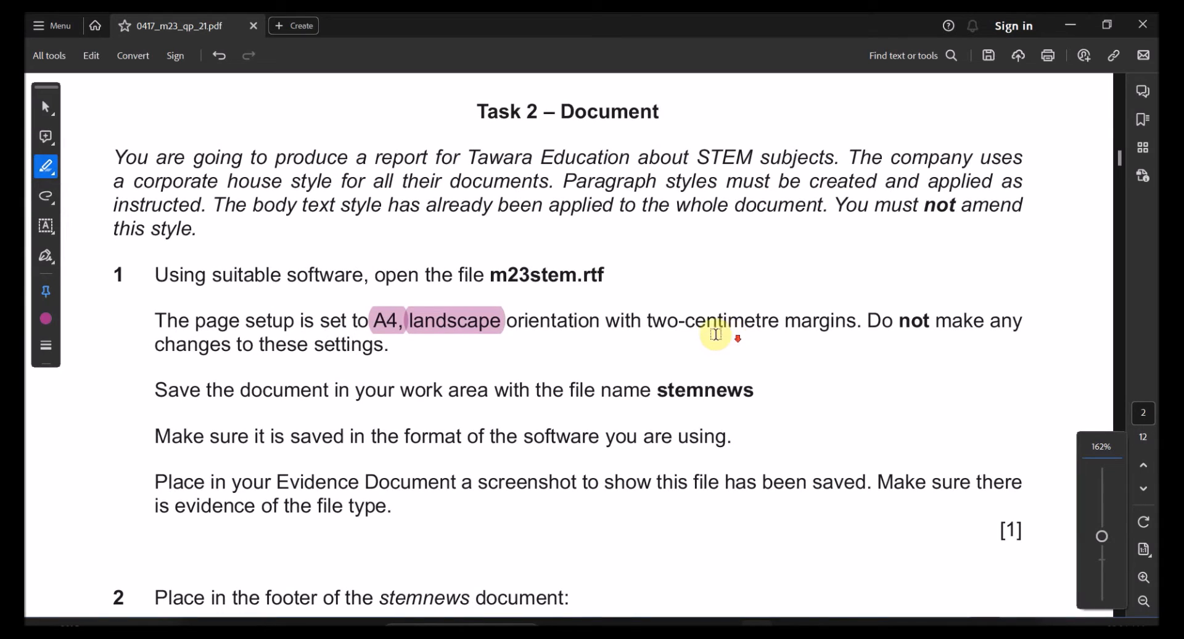
pyautogui.moveTo(647, 320); pyautogui.dragTo(932, 320)
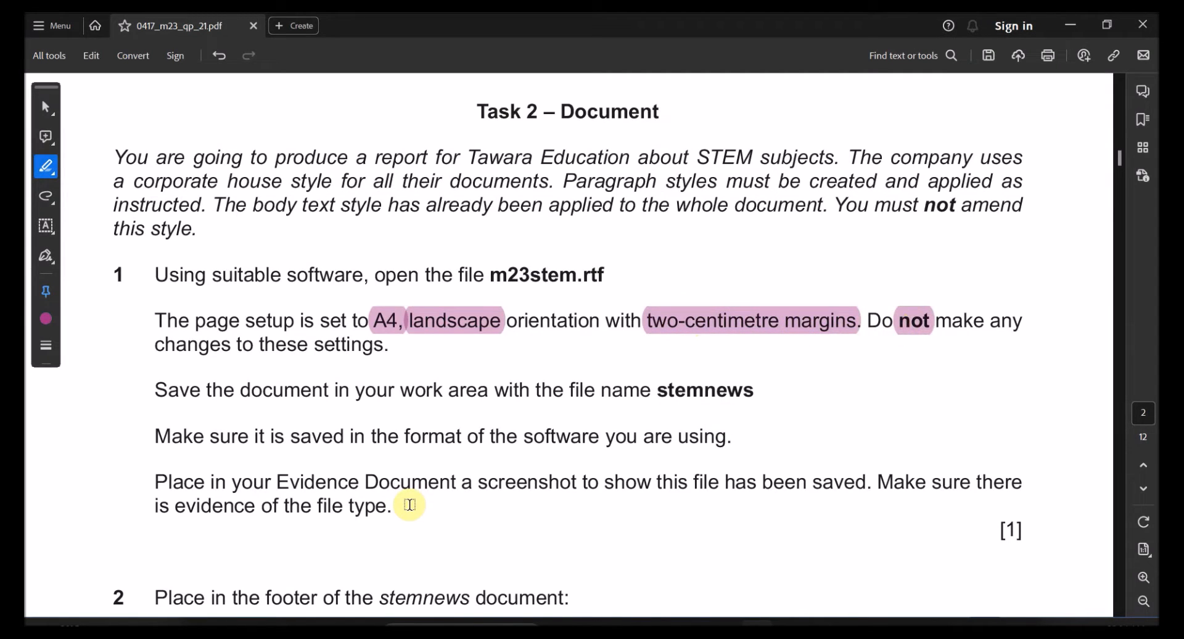
# Check the margins, orientation and paper size in the m23stem report's page setup, leaving the settings as they are
pyautogui.hotkey('alt', 'Tab')
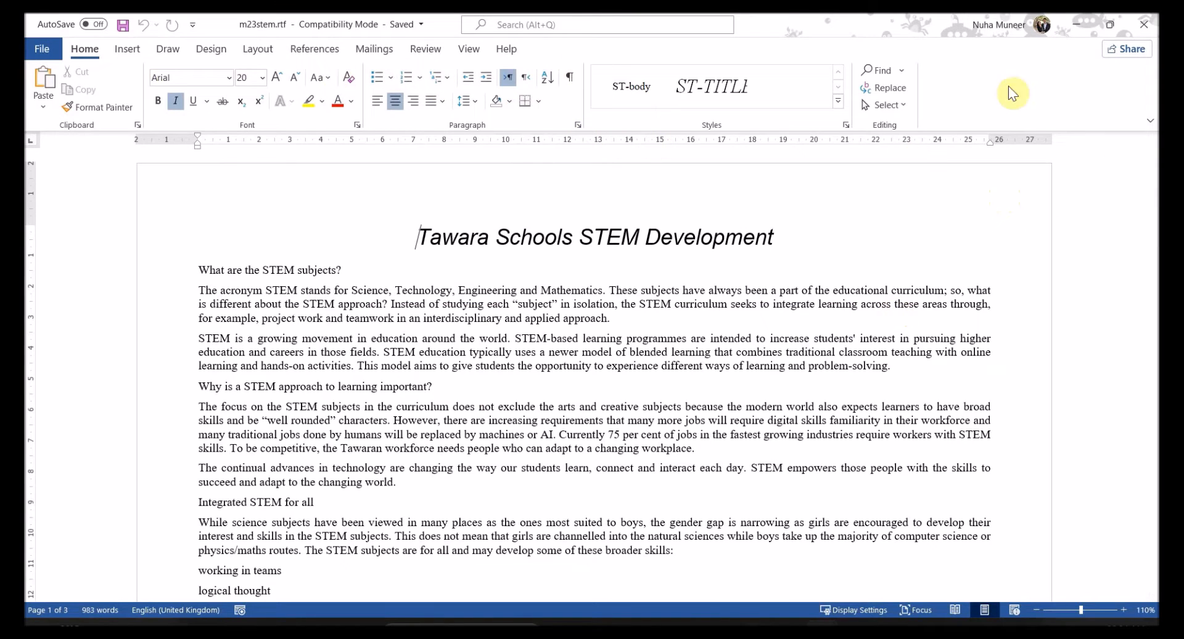
pyautogui.click(170, 53)
pyautogui.click(253, 50)
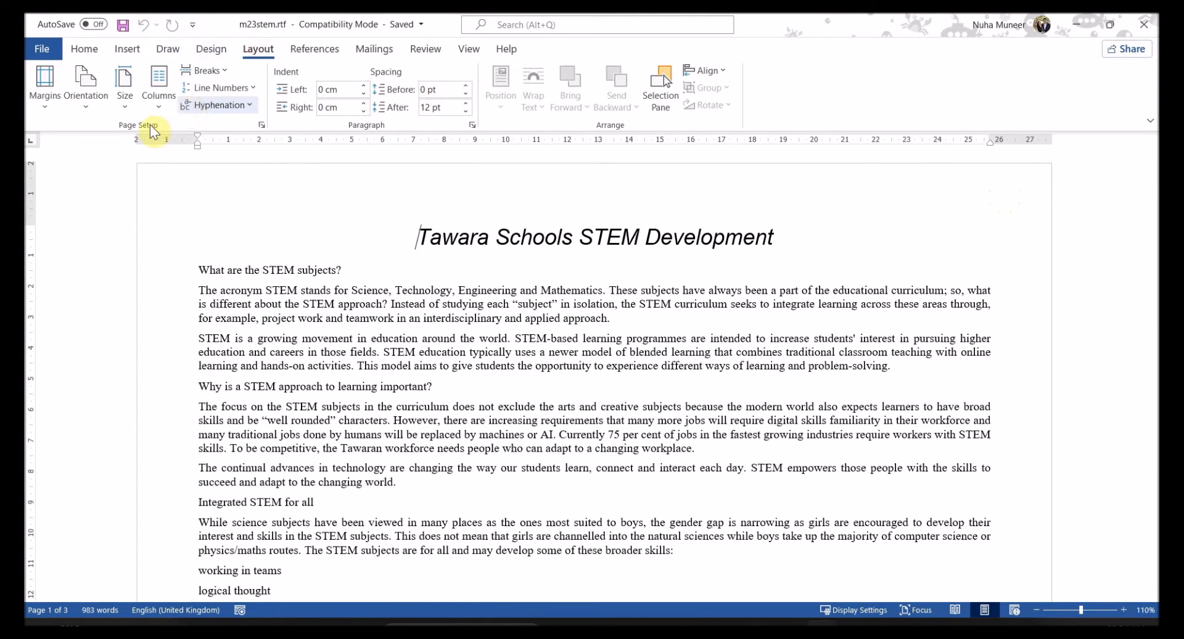
pyautogui.click(262, 124)
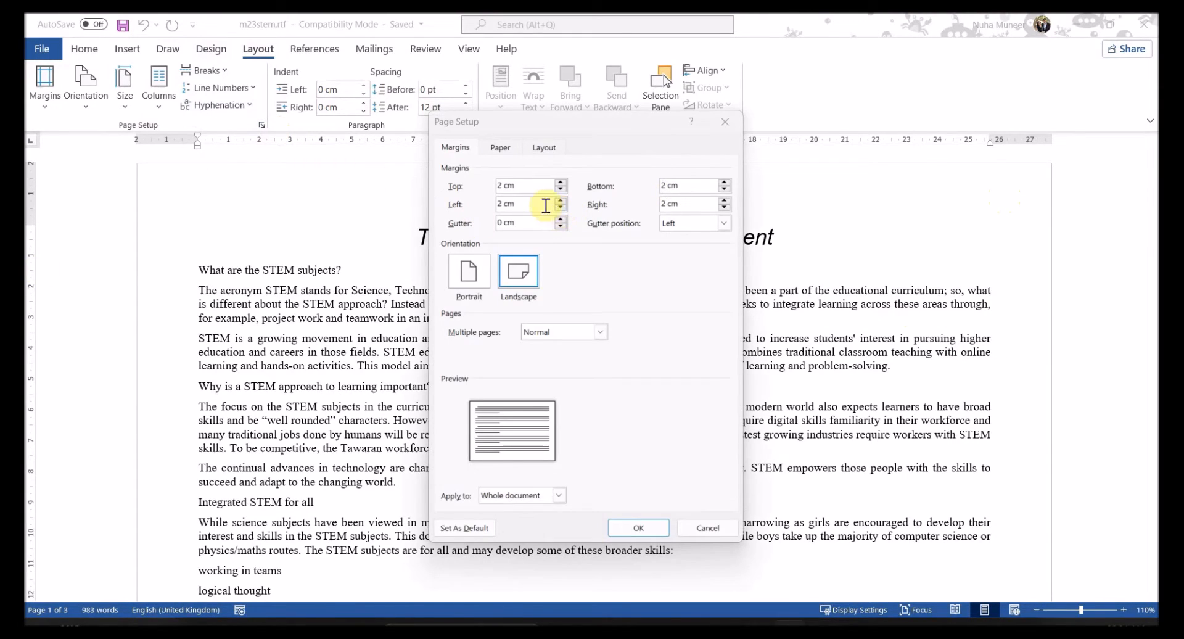
pyautogui.click(523, 188)
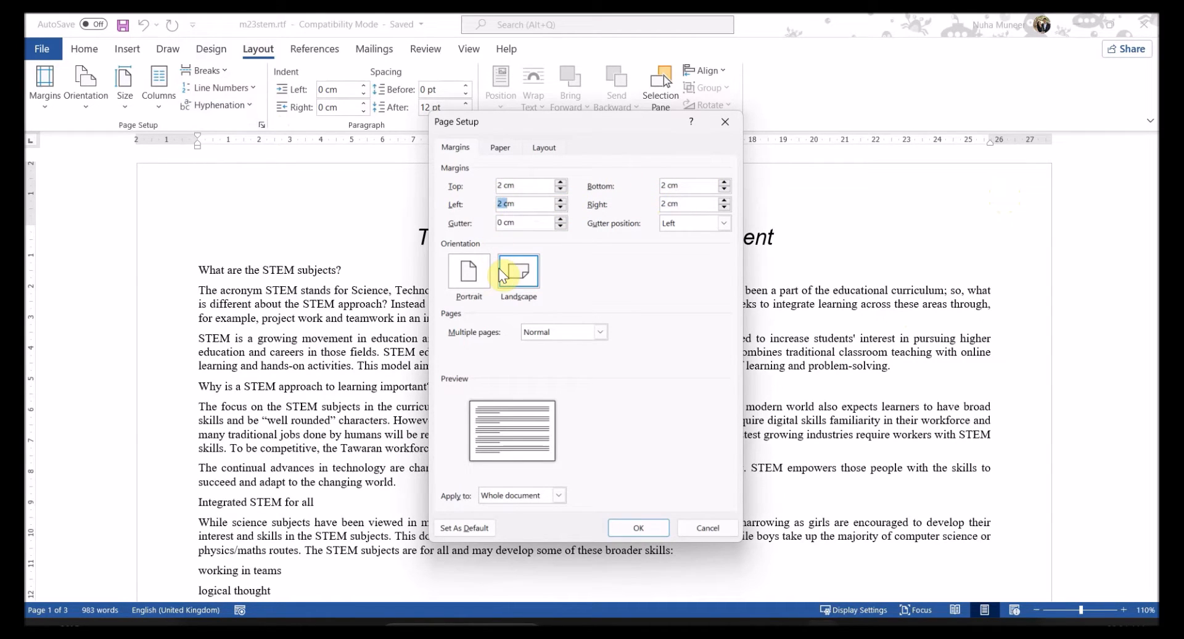
pyautogui.click(517, 283)
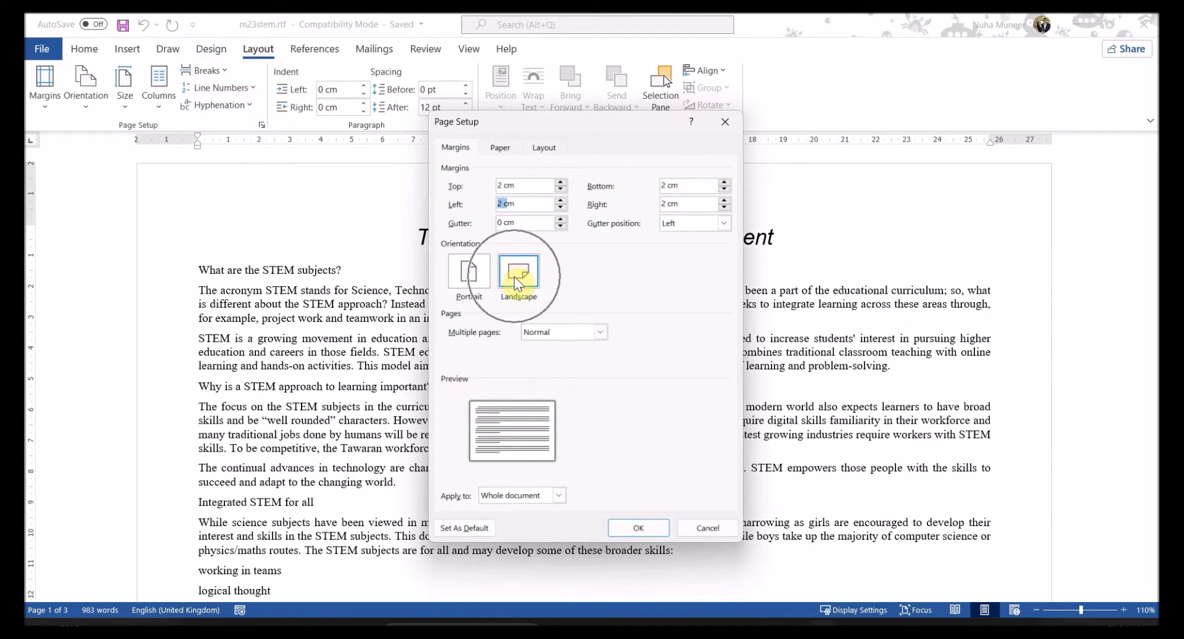
pyautogui.click(500, 148)
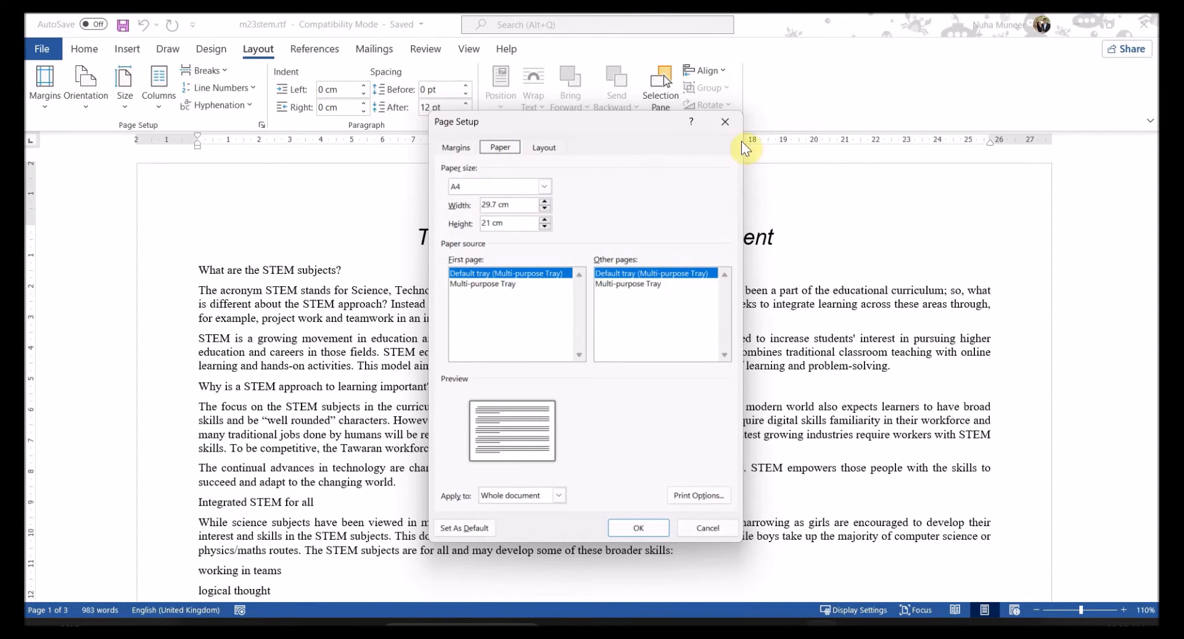
pyautogui.click(725, 122)
# Read question 1's instructions in the exam paper on the file name, the software's own format, and the screenshot evidence of the file type
pyautogui.hotkey('alt', 'Tab')
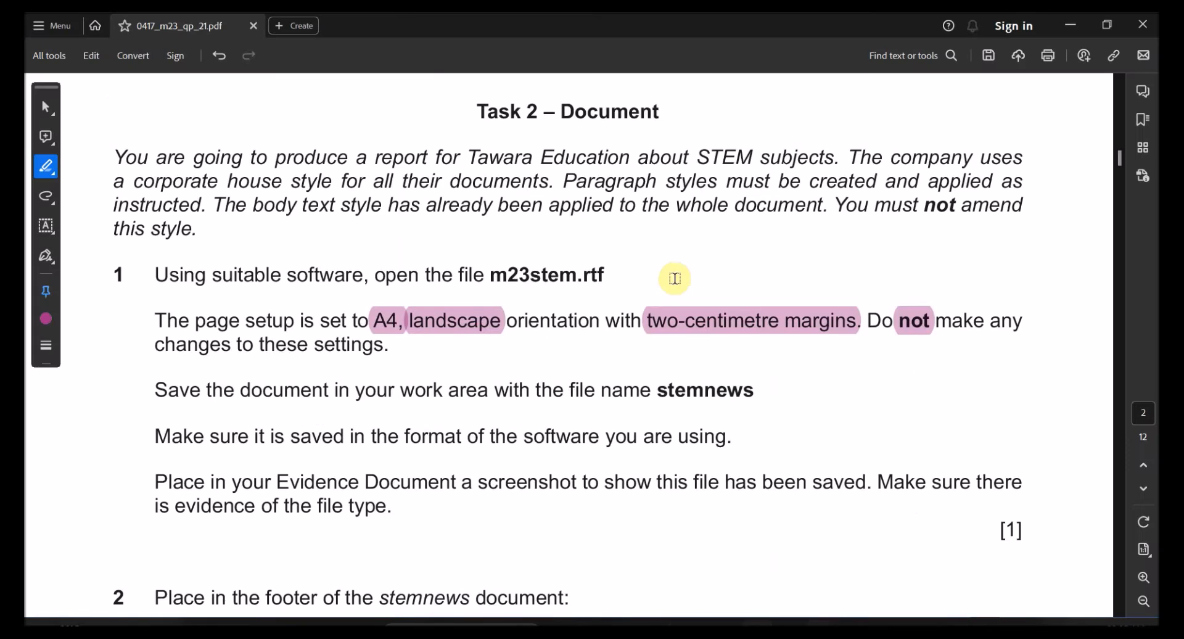
pyautogui.scroll(-2, 432, 410)
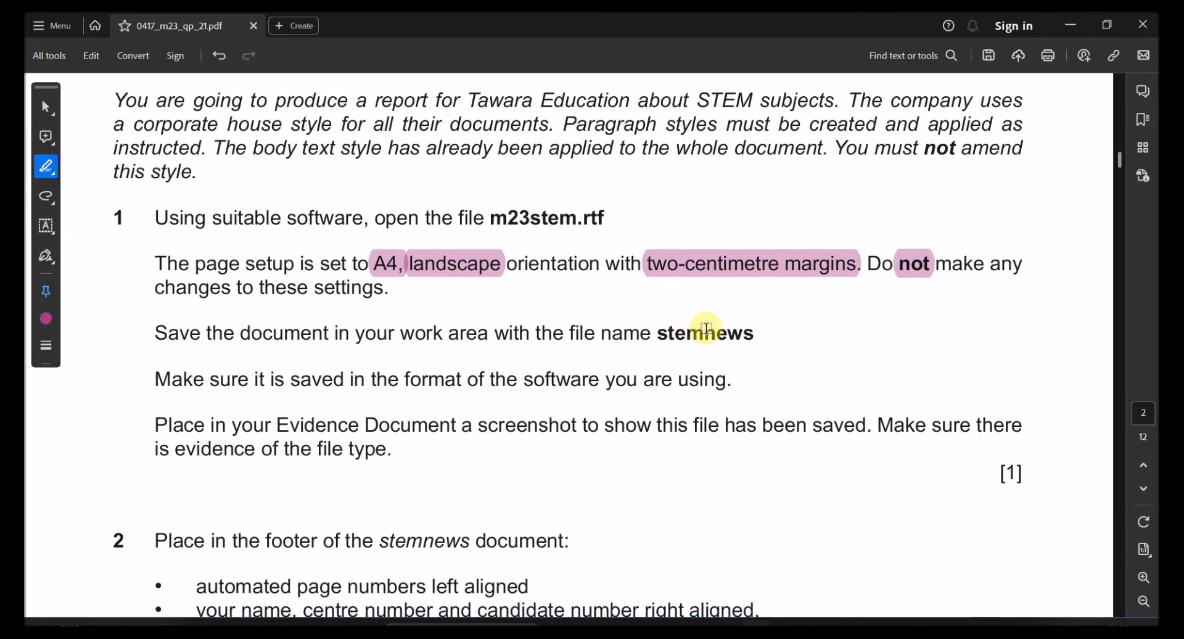
pyautogui.press('Escape')
pyautogui.doubleClick(705, 333)
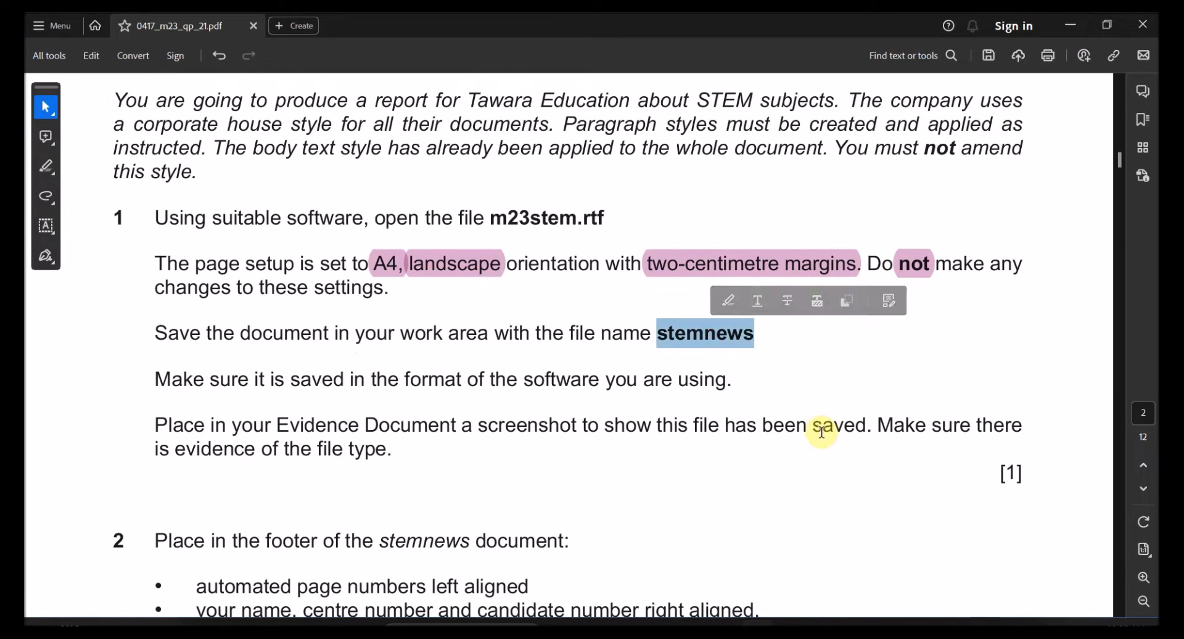
pyautogui.moveTo(292, 379); pyautogui.dragTo(373, 381)
pyautogui.click(436, 383)
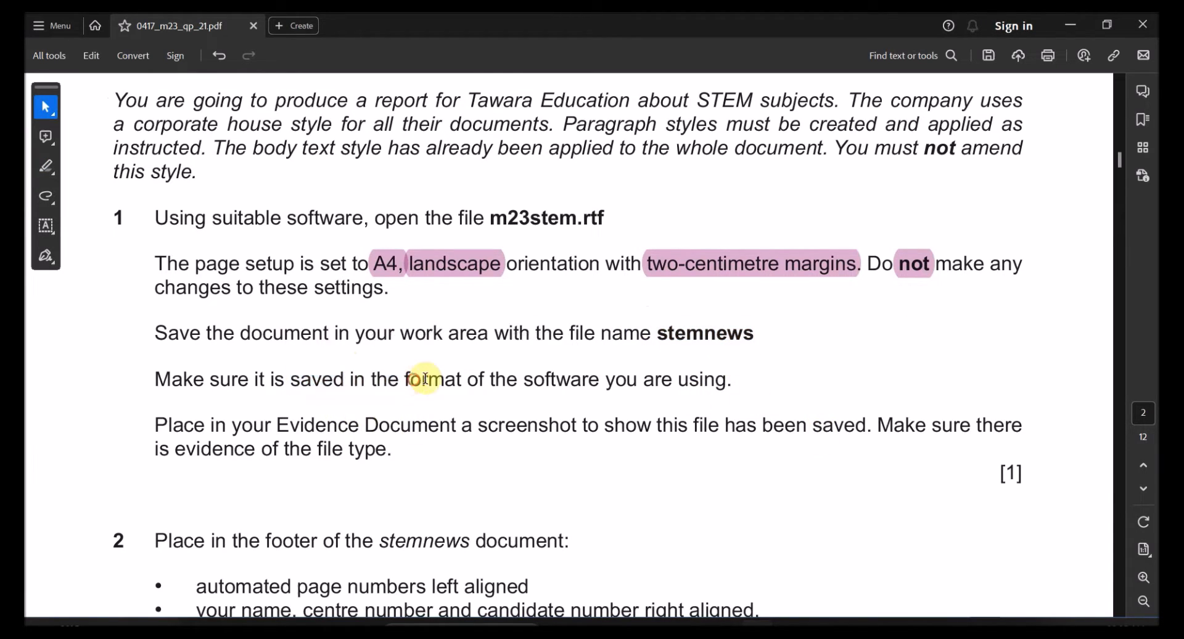
pyautogui.moveTo(678, 379); pyautogui.dragTo(371, 385)
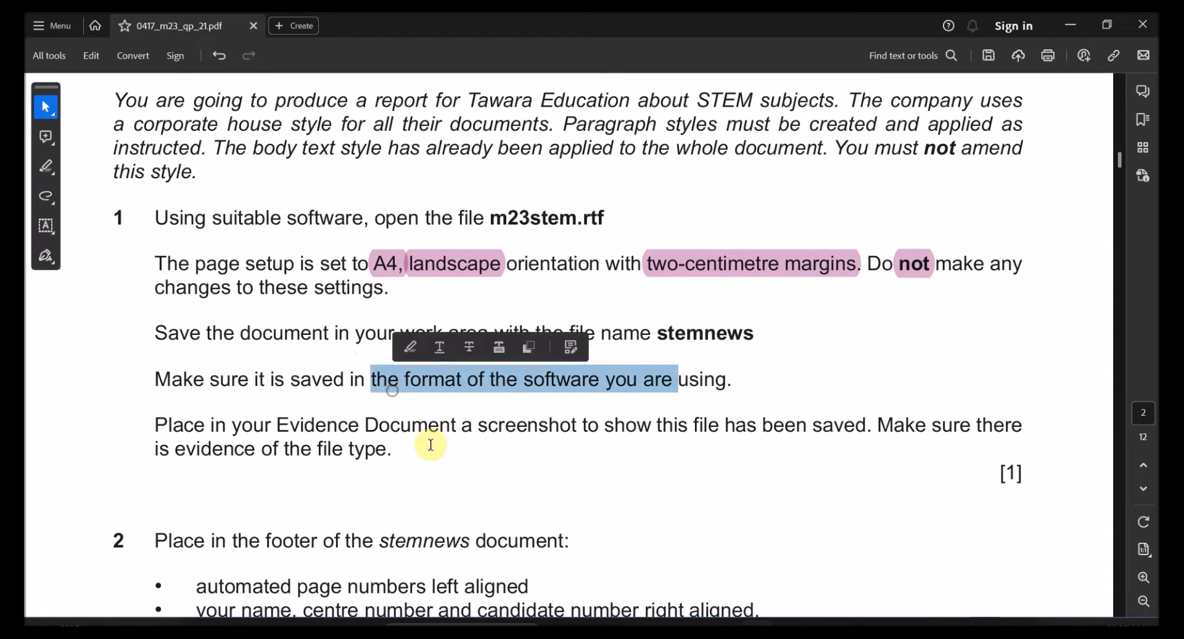
pyautogui.moveTo(211, 426); pyautogui.dragTo(816, 425)
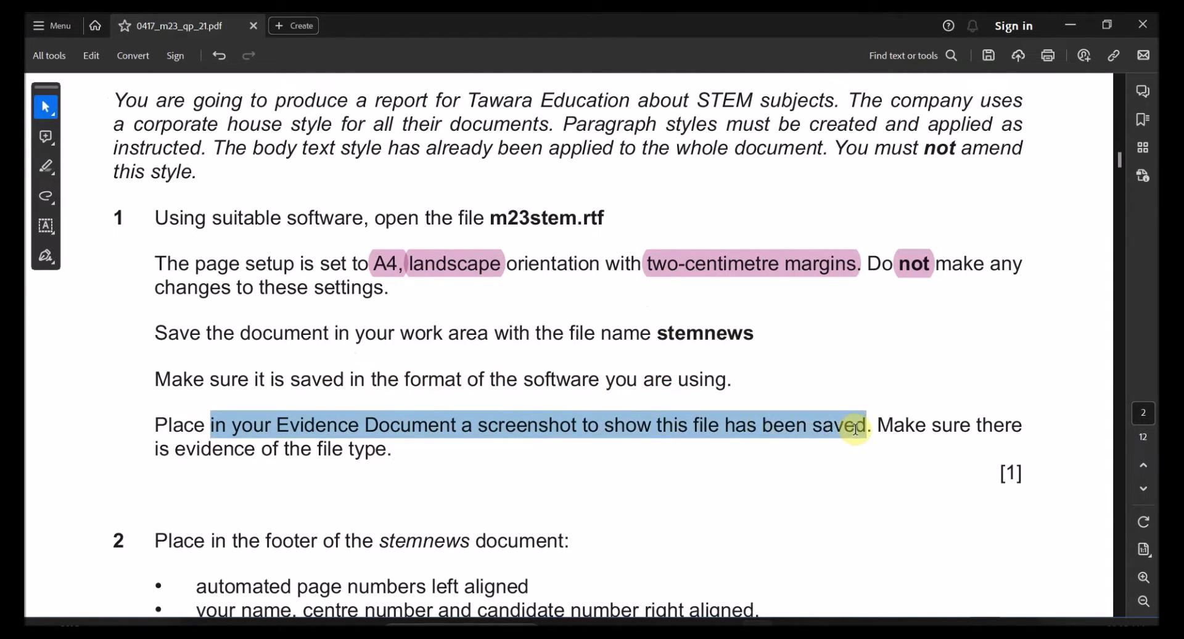
pyautogui.moveTo(870, 427); pyautogui.dragTo(725, 427)
pyautogui.moveTo(391, 450); pyautogui.dragTo(264, 447)
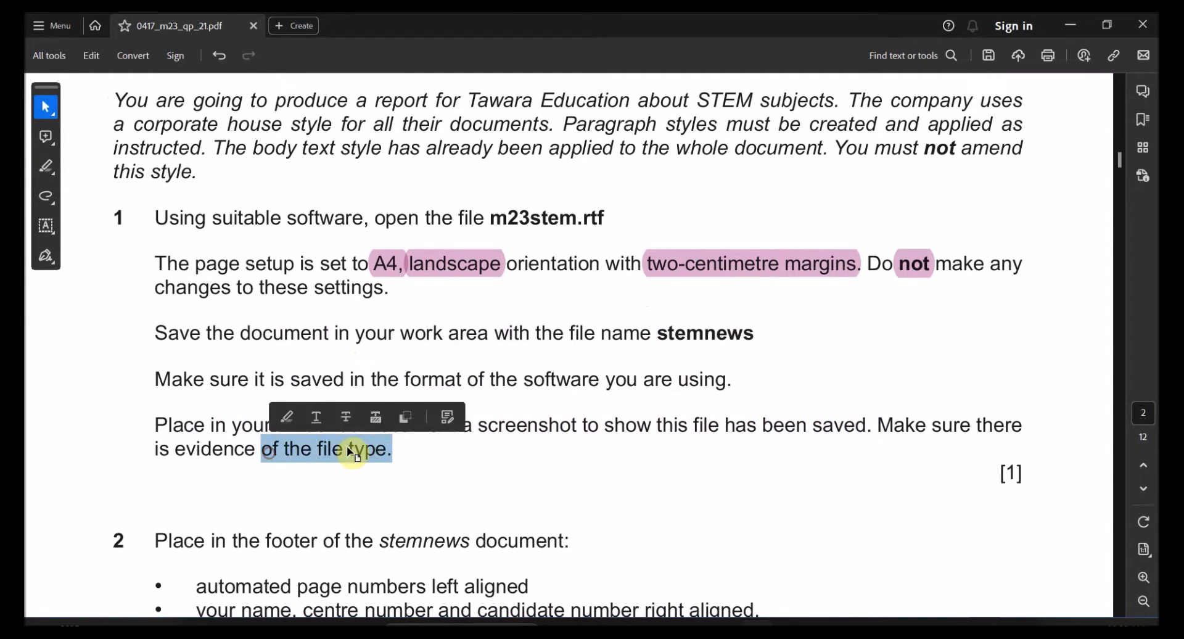
# Save the m23stem report as a Word Document (*.docx) named stemnews in the source files folder, accepting the format upgrade
pyautogui.hotkey('alt', 'Tab')
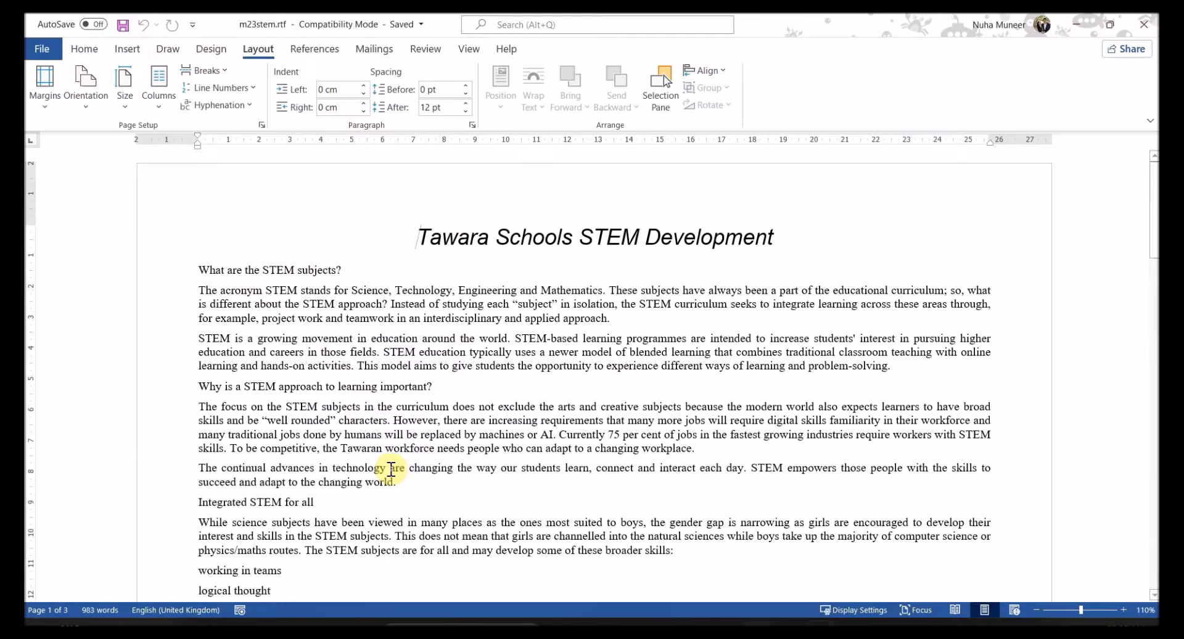
pyautogui.click(46, 51)
pyautogui.click(93, 249)
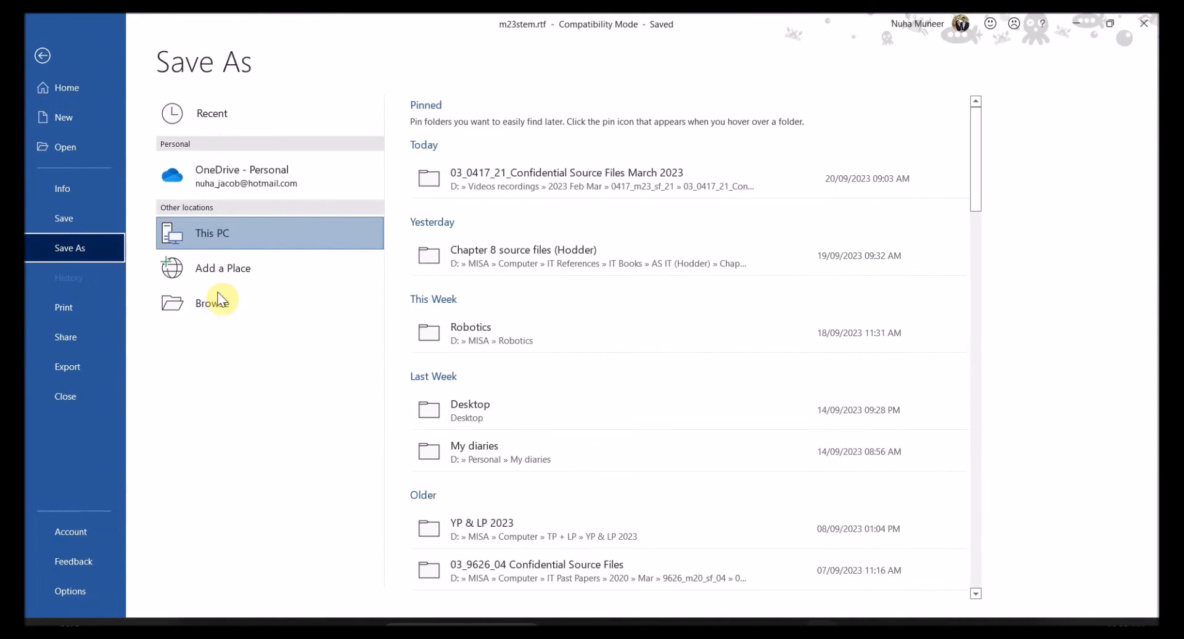
pyautogui.click(216, 298)
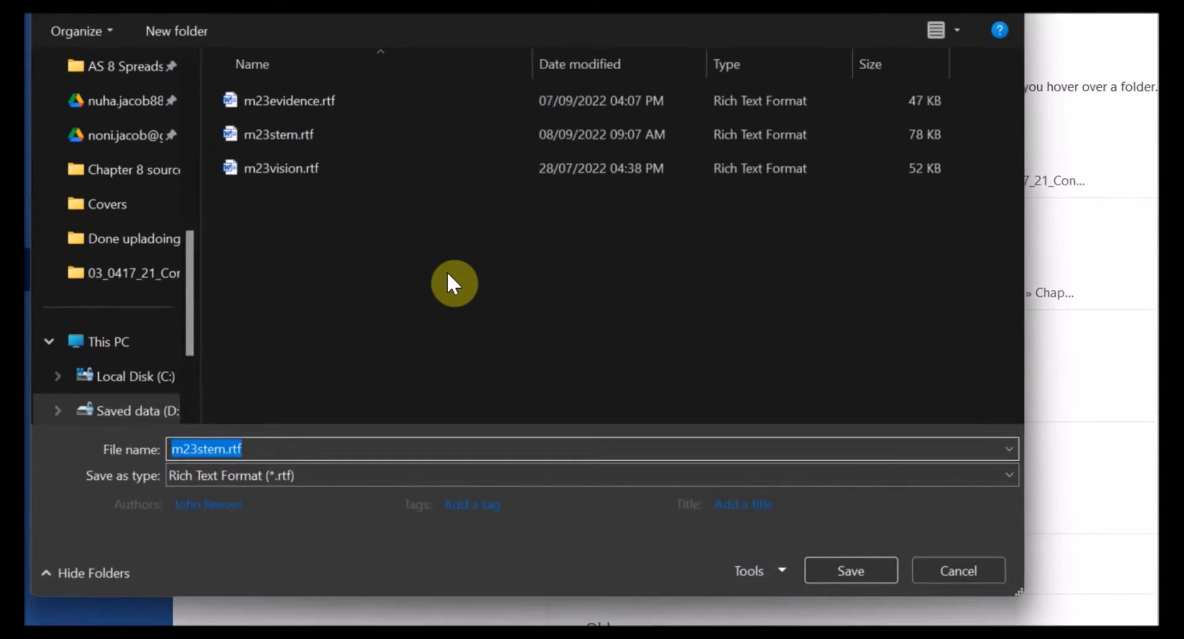
pyautogui.write('stemnews')
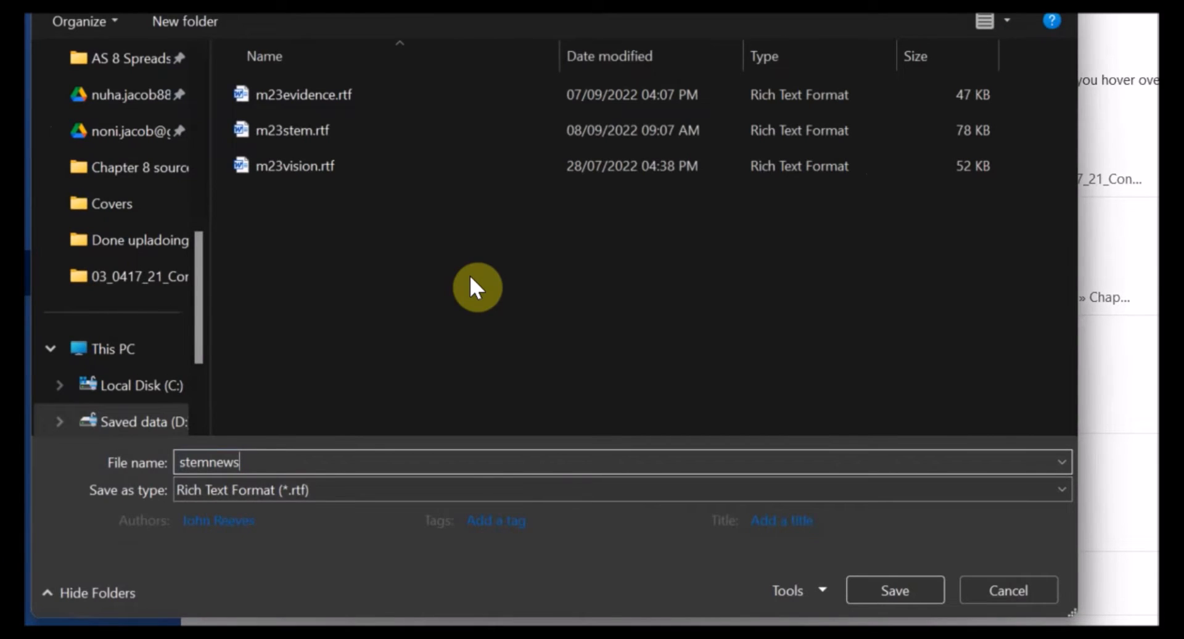
pyautogui.click(242, 489)
pyautogui.click(241, 510)
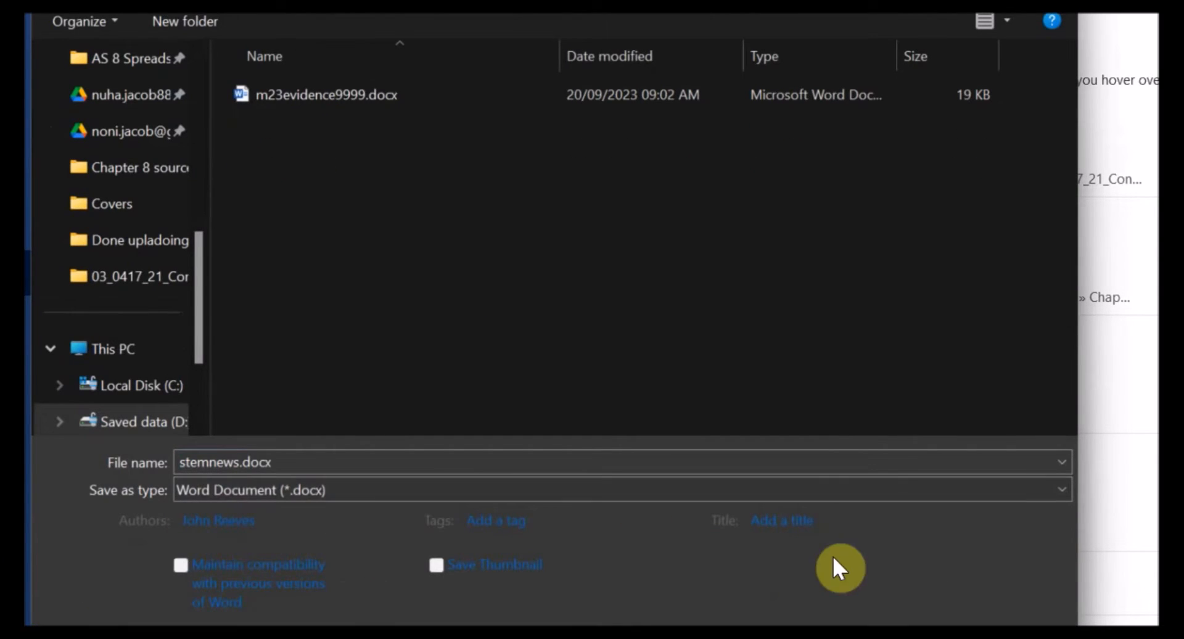
pyautogui.click(879, 634)
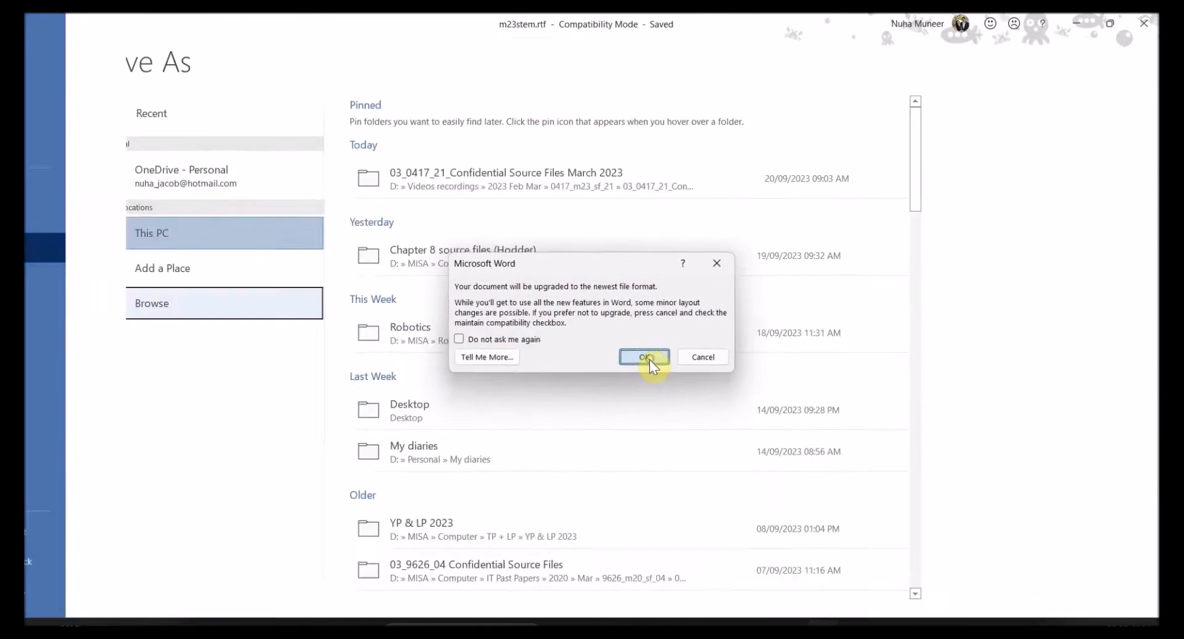
pyautogui.click(952, 424)
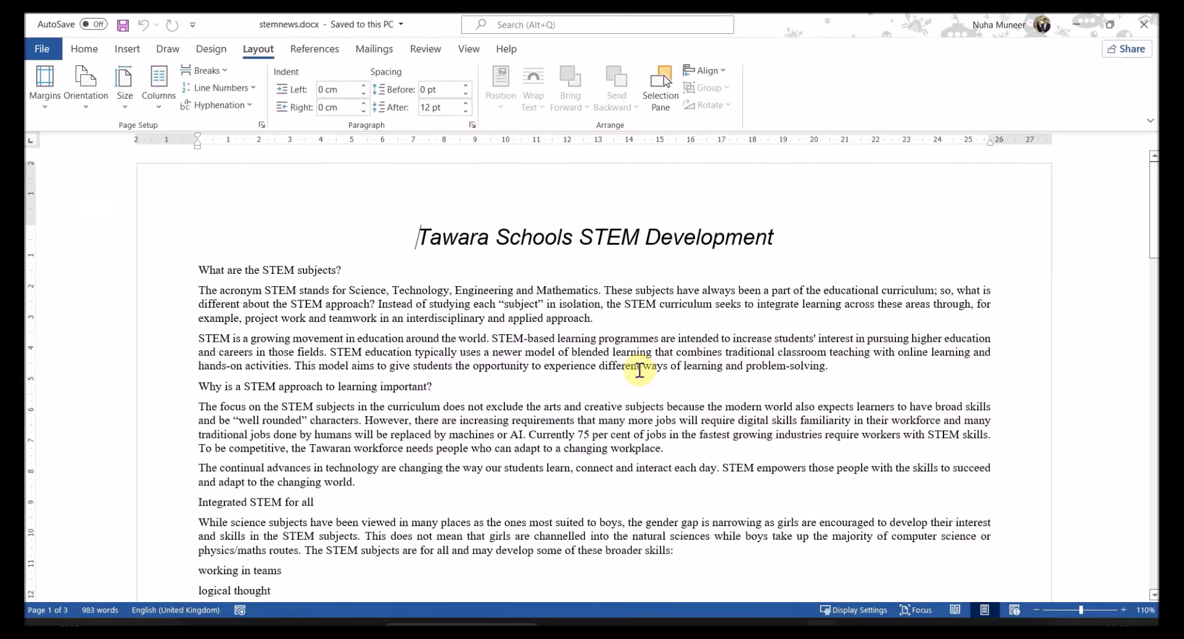
# Switch to the source files folder in File Explorer and select stemnews.docx
pyautogui.click(1073, 24)
pyautogui.scroll(-1, 402, 484)
pyautogui.click(338, 429)
pyautogui.hotkey('alt', 'Tab')
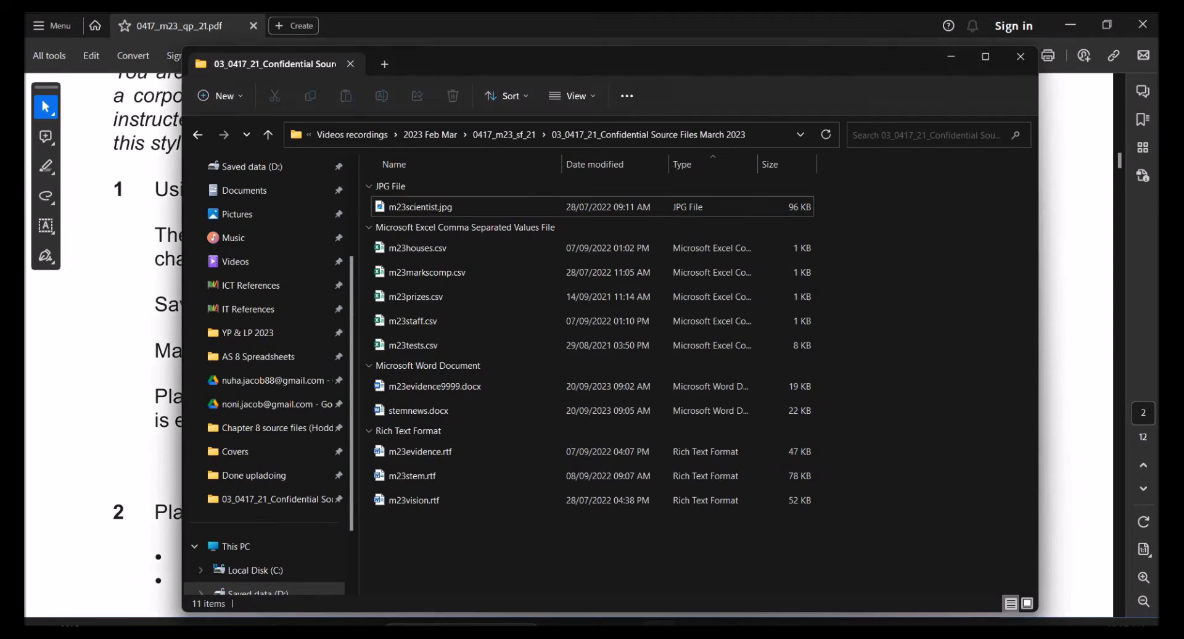
pyautogui.click(425, 466)
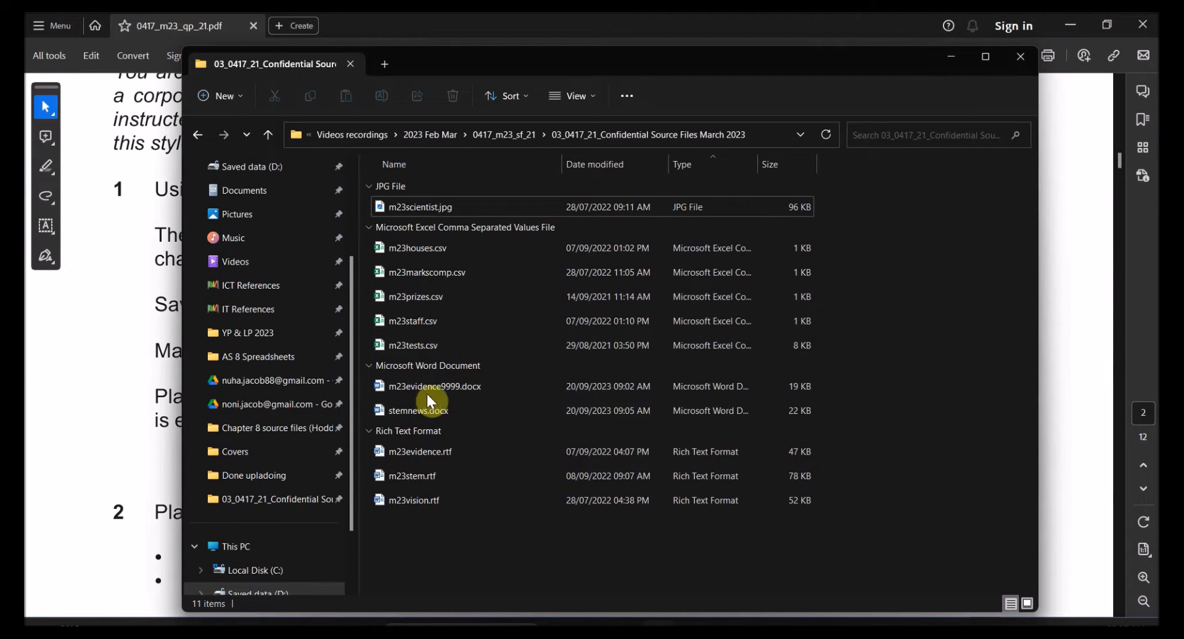
pyautogui.click(432, 410)
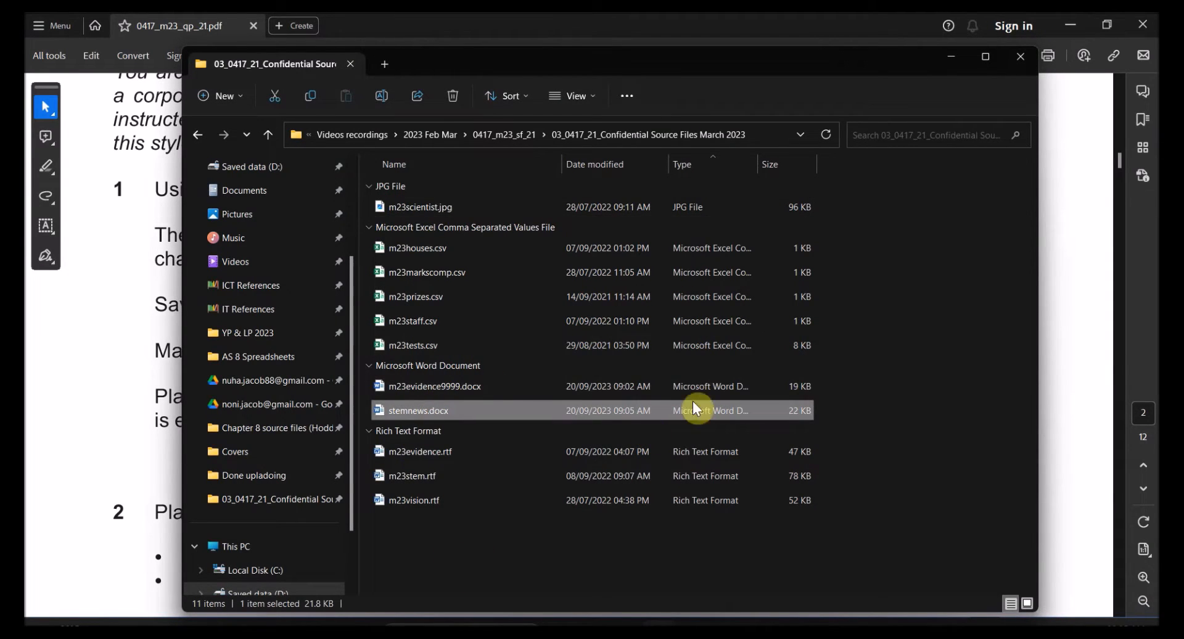
# Widen the Type column in the source files folder until each file type is displayed in full
pyautogui.moveTo(758, 166); pyautogui.dragTo(827, 173)
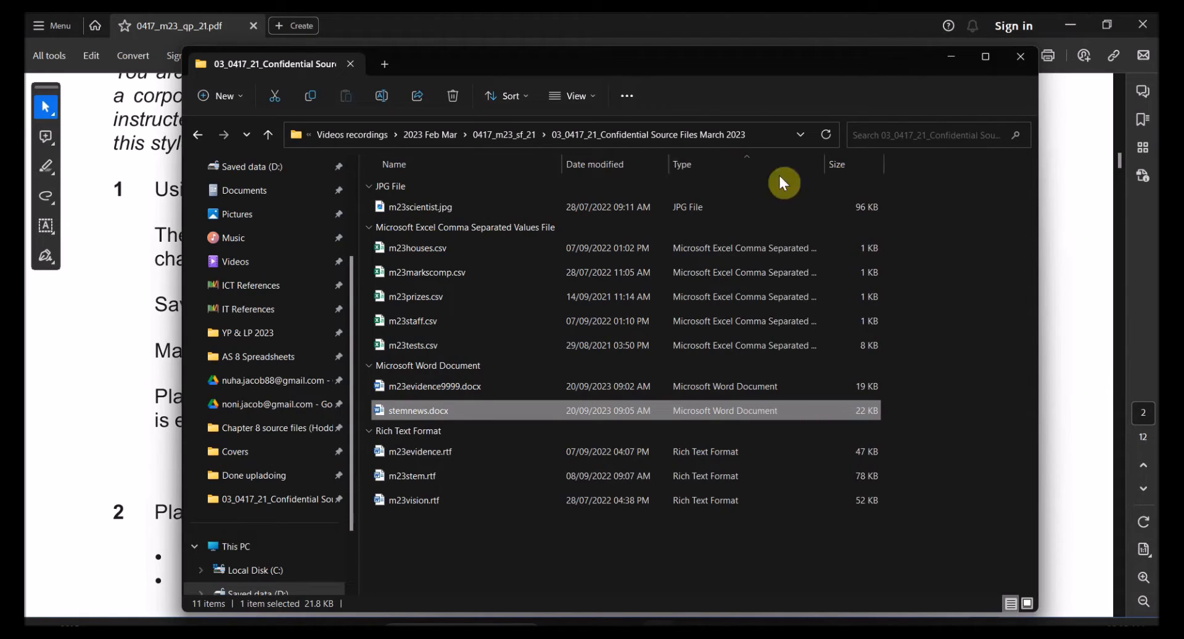
pyautogui.rightClick(908, 163)
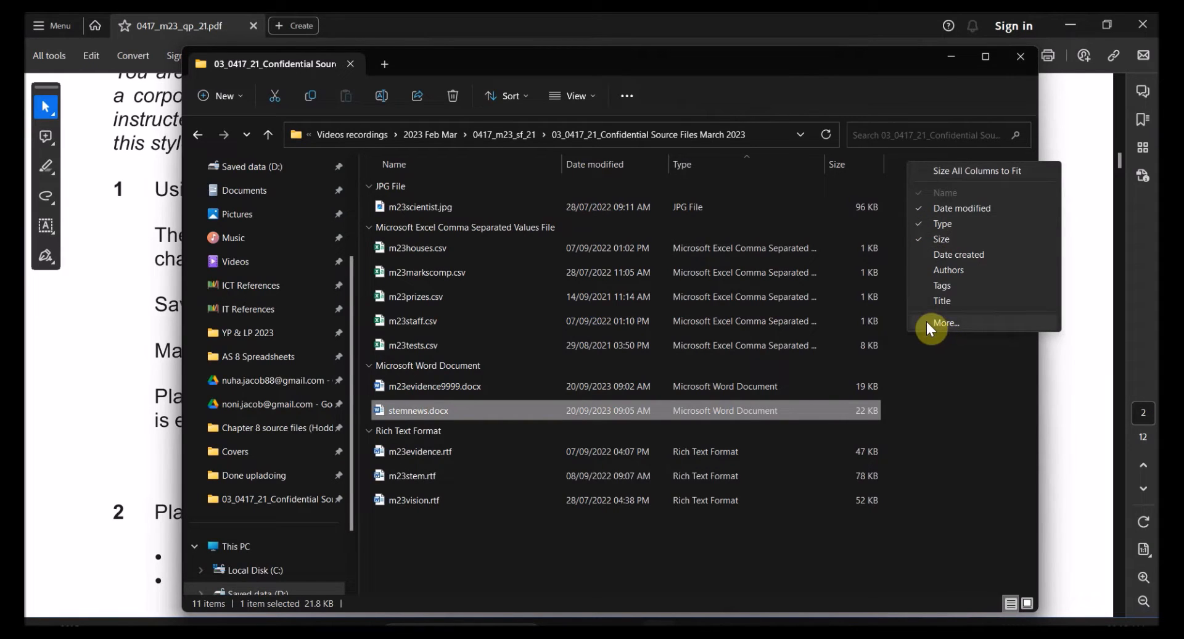
pyautogui.click(511, 568)
pyautogui.click(510, 568)
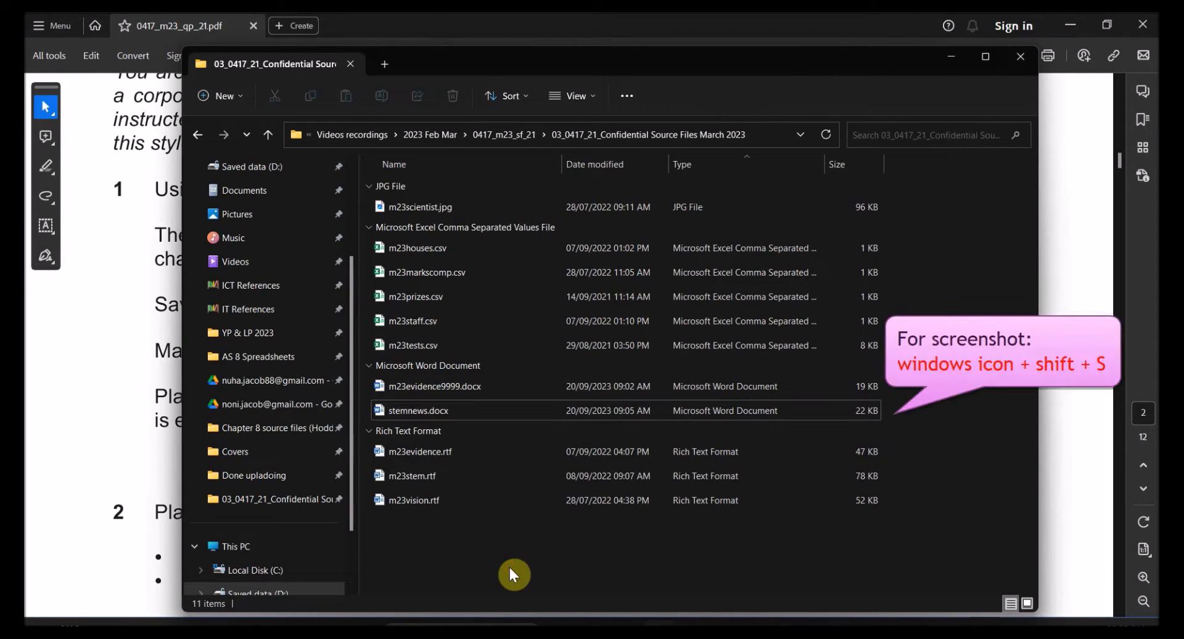
# Capture a screenshot of the stemnews.docx row with its file type and paste it under Step 1 – EVIDENCE 1 in the evidence document
pyautogui.press('super+shift+s')
pyautogui.moveTo(366, 397); pyautogui.dragTo(885, 422)
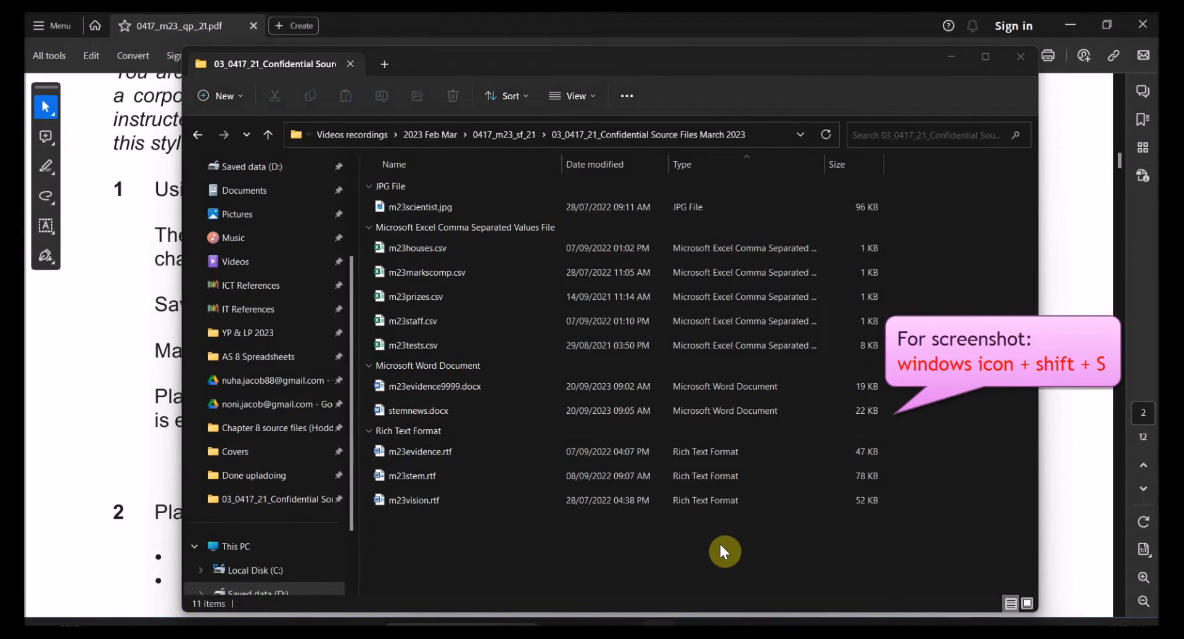
pyautogui.hotkey('alt', 'Tab')
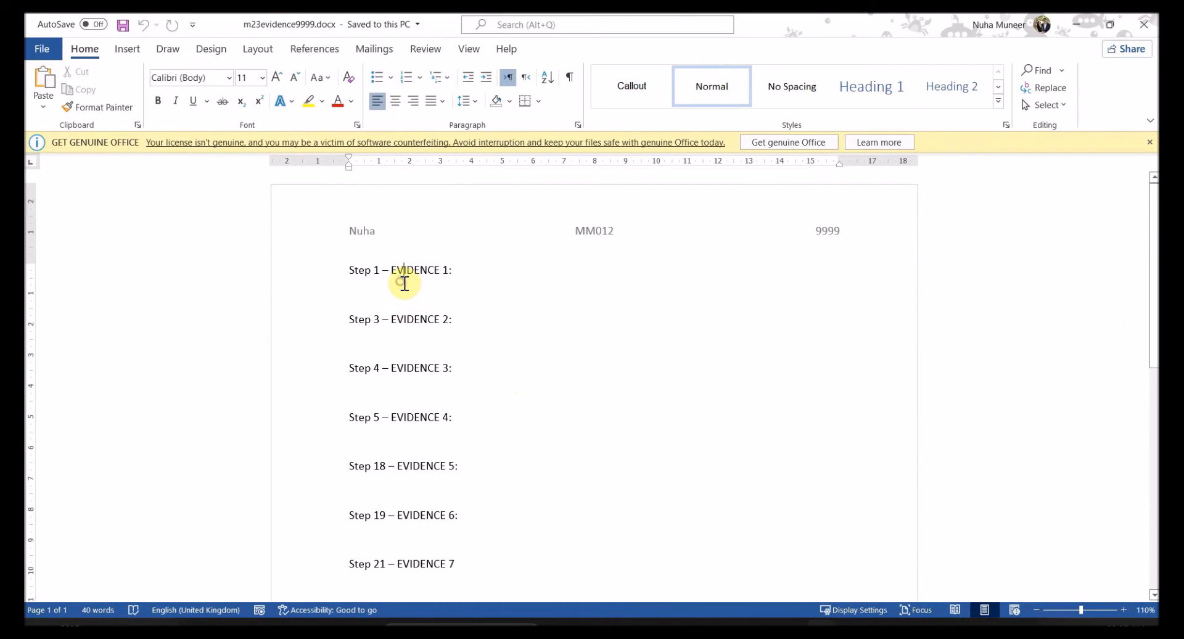
pyautogui.hotkey('ctrl', 'v')
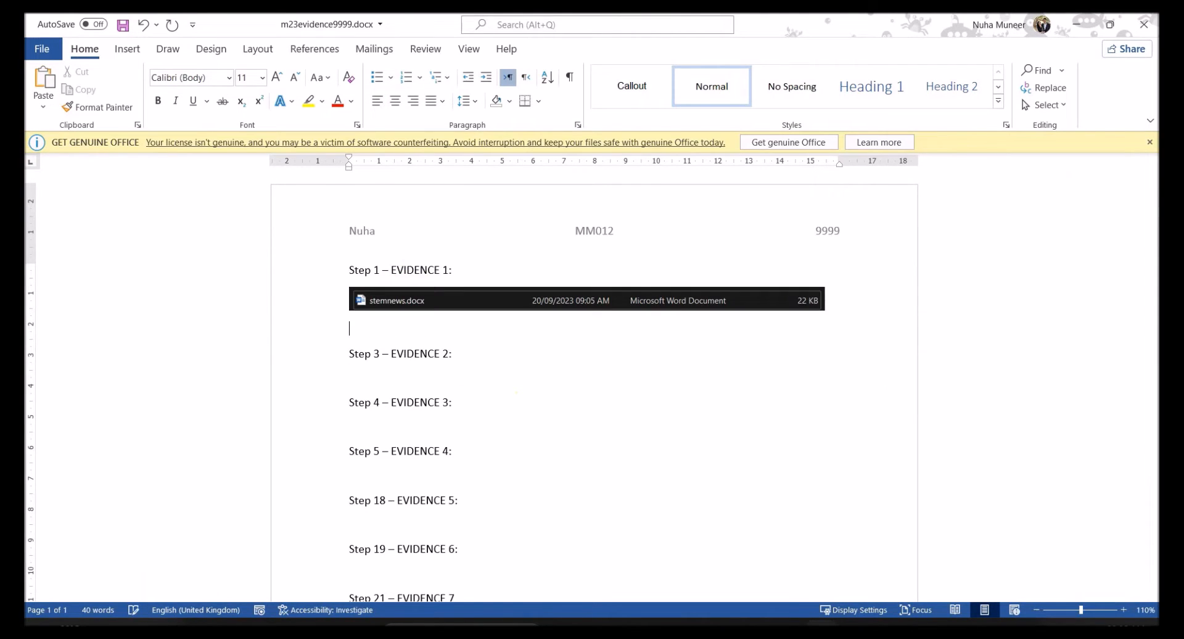
# In the exam paper's question 2, highlight "footer" and "page numbers", and underline "left"
pyautogui.hotkey('alt', 'Tab')
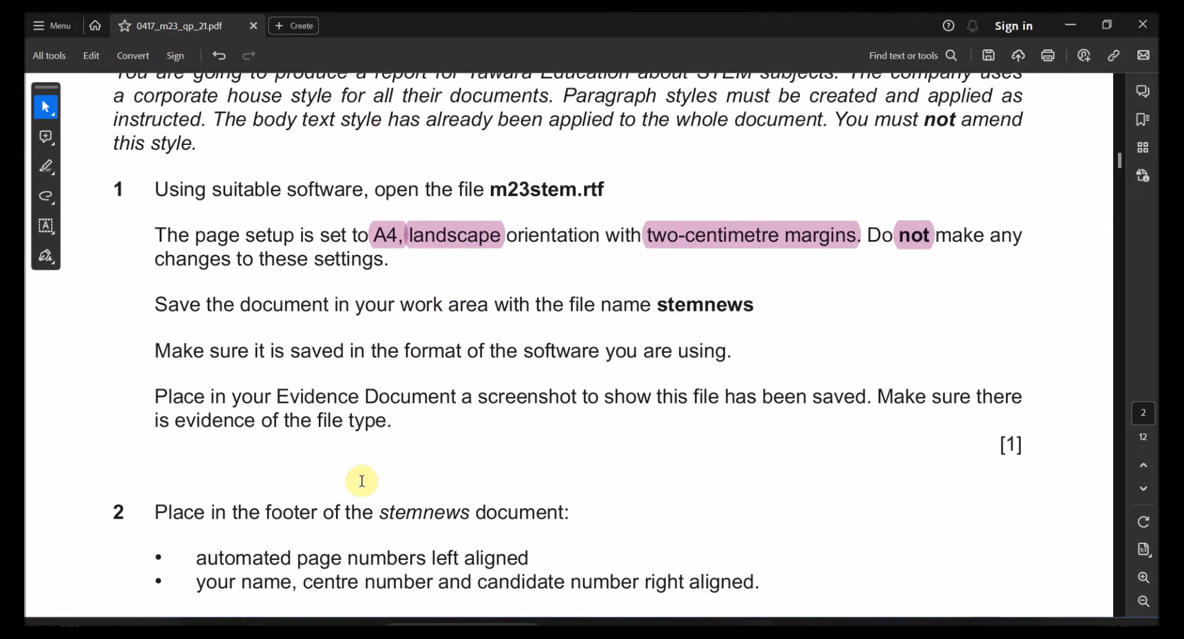
pyautogui.scroll(-3, 362, 481)
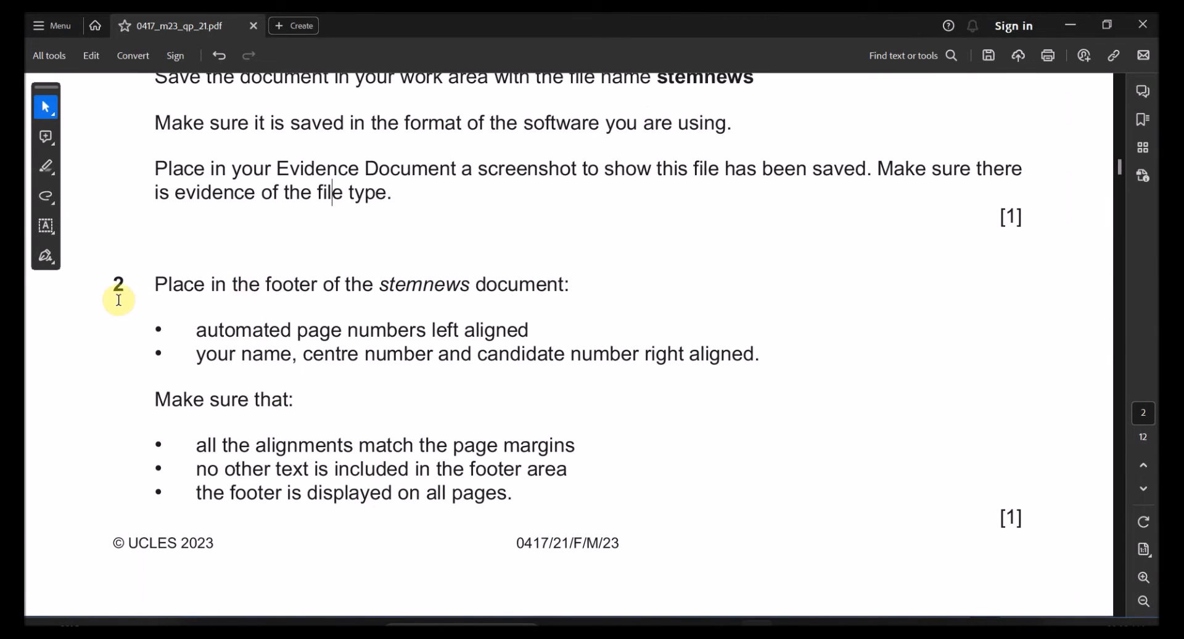
pyautogui.moveTo(265, 284); pyautogui.dragTo(311, 286)
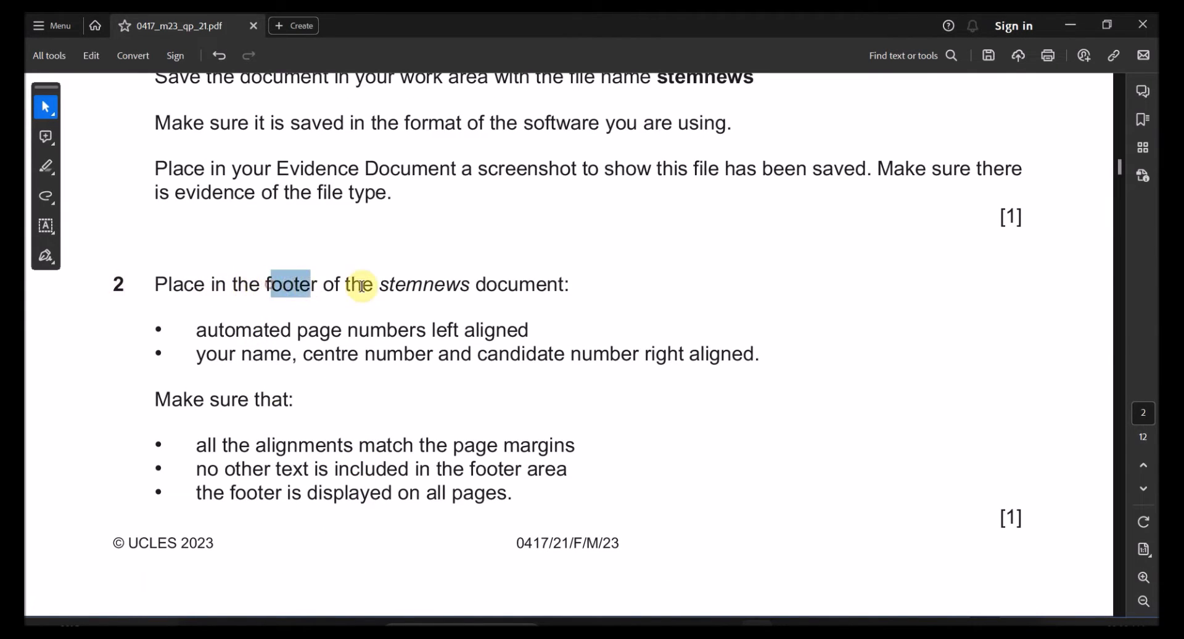
pyautogui.doubleClick(310, 287)
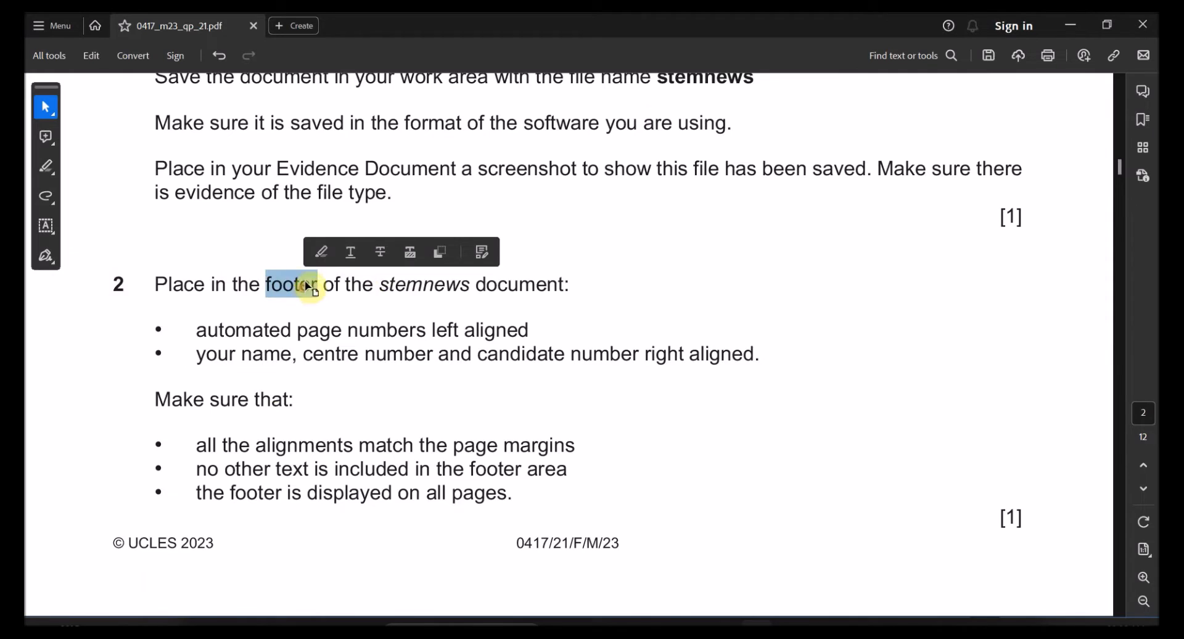
pyautogui.click(323, 253)
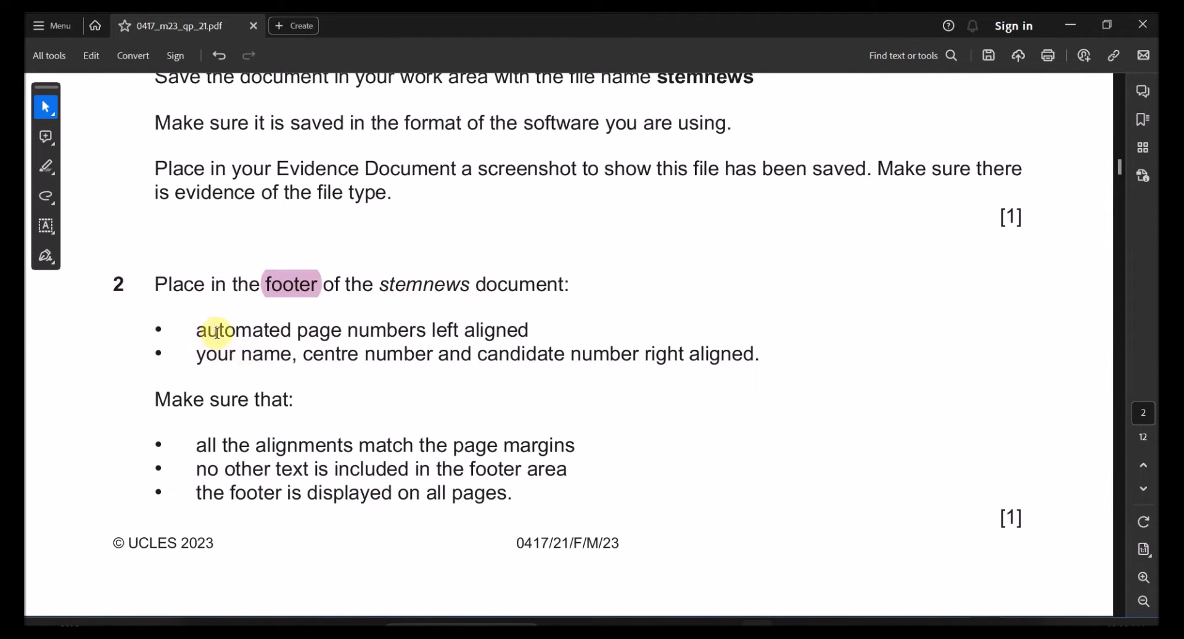
pyautogui.moveTo(316, 330); pyautogui.dragTo(392, 333)
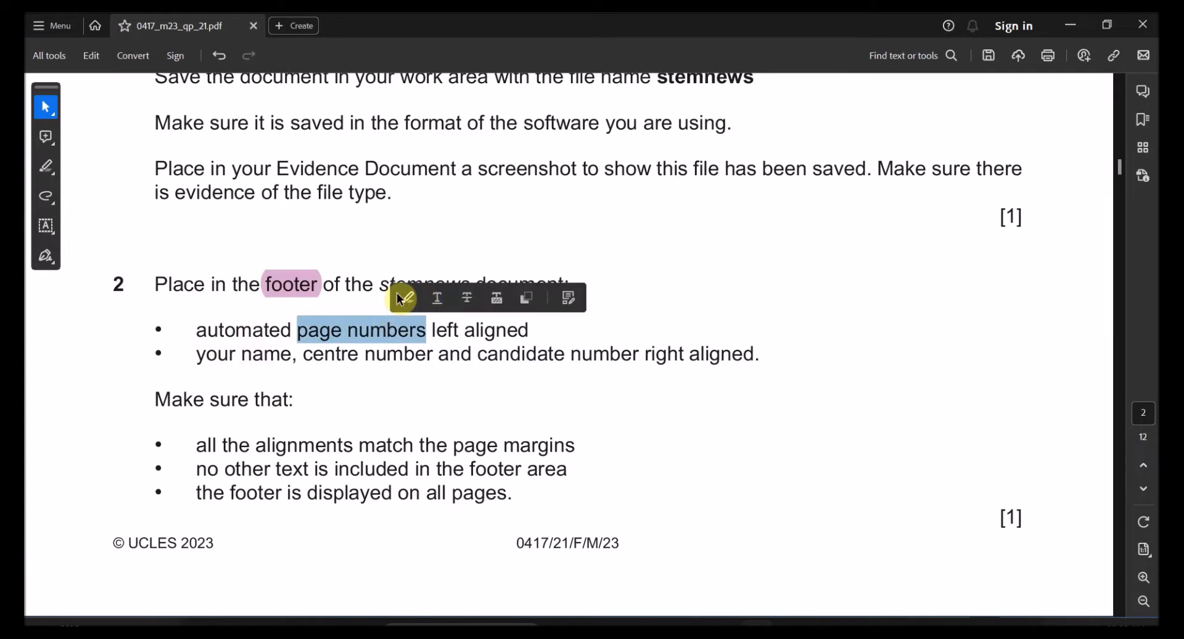
pyautogui.click(401, 299)
pyautogui.doubleClick(444, 330)
pyautogui.click(504, 297)
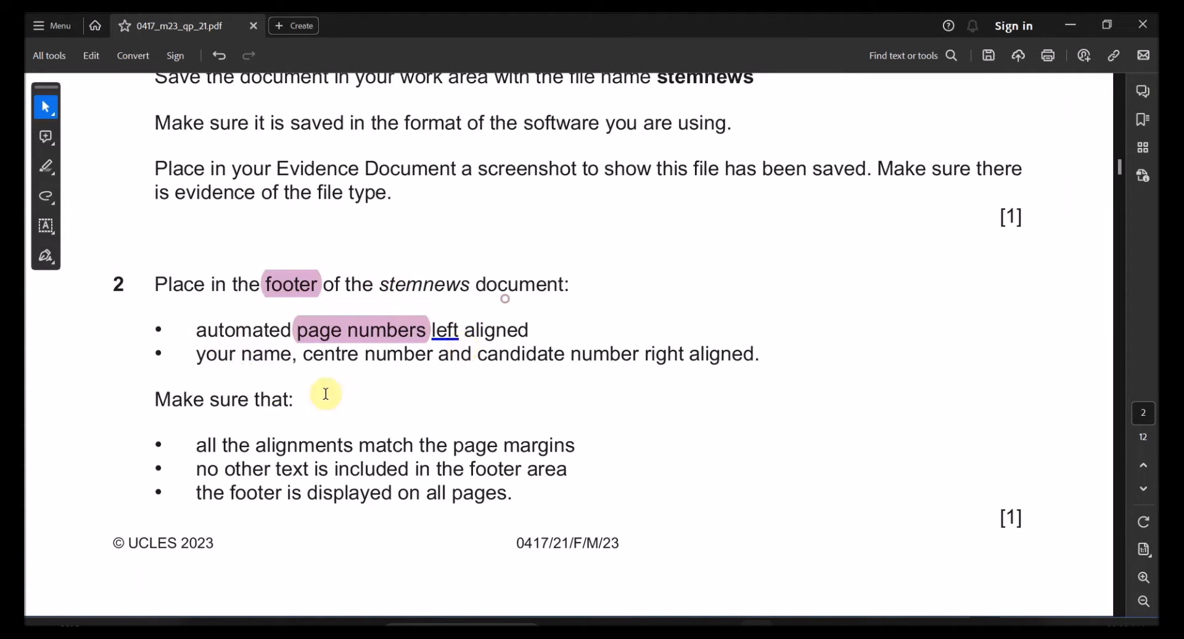
# Highlight "name, centre number and candidate number" in question 2 and underline "right"
pyautogui.moveTo(246, 354); pyautogui.dragTo(639, 356)
pyautogui.click(637, 321)
pyautogui.doubleClick(663, 354)
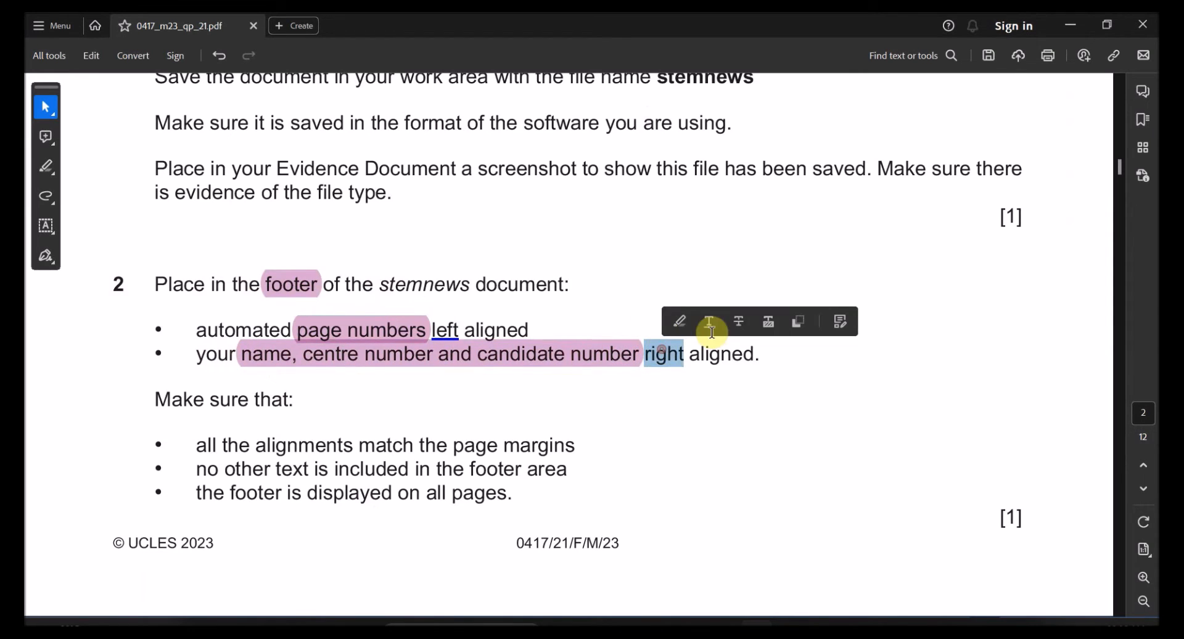
pyautogui.click(710, 323)
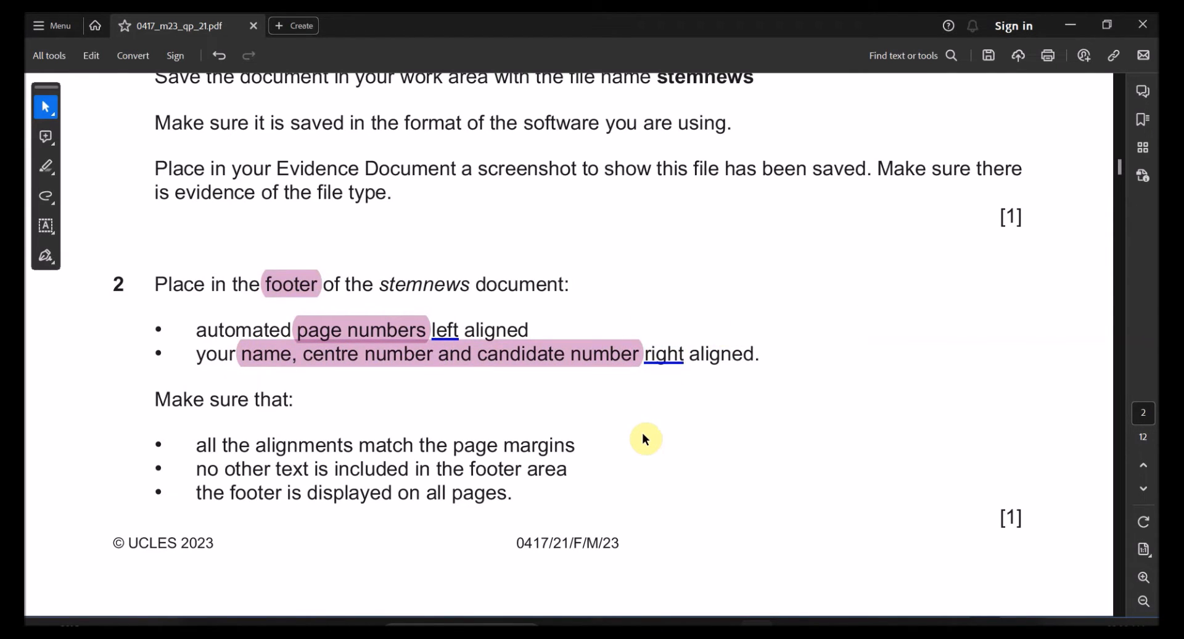
# Switch to the stemnews document and insert a Blank (Three Columns) footer
pyautogui.hotkey('alt', 'Tab')
pyautogui.scroll(-10, 635, 460)
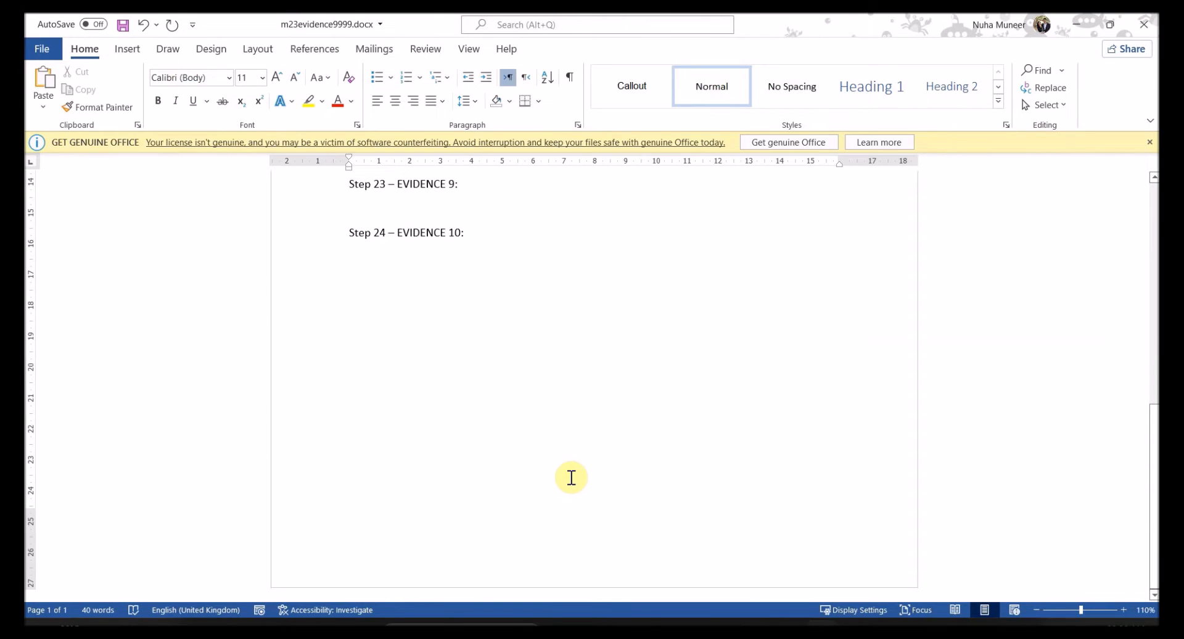
pyautogui.click(527, 555)
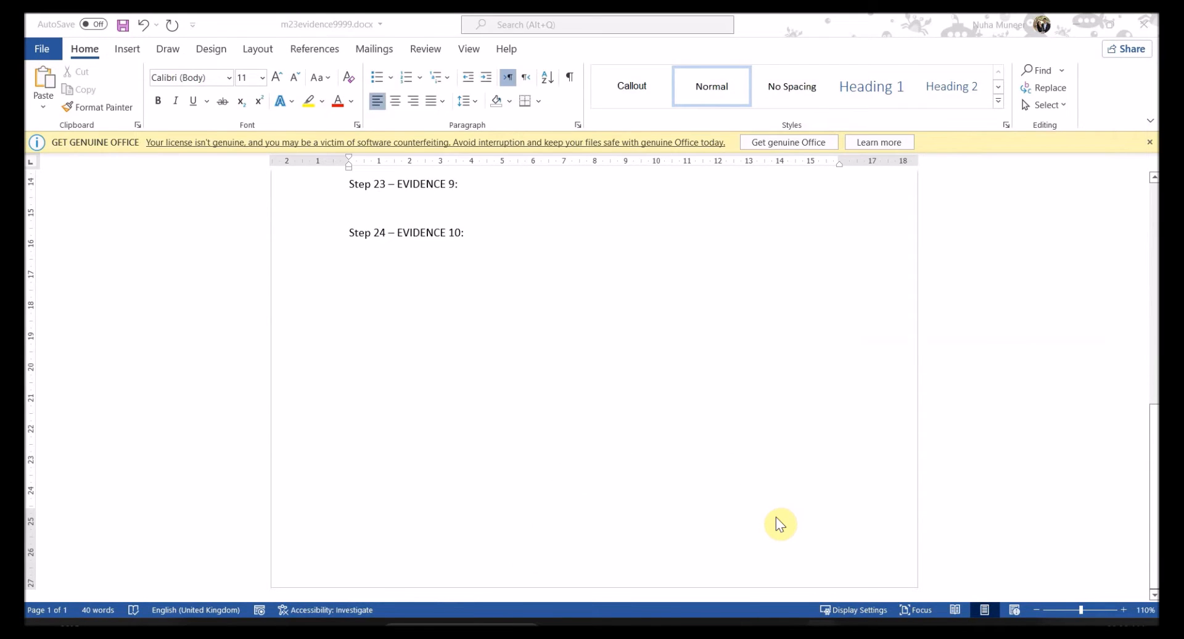
pyautogui.hotkey('alt', 'Tab')
pyautogui.hotkey('alt', 'Tab')
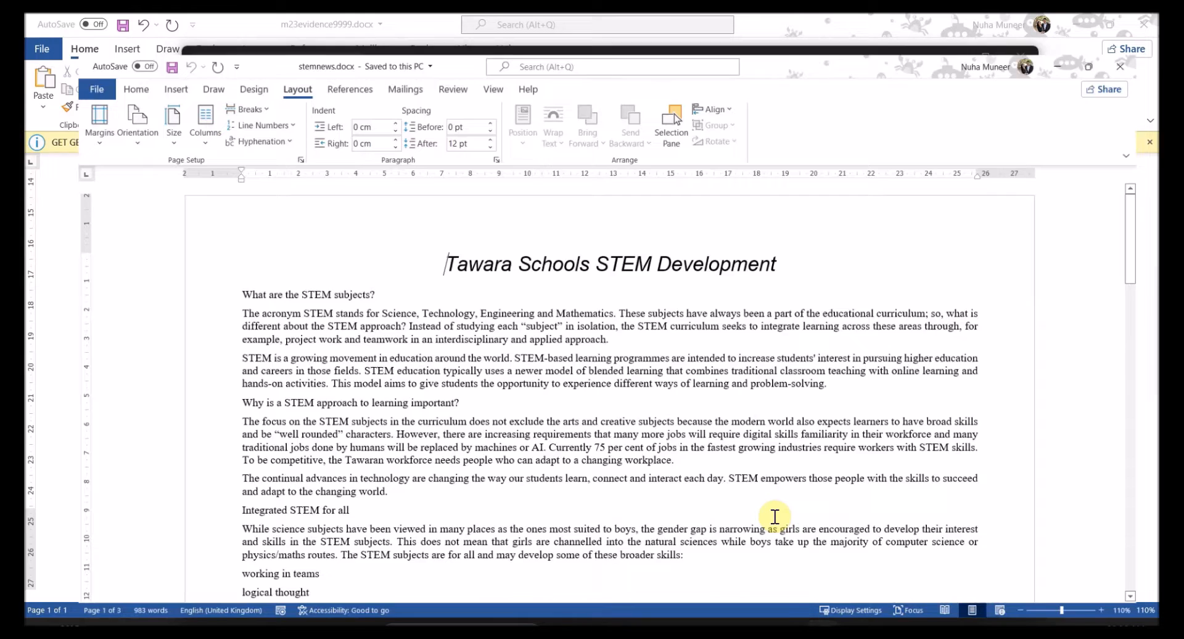
pyautogui.scroll(-10, 856, 529)
pyautogui.click(638, 324)
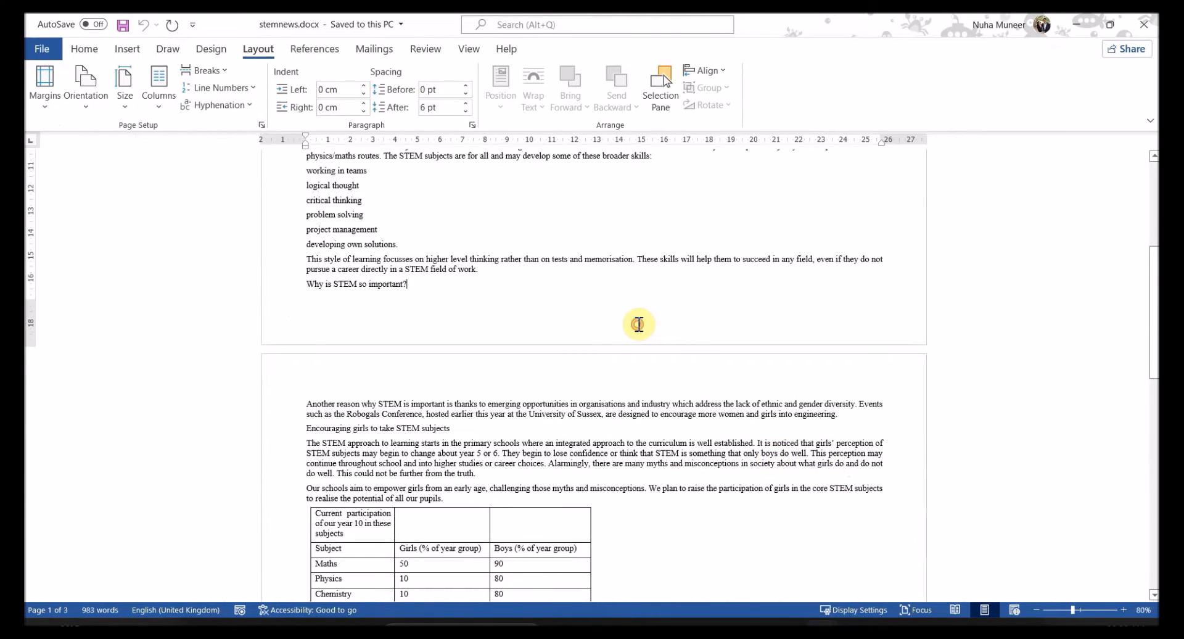
pyautogui.doubleClick(638, 324)
pyautogui.click(77, 99)
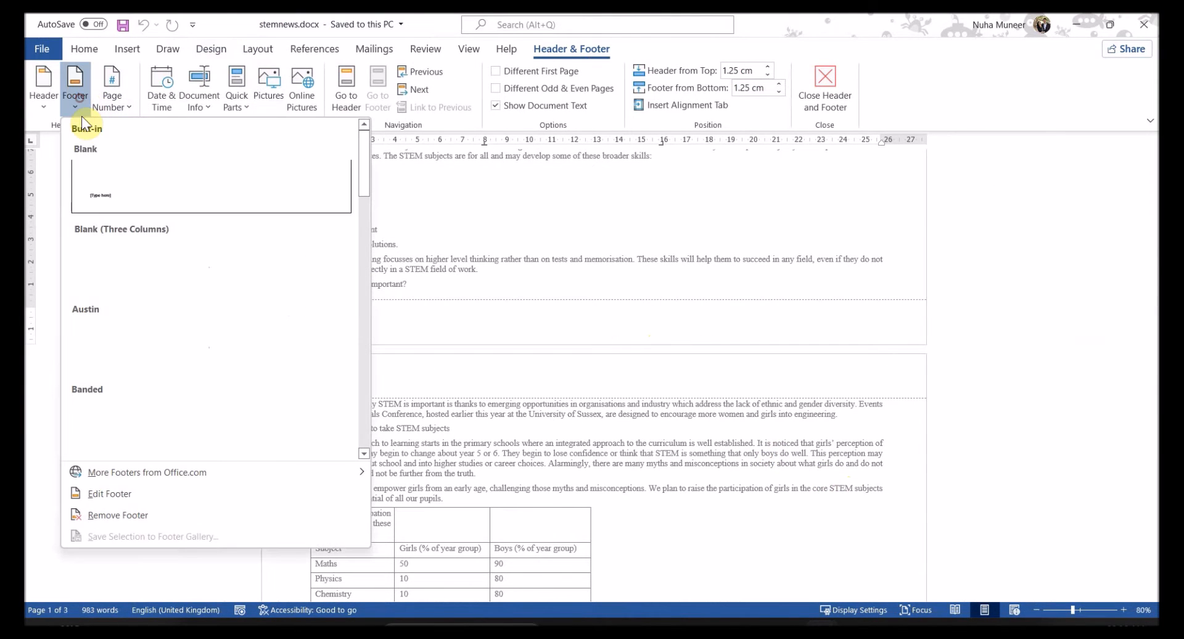
pyautogui.click(191, 267)
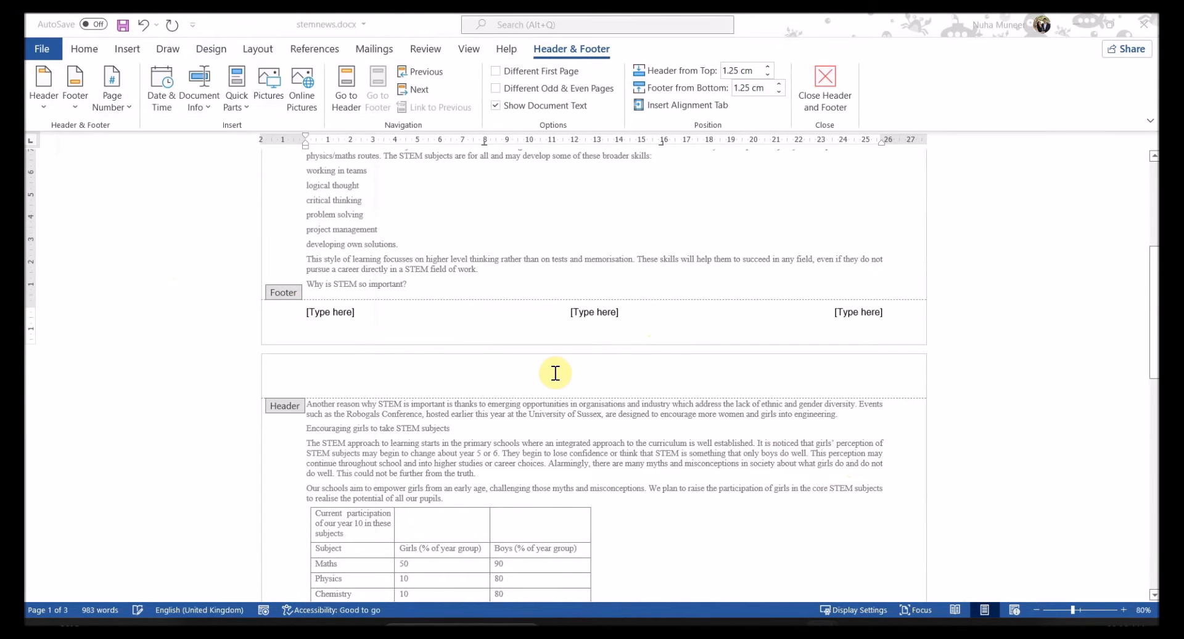
# Recheck question 2, enter the candidate's name, centre number and candidate number in the right-aligned footer placeholder, and delete the middle placeholder
pyautogui.hotkey('alt', 'Tab')
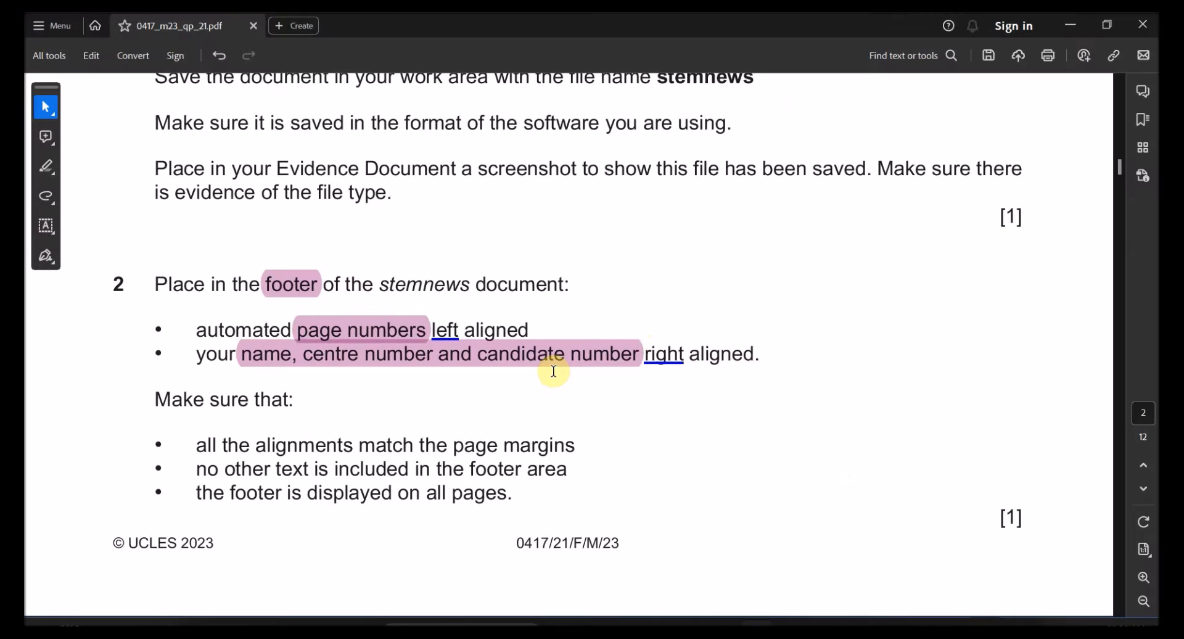
pyautogui.click(368, 336)
pyautogui.click(339, 328)
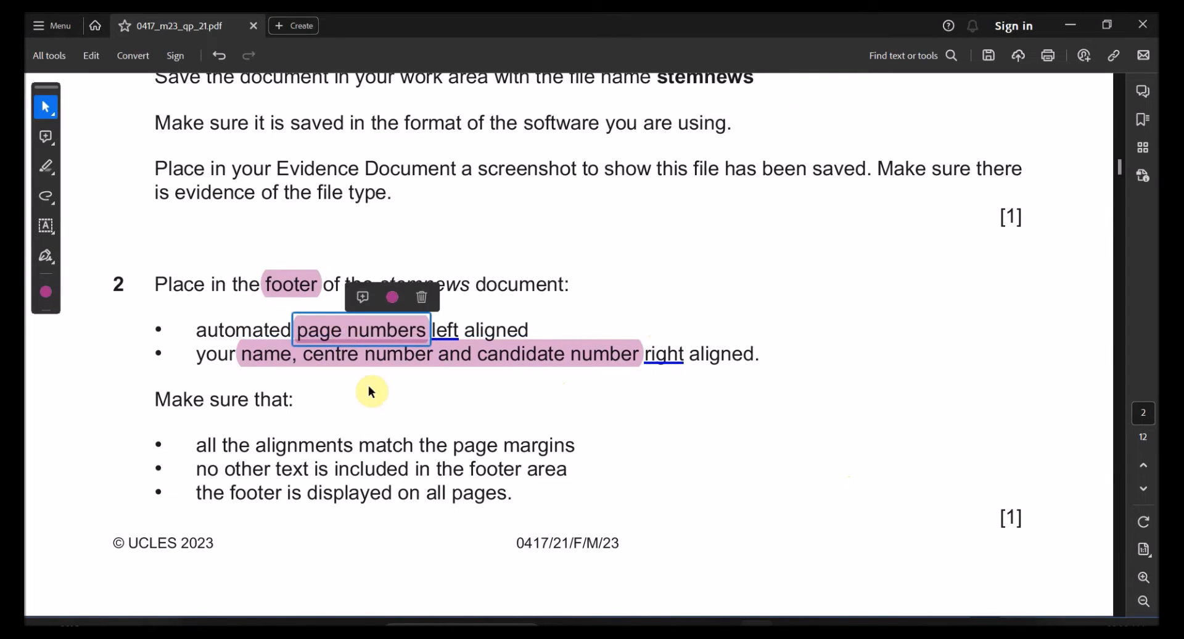
pyautogui.hotkey('alt', 'Tab')
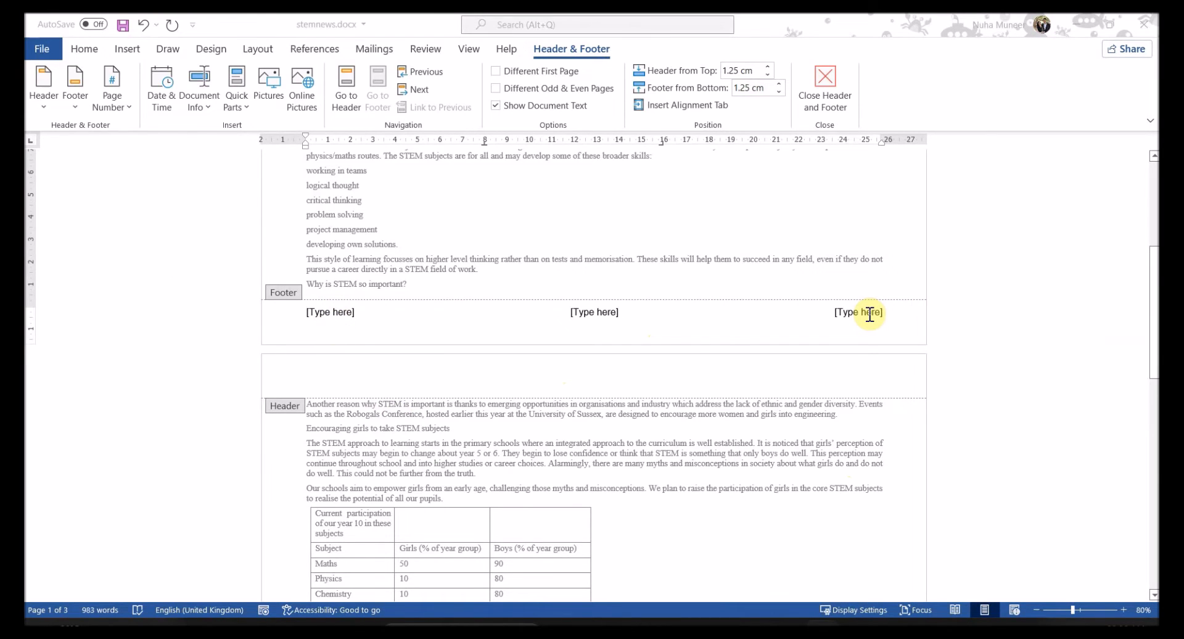
pyautogui.hotkey('alt', 'Tab')
pyautogui.hotkey('alt', 'Tab')
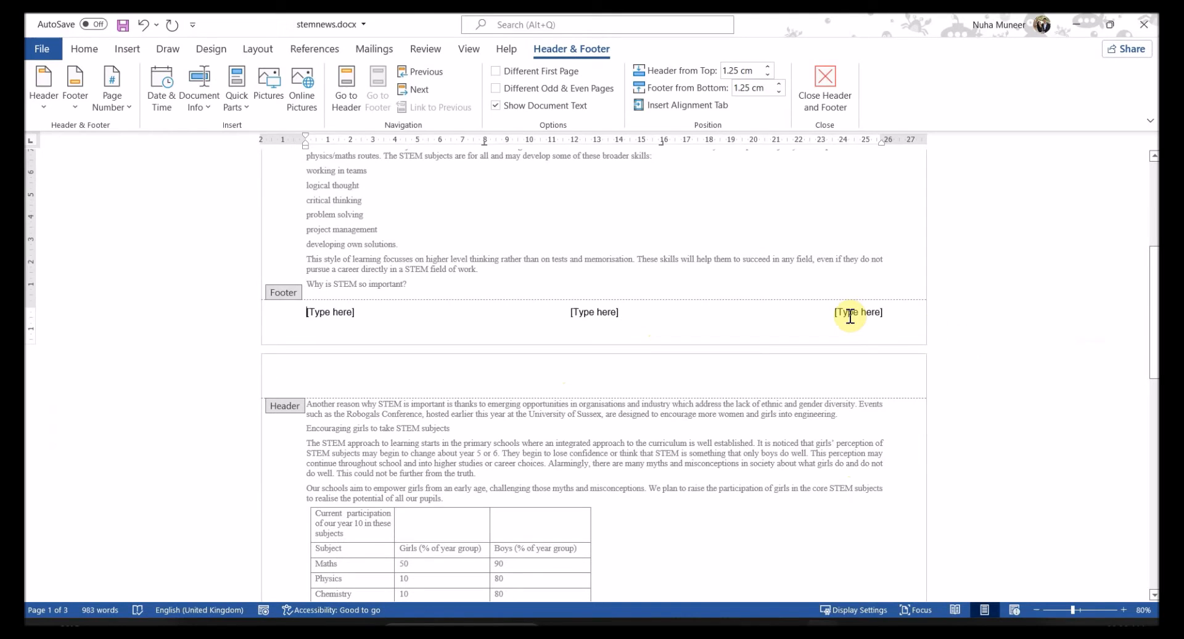
pyautogui.click(848, 316)
pyautogui.write('Nuha, MM012, 9999')
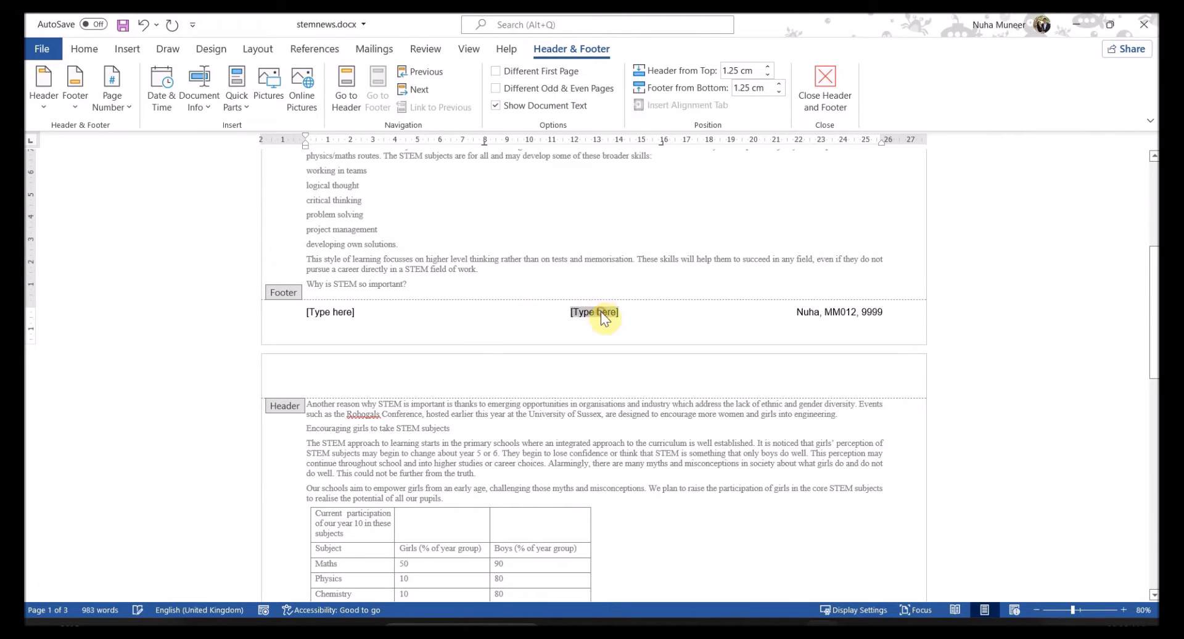
pyautogui.click(601, 312)
pyautogui.press('Delete')
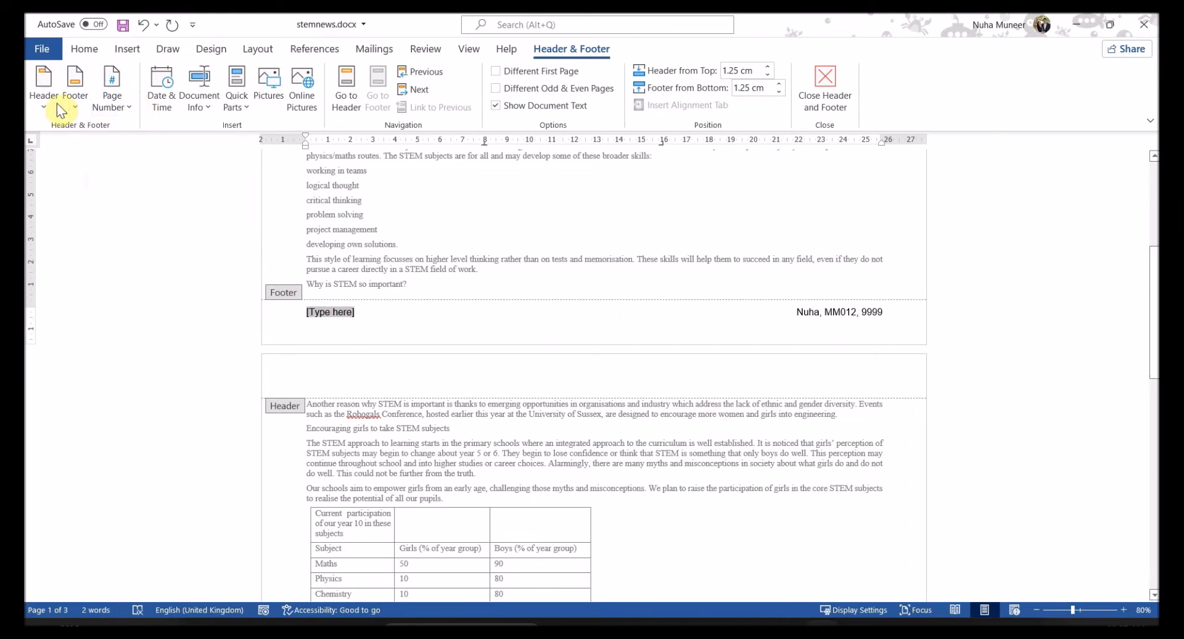
# Replace the left-aligned footer placeholder with an automatic Page field, then close footer editing
pyautogui.click(241, 112)
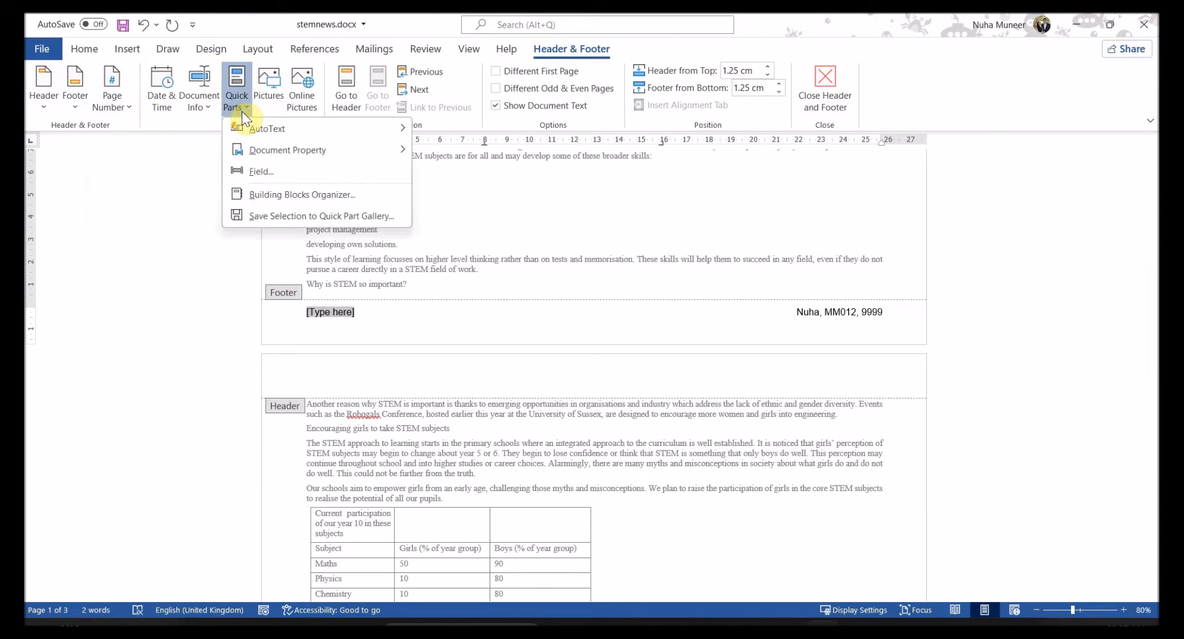
pyautogui.click(260, 173)
pyautogui.scroll(-13, 191, 265)
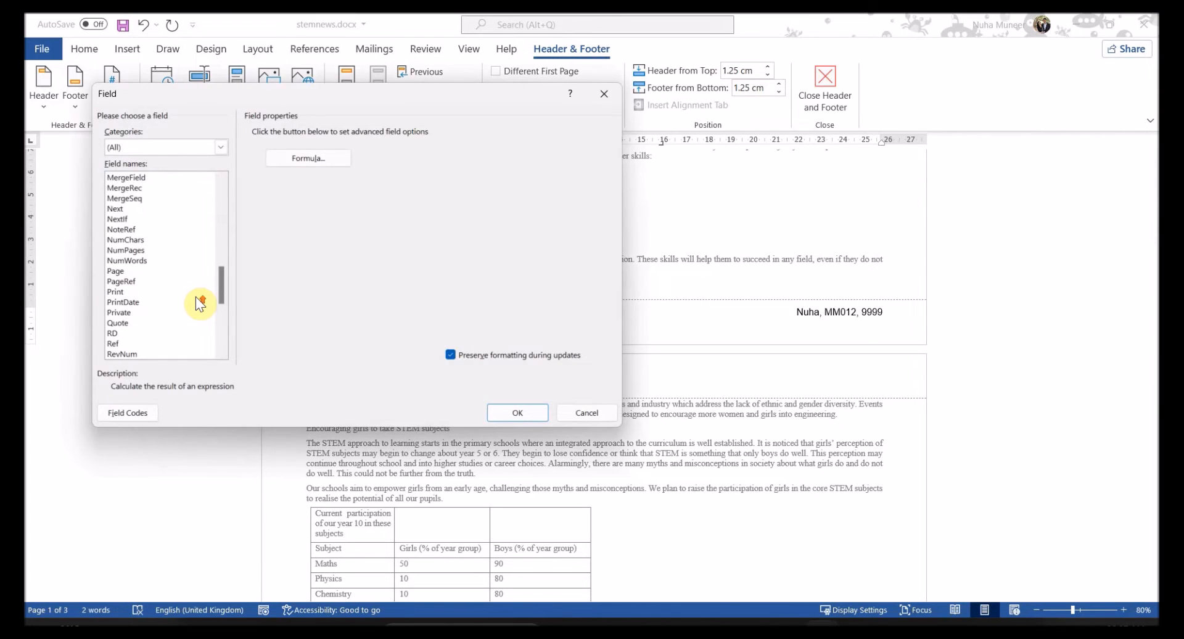
pyautogui.click(153, 272)
pyautogui.click(517, 413)
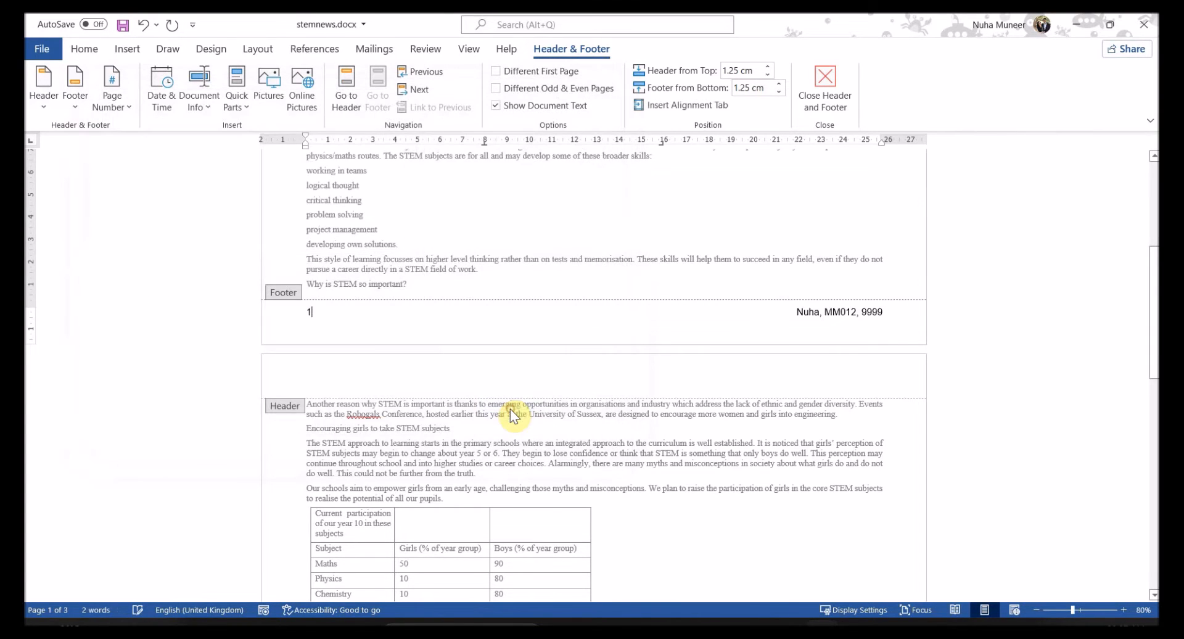
pyautogui.scroll(-15, 510, 409)
pyautogui.scroll(-5, 293, 266)
pyautogui.scroll(20, 352, 338)
pyautogui.scroll(5, 339, 357)
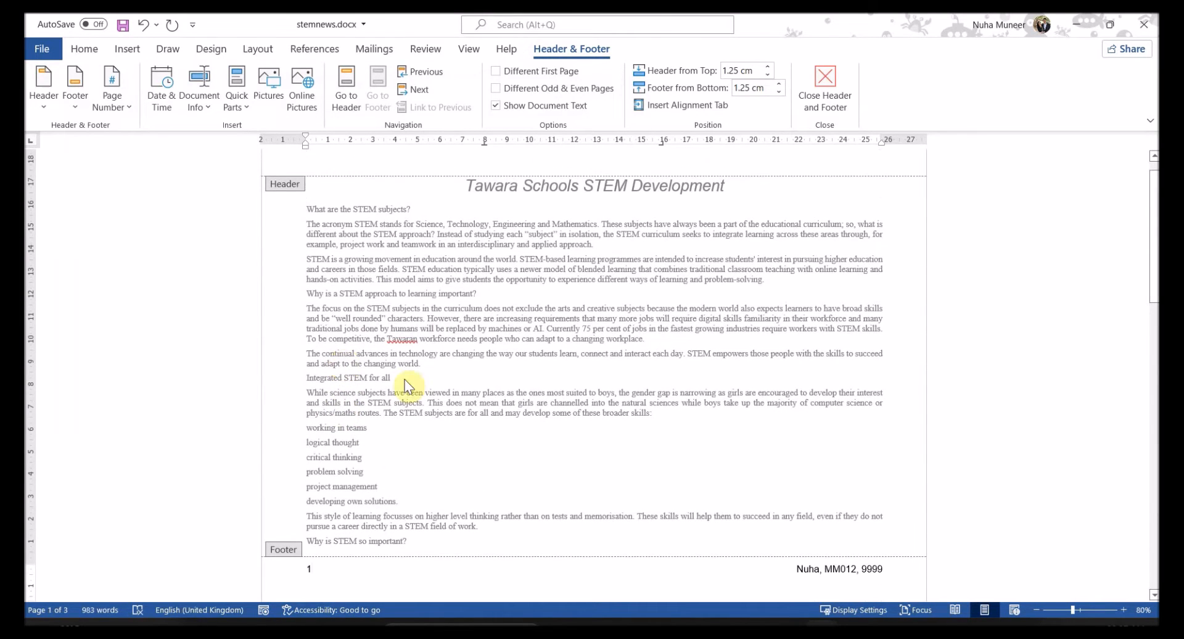
pyautogui.doubleClick(503, 380)
# Check the stemnews footer against question 2: alignment with the margins, no other text, and display on all pages
pyautogui.hotkey('alt', 'Tab')
pyautogui.scroll(-3, 555, 414)
pyautogui.moveTo(247, 358)
pyautogui.mouseDown()
pyautogui.moveTo(542, 361)
pyautogui.moveTo(396, 363)
pyautogui.mouseUp()
pyautogui.moveTo(513, 408)
pyautogui.mouseDown()
pyautogui.moveTo(289, 389)
pyautogui.moveTo(493, 384)
pyautogui.moveTo(481, 386)
pyautogui.mouseUp()
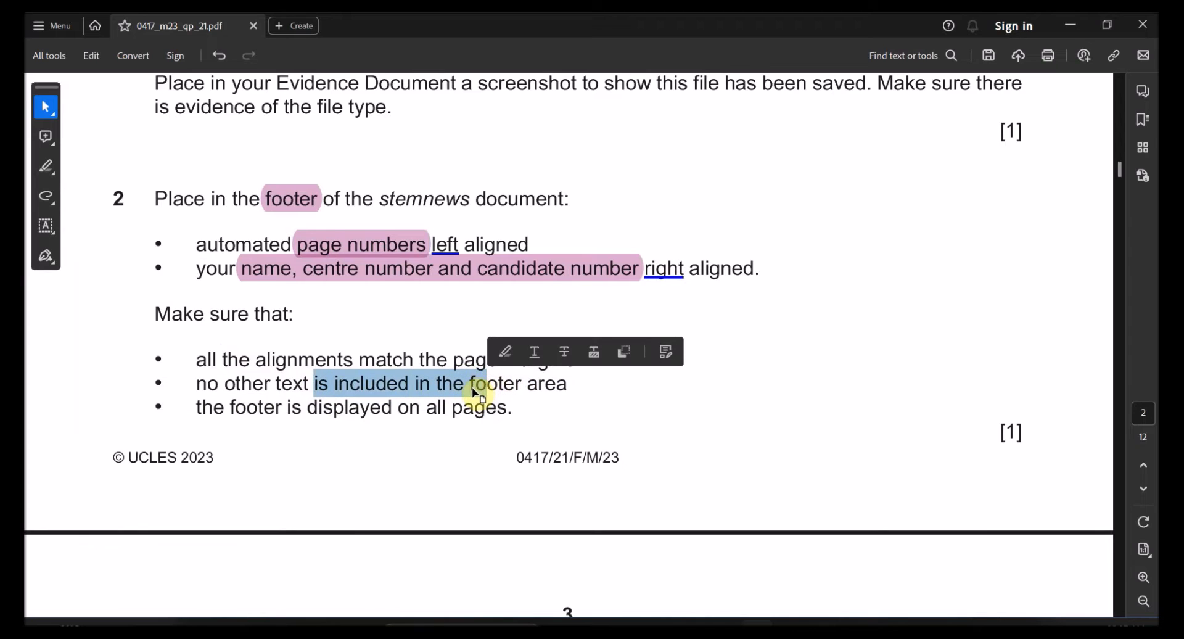
pyautogui.hotkey('alt', 'Tab')
pyautogui.scroll(-3, 592, 556)
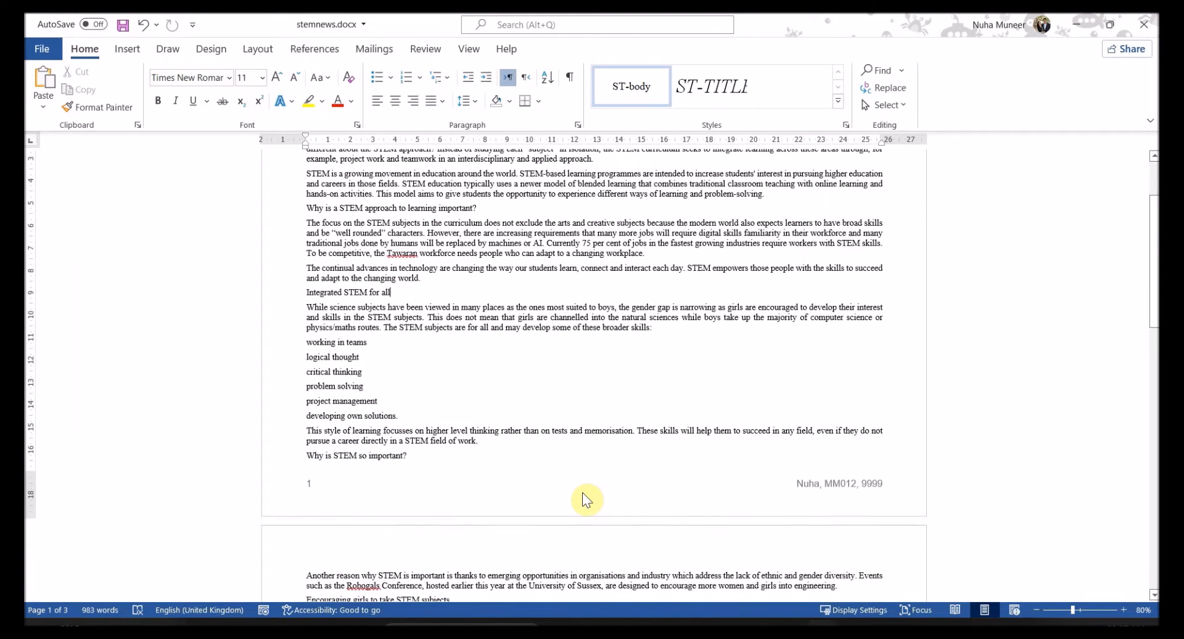
pyautogui.hotkey('alt', 'Tab')
pyautogui.moveTo(231, 409); pyautogui.dragTo(394, 411)
pyautogui.hotkey('alt', 'Tab')
pyautogui.scroll(-3, 589, 456)
pyautogui.scroll(-10, 589, 456)
pyautogui.scroll(11, 588, 451)
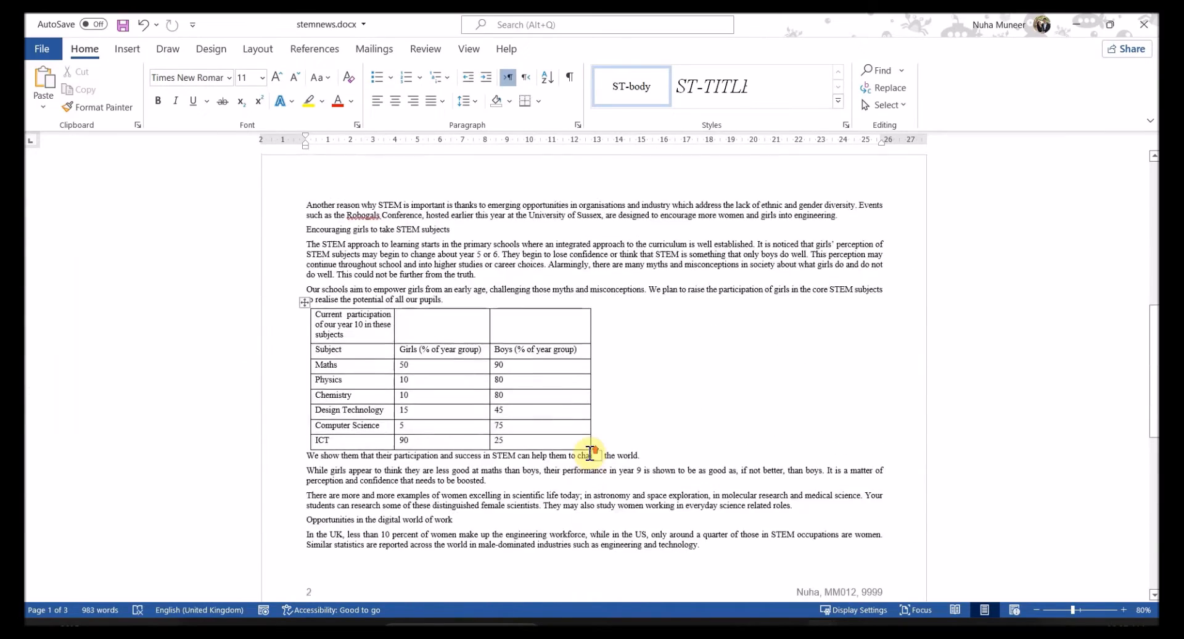
pyautogui.scroll(10, 589, 453)
# Return to the exam paper and view question 3's house style specification for ST-subhead, ST-table and ST-bullet
pyautogui.hotkey('alt', 'Tab')
pyautogui.scroll(-3, 514, 430)
pyautogui.scroll(-5, 517, 435)
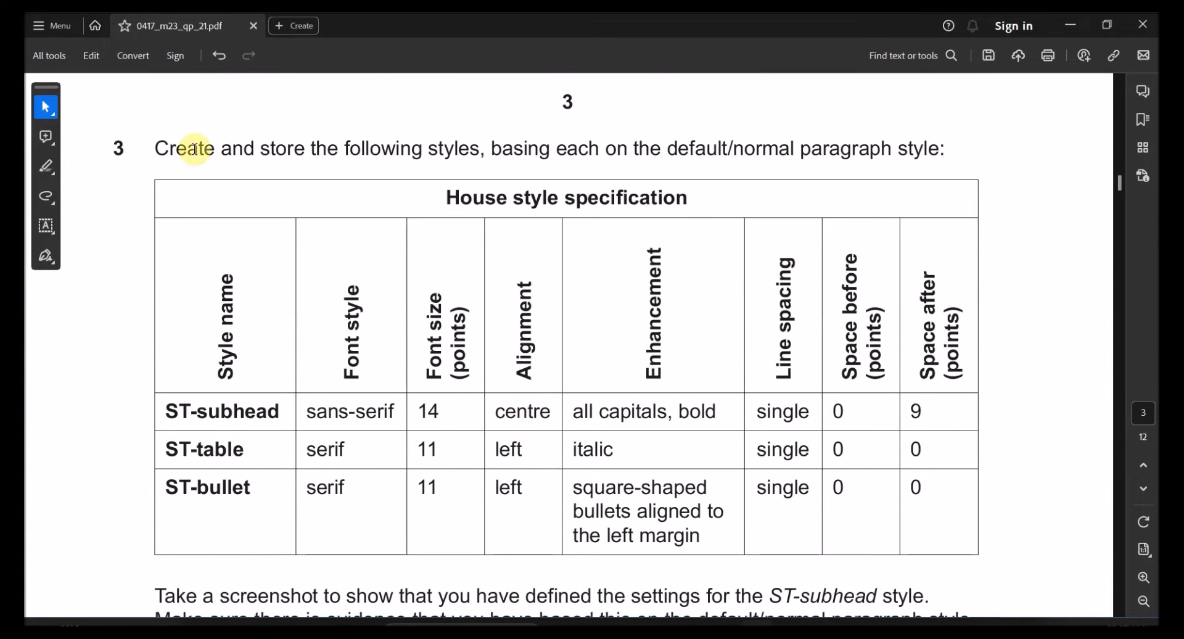
# Check question 3's base style requirement and, in the stemnews Word document, start a new style named ST-subhead
pyautogui.moveTo(281, 148); pyautogui.dragTo(879, 160)
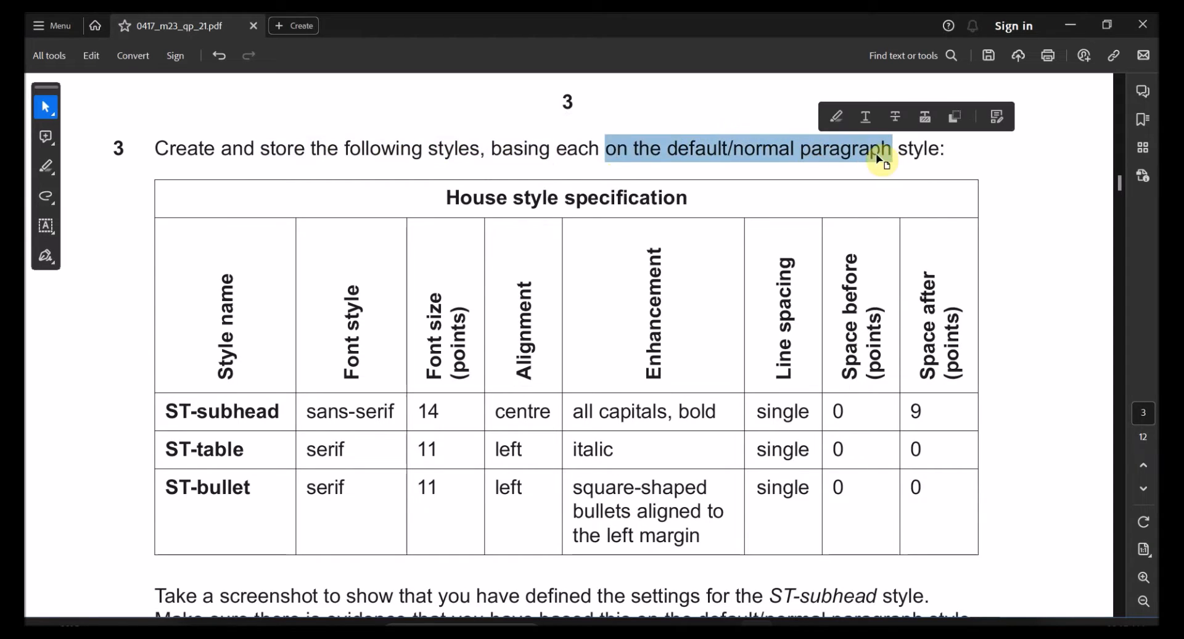
pyautogui.moveTo(661, 150); pyautogui.dragTo(866, 164)
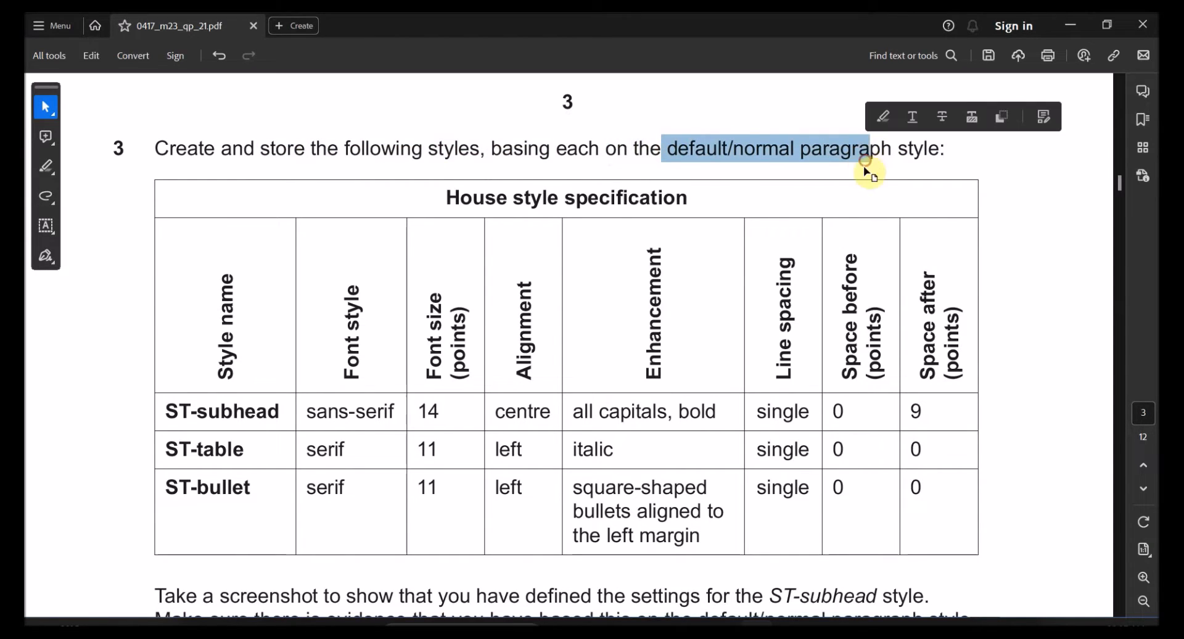
pyautogui.scroll(-1, 766, 327)
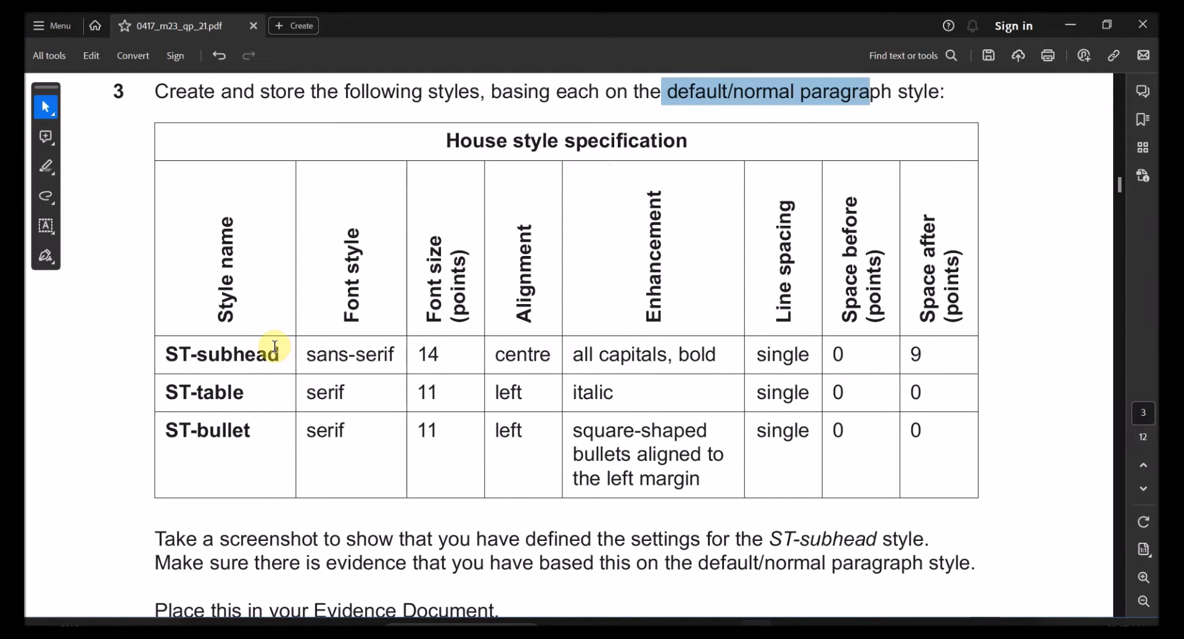
pyautogui.moveTo(281, 353); pyautogui.dragTo(169, 353)
pyautogui.hotkey('alt', 'Tab')
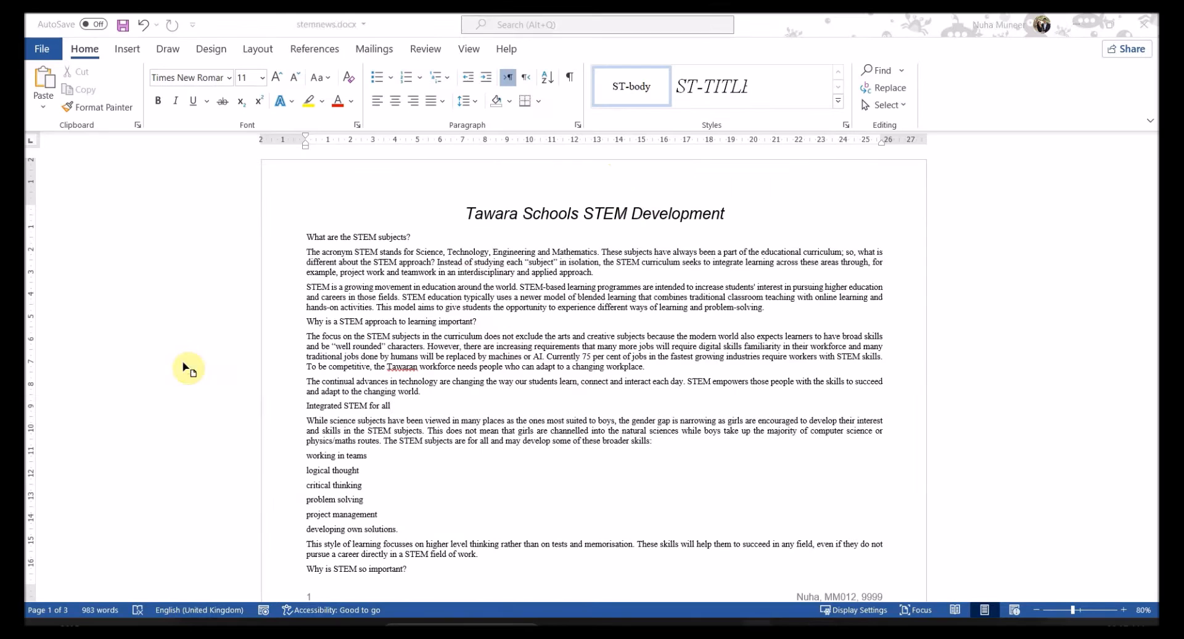
pyautogui.click(846, 126)
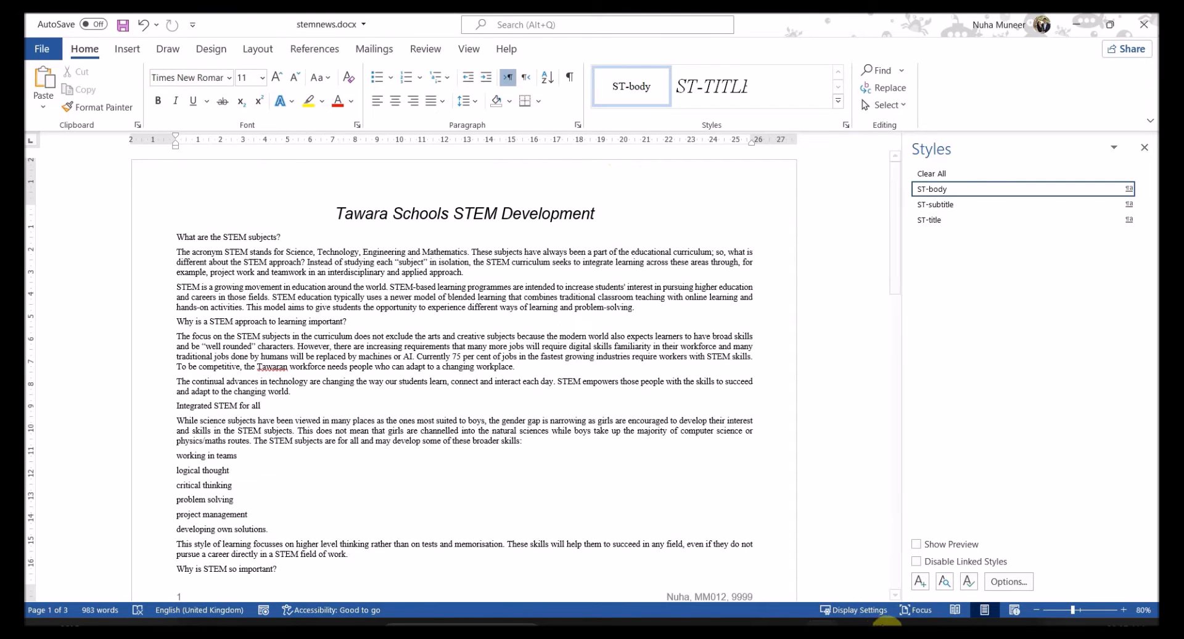
pyautogui.click(923, 589)
pyautogui.moveTo(618, 205); pyautogui.dragTo(603, 158)
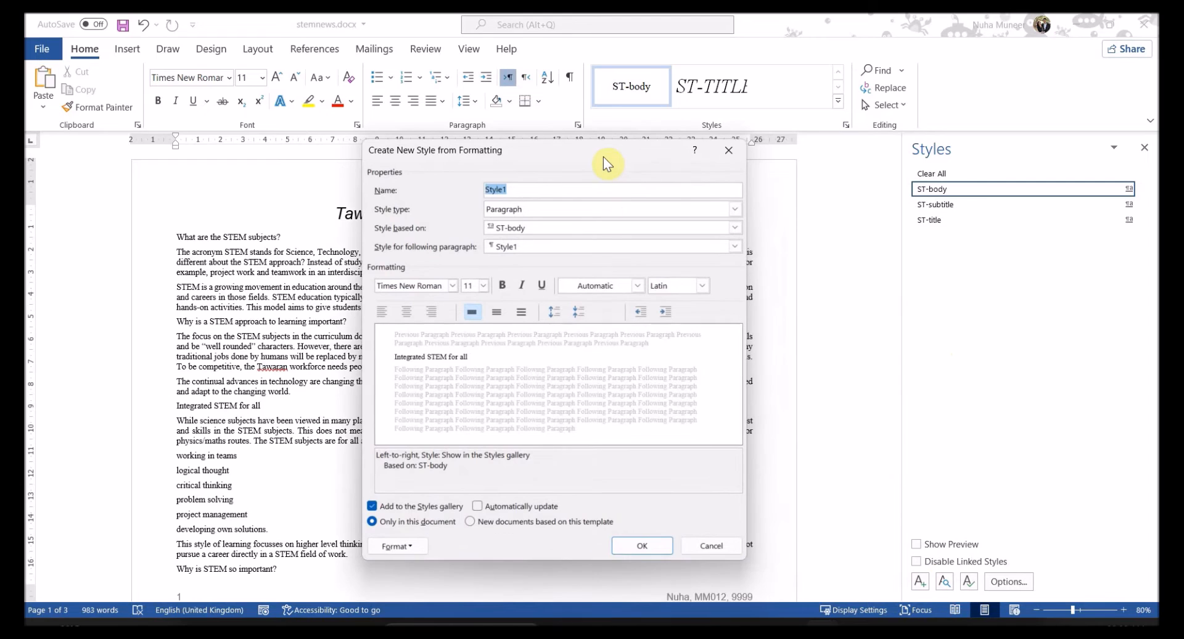
pyautogui.write('ST-subhead')
# Check the ST-subhead font style in the exam paper and set the new style's font to Arial
pyautogui.hotkey('alt', 'Tab')
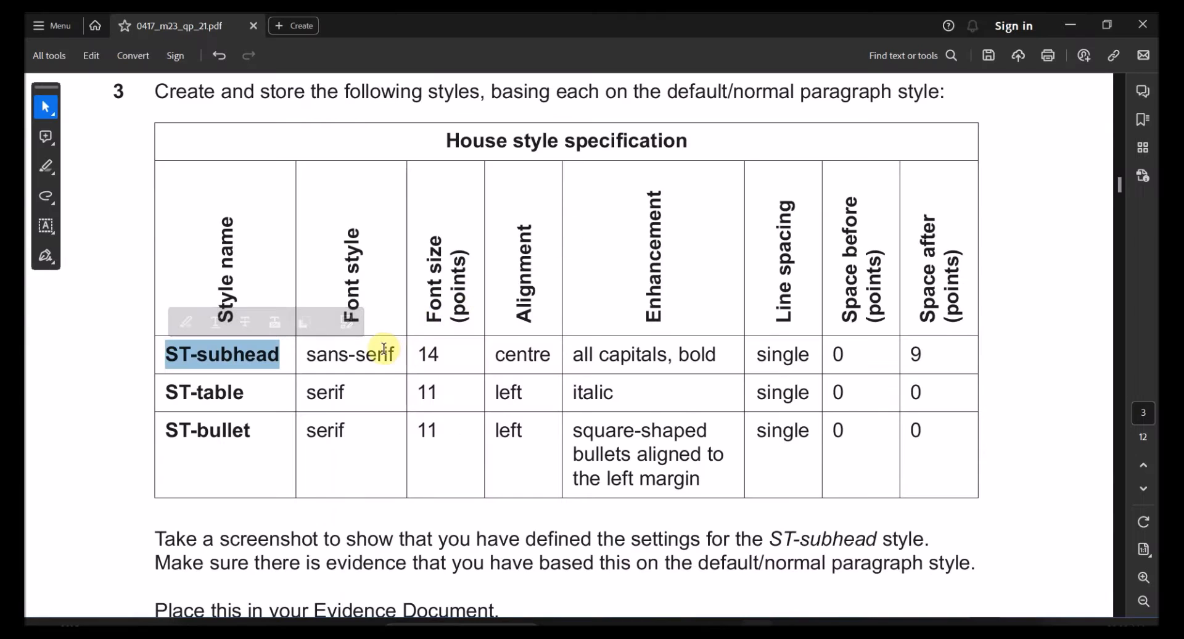
pyautogui.moveTo(395, 353); pyautogui.dragTo(302, 351)
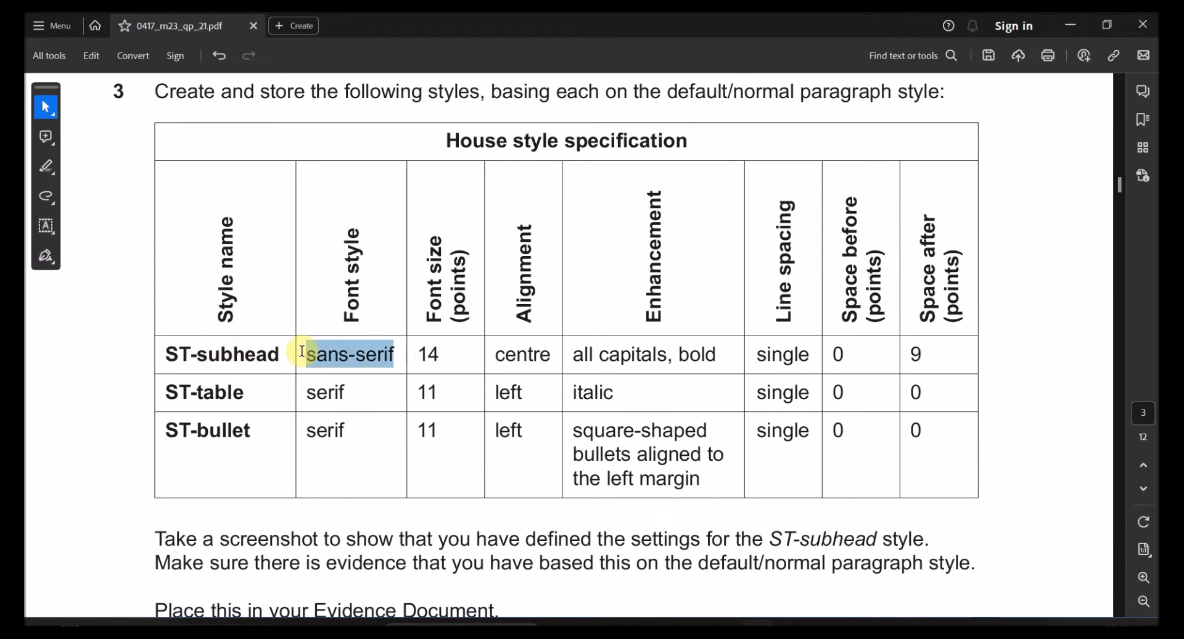
pyautogui.hotkey('alt', 'Tab')
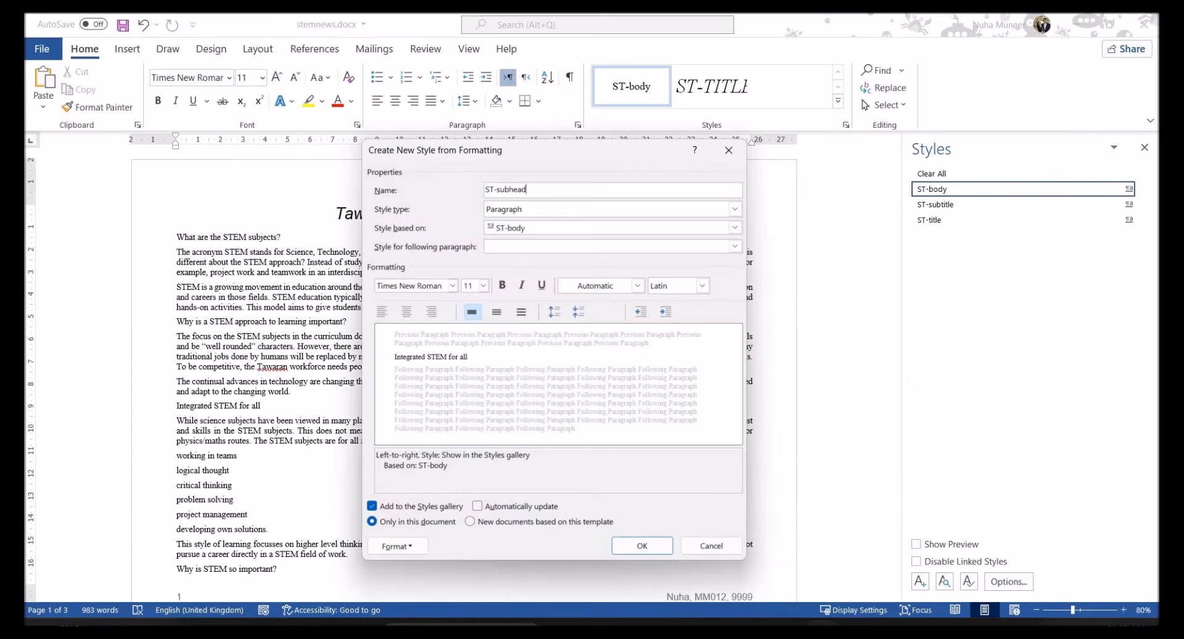
pyautogui.hotkey('alt', 'Tab')
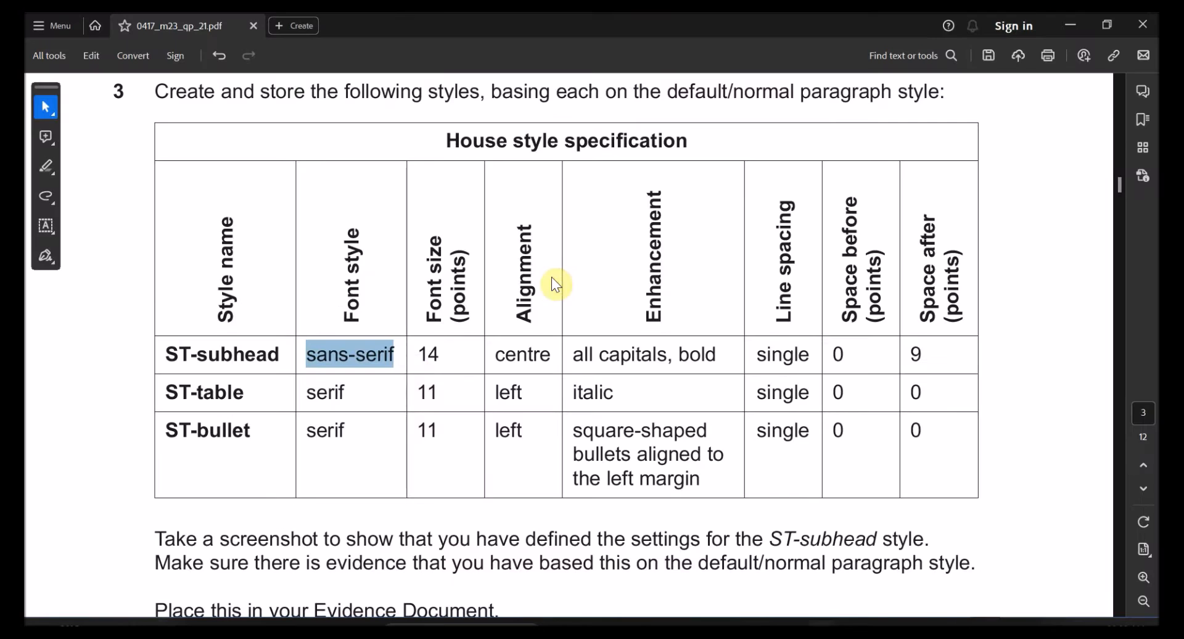
pyautogui.click(366, 355)
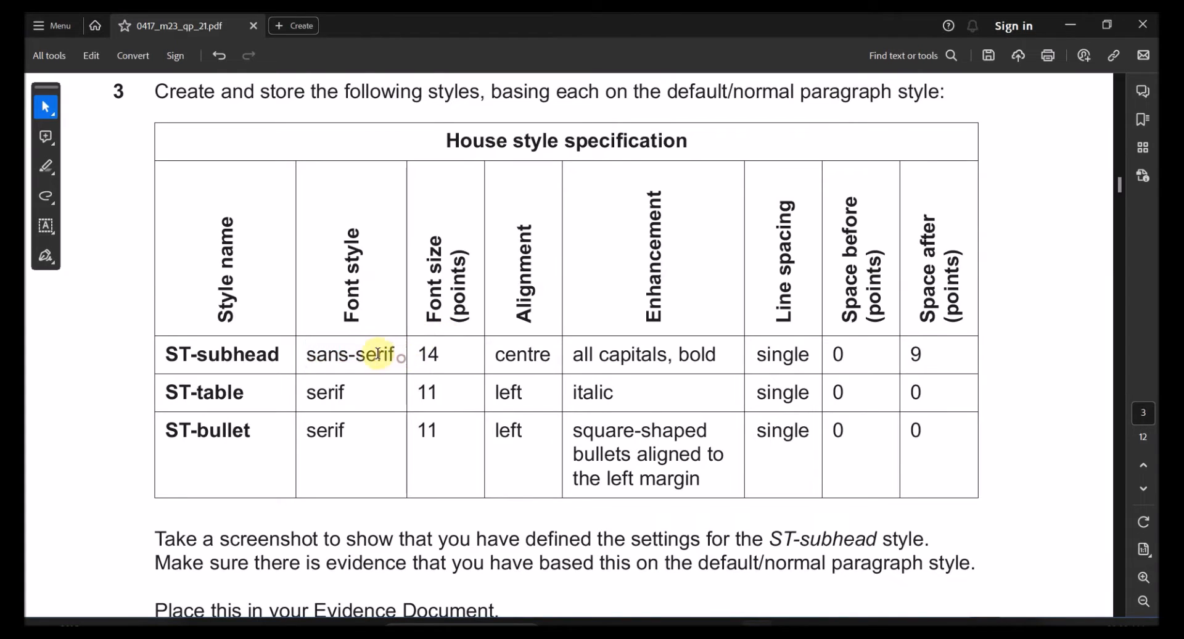
pyautogui.doubleClick(320, 350)
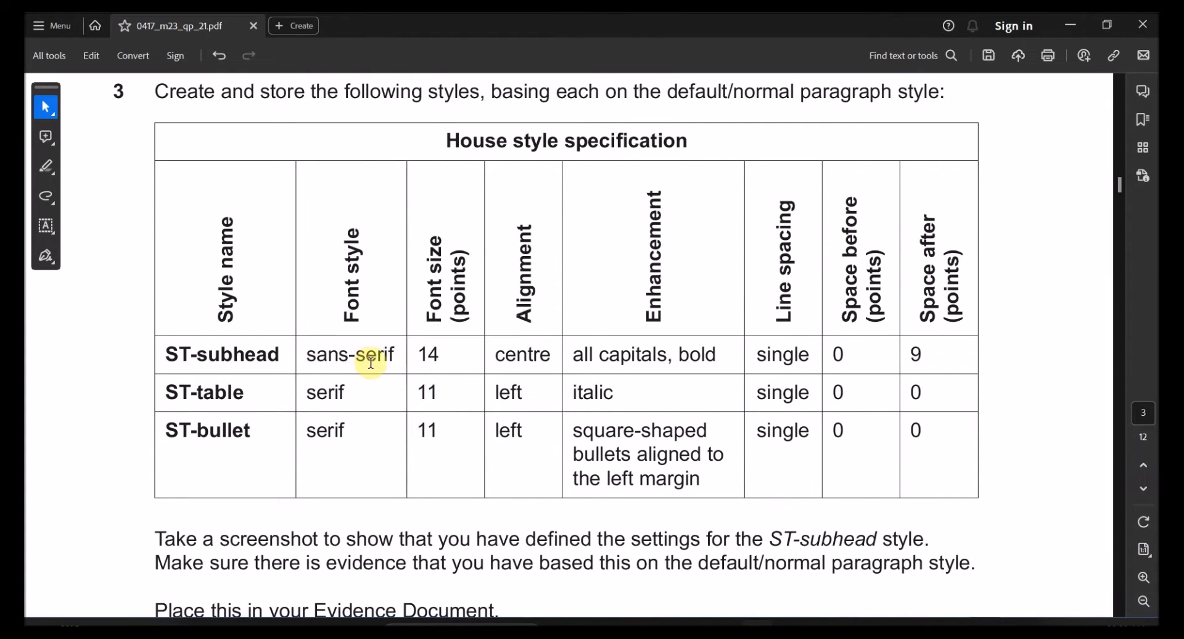
pyautogui.doubleClick(371, 355)
pyautogui.moveTo(314, 351); pyautogui.dragTo(398, 362)
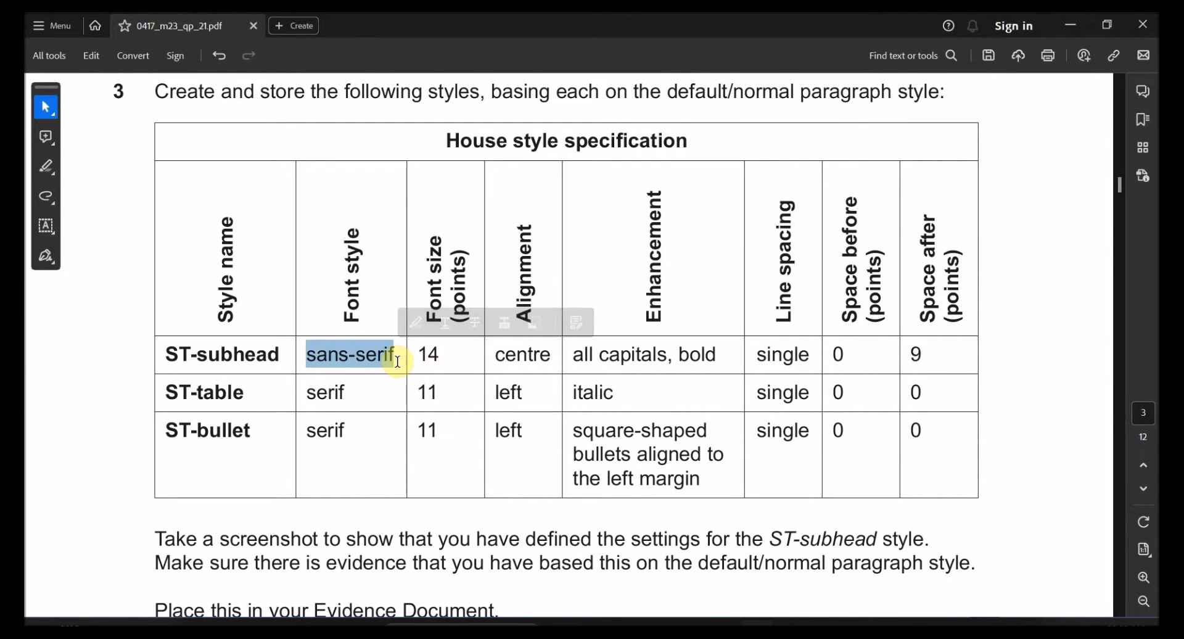
pyautogui.hotkey('alt', 'Tab')
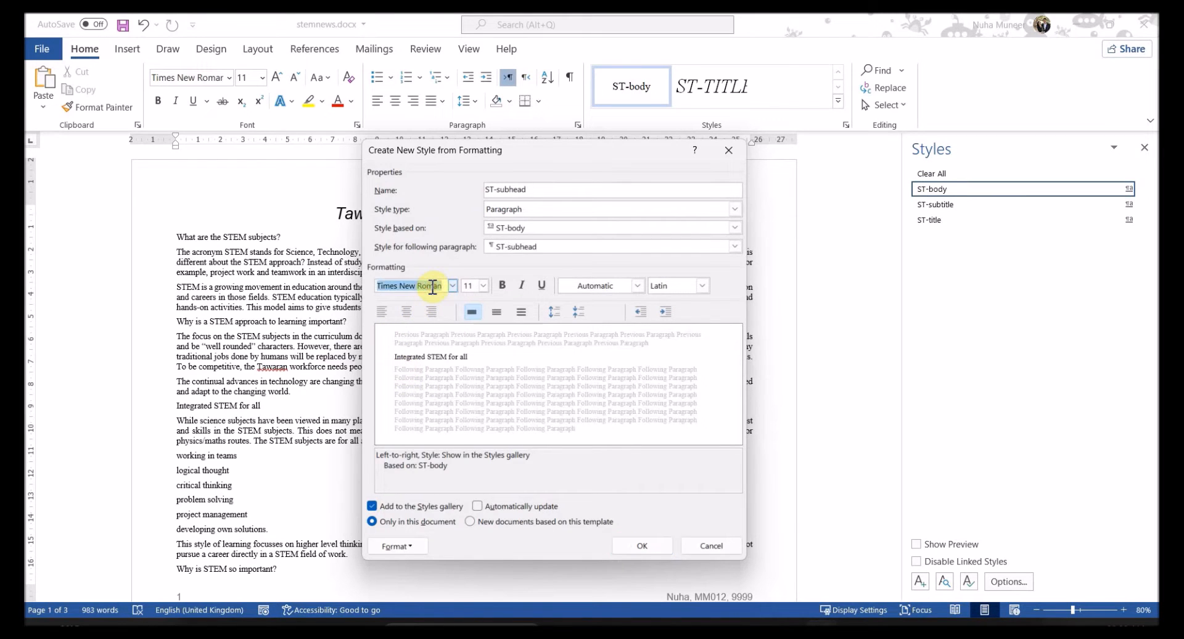
pyautogui.click(433, 286)
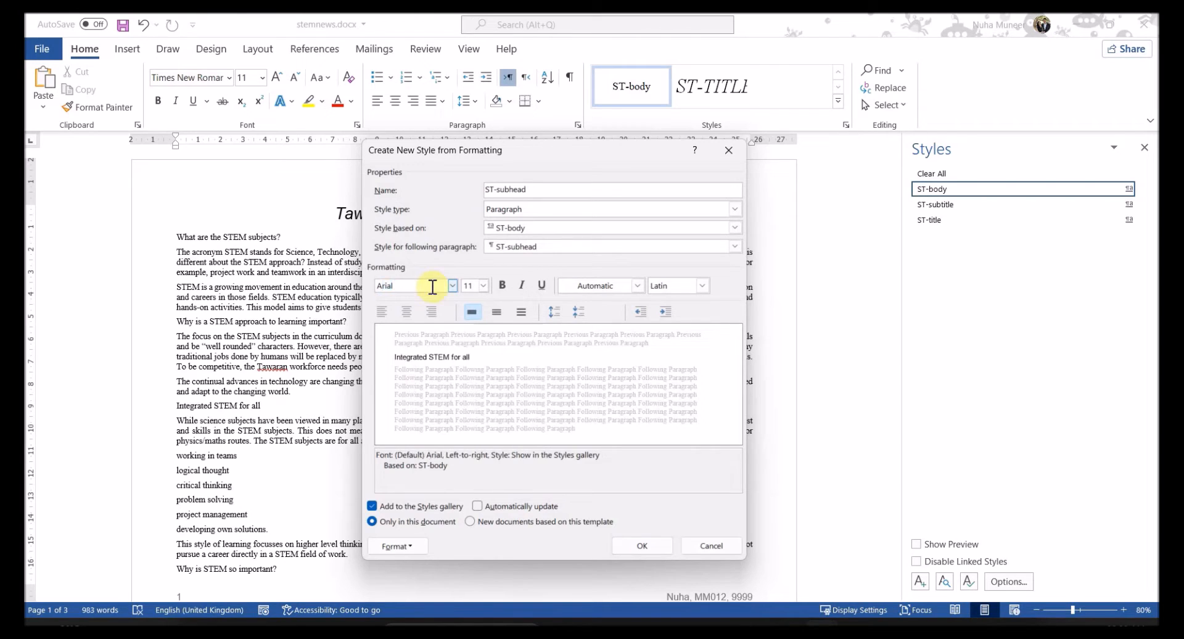
# Compare the font styles specified for ST-subhead and ST-table, and place the stemnews document and the exam paper side by side
pyautogui.hotkey('alt', 'Tab')
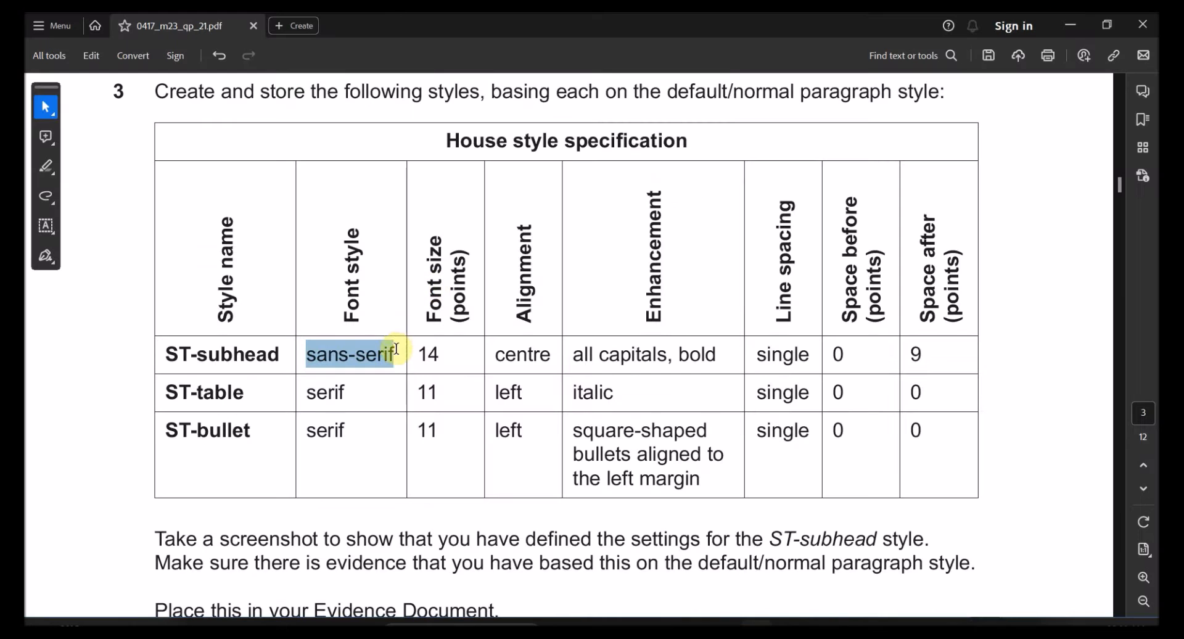
pyautogui.doubleClick(328, 382)
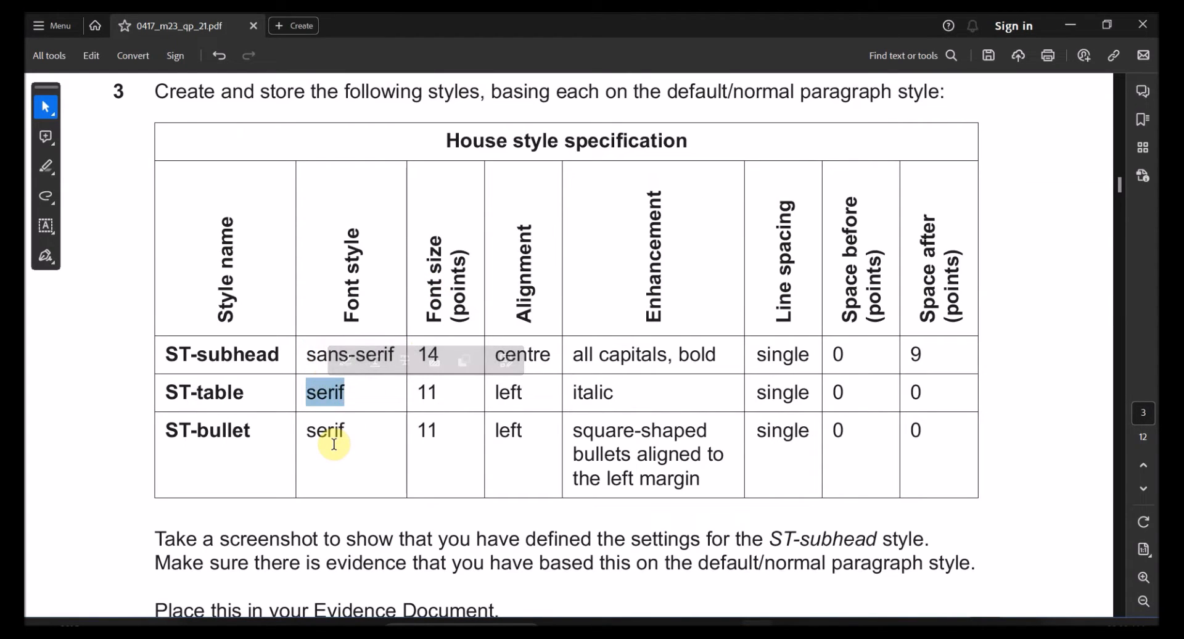
pyautogui.hotkey('alt', 'Tab')
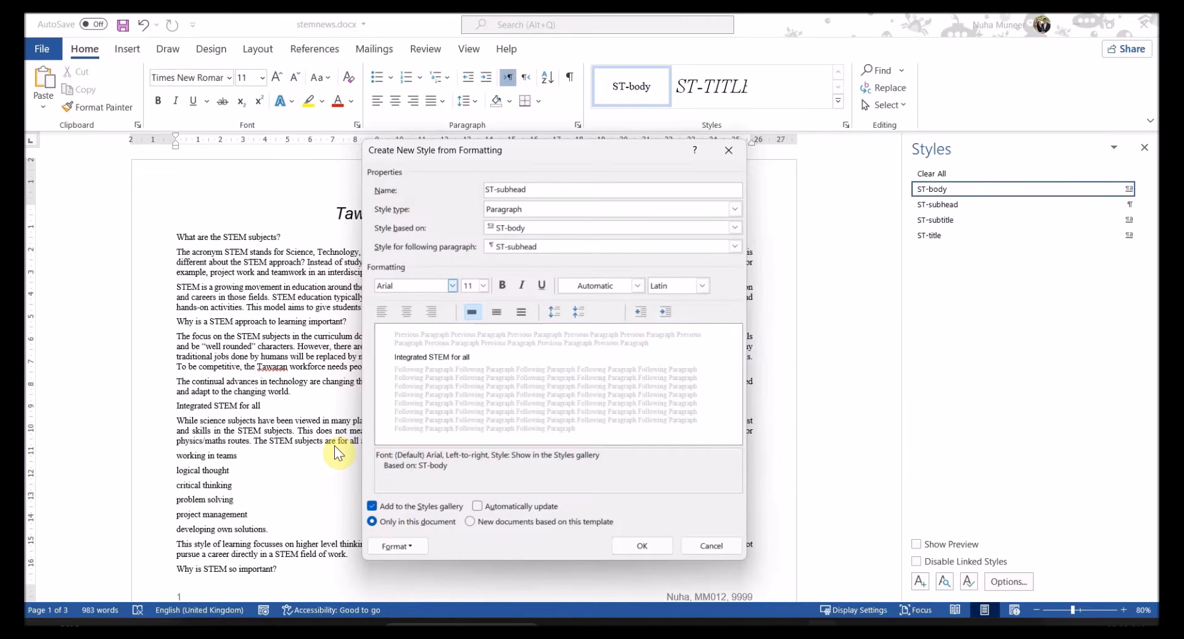
pyautogui.hotkey('alt', 'Tab')
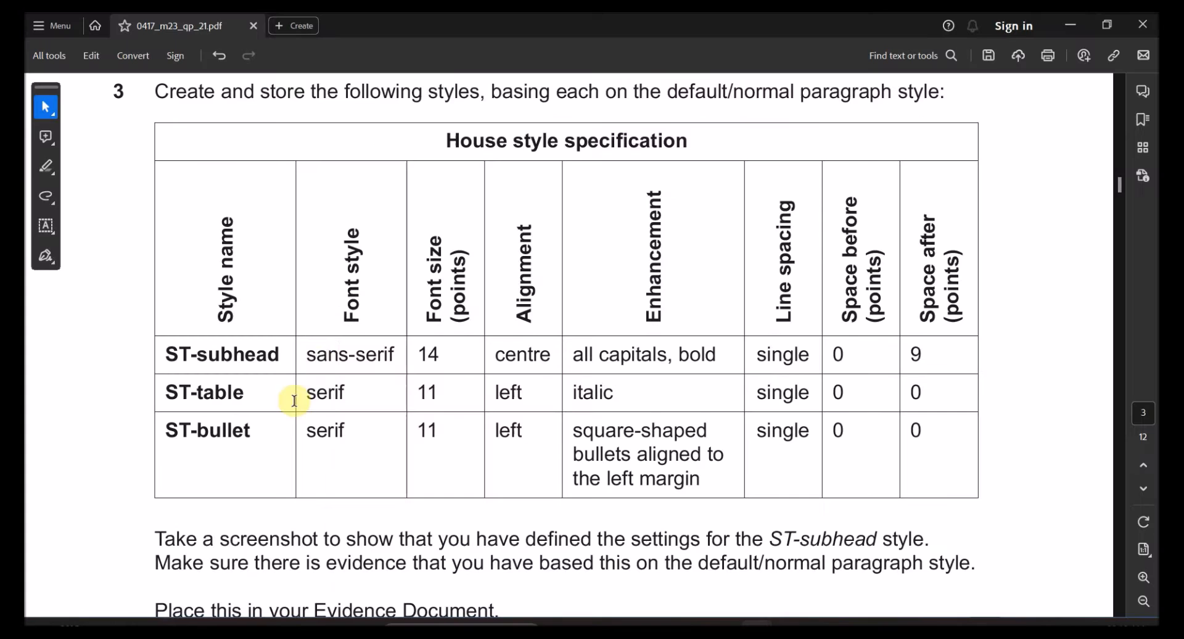
pyautogui.moveTo(305, 355); pyautogui.dragTo(361, 355)
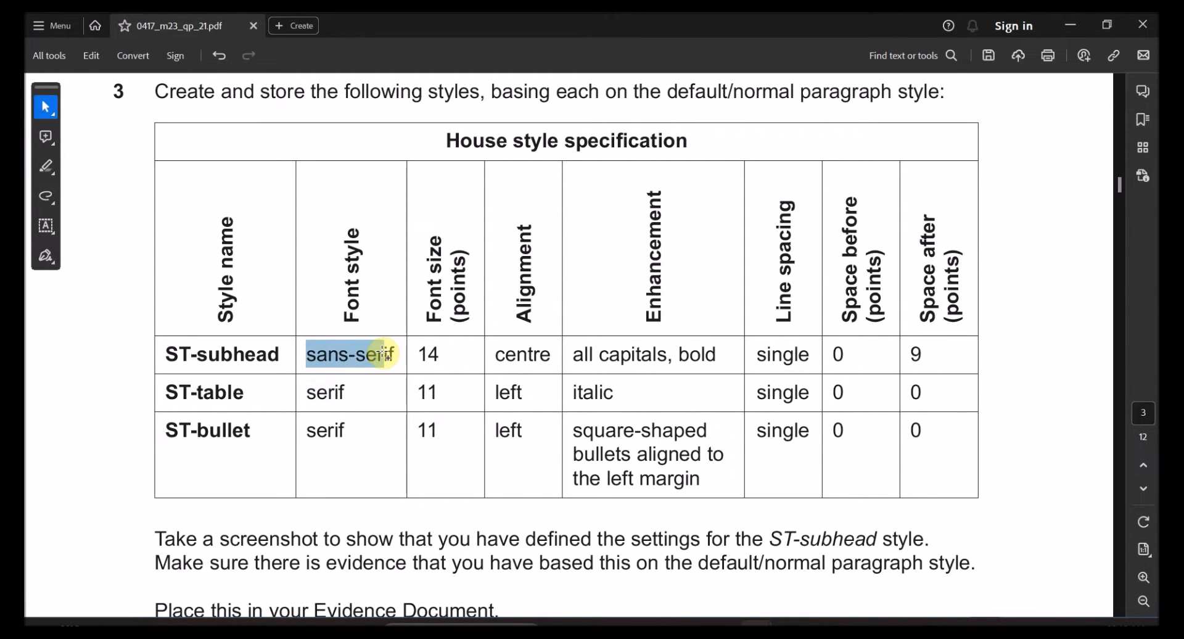
pyautogui.hotkey('alt', 'Tab')
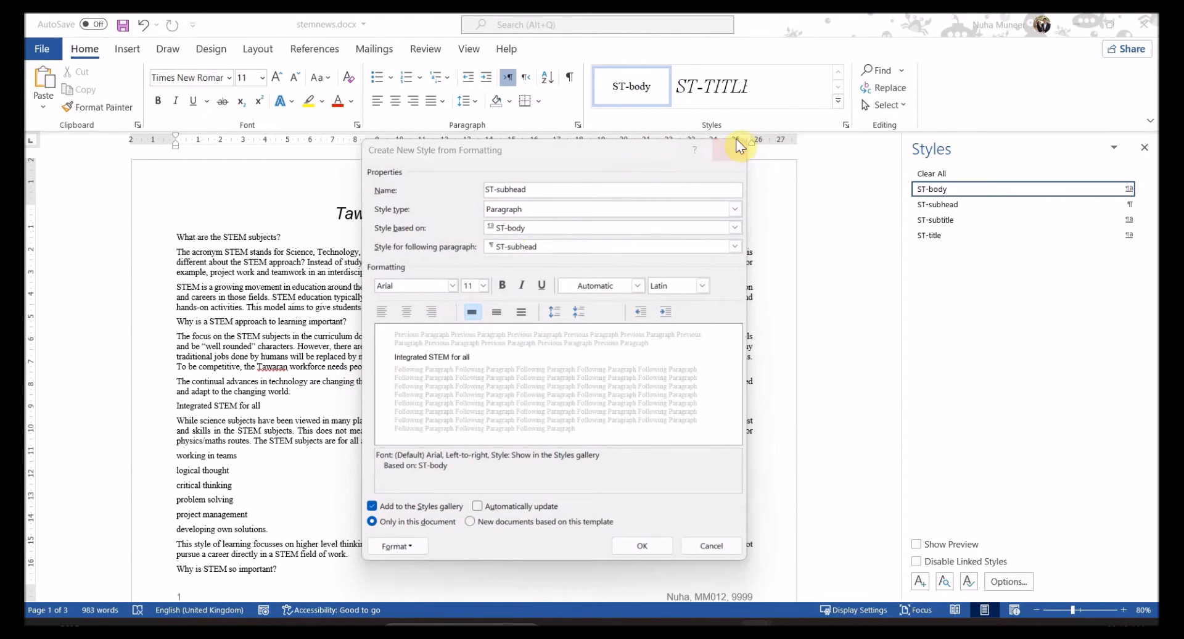
pyautogui.press('super+Left')
pyautogui.moveTo(387, 126); pyautogui.dragTo(401, 125)
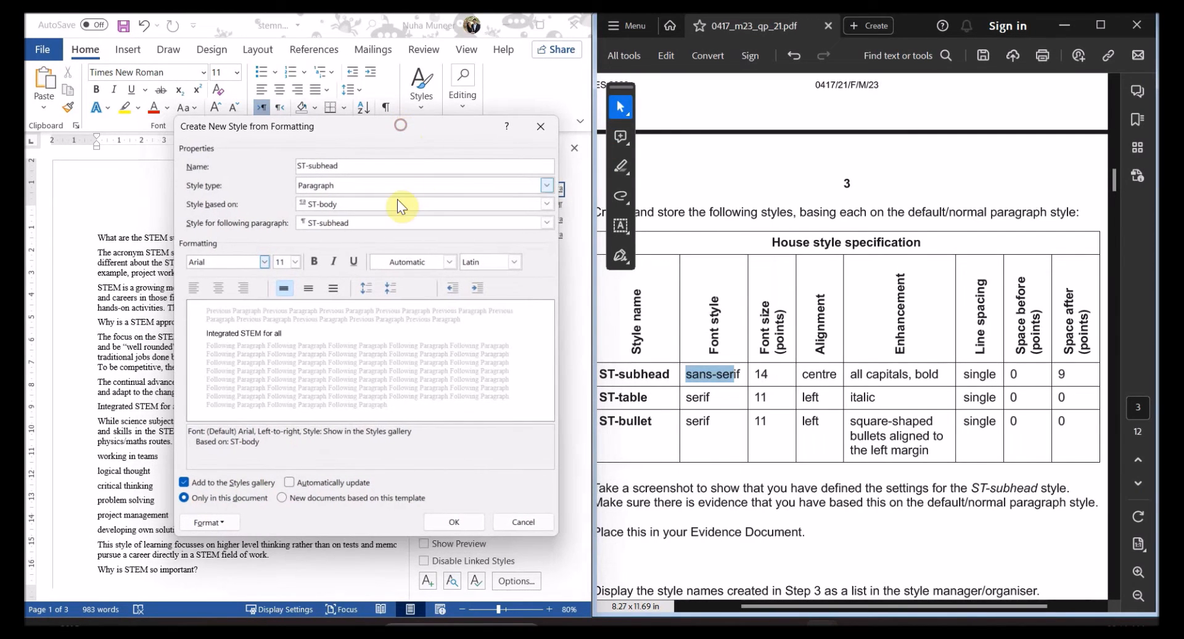
# Keep ST-subhead as a Paragraph style and base it on Normal, with ST-subhead as the style for the following paragraph
pyautogui.click(342, 187)
pyautogui.click(345, 196)
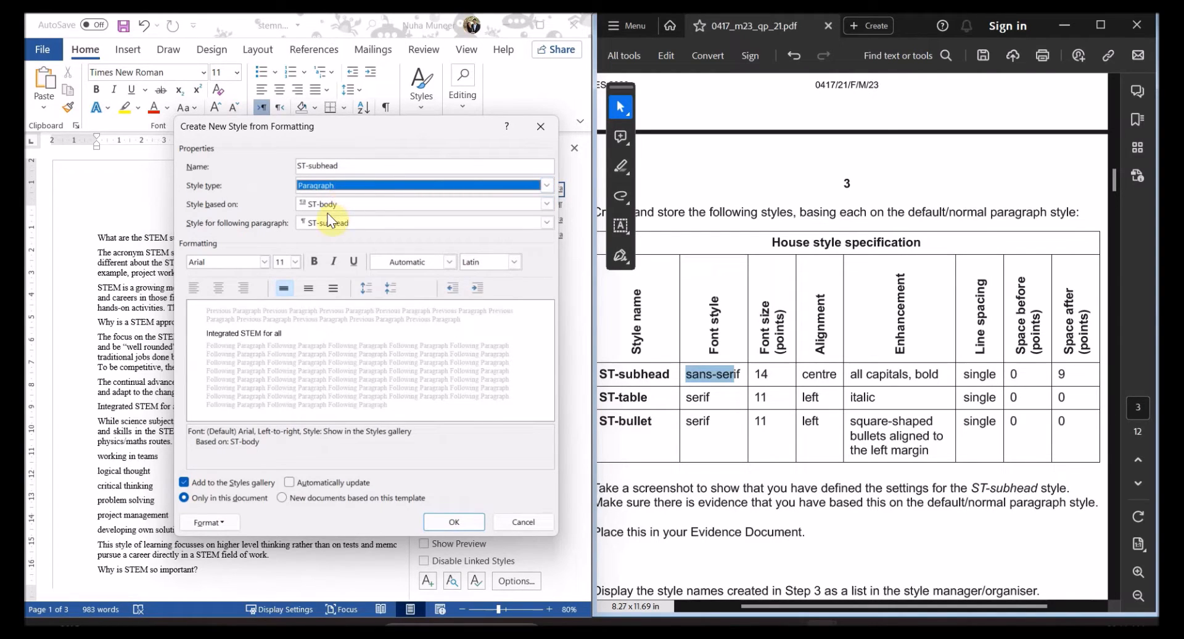
pyautogui.click(333, 205)
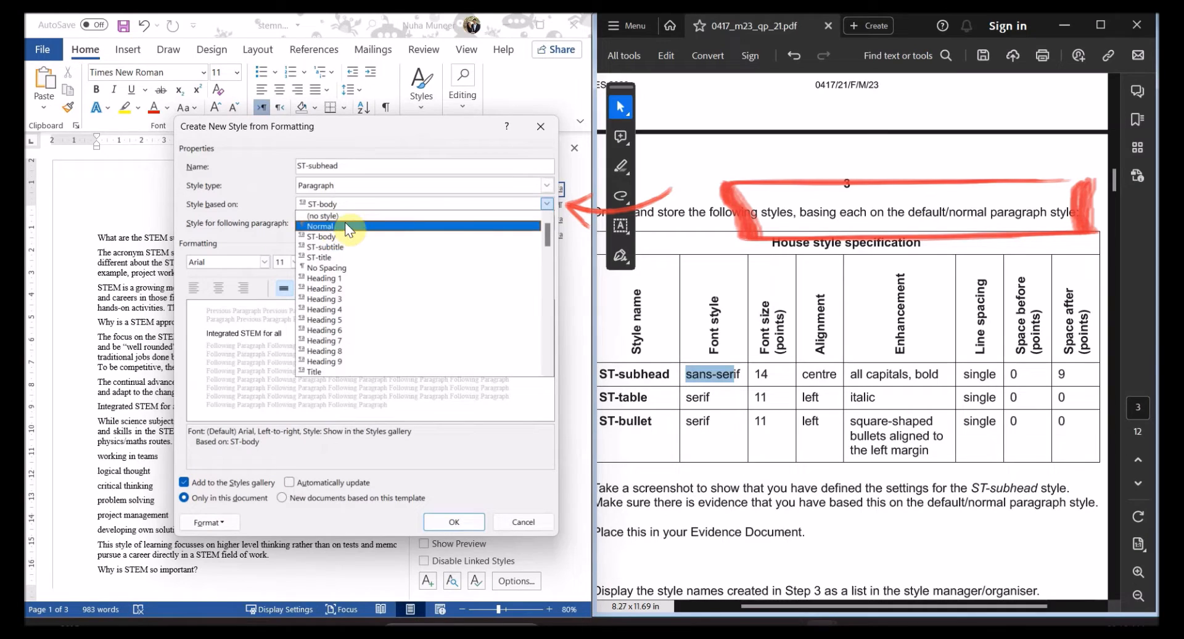
pyautogui.click(346, 225)
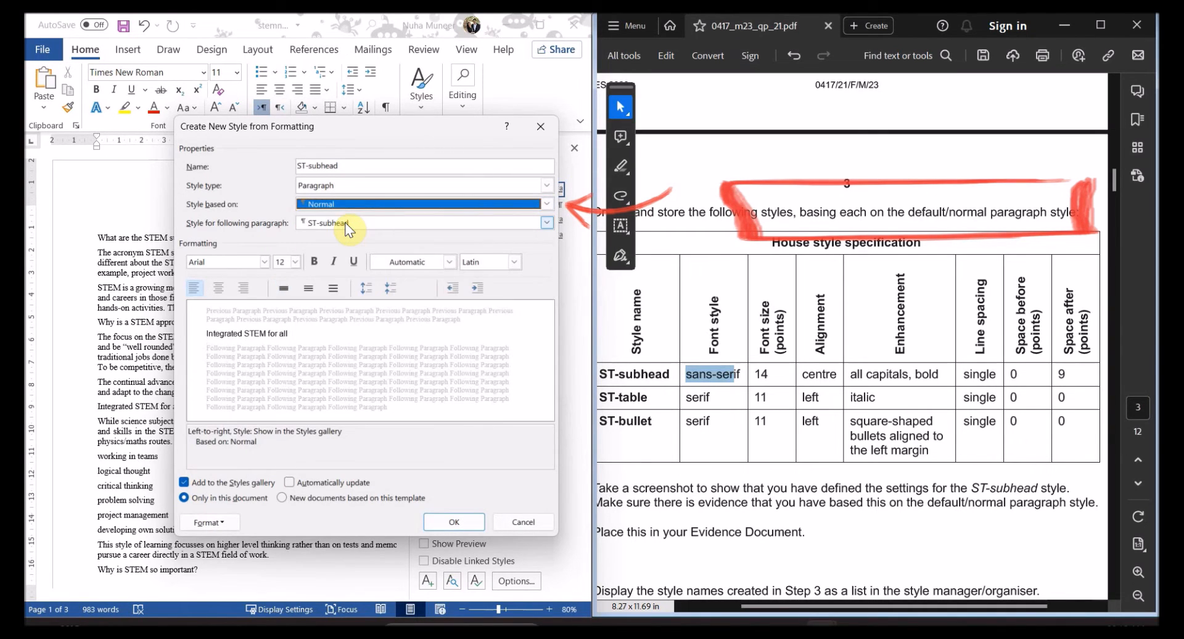
pyautogui.click(345, 222)
pyautogui.click(345, 222)
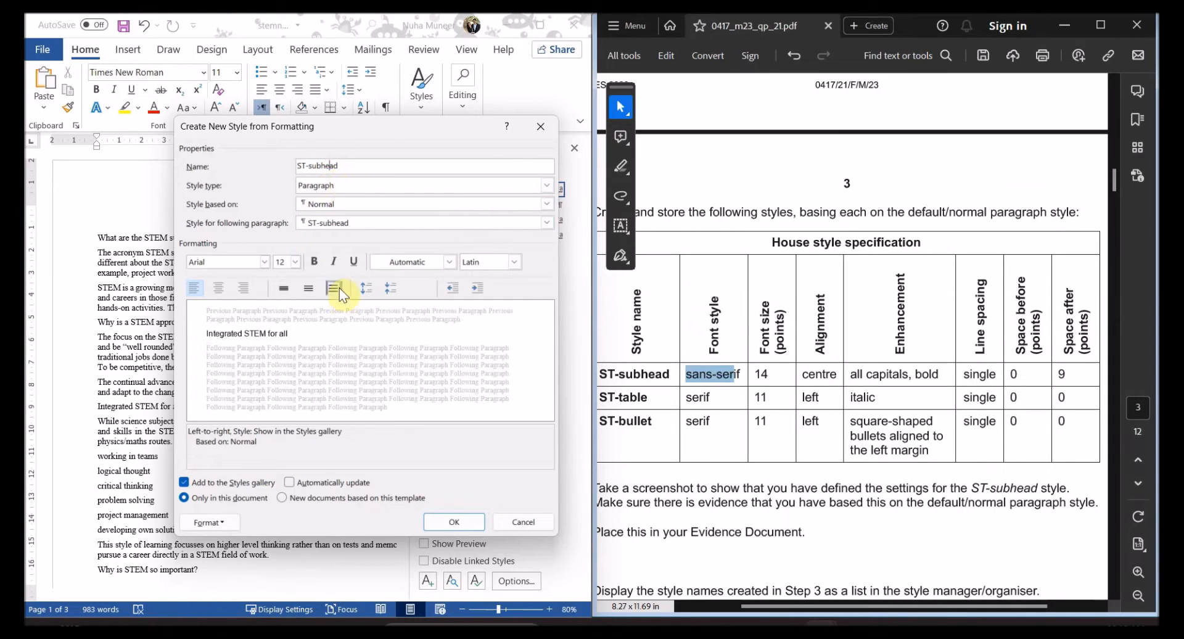
# Set the ST-subhead style's font size to 14 points and its alignment to centred, following the house style table
pyautogui.click(771, 374)
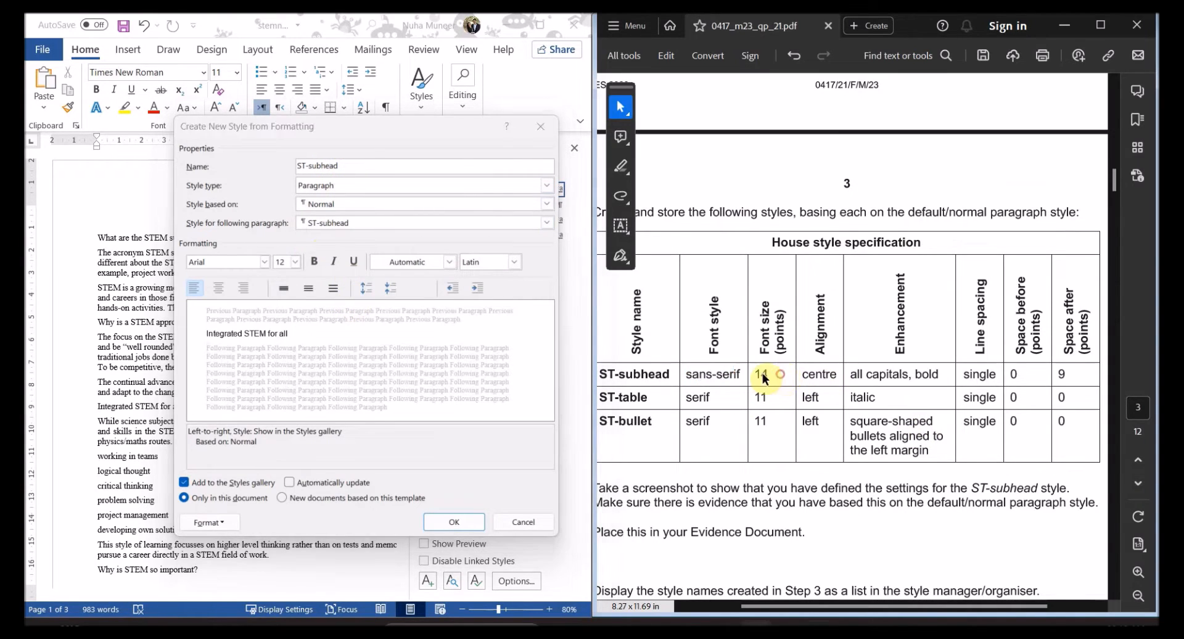
pyautogui.click(287, 260)
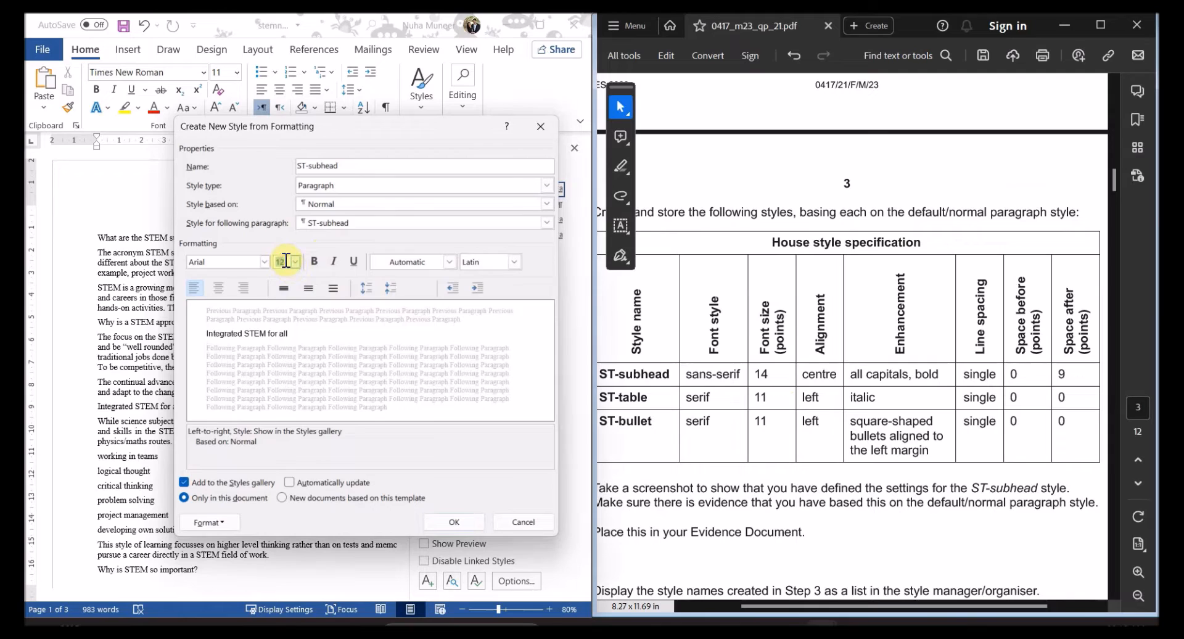
pyautogui.write('14')
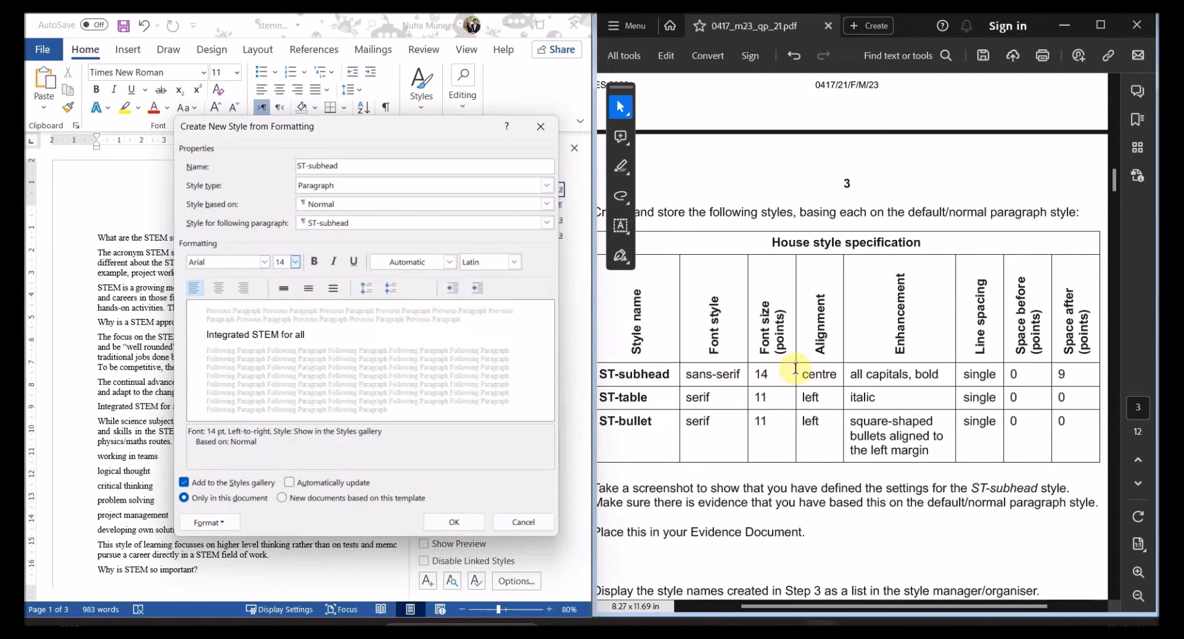
pyautogui.moveTo(796, 370); pyautogui.dragTo(838, 373)
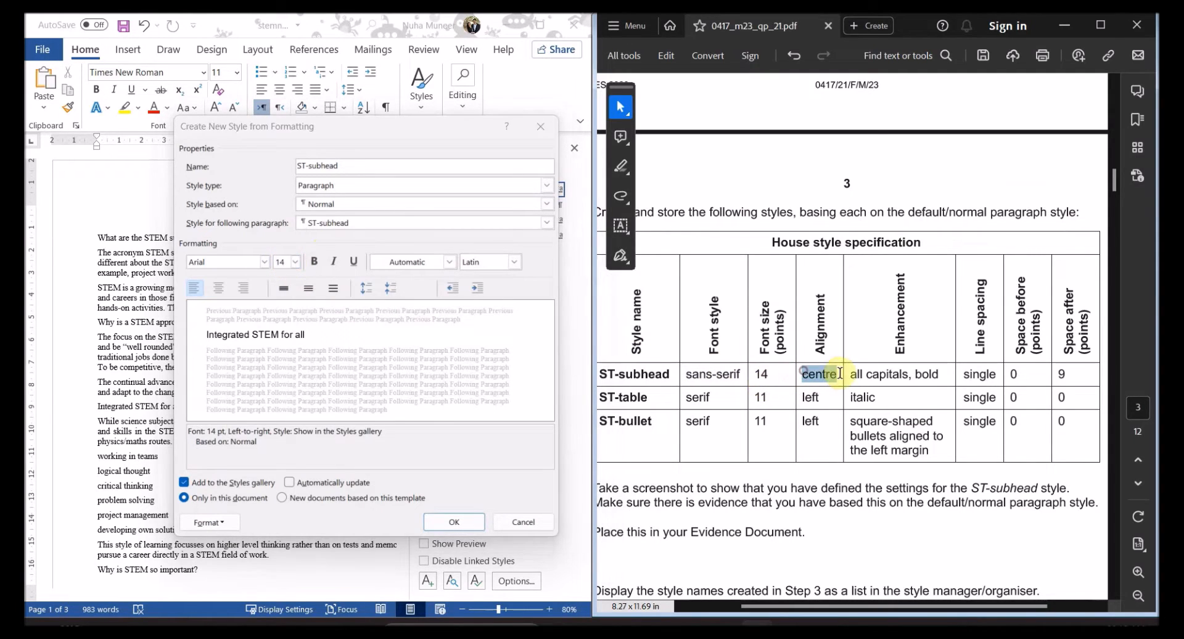
pyautogui.click(214, 291)
pyautogui.click(217, 288)
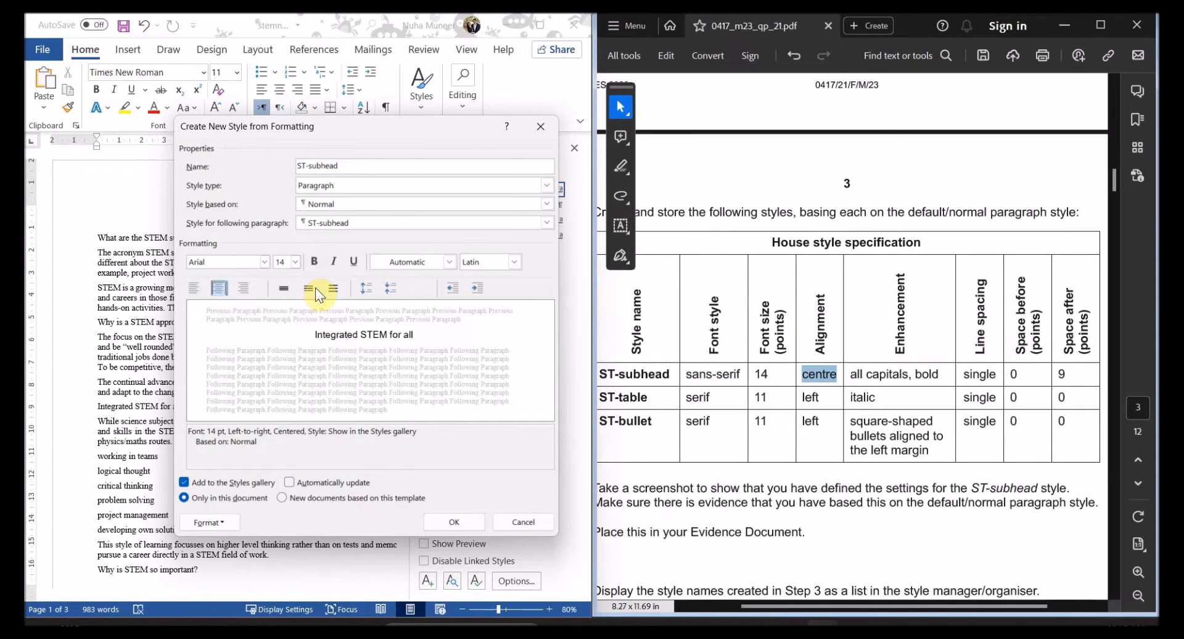
# Make the ST-subhead style bold, as listed under enhancement in the house style table
pyautogui.moveTo(851, 373); pyautogui.dragTo(939, 374)
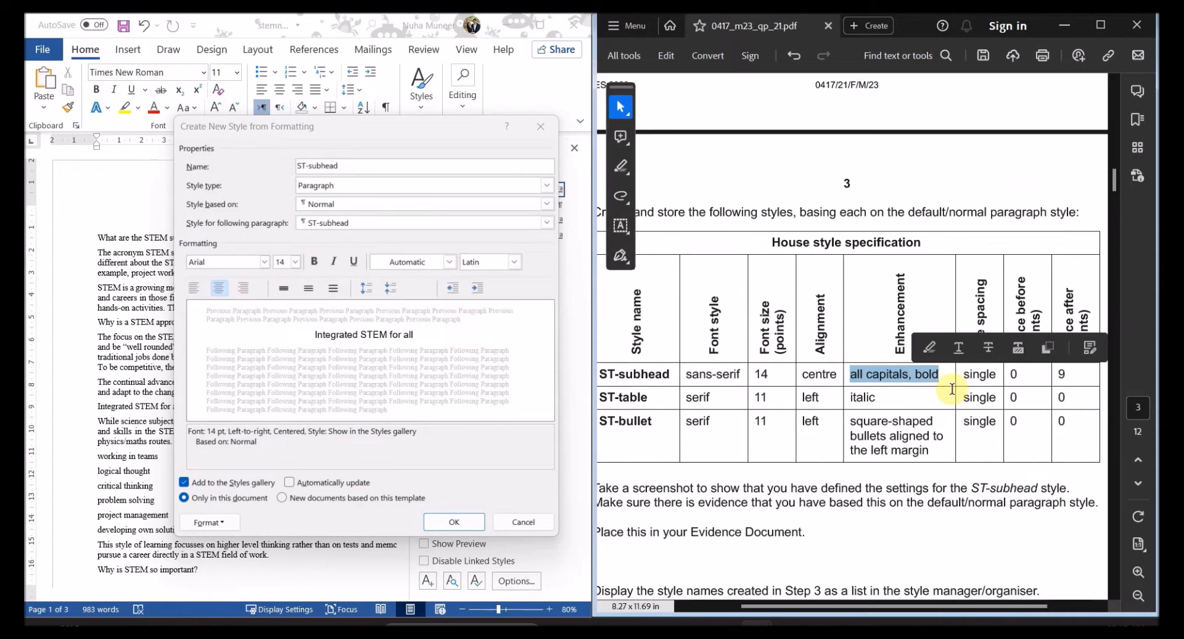
pyautogui.click(313, 262)
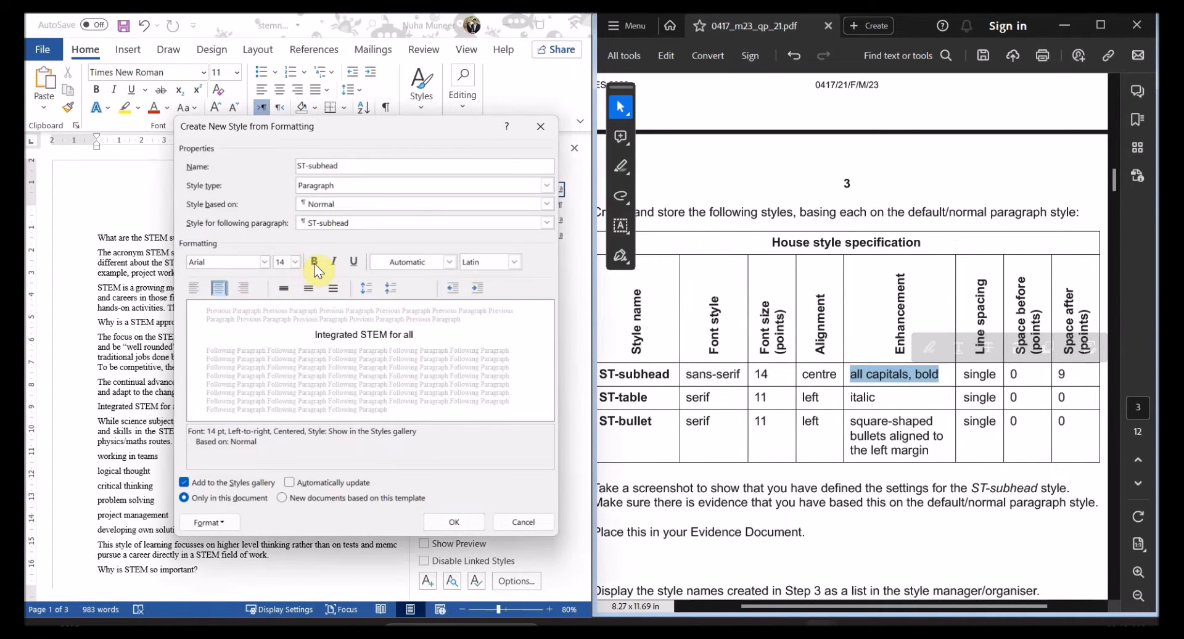
pyautogui.click(218, 522)
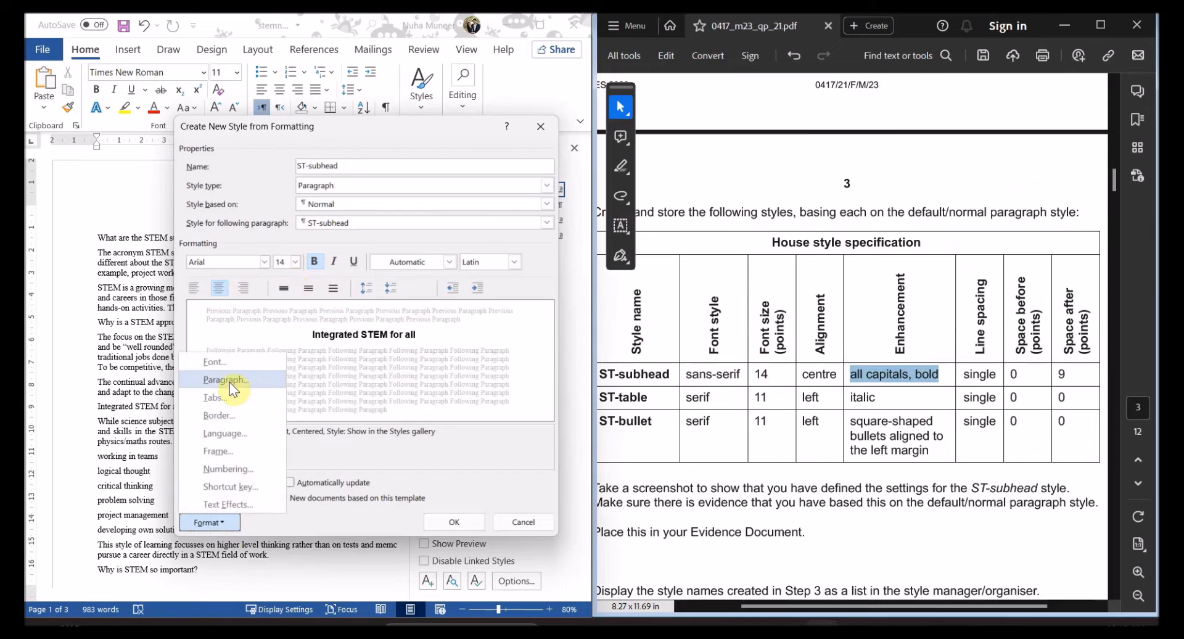
pyautogui.click(227, 381)
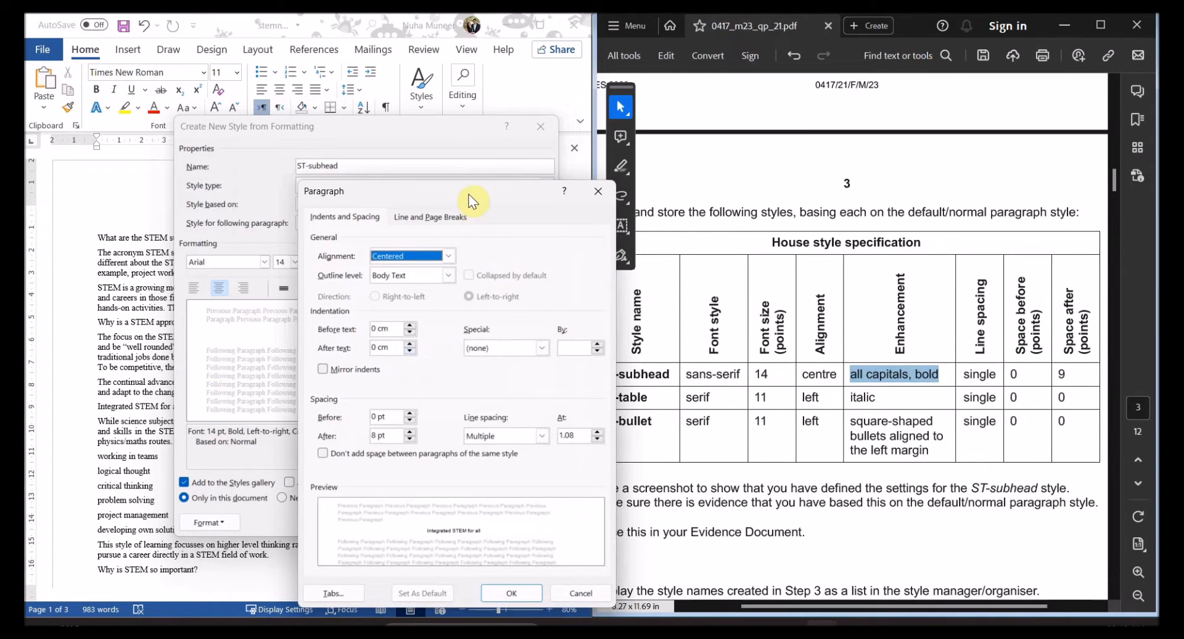
pyautogui.moveTo(469, 196); pyautogui.dragTo(423, 159)
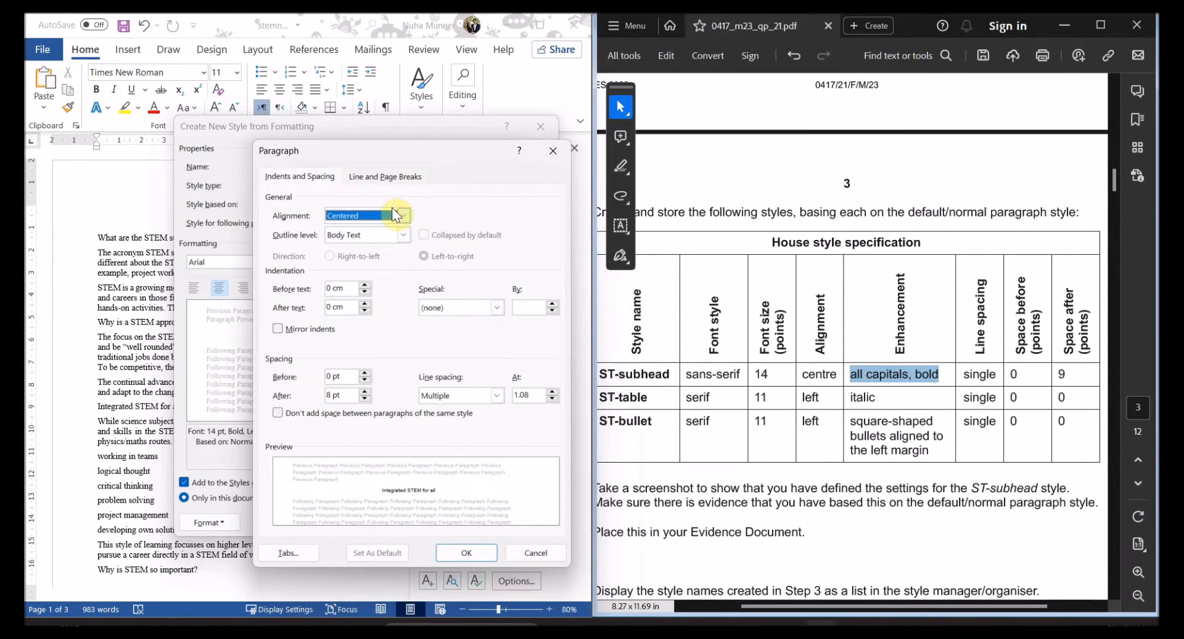
pyautogui.click(563, 143)
# Add the All caps font effect to the ST-subhead style
pyautogui.click(195, 524)
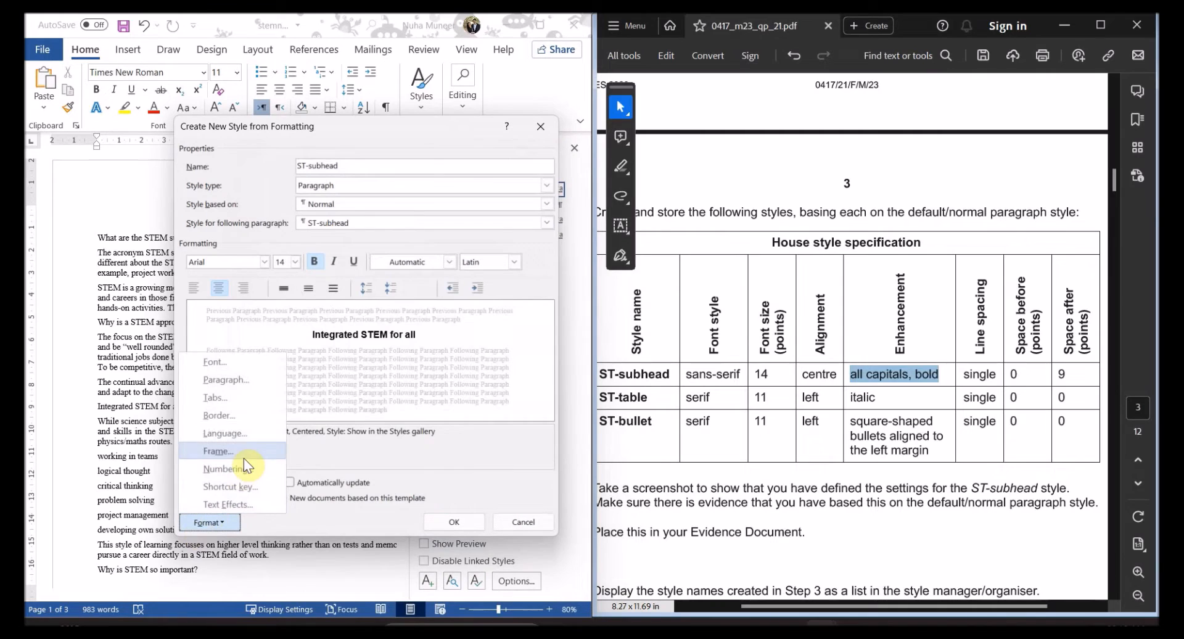
pyautogui.click(249, 368)
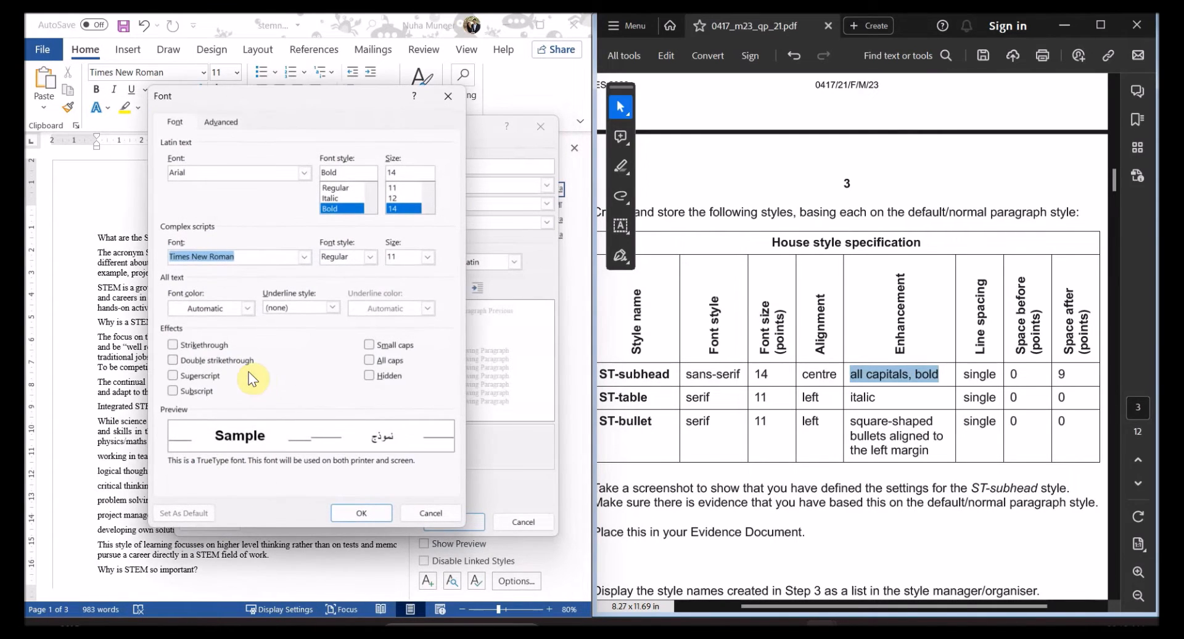
pyautogui.click(380, 360)
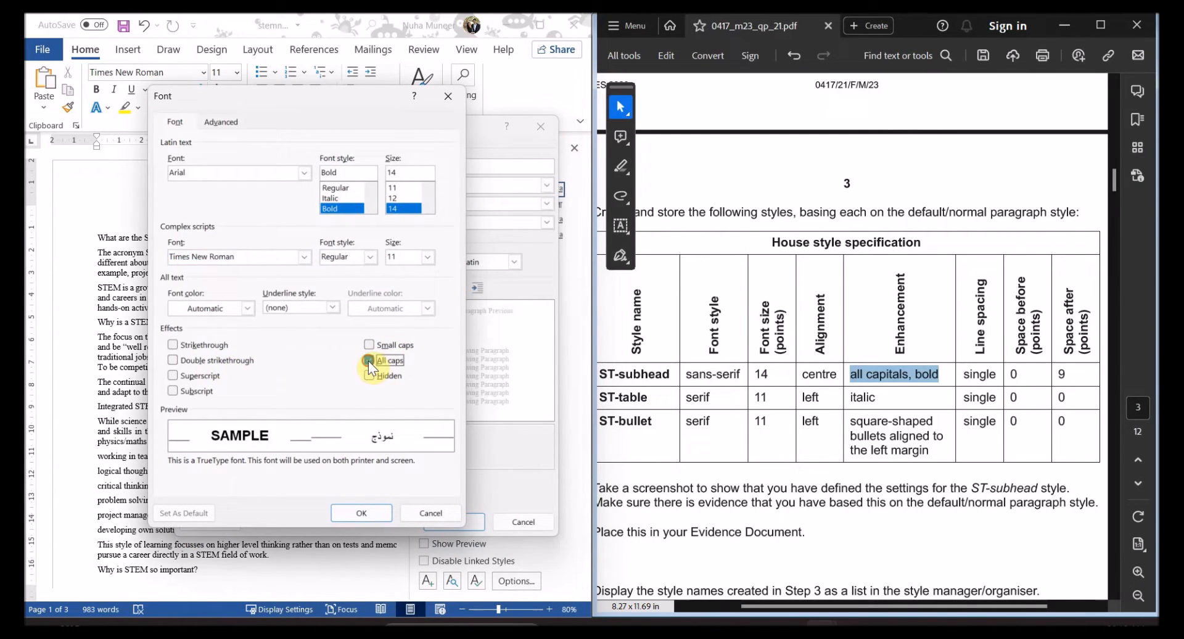
pyautogui.click(374, 512)
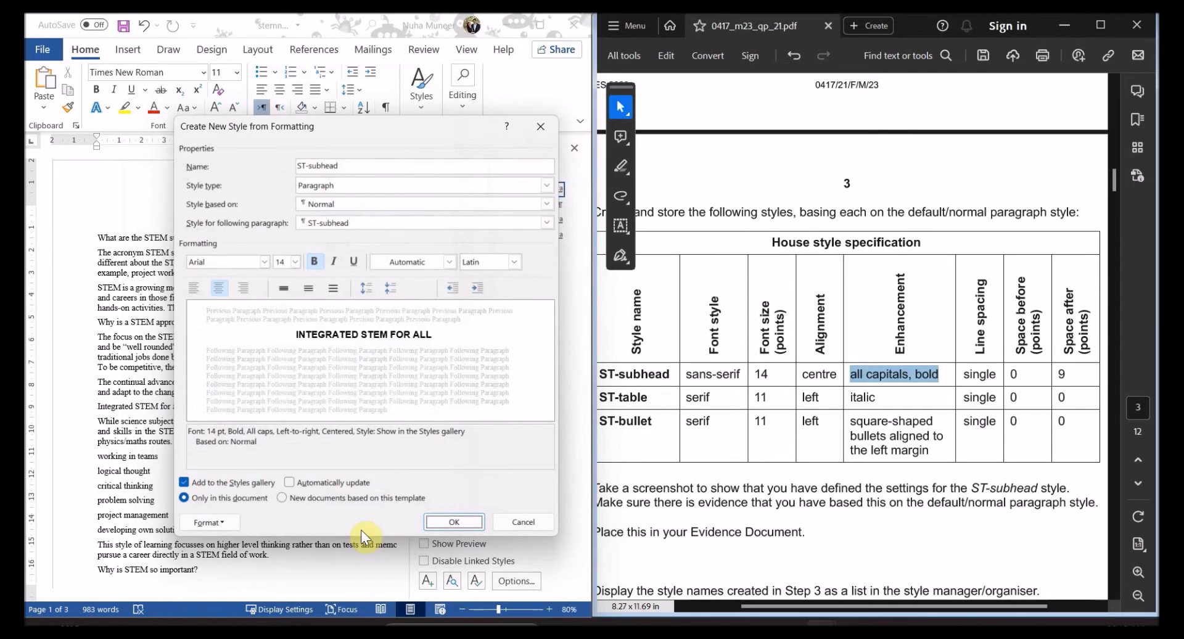
# Check ST-subhead's spacing values in the exam paper and set the style's line spacing to Single
pyautogui.doubleClick(969, 376)
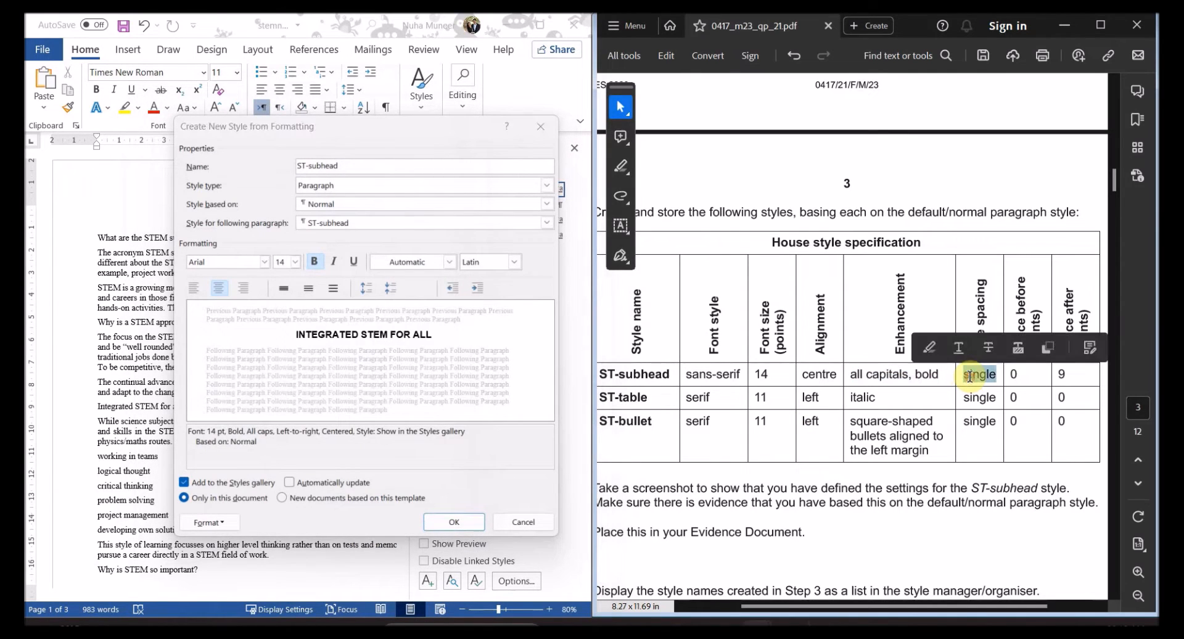
pyautogui.doubleClick(1013, 373)
pyautogui.doubleClick(1060, 375)
pyautogui.click(230, 483)
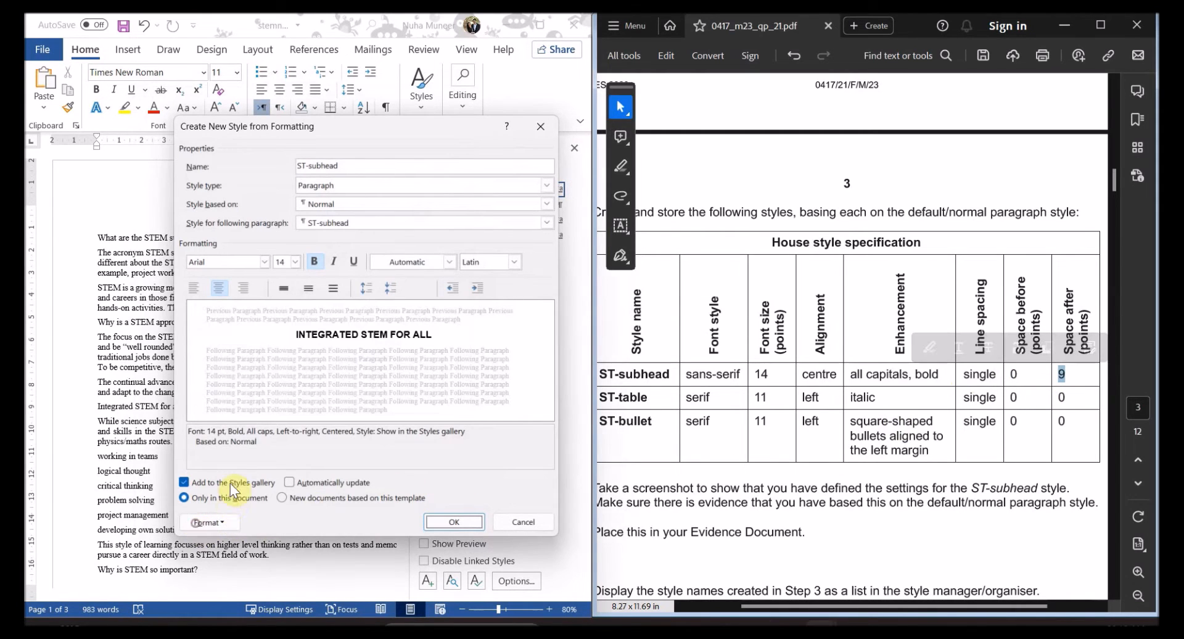
pyautogui.click(219, 518)
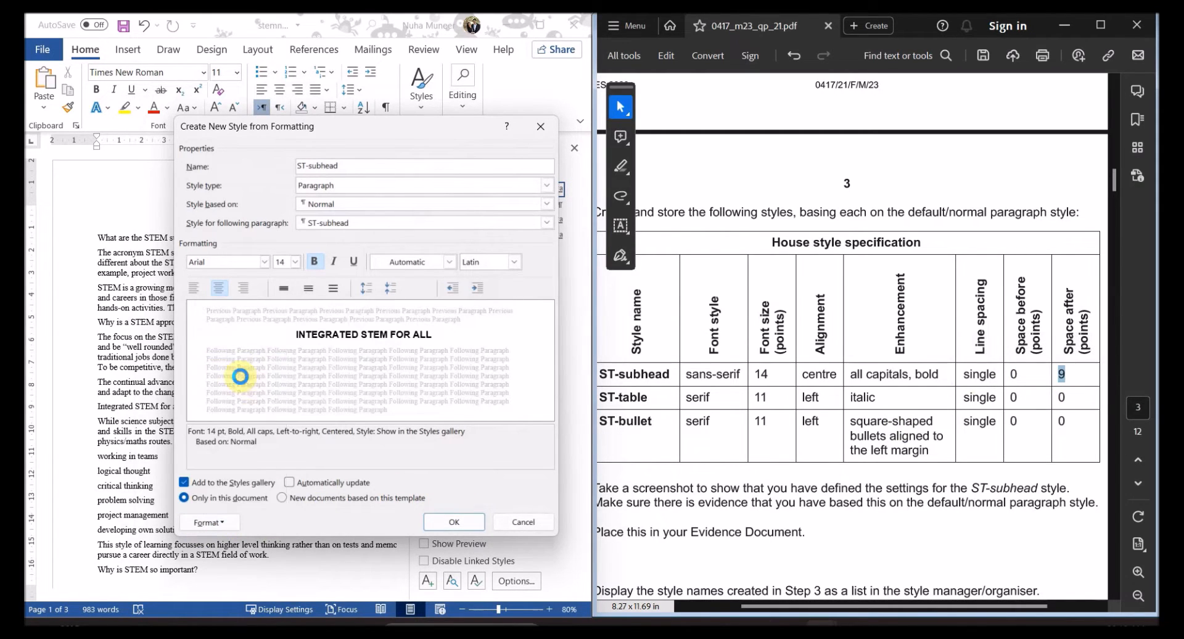
pyautogui.click(240, 376)
pyautogui.click(471, 394)
pyautogui.click(449, 410)
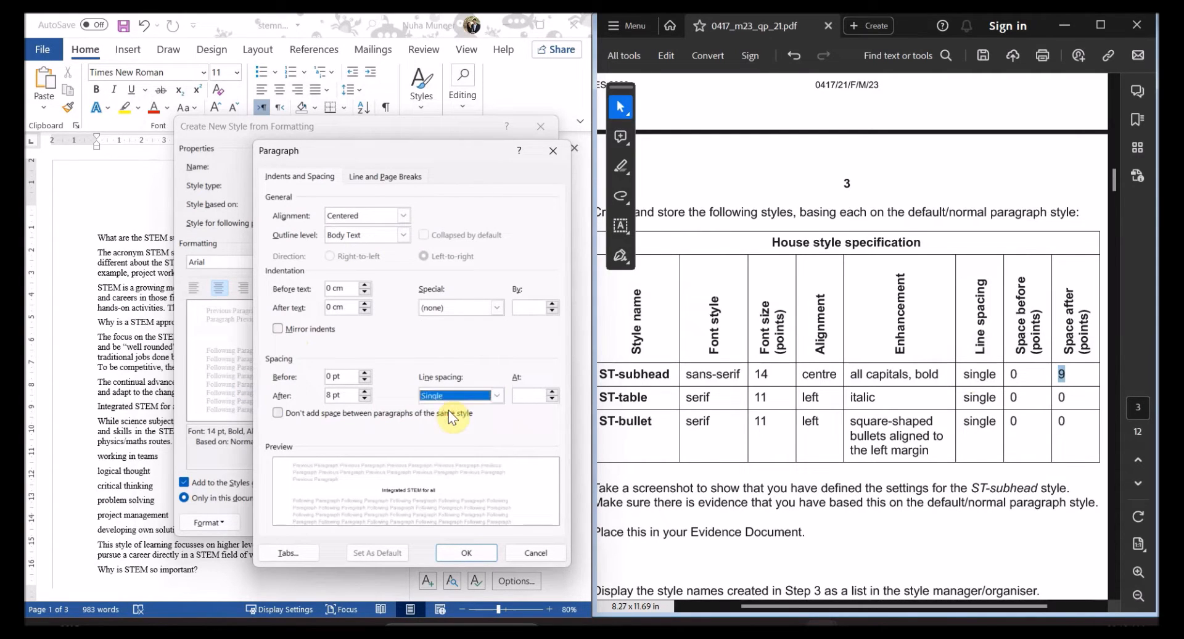
# Set ST-subhead's spacing after to 9 pt and finish creating the style
pyautogui.click(349, 395)
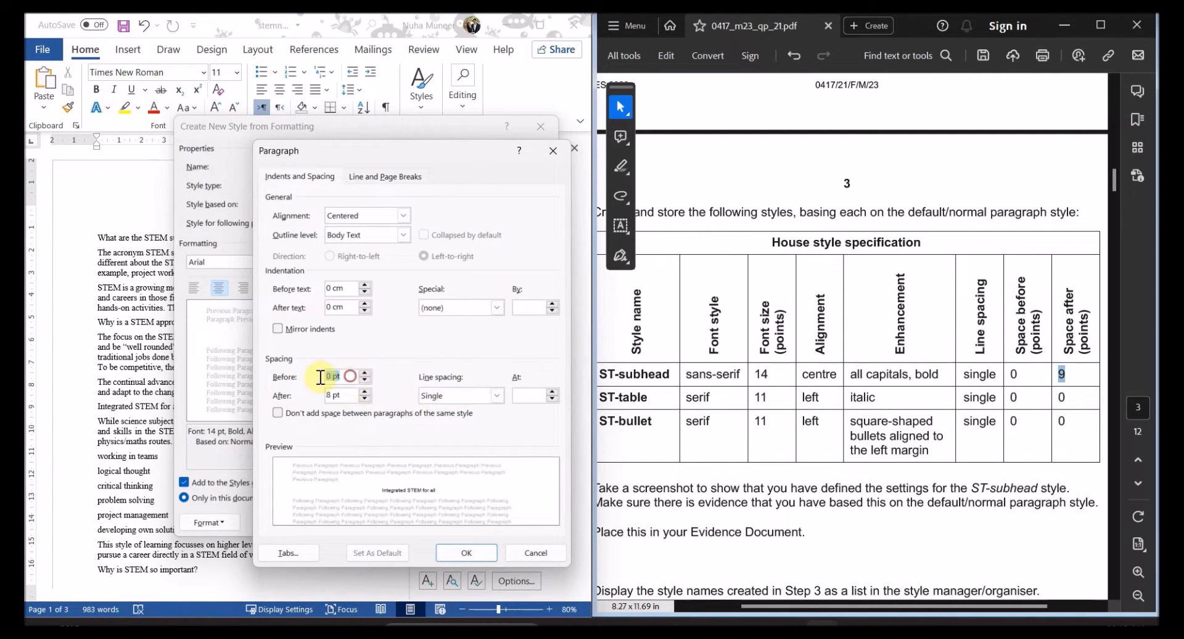
pyautogui.write('9')
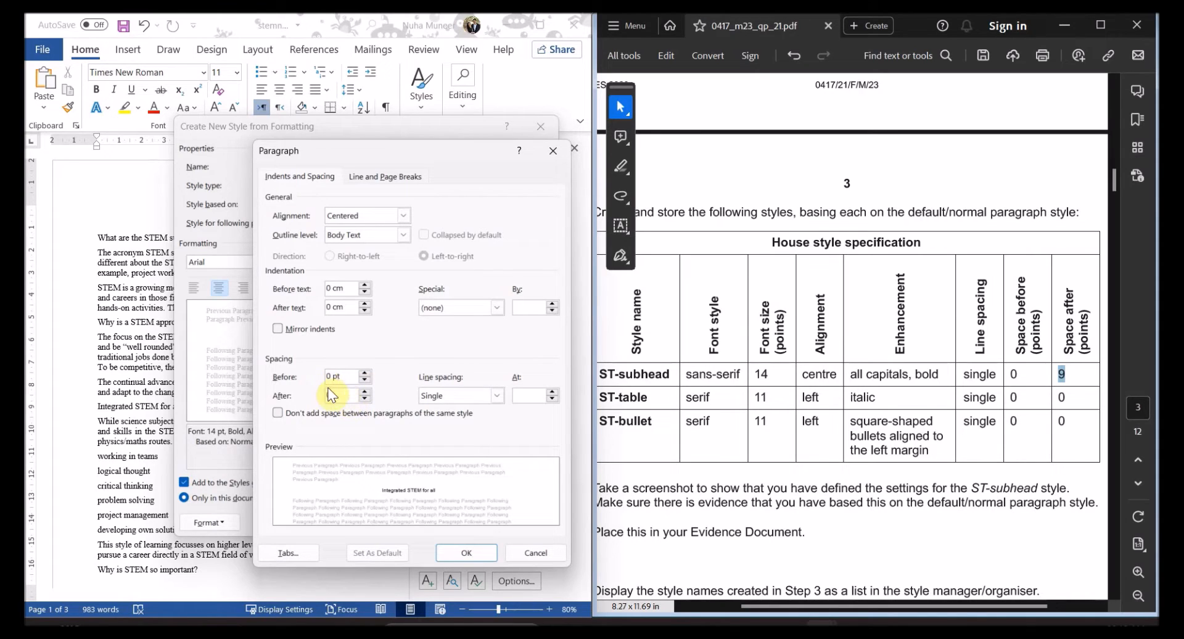
pyautogui.press('Tab')
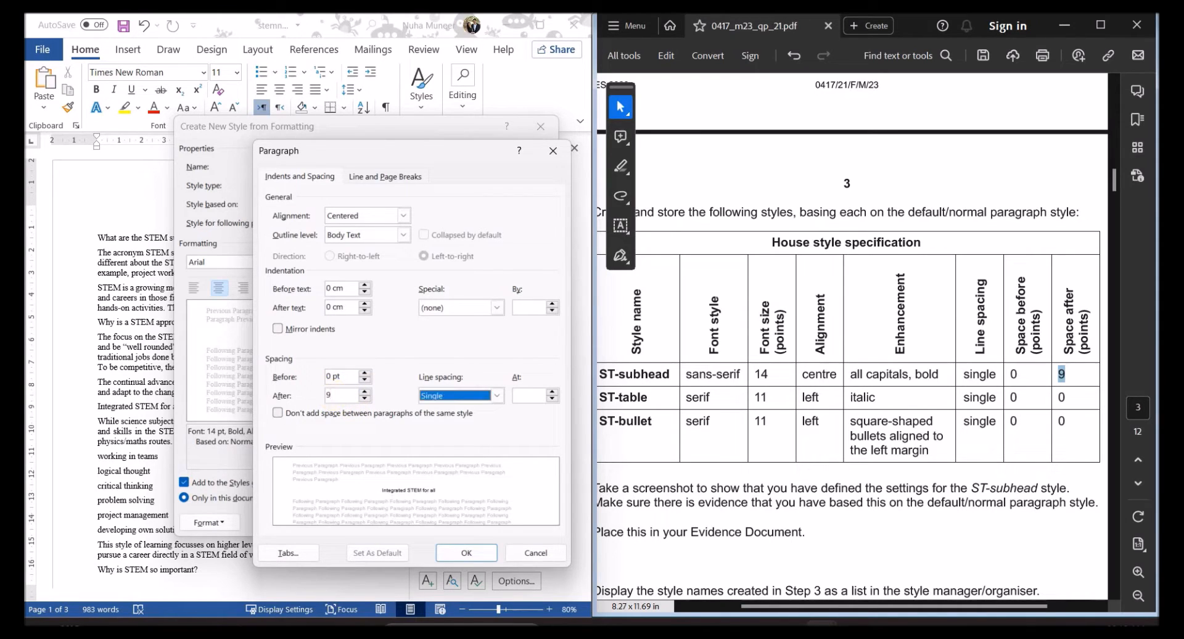
pyautogui.click(467, 551)
pyautogui.click(453, 523)
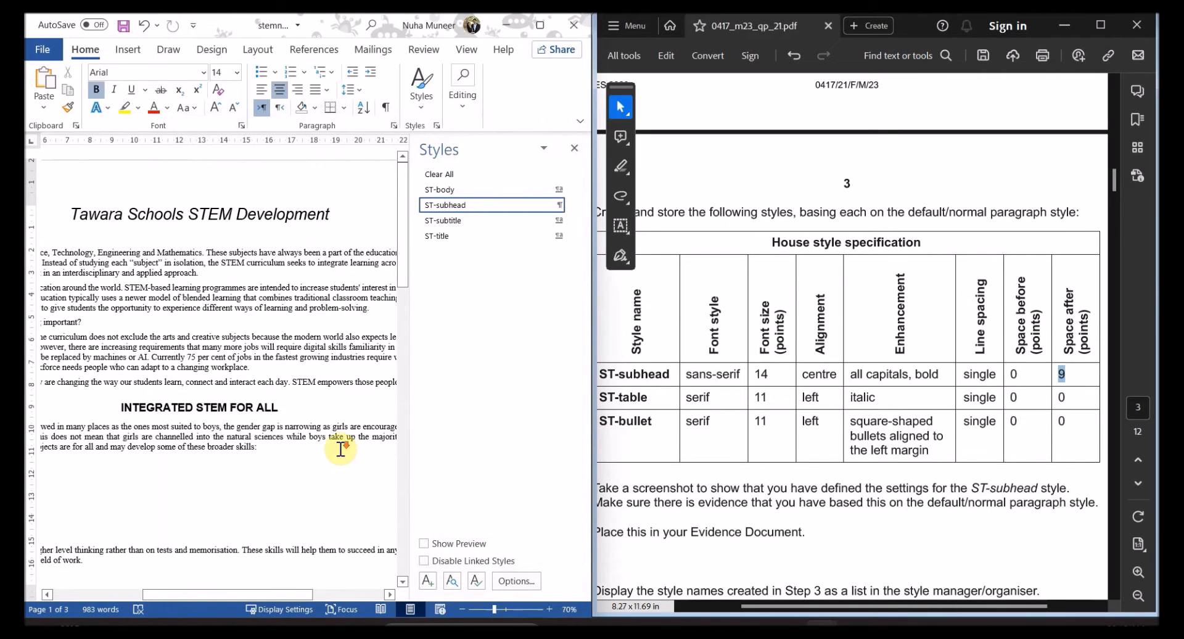
# Inspect the "Integrated STEM for all" heading in the document with the ST-subhead style applied
pyautogui.scroll(-1, 340, 448)
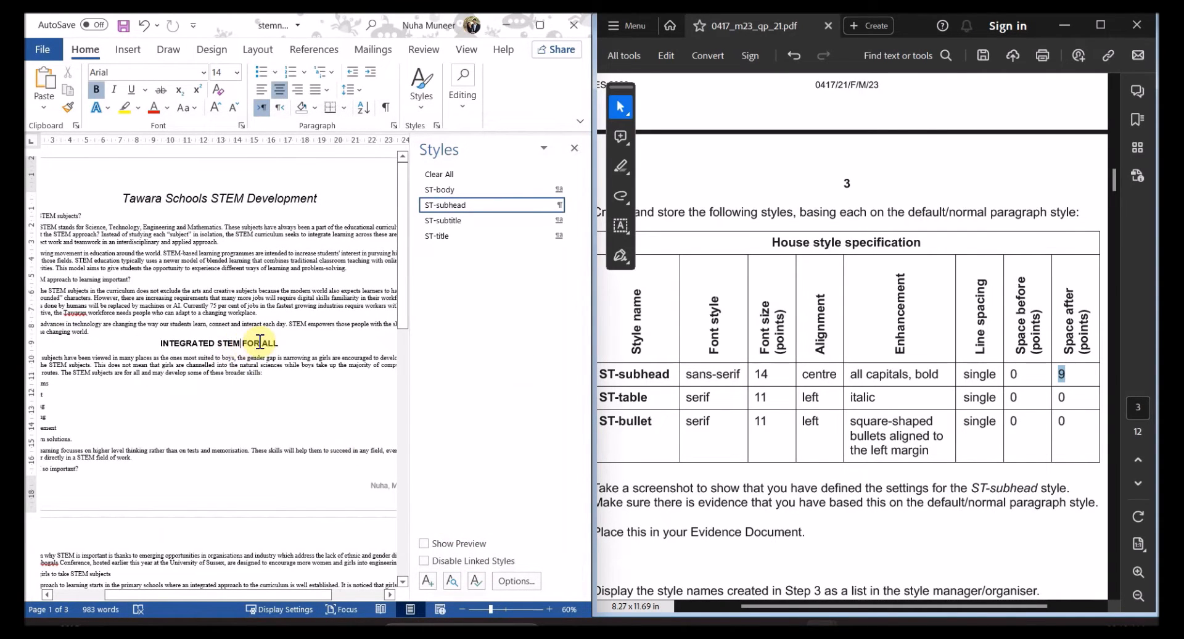
pyautogui.moveTo(287, 343); pyautogui.dragTo(161, 343)
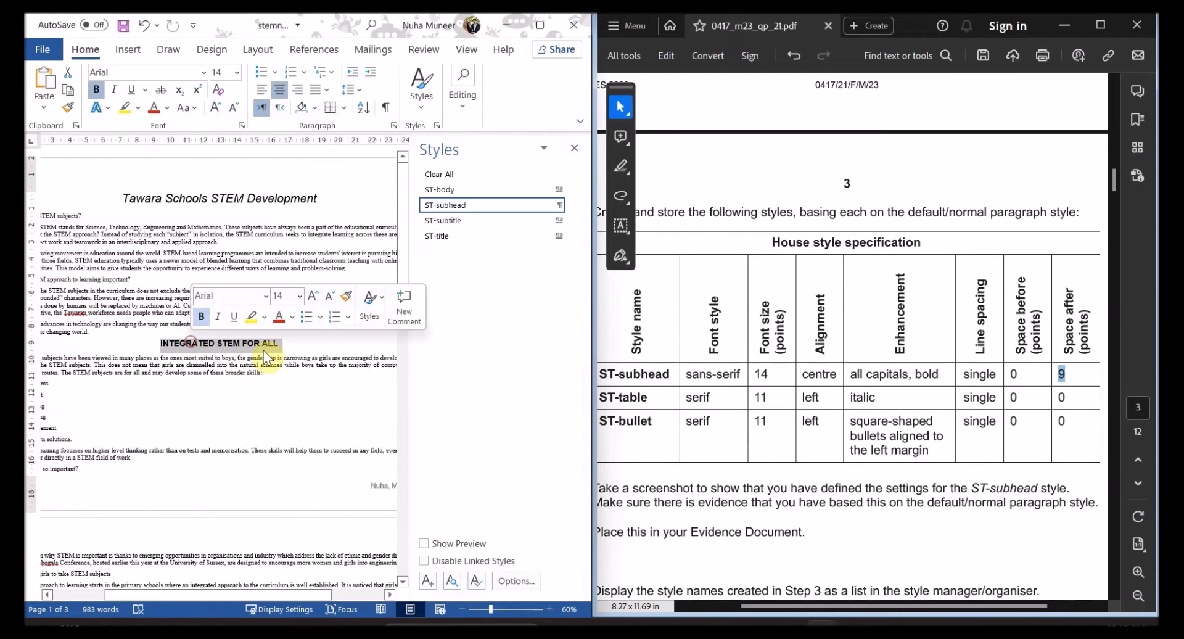
pyautogui.click(288, 343)
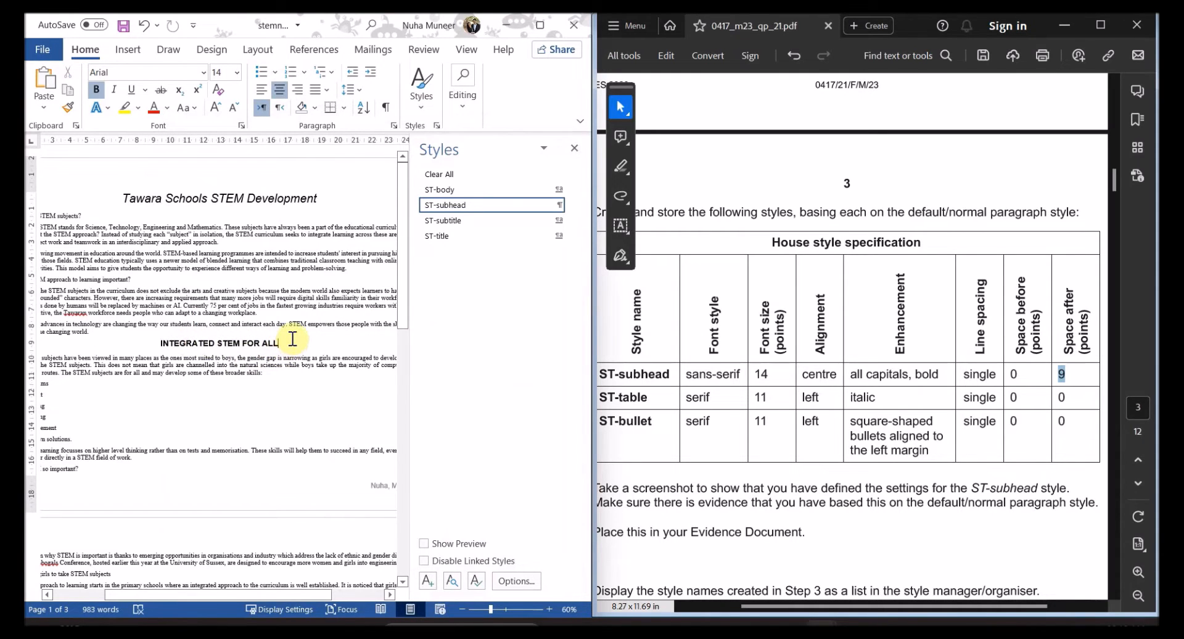
pyautogui.scroll(3, 293, 339)
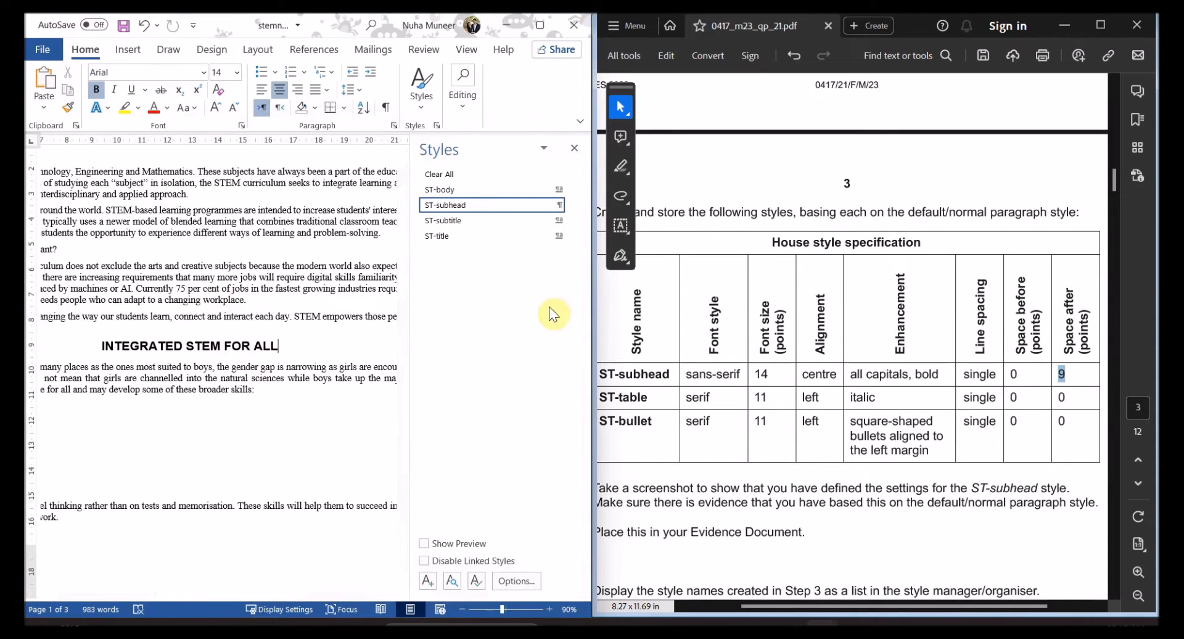
# Start a new style and name it ST-table, copying the name from the exam paper's house style table
pyautogui.click(428, 580)
pyautogui.moveTo(653, 400); pyautogui.dragTo(599, 397)
pyautogui.hotkey('ctrl', 'c')
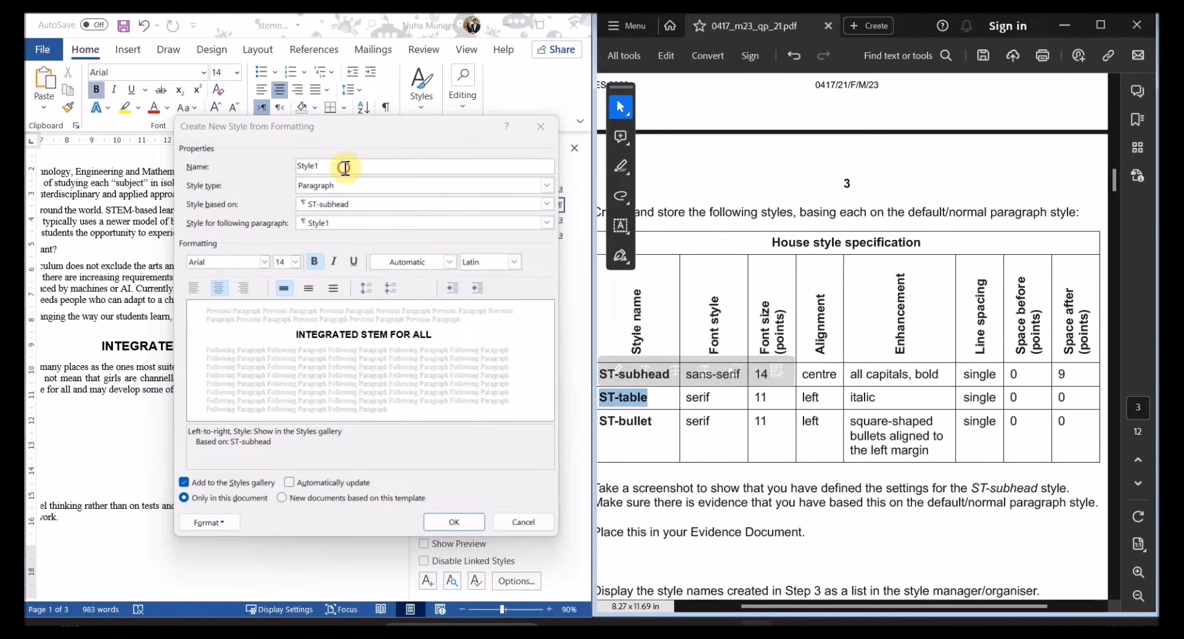
pyautogui.doubleClick(344, 167)
pyautogui.hotkey('ctrl', 'v')
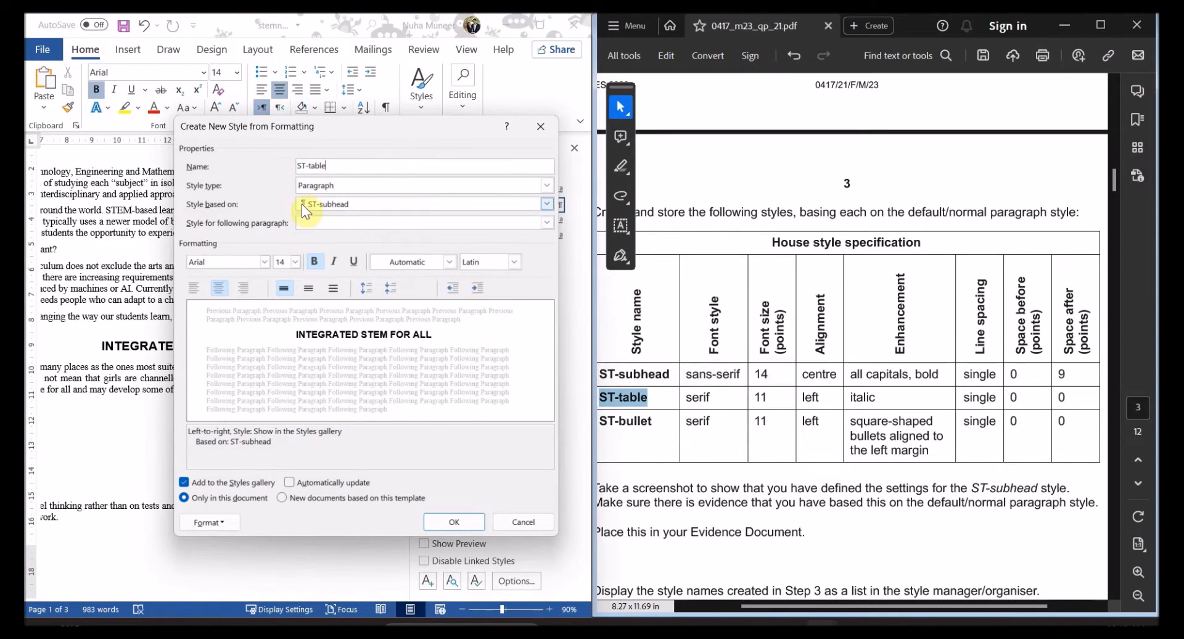
# Keep ST-table as a Paragraph style and base it on Normal
pyautogui.click(327, 189)
pyautogui.click(327, 189)
pyautogui.click(336, 201)
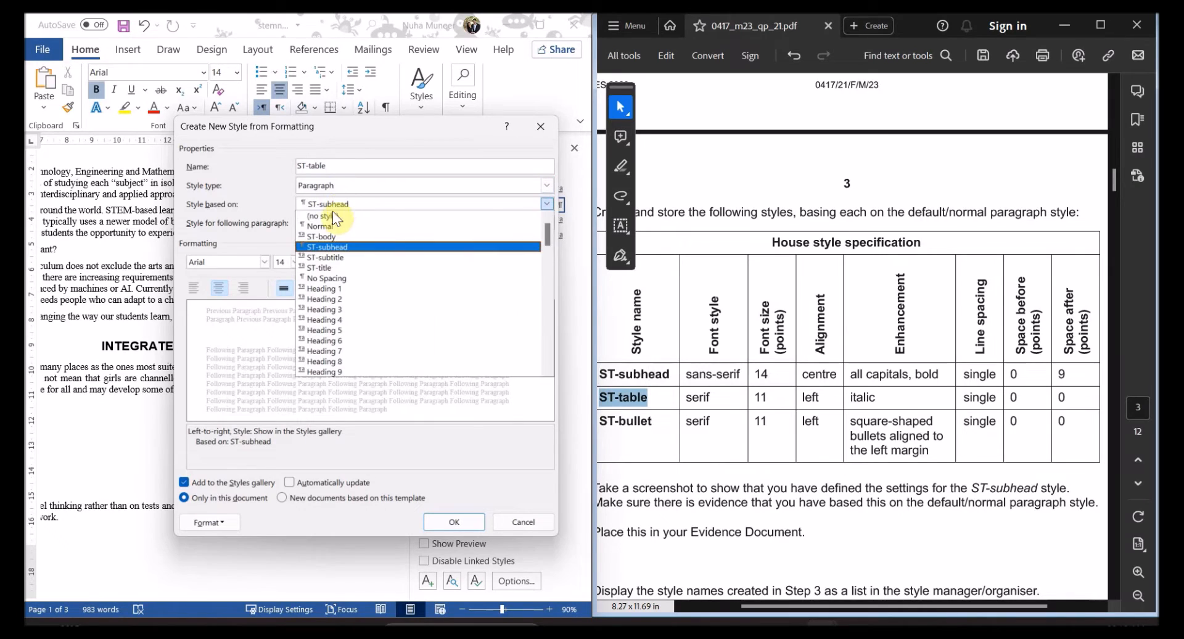
pyautogui.click(330, 224)
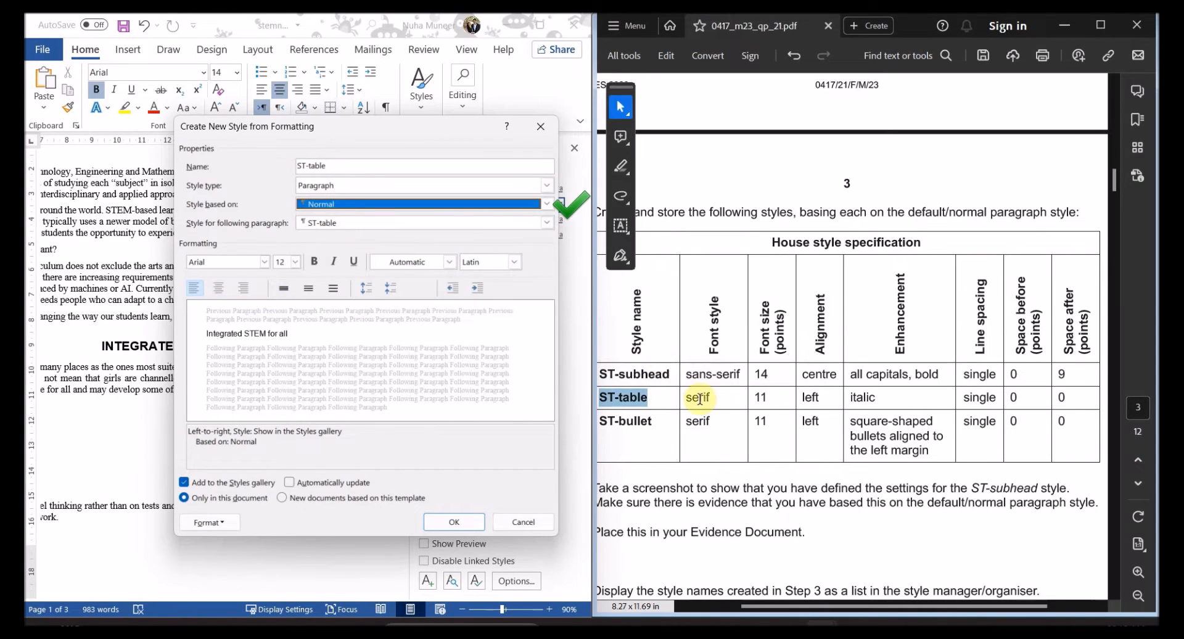
# Set the ST-table style's font to Times New Roman, 11 points, italic
pyautogui.click(232, 262)
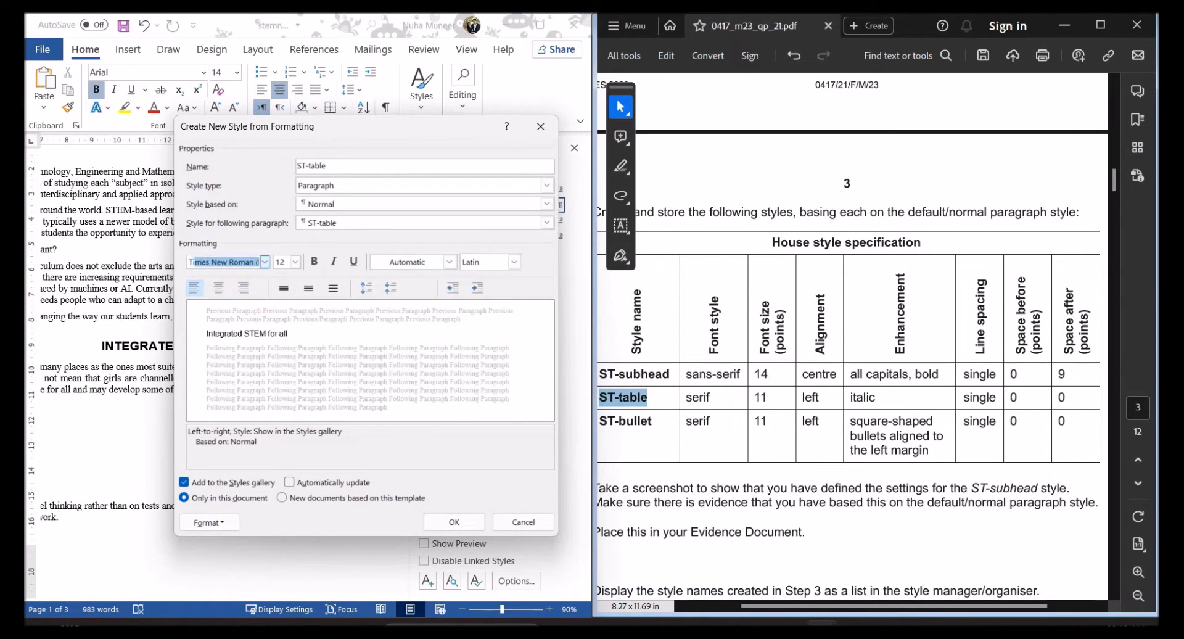
pyautogui.write('Time')
pyautogui.press('Return')
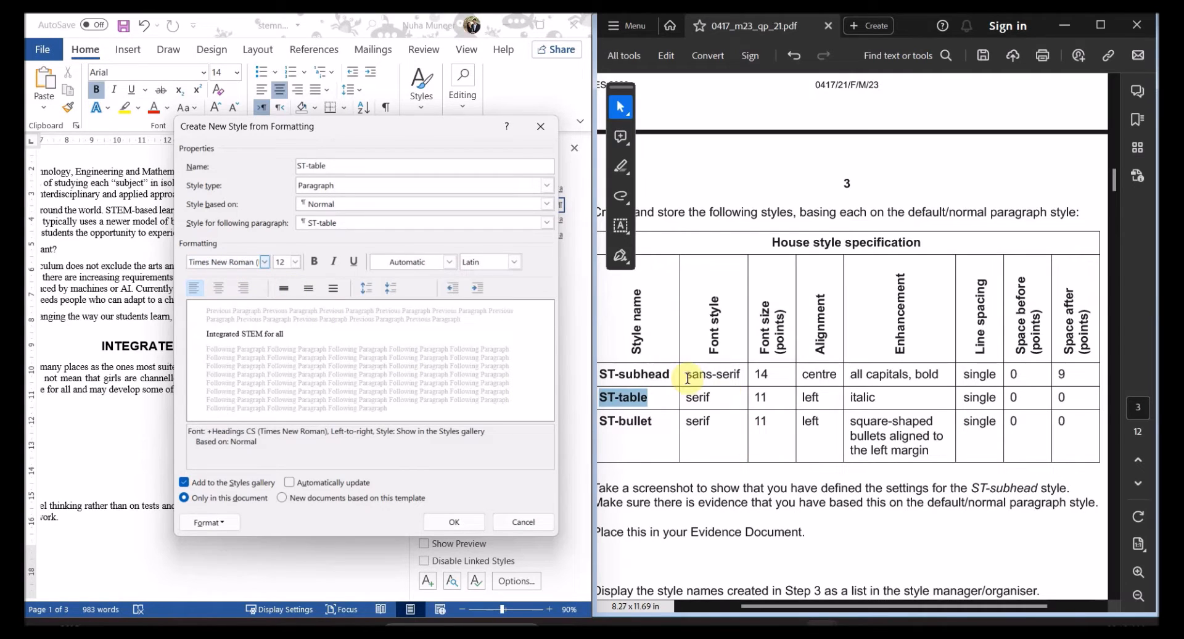
pyautogui.write('11')
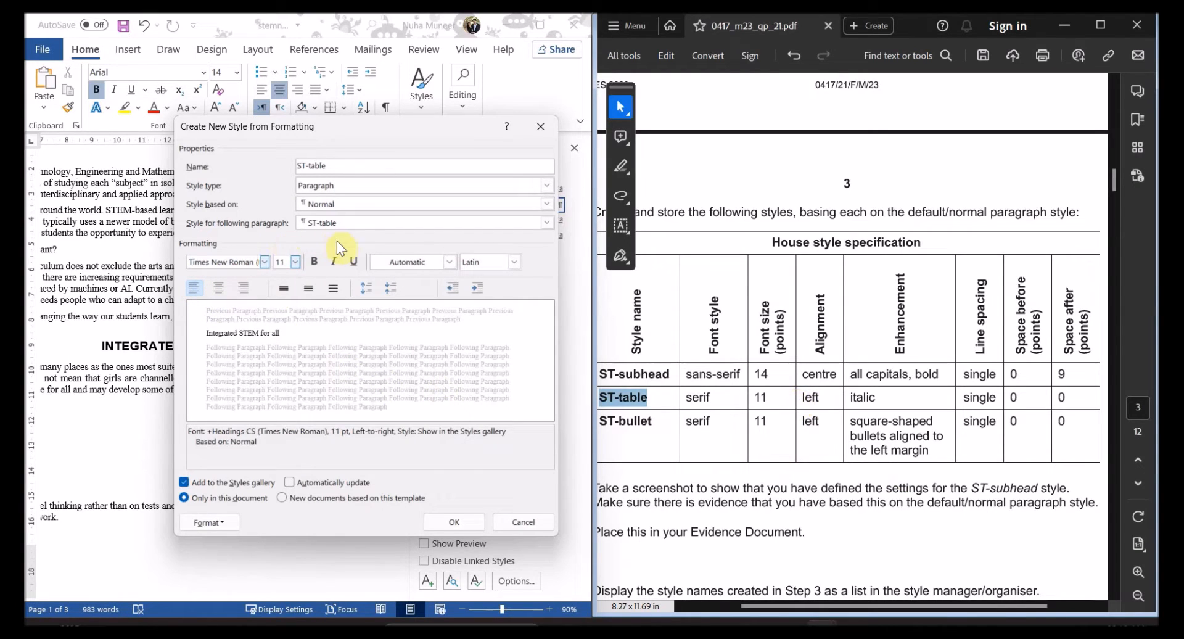
pyautogui.click(334, 262)
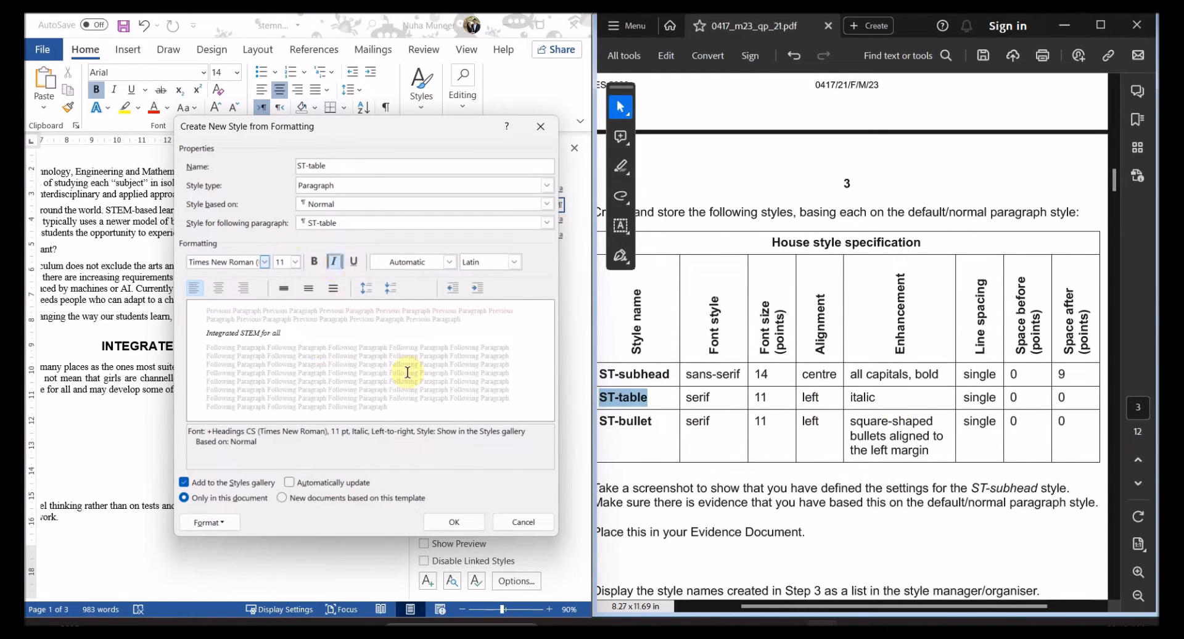
# Set ST-table's line spacing to Single and its spacing after to 0 pt, and review the style's formatting summary
pyautogui.click(219, 522)
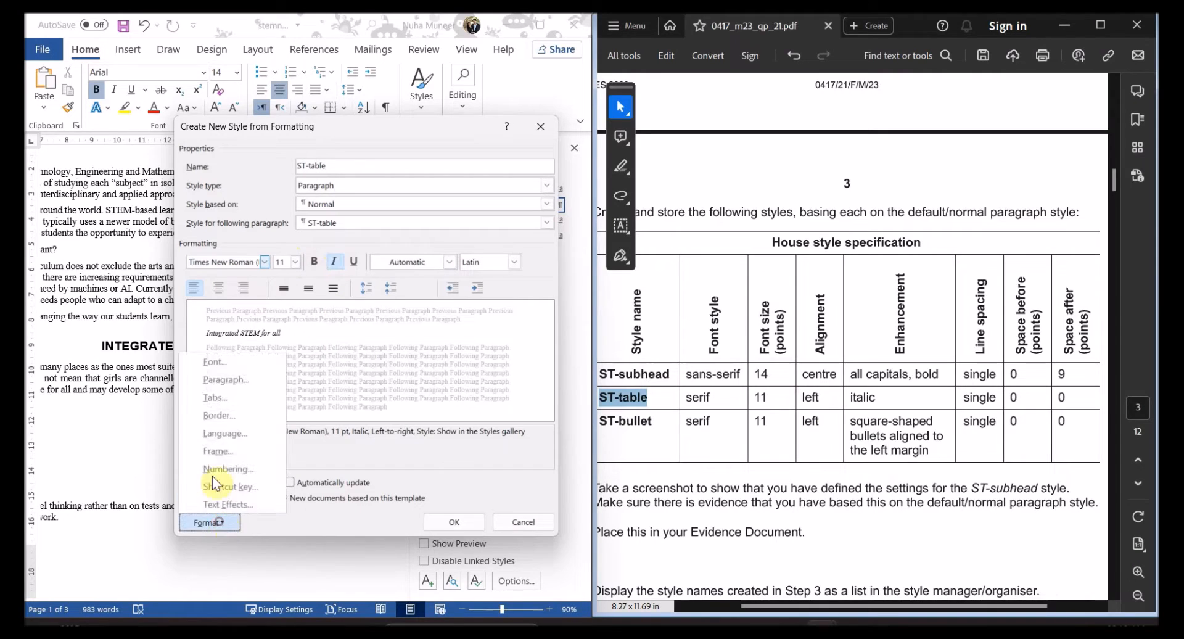
pyautogui.click(212, 379)
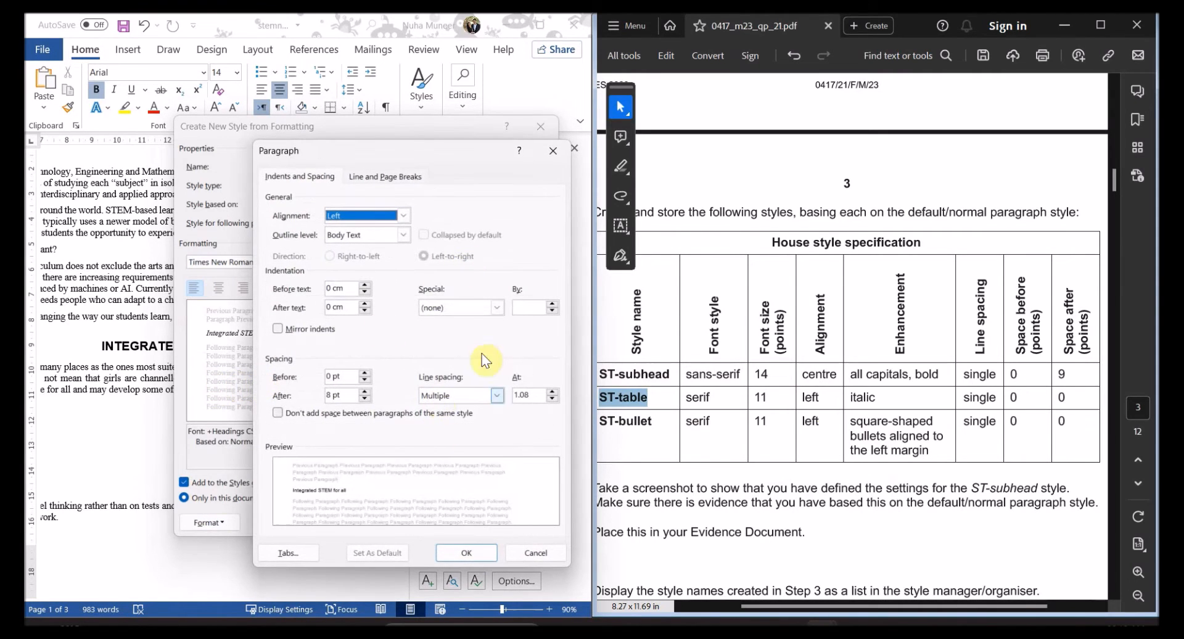
pyautogui.click(492, 398)
pyautogui.click(451, 409)
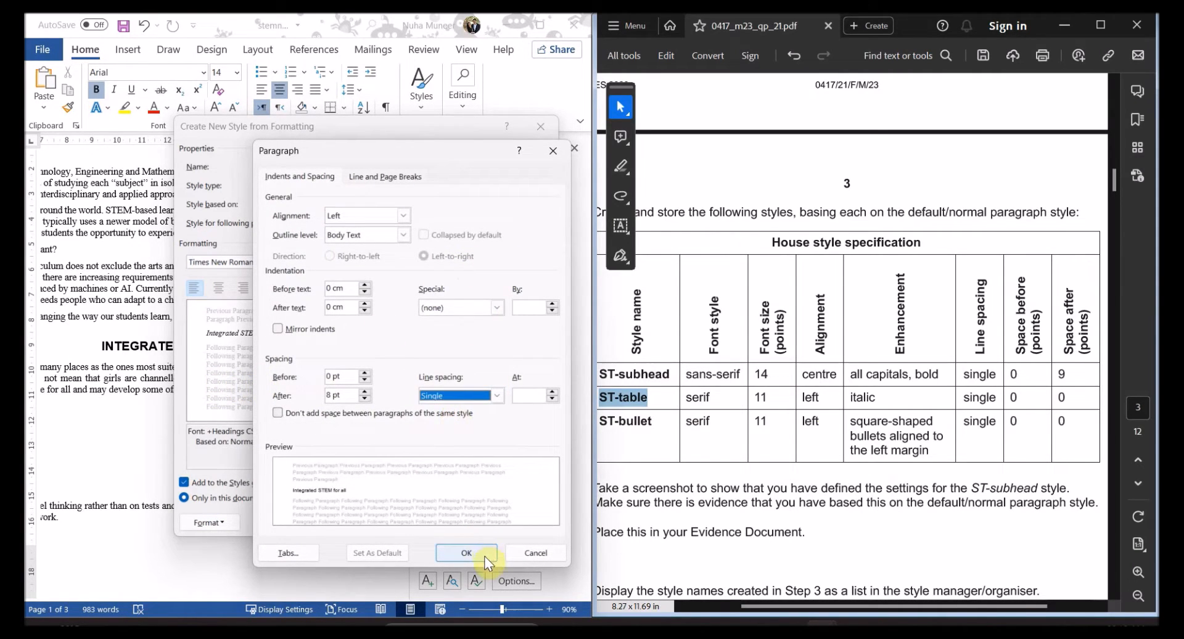
pyautogui.click(364, 399)
pyautogui.click(364, 399)
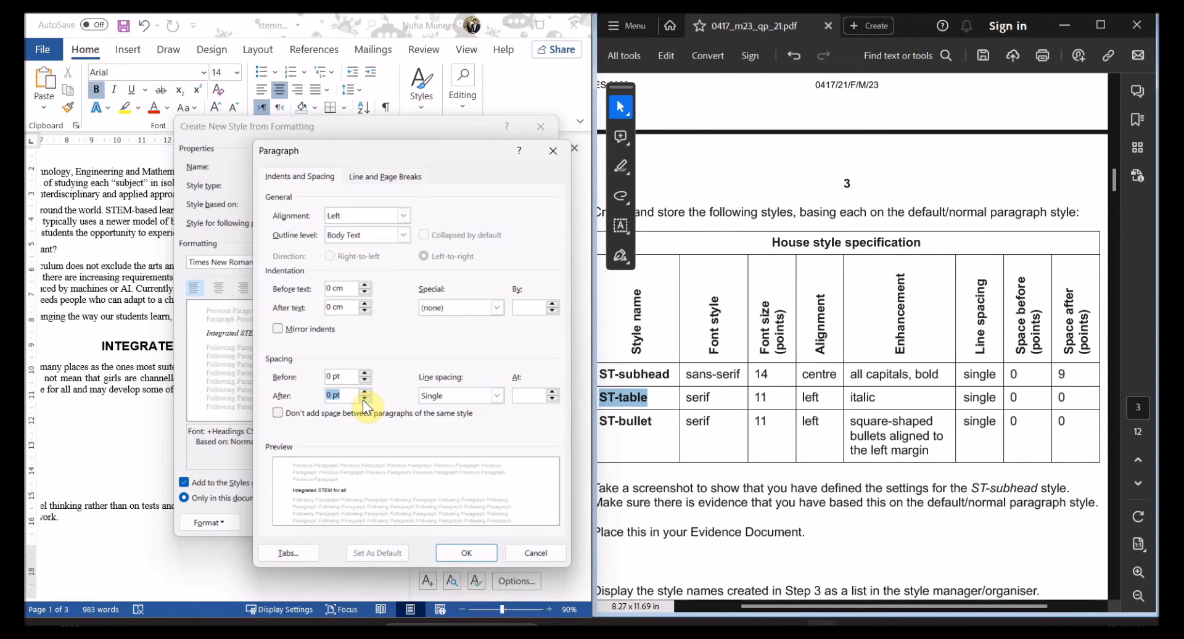
pyautogui.click(457, 553)
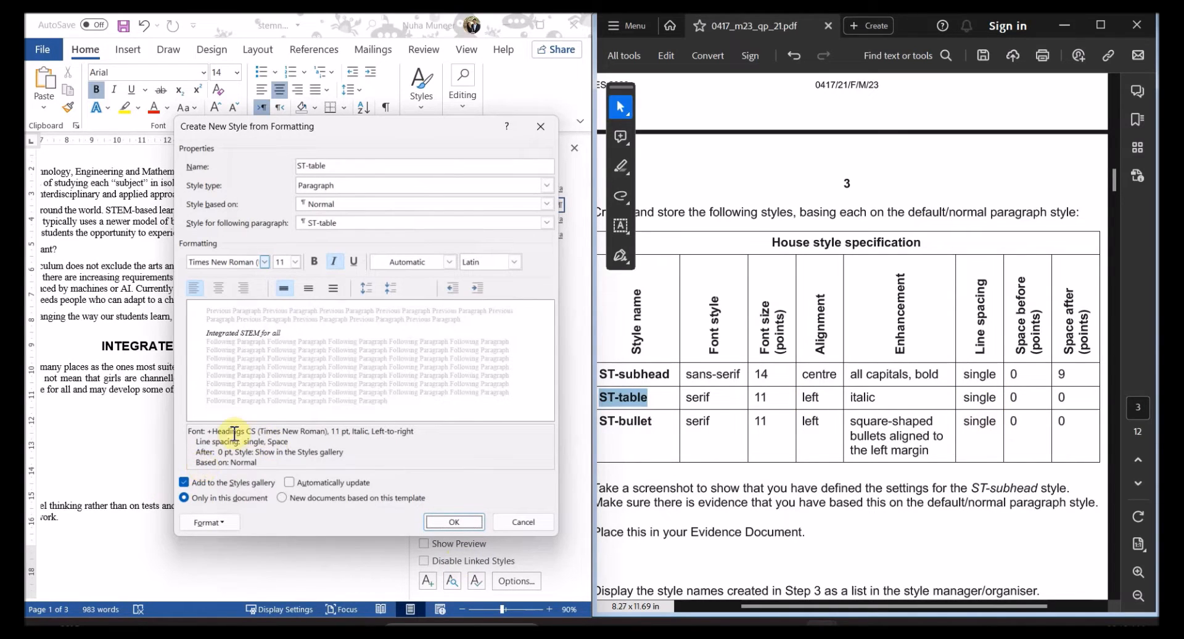
pyautogui.moveTo(217, 452); pyautogui.dragTo(412, 430)
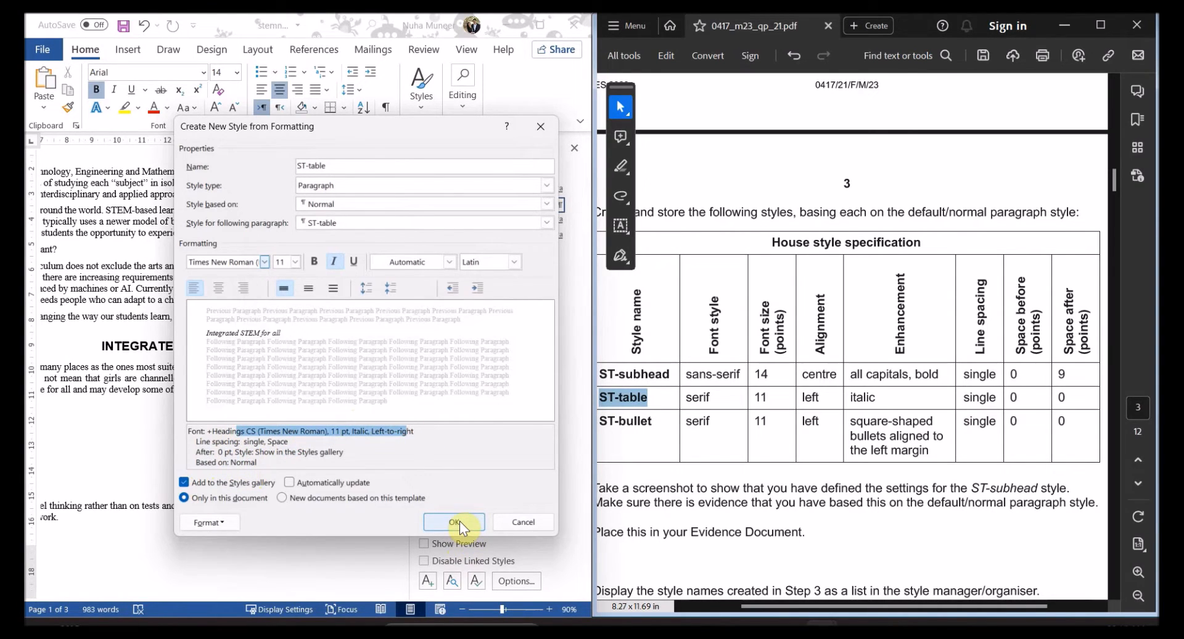
# Save the ST-table style and start a new style named ST-bullet, copying the name from the exam paper's house style table
pyautogui.click(460, 524)
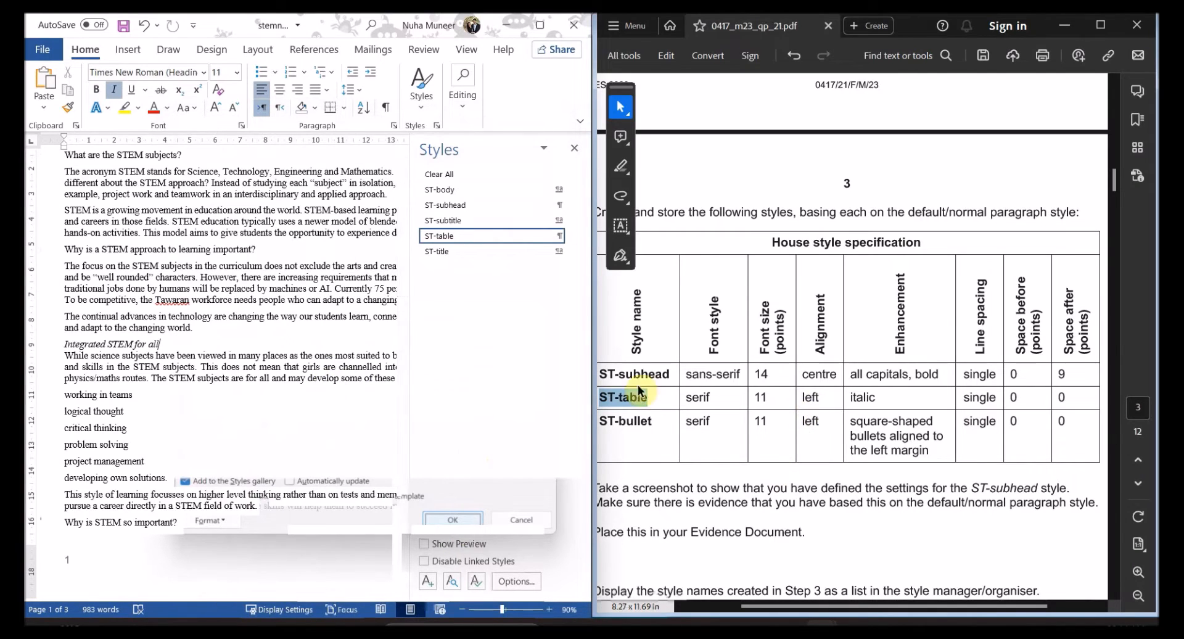
pyautogui.moveTo(652, 424); pyautogui.dragTo(604, 425)
pyautogui.hotkey('ctrl', 'c')
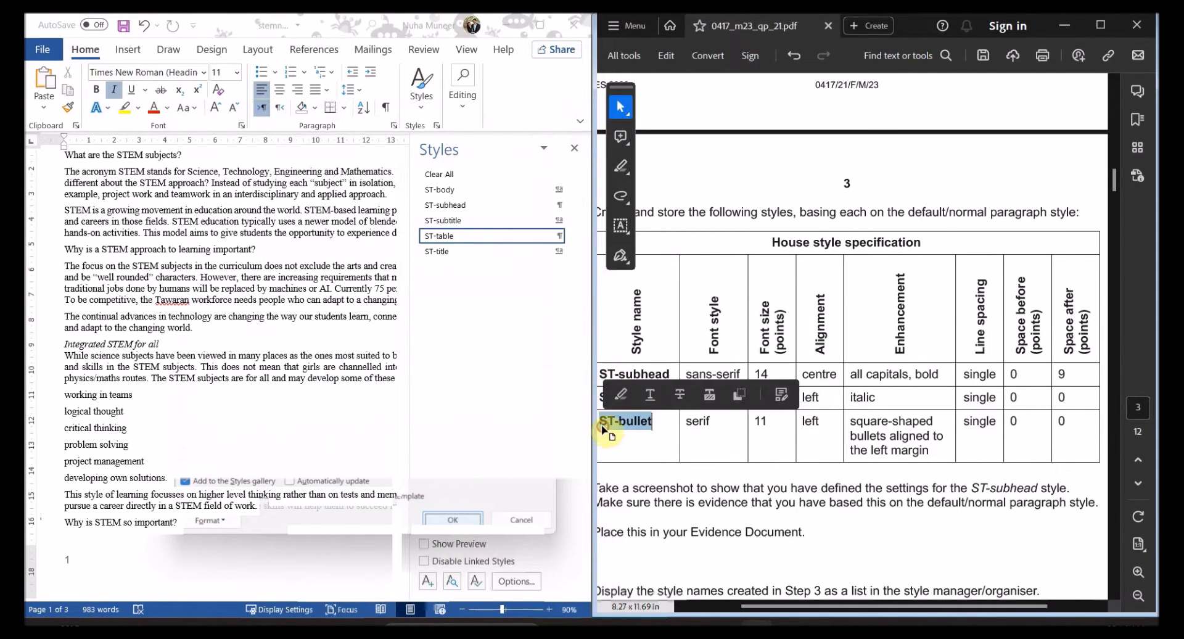
pyautogui.click(431, 587)
pyautogui.click(425, 583)
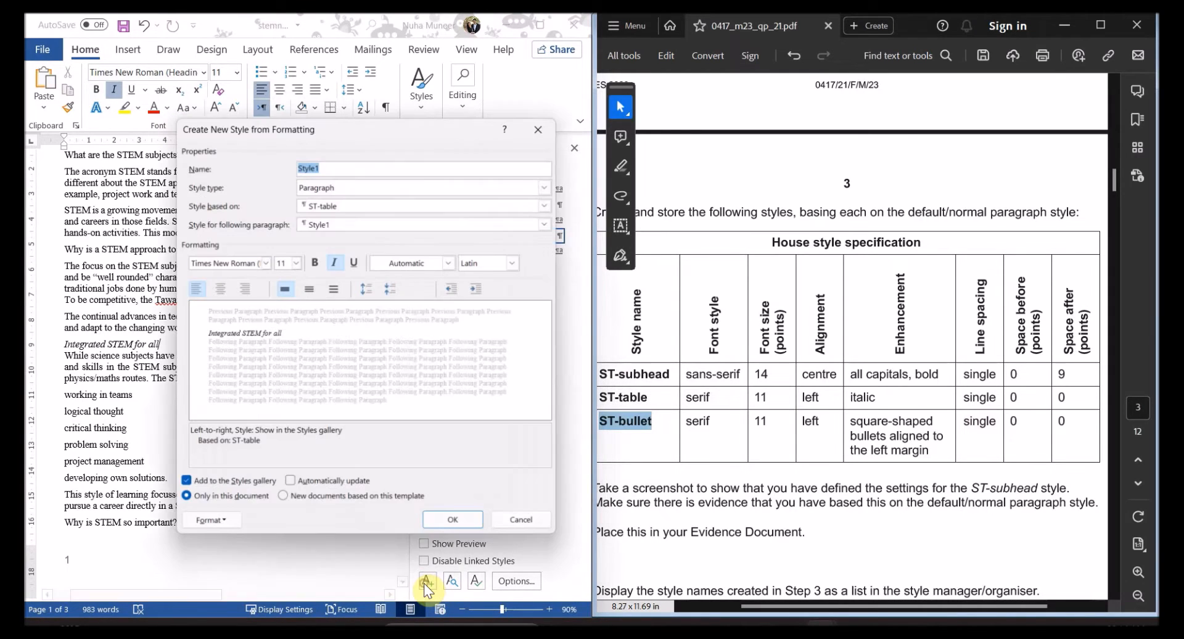
pyautogui.hotkey('ctrl', 'v')
pyautogui.press('Tab')
# Base the ST-bullet style on Normal, keeping ST-bullet as the style for the following paragraph
pyautogui.click(323, 202)
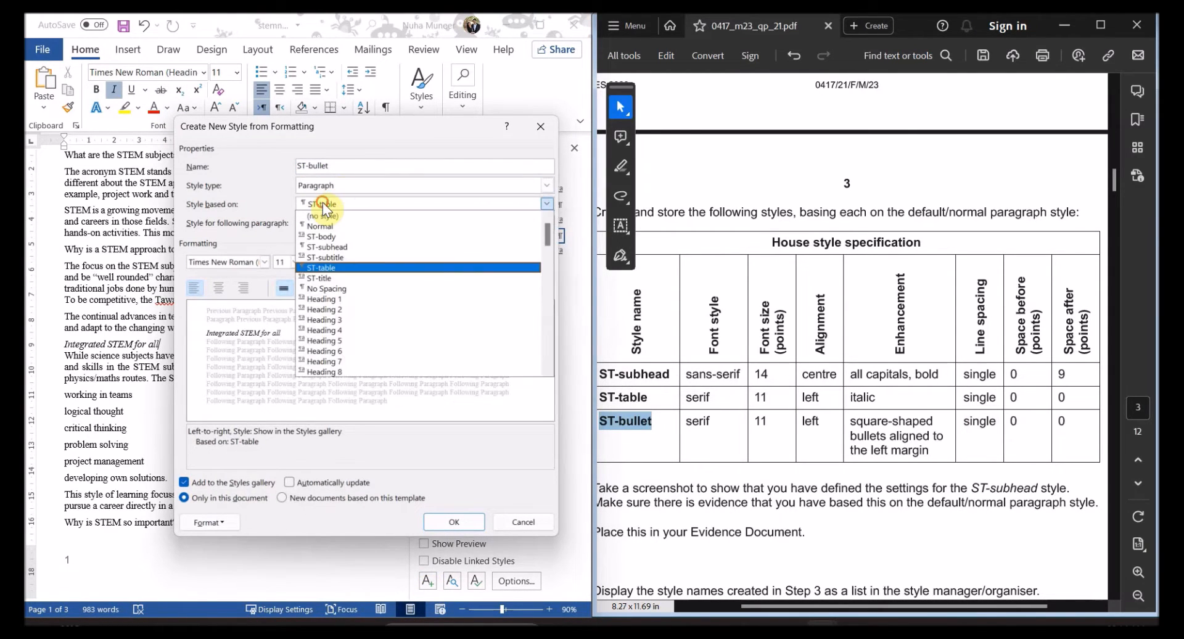
pyautogui.click(339, 227)
pyautogui.click(339, 227)
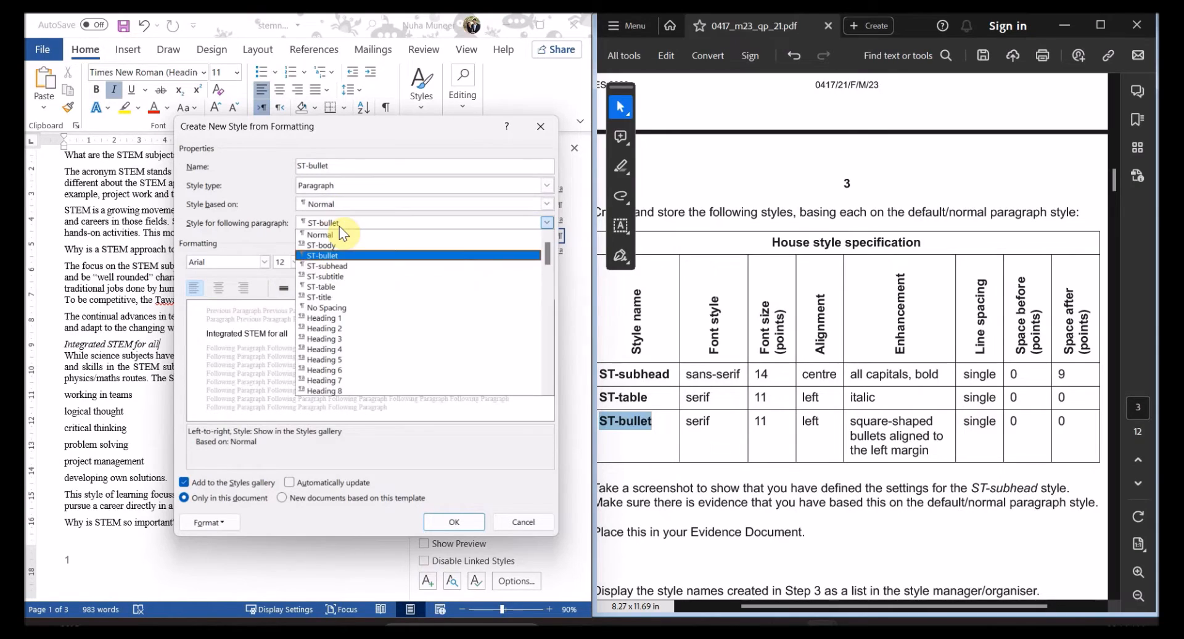
pyautogui.click(339, 226)
# Set the ST-bullet style's font to Times New Roman, 11 points
pyautogui.click(255, 263)
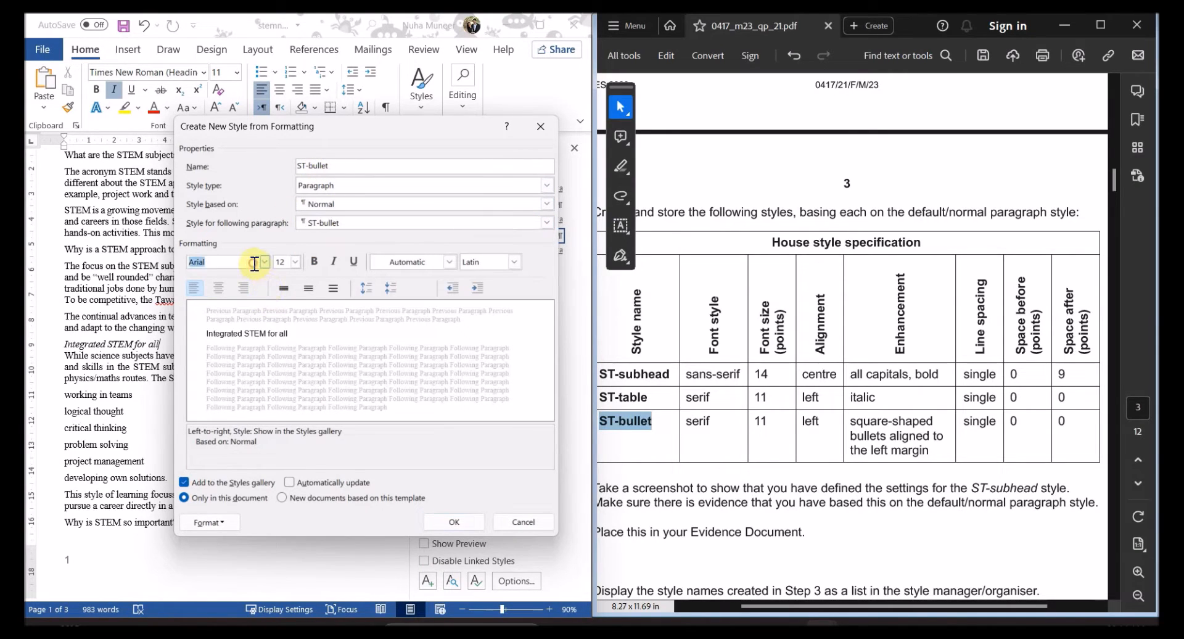
pyautogui.write('Times New Roman (')
pyautogui.press('Return')
pyautogui.click(281, 260)
pyautogui.write('11')
pyautogui.press('Return')
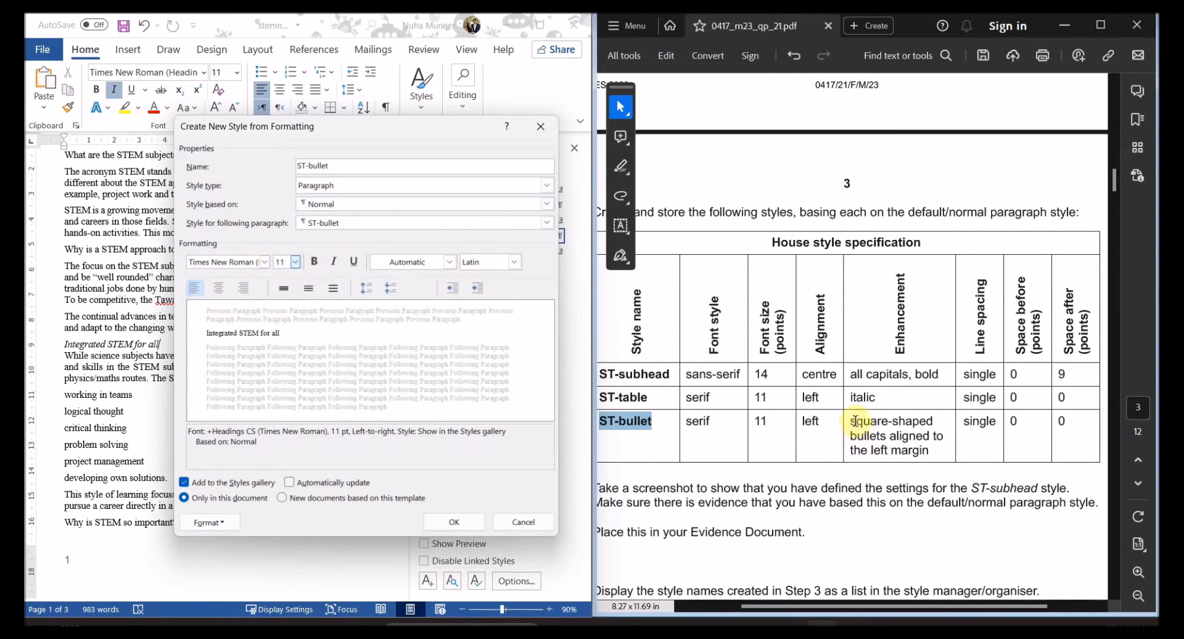
# Check ST-bullet's row in the specification and set its paragraph line spacing to Single and spacing after to 0 pt
pyautogui.moveTo(850, 420); pyautogui.dragTo(933, 454)
pyautogui.click(977, 395)
pyautogui.doubleClick(983, 424)
pyautogui.click(223, 520)
pyautogui.click(208, 521)
pyautogui.click(228, 384)
pyautogui.click(481, 398)
pyautogui.click(459, 414)
pyautogui.click(444, 398)
pyautogui.click(433, 407)
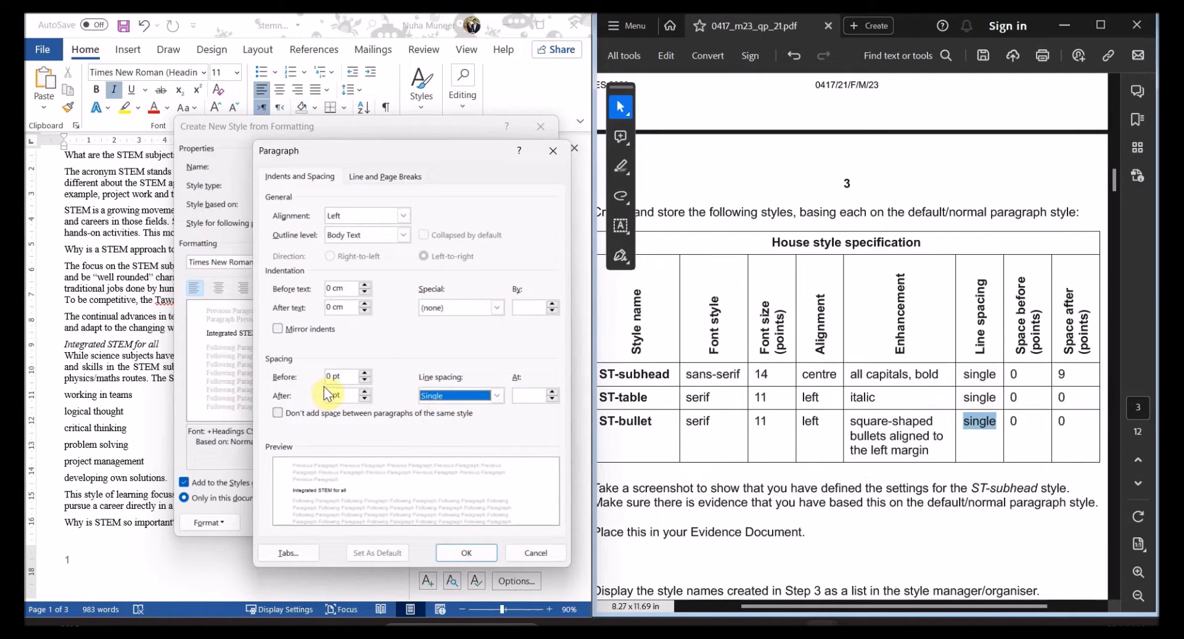
pyautogui.click(364, 399)
pyautogui.click(365, 399)
pyautogui.click(465, 552)
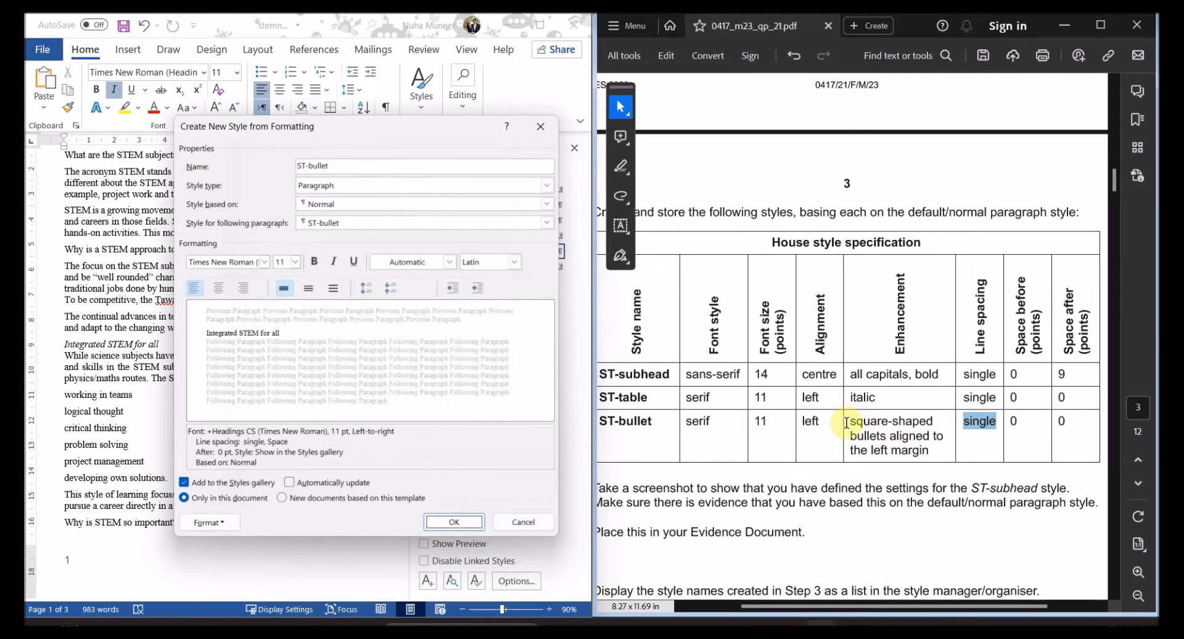
# Give ST-bullet the square-shaped bullet, check its indent in the formatting summary and save the style
pyautogui.click(212, 525)
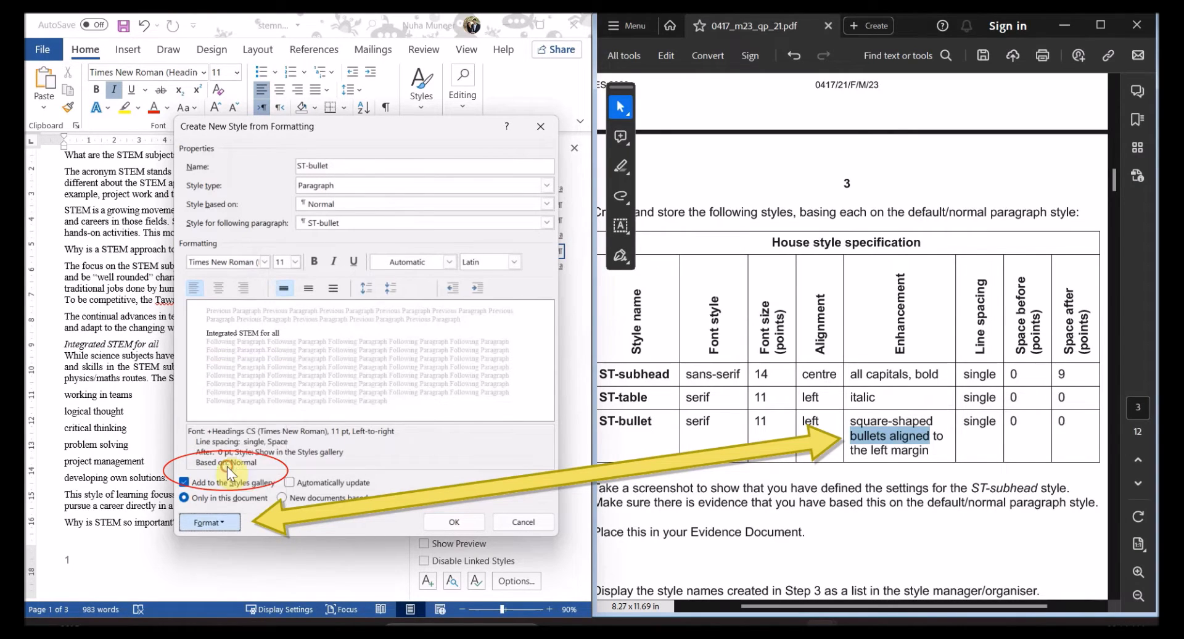
pyautogui.click(227, 467)
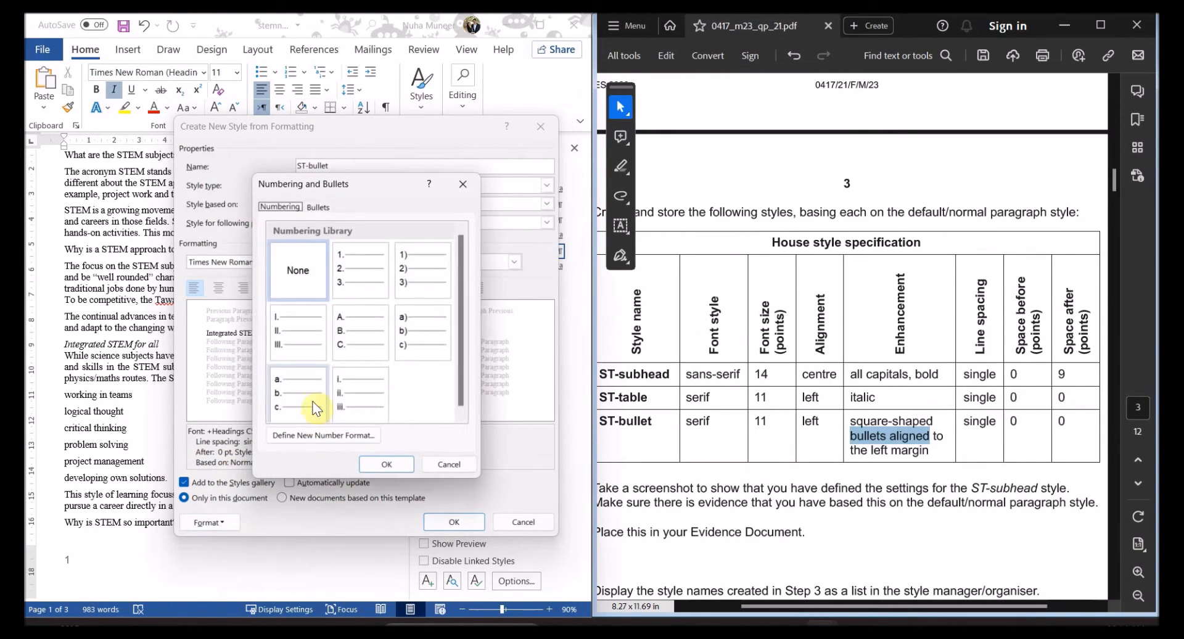
pyautogui.click(317, 207)
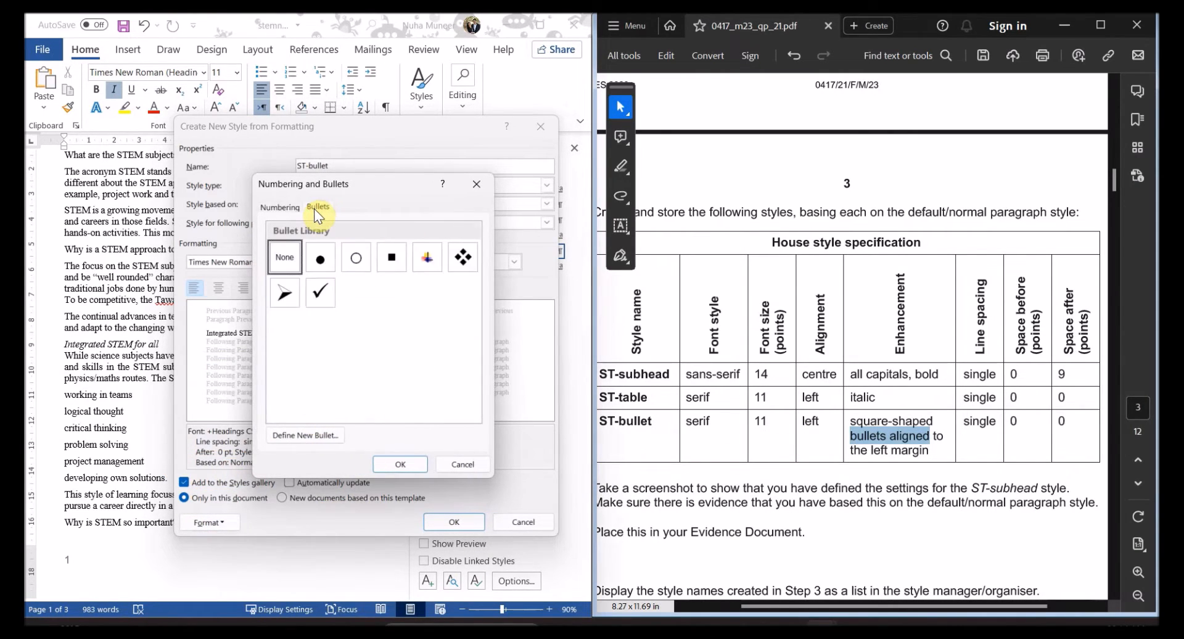
pyautogui.click(394, 267)
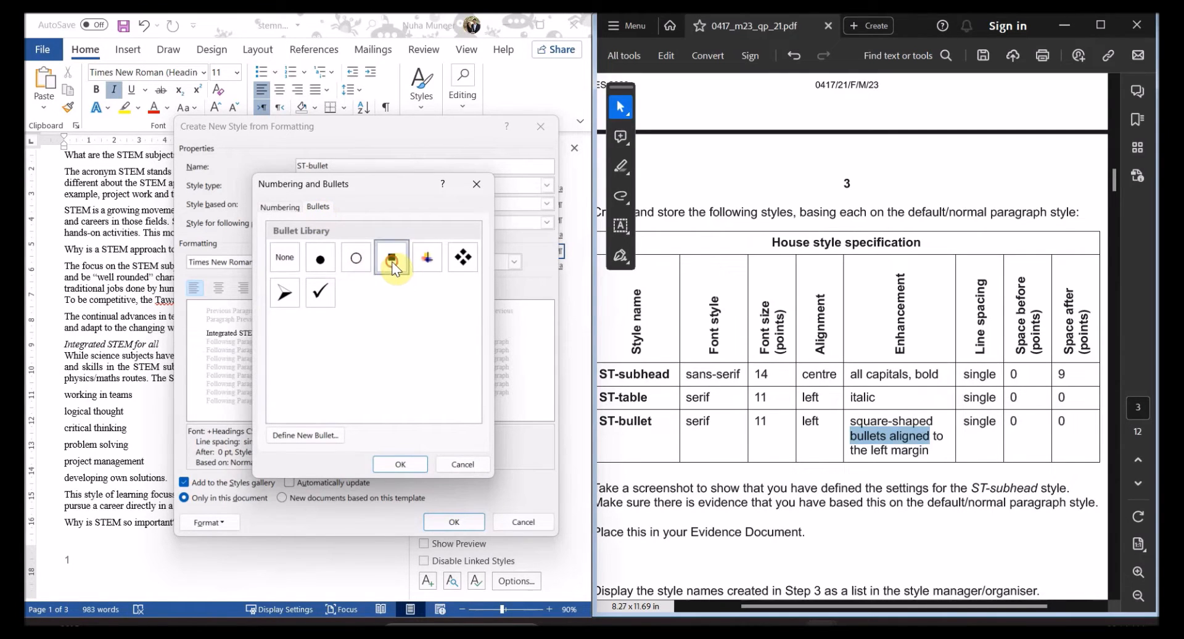
pyautogui.click(400, 465)
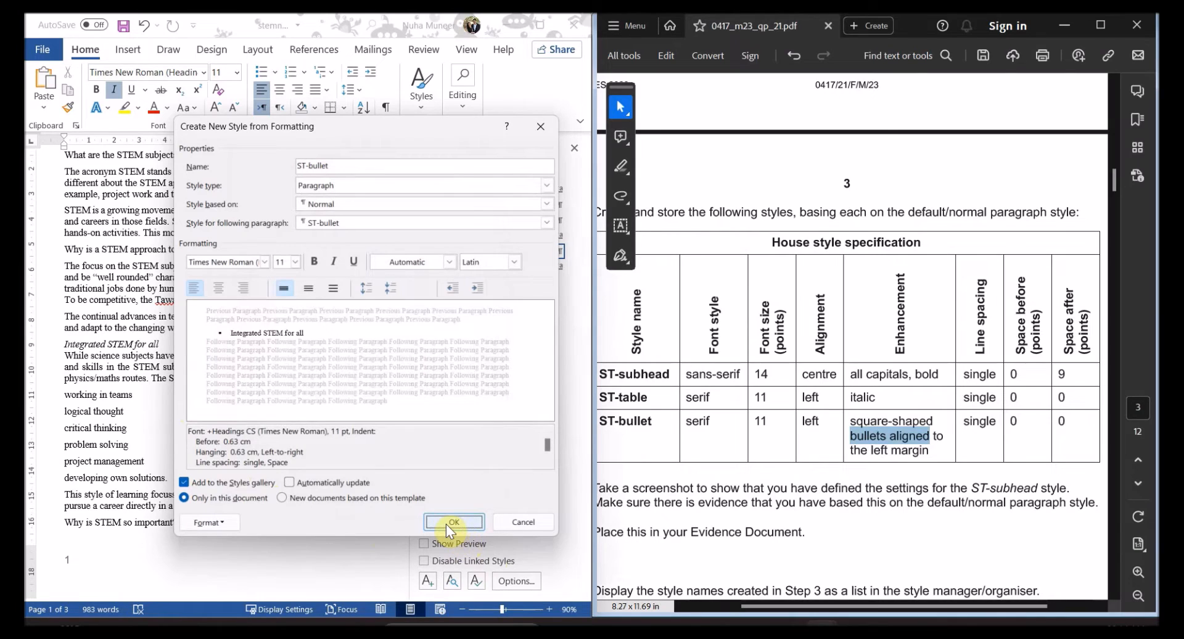
pyautogui.moveTo(231, 452); pyautogui.dragTo(259, 451)
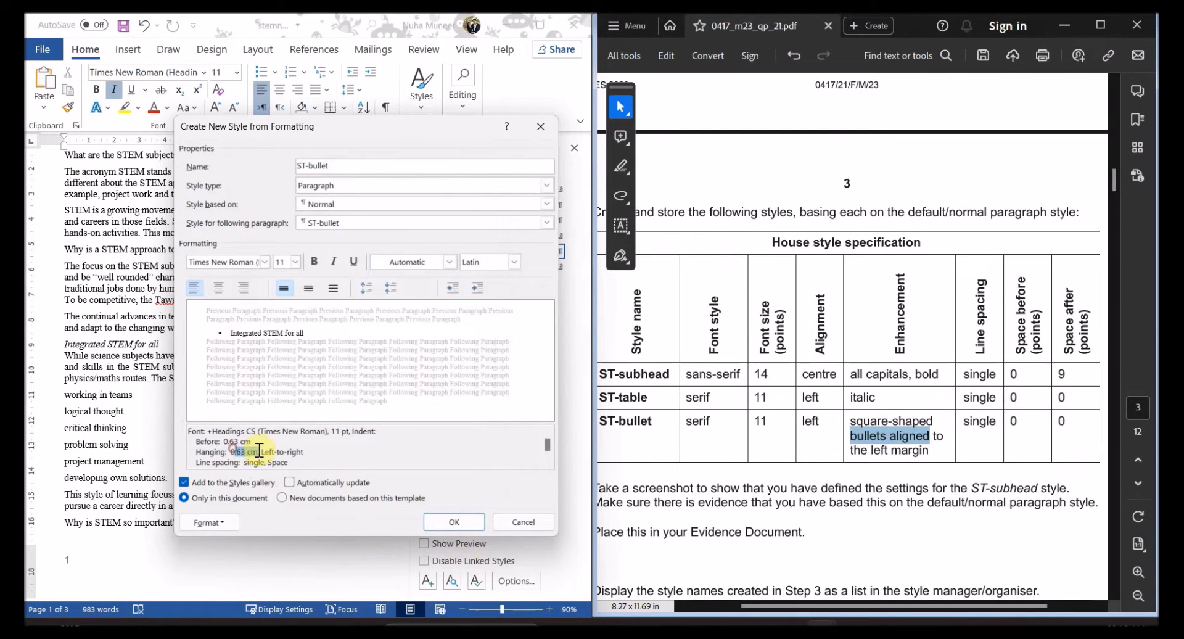
pyautogui.click(444, 523)
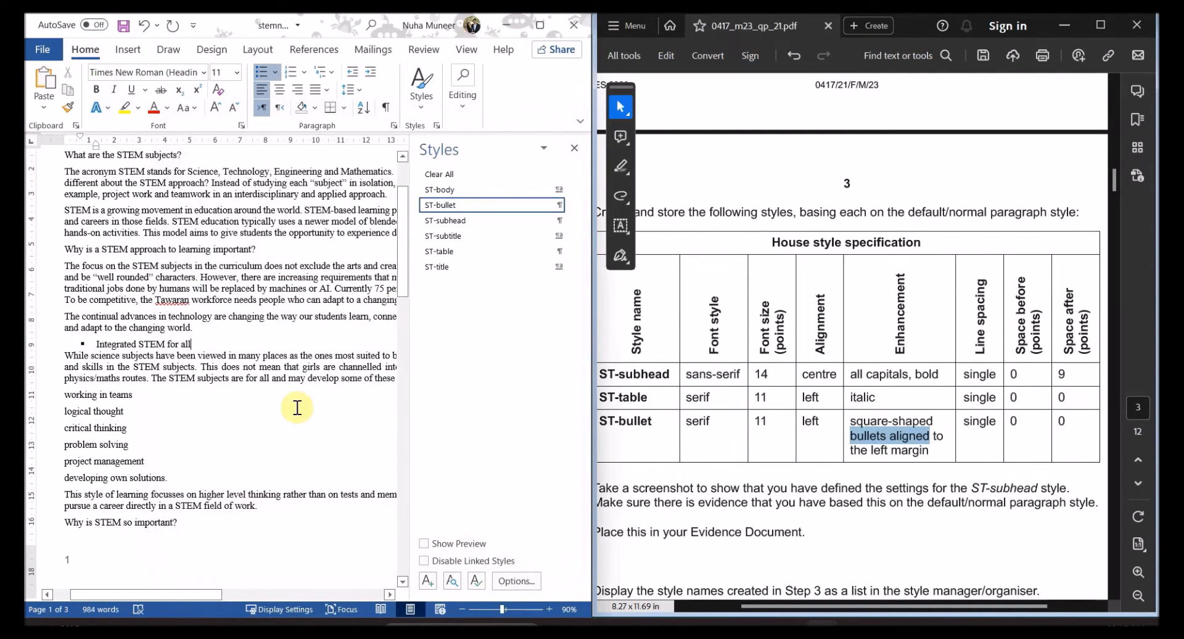
# Examine the exam paper's question 3 instructions on the screenshot evidence required for the ST-subhead style
pyautogui.scroll(-2, 952, 475)
pyautogui.click(888, 431)
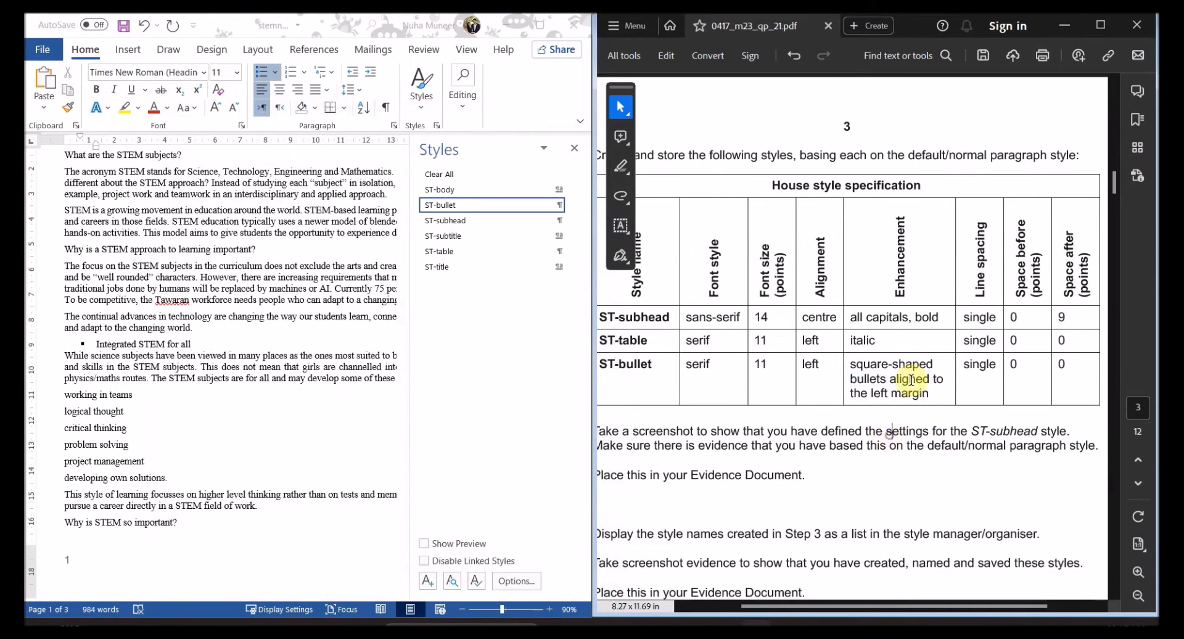
pyautogui.click(1101, 25)
pyautogui.scroll(-2, 481, 422)
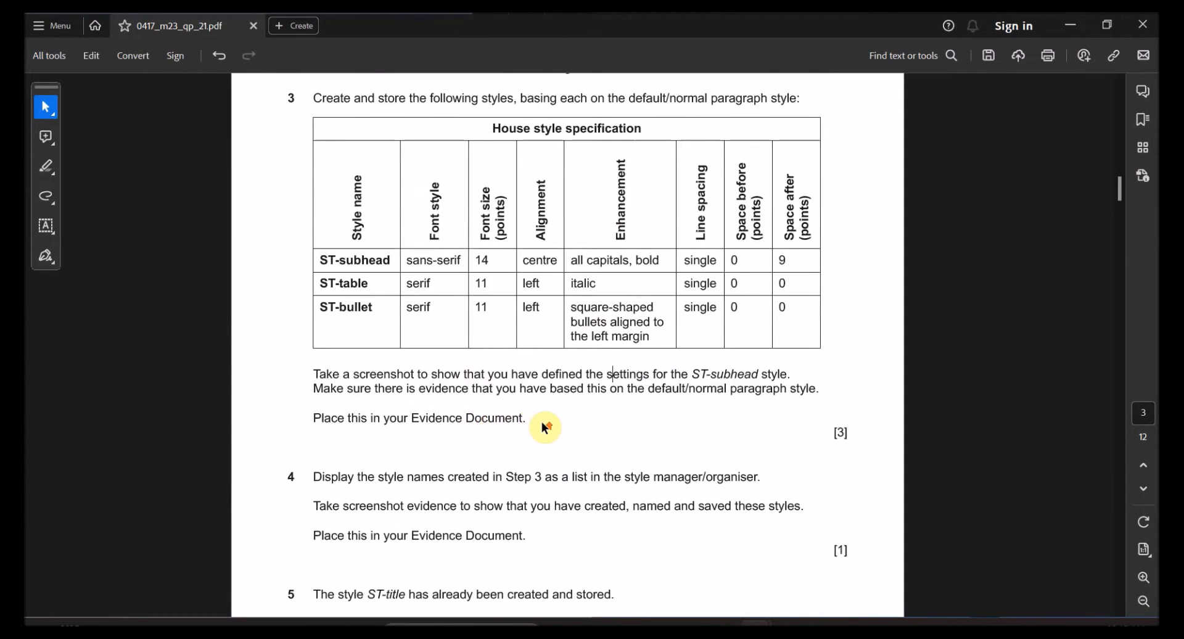
pyautogui.keyDown('ctrl'); pyautogui.scroll(3, 539, 422); pyautogui.keyUp('ctrl')
pyautogui.moveTo(234, 348); pyautogui.dragTo(839, 349)
pyautogui.moveTo(209, 178); pyautogui.dragTo(325, 178)
pyautogui.moveTo(323, 371); pyautogui.dragTo(928, 371)
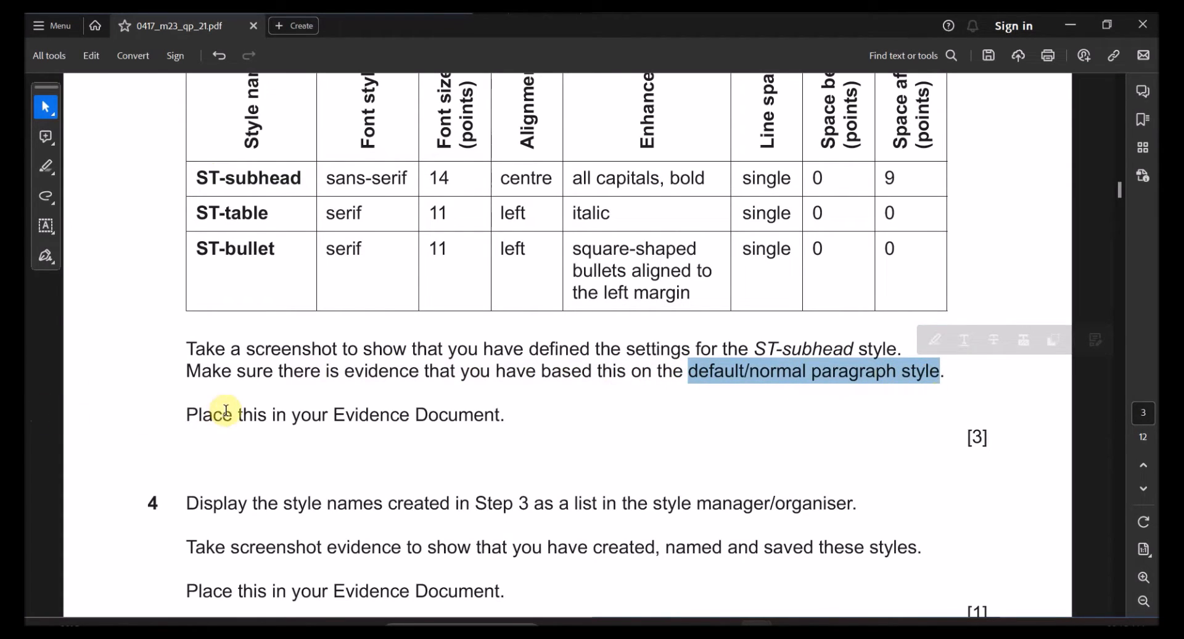
# Switch to stemnews in Word, apply ST-subhead to the "Integrated STEM for all" line and open the style's settings, keeping it based on Normal
pyautogui.hotkey('alt', 'Tab')
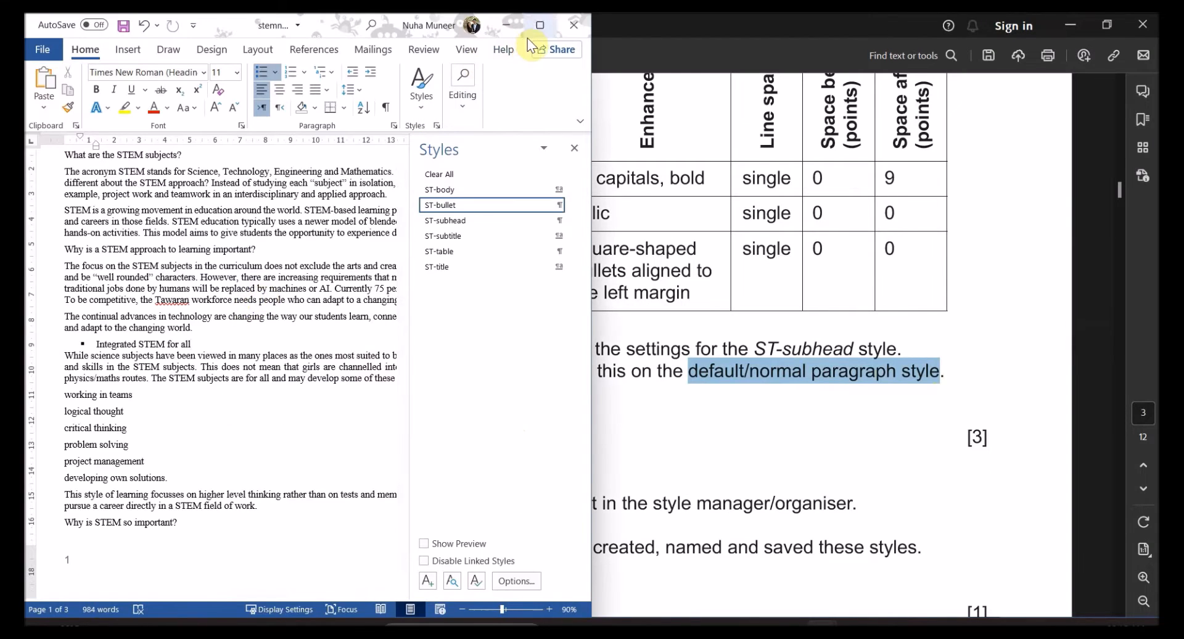
pyautogui.click(536, 17)
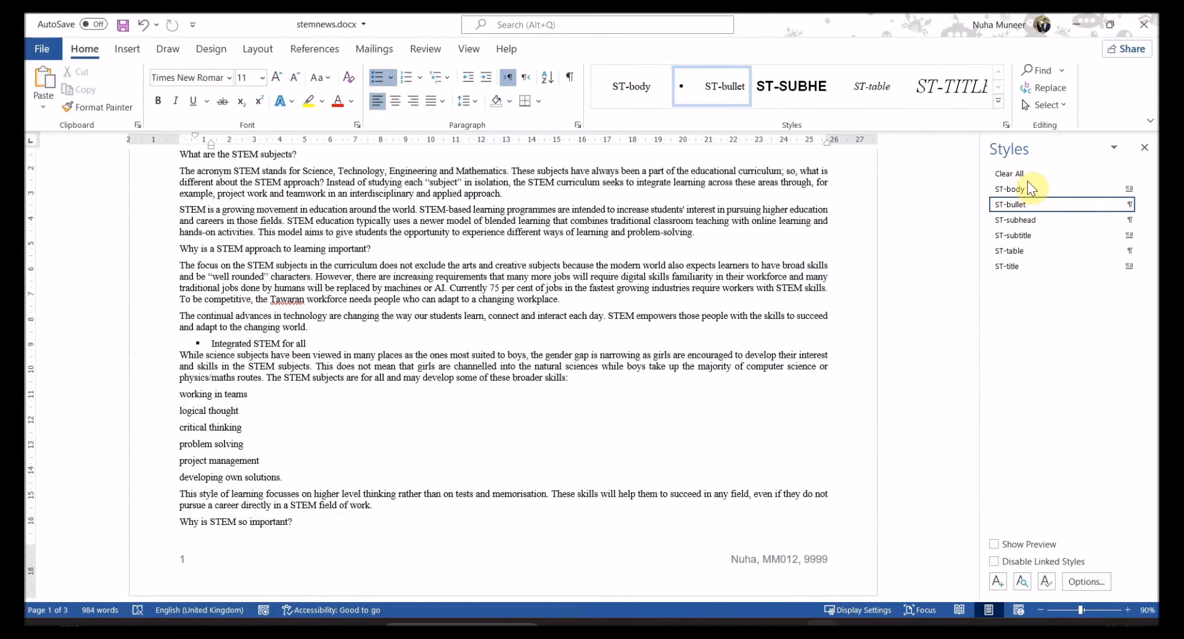
pyautogui.click(1022, 220)
pyautogui.rightClick(1020, 221)
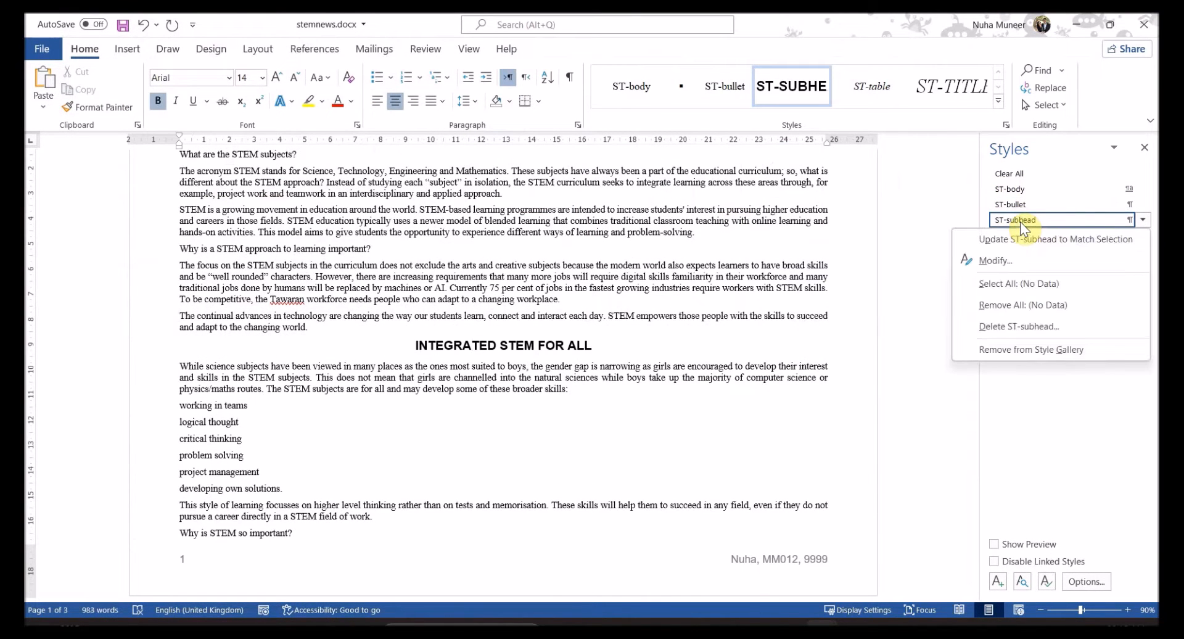
pyautogui.click(995, 260)
pyautogui.moveTo(371, 131); pyautogui.dragTo(551, 128)
pyautogui.click(506, 200)
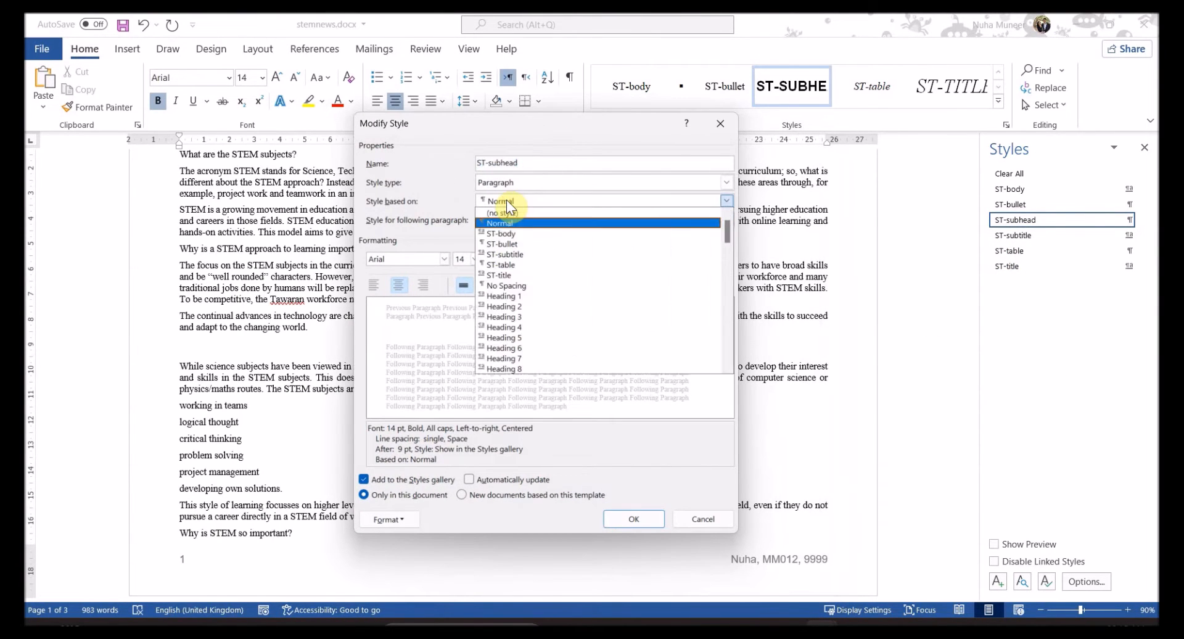
pyautogui.click(506, 200)
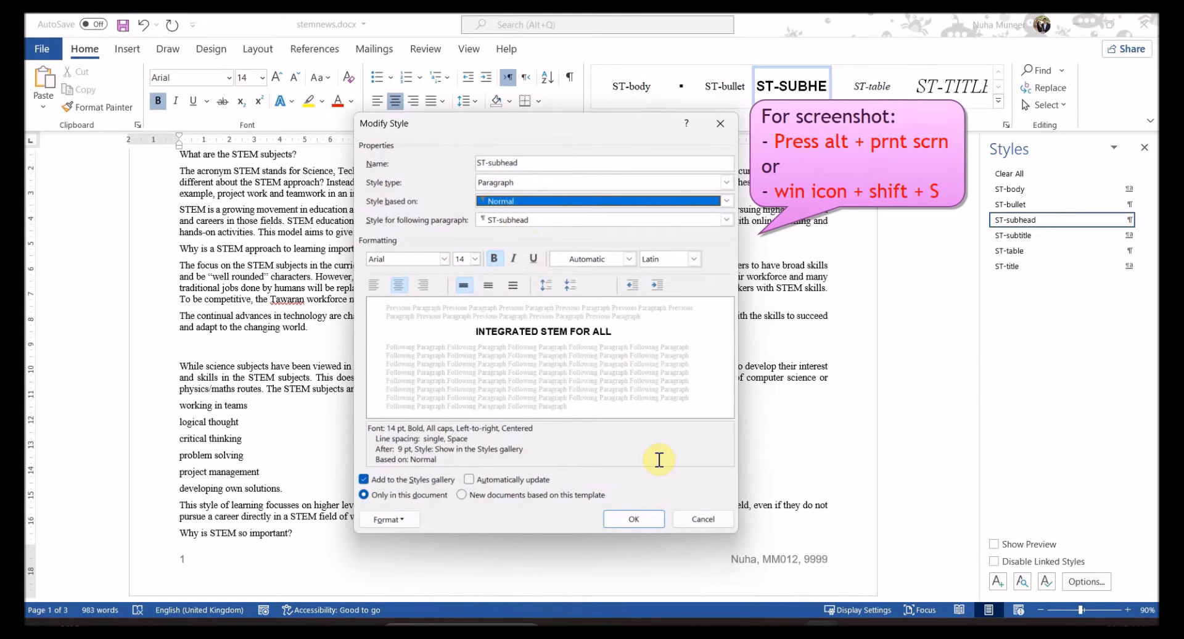
# Take a screenshot of the whole Modify Style dialog showing the ST-subhead settings and close the dialog without changes
pyautogui.press('super+shift+s')
pyautogui.moveTo(354, 112); pyautogui.dragTo(734, 531)
pyautogui.click(718, 517)
# Switch to the Evidence Document and paste the ST-subhead screenshot under "Step 3 – EVIDENCE 2:"
pyautogui.hotkey('alt', 'Tab')
pyautogui.scroll(15, 571, 256)
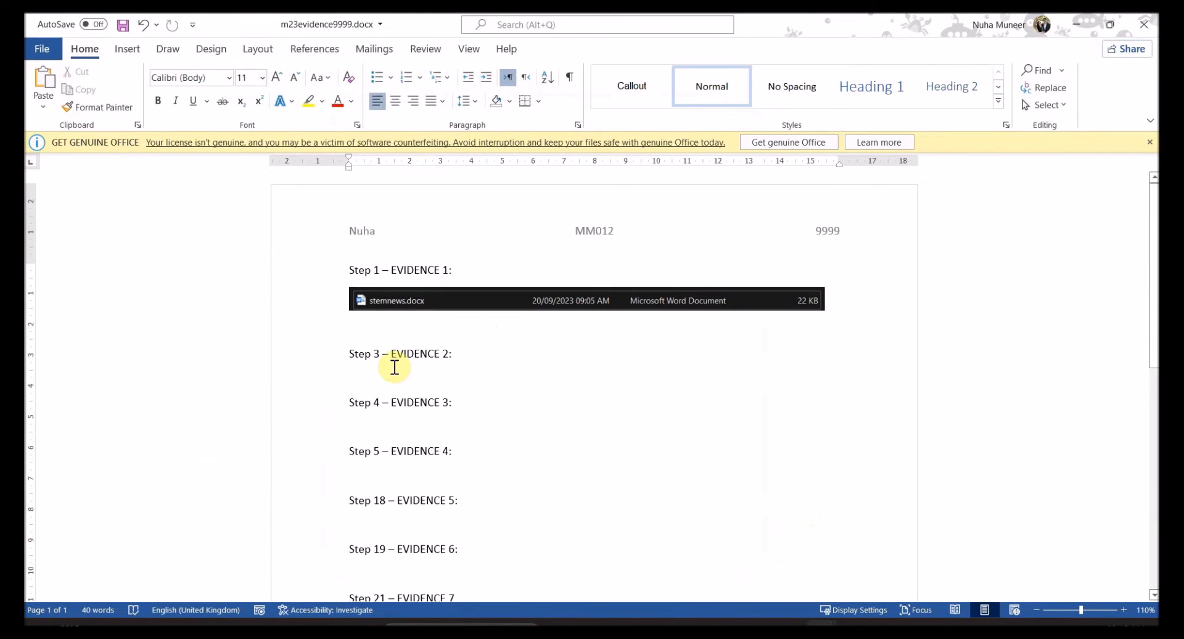
pyautogui.hotkey('ctrl', 'v')
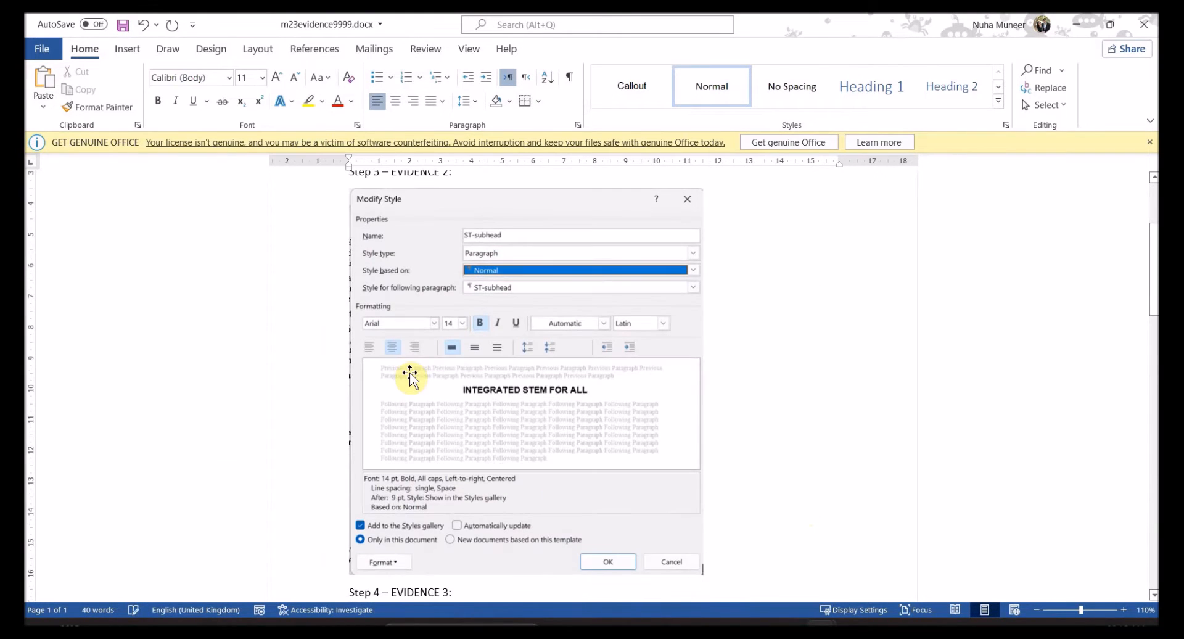
pyautogui.scroll(3, 410, 375)
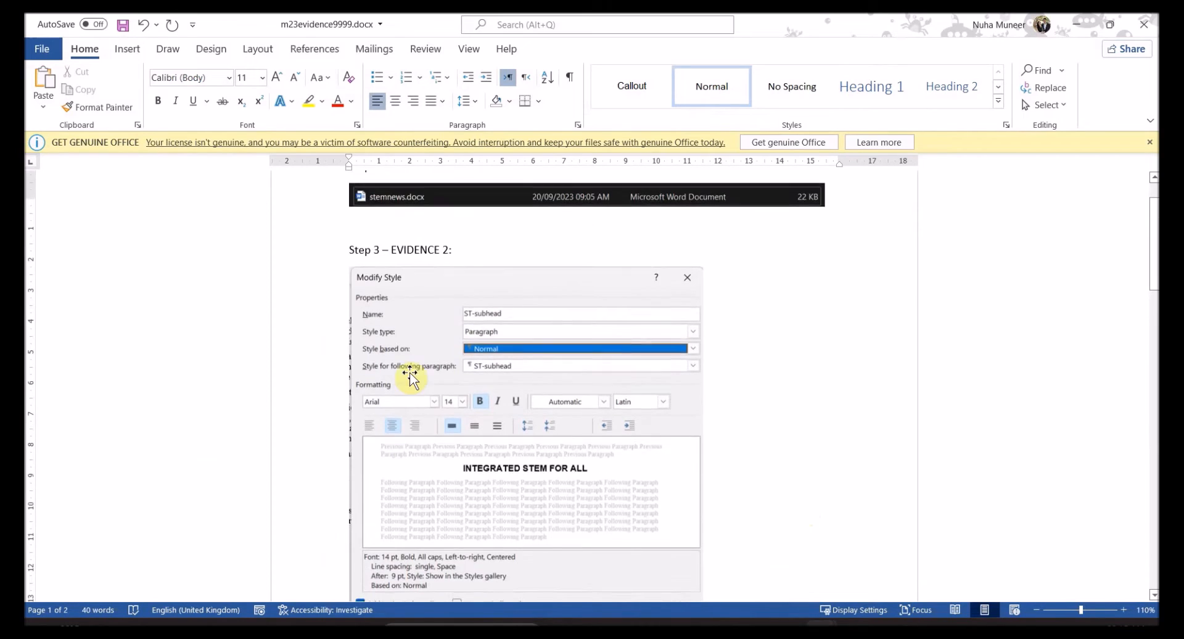
# Switch to the exam paper and examine question 4's instructions on listing the created styles and providing screenshot evidence
pyautogui.hotkey('alt', 'Tab')
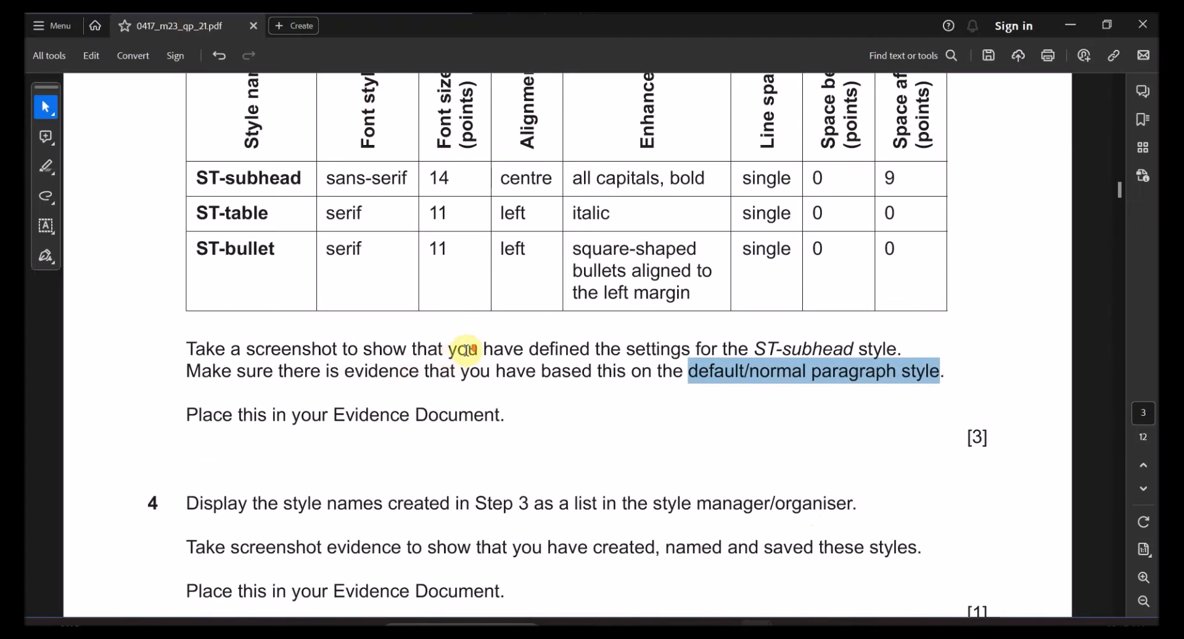
pyautogui.scroll(-4, 383, 370)
pyautogui.moveTo(181, 271); pyautogui.dragTo(455, 275)
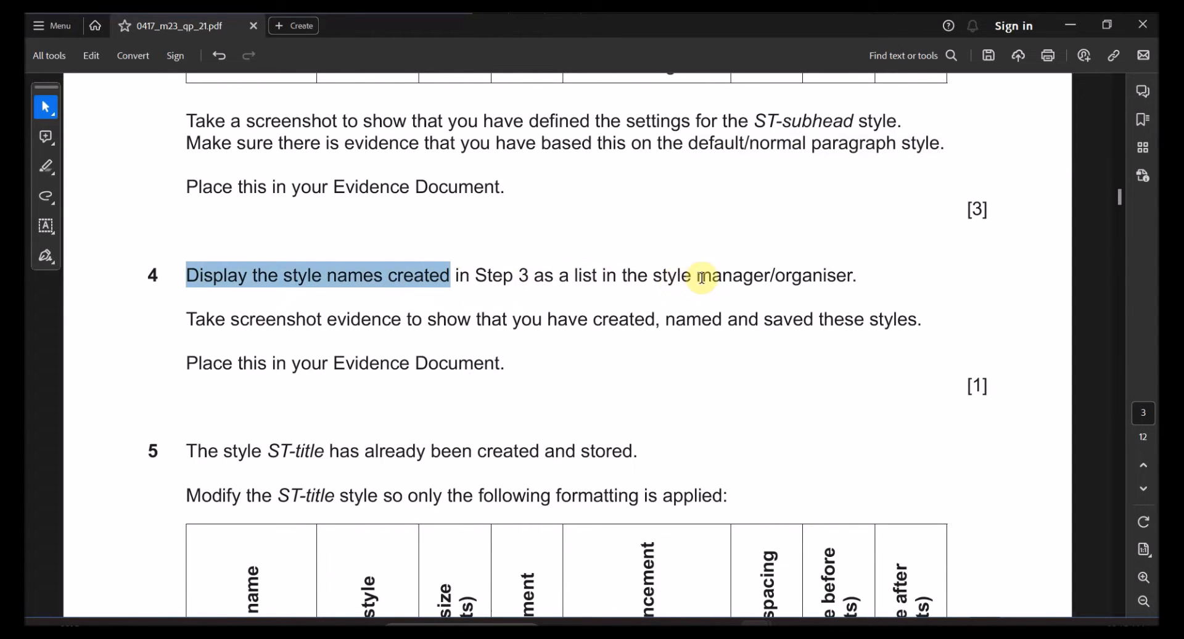
pyautogui.click(301, 286)
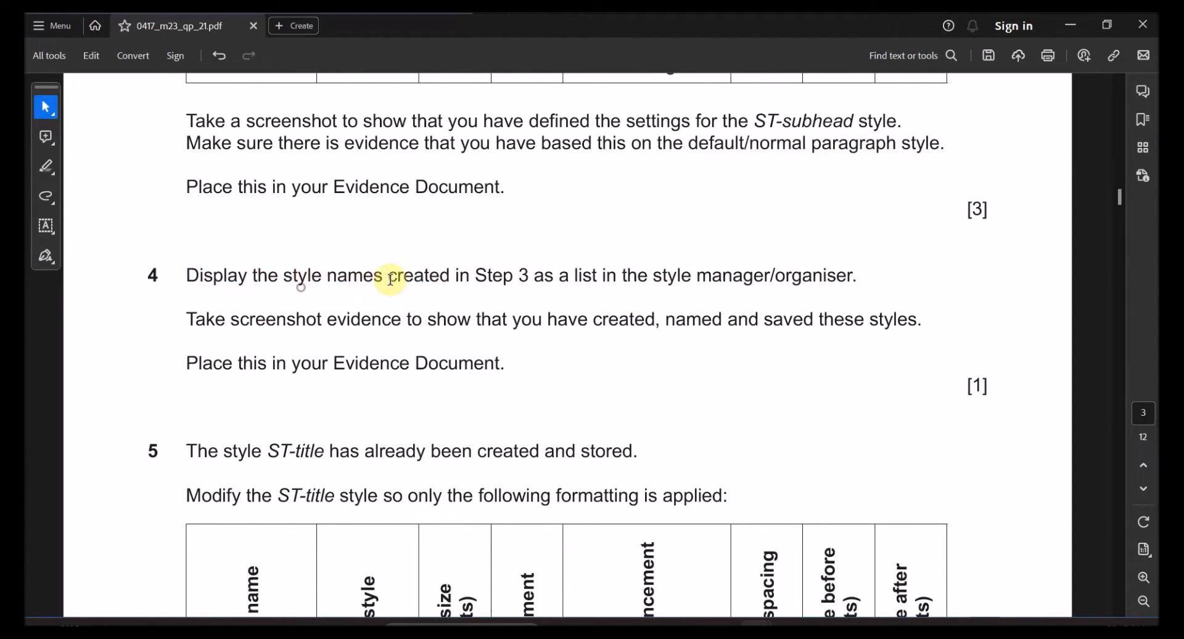
pyautogui.moveTo(285, 279); pyautogui.dragTo(530, 275)
pyautogui.scroll(3, 460, 245)
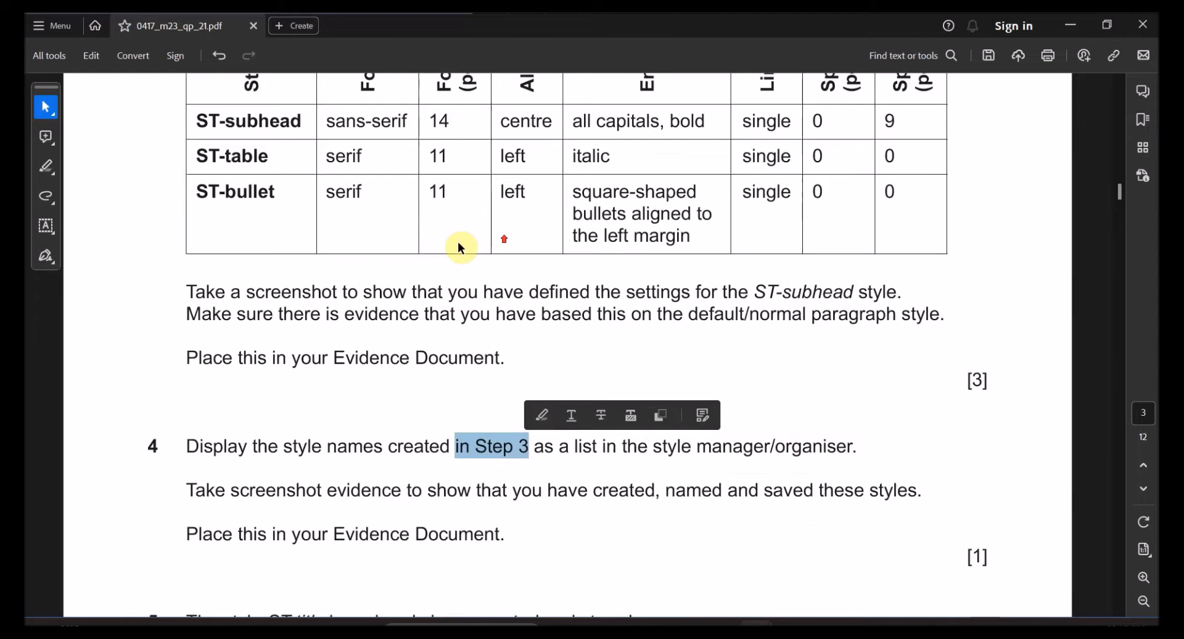
pyautogui.scroll(-2, 469, 247)
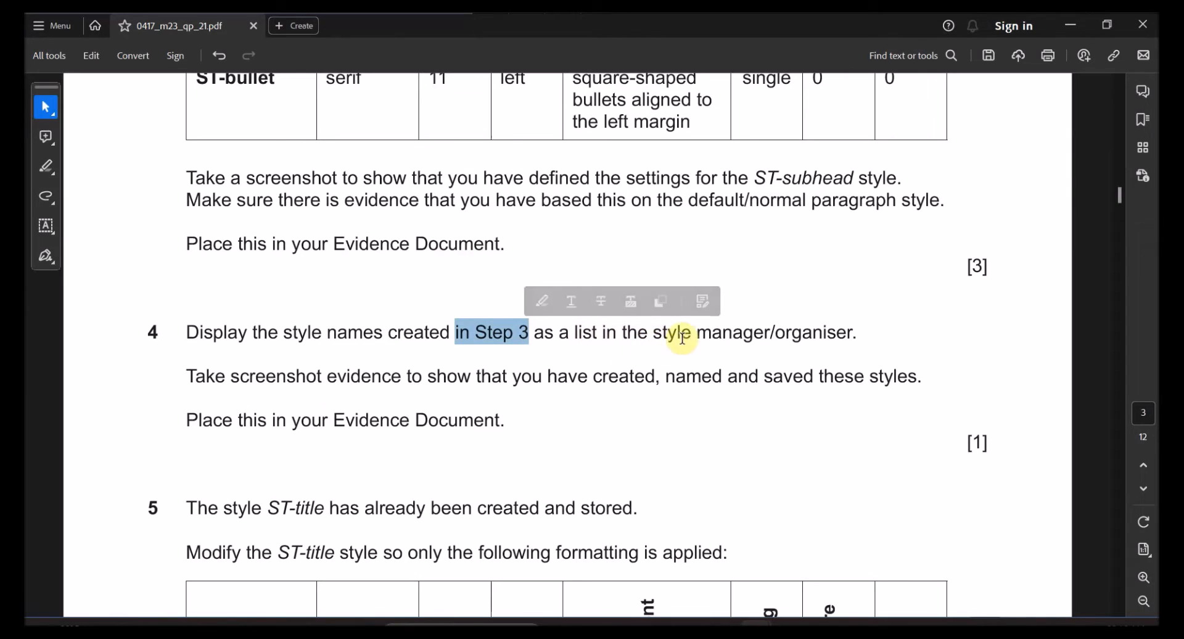
pyautogui.moveTo(231, 377); pyautogui.dragTo(395, 377)
pyautogui.moveTo(589, 378); pyautogui.dragTo(759, 385)
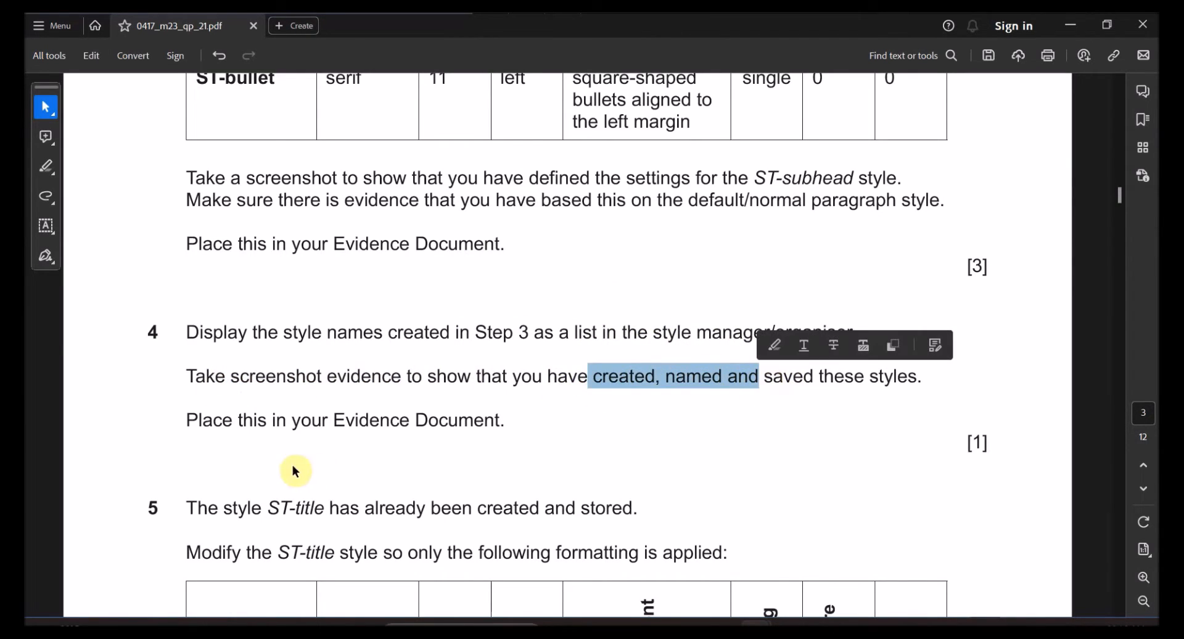
pyautogui.moveTo(186, 420); pyautogui.dragTo(433, 436)
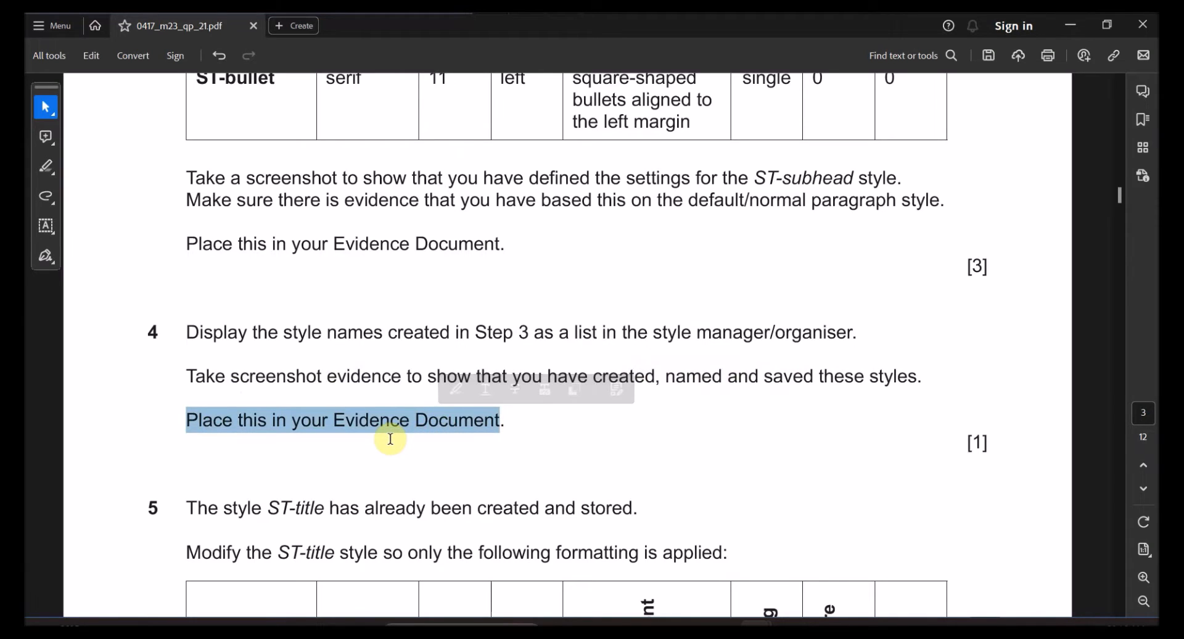
# Switch to stemnews in Word and take a screenshot of the Styles list showing the ST style names
pyautogui.hotkey('alt', 'Tab')
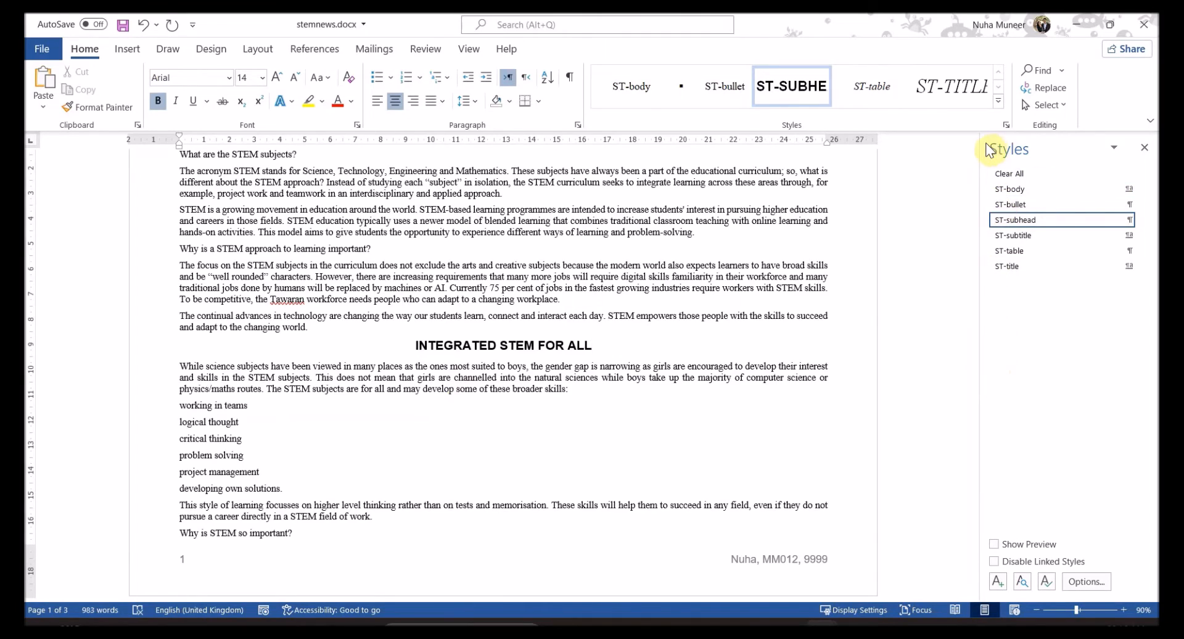
pyautogui.press('super+shift+s')
pyautogui.moveTo(978, 129); pyautogui.dragTo(1155, 317)
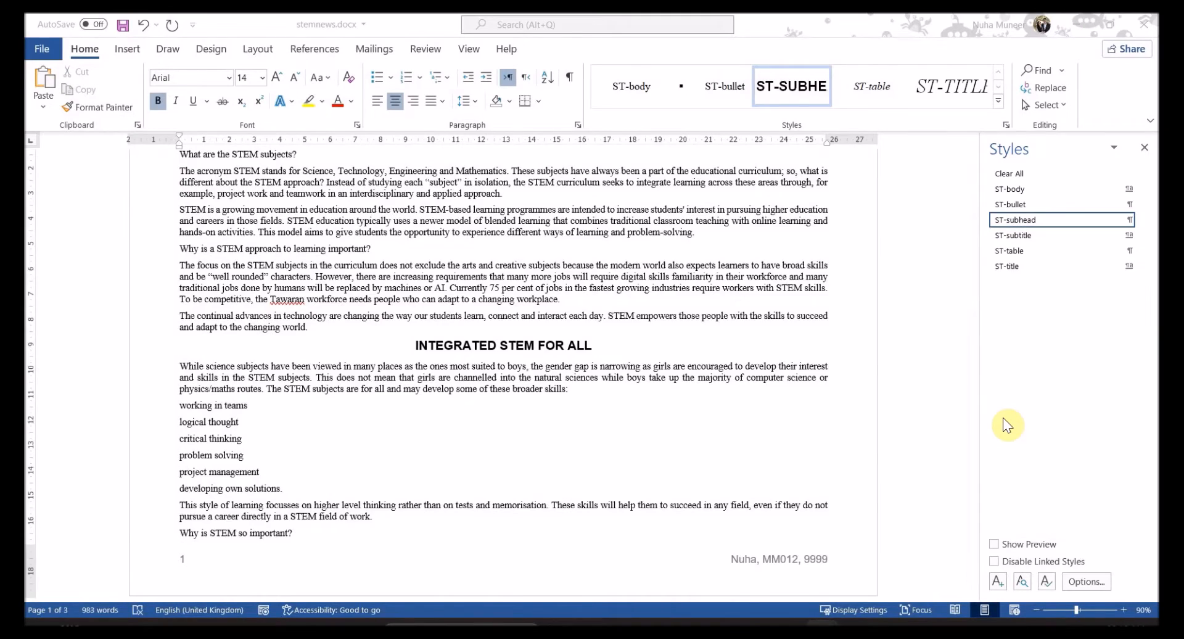
# Switch to the Evidence Document and paste the style list screenshot under "Step 4 – EVIDENCE 3:"
pyautogui.hotkey('alt', 'Tab')
pyautogui.scroll(-5, 743, 425)
pyautogui.click(432, 317)
pyautogui.hotkey('ctrl', 'v')
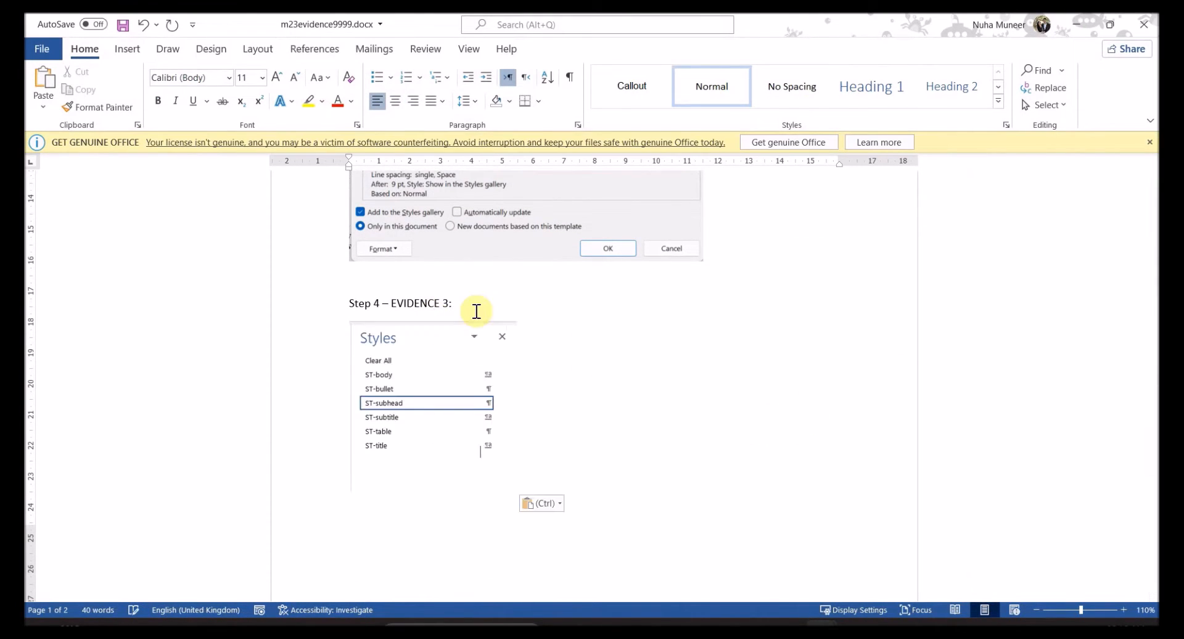
# Read question 5's ST-title requirements in the exam paper, switch to stemnews and open the ST-title style for modification
pyautogui.hotkey('alt', 'Tab')
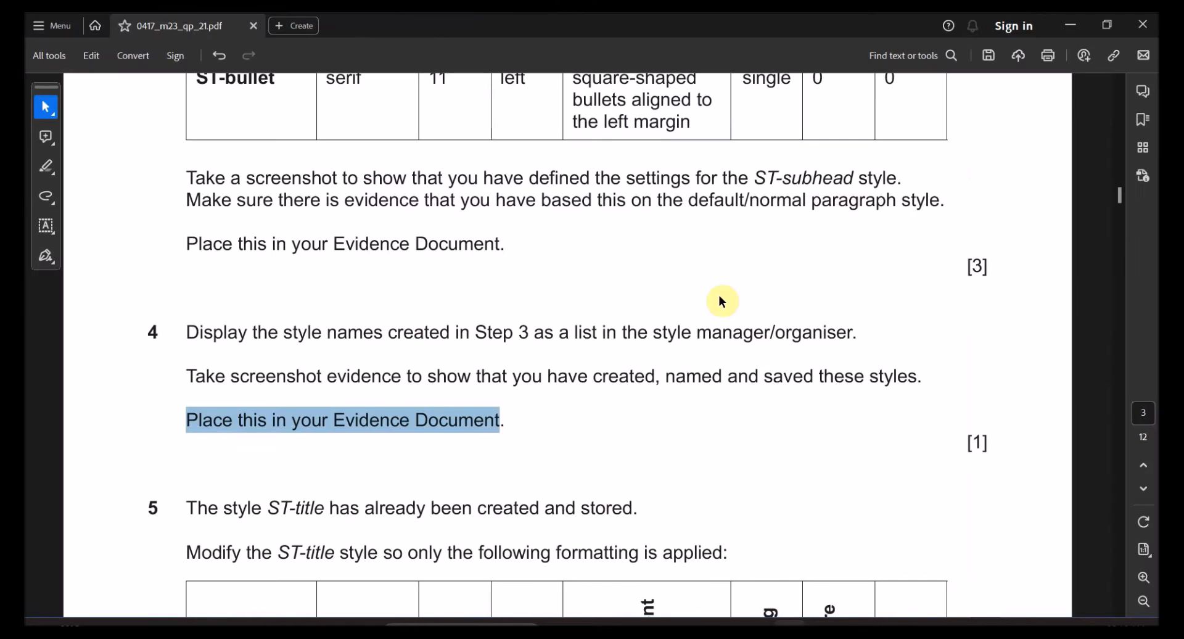
pyautogui.scroll(-3, 317, 453)
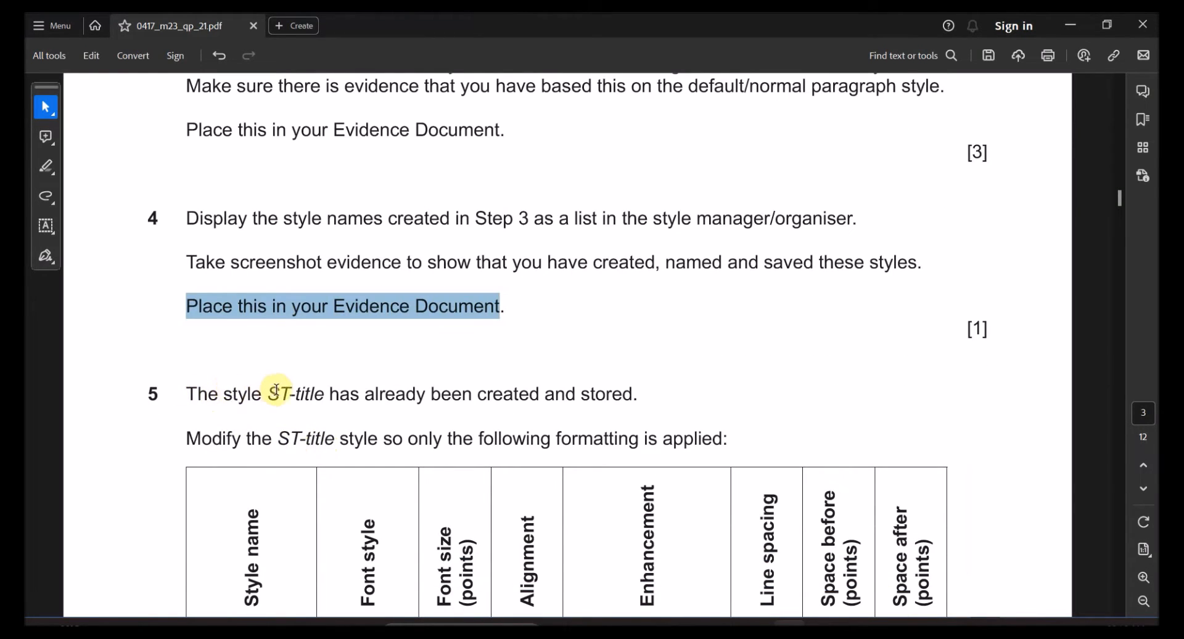
pyautogui.moveTo(275, 390); pyautogui.dragTo(590, 404)
pyautogui.scroll(-5, 589, 402)
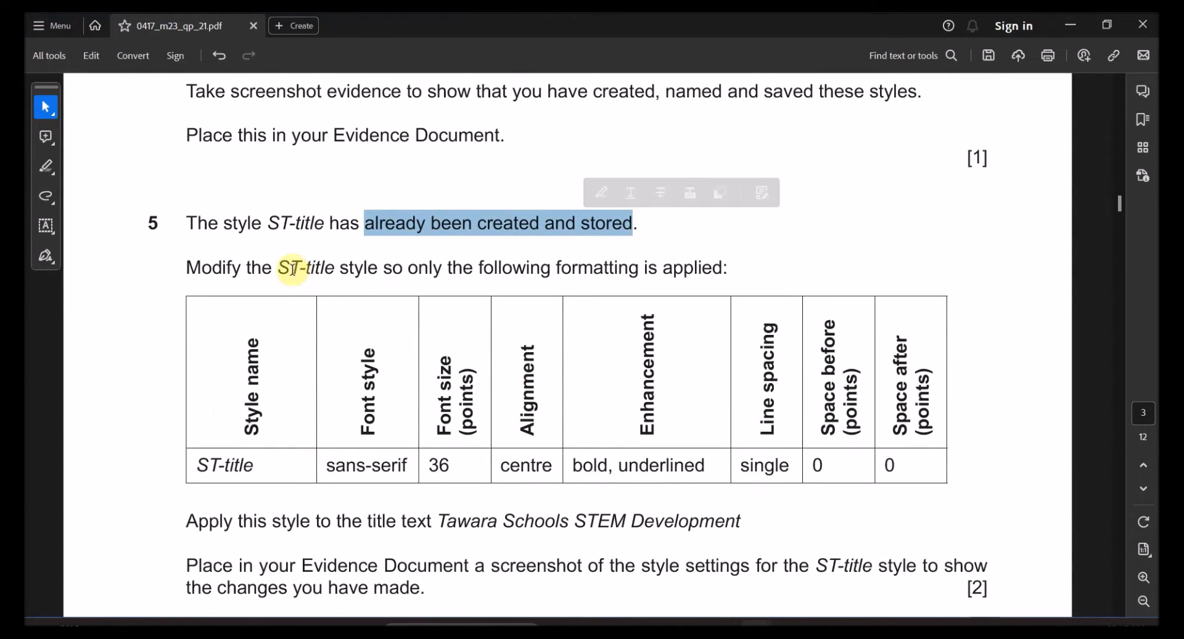
pyautogui.moveTo(278, 268); pyautogui.dragTo(320, 268)
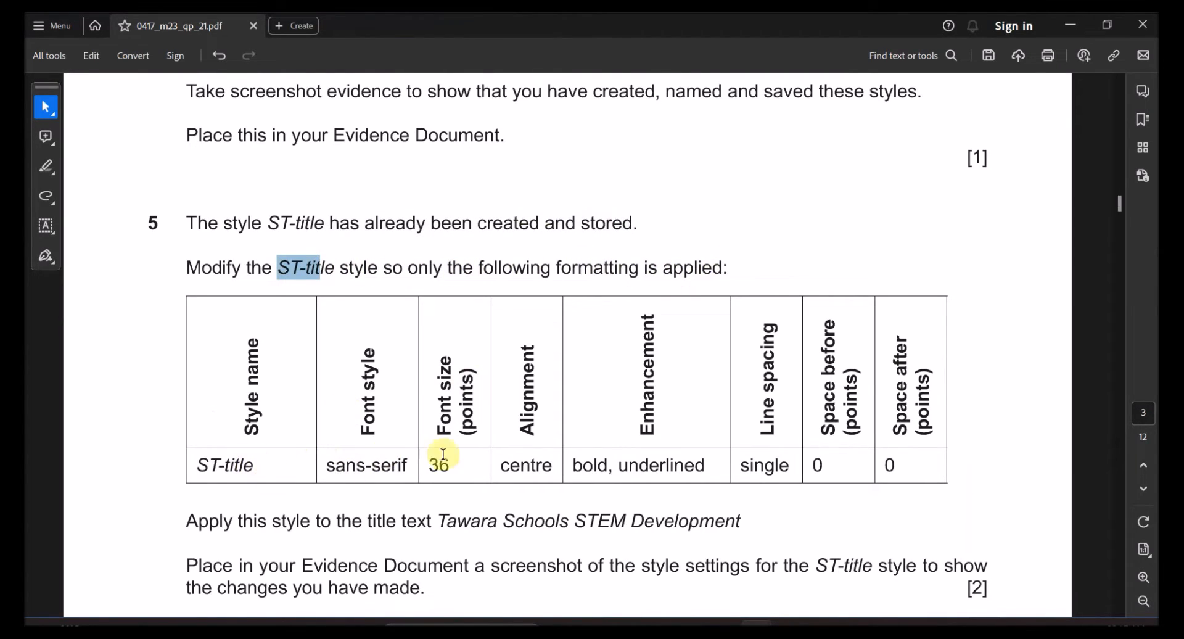
pyautogui.hotkey('alt', 'Tab')
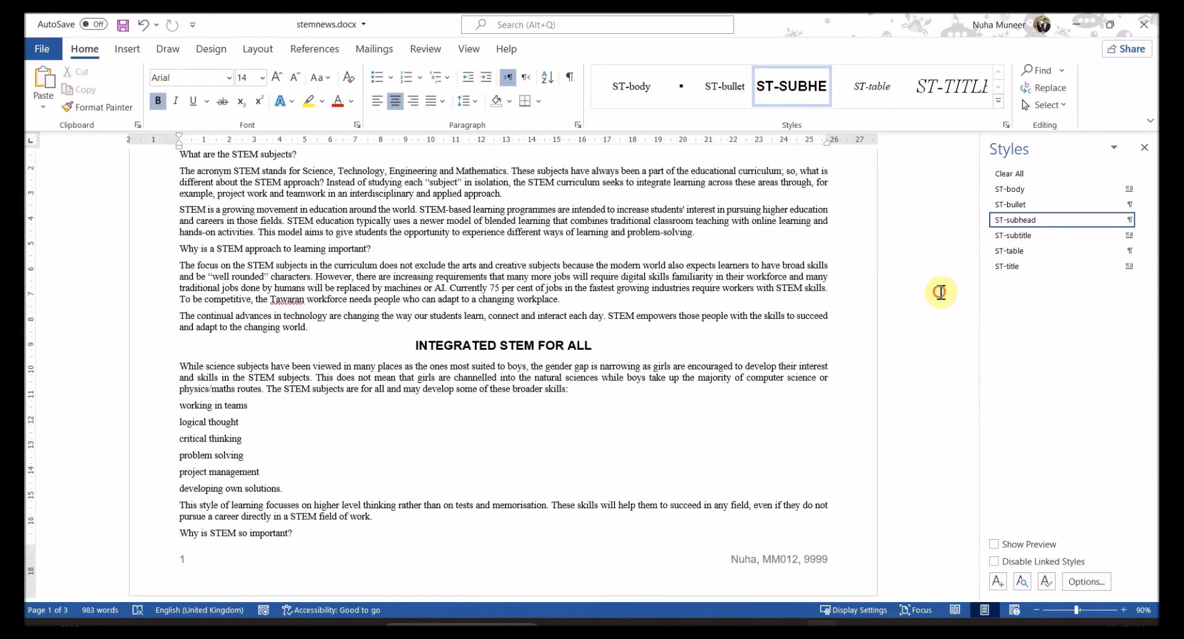
pyautogui.click(1009, 267)
pyautogui.rightClick(1011, 272)
pyautogui.click(1017, 298)
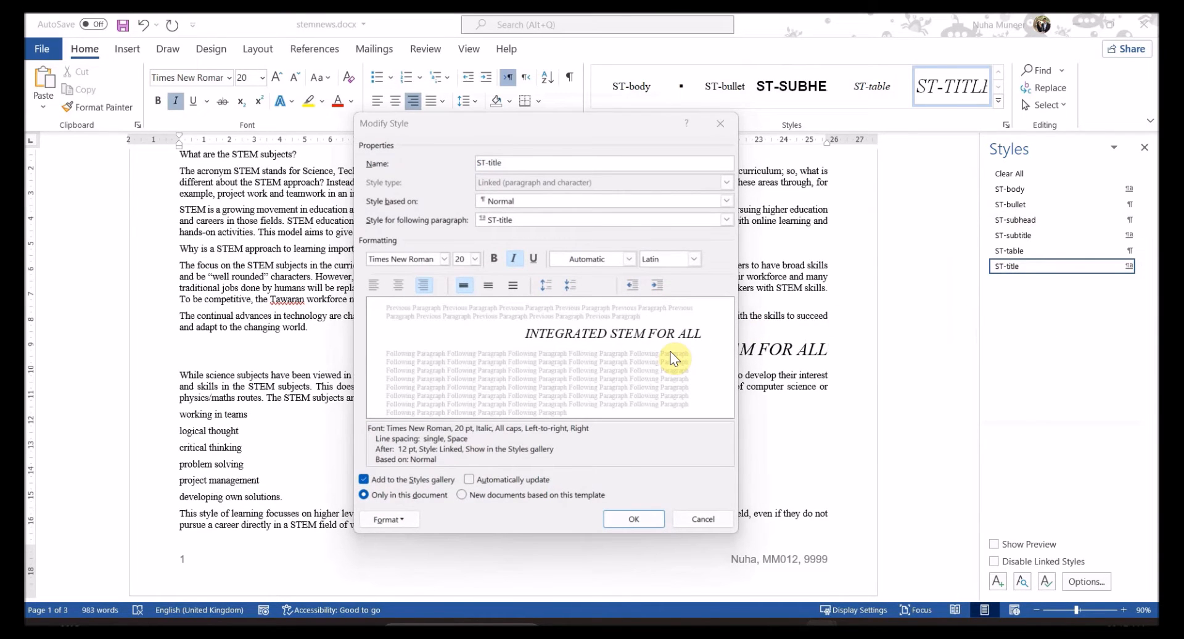
# Check the required font in the exam paper and set the ST-title style to Arial, 36 points
pyautogui.hotkey('alt', 'Tab')
pyautogui.hotkey('alt', 'Tab')
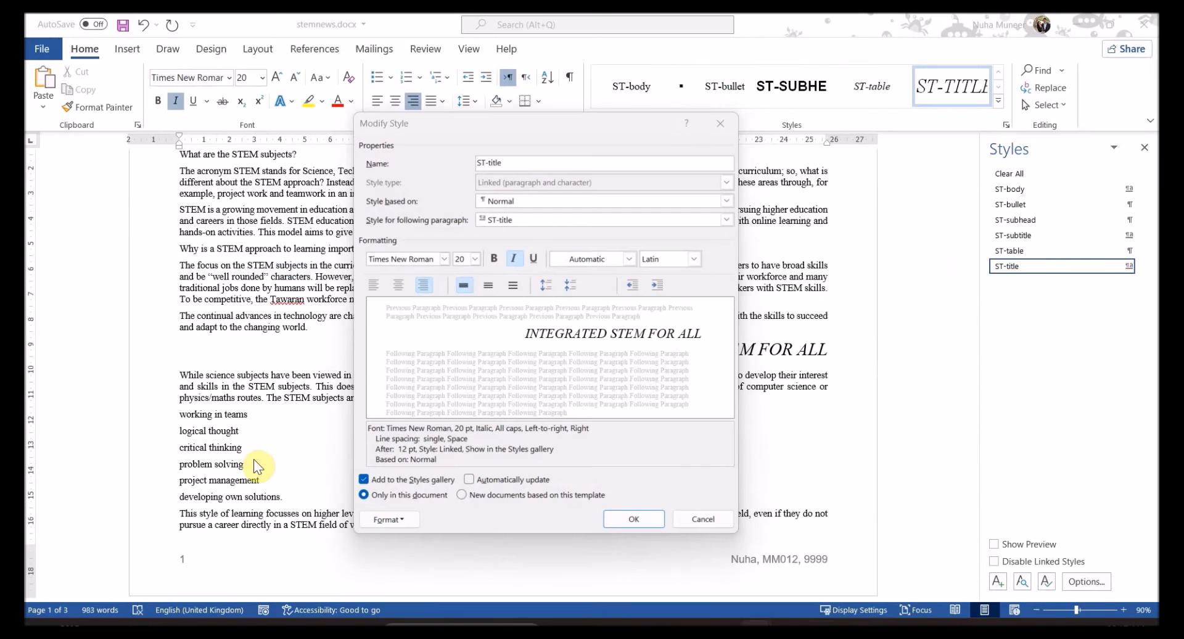
pyautogui.hotkey('alt', 'Tab')
pyautogui.moveTo(409, 466); pyautogui.dragTo(335, 466)
pyautogui.hotkey('alt', 'Tab')
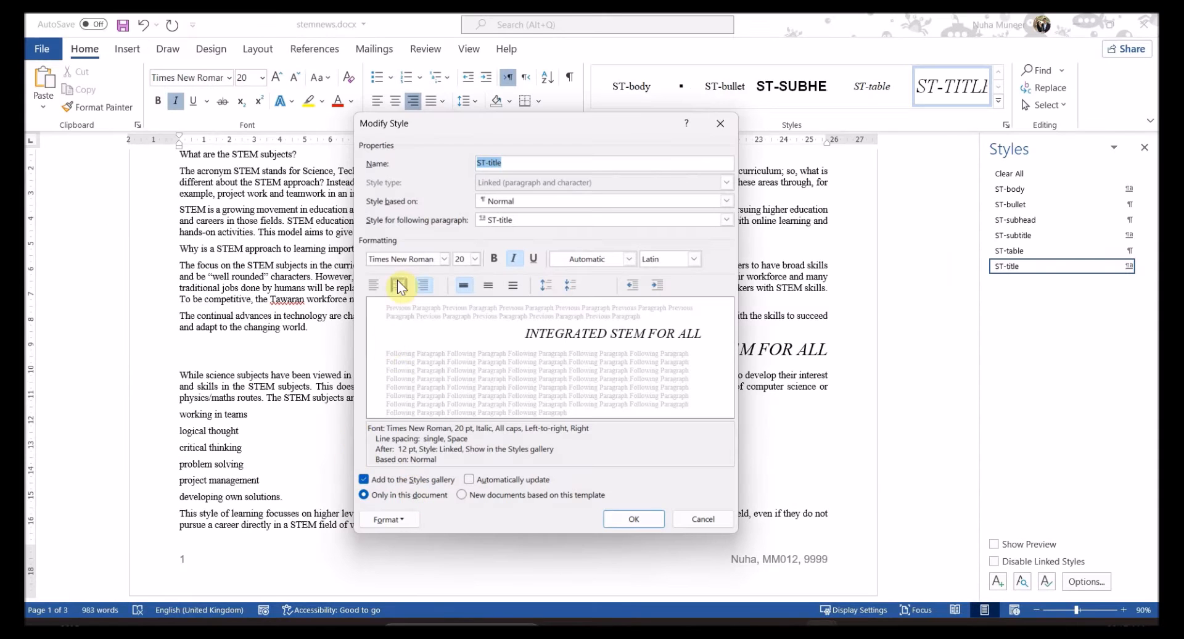
pyautogui.click(410, 255)
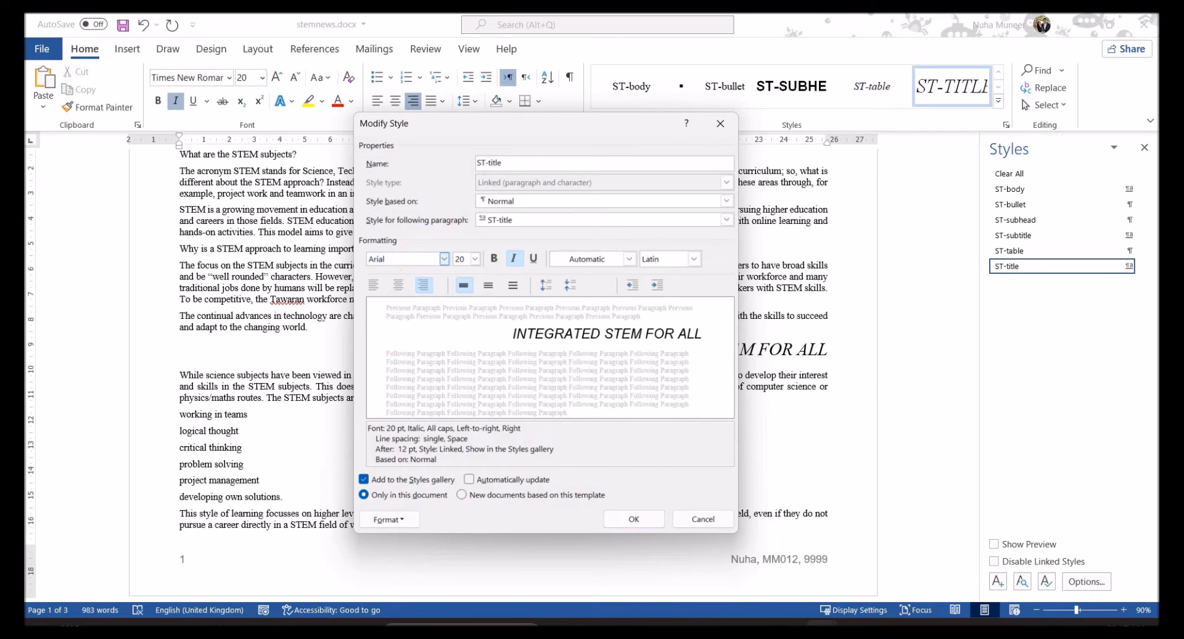
pyautogui.hotkey('alt', 'Tab')
pyautogui.click(443, 467)
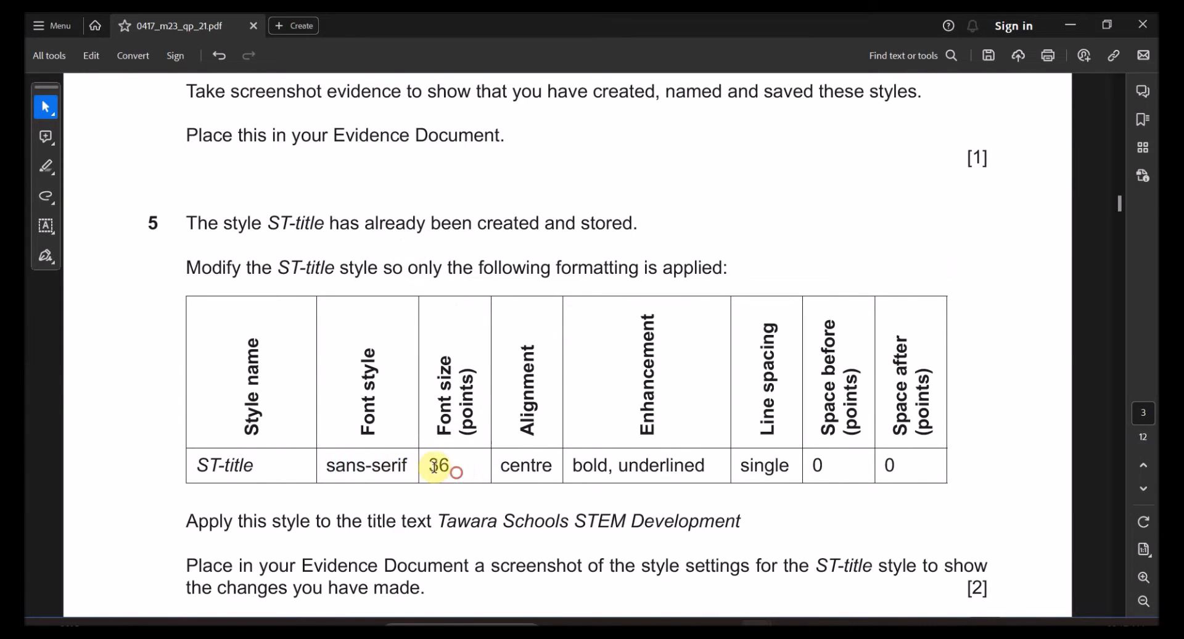
pyautogui.hotkey('alt', 'Tab')
pyautogui.write('36')
# Following the exam paper's table, centre the ST-title style, make it bold and underlined, and remove the italic
pyautogui.hotkey('alt', 'Tab')
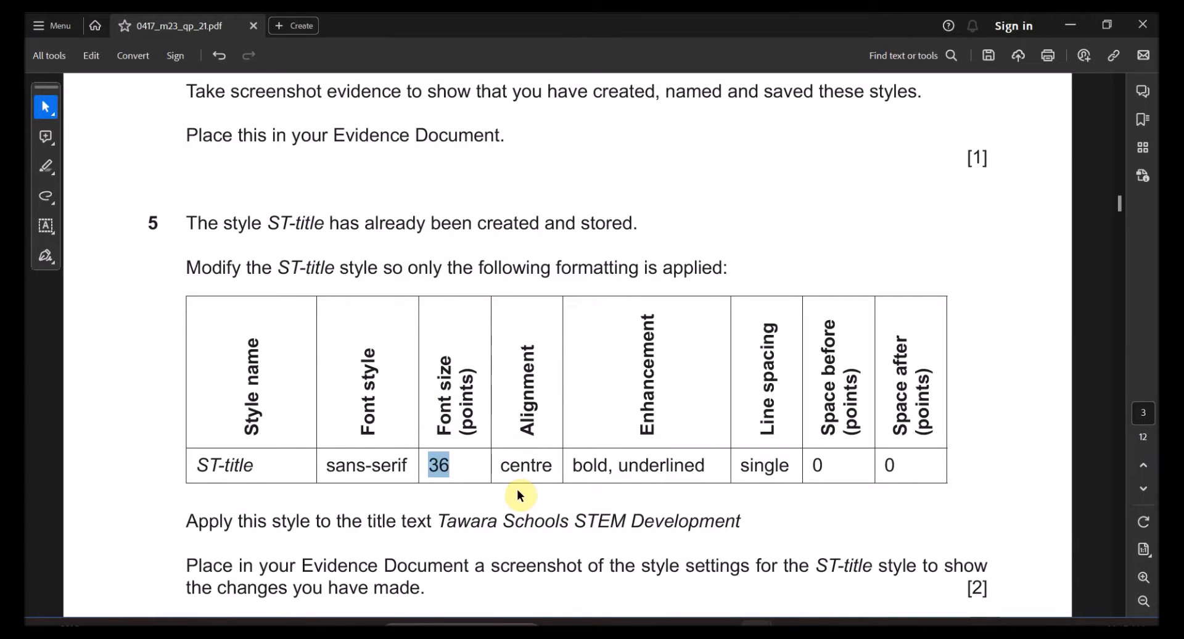
pyautogui.doubleClick(525, 468)
pyautogui.hotkey('alt', 'Tab')
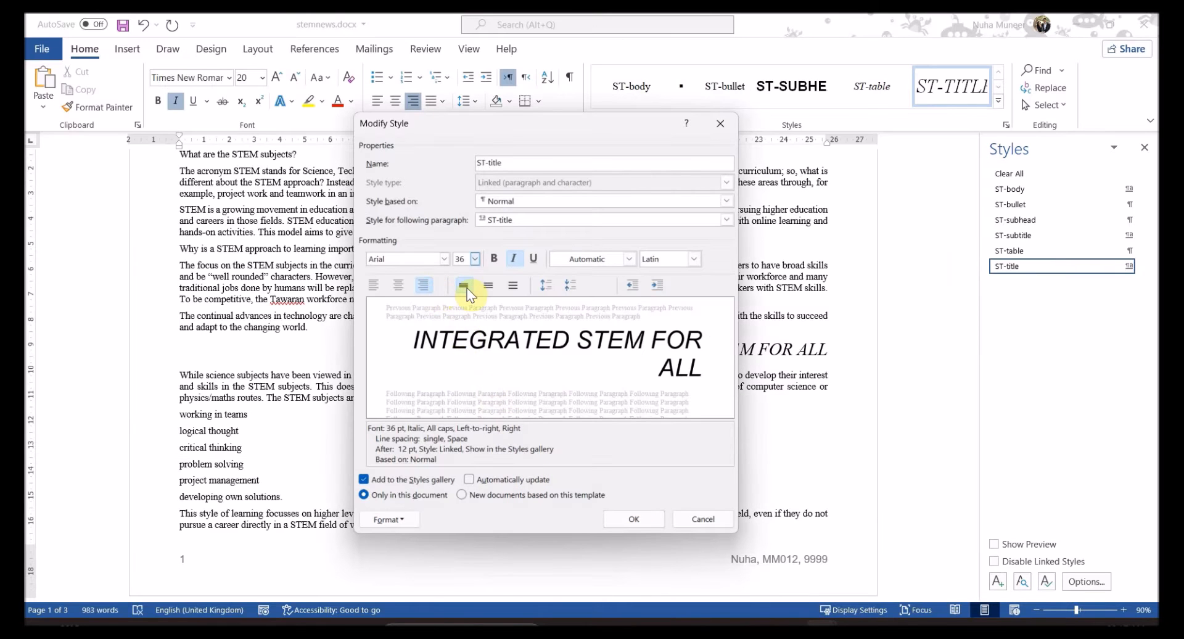
pyautogui.click(398, 283)
pyautogui.hotkey('alt', 'Tab')
pyautogui.moveTo(577, 467); pyautogui.dragTo(676, 474)
pyautogui.hotkey('alt', 'Tab')
pyautogui.click(494, 259)
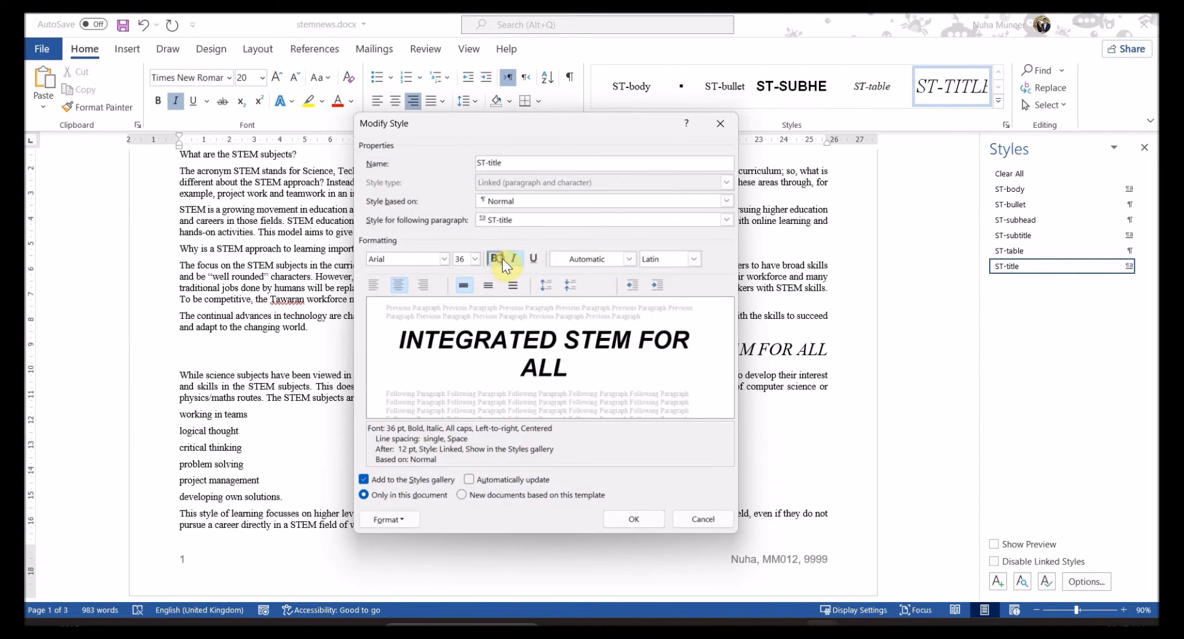
pyautogui.click(534, 258)
pyautogui.click(515, 259)
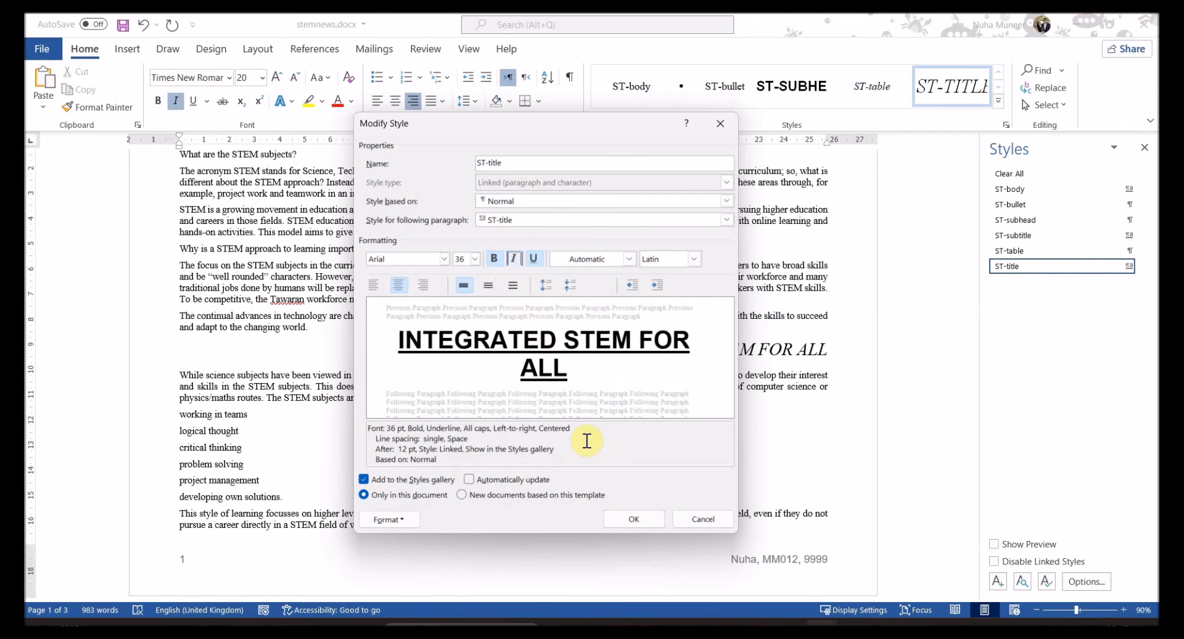
# Set ST-title's space after to 0 pt with single line spacing as the exam paper requires, and save the style changes
pyautogui.hotkey('alt', 'Tab')
pyautogui.doubleClick(762, 471)
pyautogui.moveTo(810, 464); pyautogui.dragTo(898, 464)
pyautogui.hotkey('alt', 'Tab')
pyautogui.click(388, 519)
pyautogui.click(418, 377)
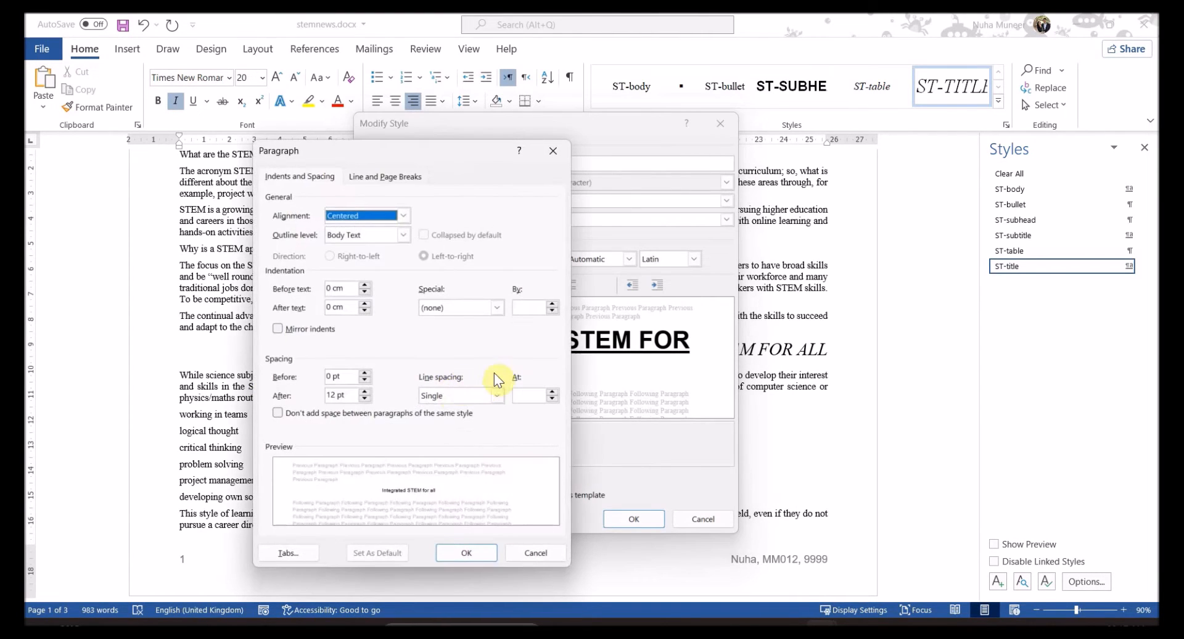
pyautogui.click(439, 395)
pyautogui.click(365, 399)
pyautogui.click(365, 399)
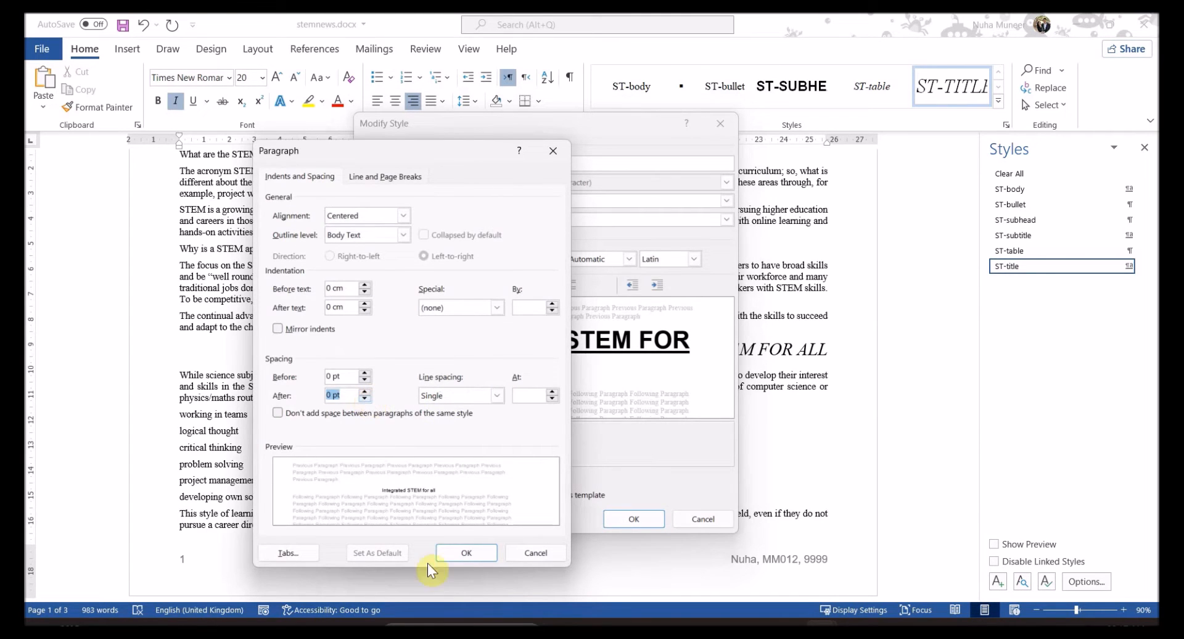
pyautogui.click(457, 553)
pyautogui.click(633, 519)
# Check question 5's title text in the exam paper and search stemnews for "Tawara Schools STEM Development"
pyautogui.hotkey('alt', 'Tab')
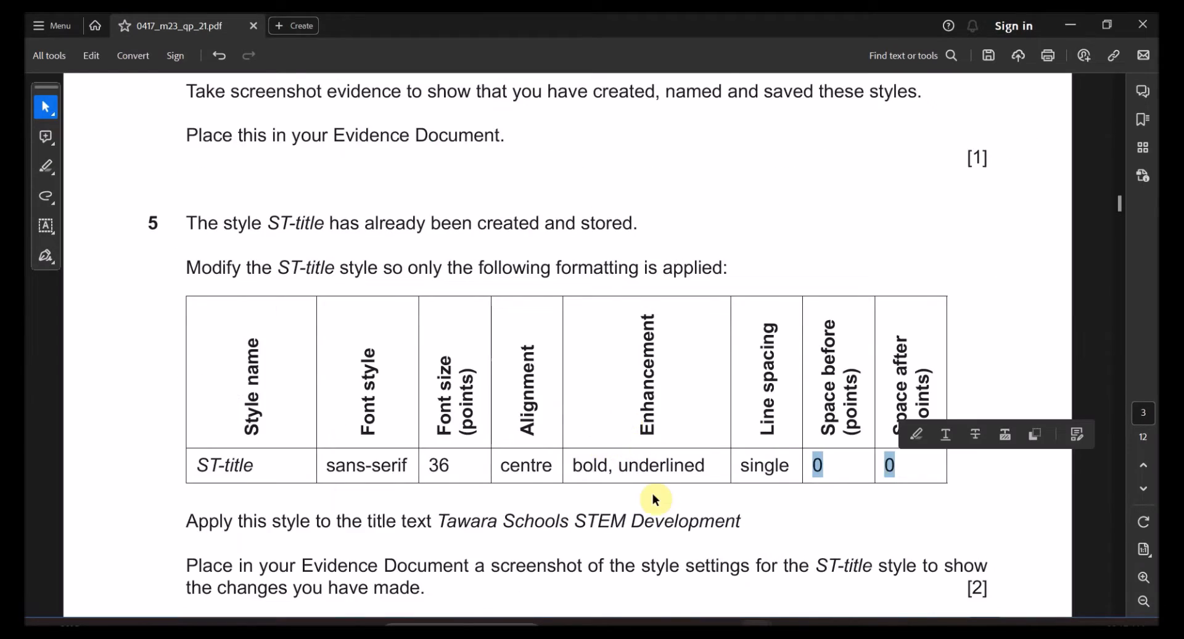
pyautogui.scroll(-3, 391, 481)
pyautogui.moveTo(266, 407); pyautogui.dragTo(741, 407)
pyautogui.click(567, 409)
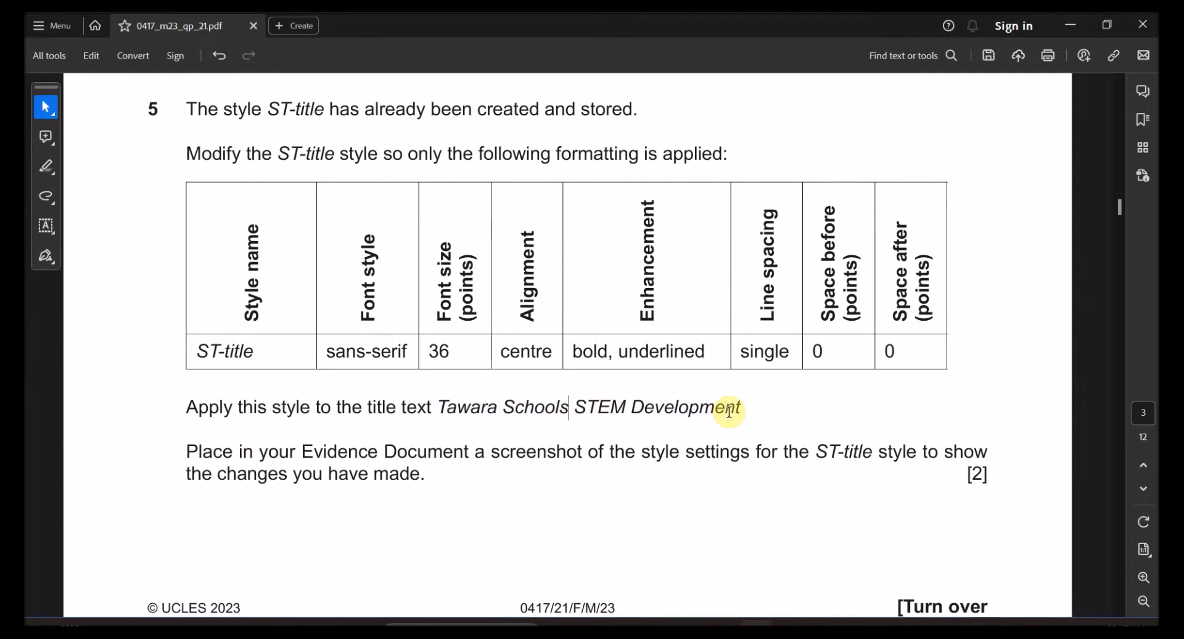
pyautogui.moveTo(741, 405); pyautogui.dragTo(485, 406)
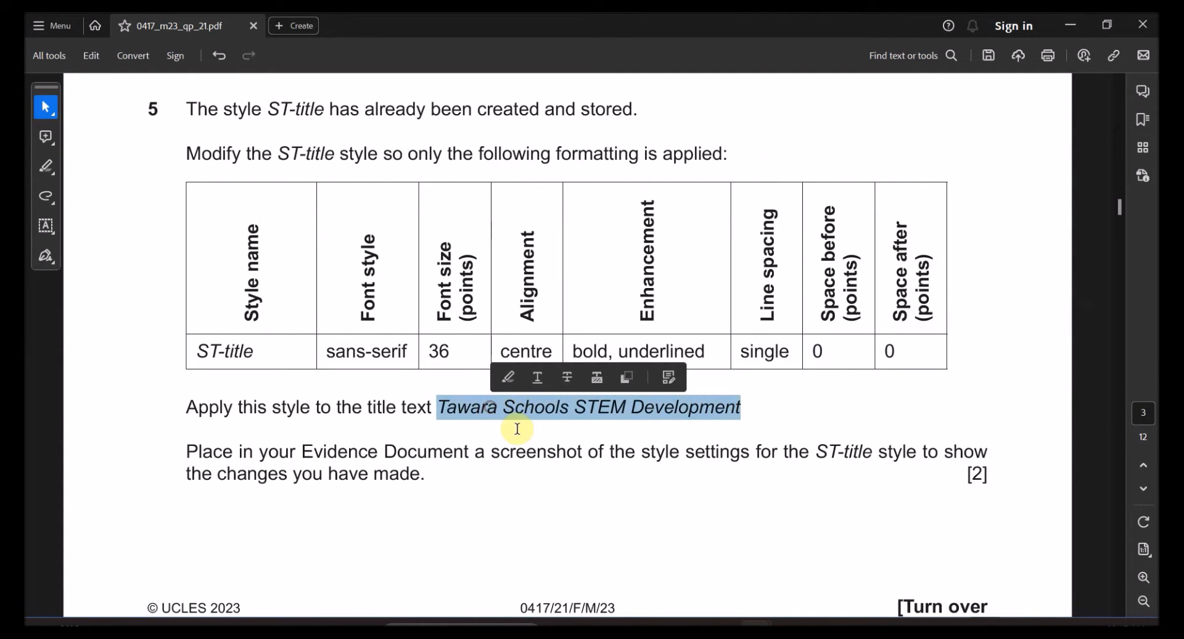
pyautogui.hotkey('alt', 'Tab')
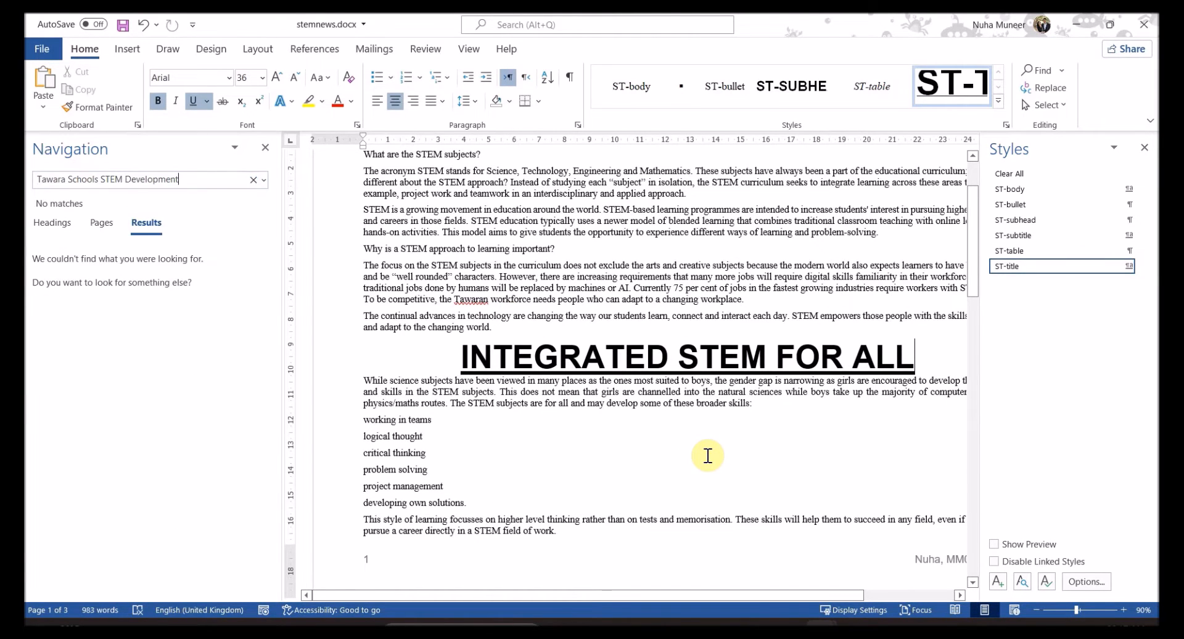
# Apply the ST-title style to the title "Tawara Schools STEM Development" in stemnews and close the search pane
pyautogui.tripleClick(800, 232)
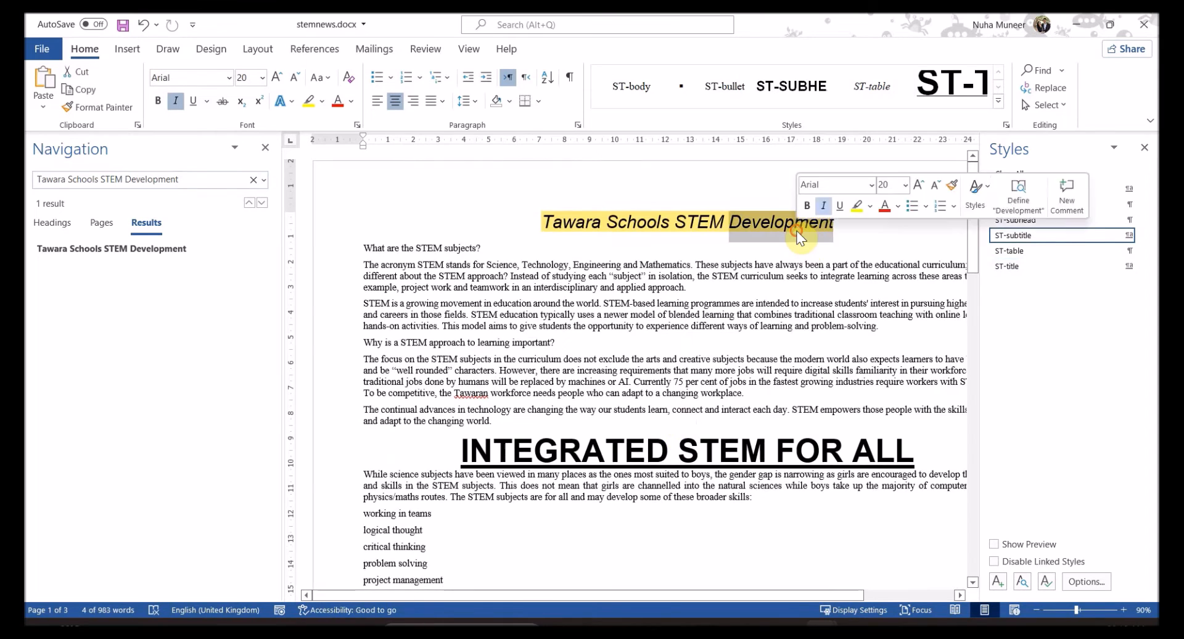
pyautogui.hotkey('alt', 'Tab')
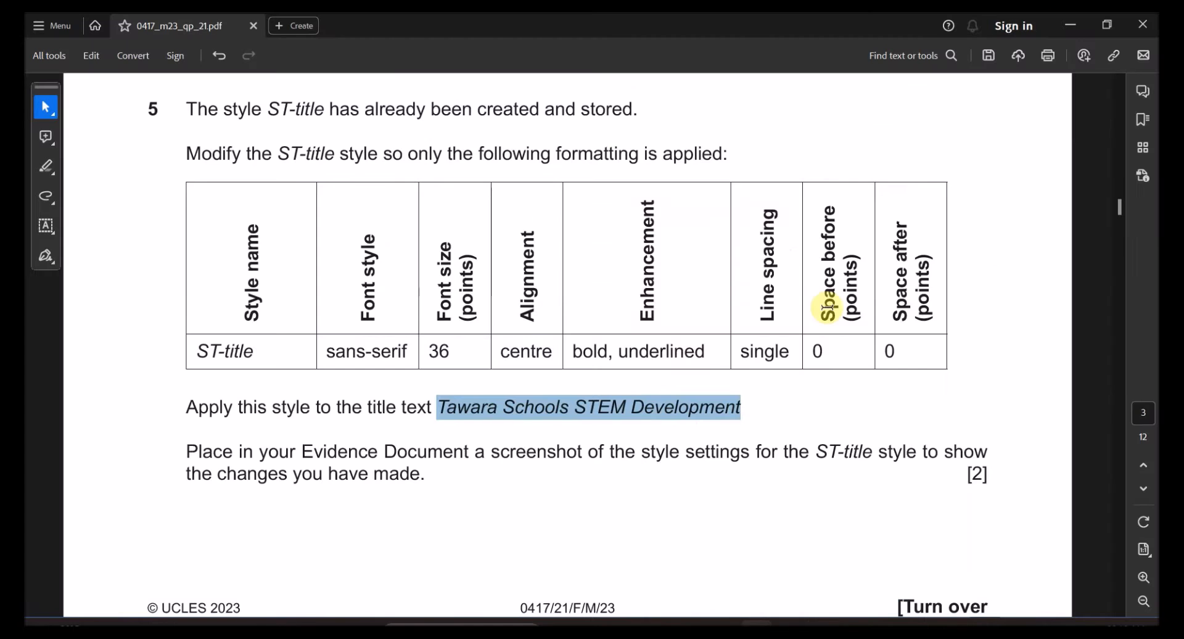
pyautogui.hotkey('alt', 'Tab')
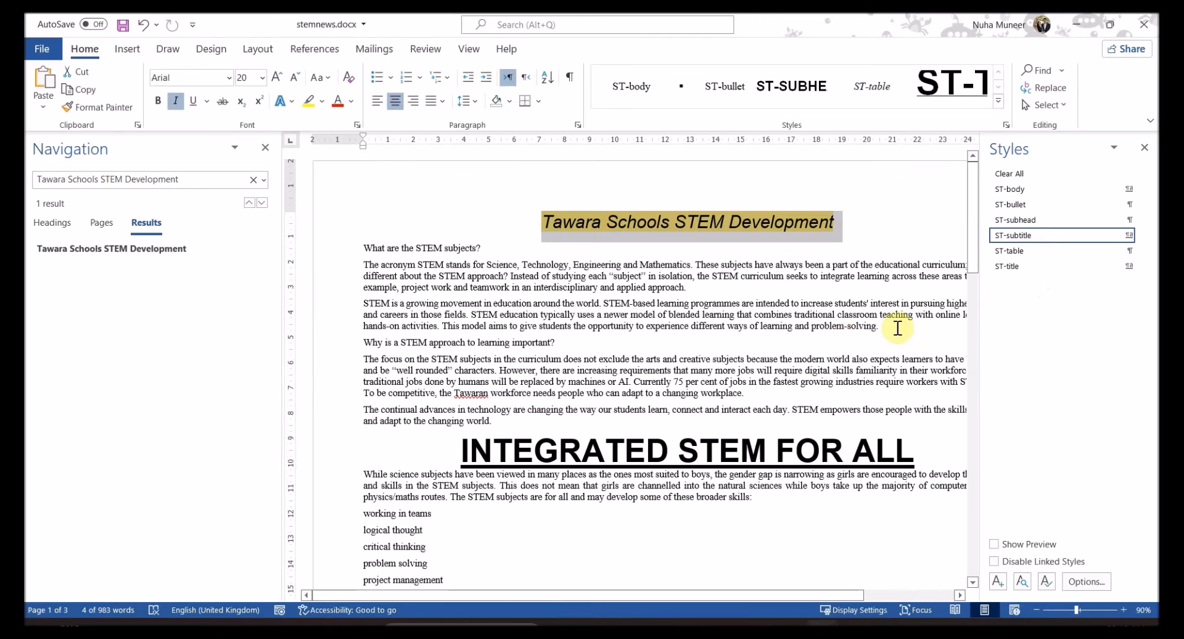
pyautogui.click(1012, 268)
pyautogui.click(761, 292)
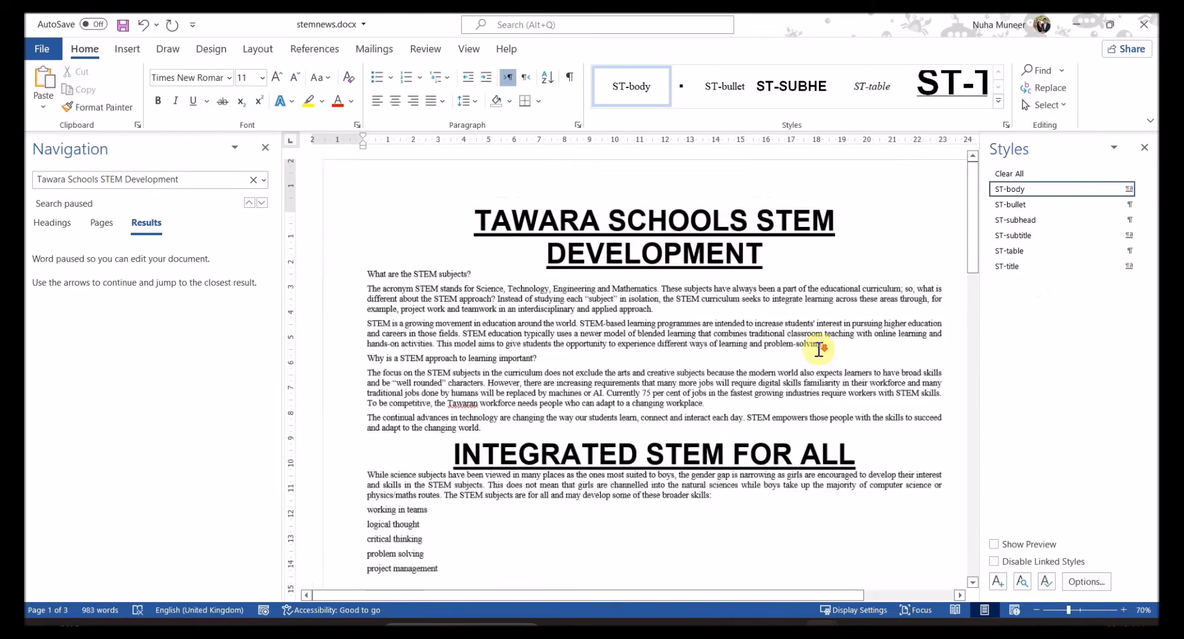
pyautogui.scroll(-3, 917, 177)
pyautogui.click(265, 147)
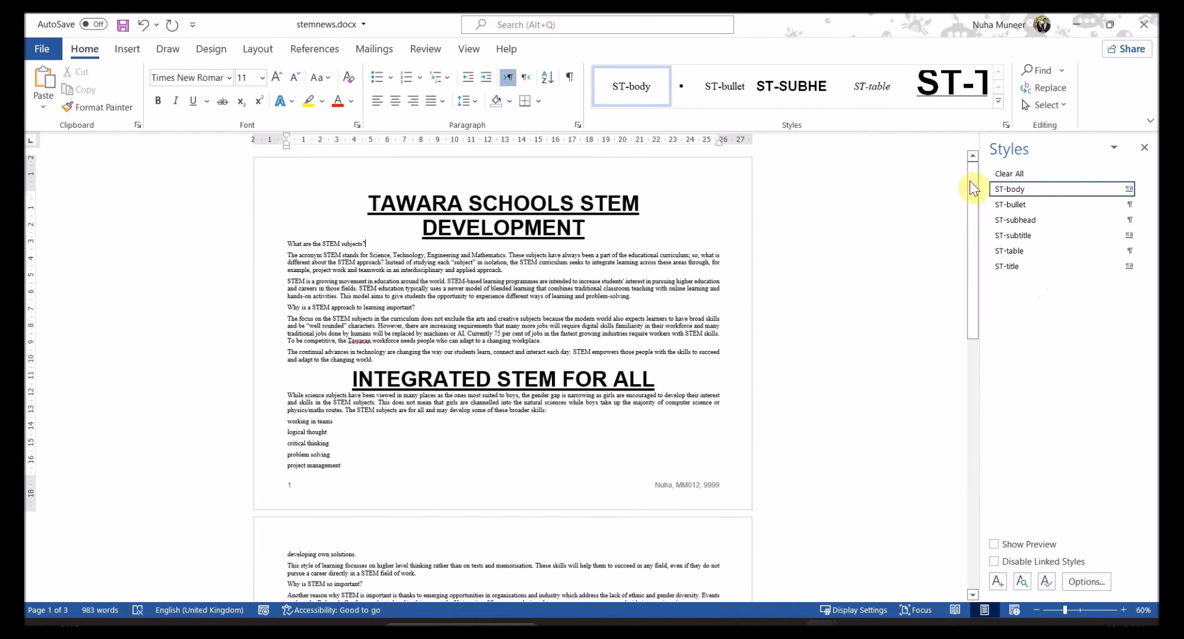
# Open m23stem.rtf from the source files folder and compare its "Integrated STEM for all" line with the same heading in stemnews
pyautogui.scroll(2, 601, 386)
pyautogui.moveTo(308, 447); pyautogui.dragTo(447, 452)
pyautogui.scroll(-2, 401, 512)
pyautogui.scroll(2, 403, 510)
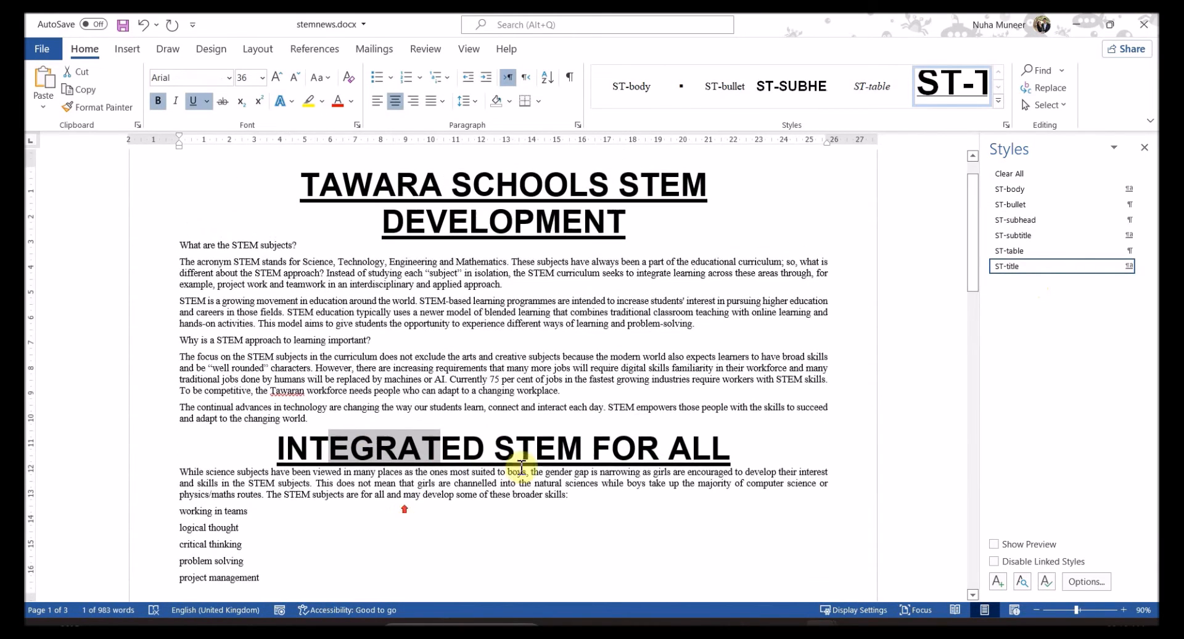
pyautogui.click(659, 449)
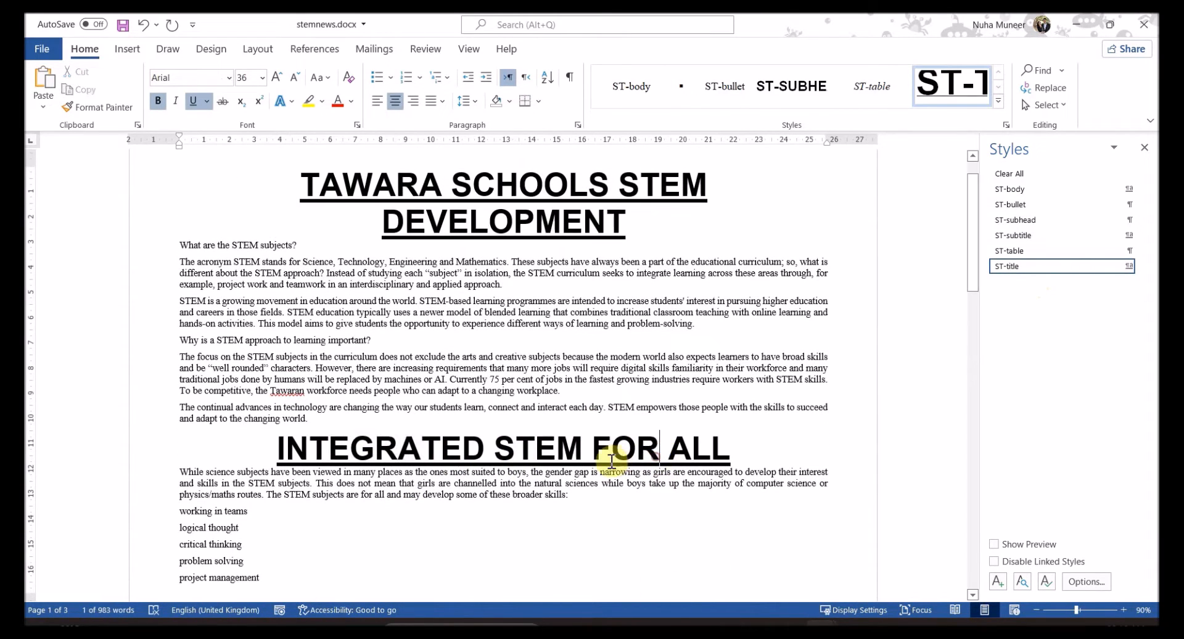
pyautogui.moveTo(650, 623)
pyautogui.click(610, 542)
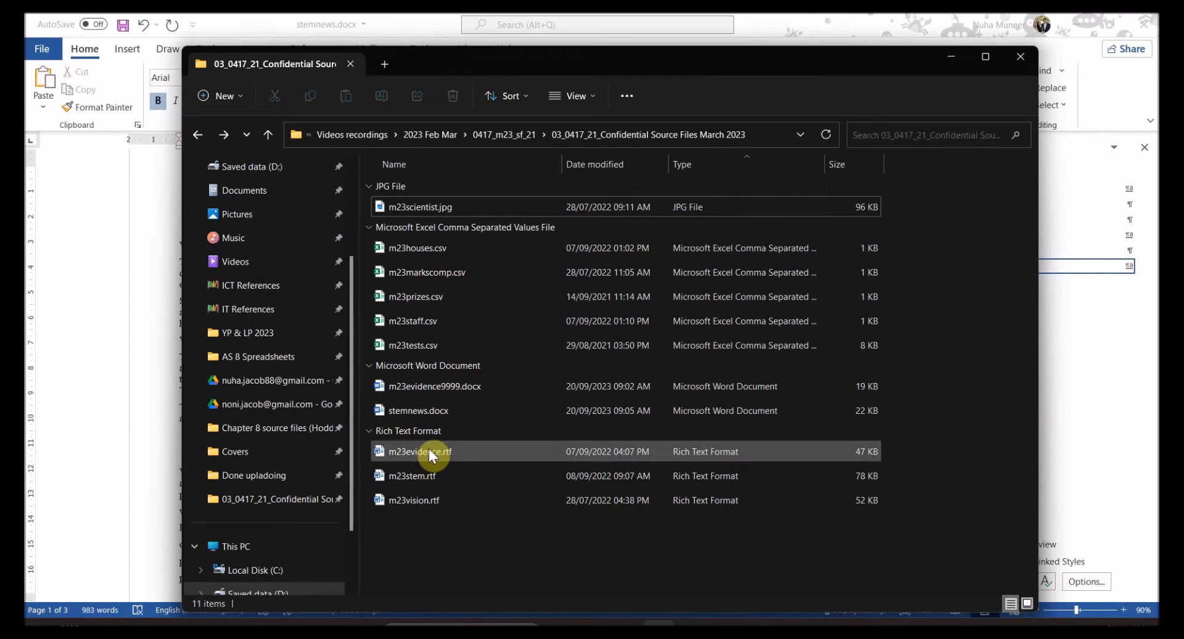
pyautogui.doubleClick(420, 476)
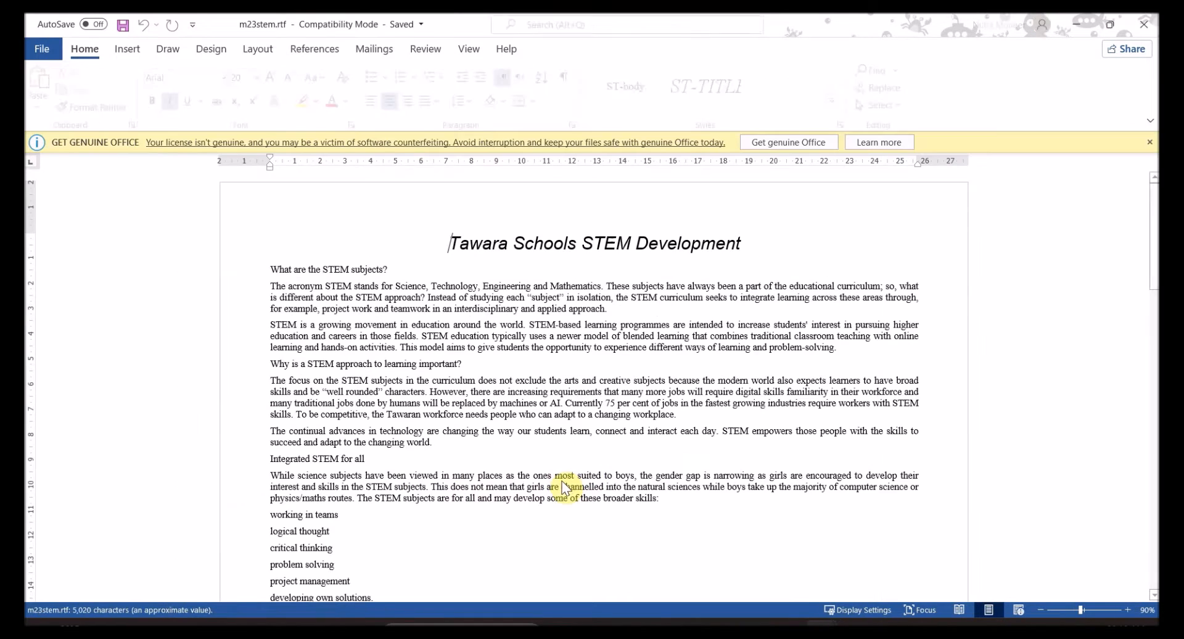
pyautogui.scroll(-3, 544, 444)
pyautogui.hotkey('alt', 'Tab')
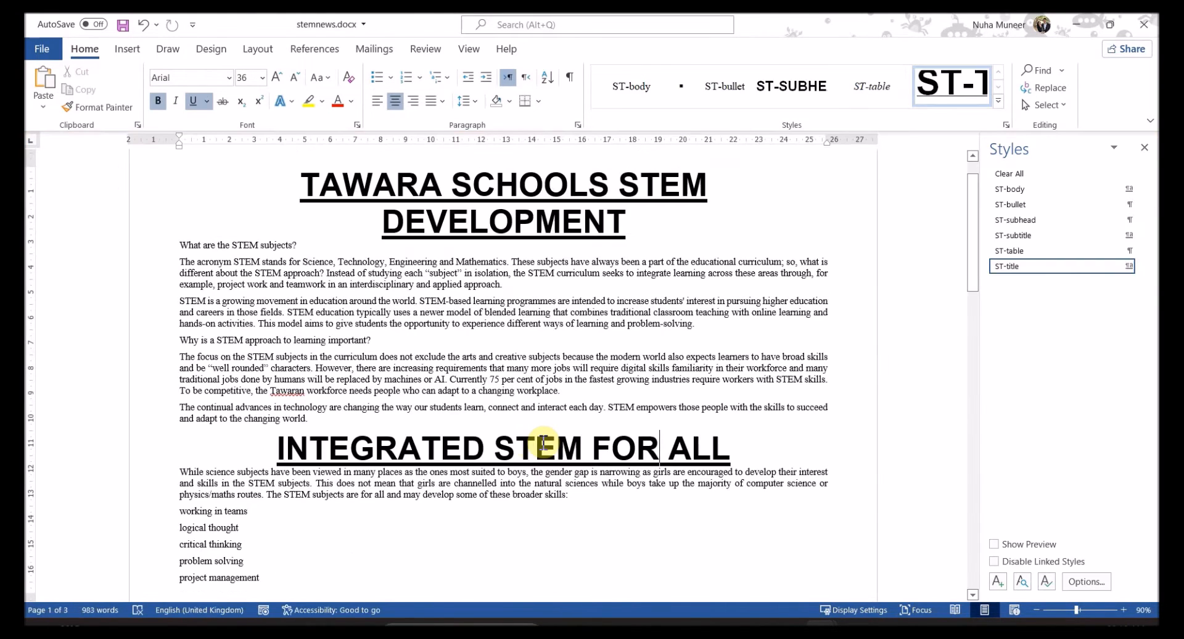
pyautogui.hotkey('alt', 'Tab')
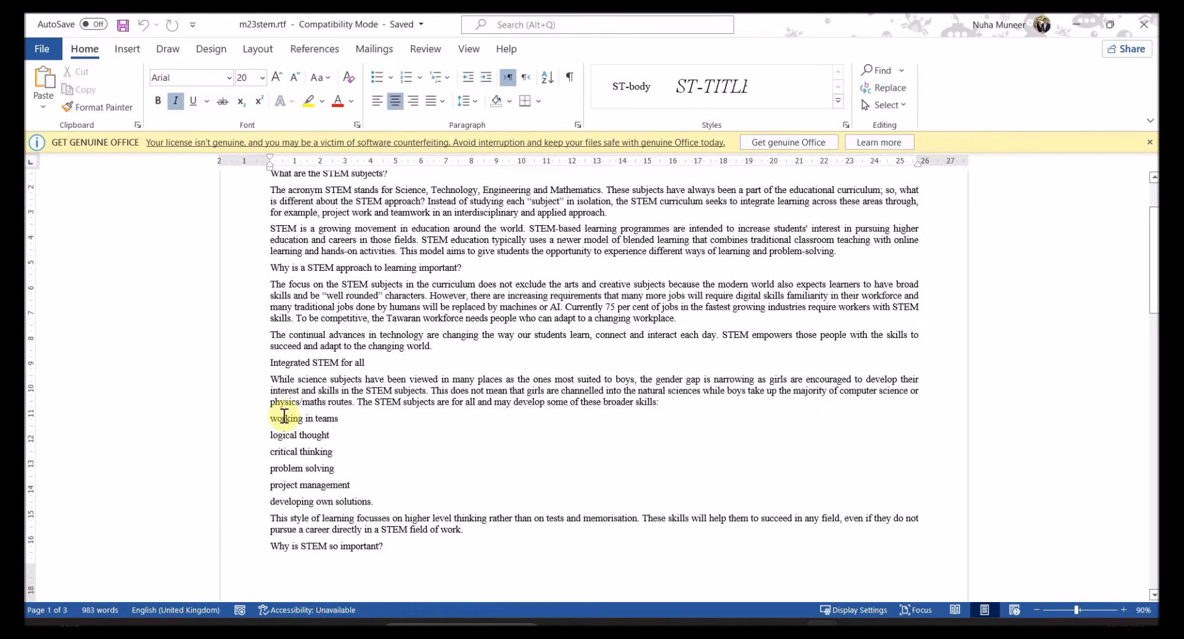
pyautogui.moveTo(288, 363); pyautogui.dragTo(355, 362)
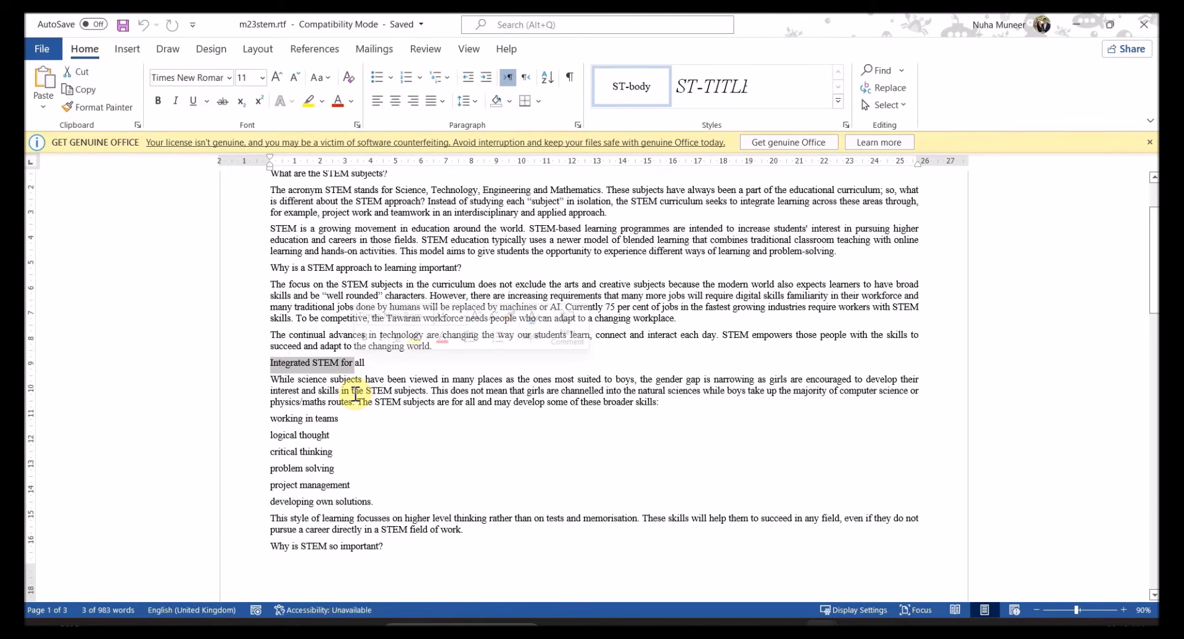
# Replace the "Integrated STEM for all" heading in stemnews with the original line copied from m23stem.rtf, and close m23stem.rtf
pyautogui.click(355, 395)
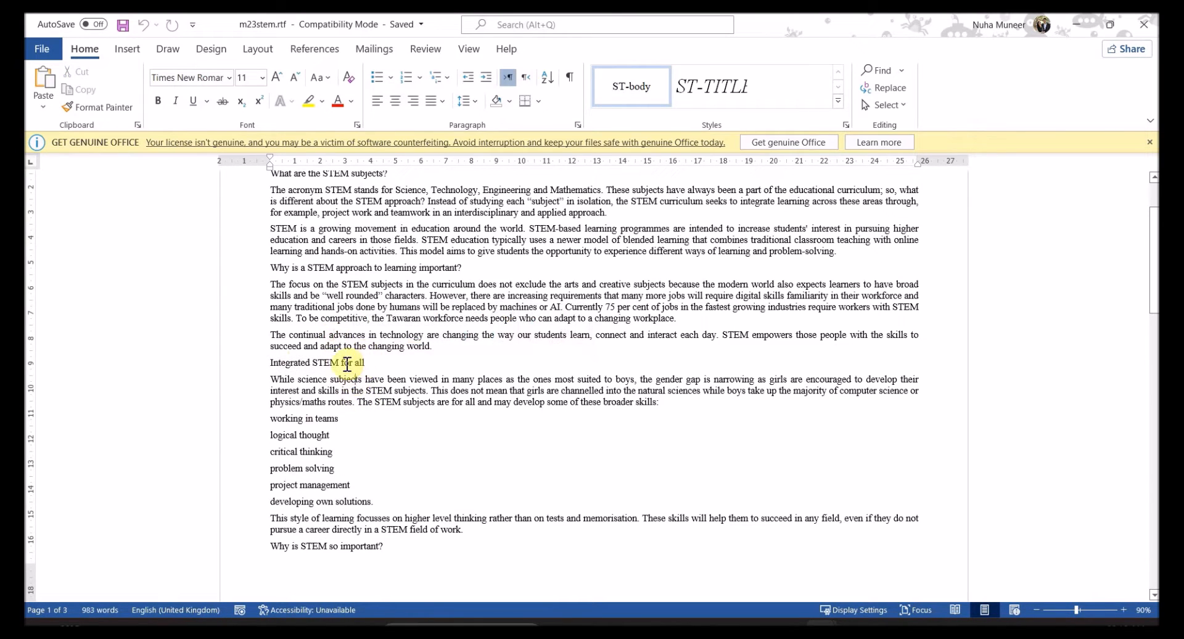
pyautogui.tripleClick(346, 364)
pyautogui.hotkey('ctrl', 'c')
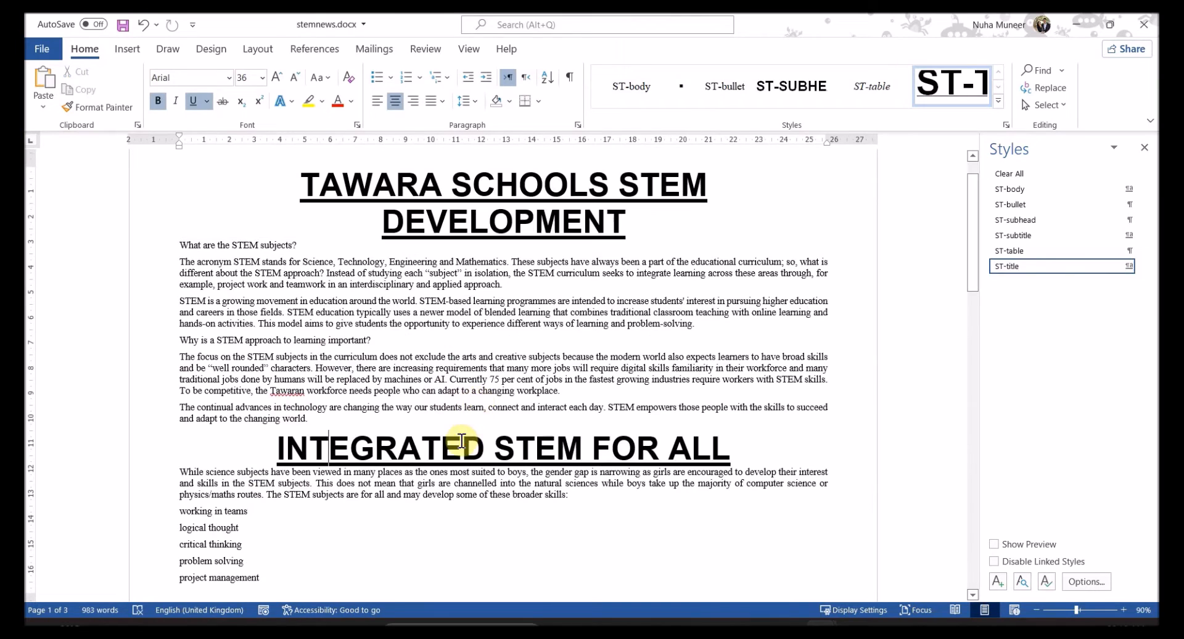
pyautogui.doubleClick(461, 440)
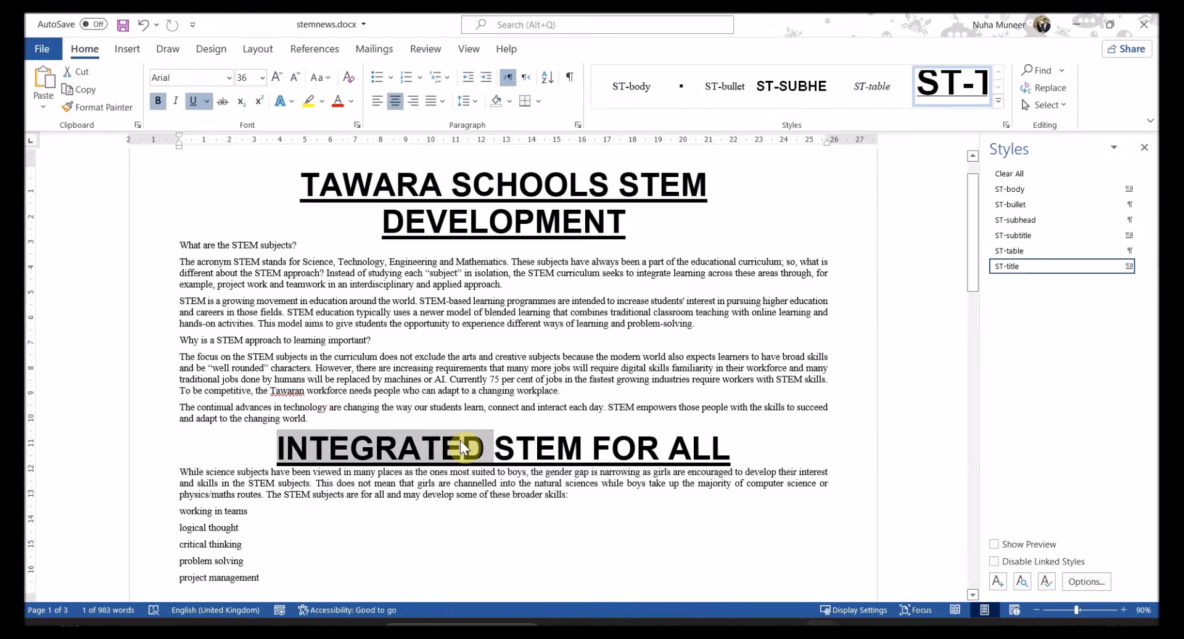
pyautogui.tripleClick(460, 441)
pyautogui.hotkey('ctrl', 'v')
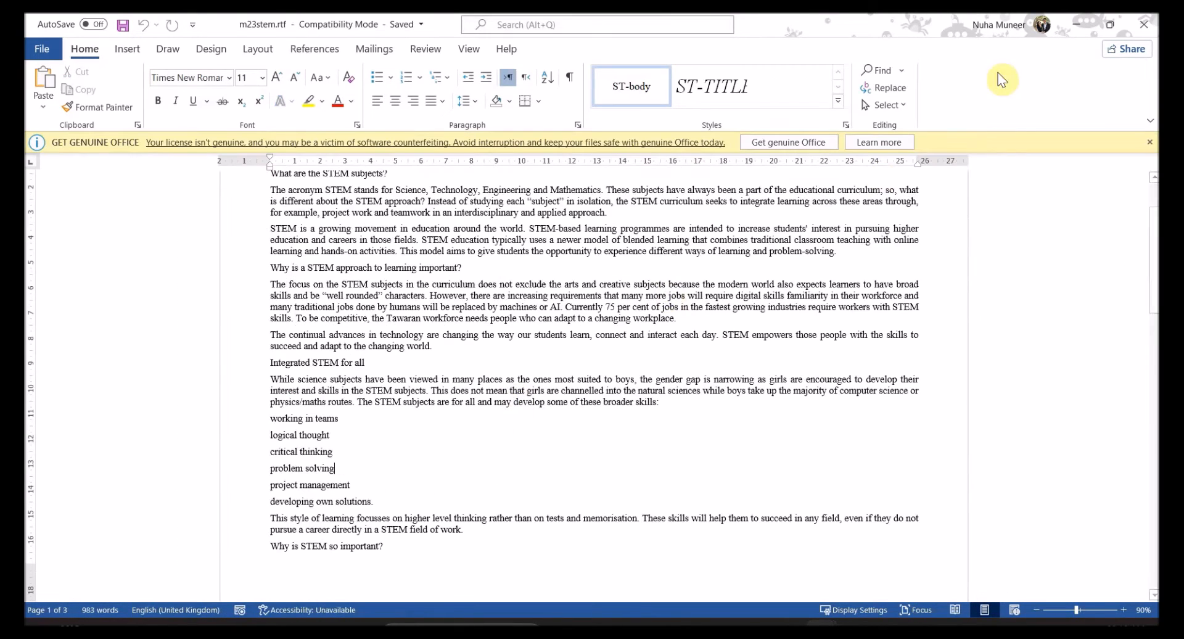
pyautogui.scroll(3, 528, 338)
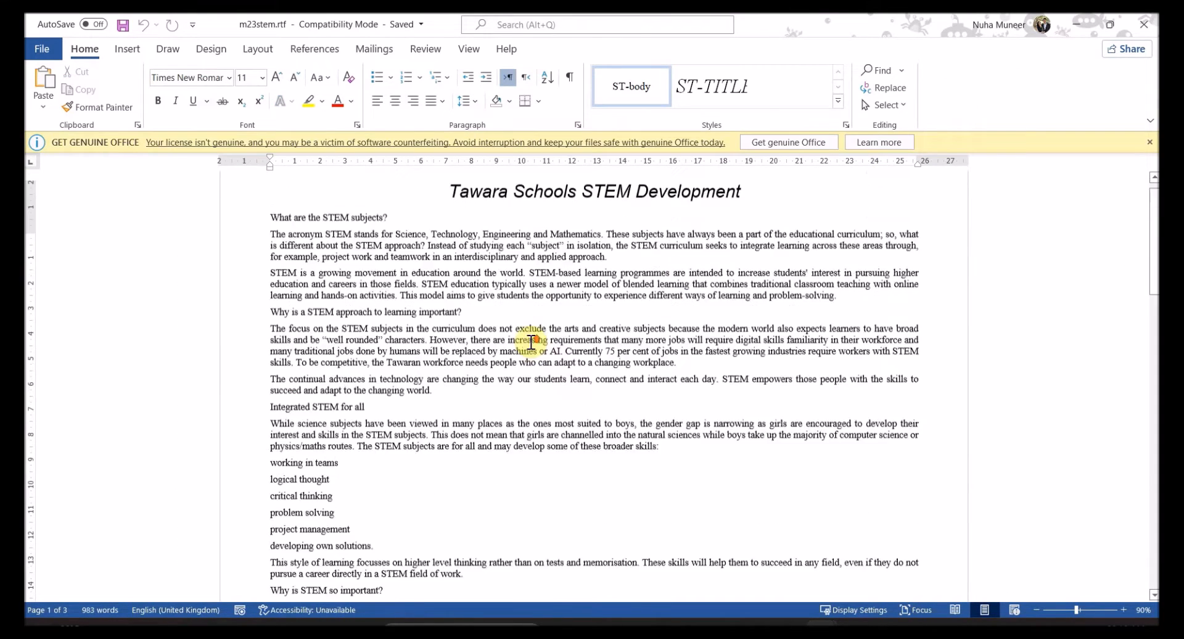
pyautogui.click(1143, 24)
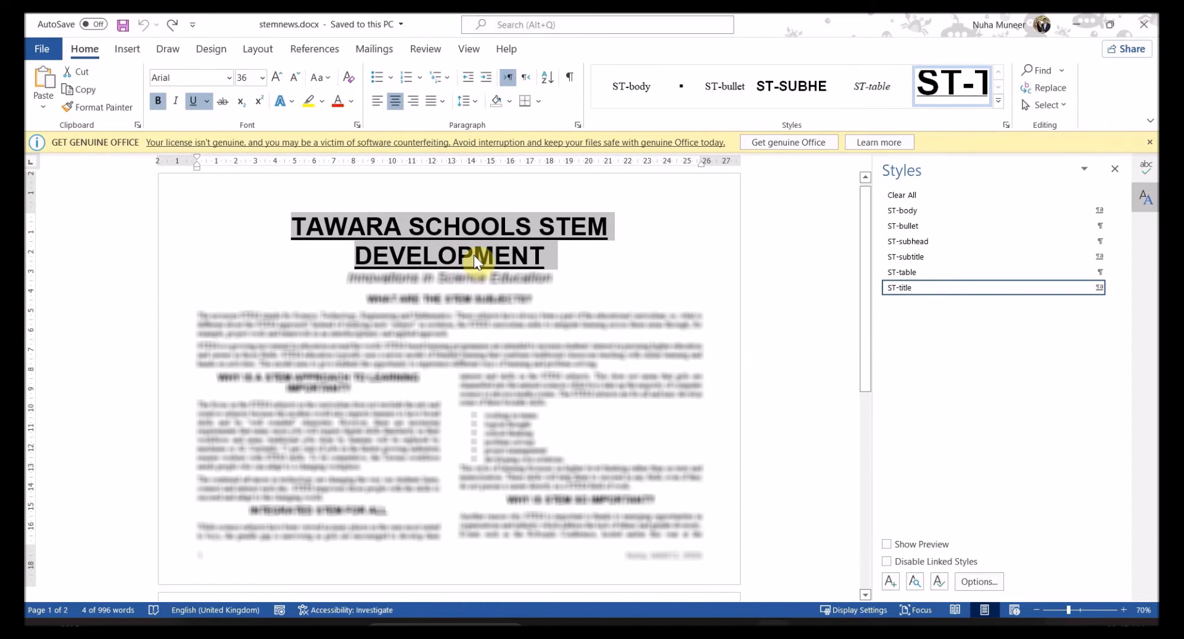
# Select the "Tawara Schools STEM Development" title in stemnews and check its formatting against question 5's ST-title requirements in the exam paper
pyautogui.click(473, 254)
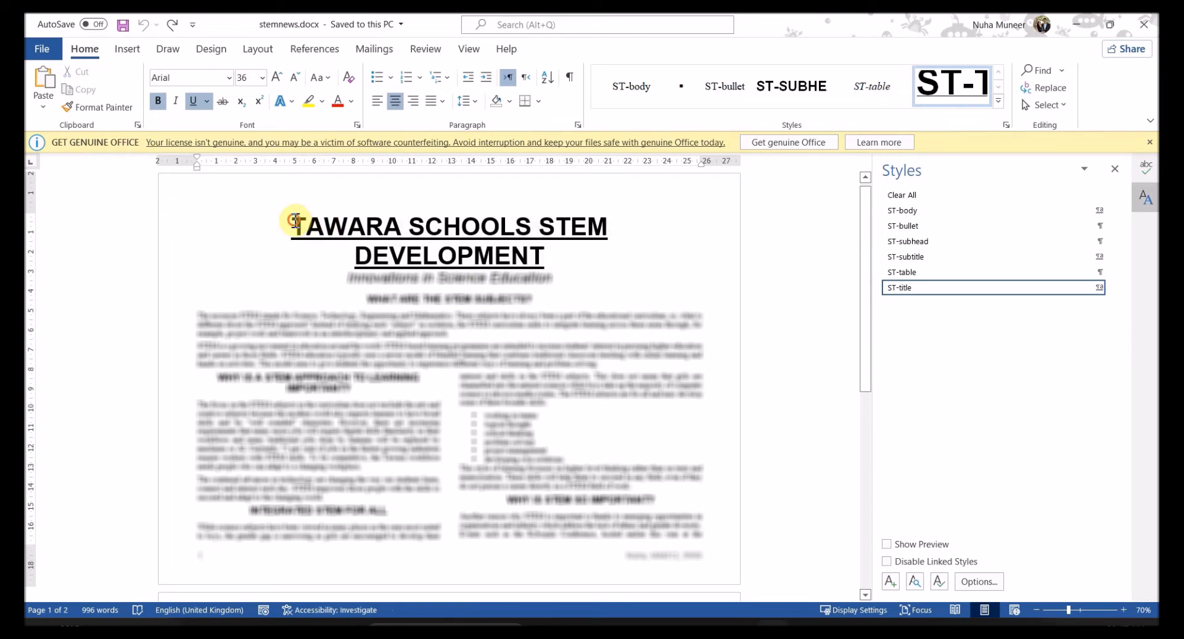
pyautogui.moveTo(291, 222); pyautogui.dragTo(538, 262)
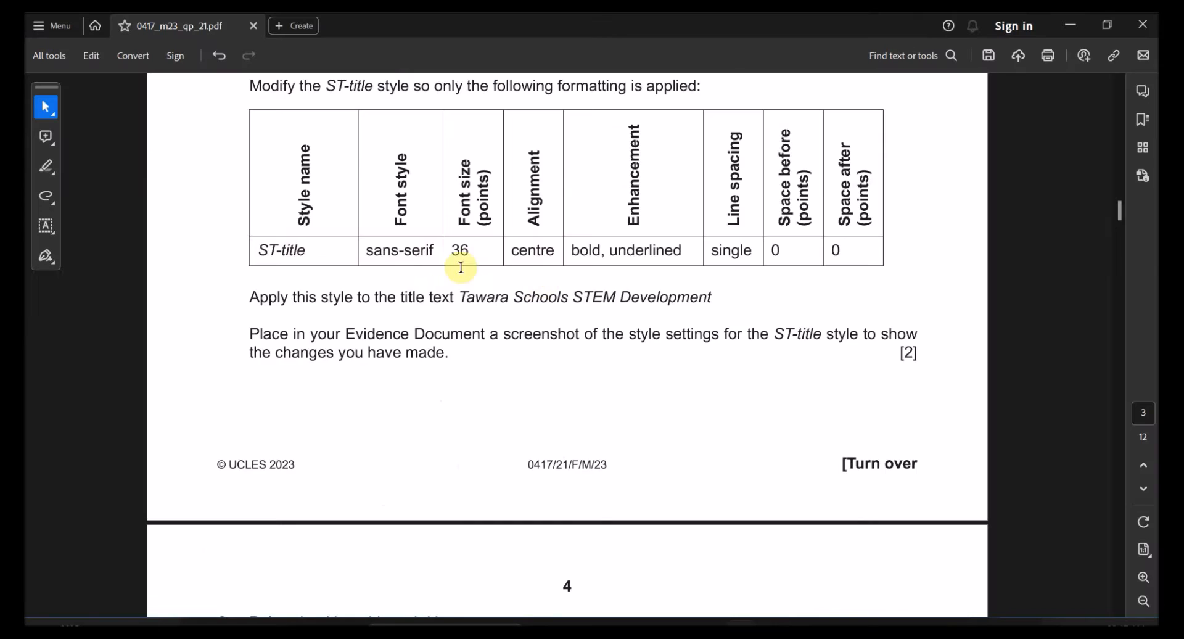
pyautogui.scroll(1, 460, 267)
pyautogui.moveTo(258, 337); pyautogui.dragTo(525, 337)
pyautogui.moveTo(657, 341); pyautogui.dragTo(692, 340)
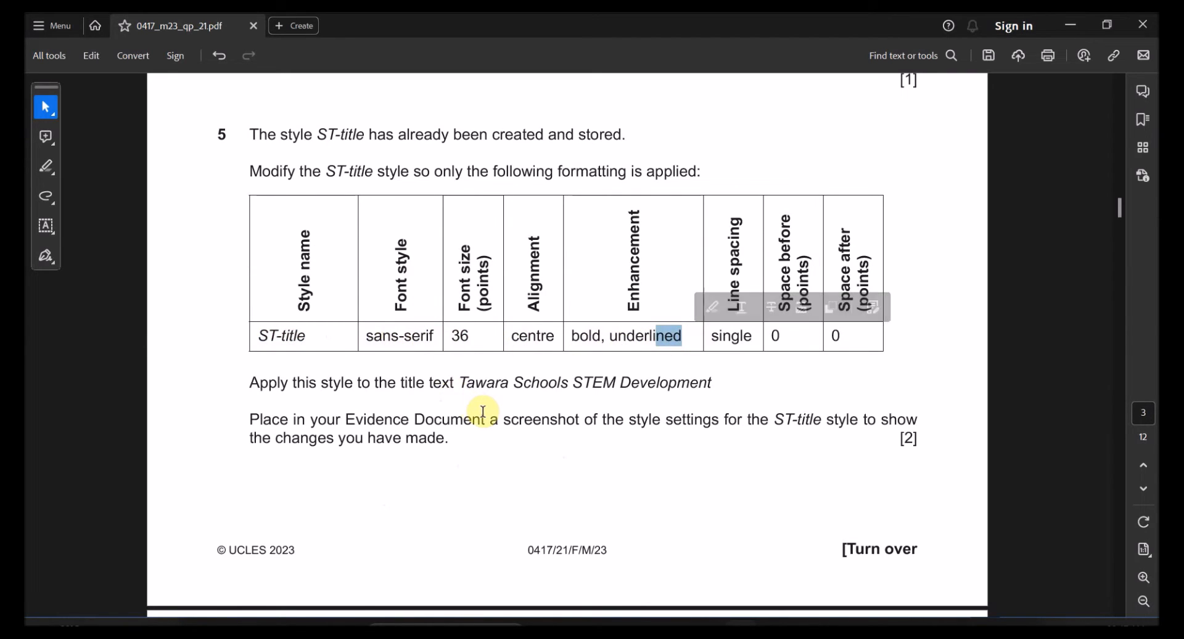
# Return to stemnews and open the ST-title style's settings for modification
pyautogui.hotkey('alt', 'Tab')
pyautogui.rightClick(445, 255)
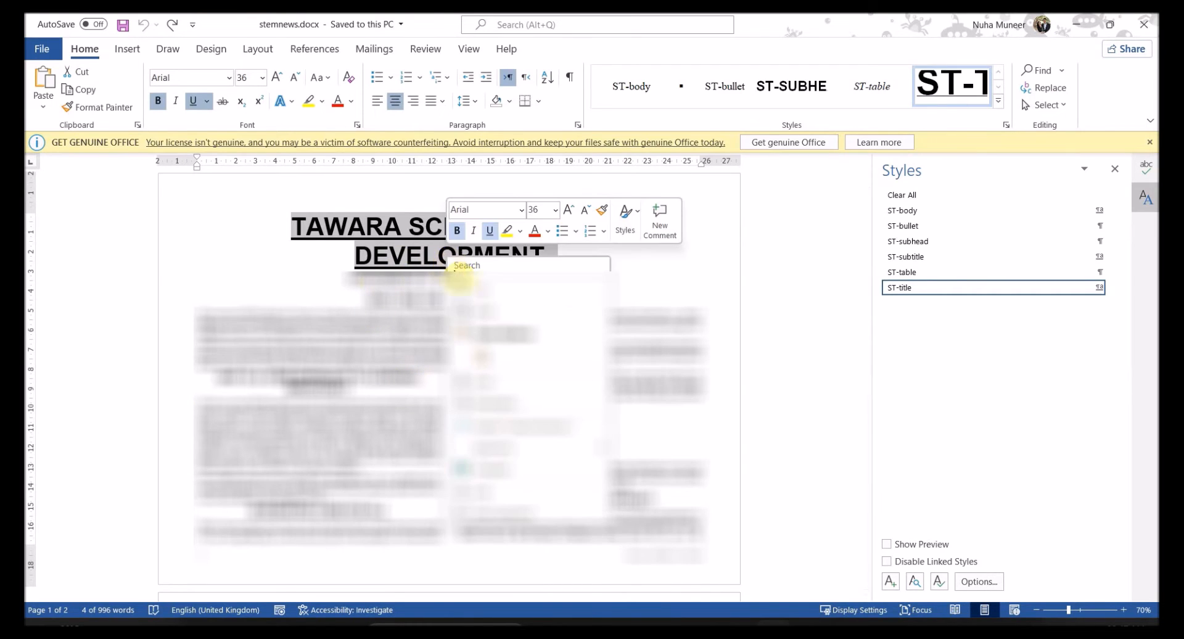
pyautogui.rightClick(938, 293)
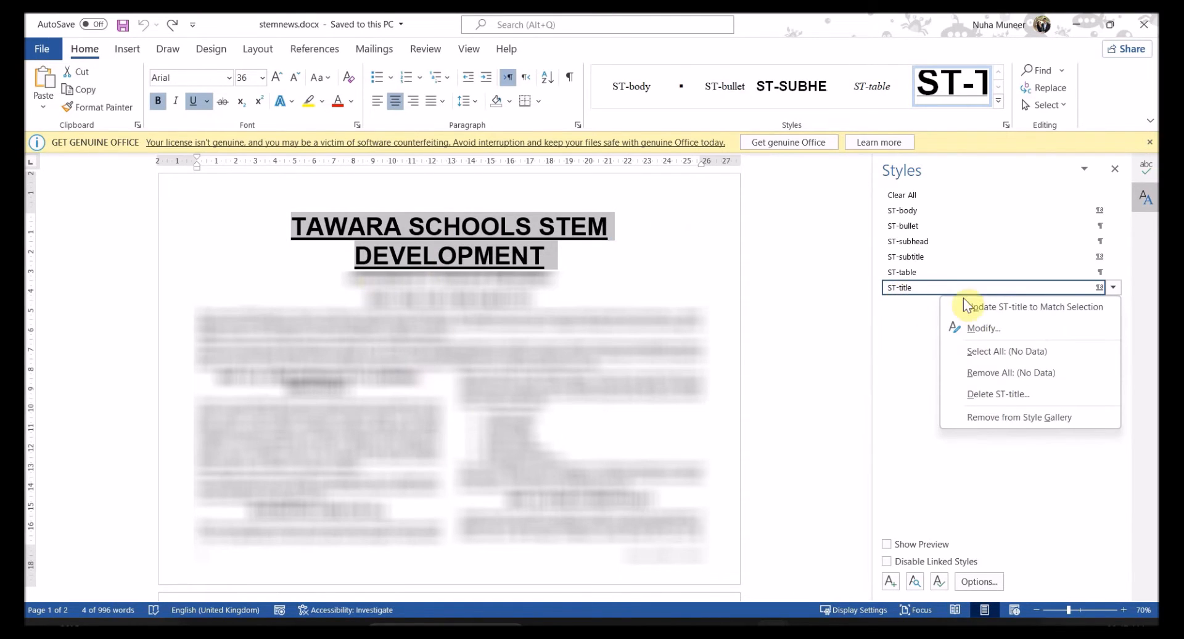
pyautogui.click(990, 329)
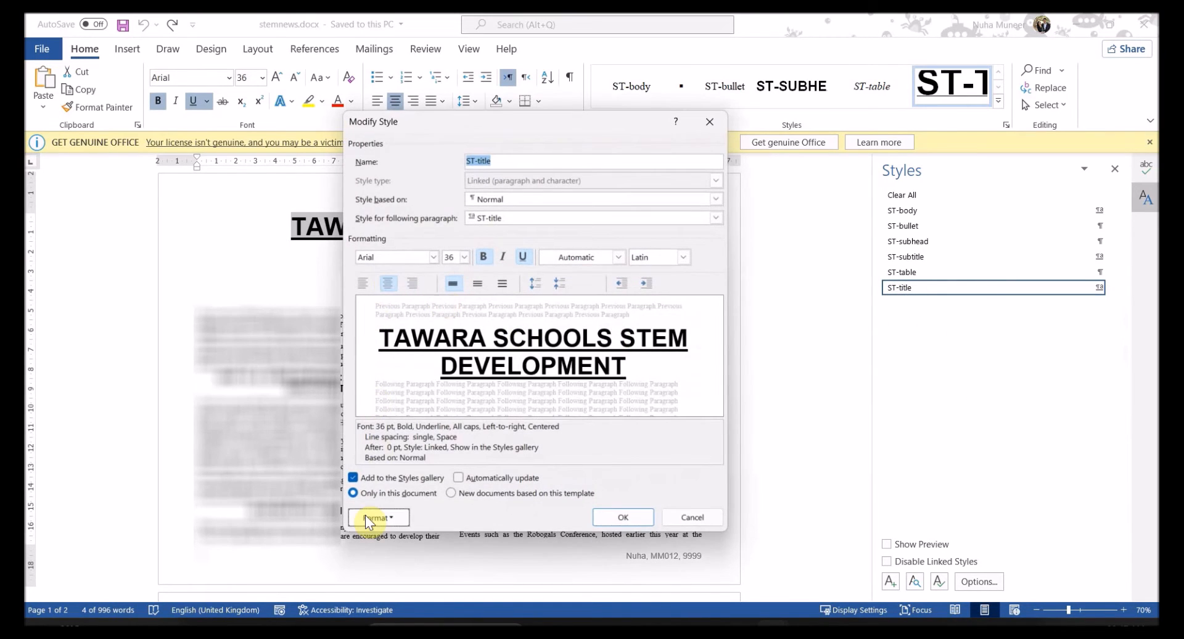
# Turn off the All caps font effect in the ST-title style and save the style change
pyautogui.click(365, 516)
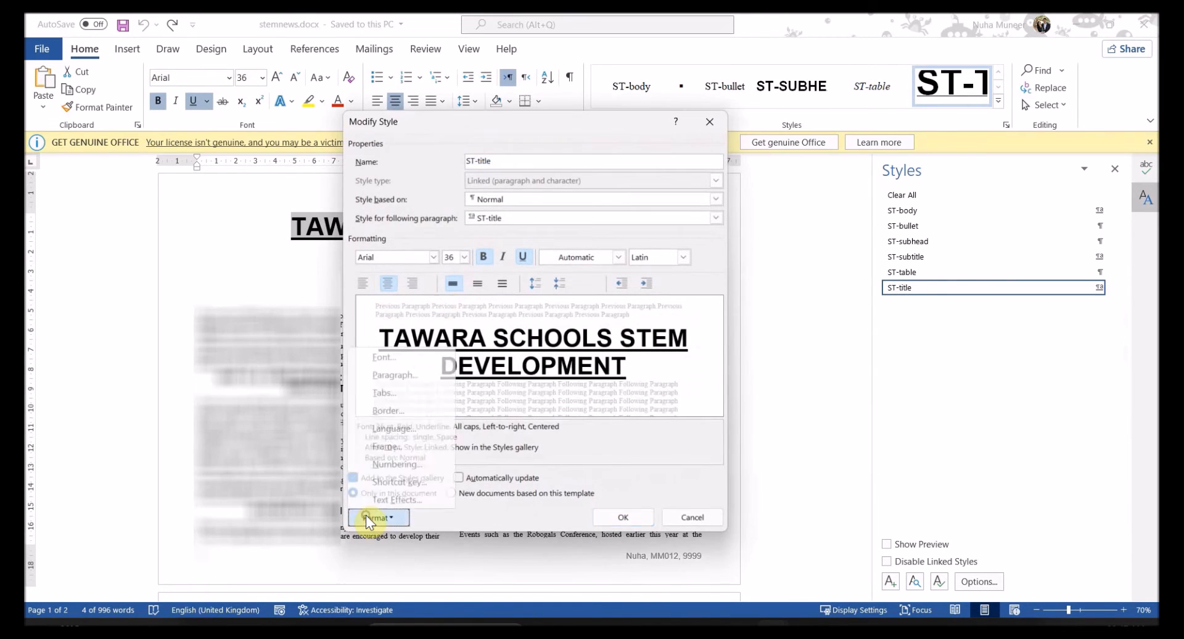
pyautogui.click(384, 357)
pyautogui.click(656, 357)
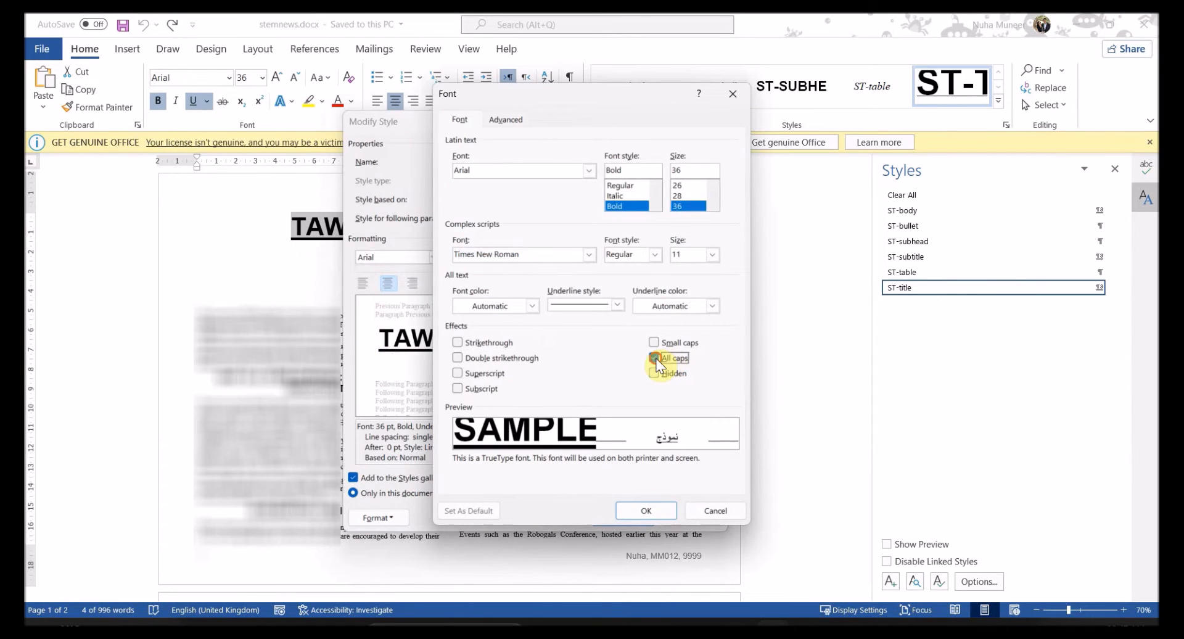
pyautogui.click(640, 508)
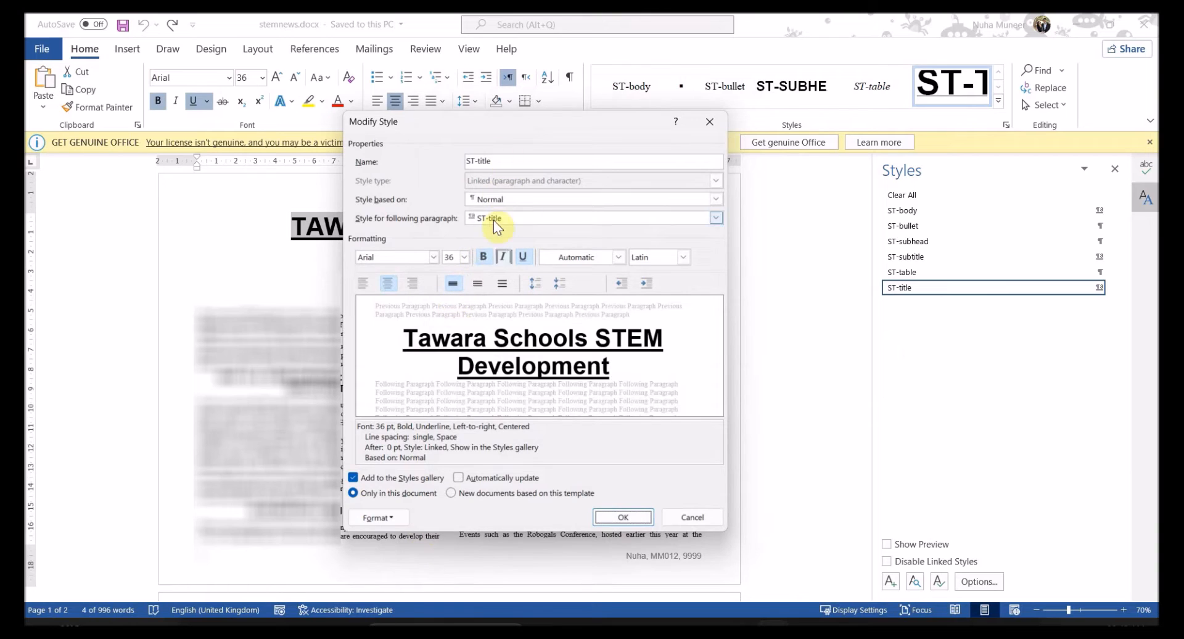
pyautogui.click(623, 517)
pyautogui.click(349, 515)
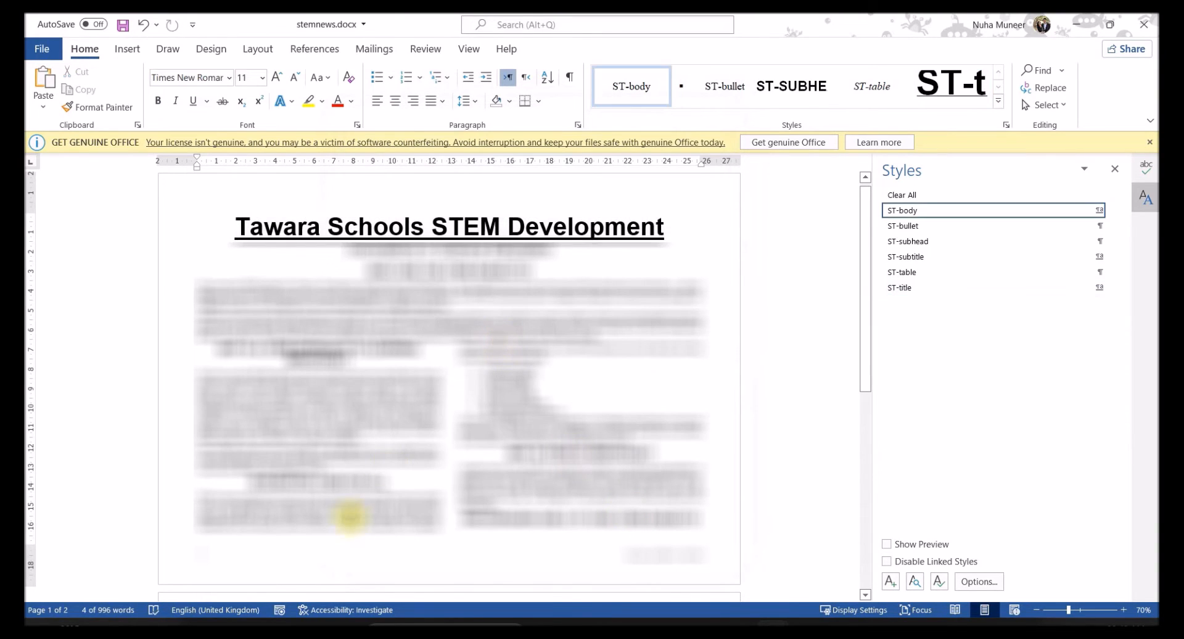
pyautogui.click(576, 227)
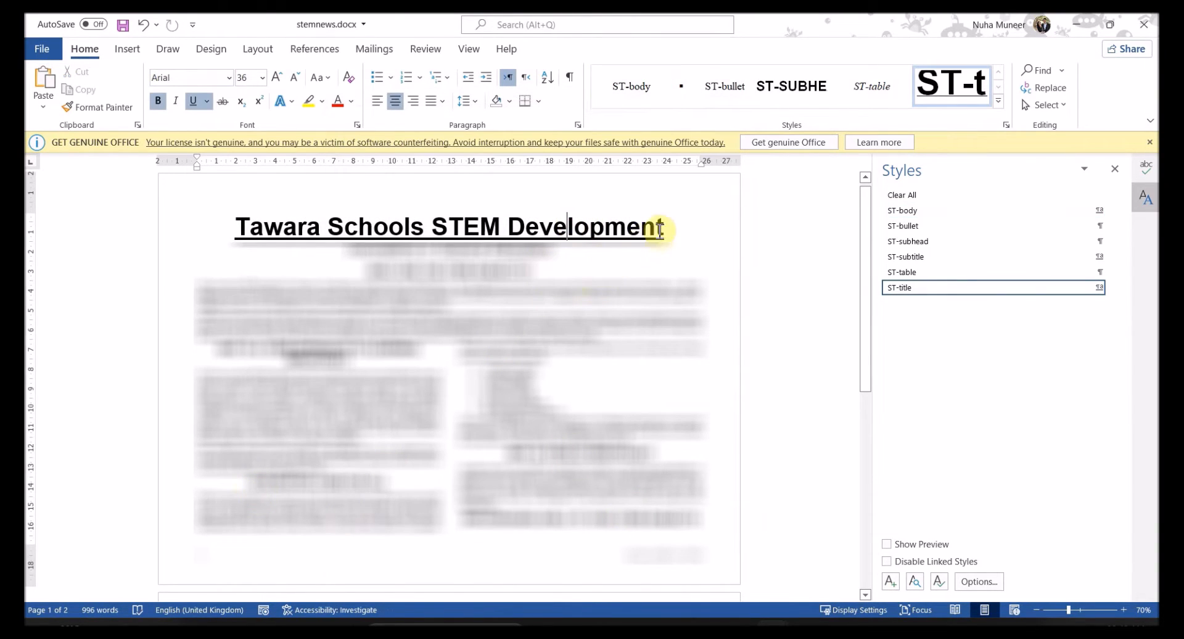
pyautogui.moveTo(664, 227); pyautogui.dragTo(344, 226)
# Check the evidence instruction of step 5 in 0417_m23_qp_21.pdf and capture the Modify Style settings of ST-title in stemnews.docx
pyautogui.hotkey('alt', 'Tab')
pyautogui.moveTo(193, 421); pyautogui.dragTo(870, 425)
pyautogui.click(855, 422)
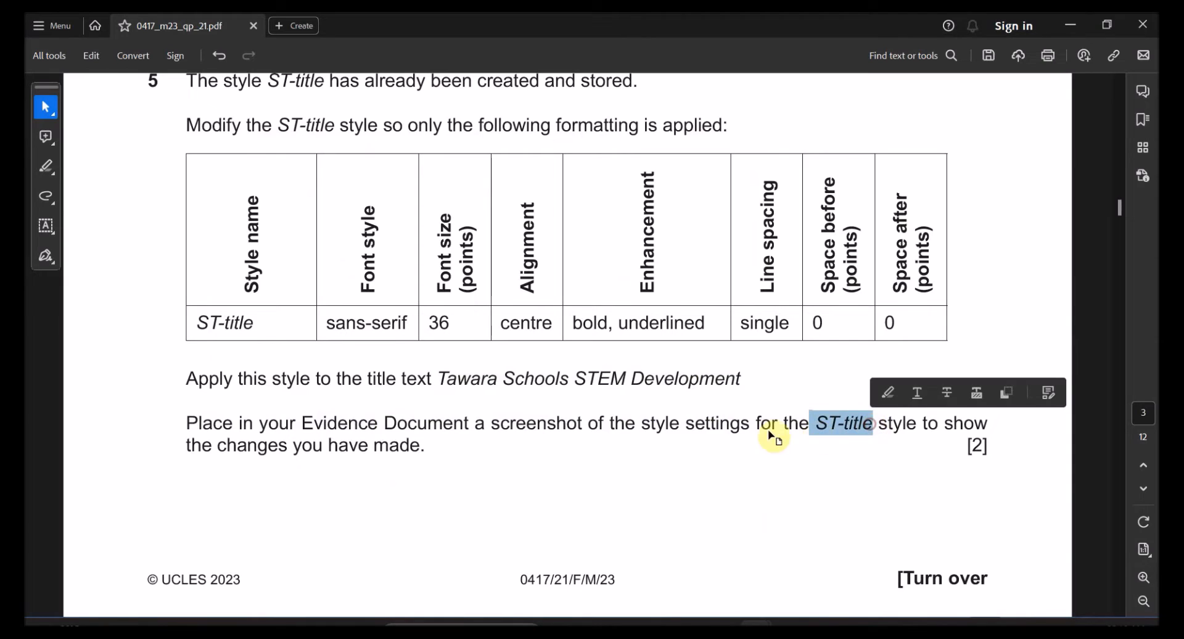
pyautogui.moveTo(426, 445); pyautogui.dragTo(258, 448)
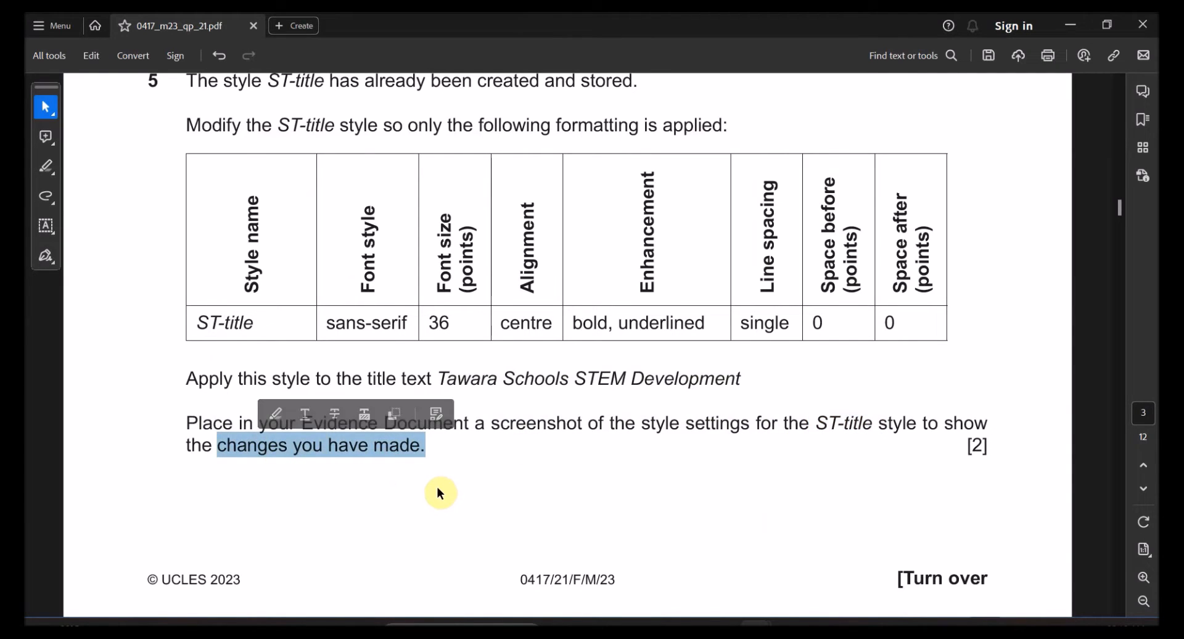
pyautogui.hotkey('alt', 'Tab')
pyautogui.hotkey('ctrl', 'Home')
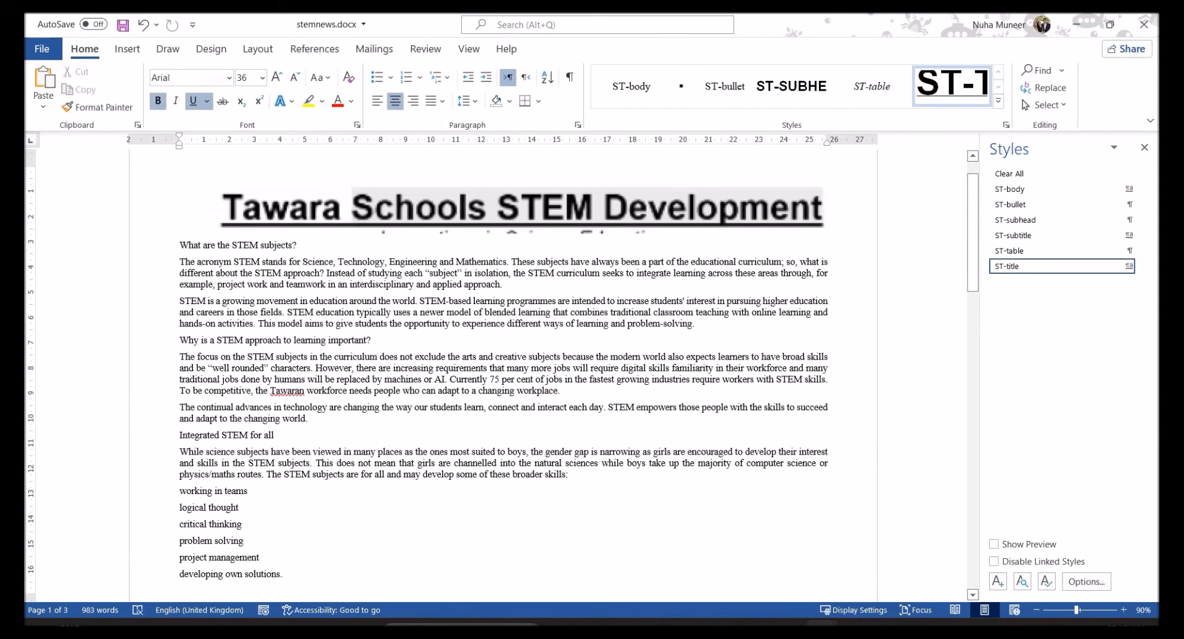
pyautogui.rightClick(1022, 266)
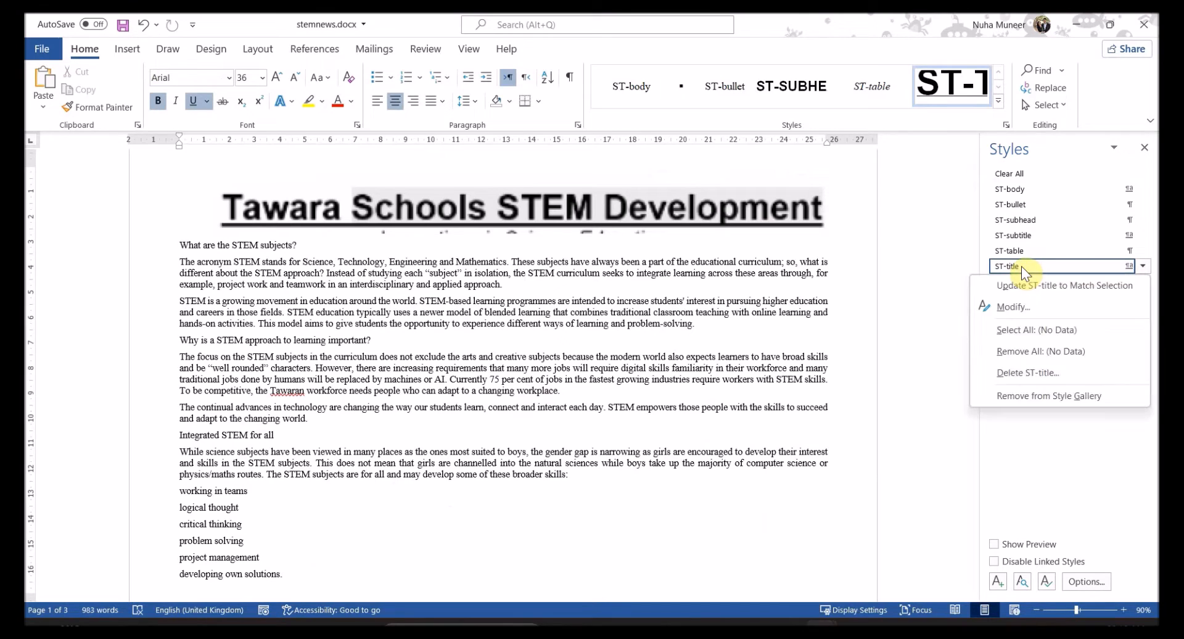
pyautogui.click(1016, 307)
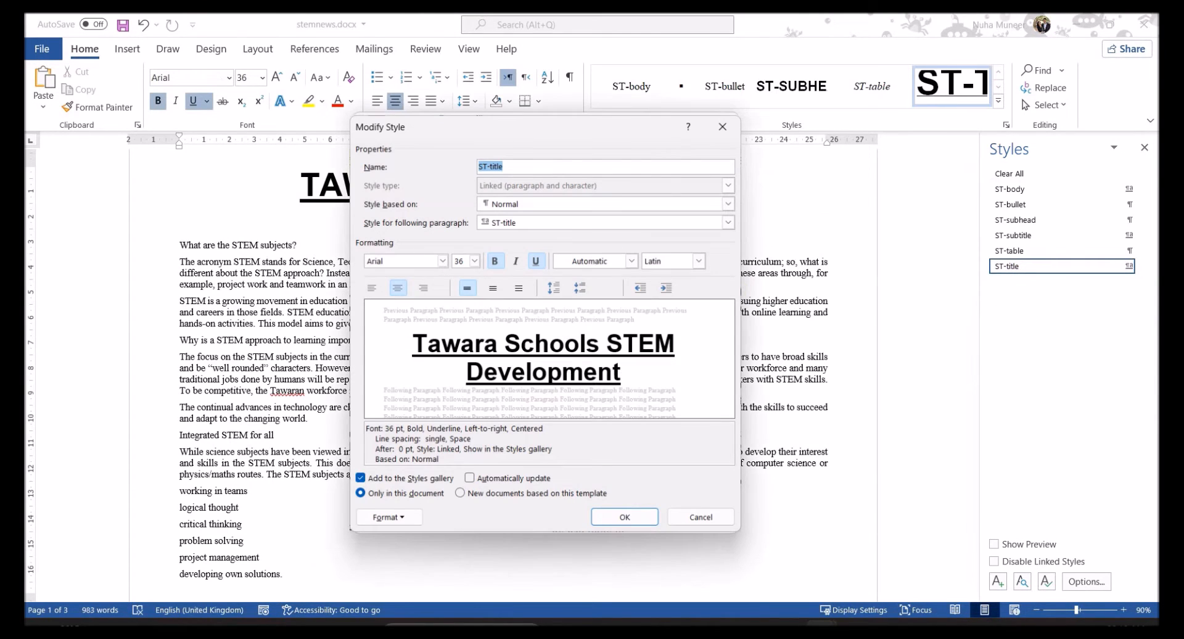
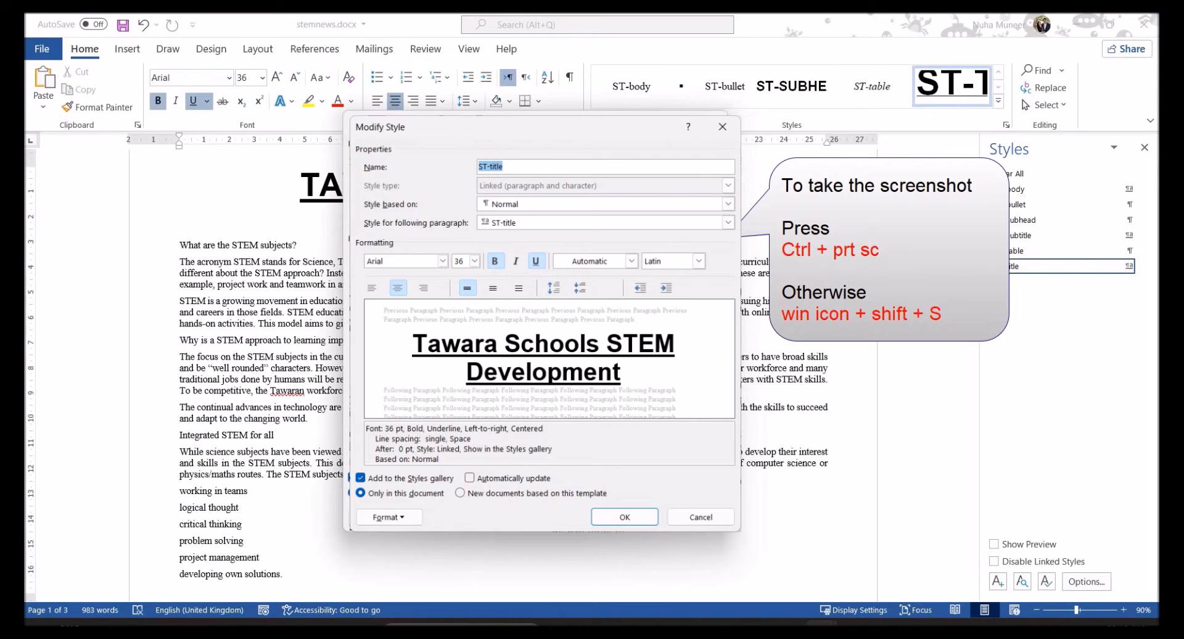
pyautogui.click(704, 514)
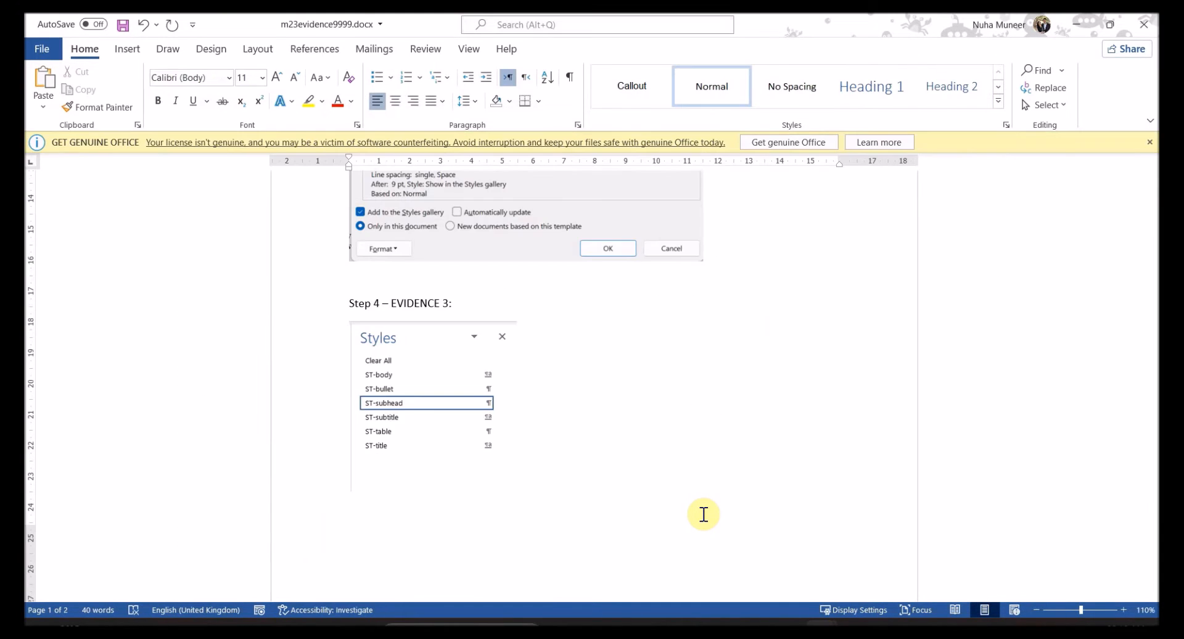
# Paste the screenshot of the ST-title style settings under "Step 5 – EVIDENCE 4" in m23evidence9999.docx
pyautogui.scroll(-10, 703, 513)
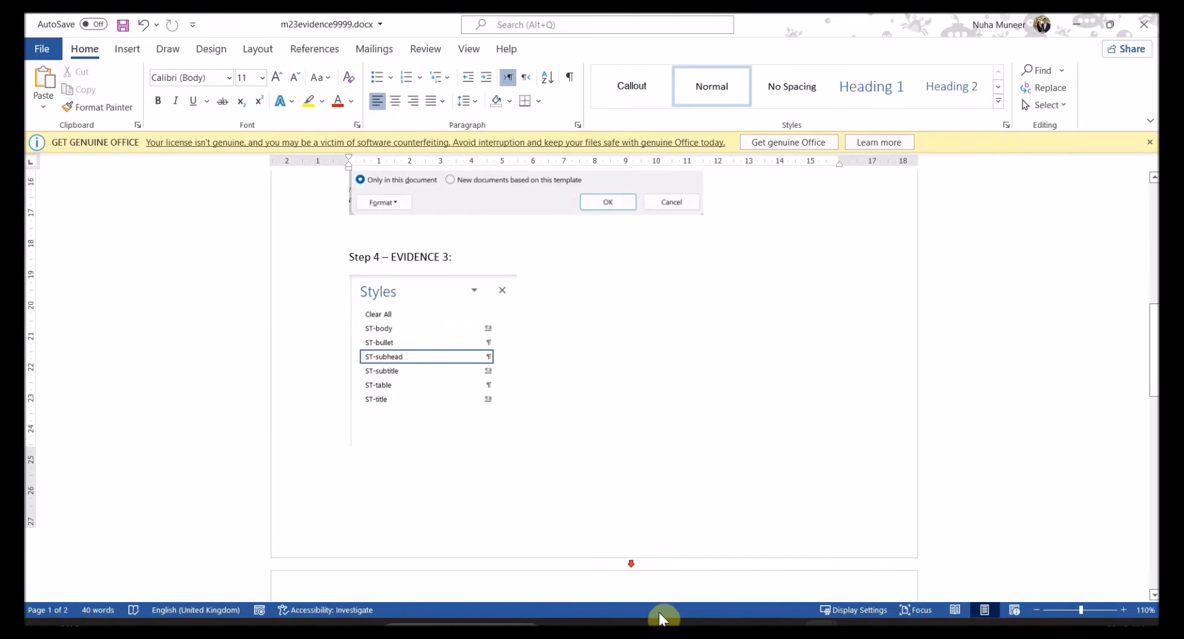
pyautogui.click(378, 404)
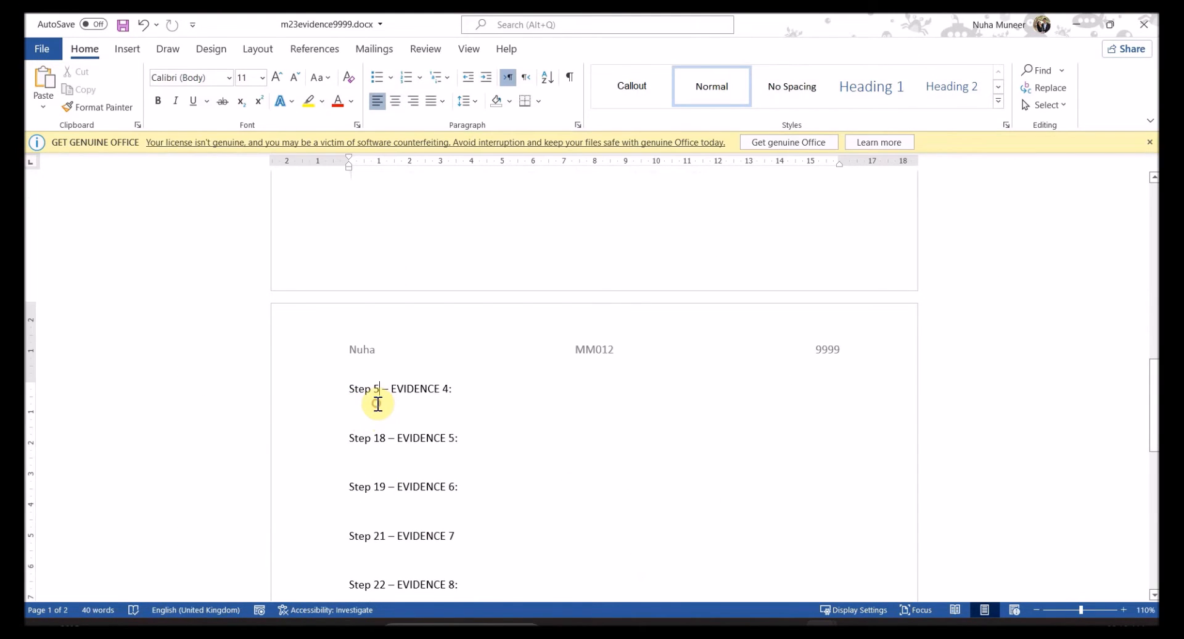
pyautogui.hotkey('ctrl', 'v')
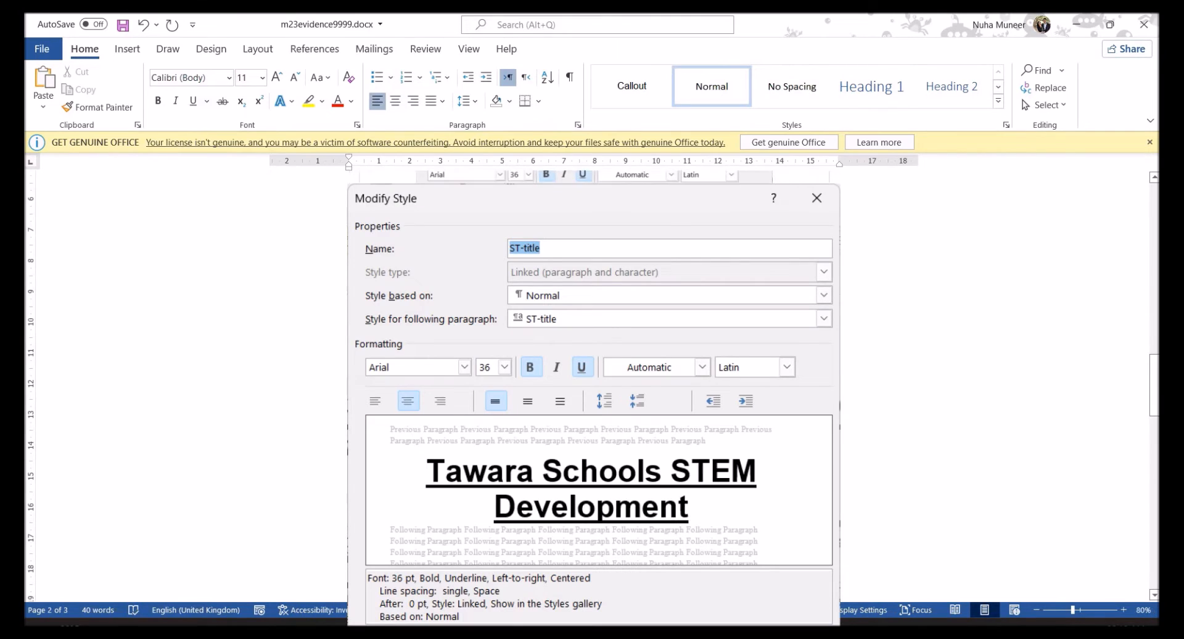
pyautogui.scroll(-3, 387, 410)
pyautogui.scroll(2, 345, 370)
pyautogui.click(850, 374)
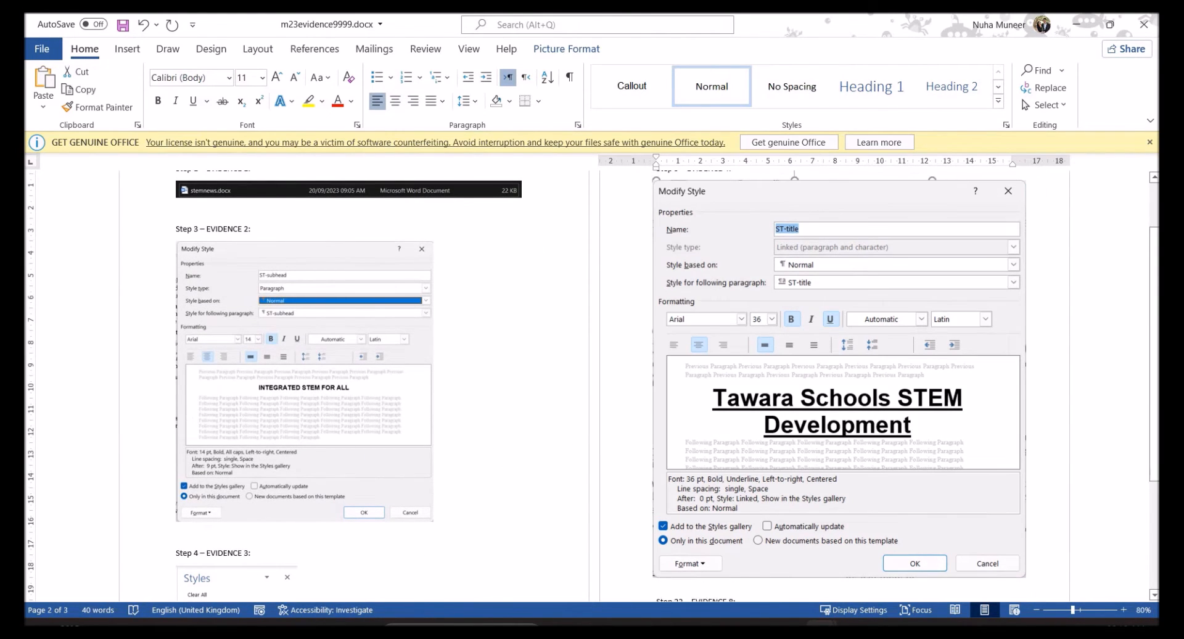
pyautogui.hotkey('ctrl', 'v')
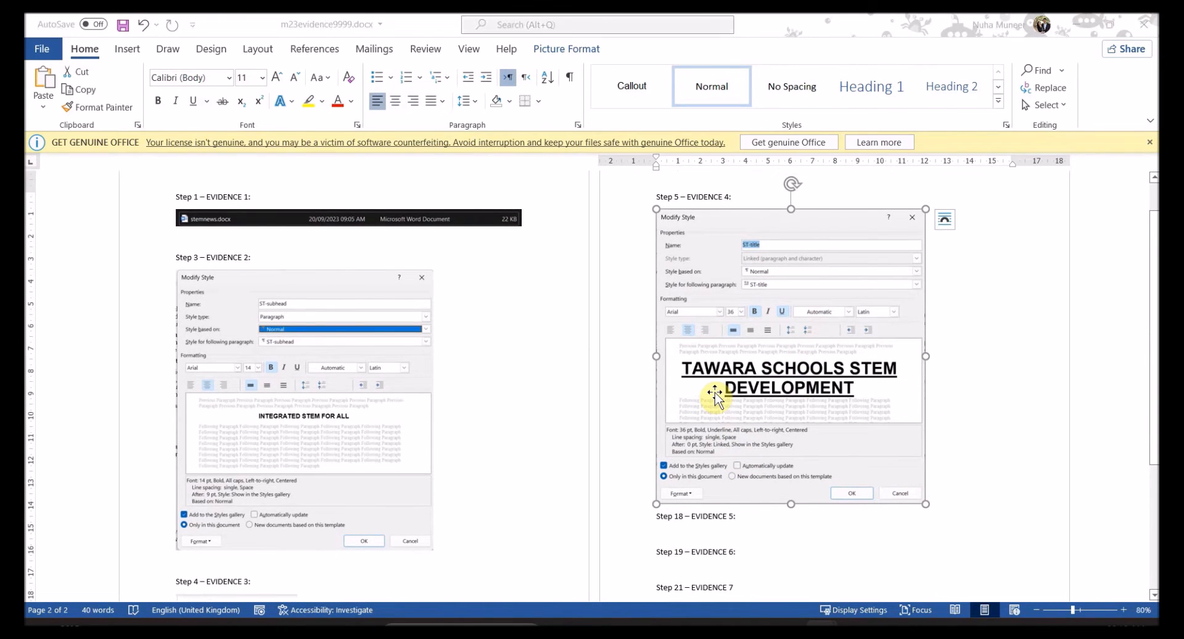
# Add the step 6 subtitle "Innovations in Science Education" from the question paper on a new line below the title in stemnews.docx
pyautogui.hotkey('alt', 'Tab')
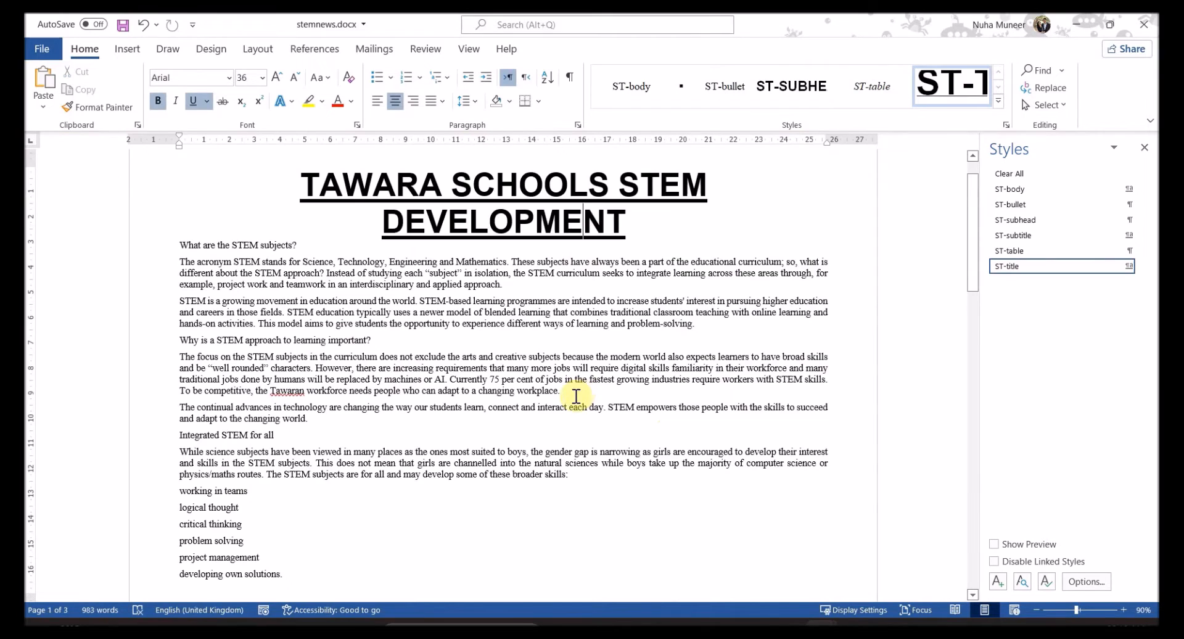
pyautogui.hotkey('alt', 'Tab')
pyautogui.scroll(-3, 382, 414)
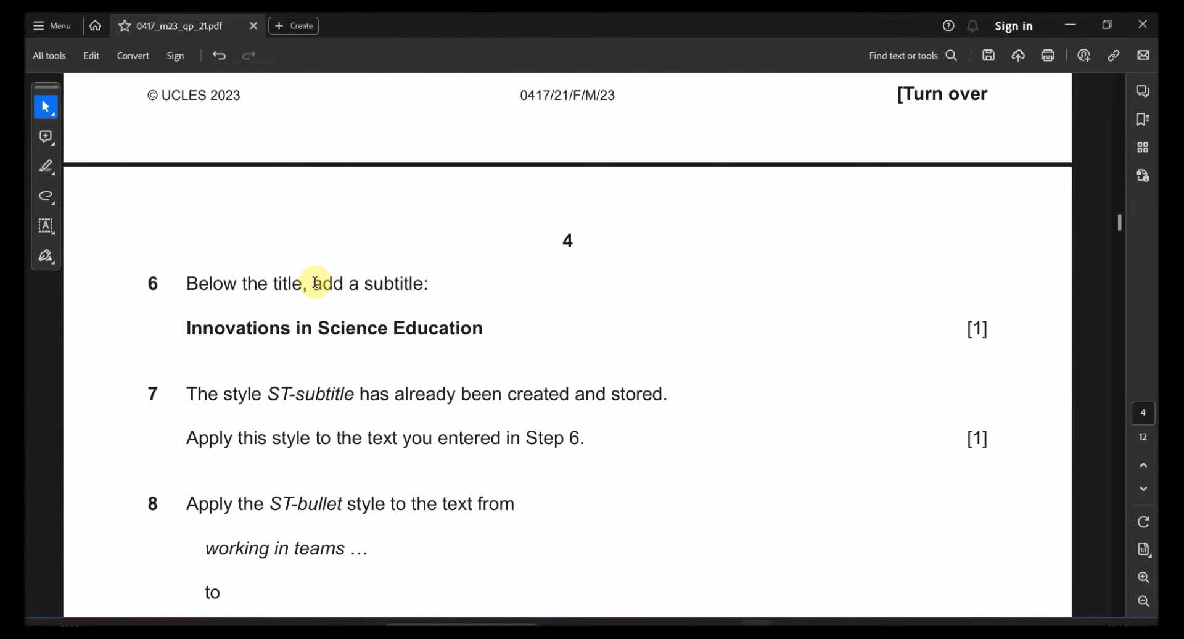
pyautogui.moveTo(183, 327); pyautogui.dragTo(488, 334)
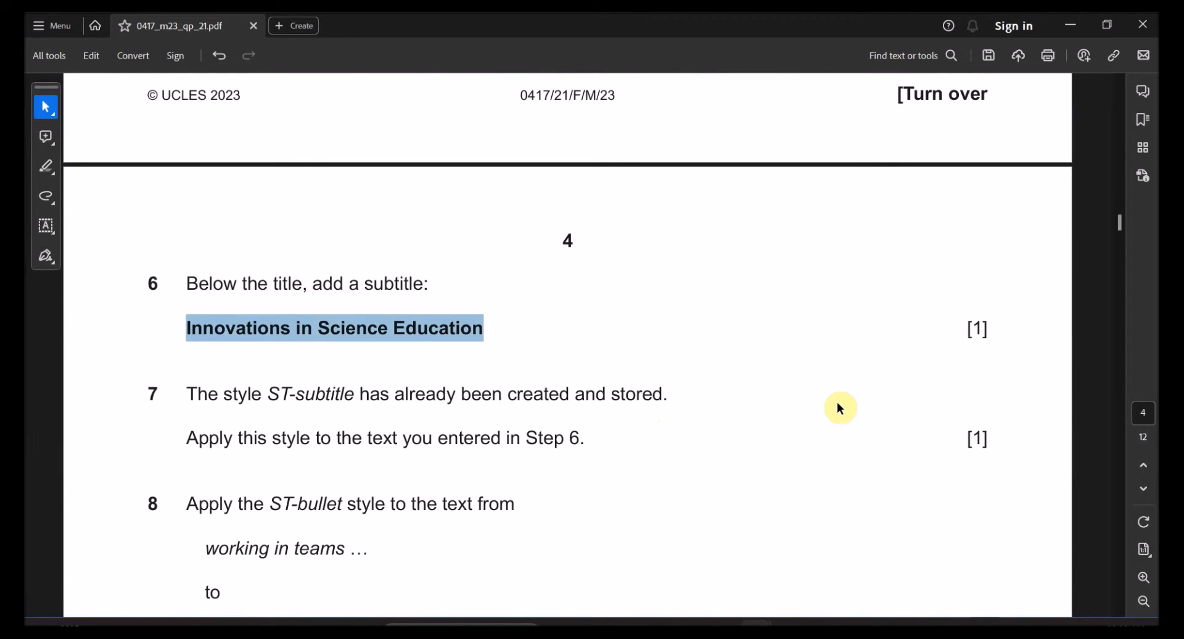
pyautogui.hotkey('alt', 'Tab')
pyautogui.press('Return')
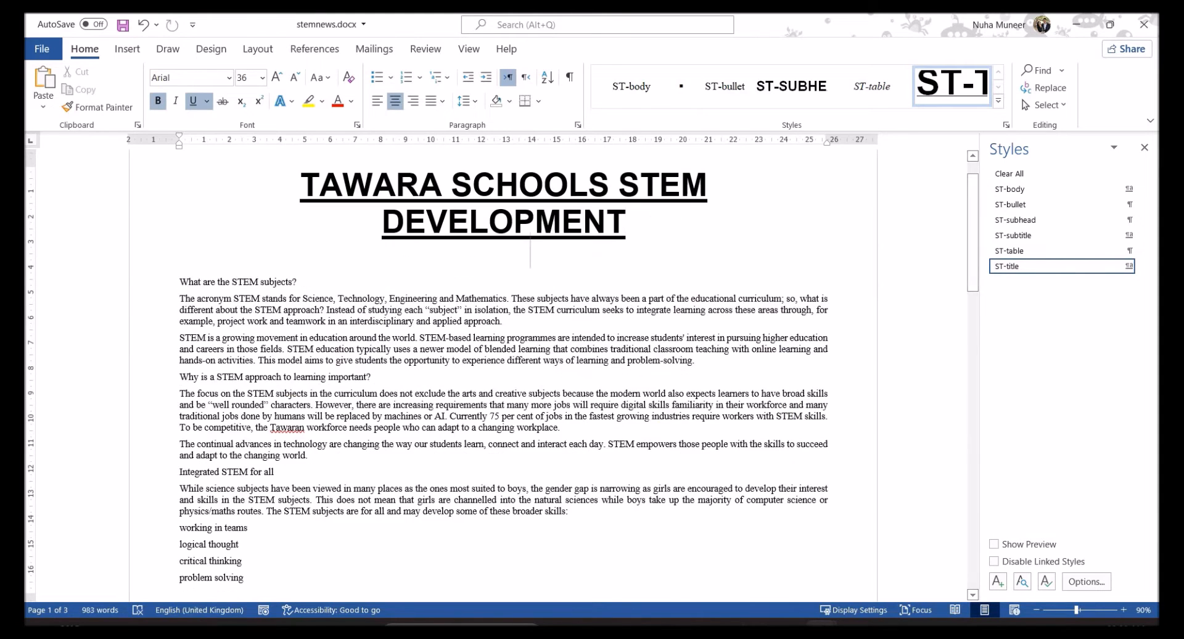
pyautogui.write('INNOVATIONS IN SCIENCE EDUCATION')
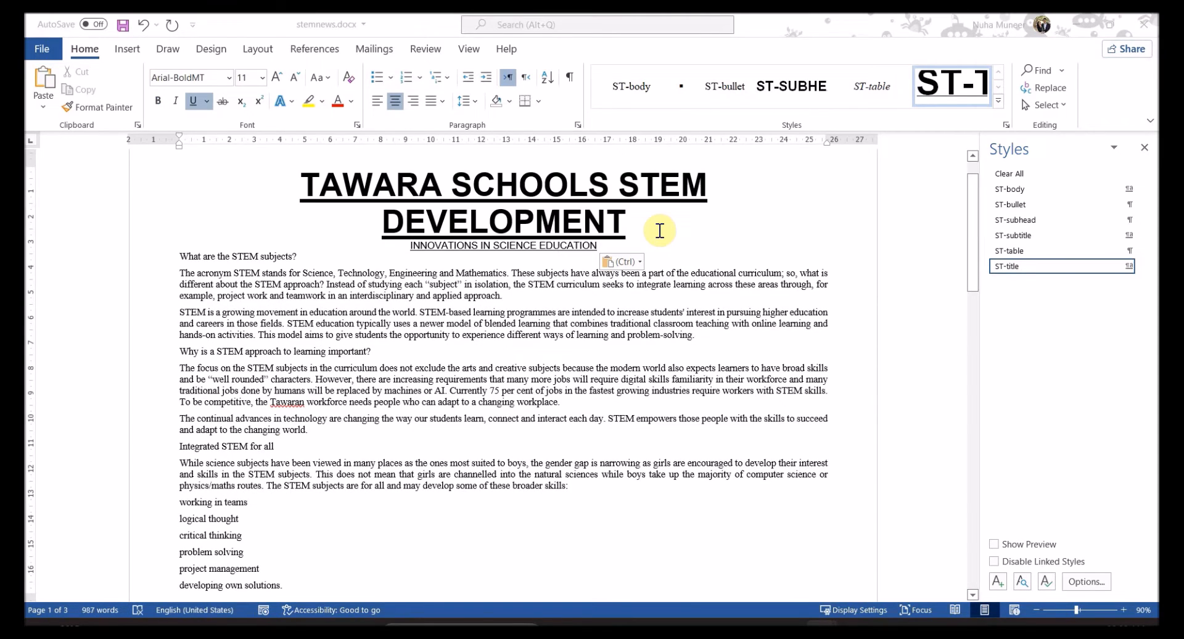
# Apply the ST-subtitle style to the "Innovations in Science Education" line, as step 7 of the question paper requires
pyautogui.hotkey('alt', 'Tab')
pyautogui.moveTo(223, 397); pyautogui.dragTo(572, 395)
pyautogui.moveTo(274, 439); pyautogui.dragTo(397, 439)
pyautogui.moveTo(188, 279); pyautogui.dragTo(317, 336)
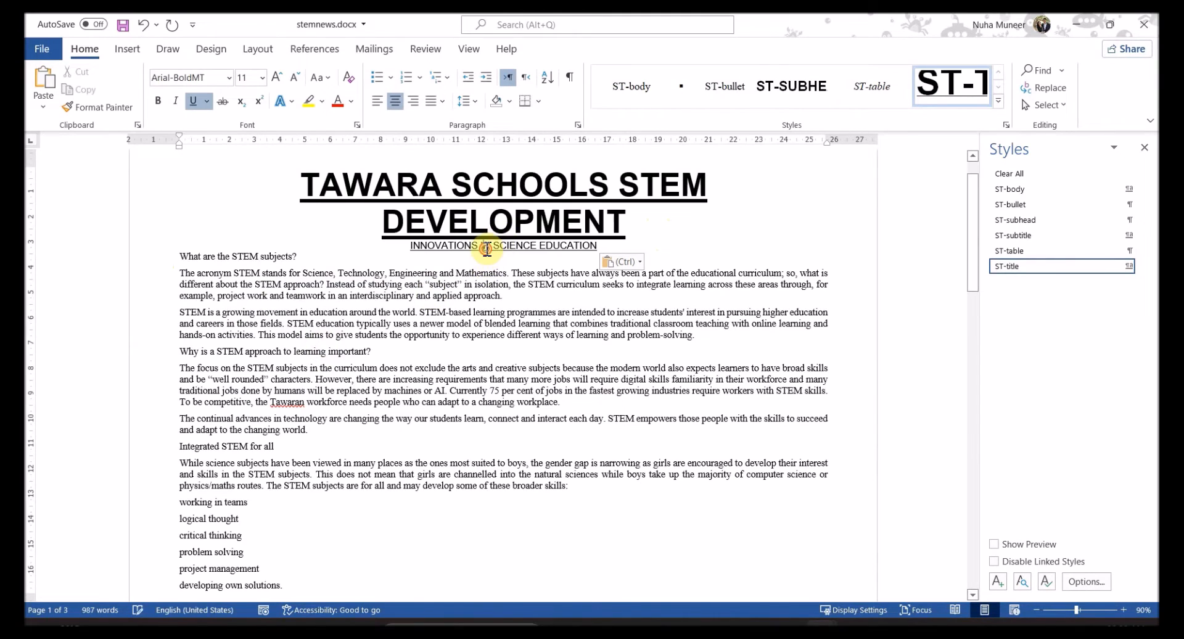
pyautogui.tripleClick(486, 248)
pyautogui.click(486, 248)
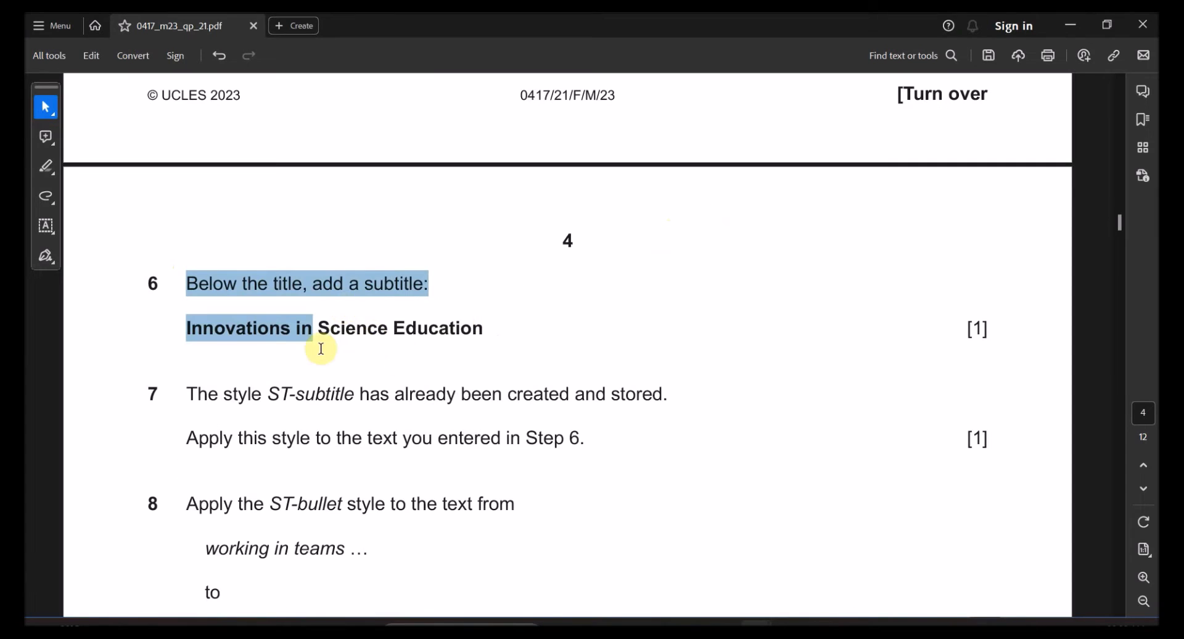
pyautogui.doubleClick(280, 395)
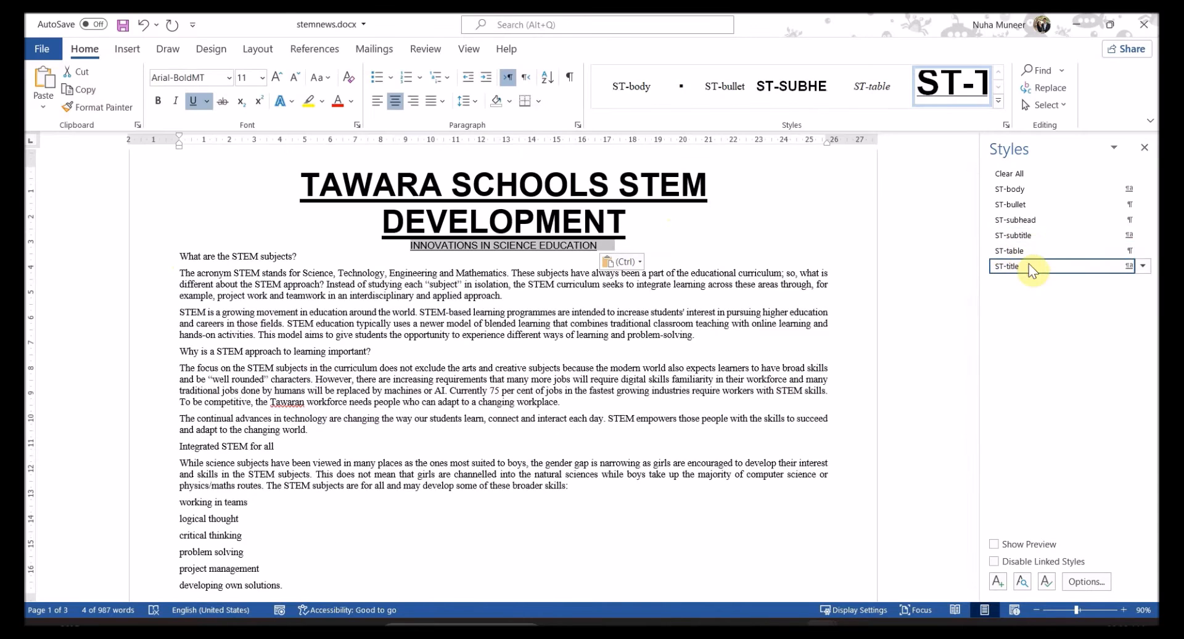
pyautogui.click(1017, 235)
pyautogui.click(601, 426)
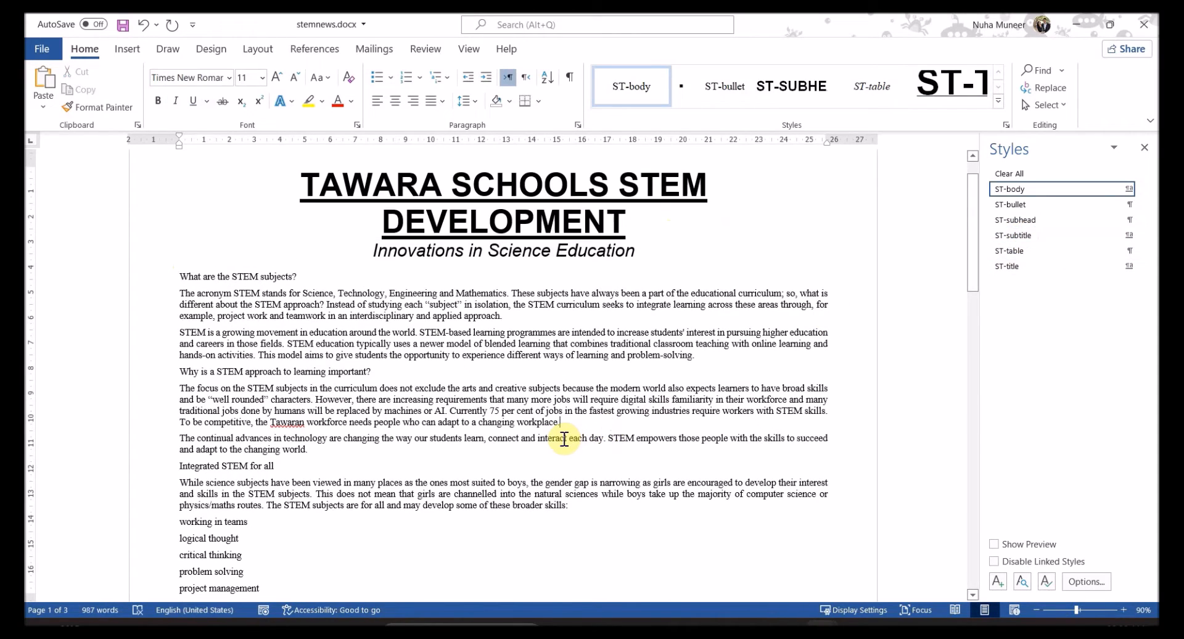
# Copy "working in teams" from step 8 of the question paper and search stemnews.docx for it
pyautogui.hotkey('alt', 'Tab')
pyautogui.scroll(-3, 444, 466)
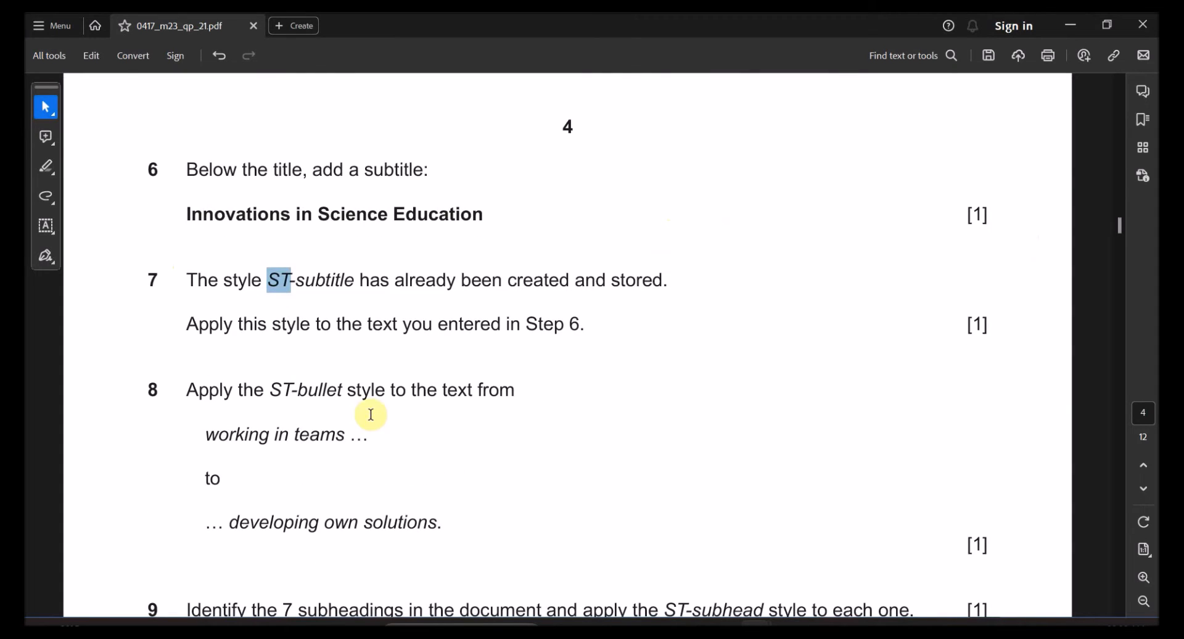
pyautogui.doubleClick(151, 390)
pyautogui.moveTo(269, 390); pyautogui.dragTo(515, 390)
pyautogui.scroll(-2, 312, 457)
pyautogui.scroll(-2, 312, 457)
pyautogui.moveTo(206, 350); pyautogui.dragTo(327, 356)
pyautogui.hotkey('ctrl', 'c')
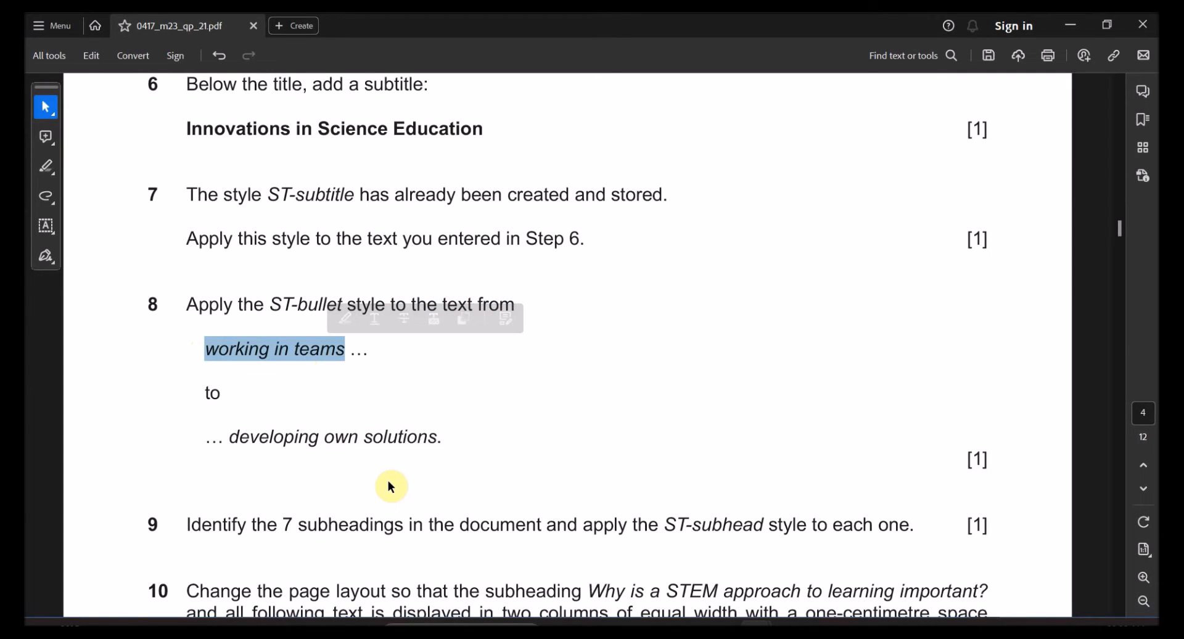
pyautogui.hotkey('alt', 'Tab')
pyautogui.hotkey('ctrl', 'f')
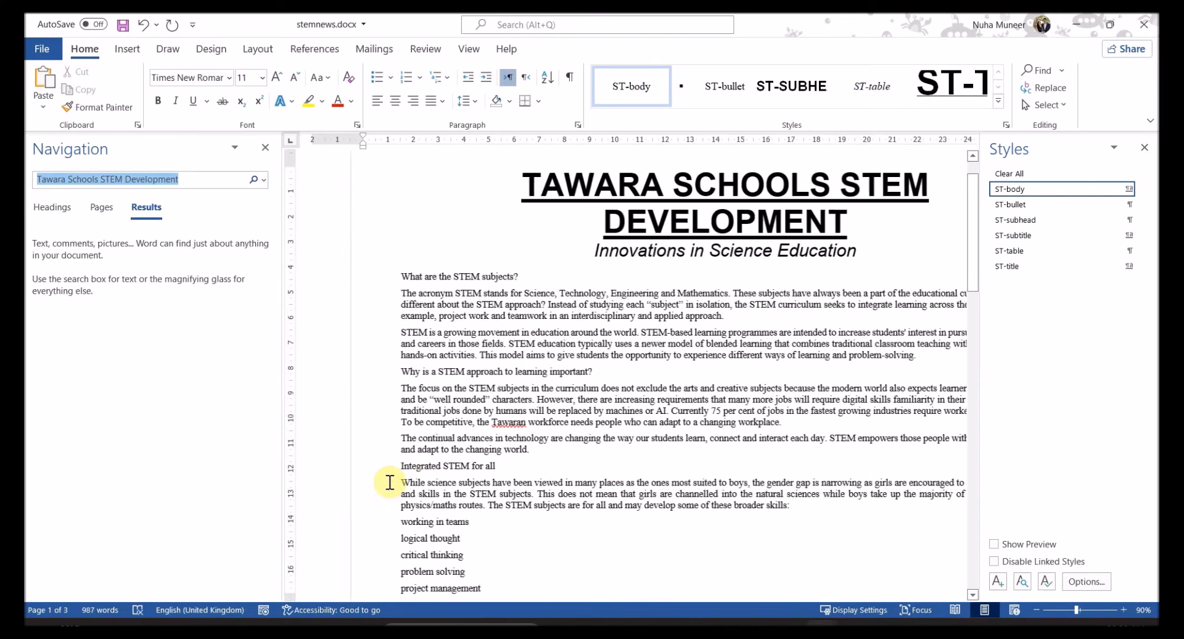
pyautogui.hotkey('ctrl', 'v')
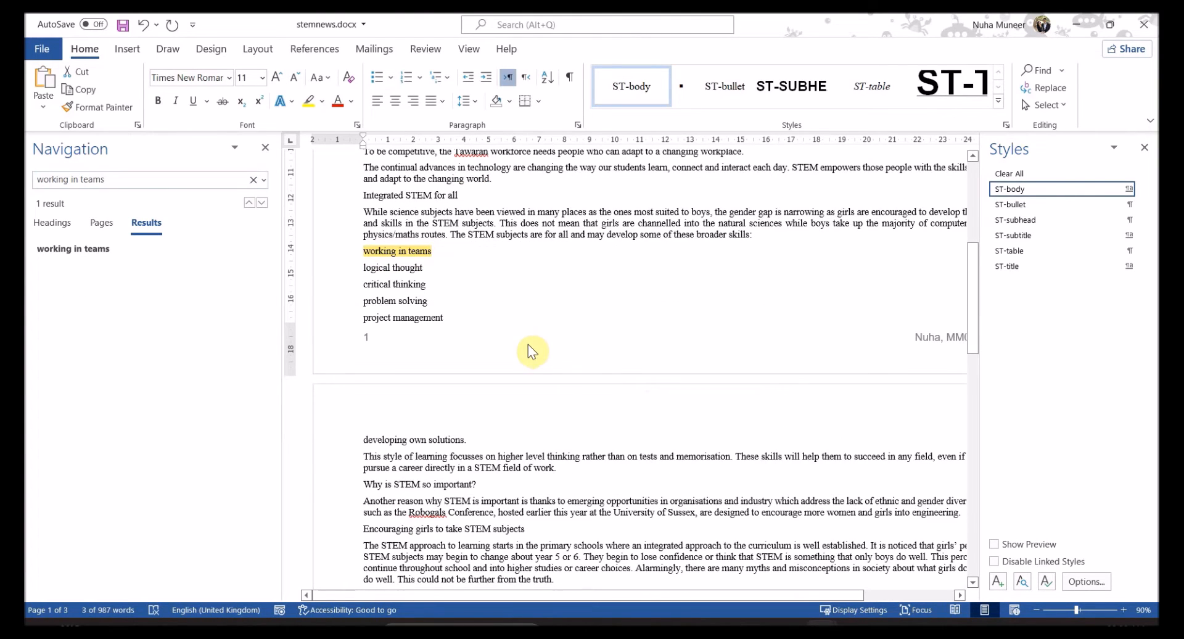
# Apply the ST-bullet style to the lines from "working in teams" to "developing own solutions." and return to the question paper
pyautogui.click(365, 252)
pyautogui.moveTo(363, 251); pyautogui.dragTo(472, 438)
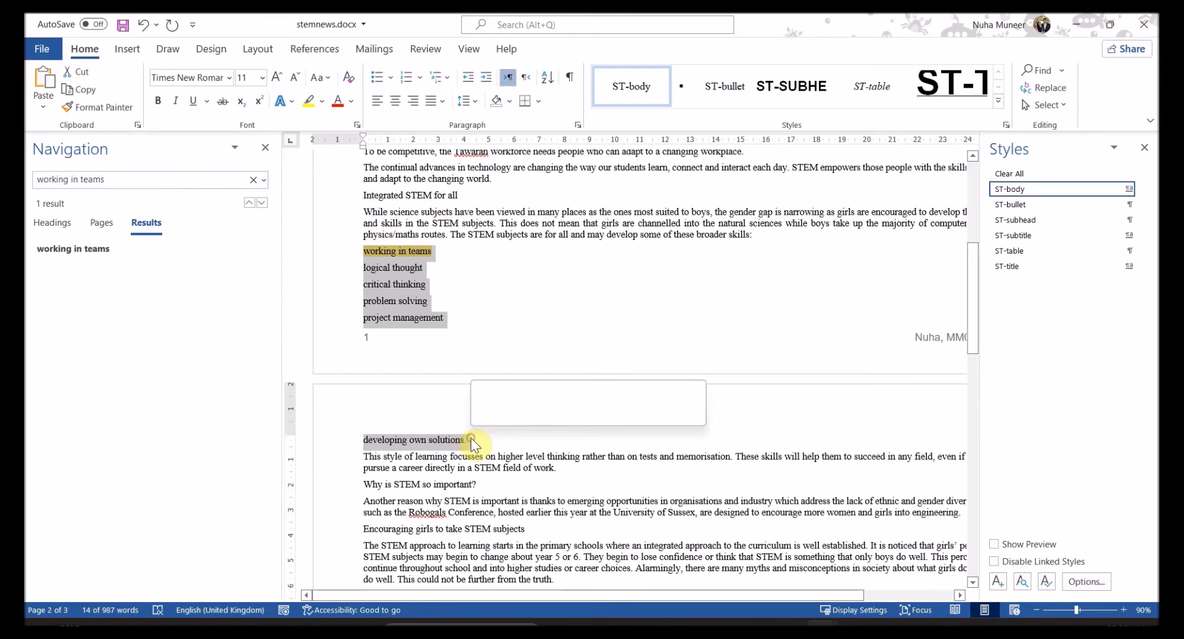
pyautogui.hotkey('alt', 'Tab')
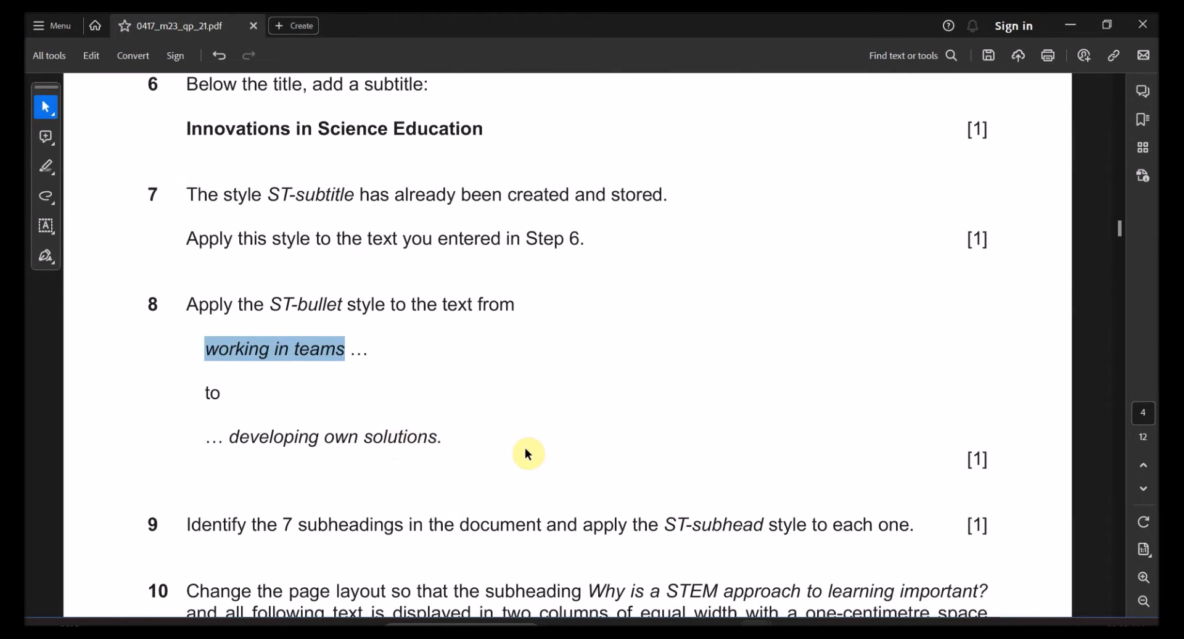
pyautogui.hotkey('alt', 'Tab')
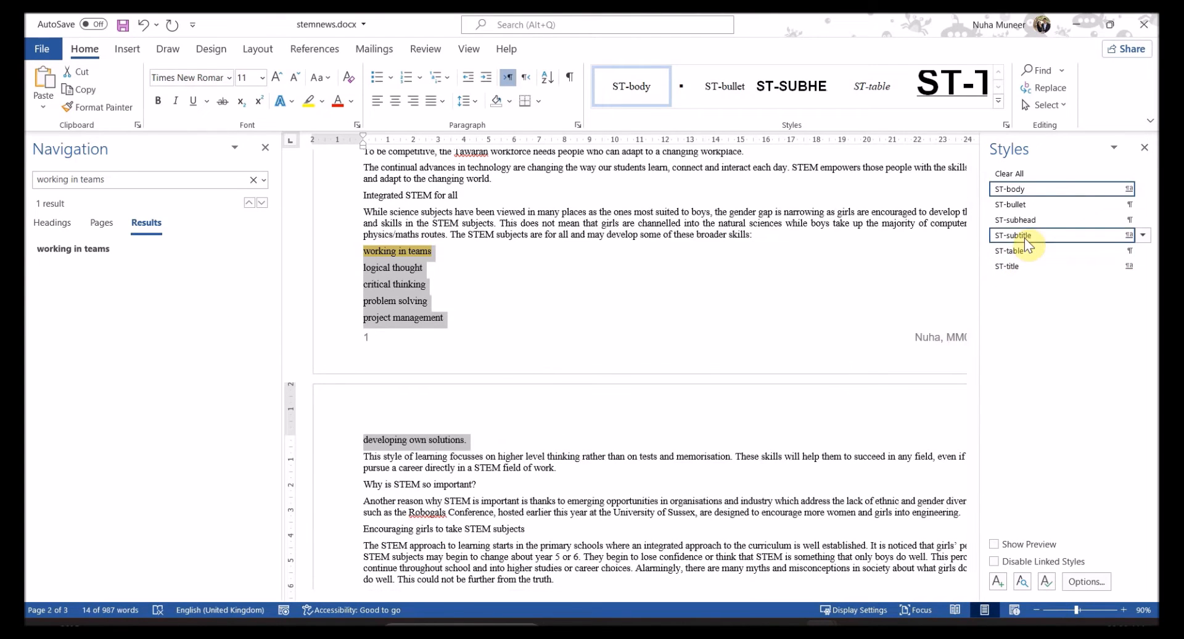
pyautogui.click(1025, 209)
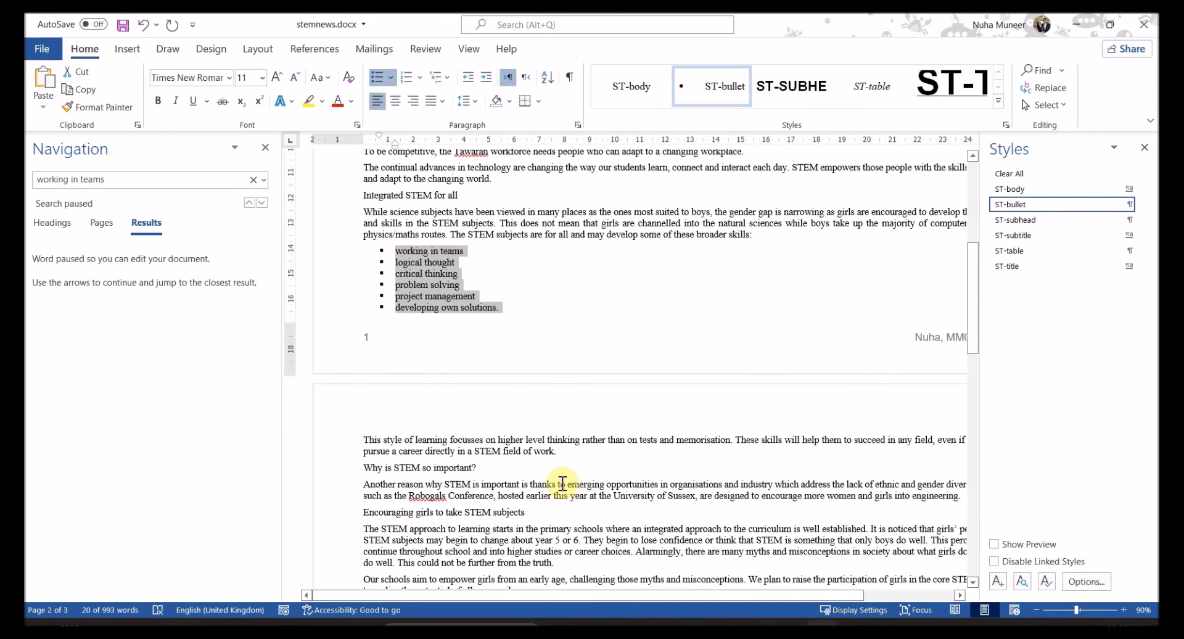
pyautogui.hotkey('alt', 'Tab')
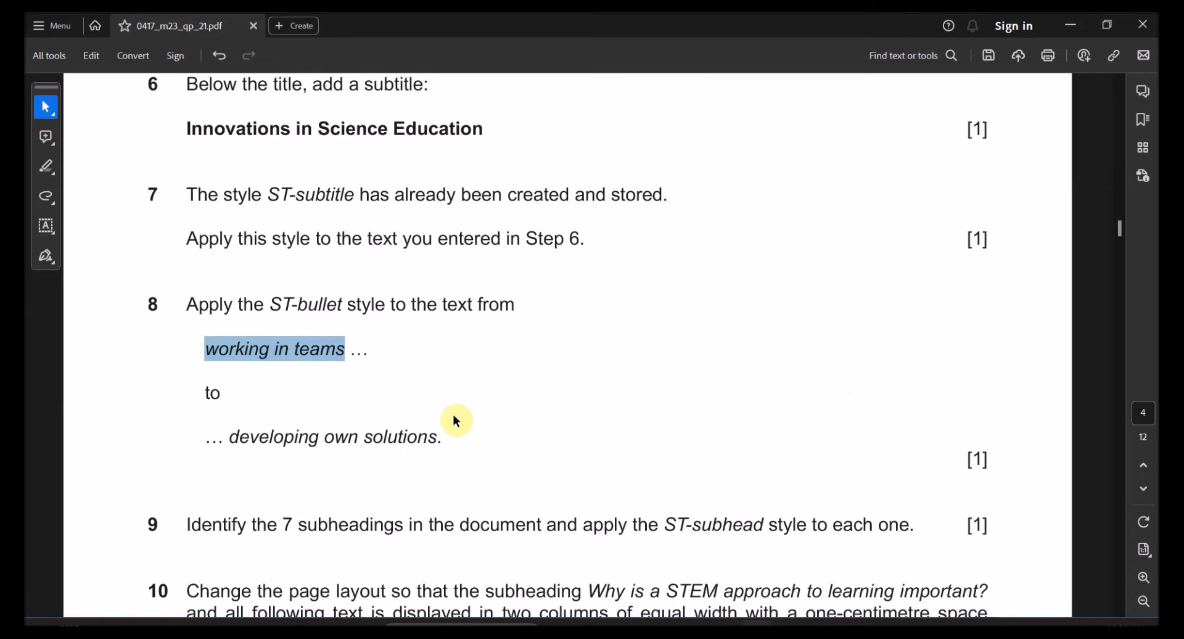
# Highlight "7 subheadings" and "subhead" in step 9 of the question paper
pyautogui.scroll(-1, 454, 414)
pyautogui.scroll(-3, 290, 413)
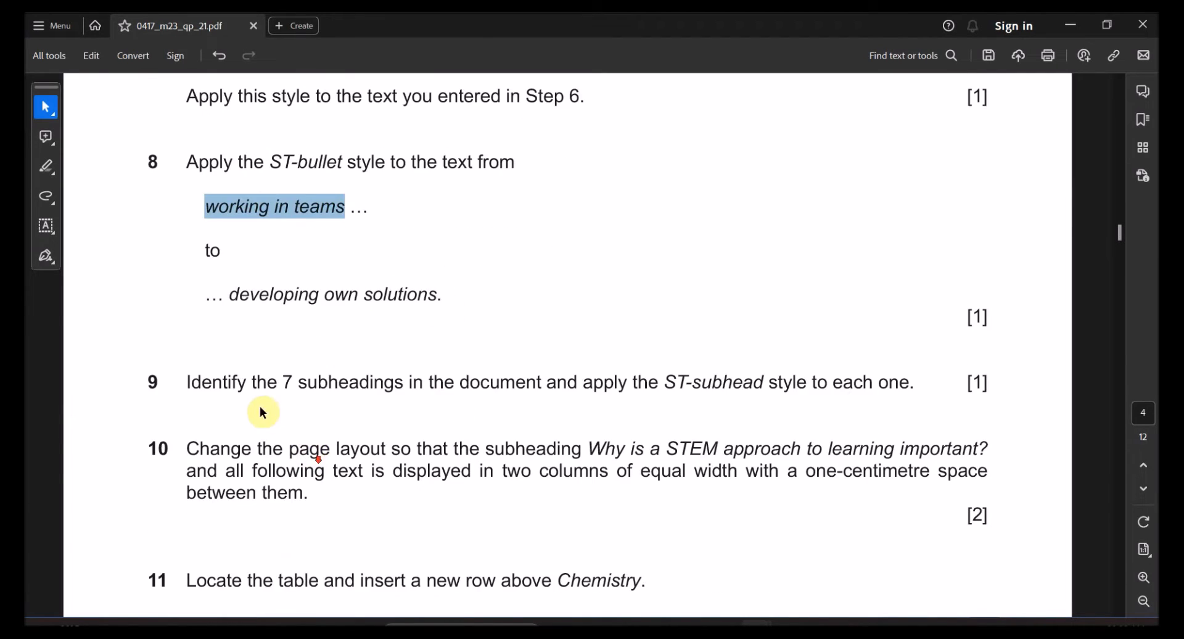
pyautogui.moveTo(276, 385); pyautogui.dragTo(404, 390)
pyautogui.click(422, 347)
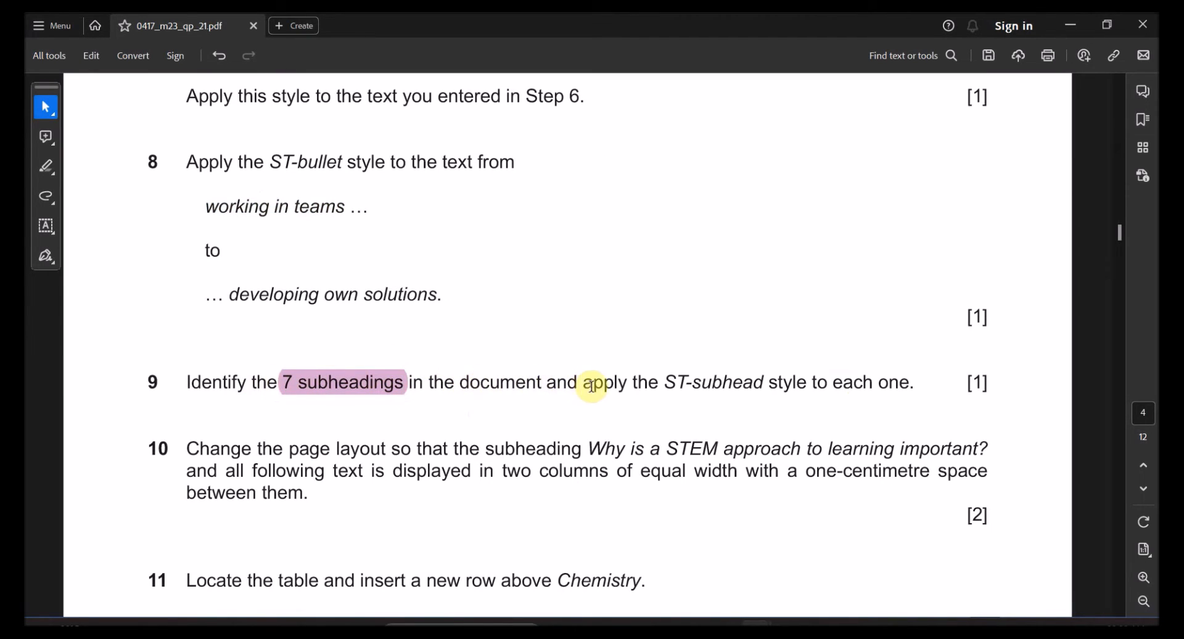
pyautogui.moveTo(661, 385); pyautogui.dragTo(902, 385)
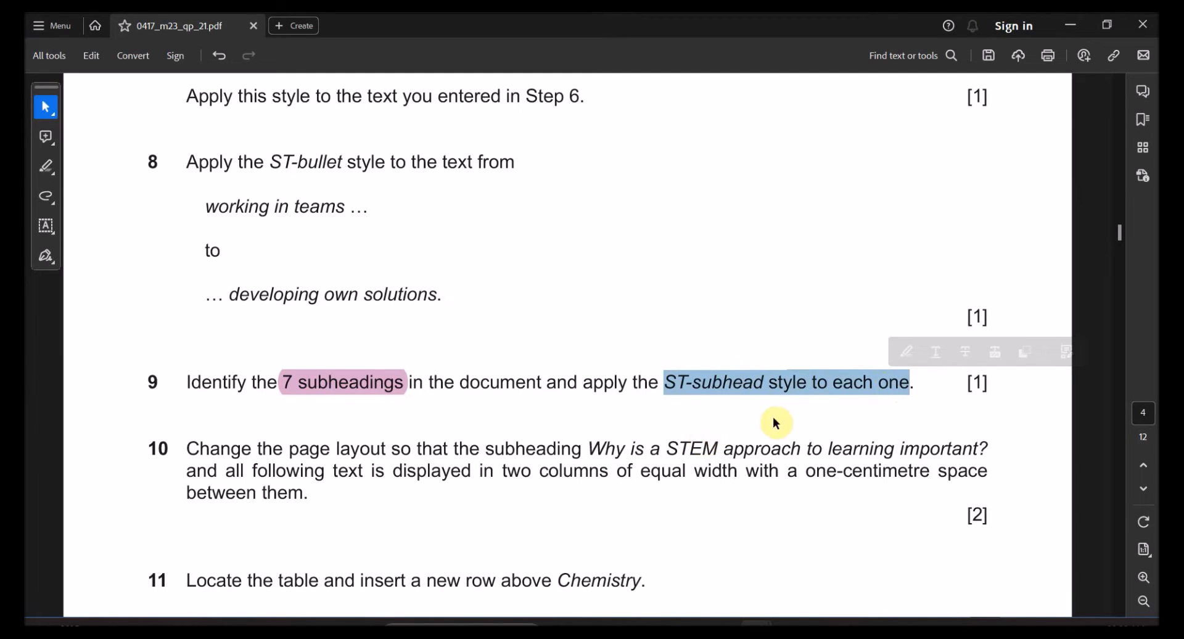
pyautogui.doubleClick(736, 386)
pyautogui.click(756, 360)
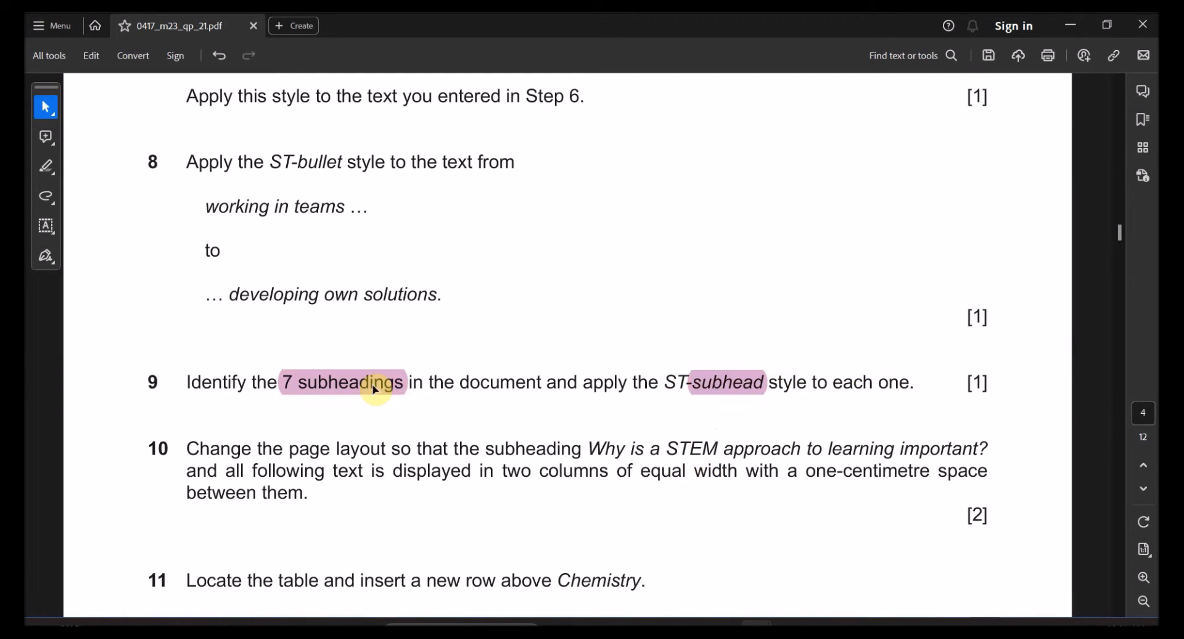
# Switch to stemnews.docx and apply the ST-subhead style to all seven subheadings, from "What are the STEM subjects?" to "Moving into work or higher education"
pyautogui.hotkey('alt', 'Tab')
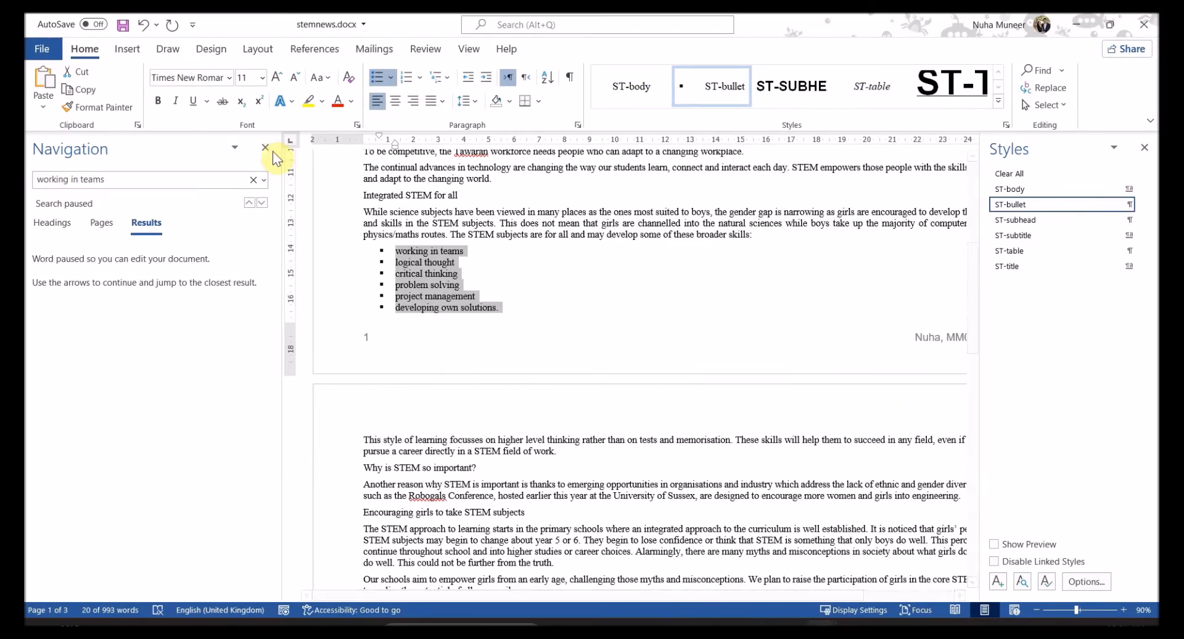
pyautogui.scroll(5, 557, 296)
pyautogui.keyDown('ctrl'); pyautogui.scroll(2, 502, 346); pyautogui.keyUp('ctrl')
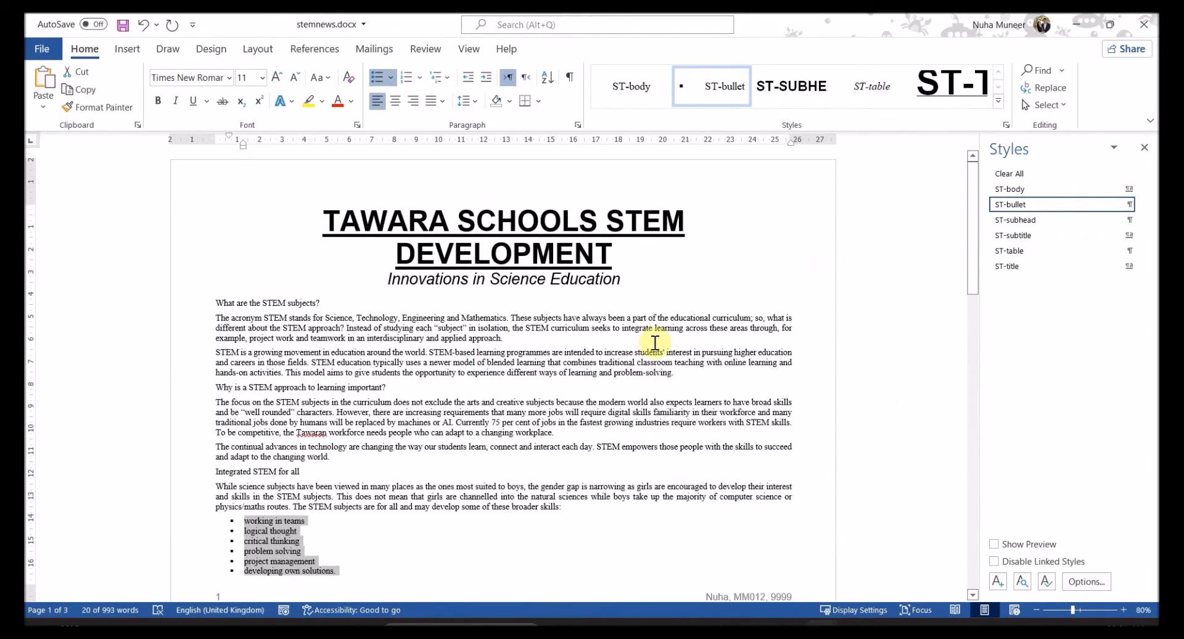
pyautogui.keyDown('ctrl'); pyautogui.scroll(1, 534, 349); pyautogui.keyUp('ctrl')
pyautogui.tripleClick(238, 175)
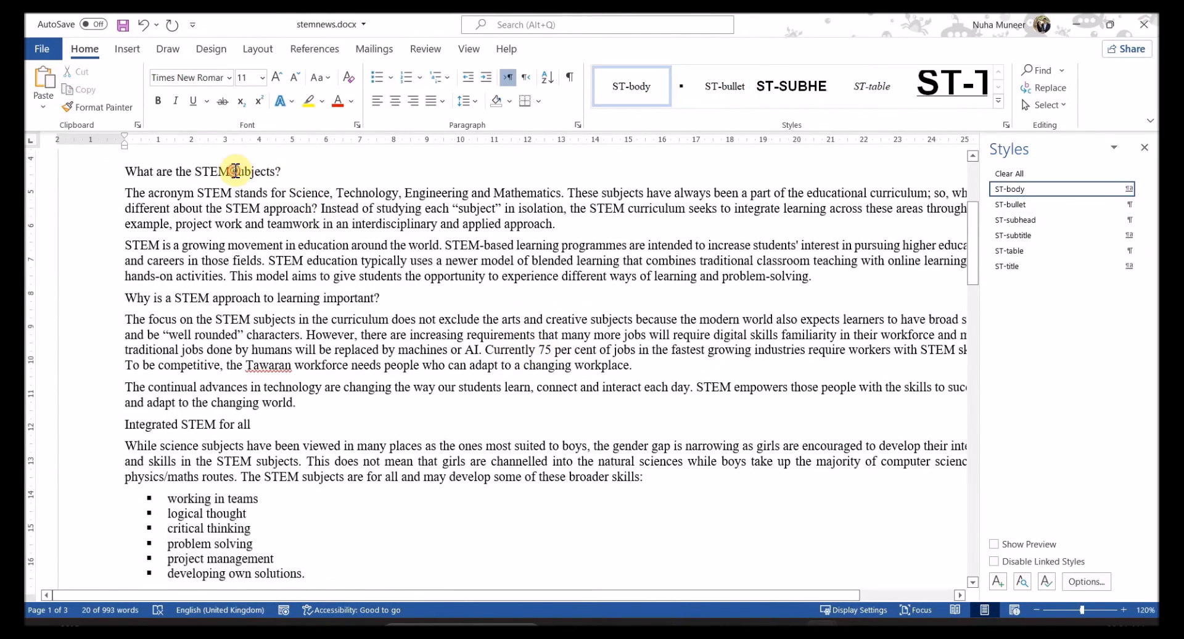
pyautogui.keyDown('ctrl'); pyautogui.tripleClick(282, 301); pyautogui.keyUp('ctrl')
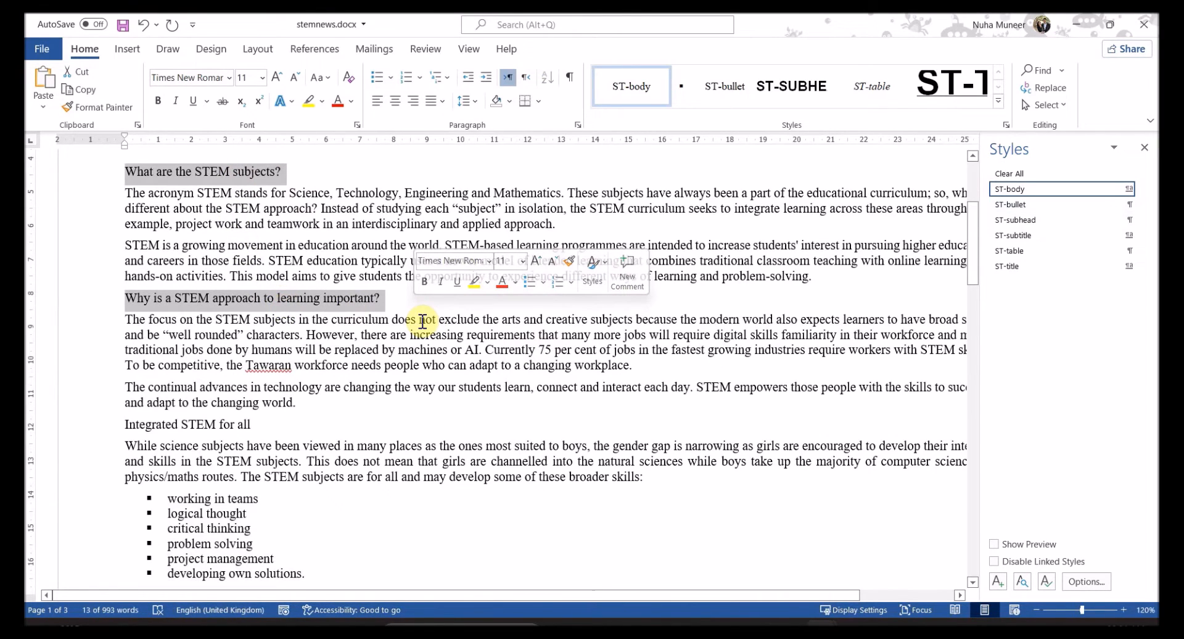
pyautogui.scroll(-1, 245, 418)
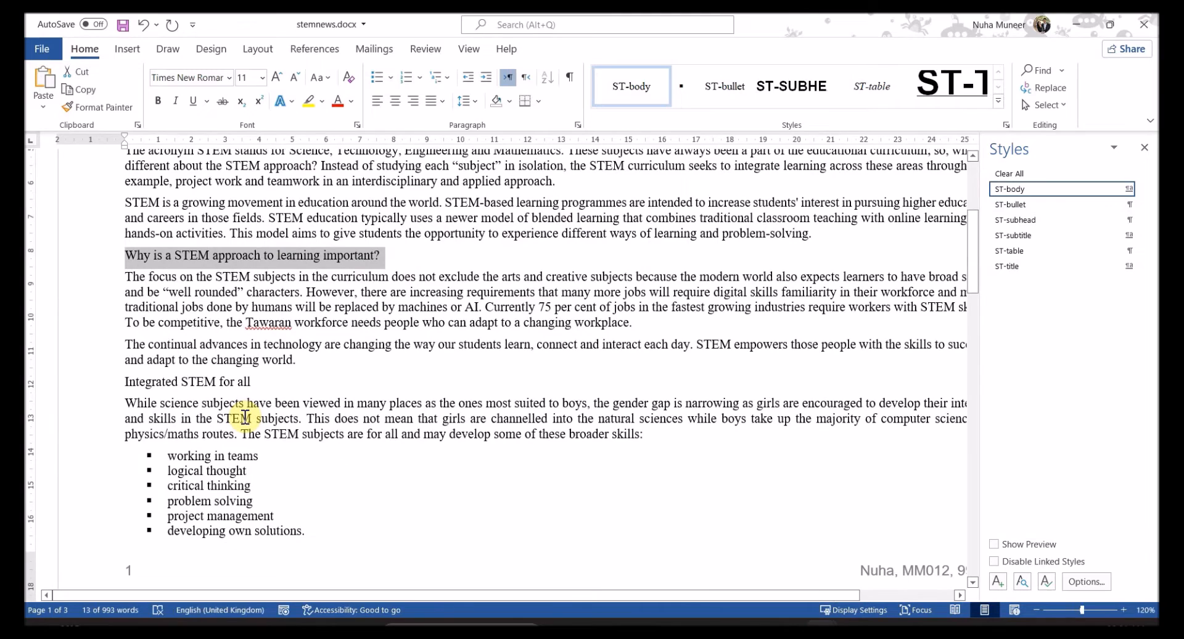
pyautogui.scroll(1, 245, 418)
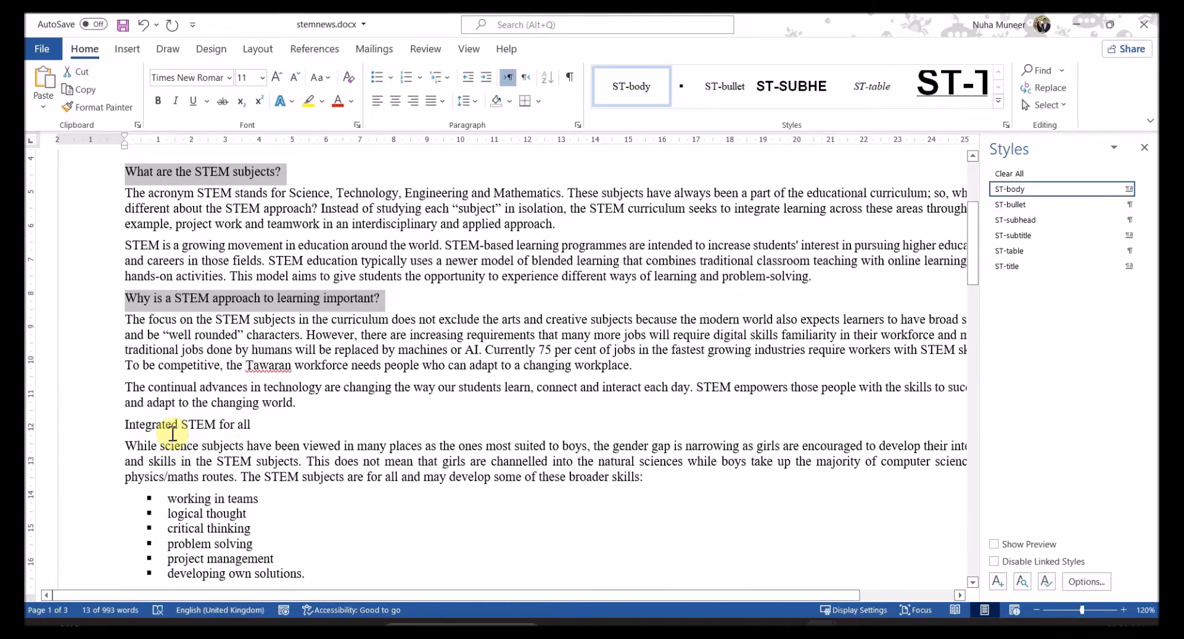
pyautogui.keyDown('ctrl'); pyautogui.tripleClick(177, 424); pyautogui.keyUp('ctrl')
pyautogui.scroll(-12, 330, 475)
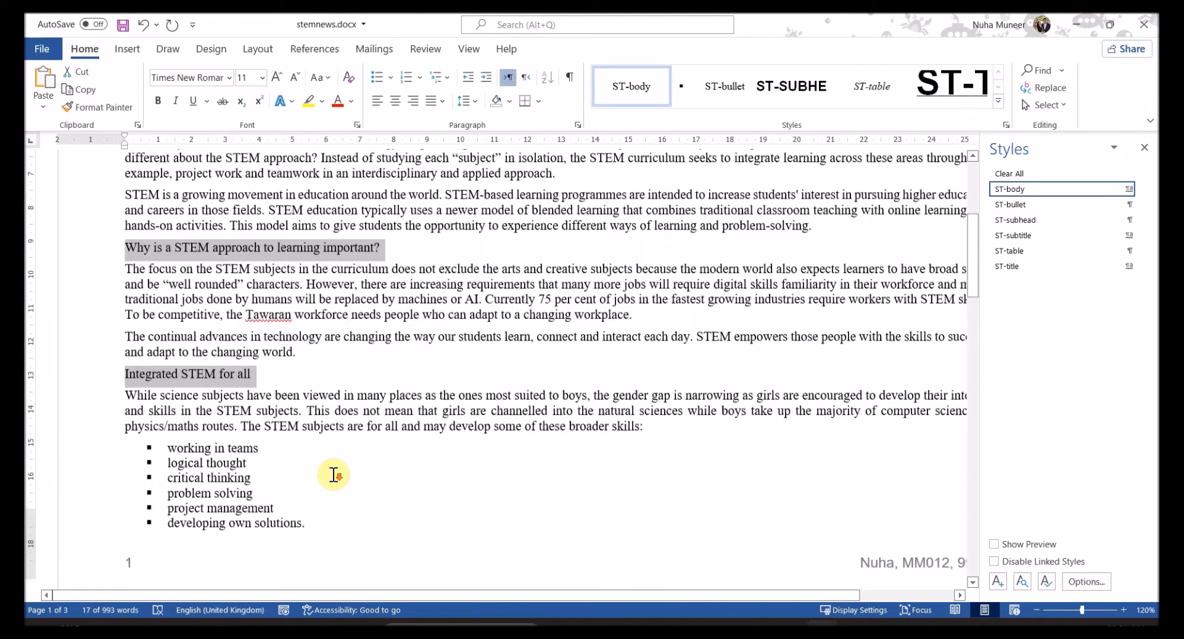
pyautogui.keyDown('ctrl'); pyautogui.tripleClick(214, 315); pyautogui.keyUp('ctrl')
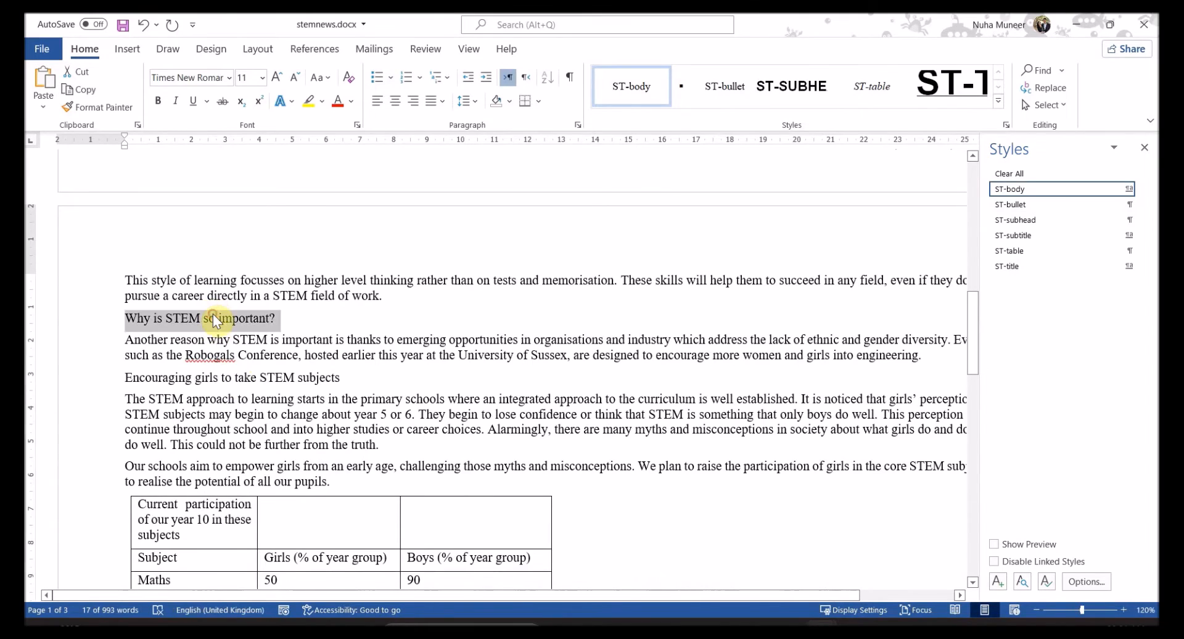
pyautogui.scroll(-1, 296, 329)
pyautogui.keyDown('ctrl'); pyautogui.tripleClick(300, 338); pyautogui.keyUp('ctrl')
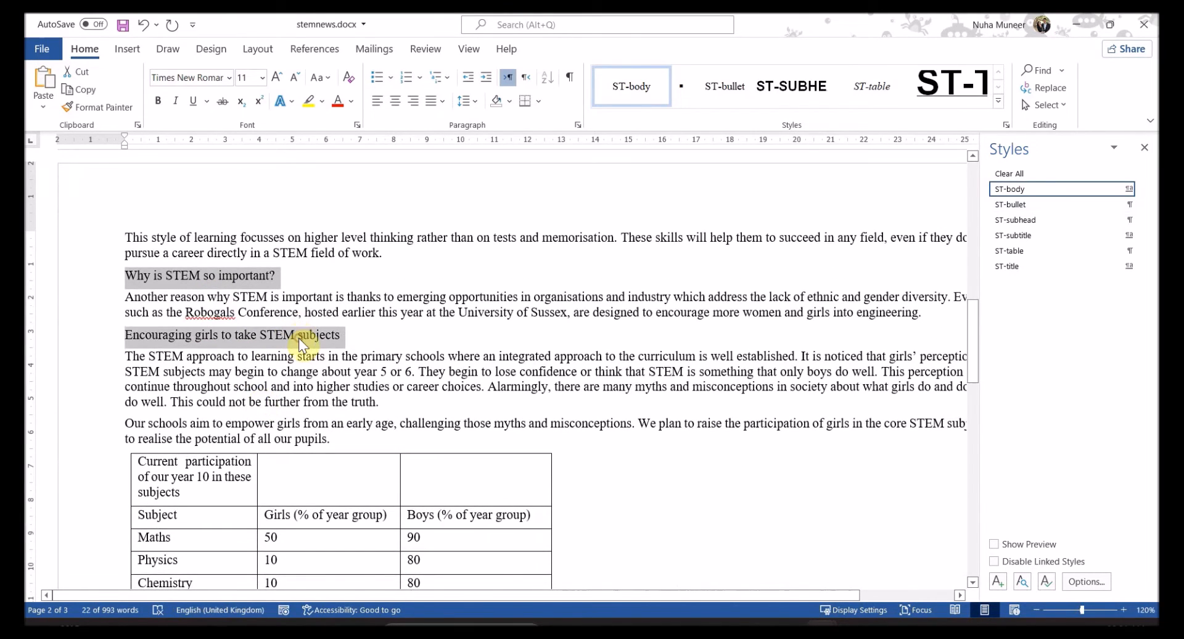
pyautogui.scroll(-9, 330, 345)
pyautogui.scroll(-1, 333, 423)
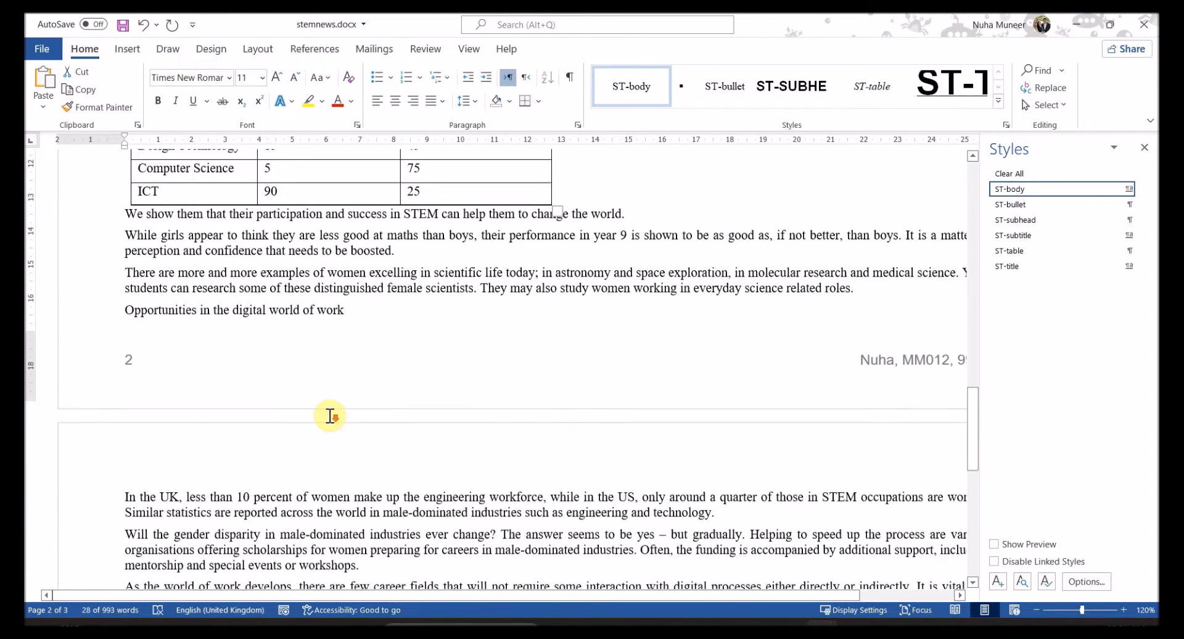
pyautogui.keyDown('ctrl'); pyautogui.tripleClick(300, 301); pyautogui.keyUp('ctrl')
pyautogui.scroll(-6, 359, 415)
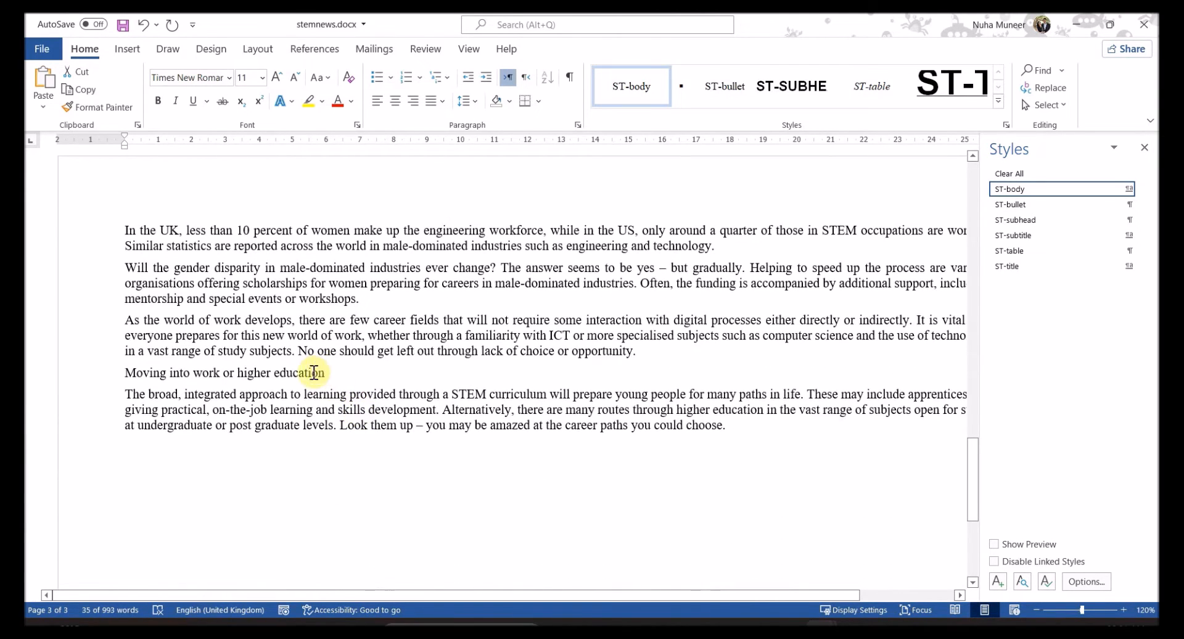
pyautogui.keyDown('ctrl'); pyautogui.tripleClick(296, 376); pyautogui.keyUp('ctrl')
pyautogui.scroll(6, 529, 567)
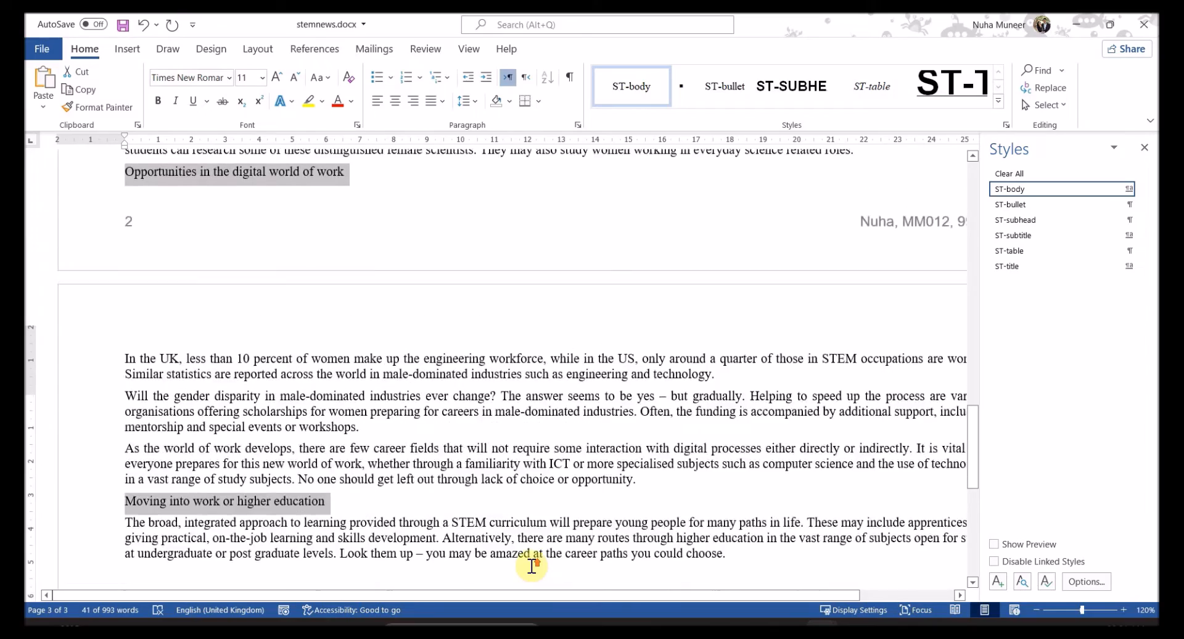
pyautogui.scroll(15, 527, 571)
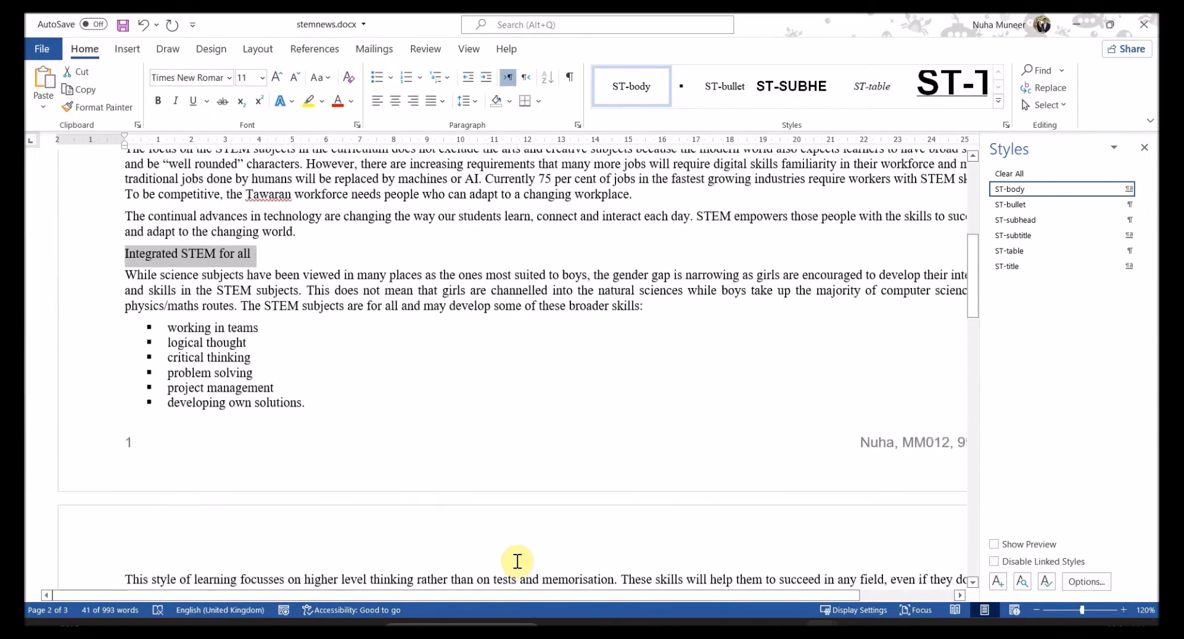
pyautogui.scroll(3, 521, 568)
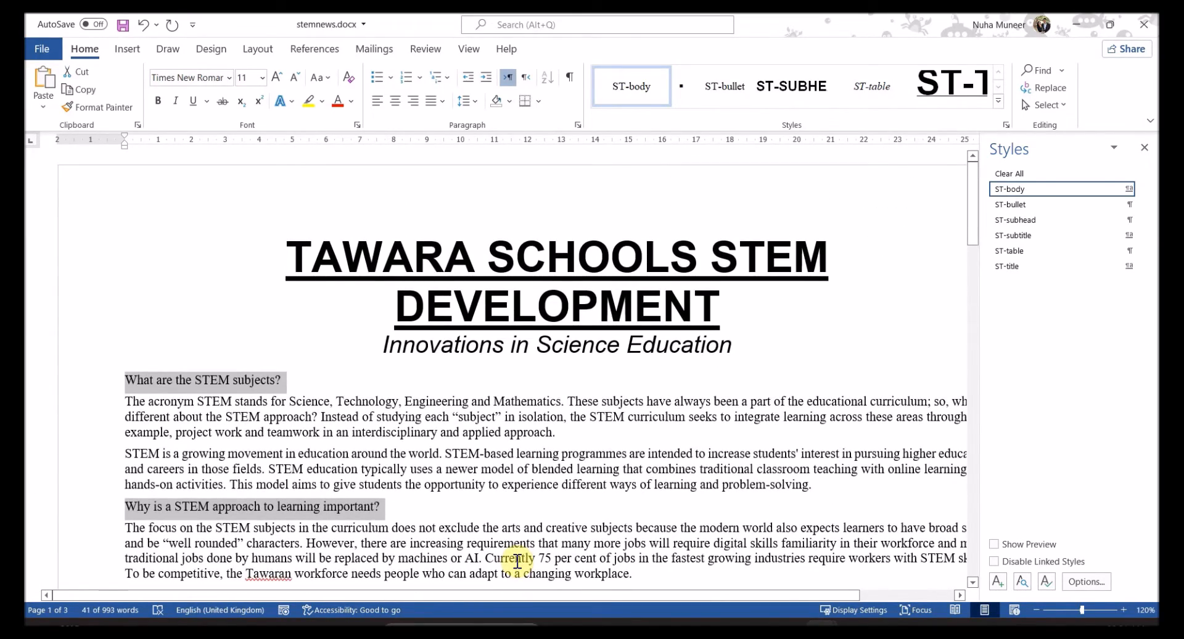
pyautogui.hotkey('alt', 'Tab')
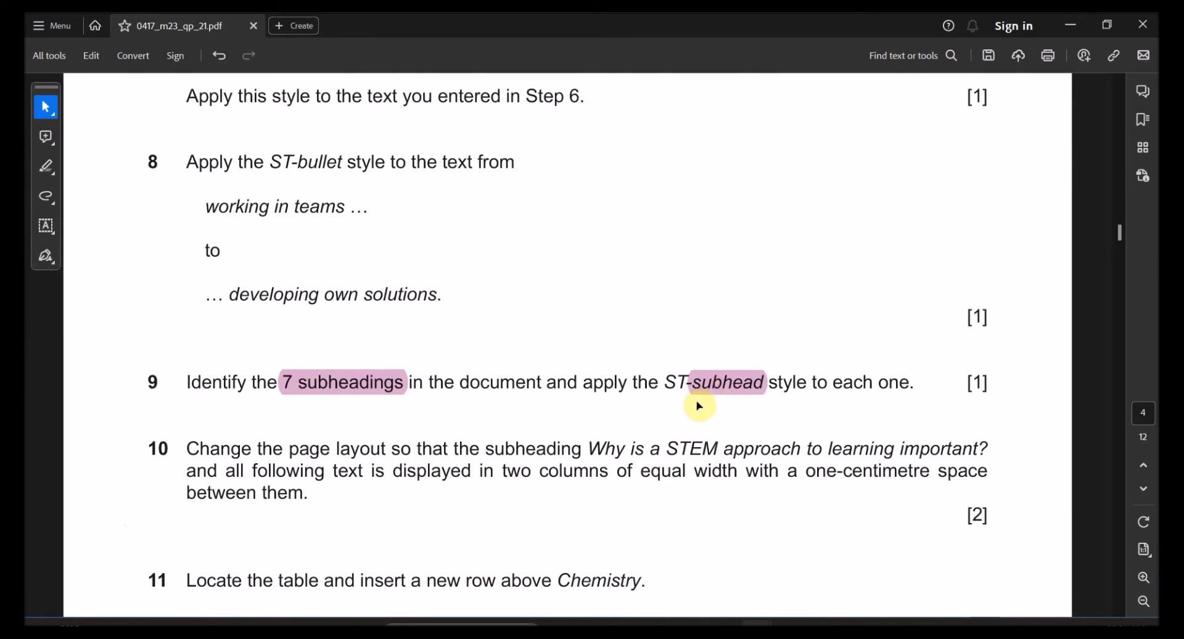
pyautogui.hotkey('alt', 'Tab')
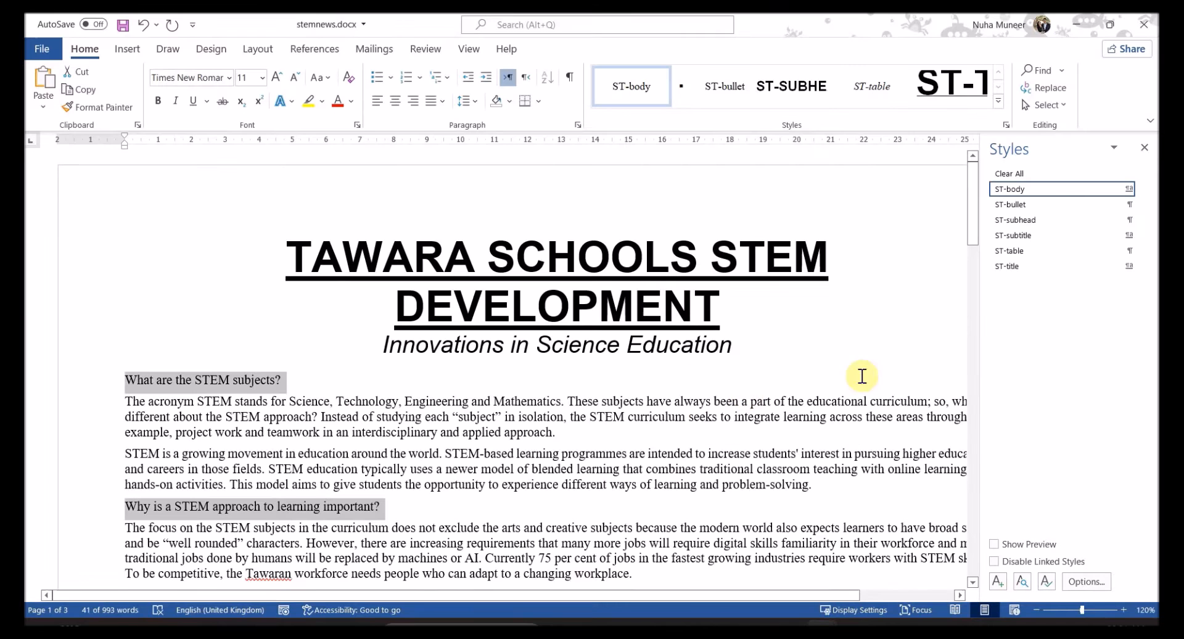
pyautogui.click(1024, 220)
pyautogui.click(750, 423)
pyautogui.keyDown('ctrl'); pyautogui.scroll(-1, 749, 423); pyautogui.keyUp('ctrl')
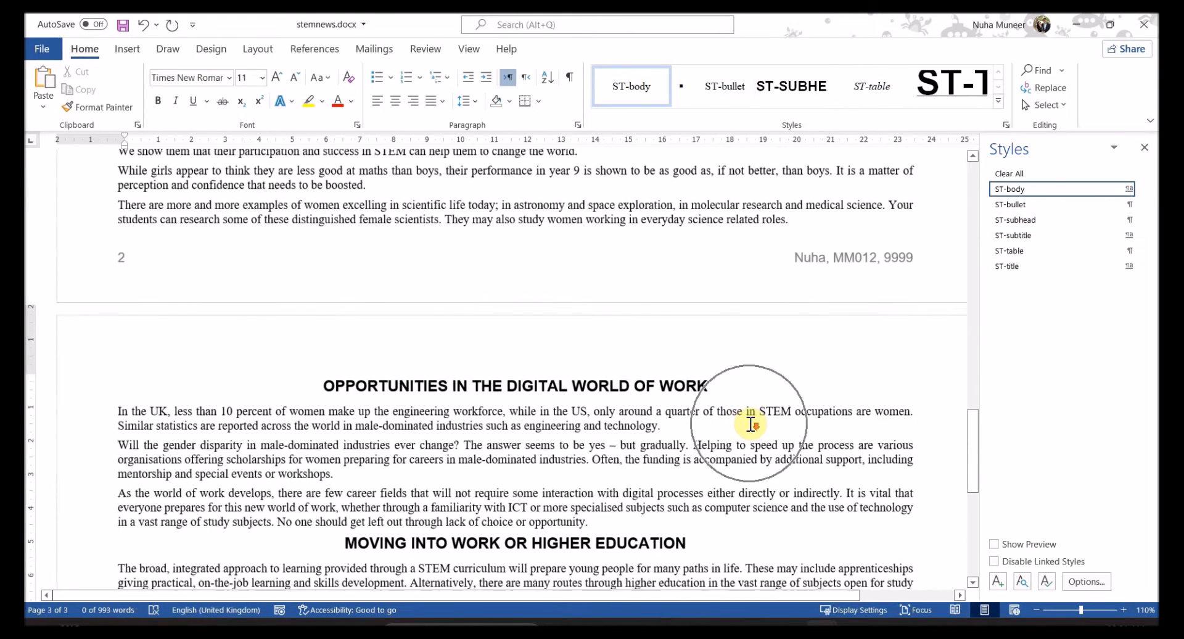
pyautogui.scroll(15, 709, 468)
pyautogui.scroll(10, 709, 469)
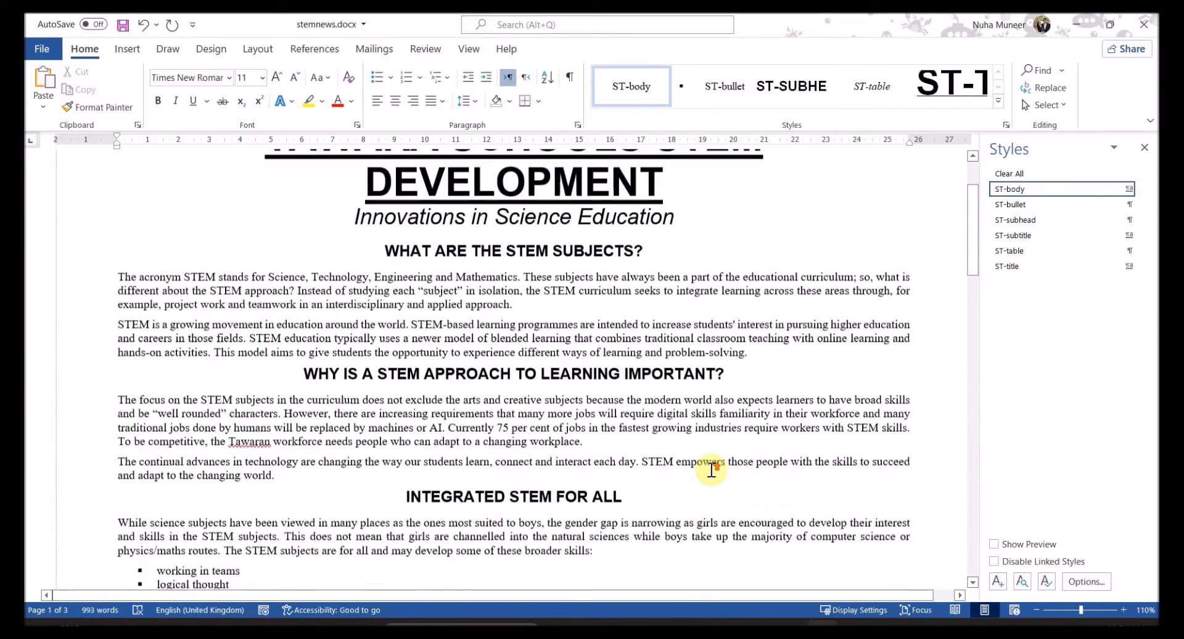
# Return to the question paper and highlight "two columns of" and "one-centimetre space" in step 10
pyautogui.hotkey('alt', 'Tab')
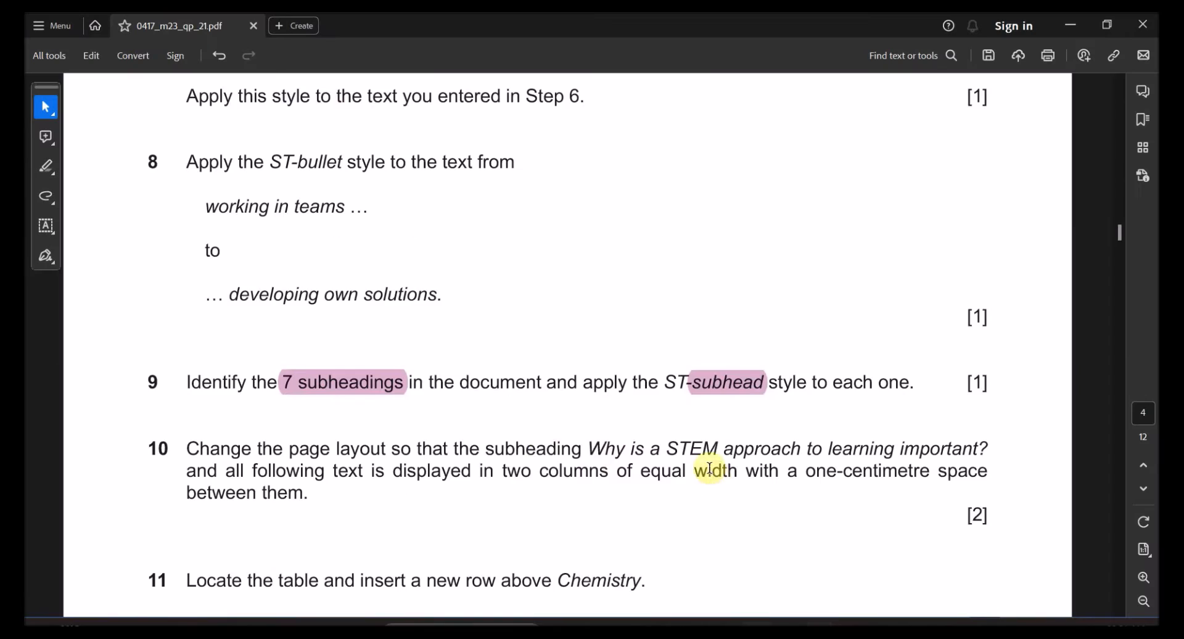
pyautogui.scroll(-3, 499, 467)
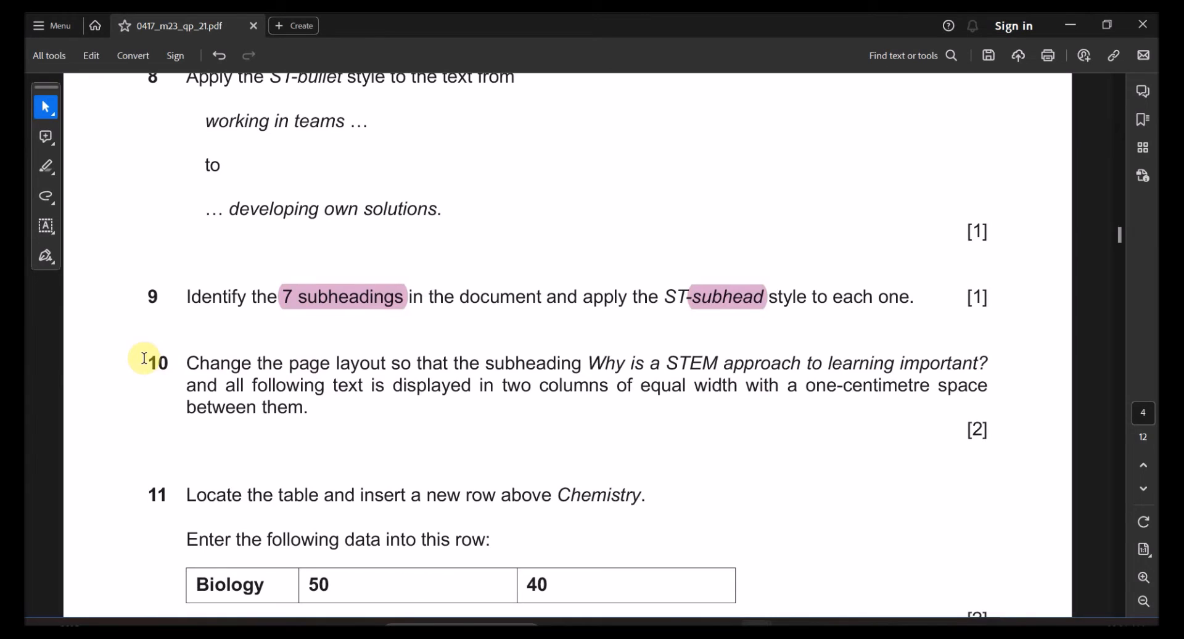
pyautogui.moveTo(259, 363); pyautogui.dragTo(385, 365)
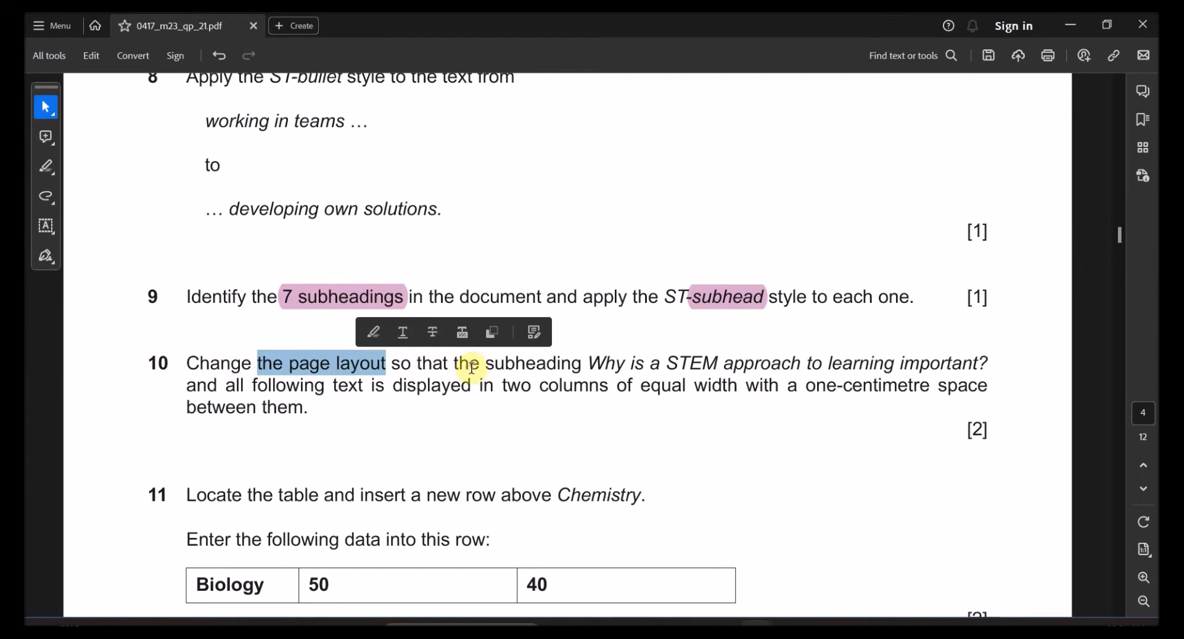
pyautogui.moveTo(590, 363); pyautogui.dragTo(715, 366)
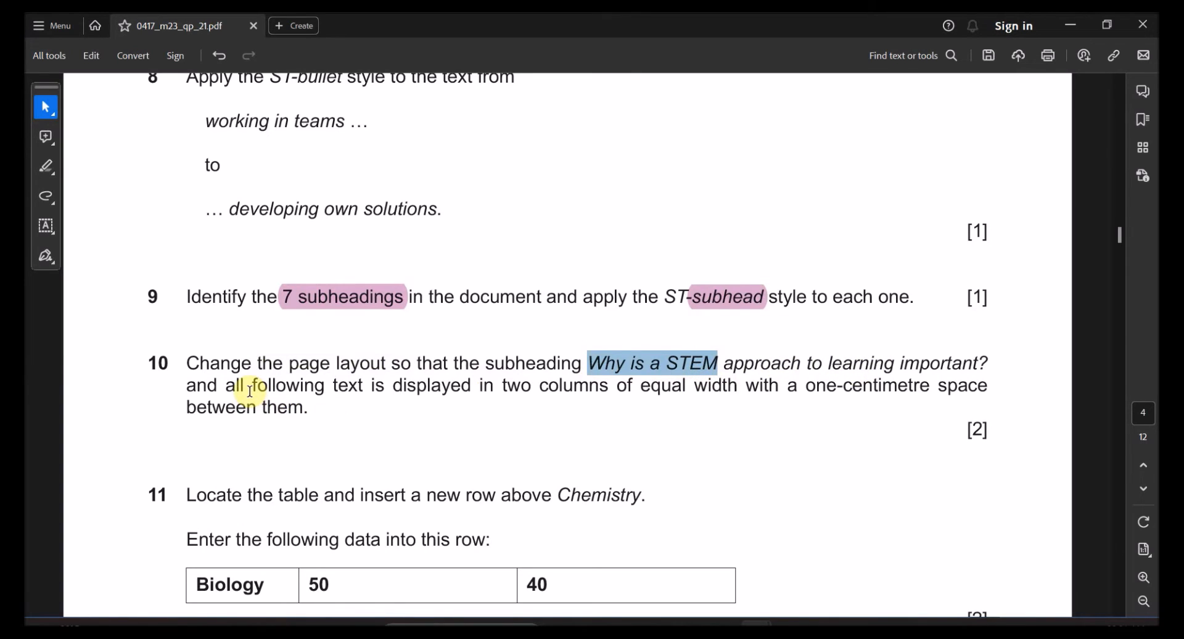
pyautogui.moveTo(502, 386); pyautogui.dragTo(636, 388)
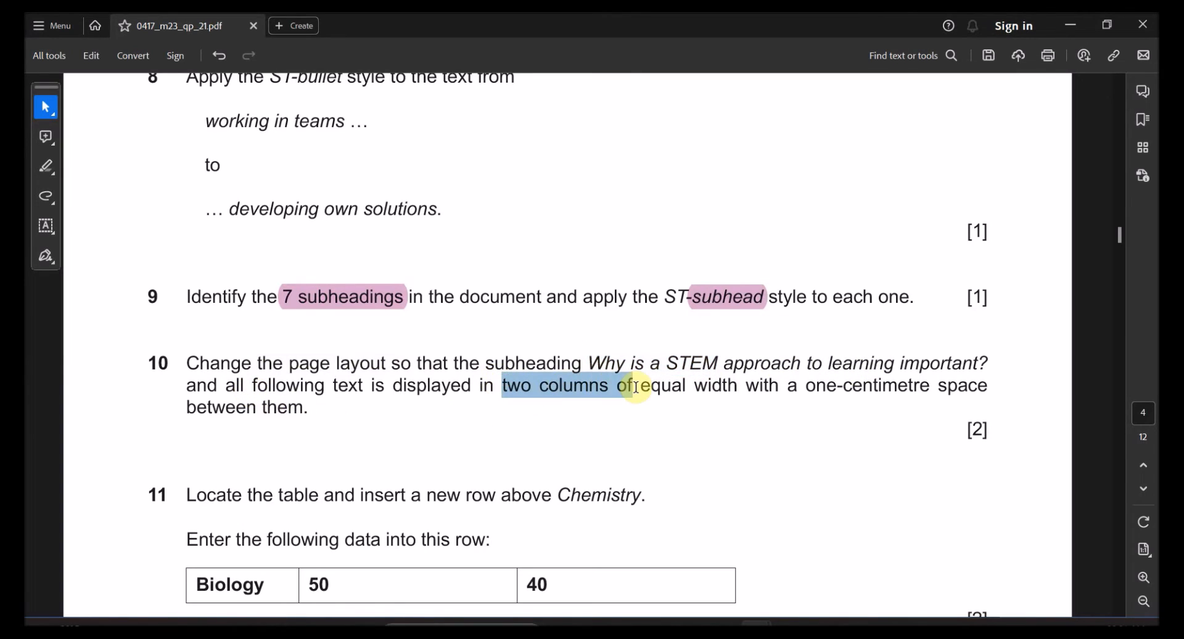
pyautogui.click(657, 352)
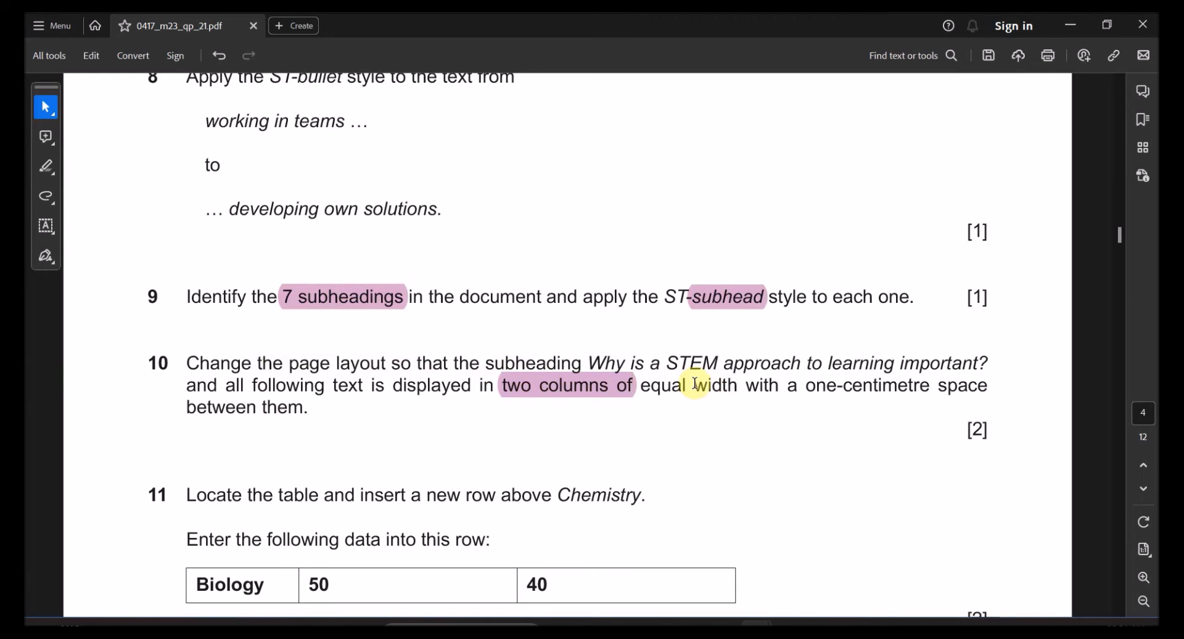
pyautogui.moveTo(807, 386); pyautogui.dragTo(959, 386)
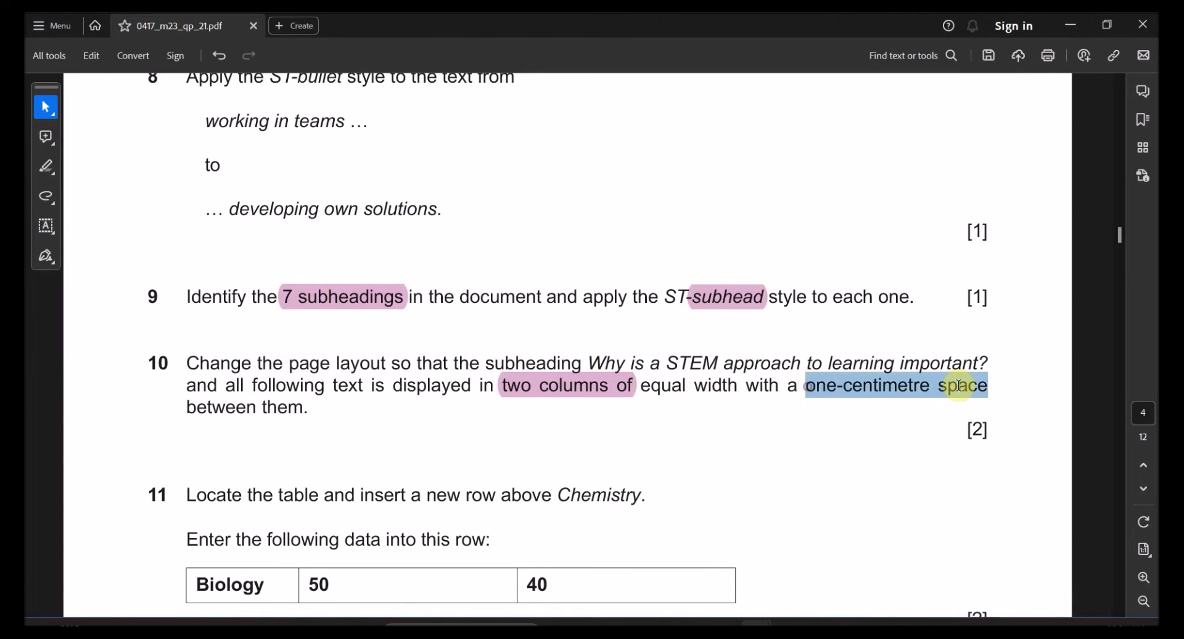
pyautogui.click(941, 356)
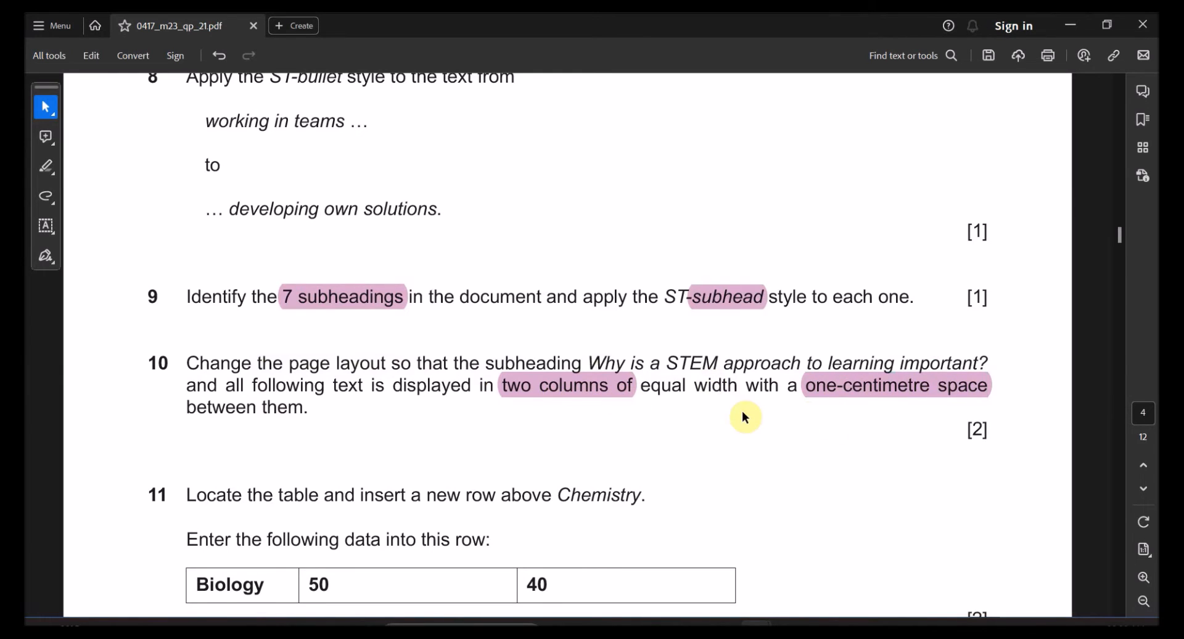
# Underline "Why is a STEM approach to learning important? and all following text" in step 10 of the question paper
pyautogui.click(529, 386)
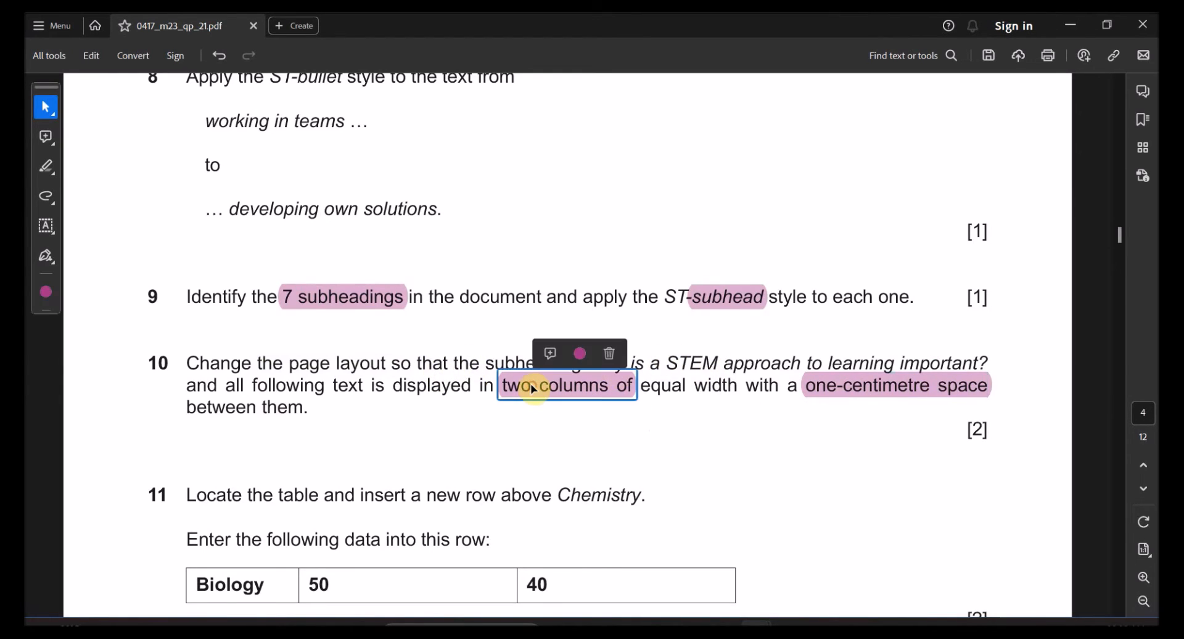
pyautogui.click(432, 370)
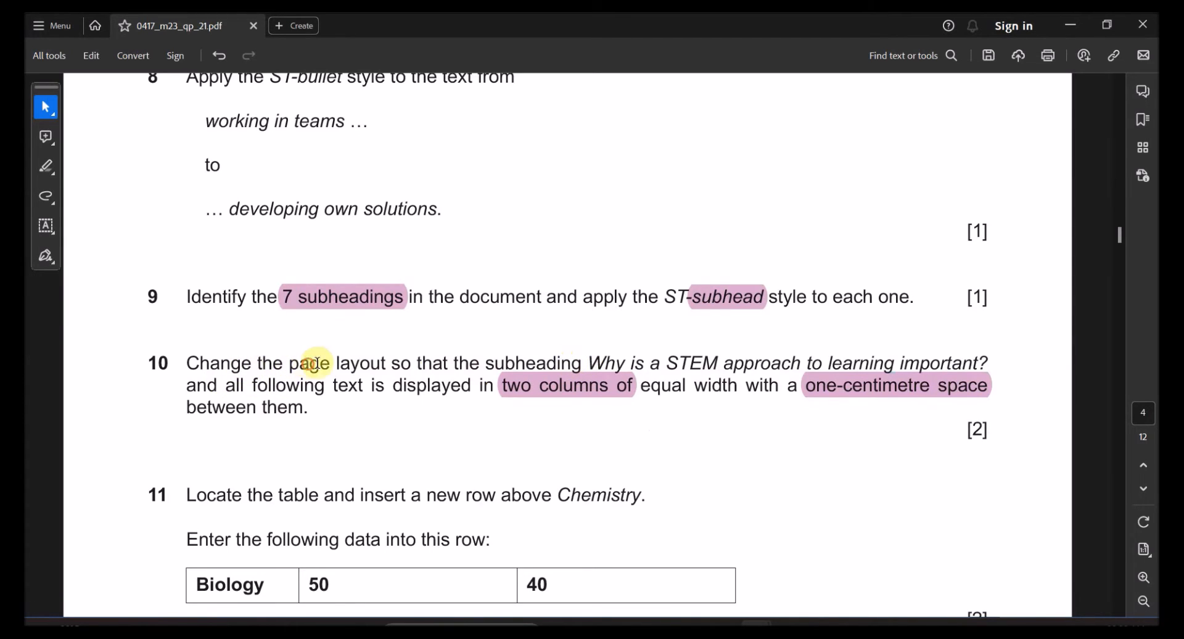
pyautogui.moveTo(308, 364); pyautogui.dragTo(428, 362)
pyautogui.moveTo(589, 363); pyautogui.dragTo(361, 388)
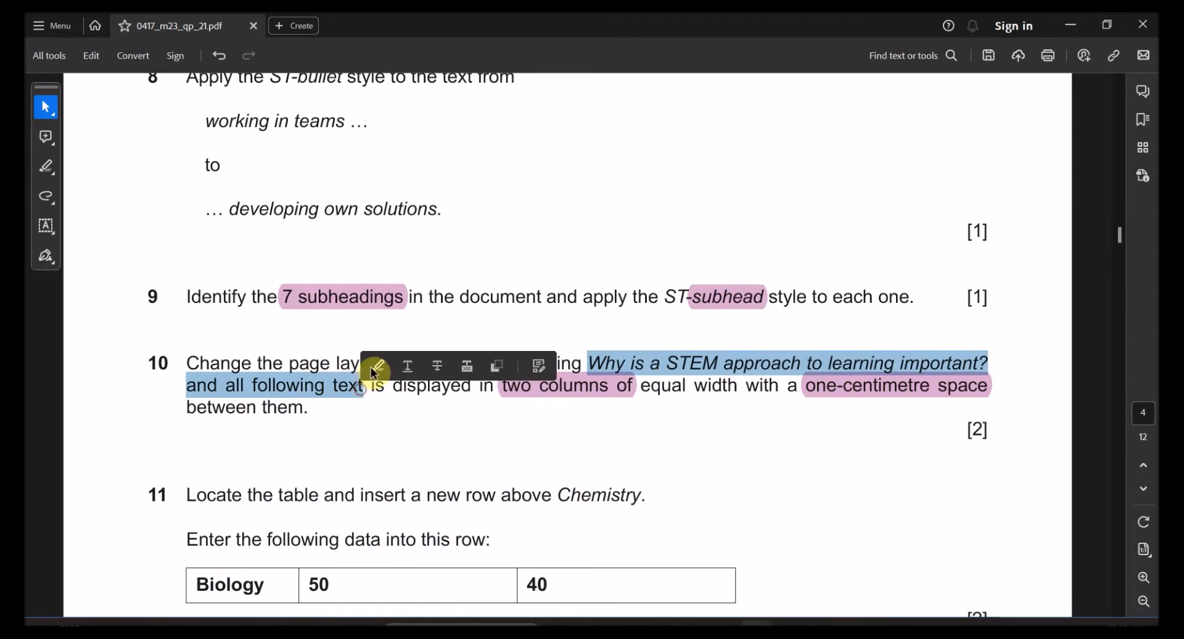
pyautogui.click(407, 365)
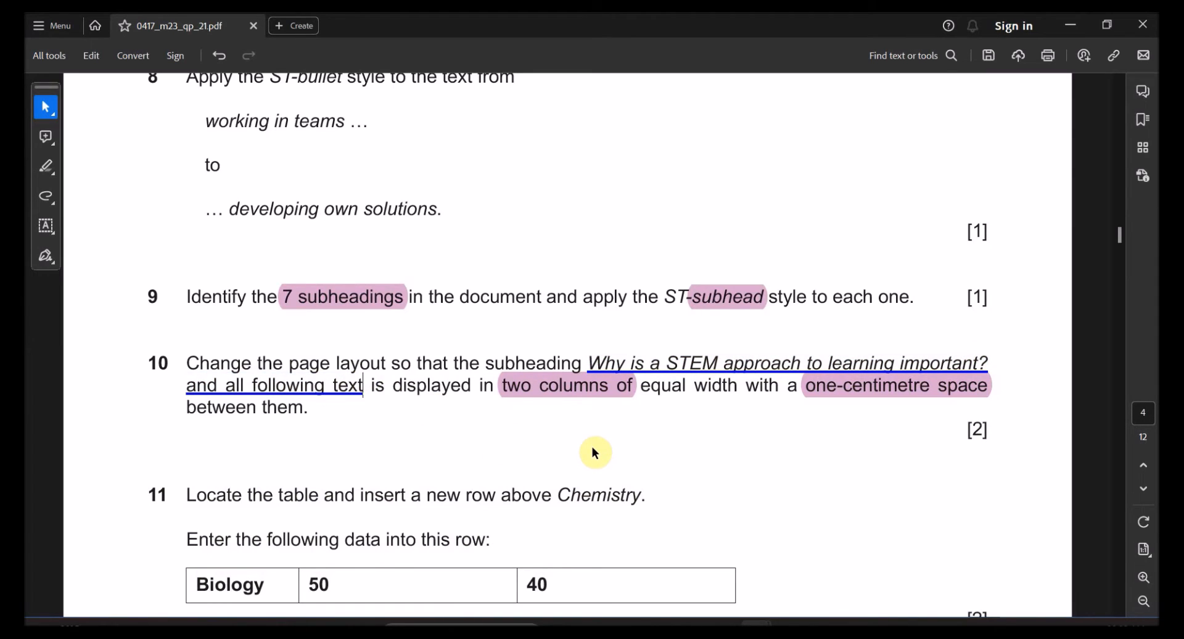
# Search stemnews.docx for "Why is a STEM approach", the subheading text taken from step 10 of the question paper
pyautogui.moveTo(587, 358); pyautogui.dragTo(732, 364)
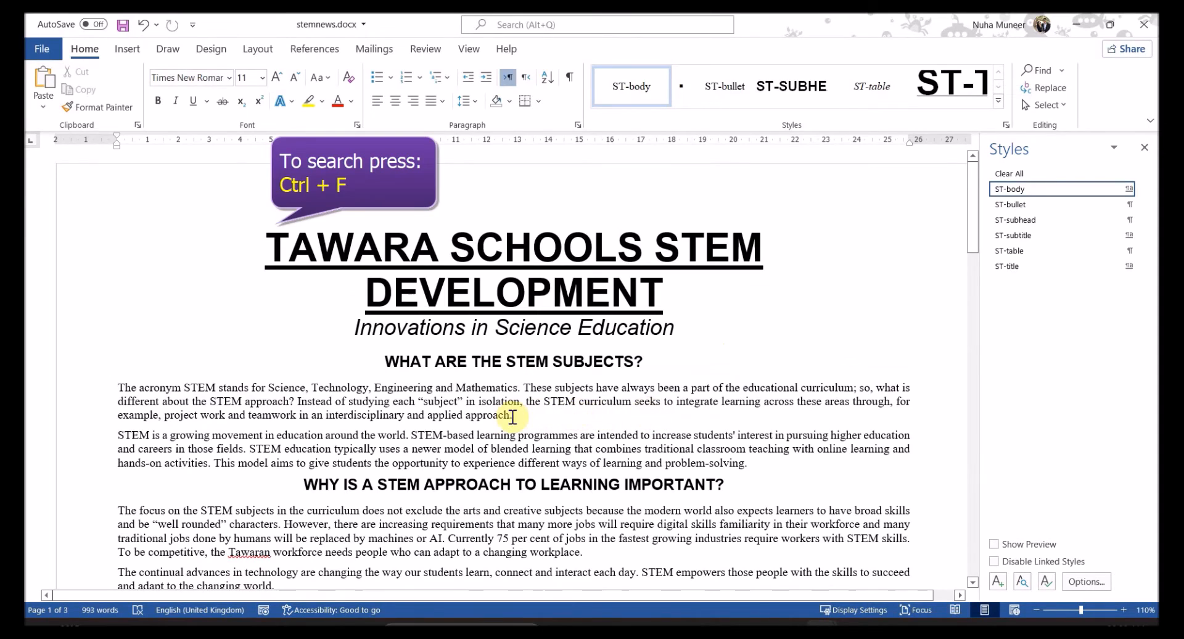
pyautogui.hotkey('ctrl', 'f')
pyautogui.write('Why is a STEM approach')
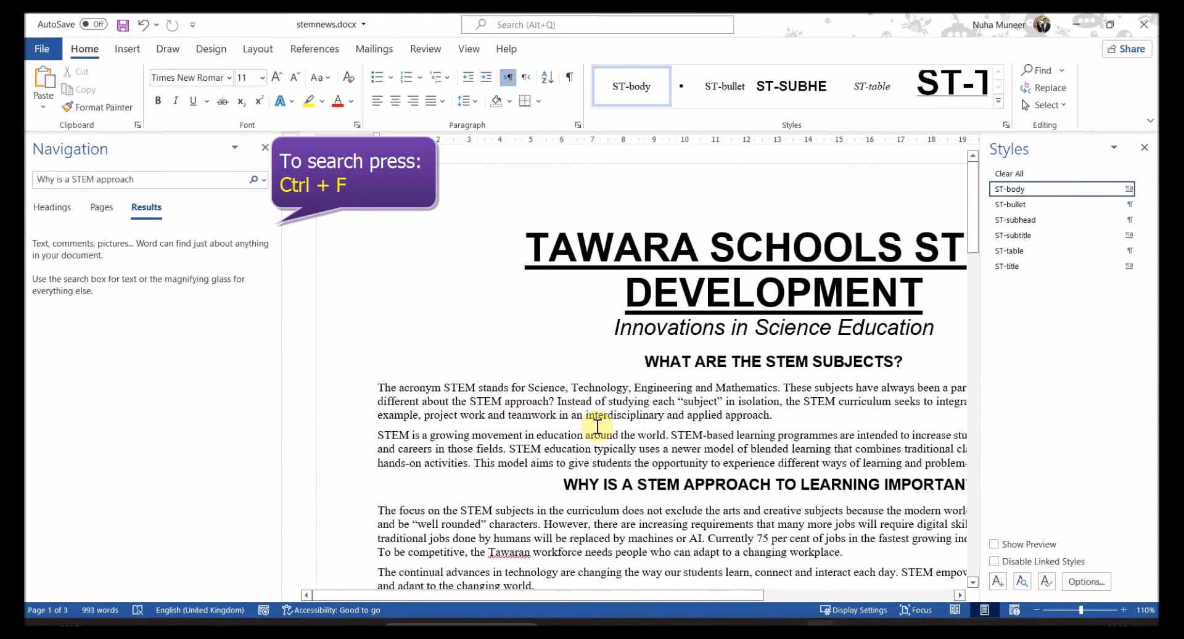
pyautogui.scroll(-2, 622, 277)
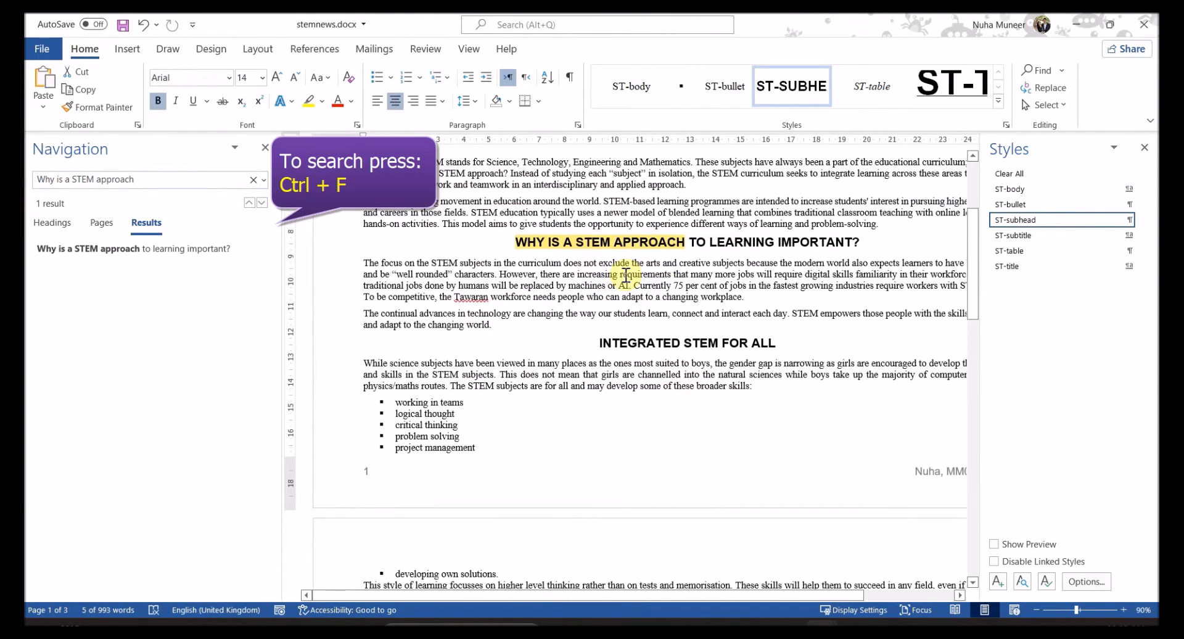
# Lay out the text from the subheading "Why is a STEM approach to learning important?" to the document's end in two columns
pyautogui.click(515, 245)
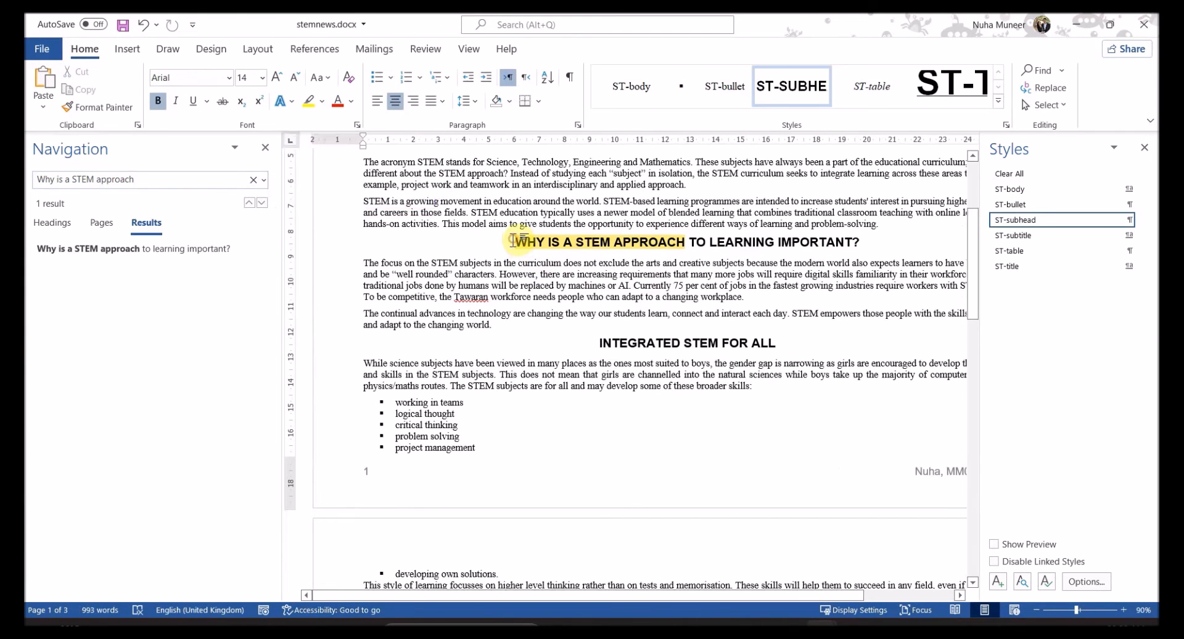
pyautogui.hotkey('ctrl', 'shift', 'End')
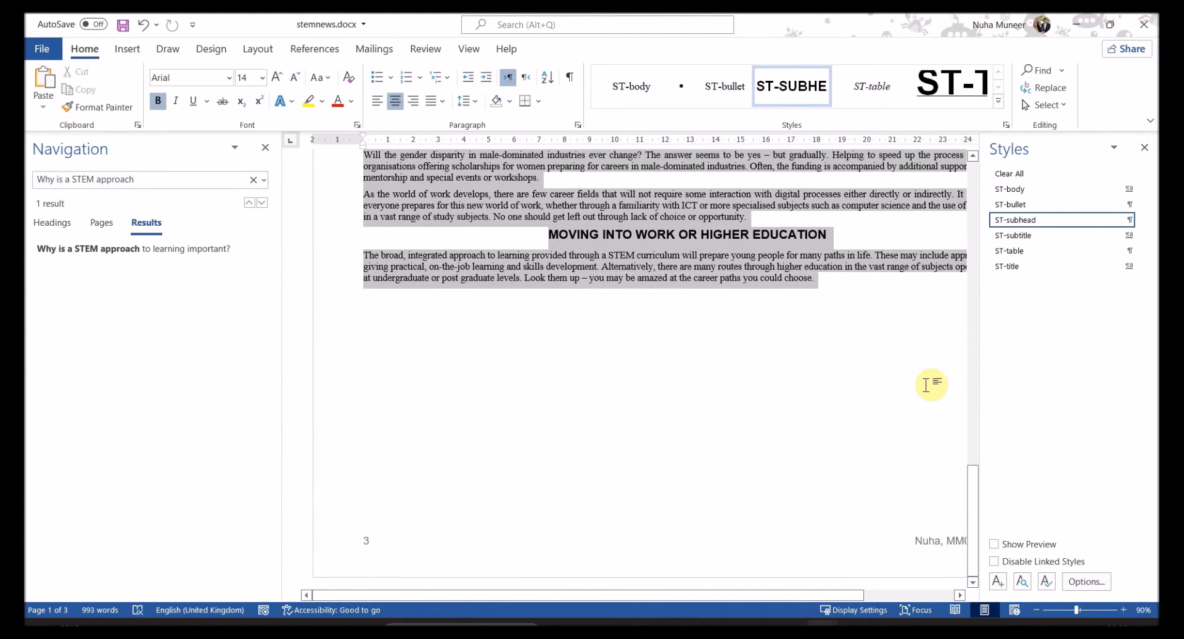
pyautogui.click(246, 47)
pyautogui.click(170, 100)
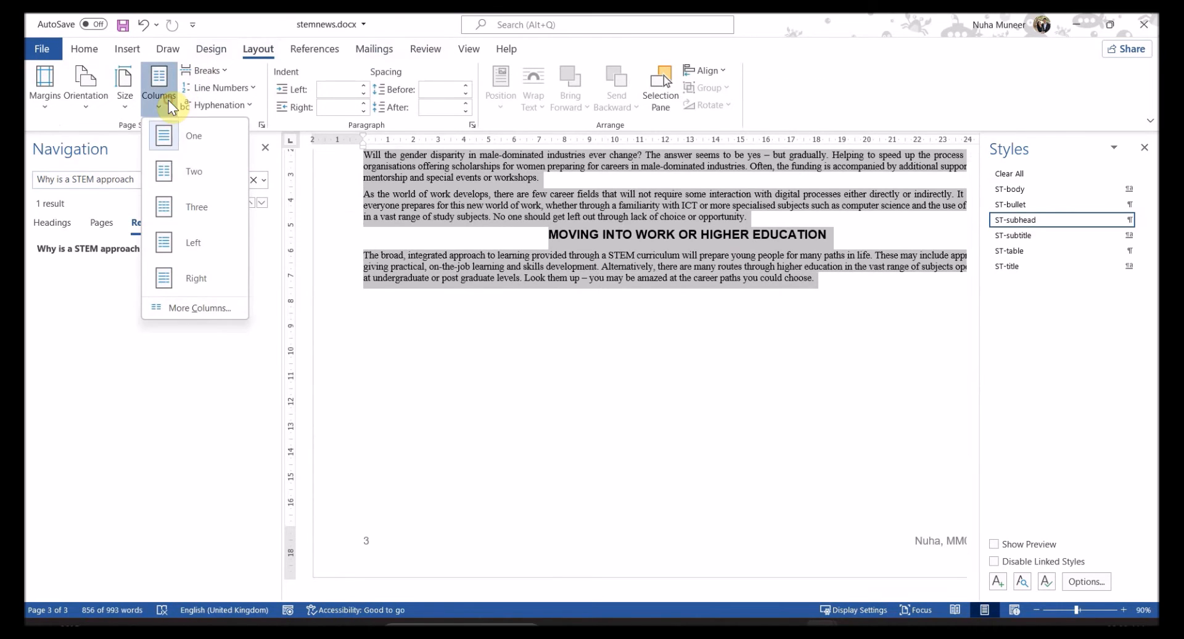
pyautogui.click(178, 167)
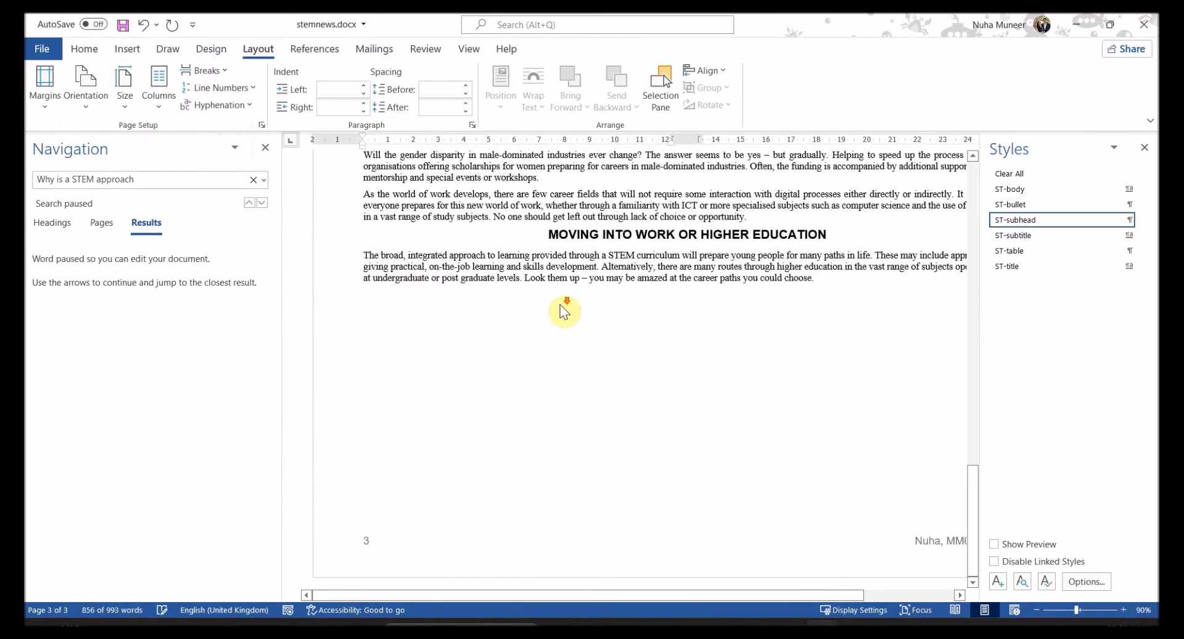
# Set the spacing between the two columns to 1 cm, keeping equal column width for the selected text
pyautogui.scroll(-4, 686, 360)
pyautogui.scroll(4, 686, 360)
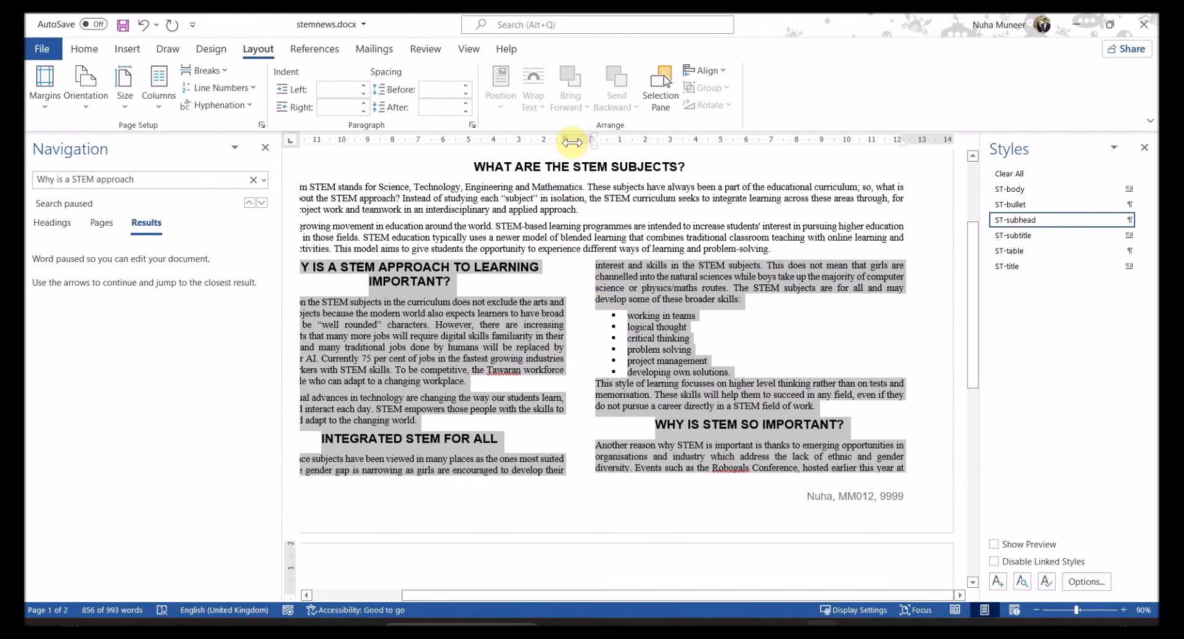
pyautogui.doubleClick(576, 141)
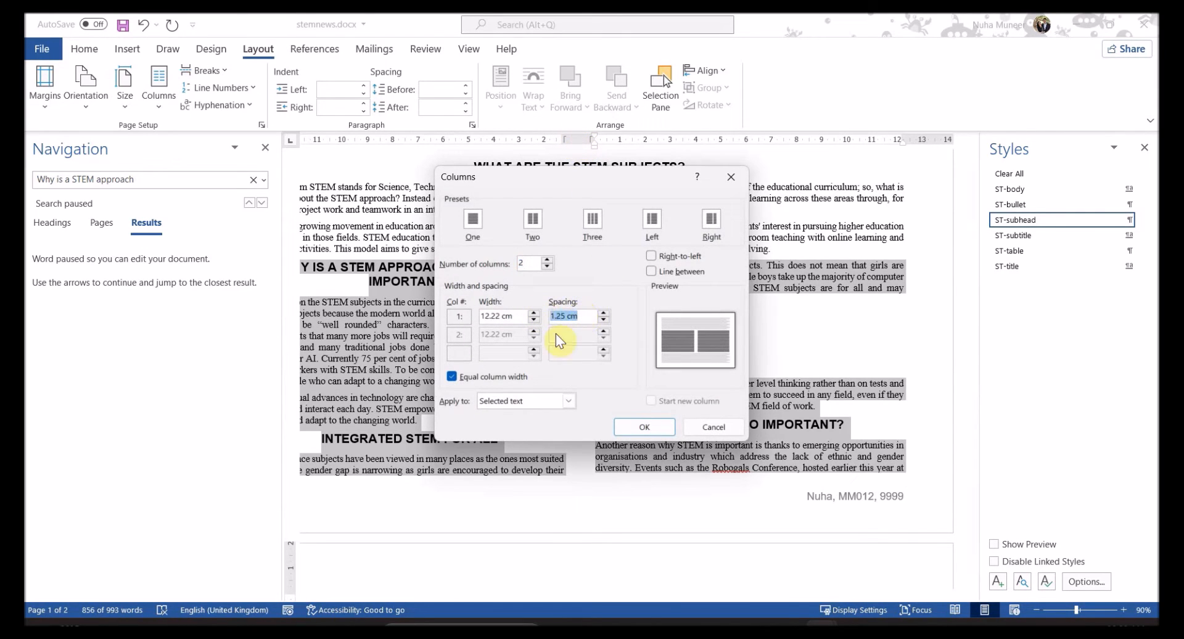
pyautogui.write('1')
pyautogui.click(638, 432)
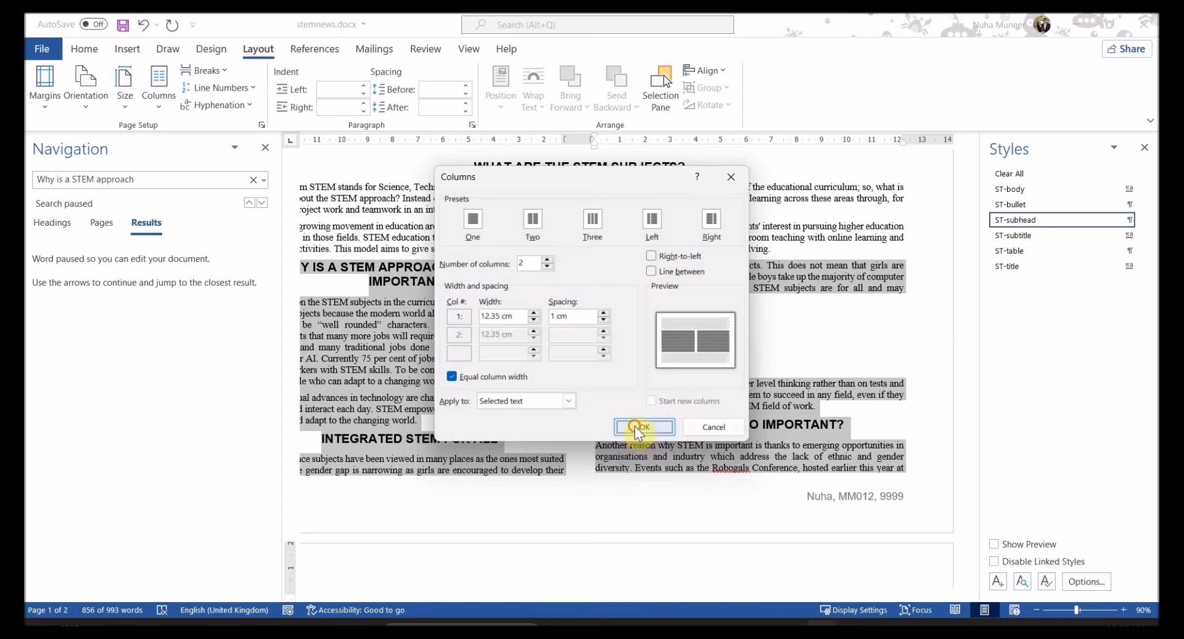
# Check the measurement units setting in the advanced display options and leave the options without changes
pyautogui.click(60, 48)
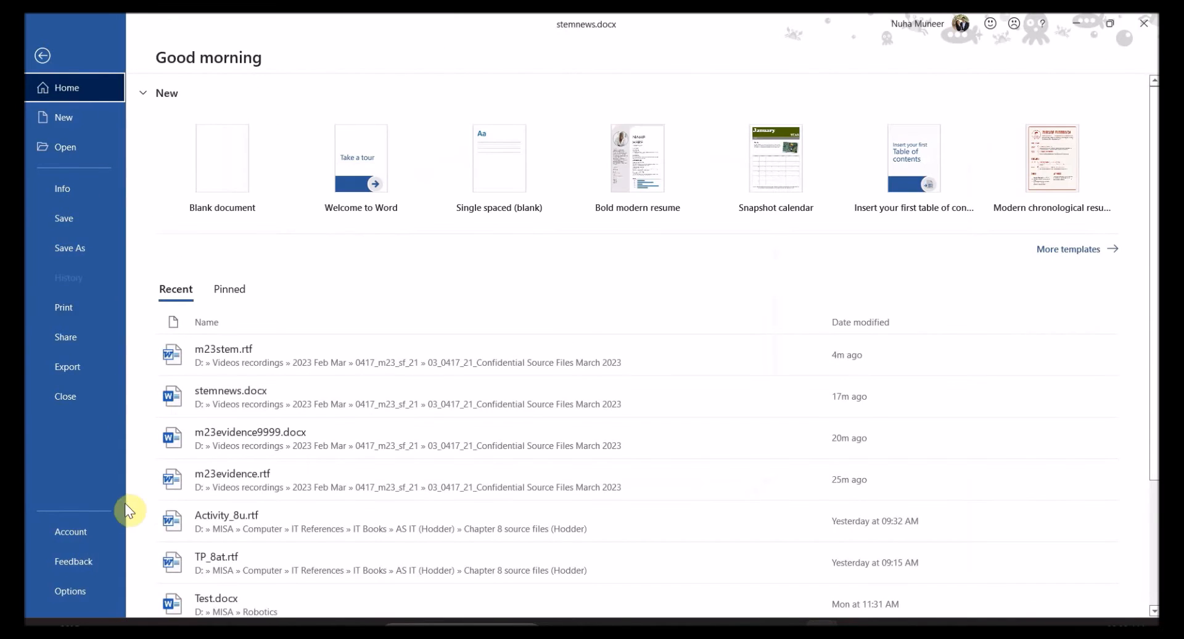
pyautogui.click(93, 585)
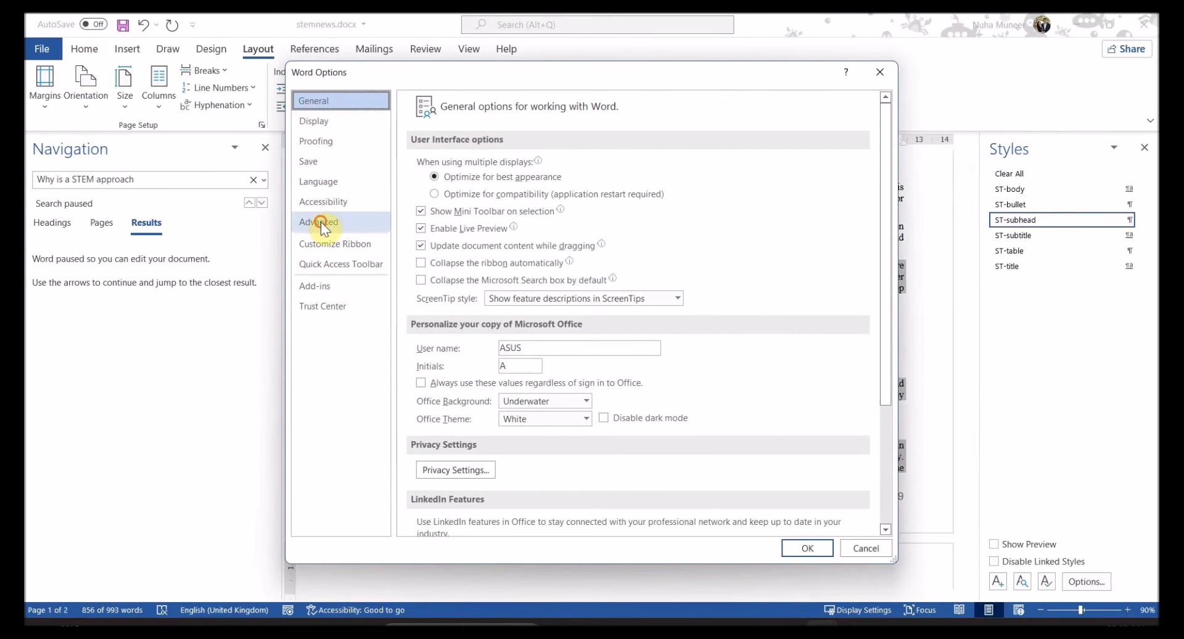
pyautogui.click(321, 222)
pyautogui.scroll(-2, 614, 336)
pyautogui.scroll(-20, 613, 338)
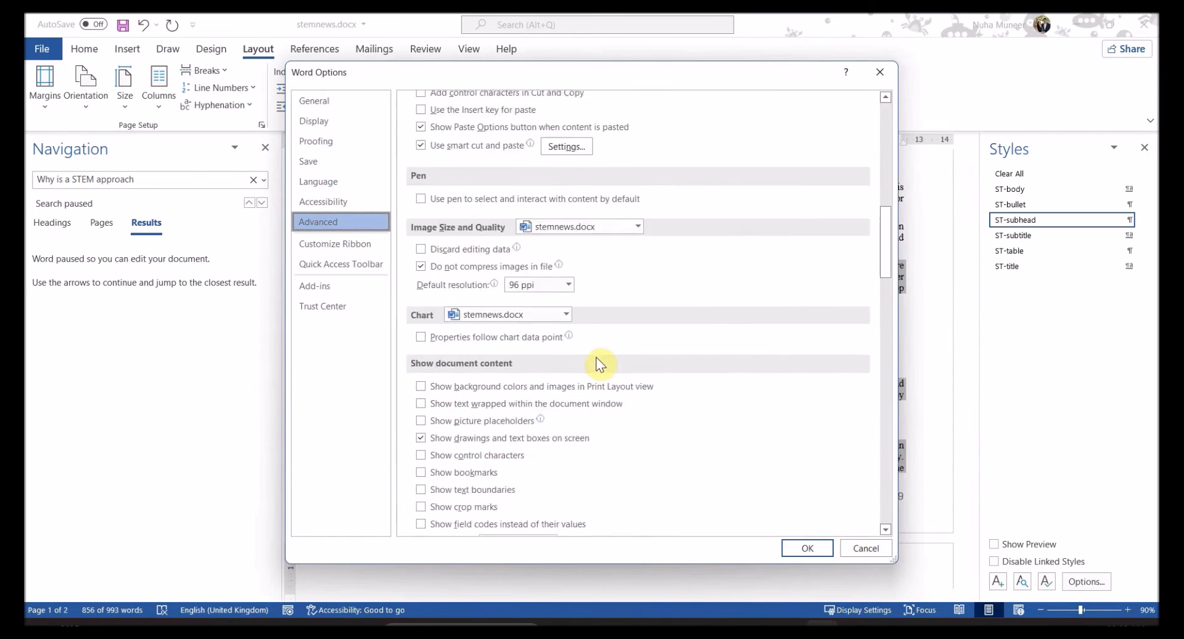
pyautogui.scroll(-3, 592, 373)
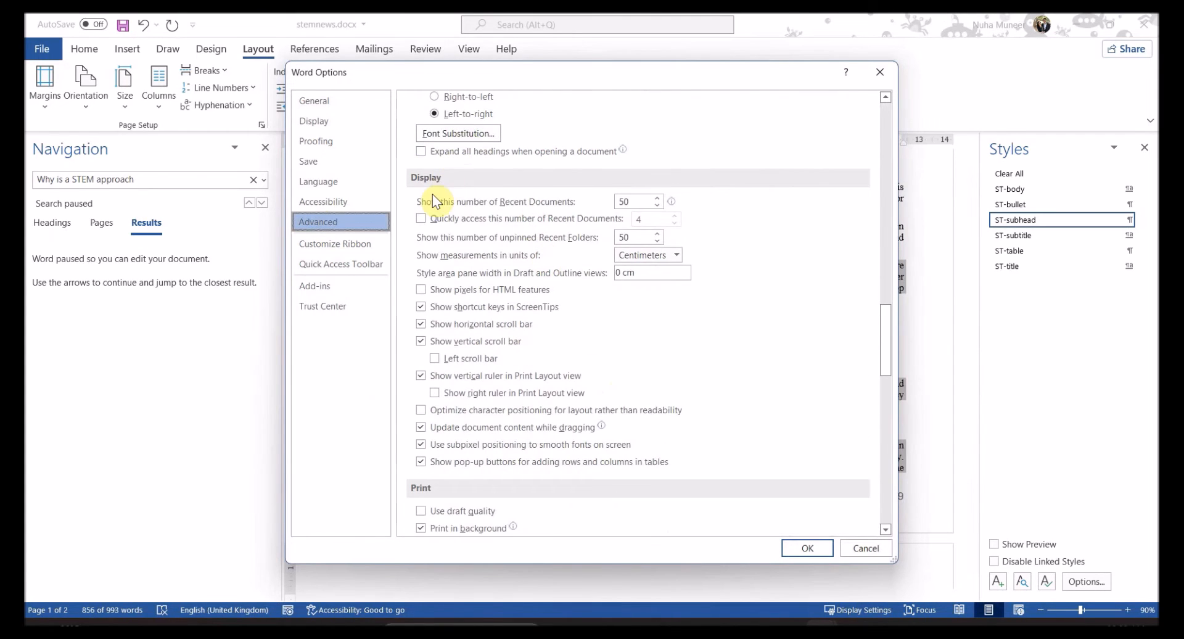
pyautogui.click(661, 258)
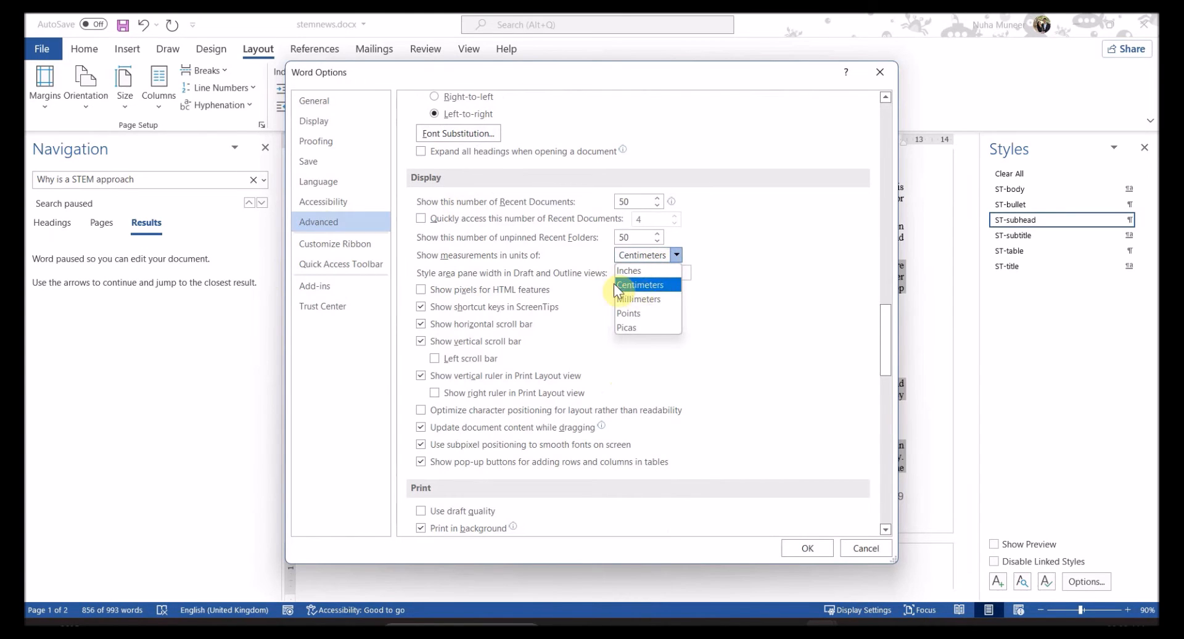
pyautogui.click(856, 545)
pyautogui.click(856, 545)
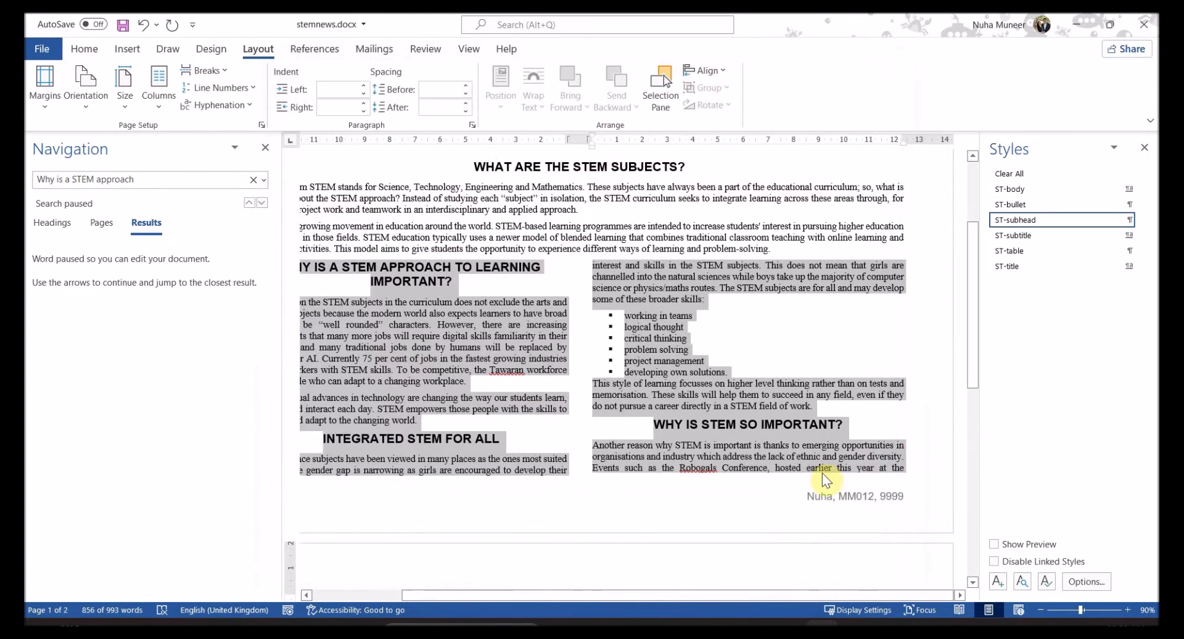
# Switch to the question paper and read step 11 about inserting a table row above Chemistry
pyautogui.hotkey('alt', 'Tab')
pyautogui.scroll(-3, 493, 331)
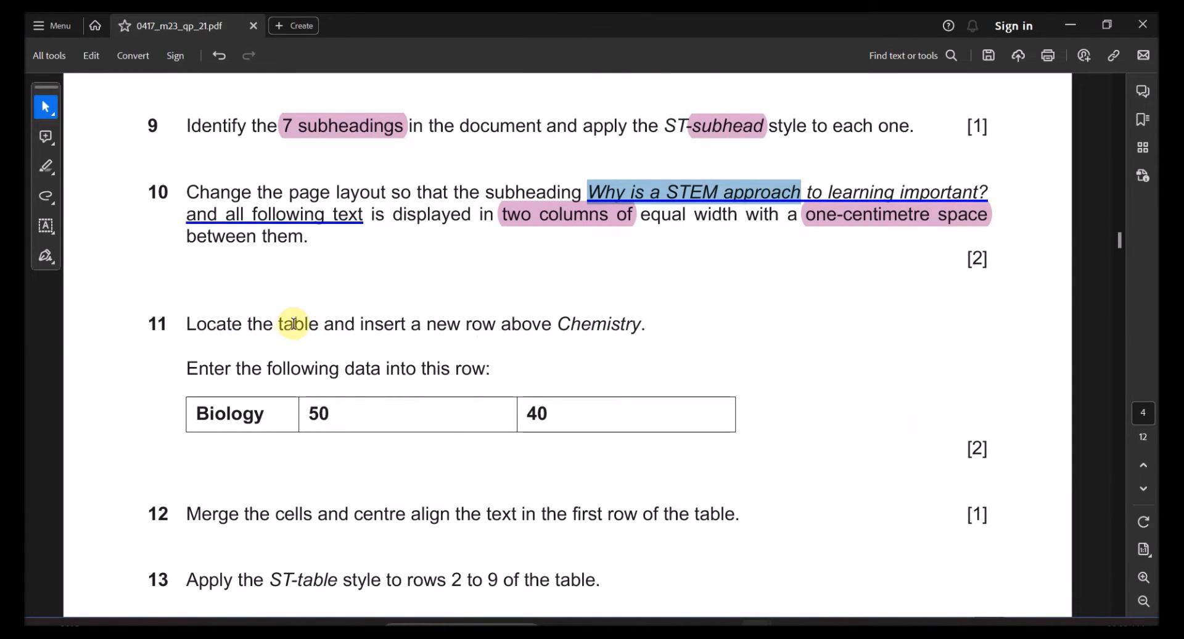
pyautogui.moveTo(360, 324); pyautogui.dragTo(595, 333)
pyautogui.doubleClick(595, 330)
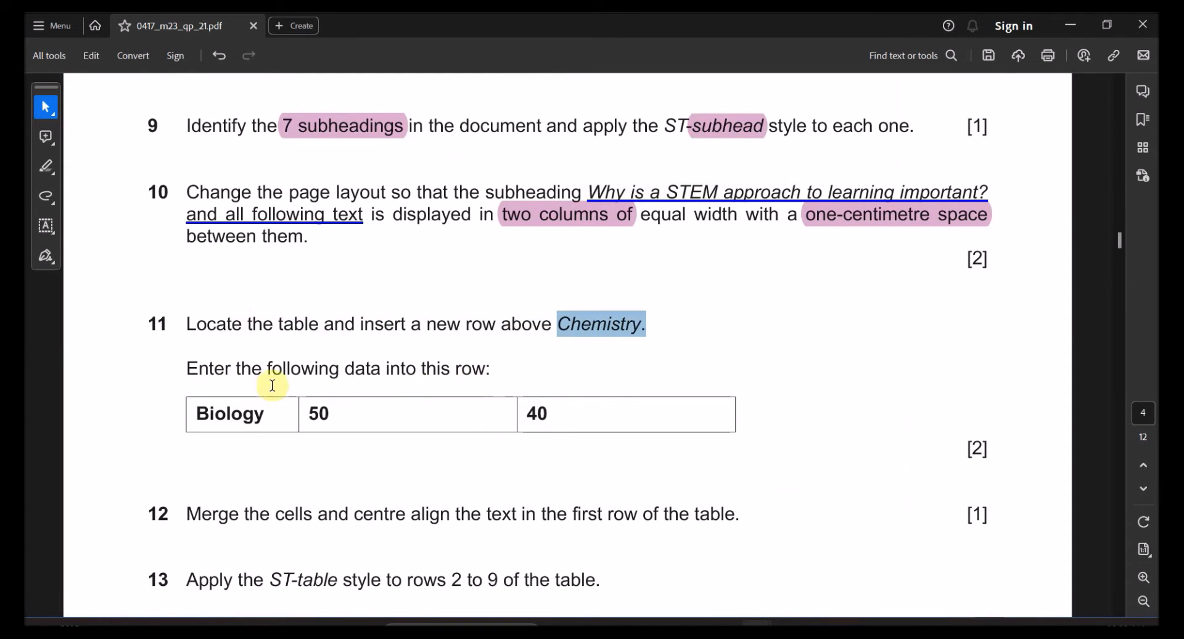
# Return to stemnews.docx, close the search results pane and locate the subject participation table on page 2
pyautogui.hotkey('alt', 'Tab')
pyautogui.scroll(5, 549, 416)
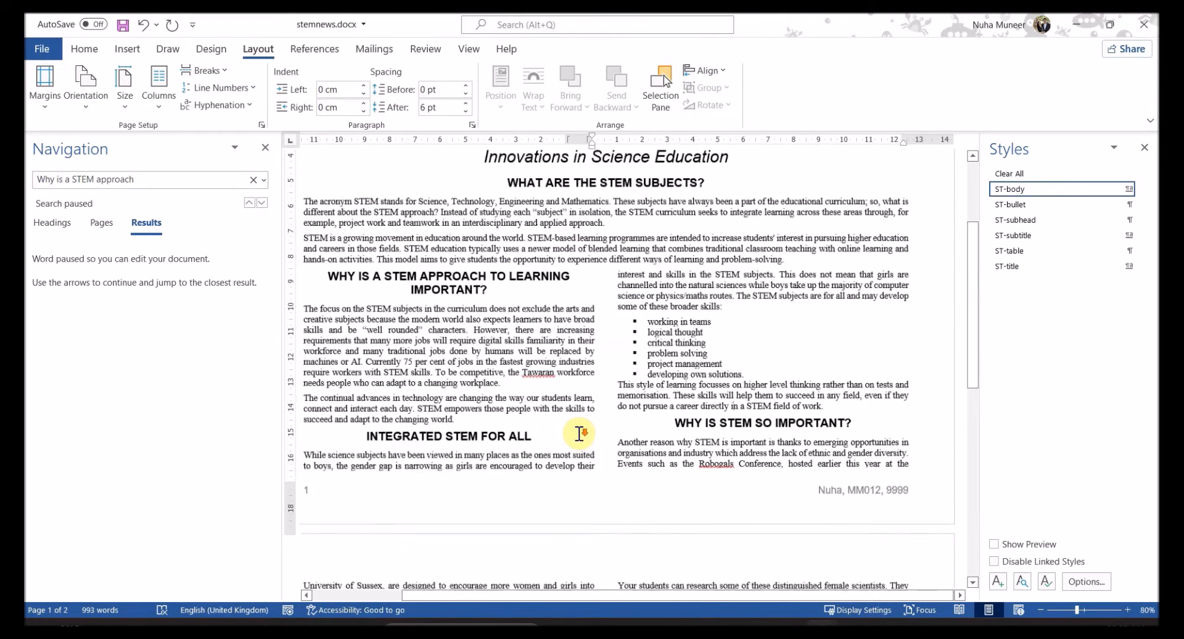
pyautogui.click(261, 150)
pyautogui.scroll(3, 700, 454)
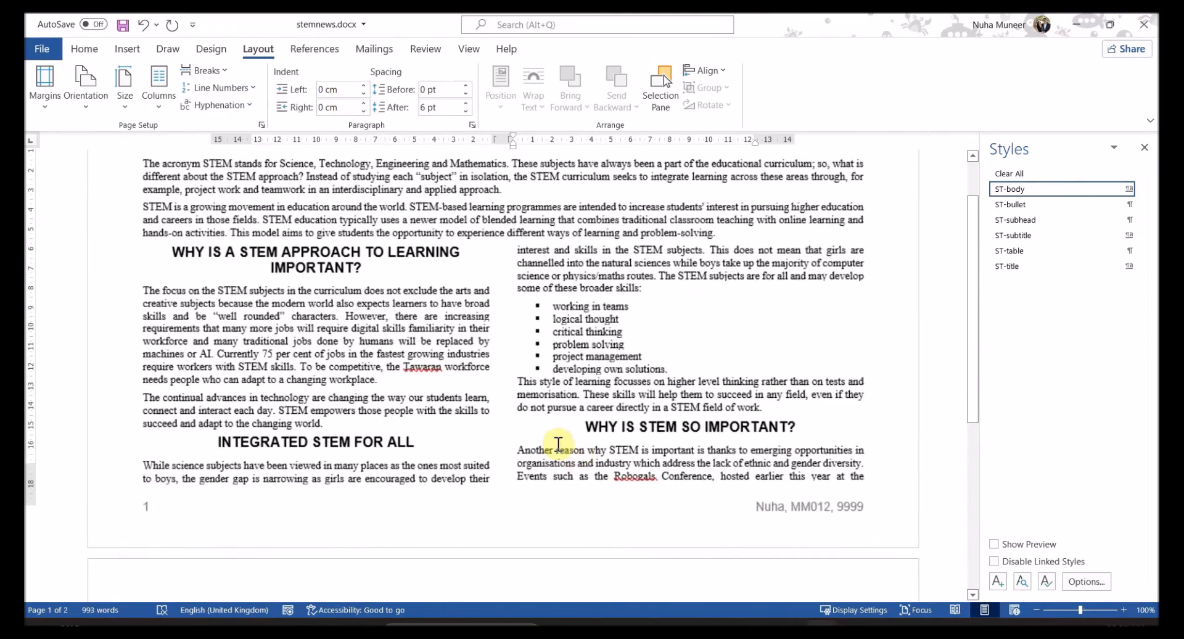
pyautogui.scroll(-3, 703, 449)
pyautogui.scroll(-8, 558, 444)
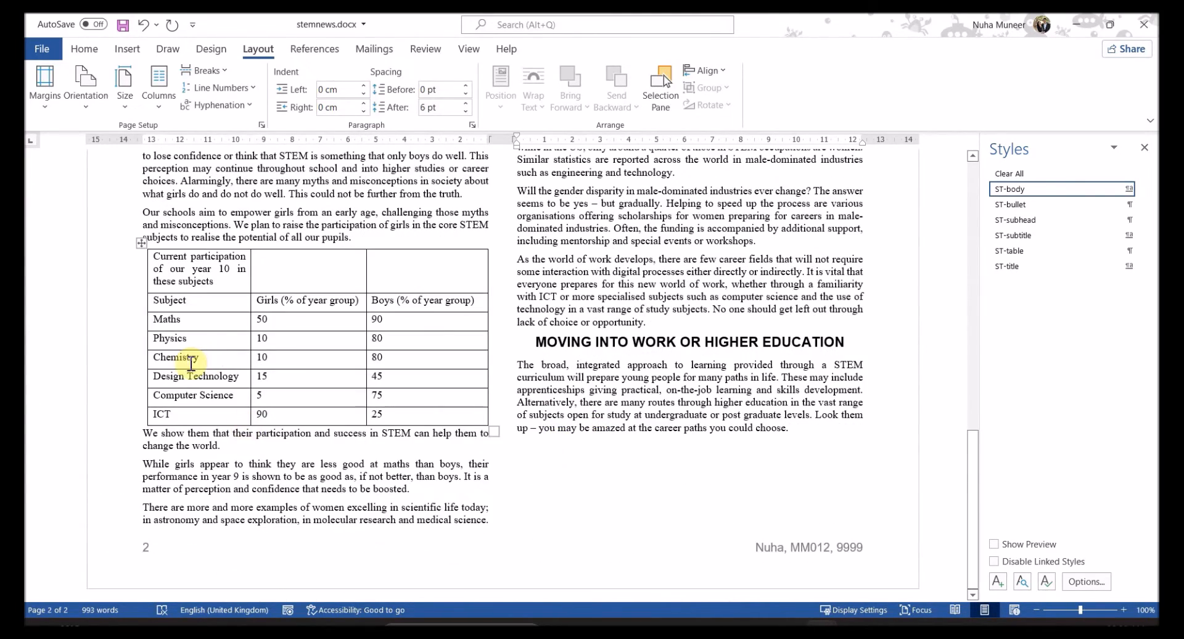
pyautogui.hotkey('alt', 'Tab')
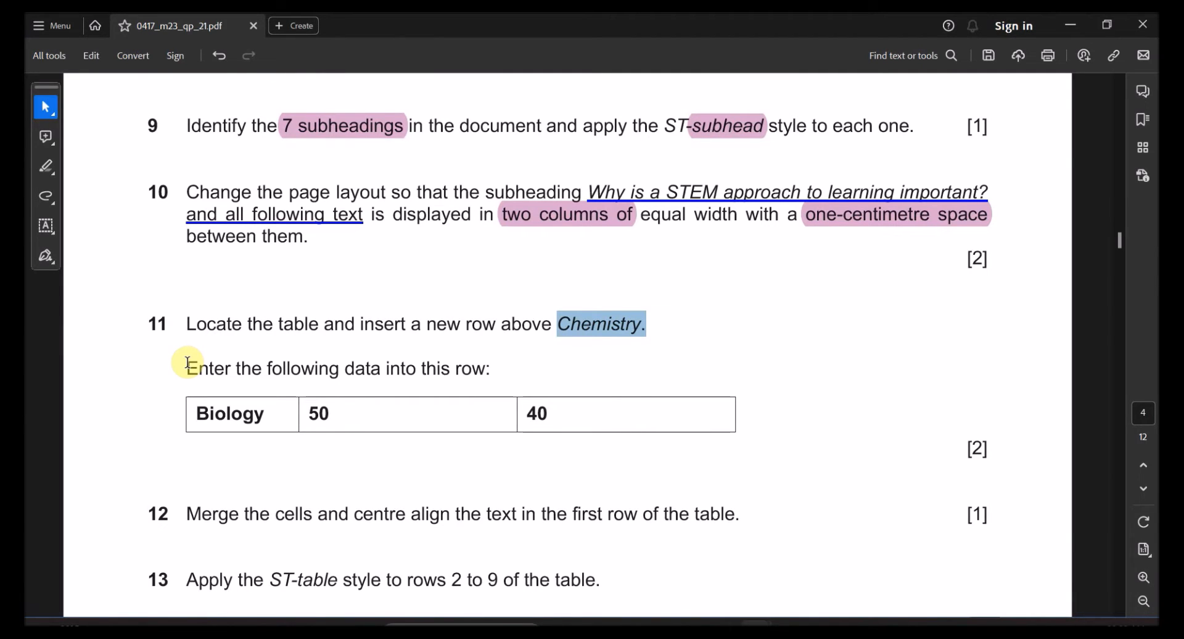
pyautogui.hotkey('alt', 'Tab')
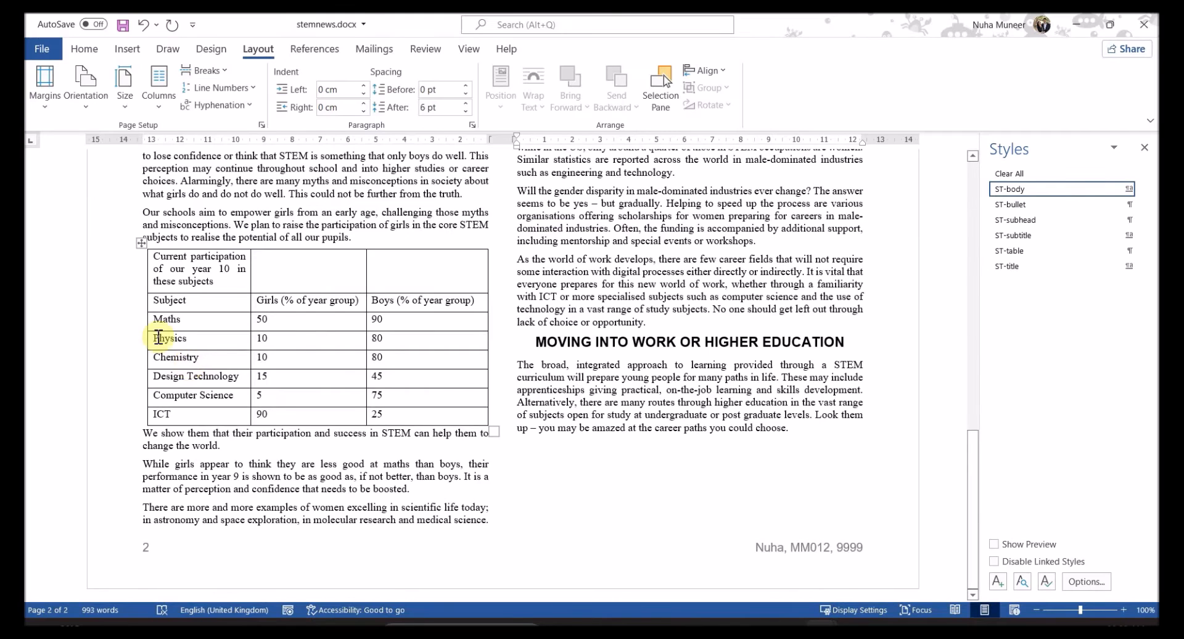
# Insert a new row above Chemistry in the subject participation table
pyautogui.click(152, 355)
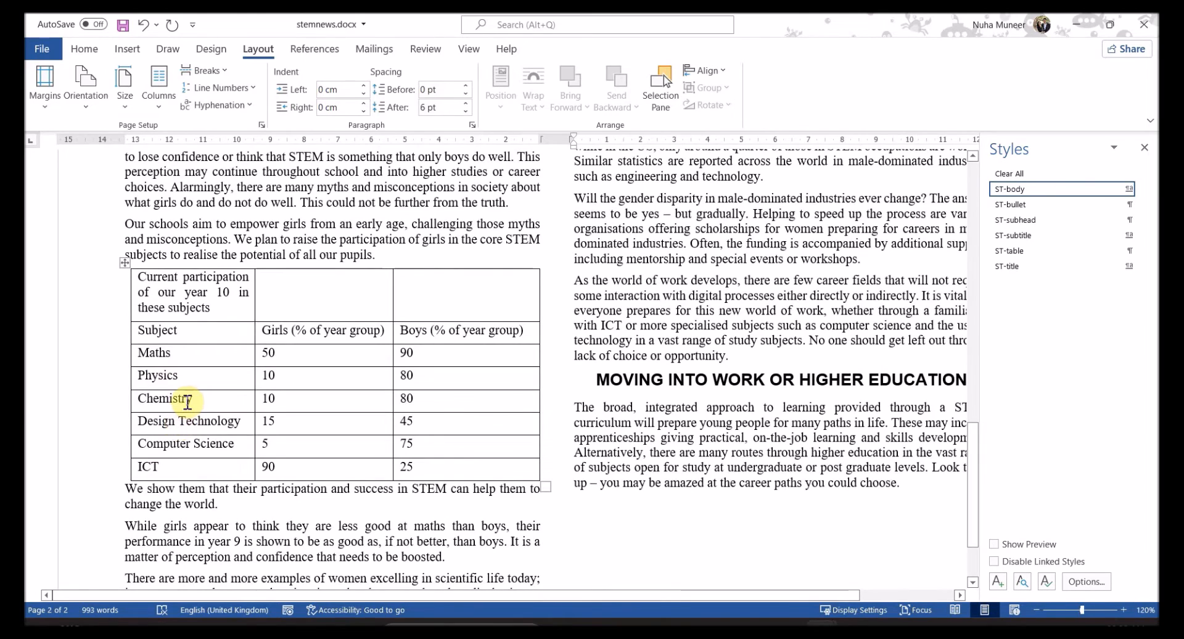
pyautogui.rightClick(188, 406)
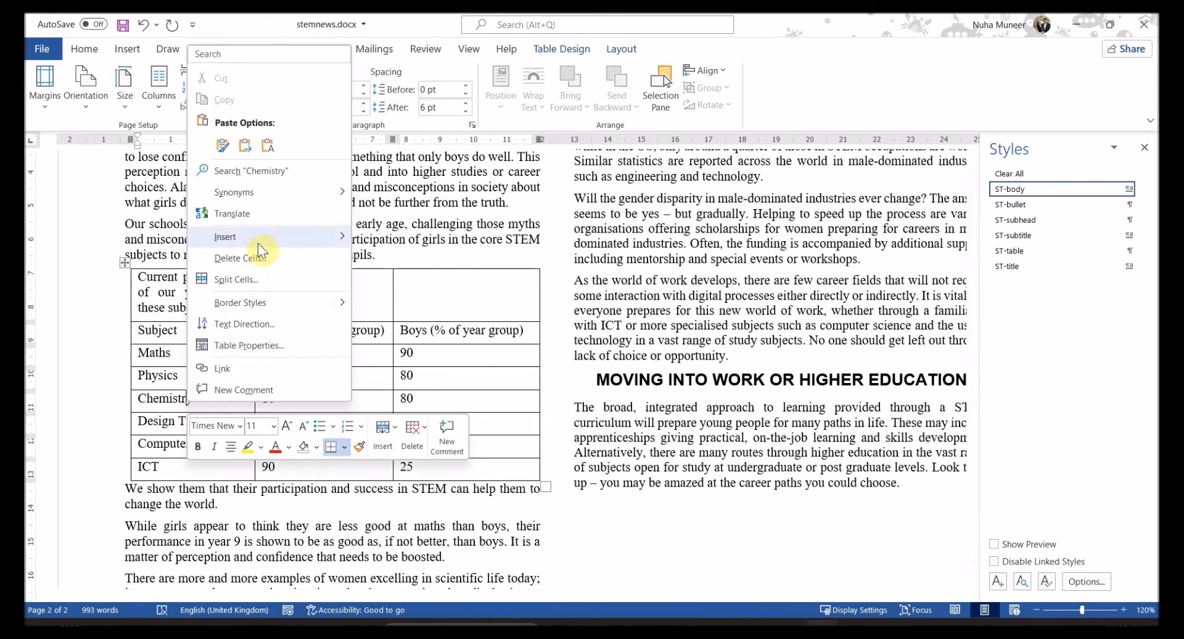
pyautogui.moveTo(258, 238)
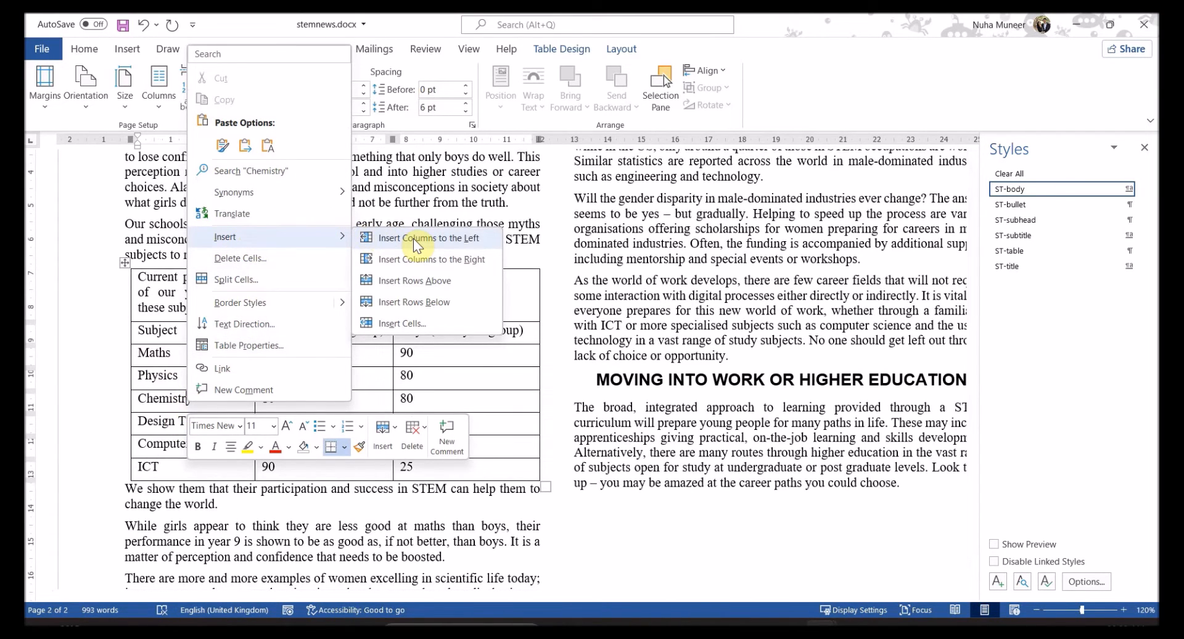
pyautogui.click(434, 280)
# Check the row data in the question paper and enter Biology in the new row's first cell, correcting its spelling
pyautogui.hotkey('alt', 'Tab')
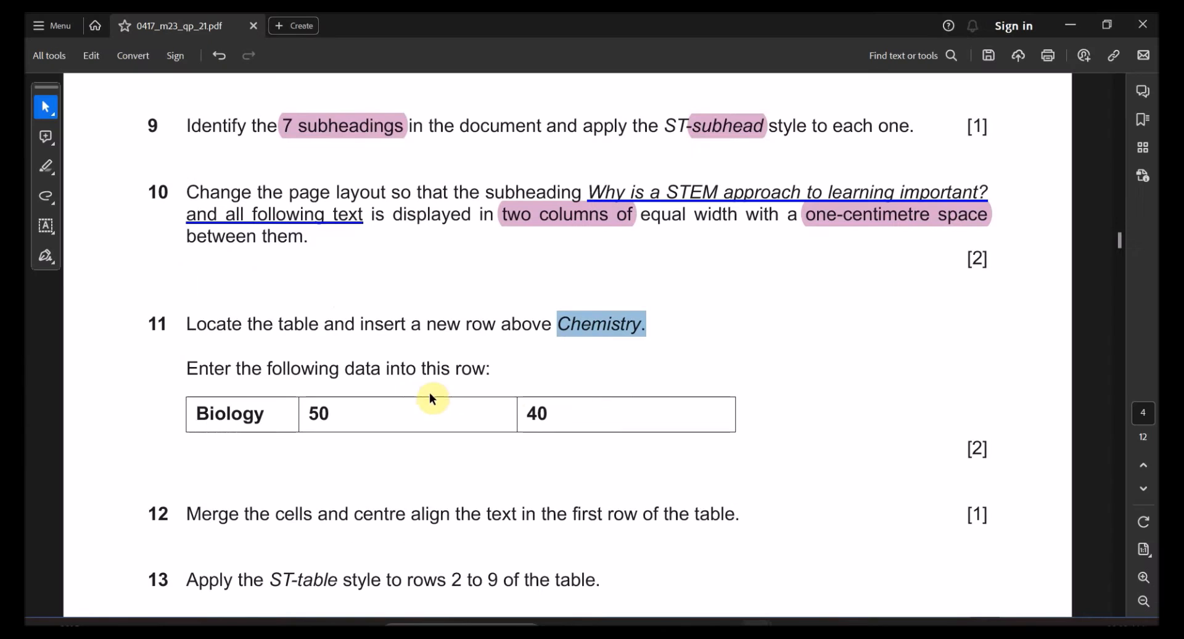
pyautogui.moveTo(238, 369); pyautogui.dragTo(410, 372)
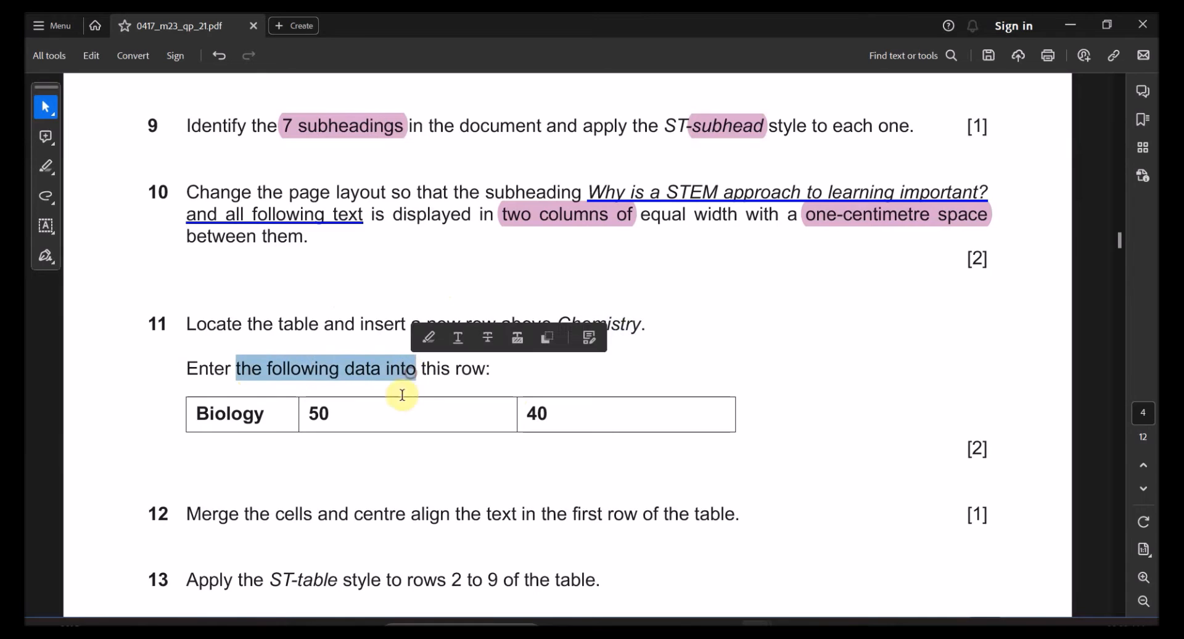
pyautogui.hotkey('alt', 'Tab')
pyautogui.click(192, 401)
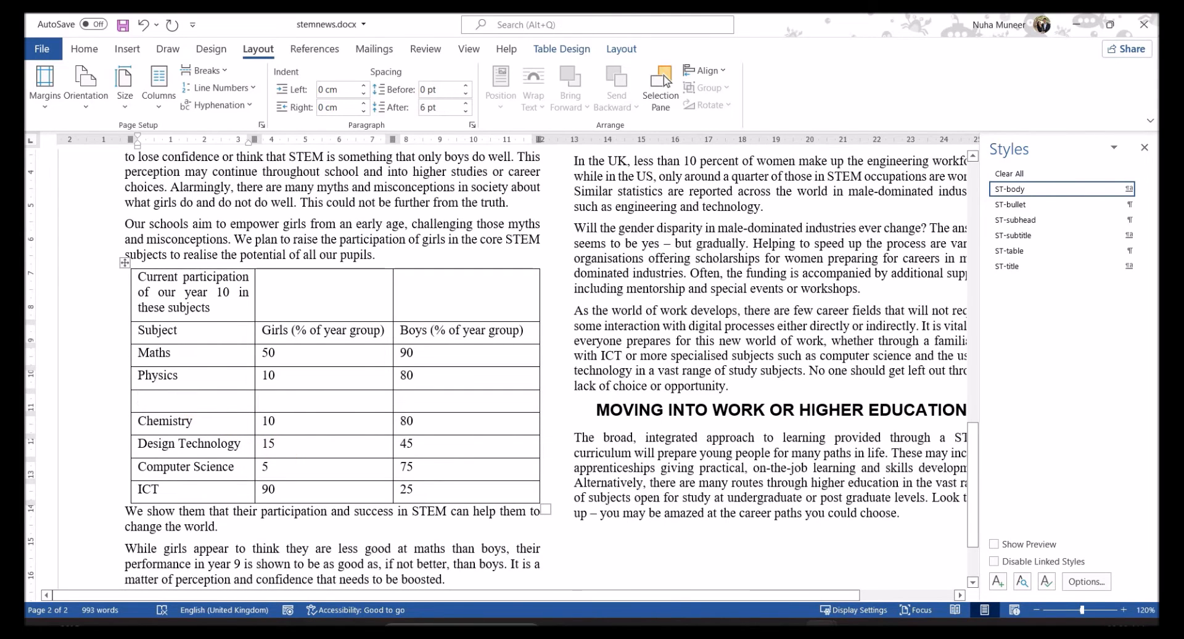
pyautogui.write('Bilolgy')
pyautogui.hotkey('alt', 'Tab')
pyautogui.hotkey('alt', 'Tab')
pyautogui.rightClick(167, 400)
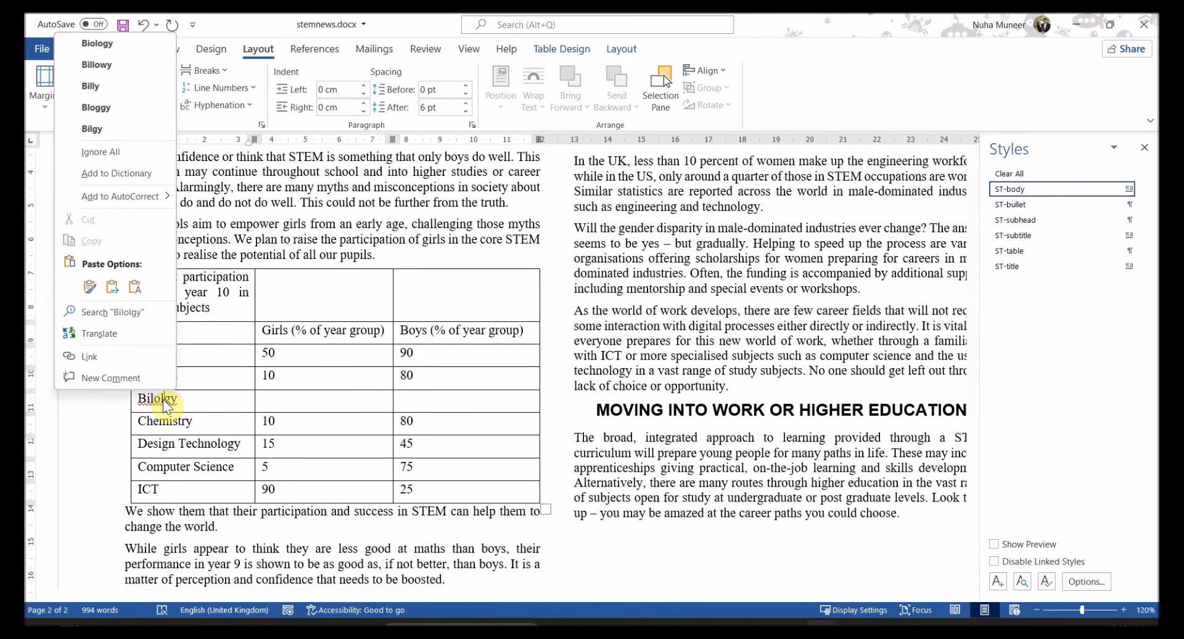
pyautogui.click(80, 45)
# Complete the Biology row with 50 for girls and 40 for boys, as given in the question paper
pyautogui.hotkey('alt', 'Tab')
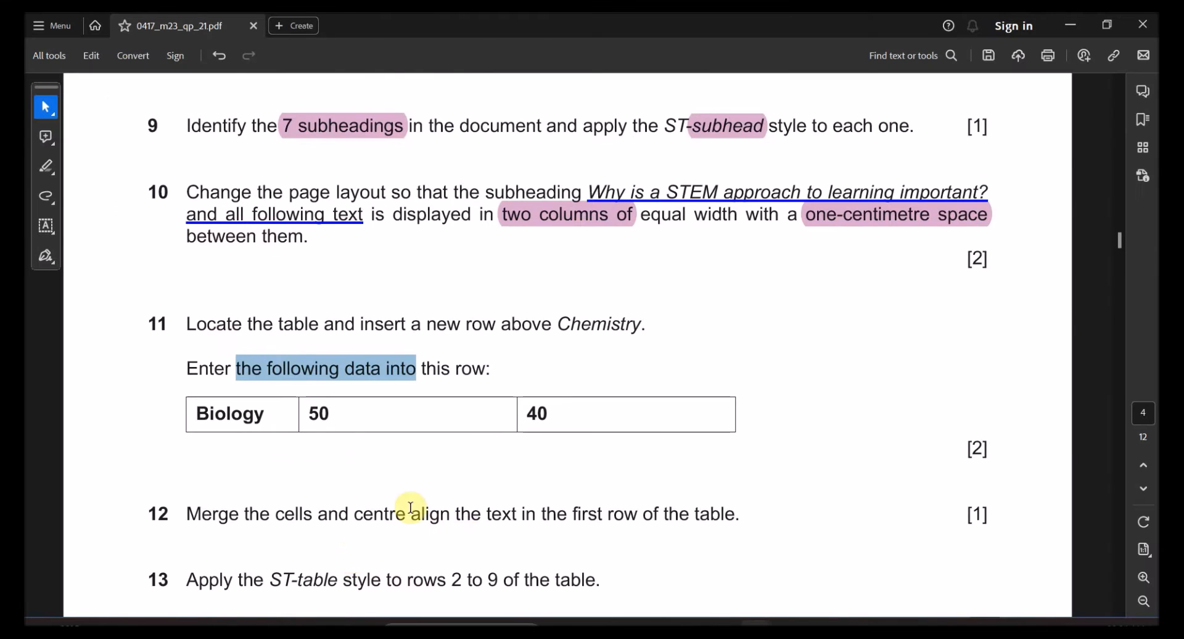
pyautogui.hotkey('alt', 'Tab')
pyautogui.write('50')
pyautogui.press('Tab')
# Read step 12 of the question paper on merging and centring the table's first row
pyautogui.hotkey('alt', 'Tab')
pyautogui.scroll(-2, 424, 417)
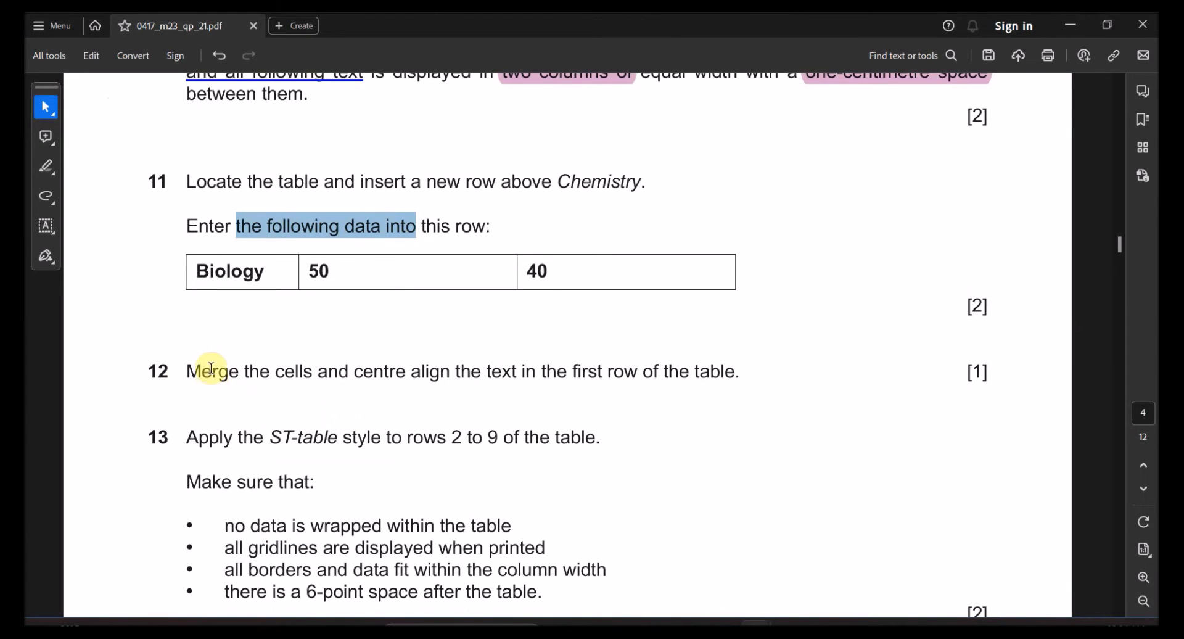
pyautogui.moveTo(247, 372); pyautogui.dragTo(674, 372)
# Return to stemnews.docx and merge the three cells in the first row of the participation table
pyautogui.hotkey('alt', 'Tab')
pyautogui.moveTo(234, 306); pyautogui.dragTo(428, 287)
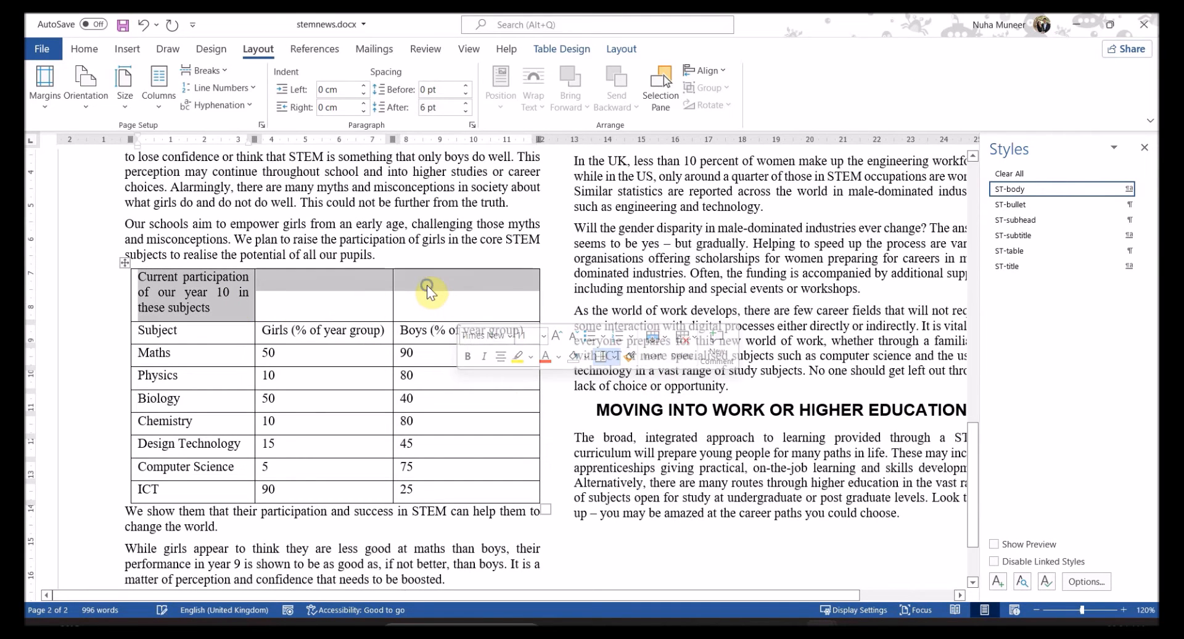
pyautogui.rightClick(427, 285)
pyautogui.click(480, 455)
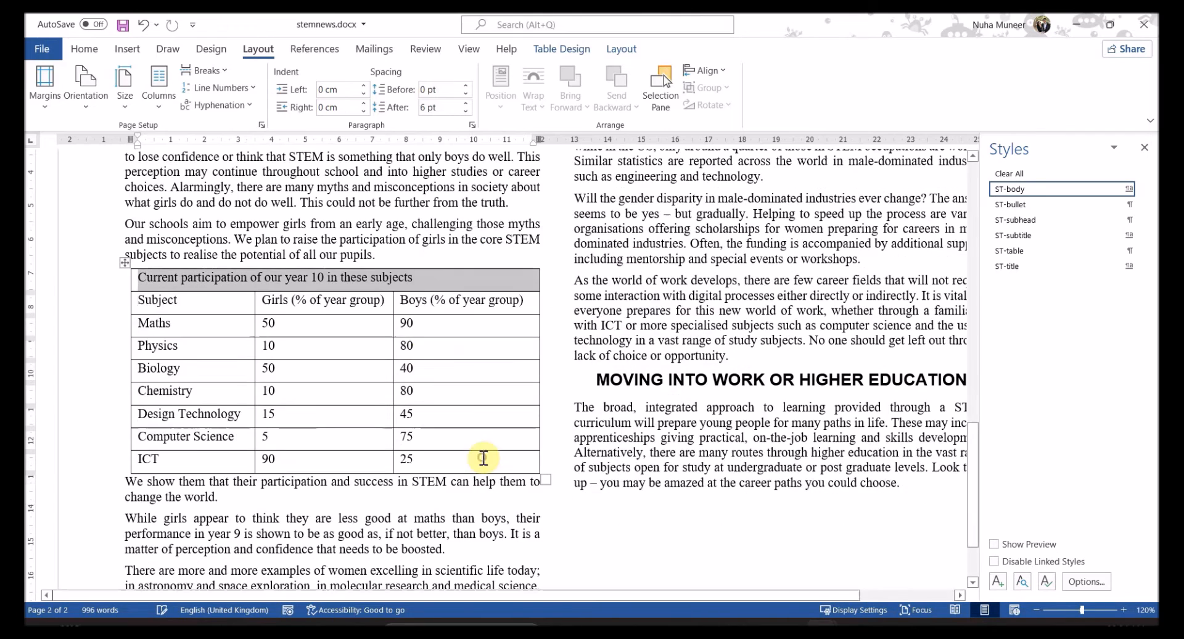
# Centre-align the text in the merged first row of the participation table
pyautogui.click(86, 49)
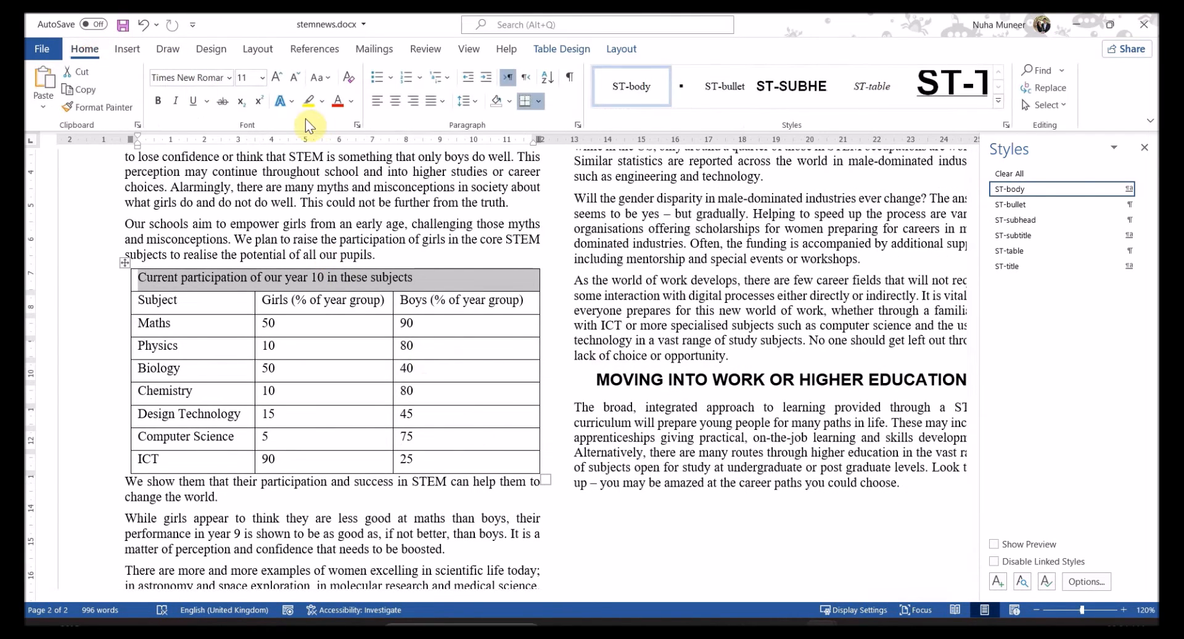
pyautogui.click(395, 101)
# Read step 13 of the question paper on the style for the table and the rows it applies to
pyautogui.hotkey('alt', 'Tab')
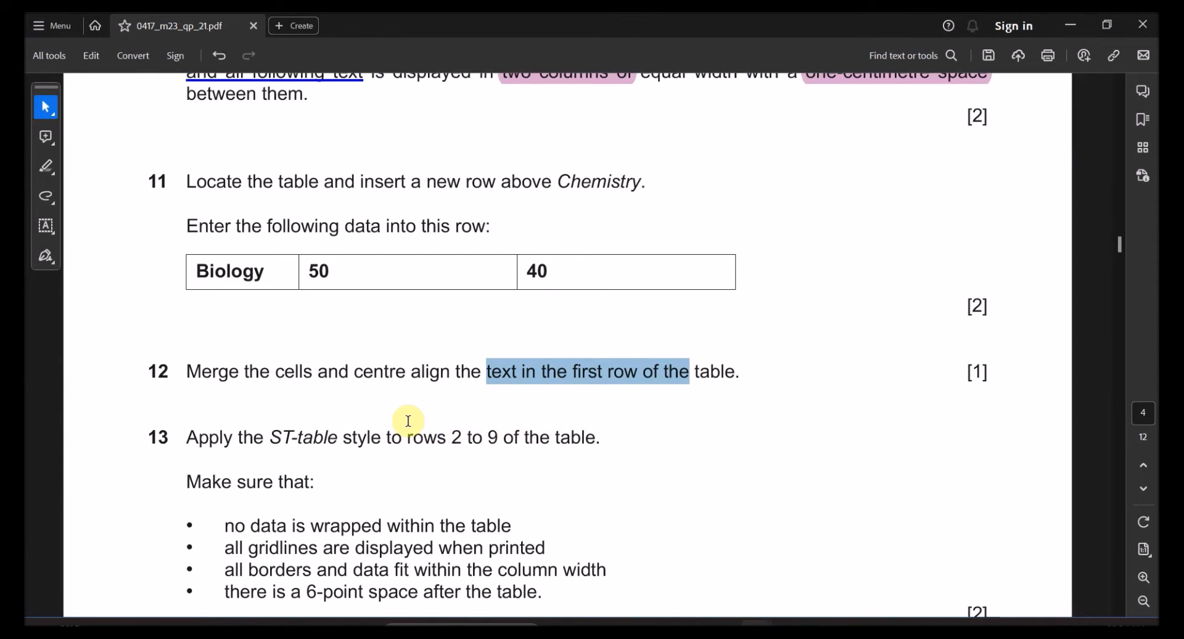
pyautogui.scroll(-2, 370, 416)
pyautogui.moveTo(280, 352); pyautogui.dragTo(362, 350)
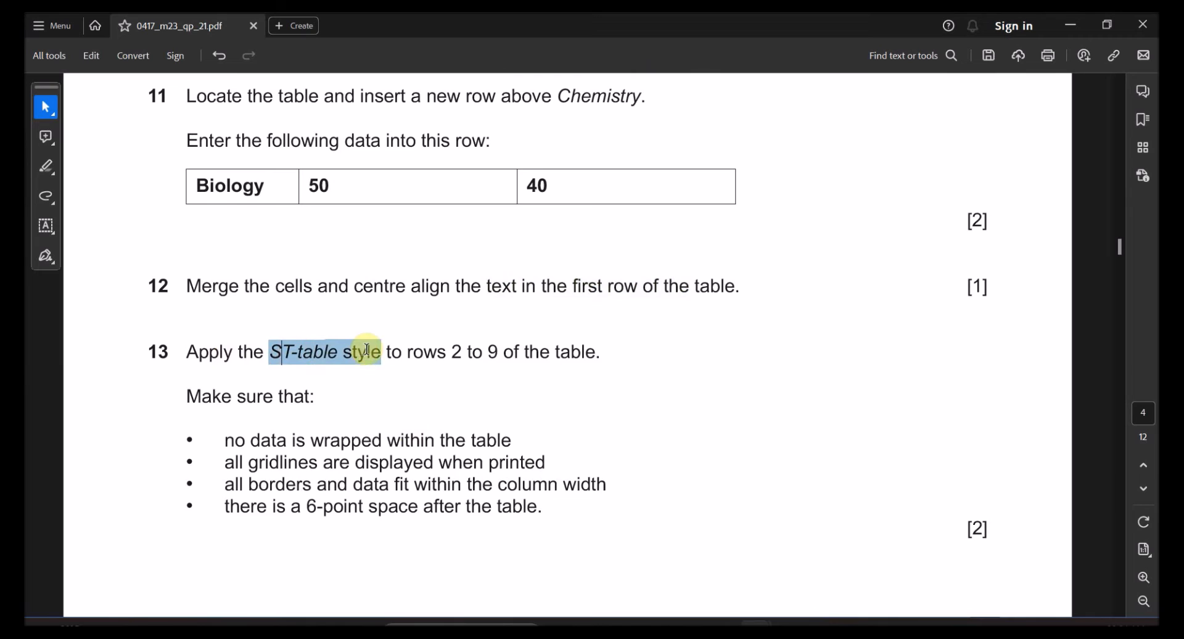
pyautogui.moveTo(450, 352); pyautogui.dragTo(500, 353)
pyautogui.click(515, 321)
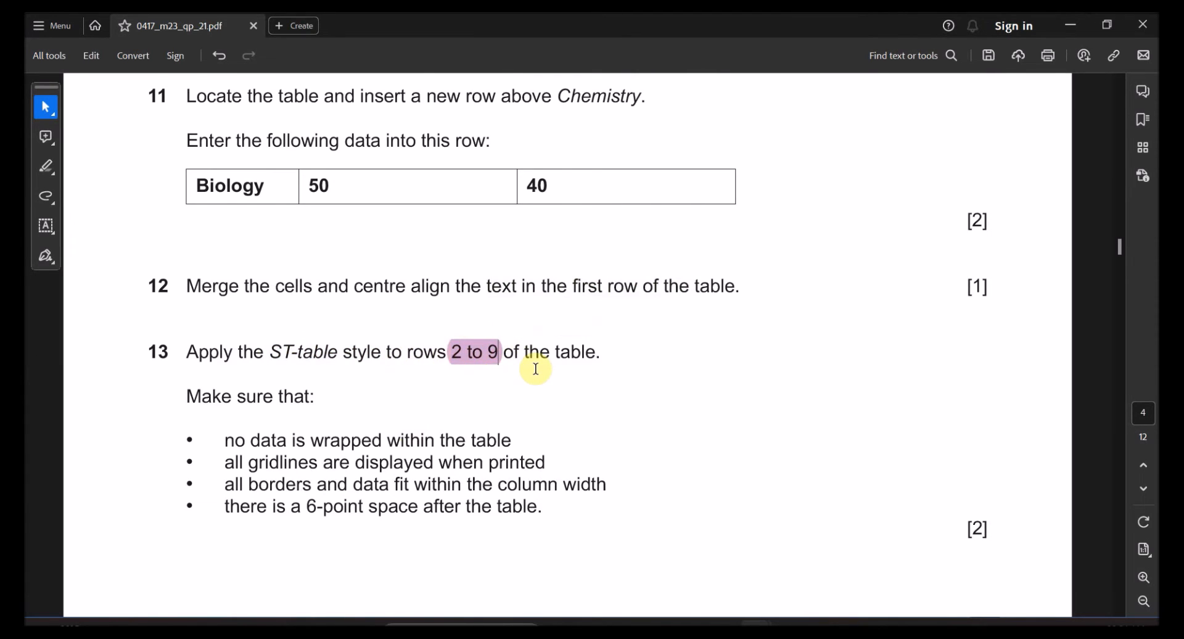
# Apply the ST-table style to rows 2 to 9 of the participation table in stemnews.docx, rechecking the style name in the question paper
pyautogui.hotkey('alt', 'Tab')
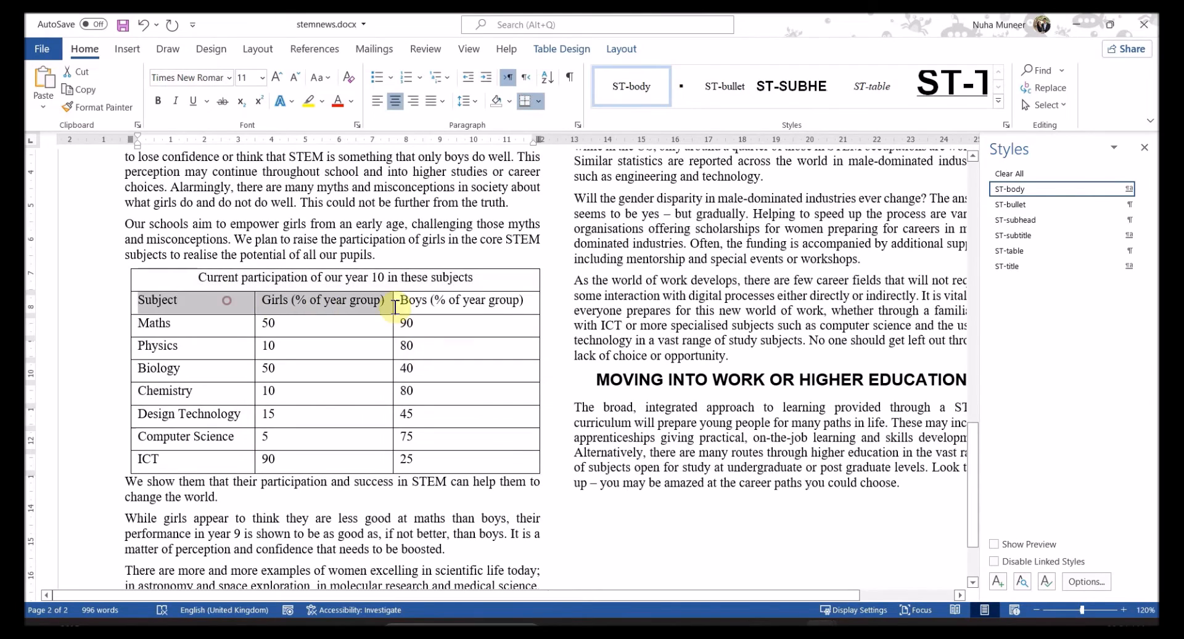
pyautogui.moveTo(418, 306); pyautogui.dragTo(420, 462)
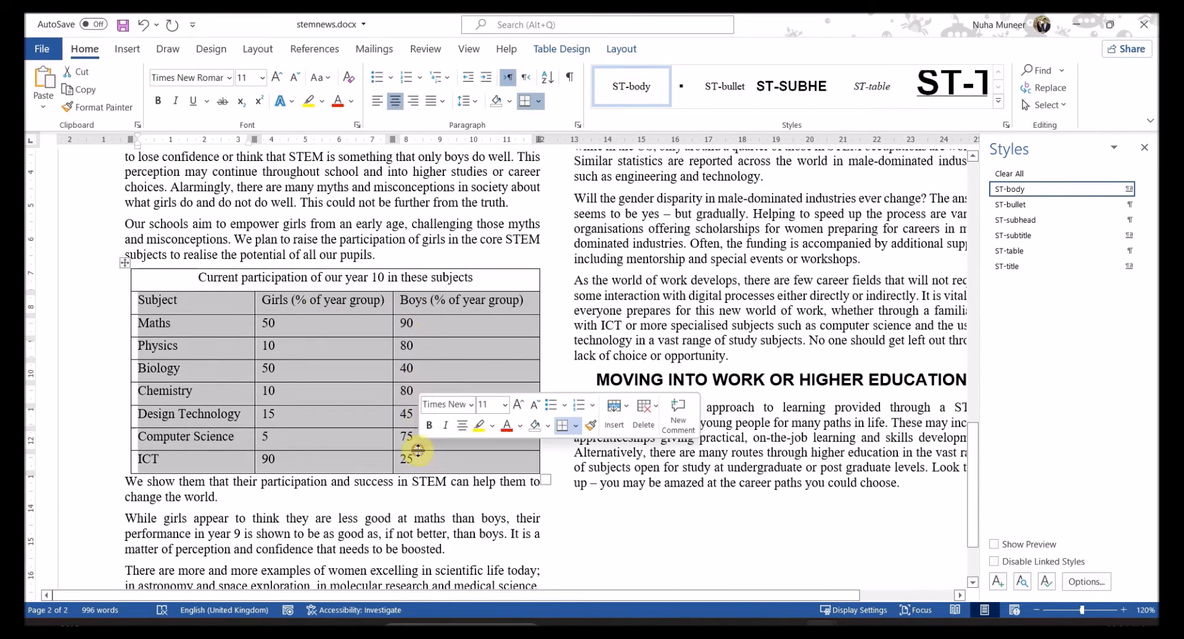
pyautogui.hotkey('alt', 'Tab')
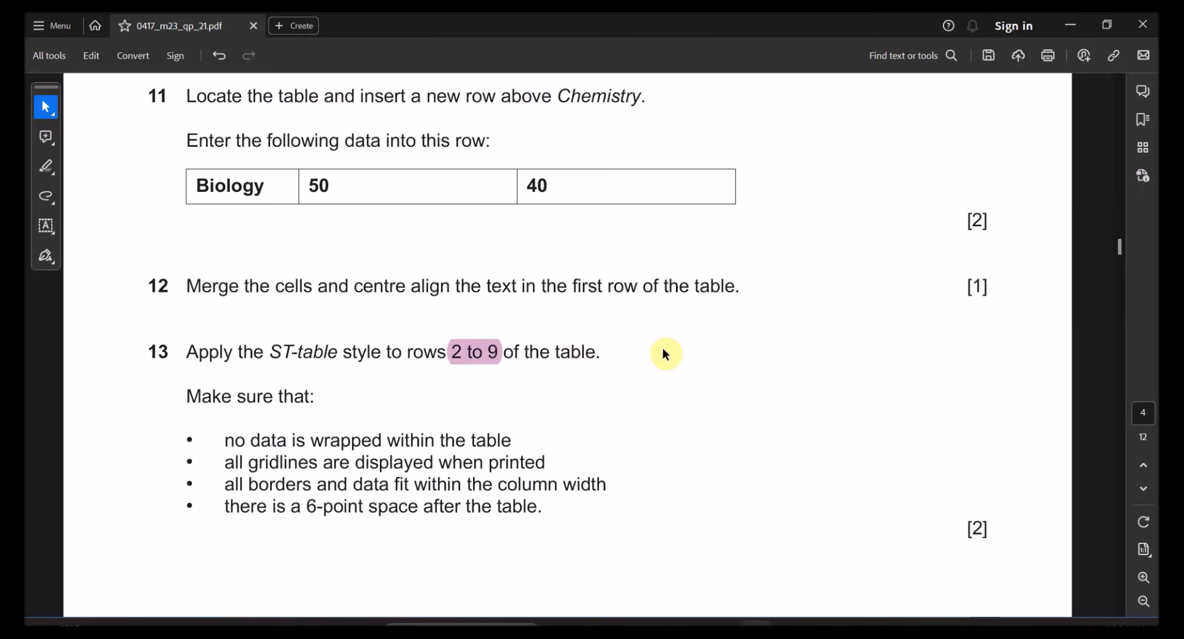
pyautogui.doubleClick(306, 353)
pyautogui.hotkey('alt', 'Tab')
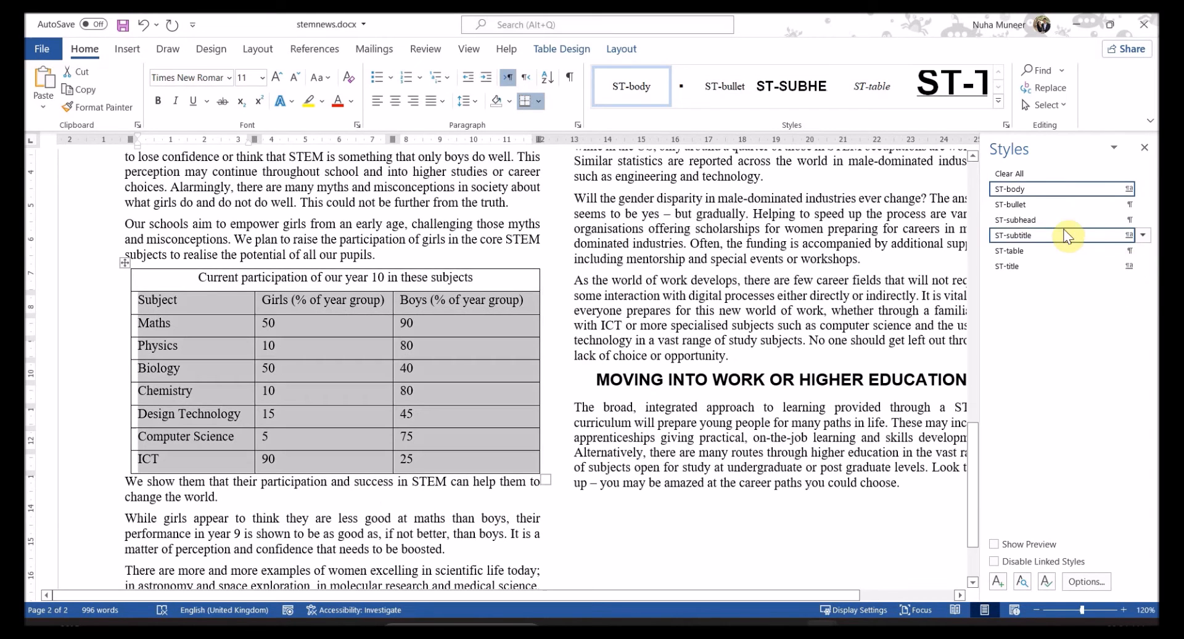
pyautogui.click(1027, 250)
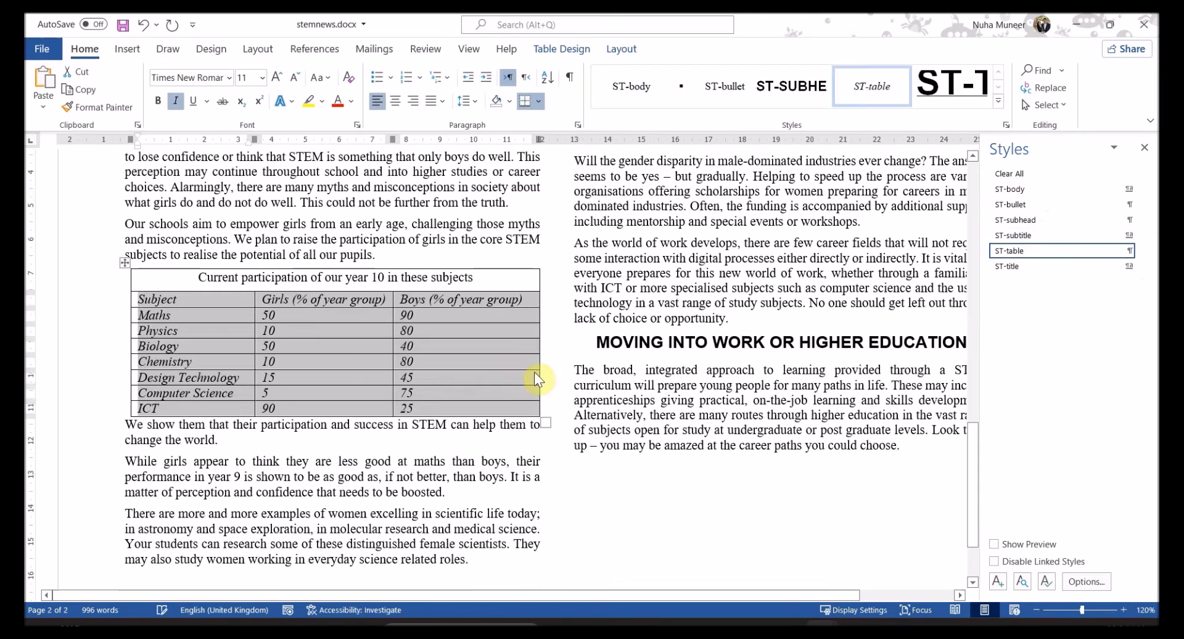
pyautogui.click(372, 369)
# Check the table against step 13's requirements on unwrapped data, displayed gridlines, and borders and data fitting within the column width
pyautogui.hotkey('alt', 'Tab')
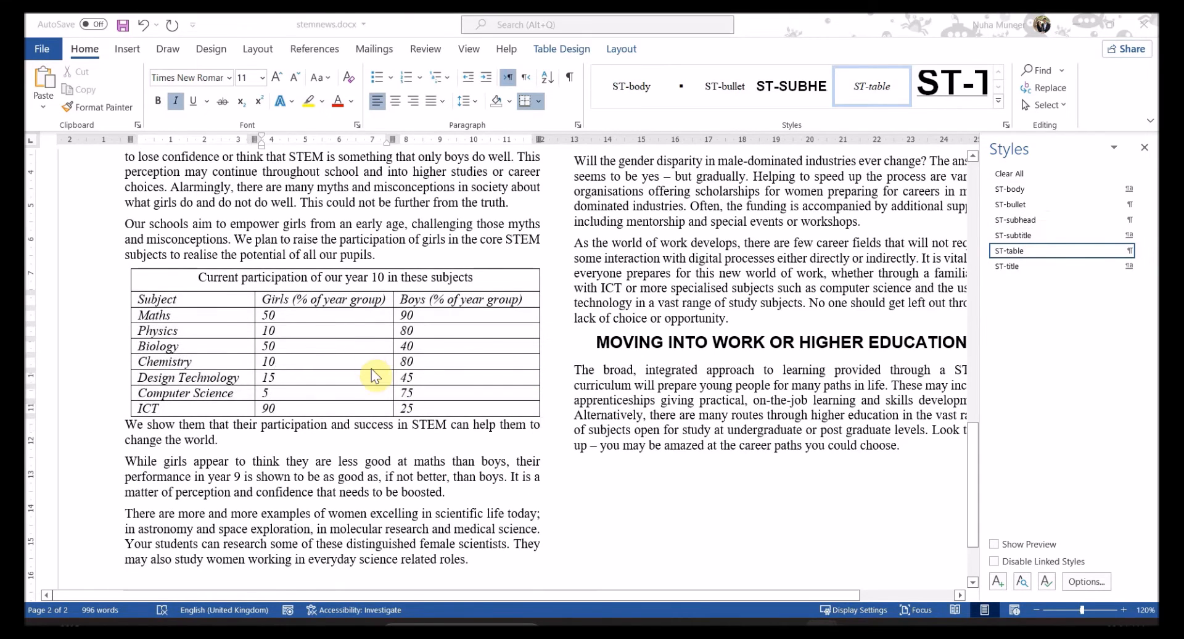
pyautogui.scroll(-1, 374, 373)
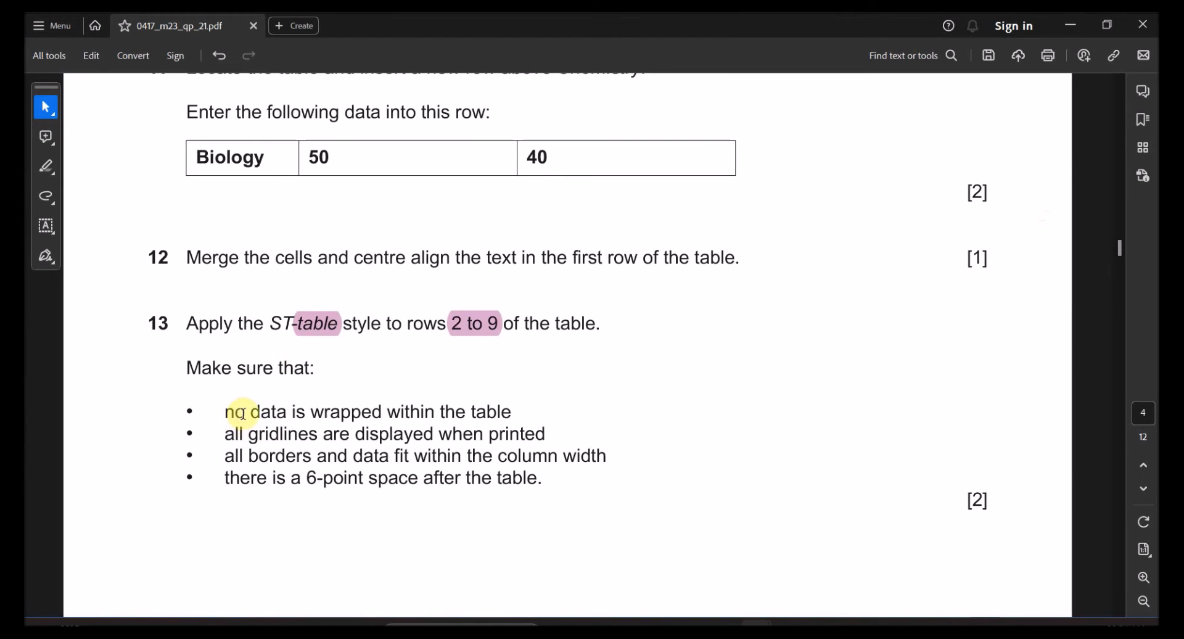
pyautogui.moveTo(245, 413); pyautogui.dragTo(390, 409)
pyautogui.hotkey('alt', 'Tab')
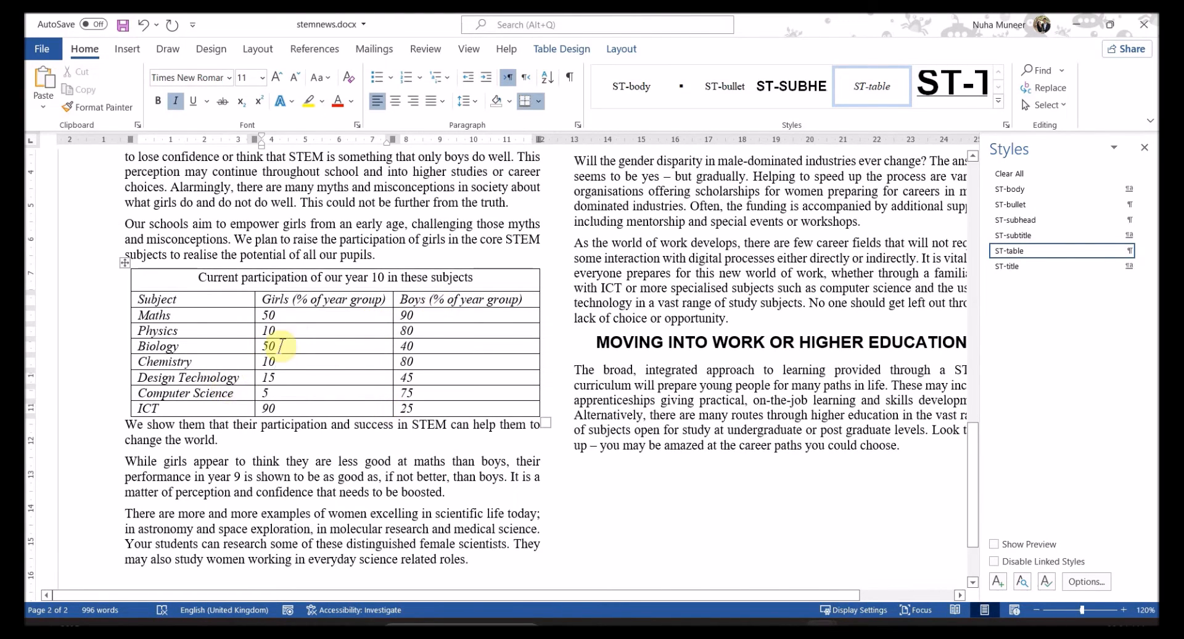
pyautogui.hotkey('alt', 'Tab')
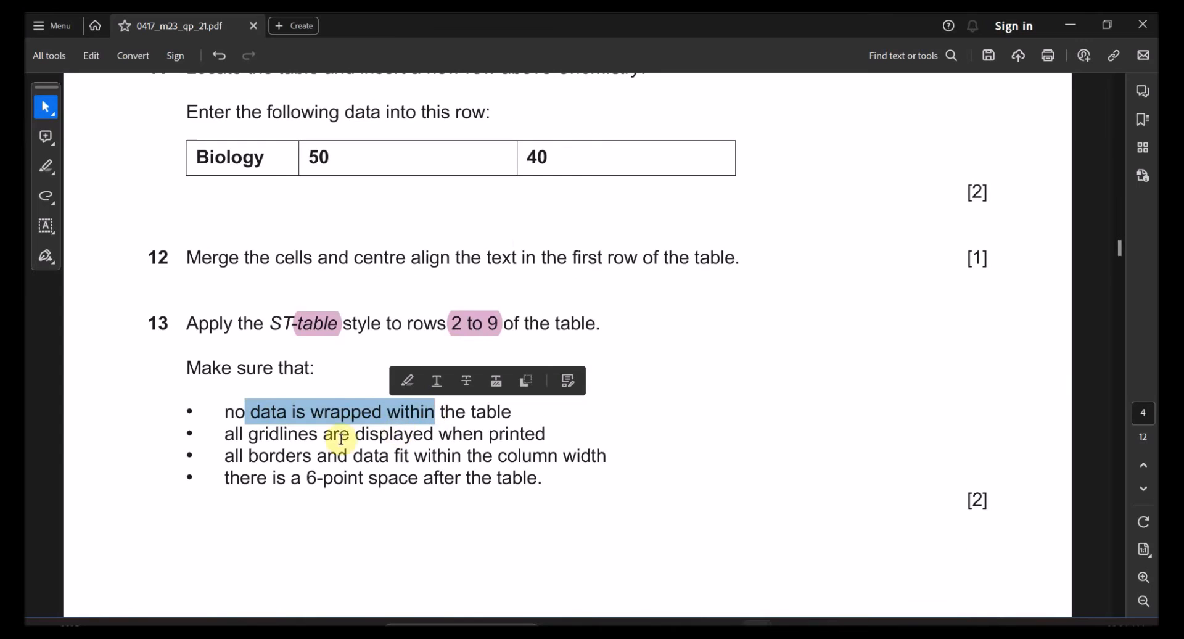
pyautogui.moveTo(249, 434); pyautogui.dragTo(446, 434)
pyautogui.hotkey('alt', 'Tab')
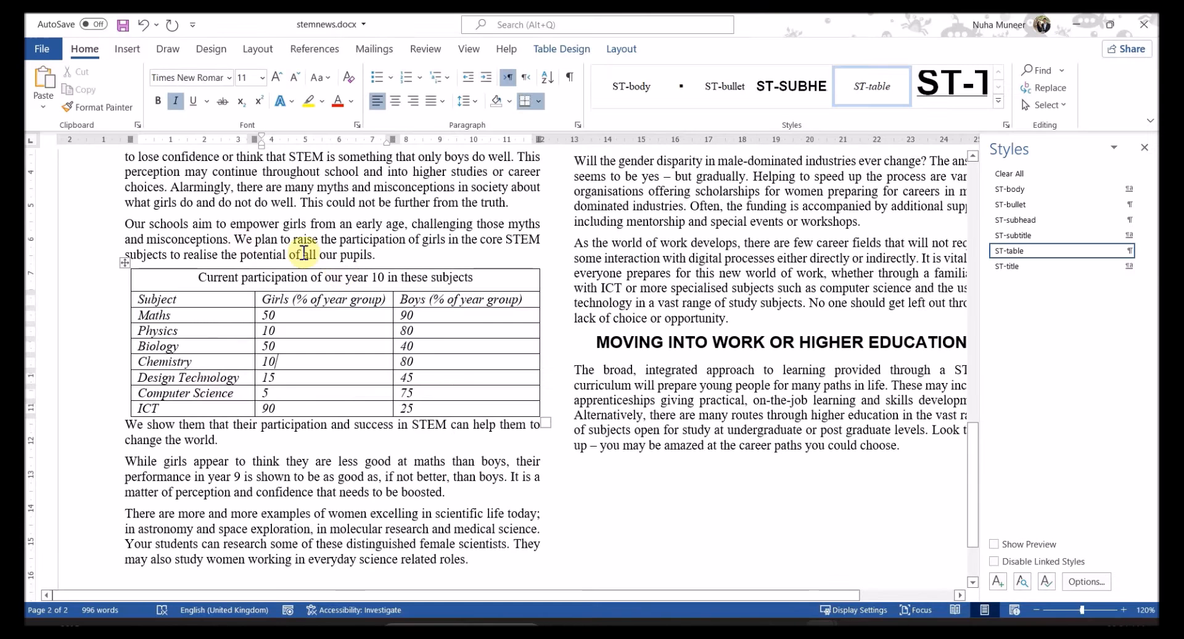
pyautogui.click(122, 261)
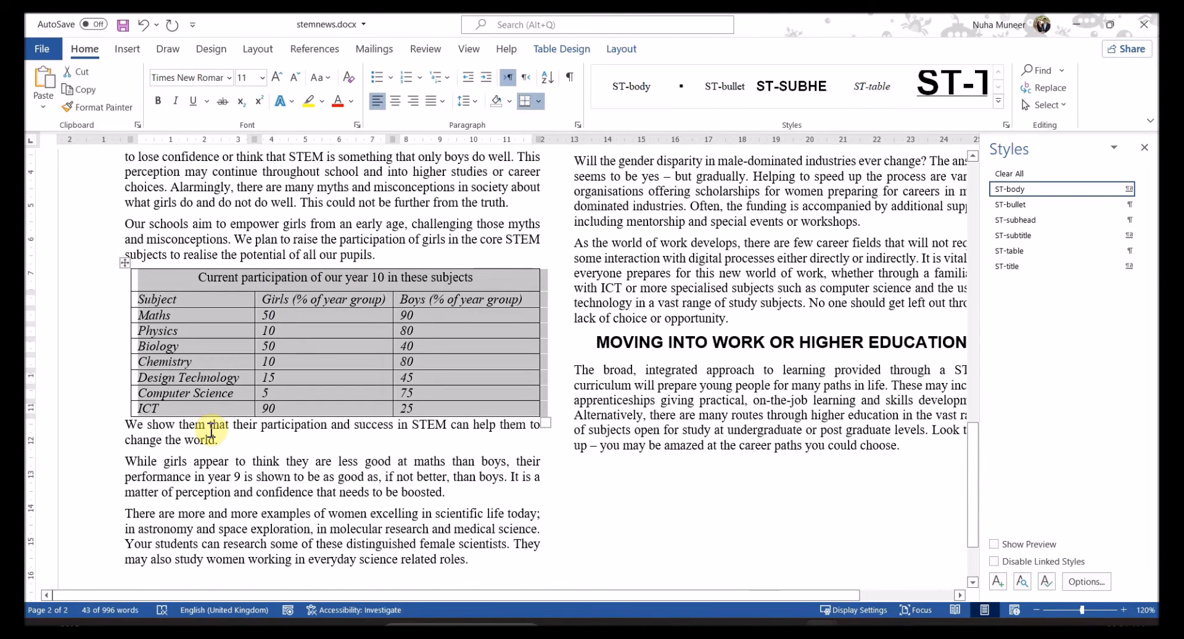
pyautogui.hotkey('alt', 'Tab')
pyautogui.moveTo(257, 459); pyautogui.dragTo(504, 452)
pyautogui.hotkey('alt', 'Tab')
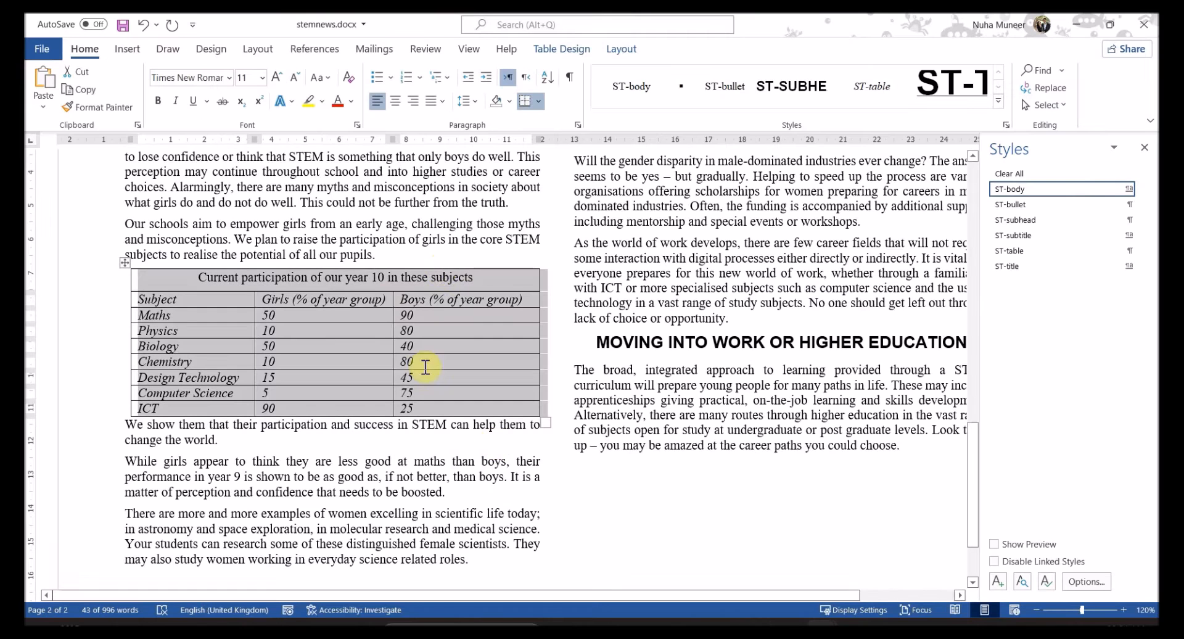
pyautogui.click(542, 186)
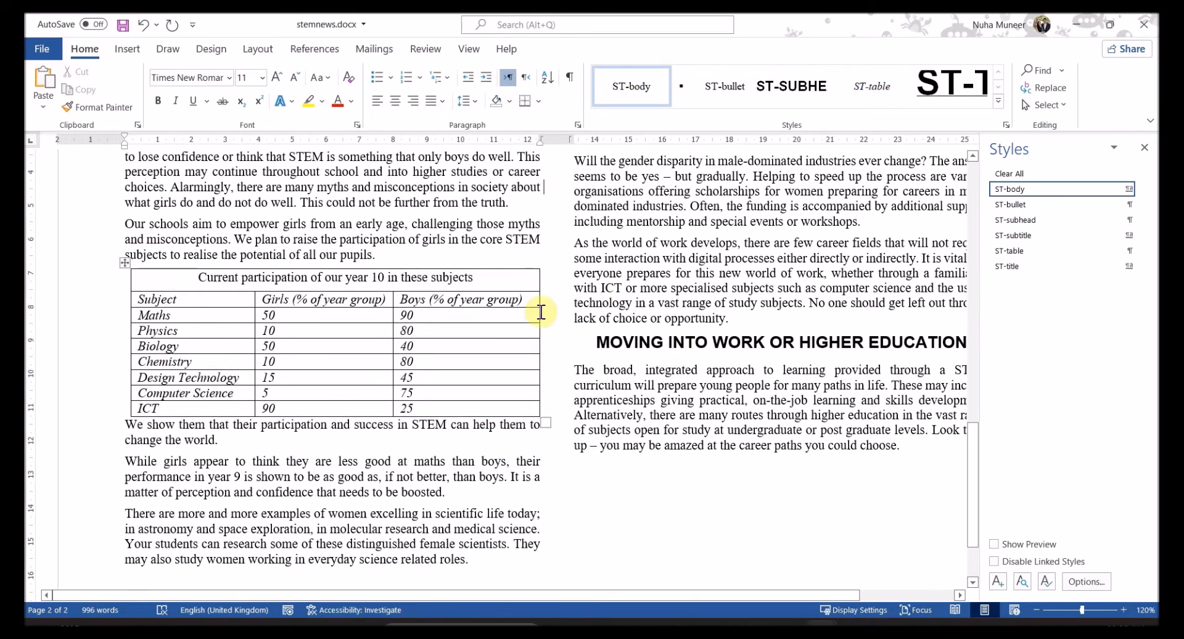
# Check the 6-point space requirement in the question paper and insert an empty paragraph with font size 6 directly below the table
pyautogui.hotkey('alt', 'Tab')
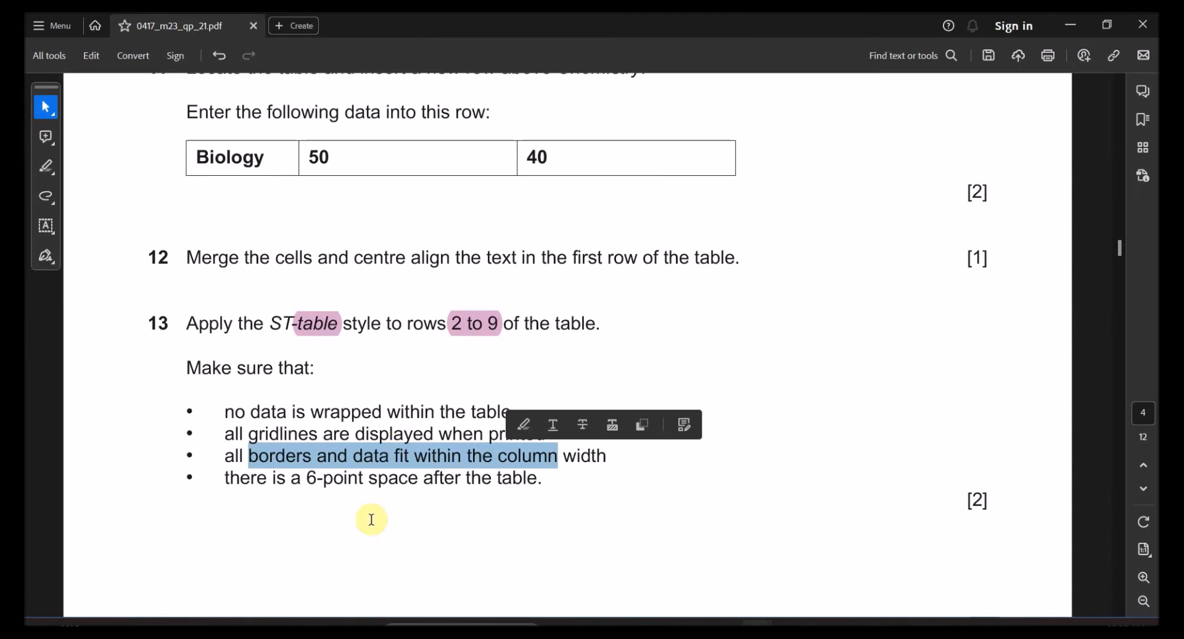
pyautogui.moveTo(274, 478); pyautogui.dragTo(453, 478)
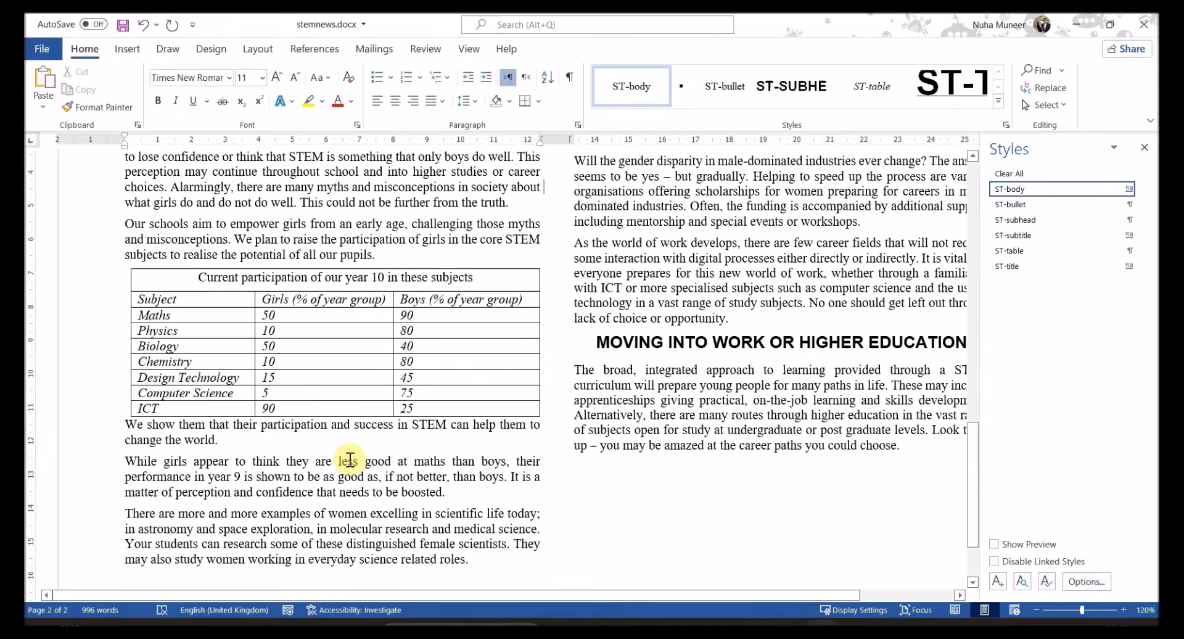
pyautogui.hotkey('alt', 'Tab')
pyautogui.click(126, 425)
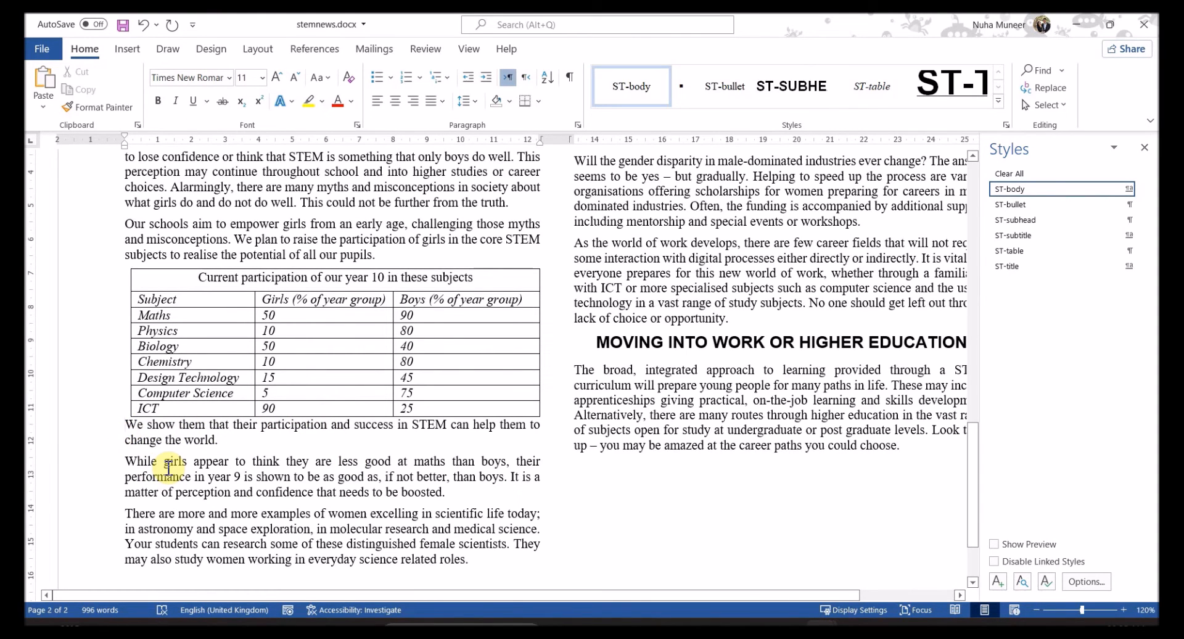
pyautogui.press('Return')
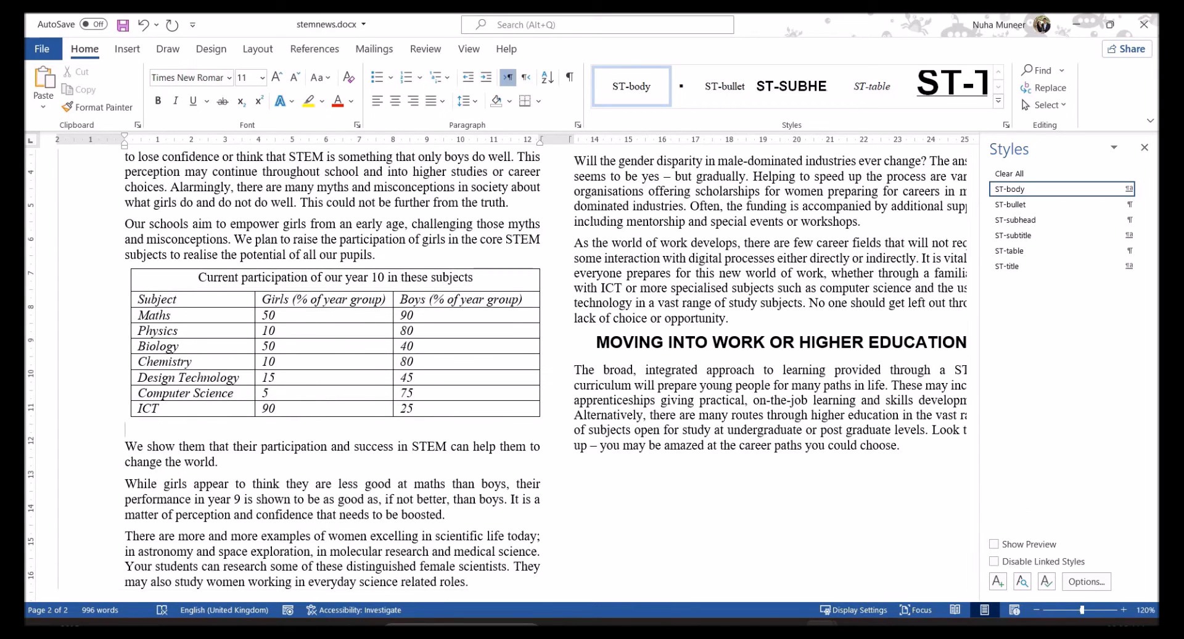
pyautogui.doubleClick(144, 432)
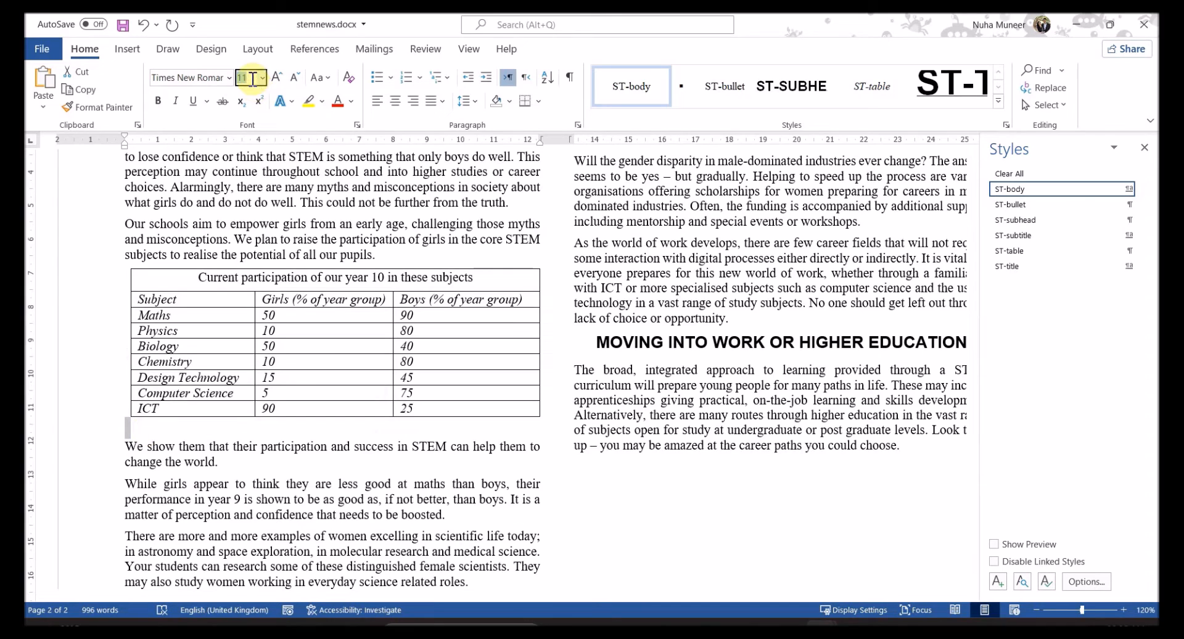
pyautogui.write('6')
pyautogui.press('Return')
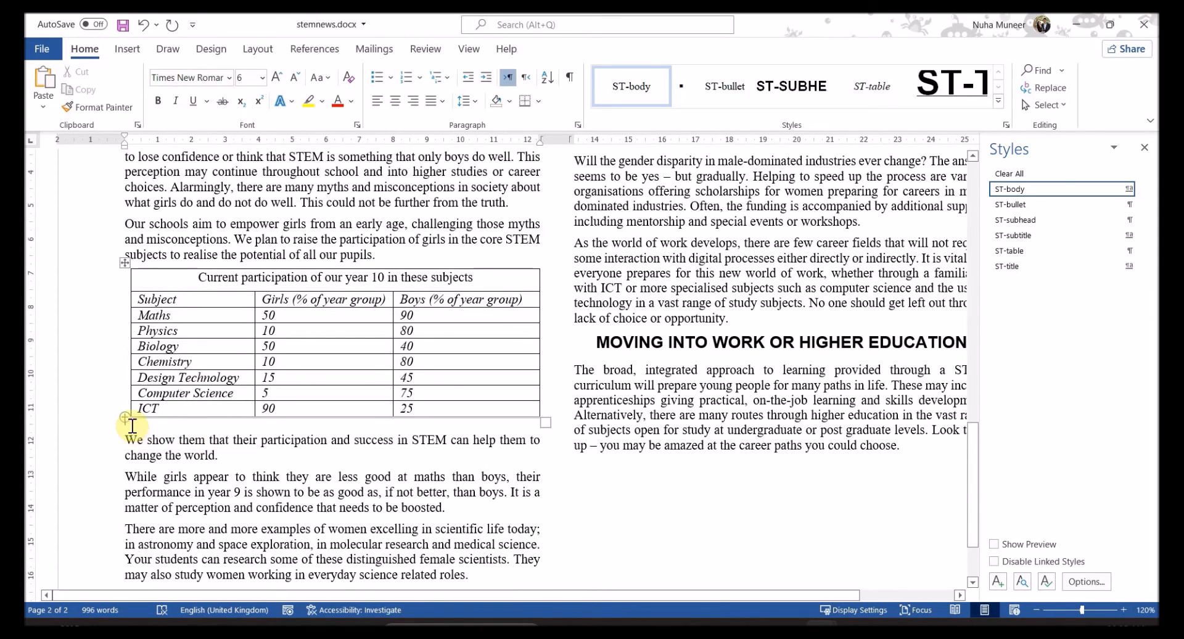
# Set the spacing after the empty paragraph below the table to 0 pt and check the gap up close
pyautogui.rightClick(131, 425)
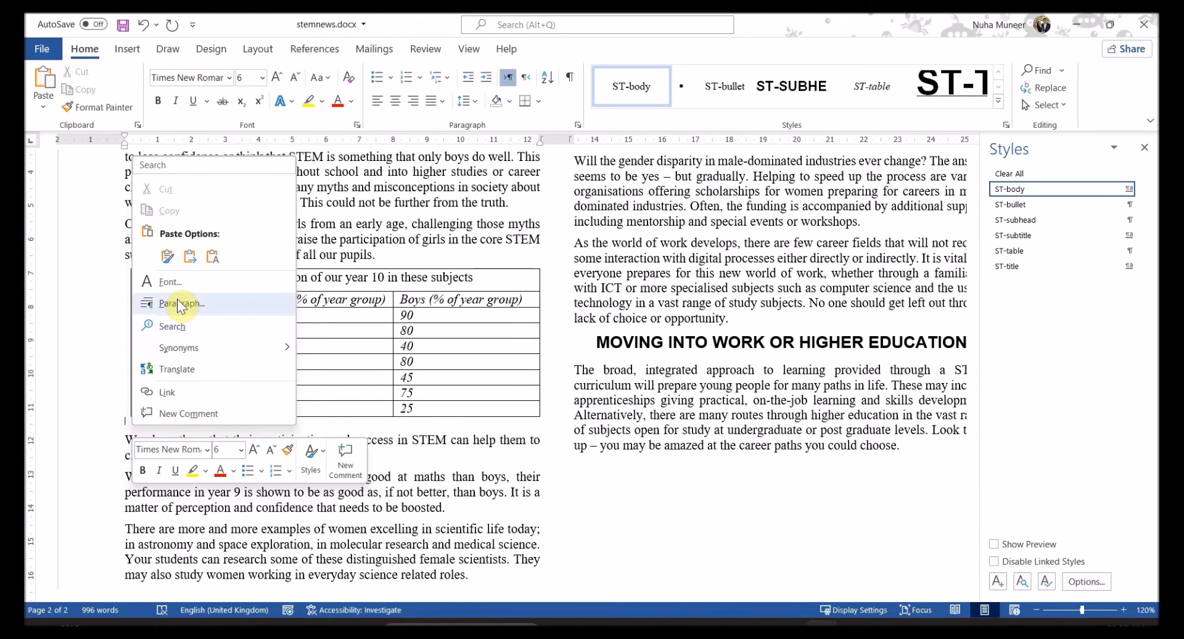
pyautogui.click(178, 301)
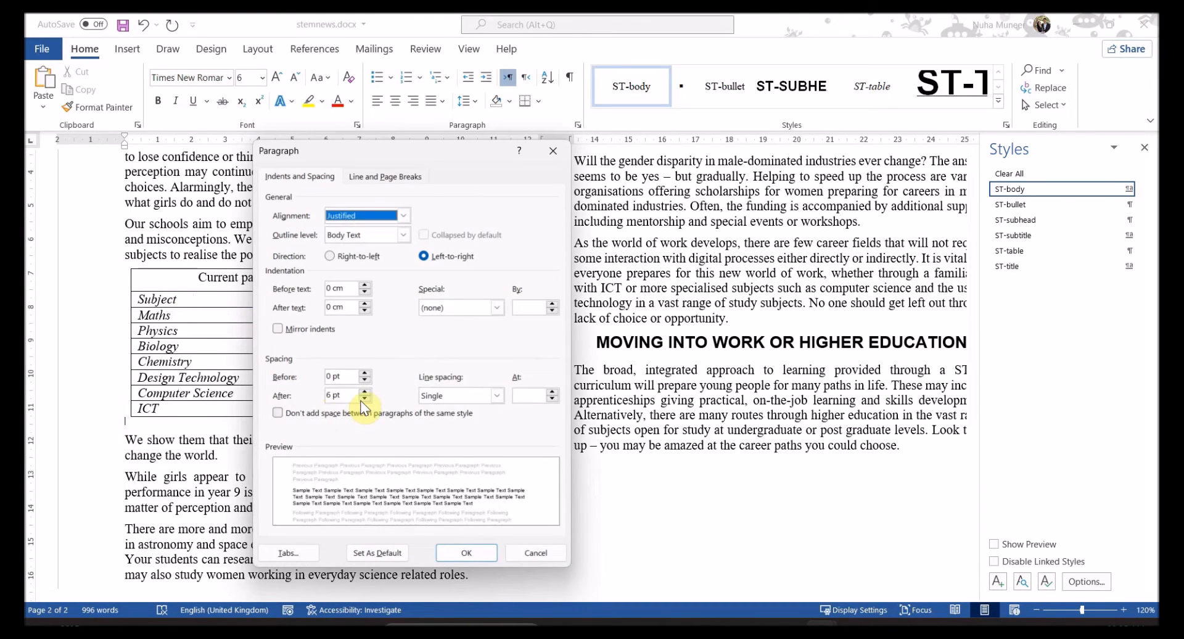
pyautogui.click(364, 399)
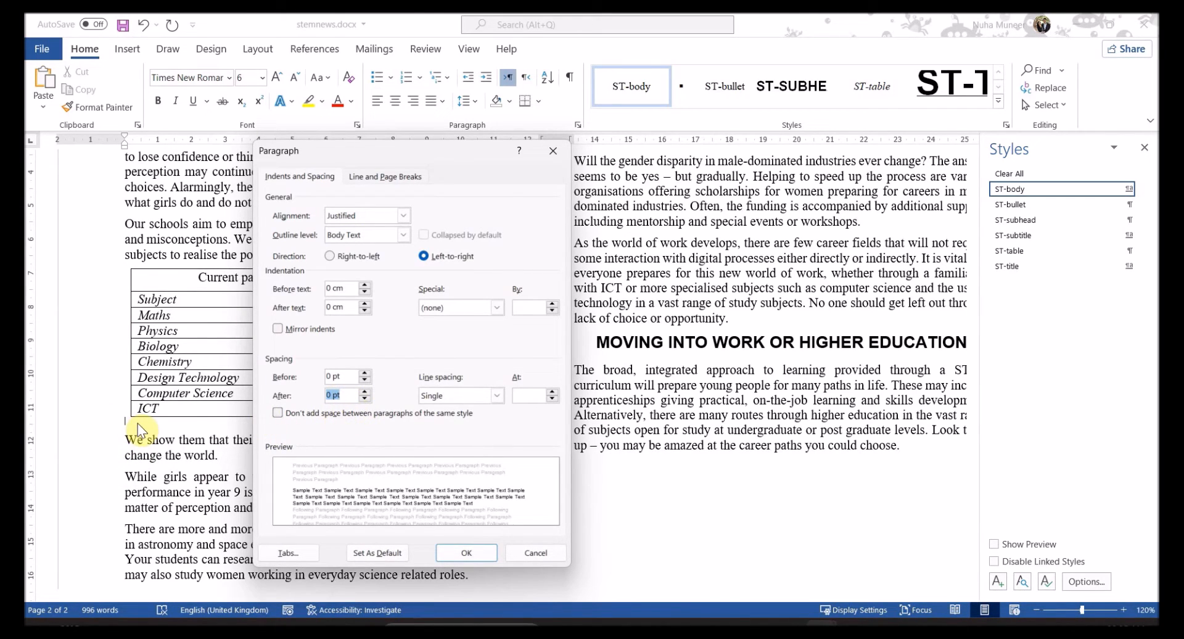
pyautogui.click(464, 553)
pyautogui.click(184, 443)
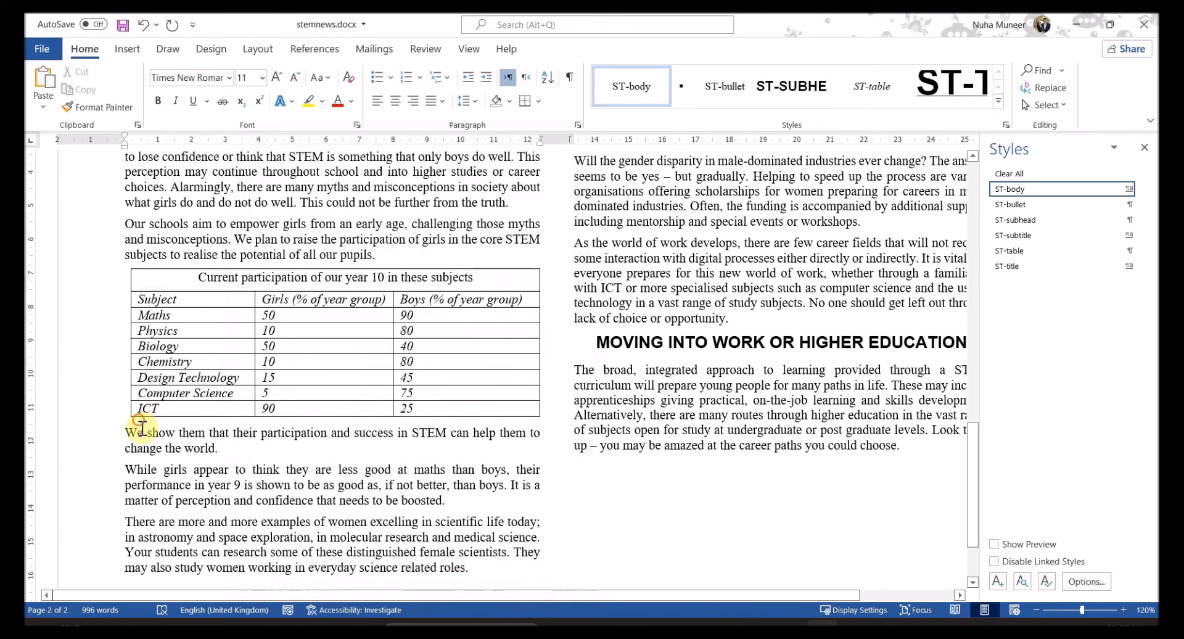
pyautogui.scroll(2, 134, 421)
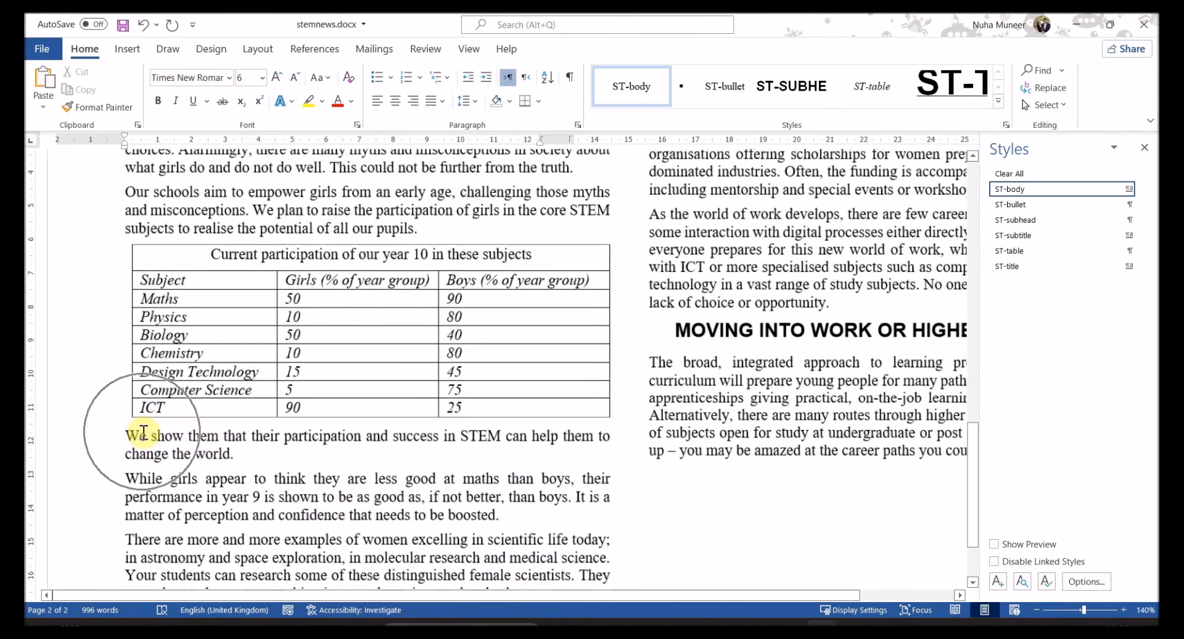
# Read step 14 of the question paper on placing m23scientist.jpg and copy the paragraph's opening words "Will the gender"
pyautogui.hotkey('alt', 'Tab')
pyautogui.scroll(-10, 441, 518)
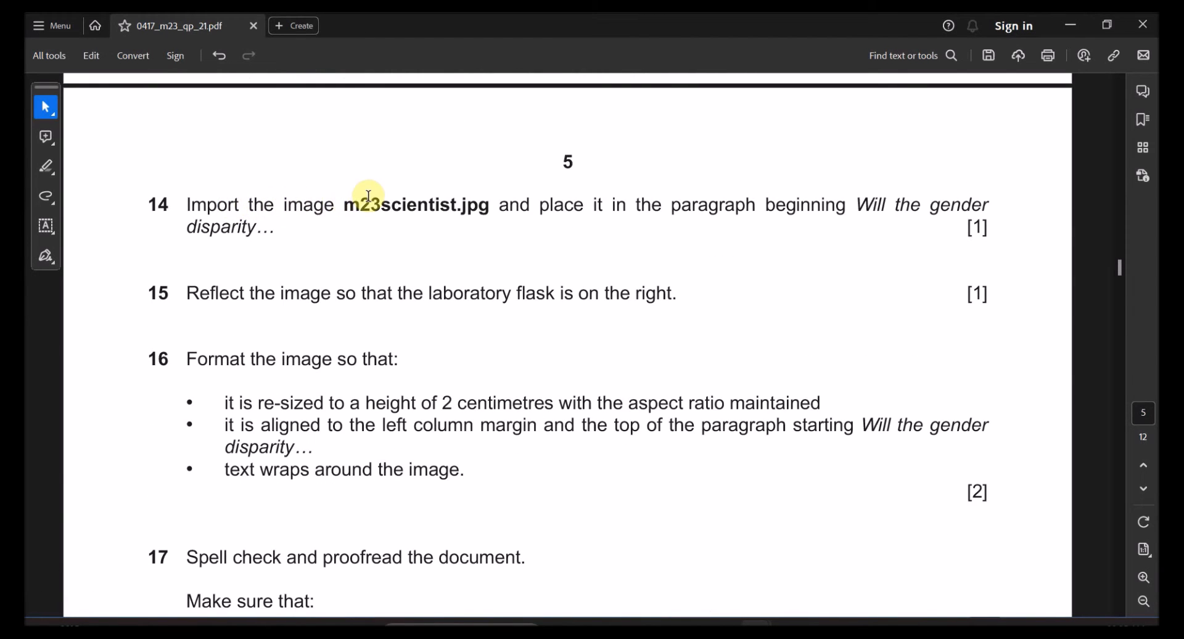
pyautogui.doubleClick(378, 199)
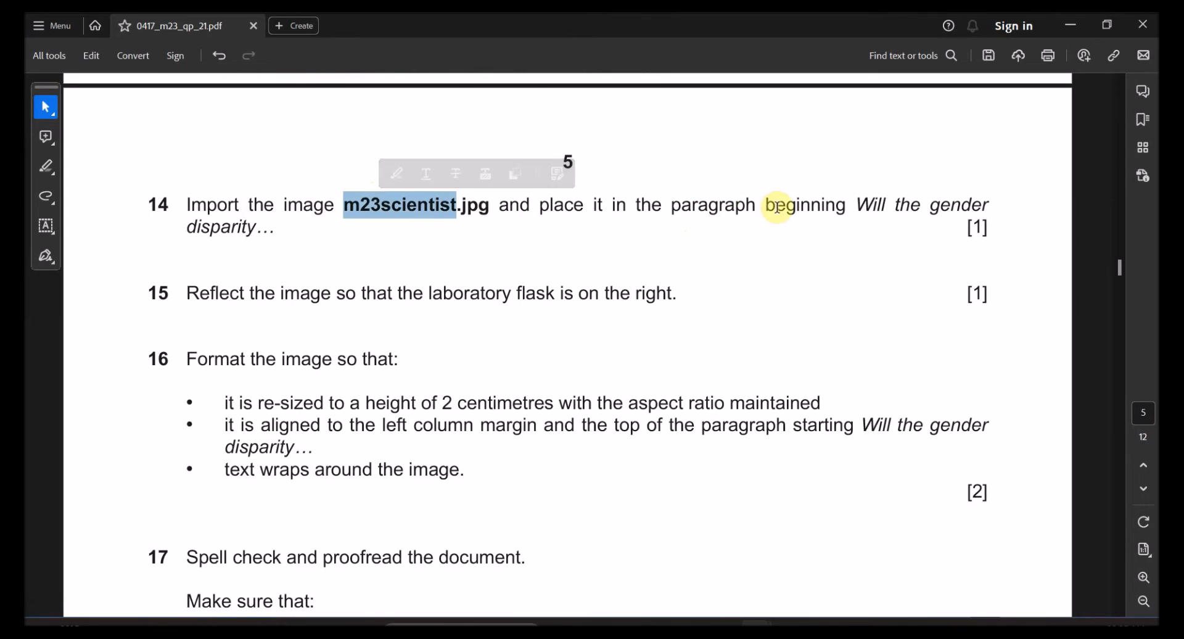
pyautogui.moveTo(858, 204); pyautogui.dragTo(985, 205)
pyautogui.hotkey('ctrl', 'c')
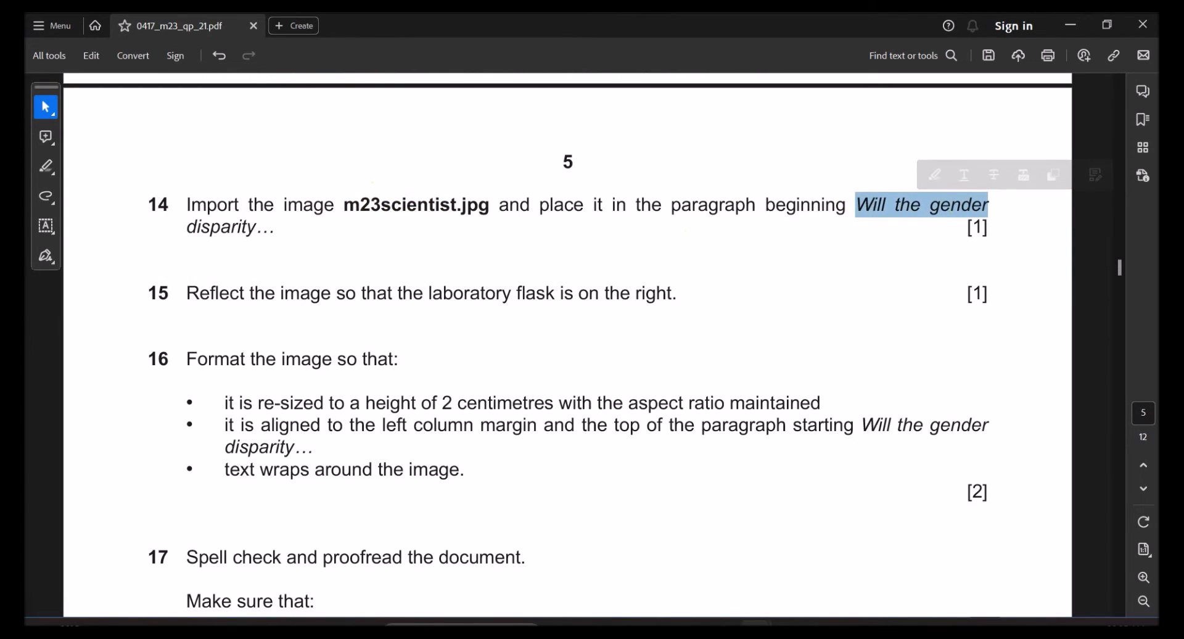
pyautogui.click(794, 203)
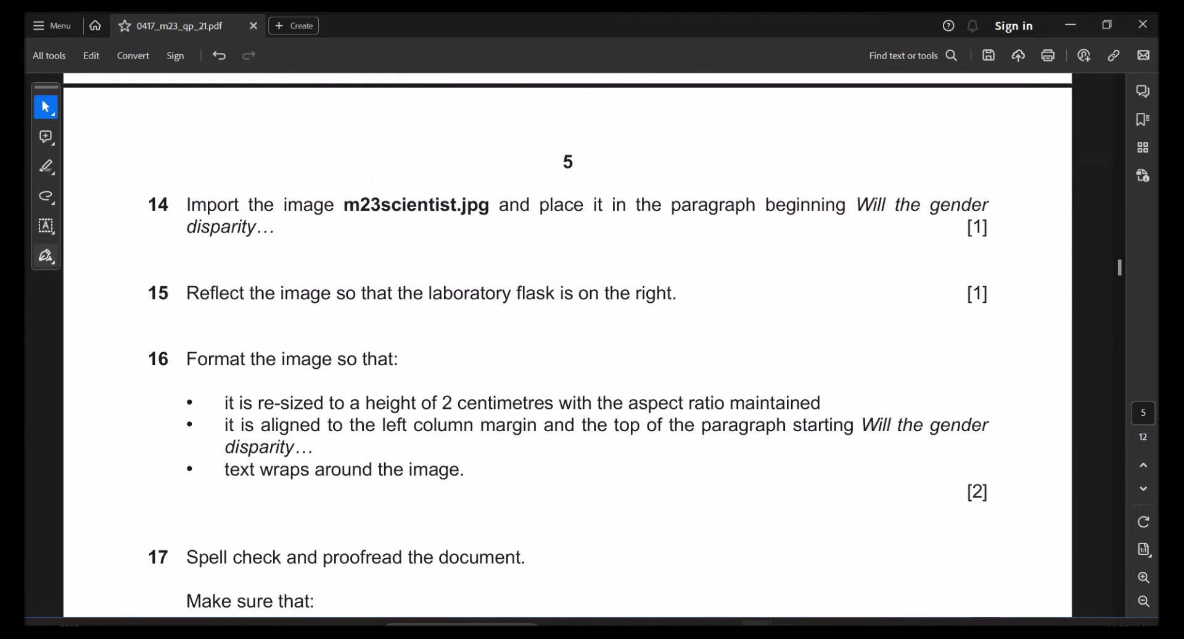
pyautogui.moveTo(856, 204); pyautogui.dragTo(256, 228)
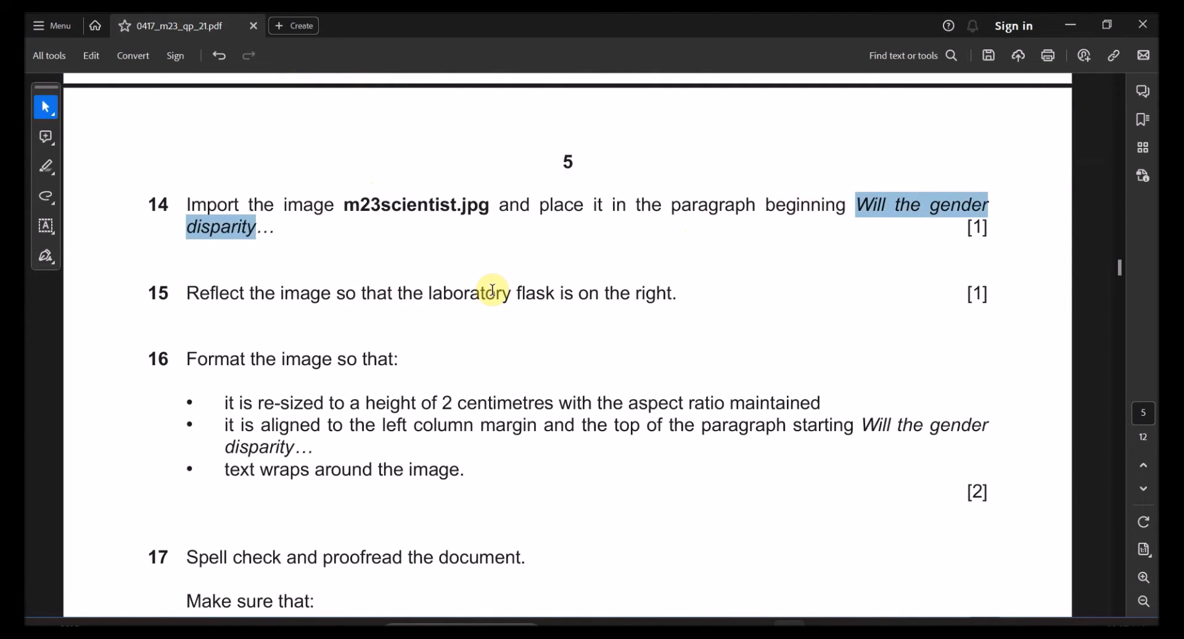
# Return to stemnews.docx and search it for the copied phrase "Will the gender"
pyautogui.hotkey('alt', 'Tab')
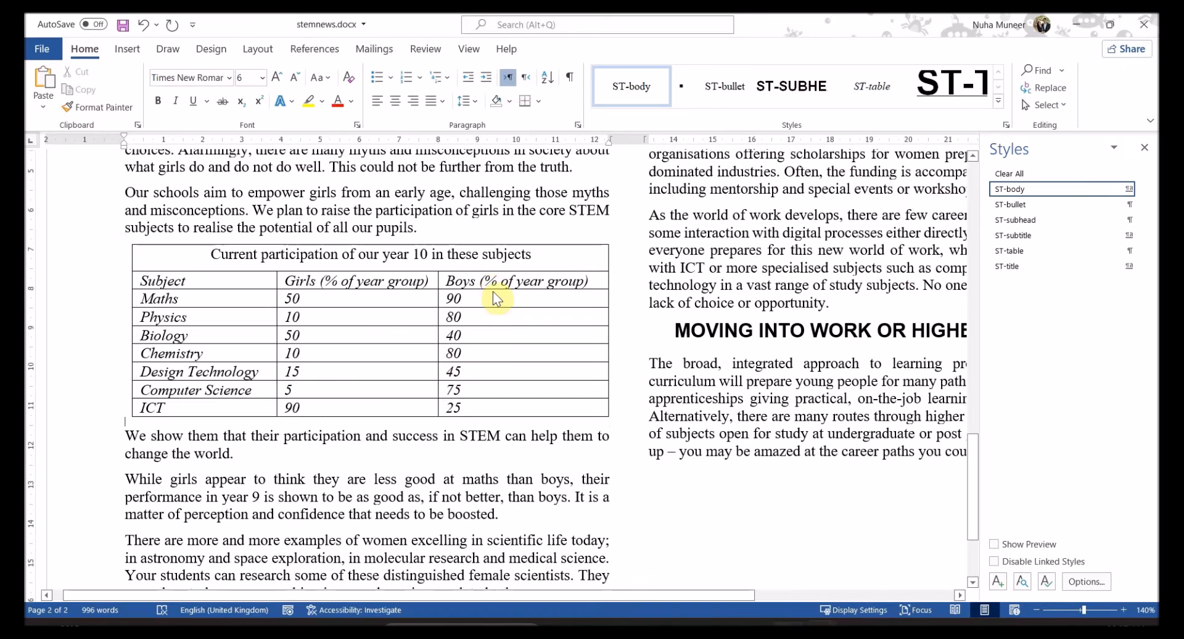
pyautogui.hotkey('ctrl', 'f')
pyautogui.hotkey('ctrl', 'v')
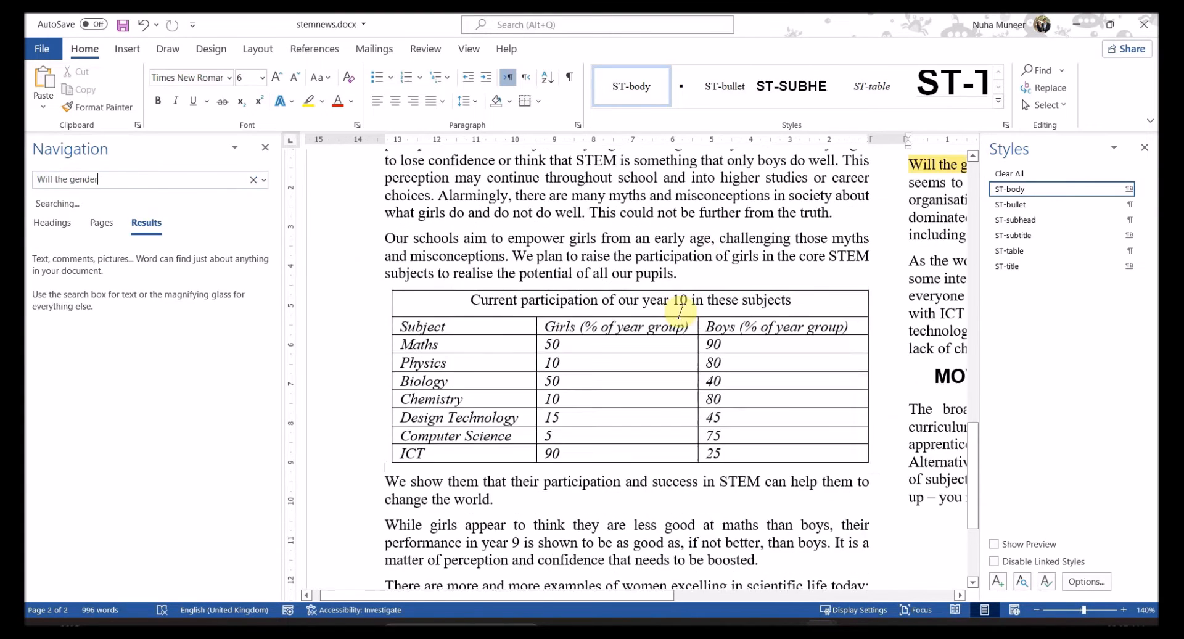
# Close the search results and place the cursor at the start of the paragraph beginning "Will the gender disparity"
pyautogui.keyDown('ctrl'); pyautogui.scroll(-3, 701, 323); pyautogui.keyUp('ctrl')
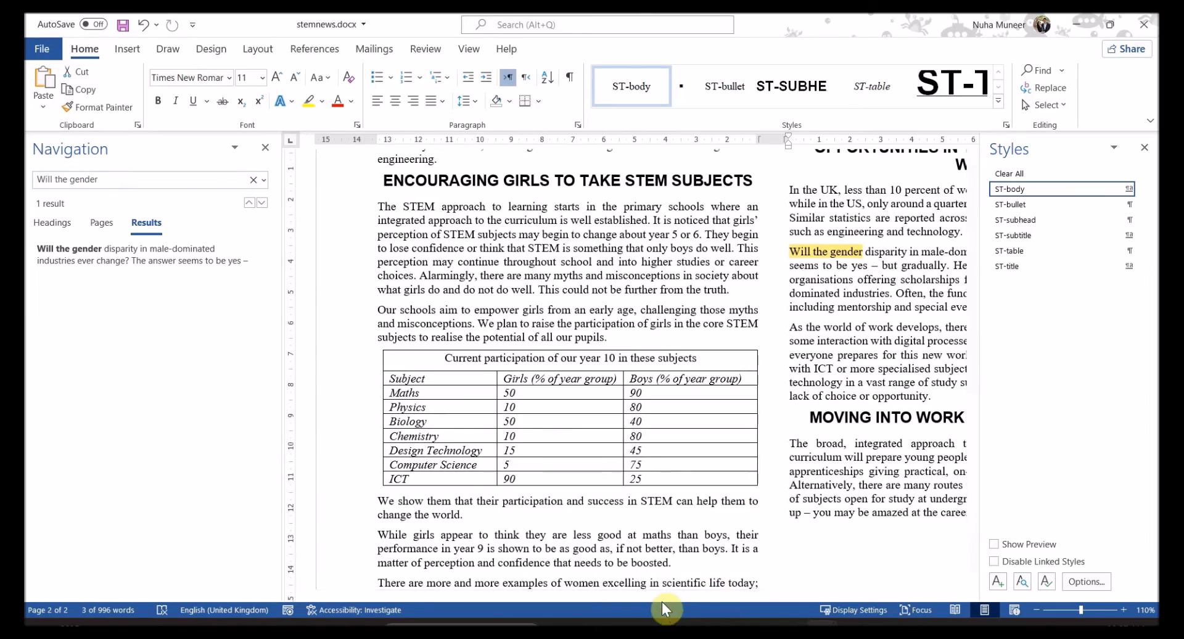
pyautogui.moveTo(653, 598); pyautogui.dragTo(835, 598)
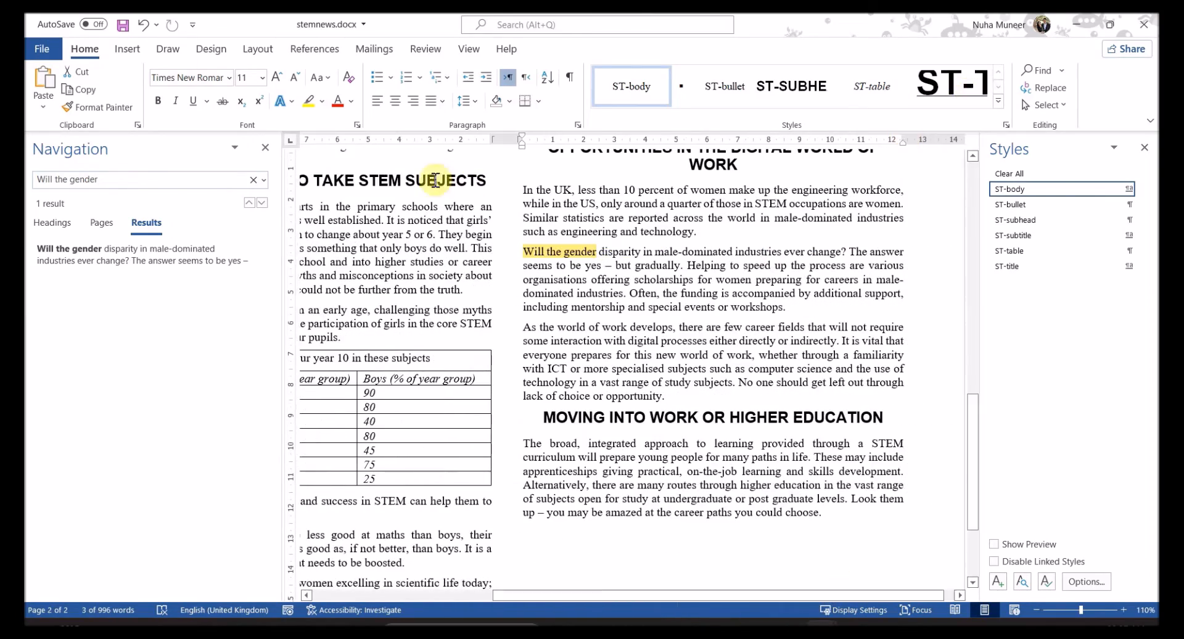
pyautogui.click(265, 147)
pyautogui.keyDown('ctrl'); pyautogui.scroll(3, 648, 281); pyautogui.keyUp('ctrl')
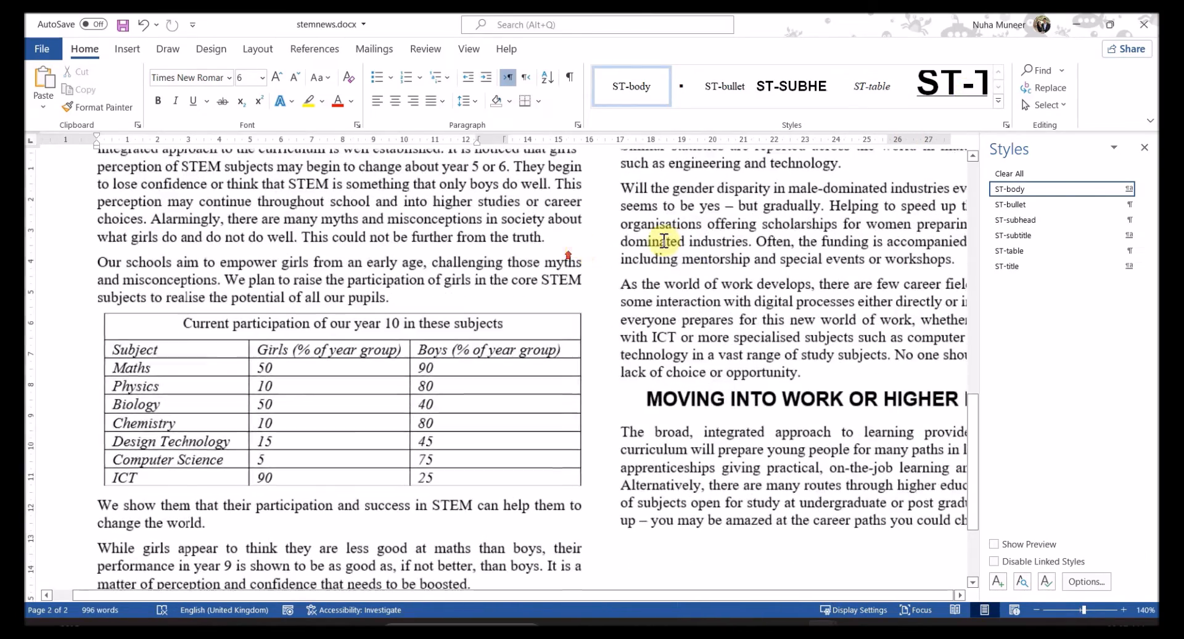
pyautogui.click(624, 185)
pyautogui.moveTo(692, 595); pyautogui.dragTo(871, 596)
pyautogui.scroll(2, 666, 389)
pyautogui.keyDown('ctrl'); pyautogui.scroll(1, 516, 291); pyautogui.keyUp('ctrl')
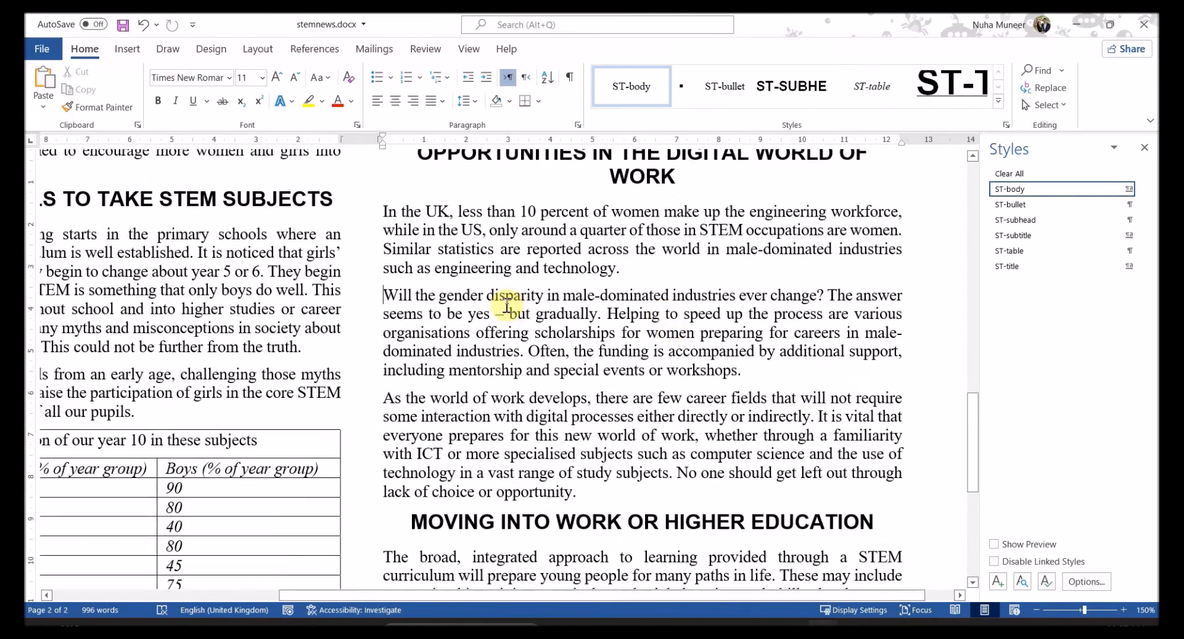
# Recheck step 14 of the question paper for where m23scientist.jpg belongs, and return to stemnews.docx
pyautogui.hotkey('alt', 'Tab')
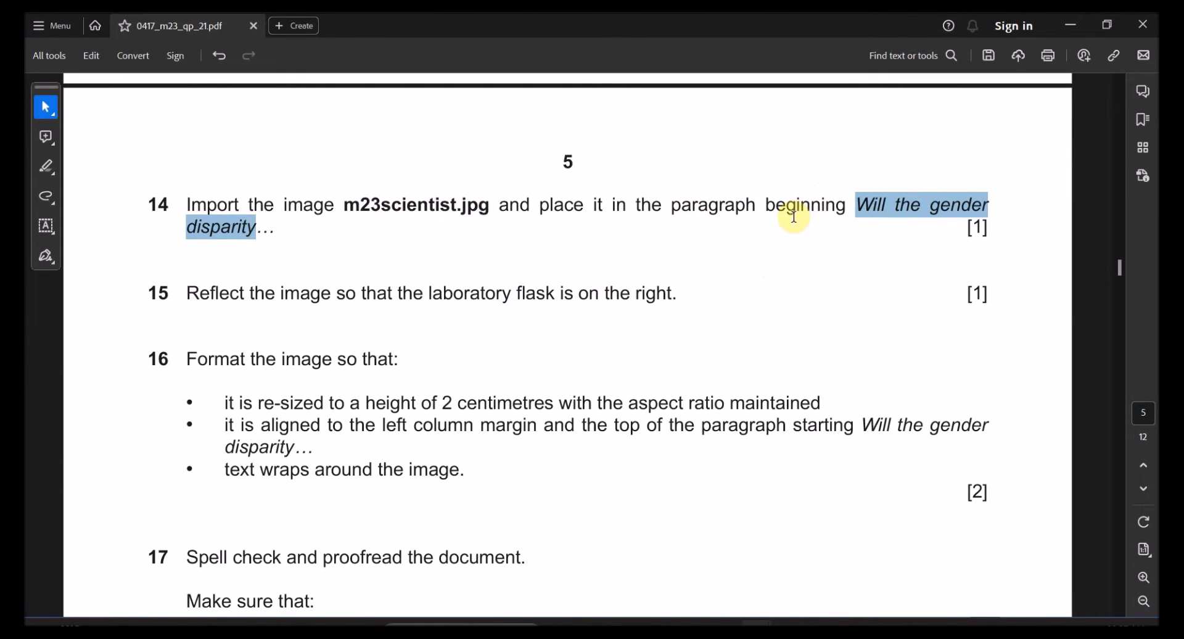
pyautogui.click(414, 201)
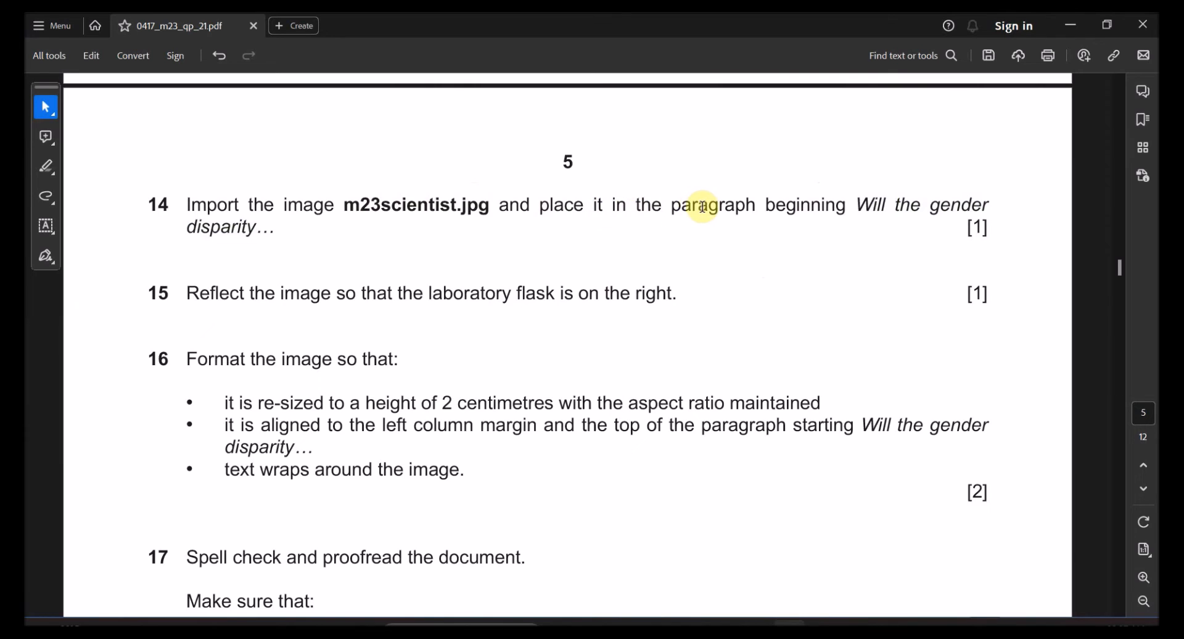
pyautogui.moveTo(678, 206); pyautogui.dragTo(794, 211)
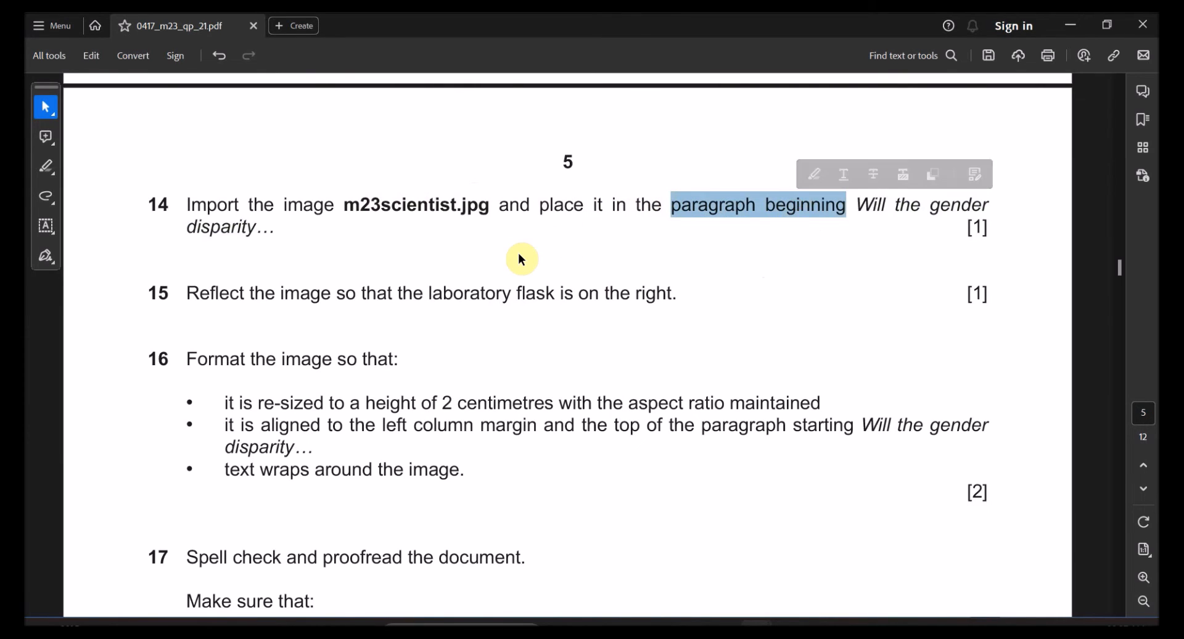
pyautogui.hotkey('alt', 'Tab')
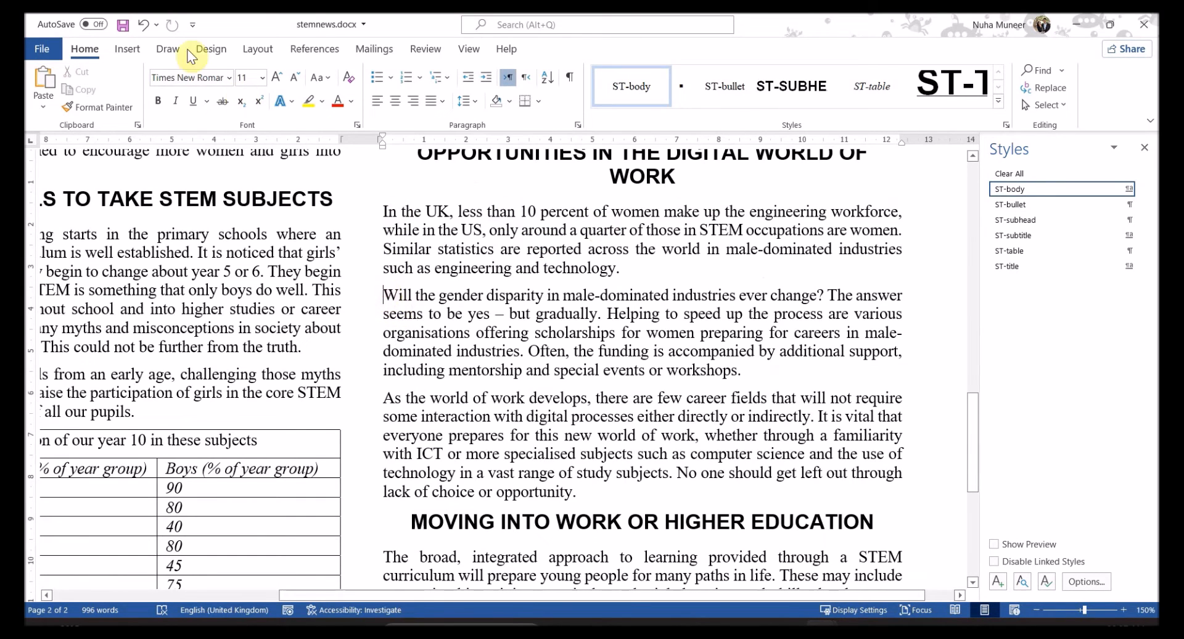
# Insert m23scientist.jpg from the folder "03_0417_21_Confidential Source Files March 2023", using the folder path copied from File Explorer
pyautogui.click(134, 48)
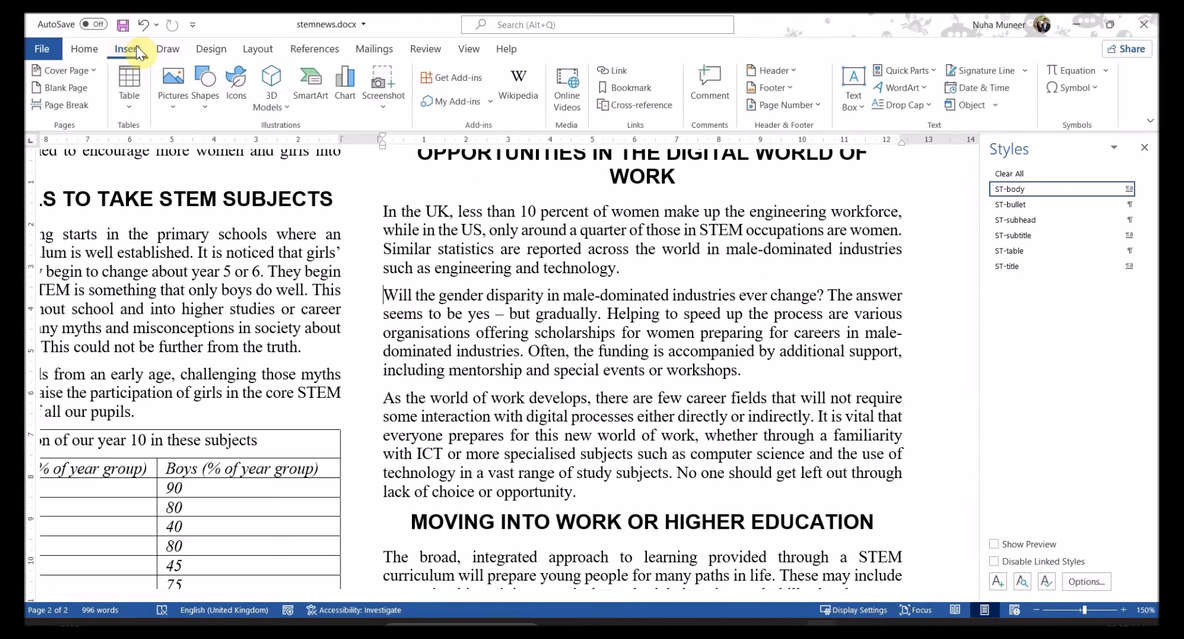
pyautogui.click(177, 95)
pyautogui.click(204, 162)
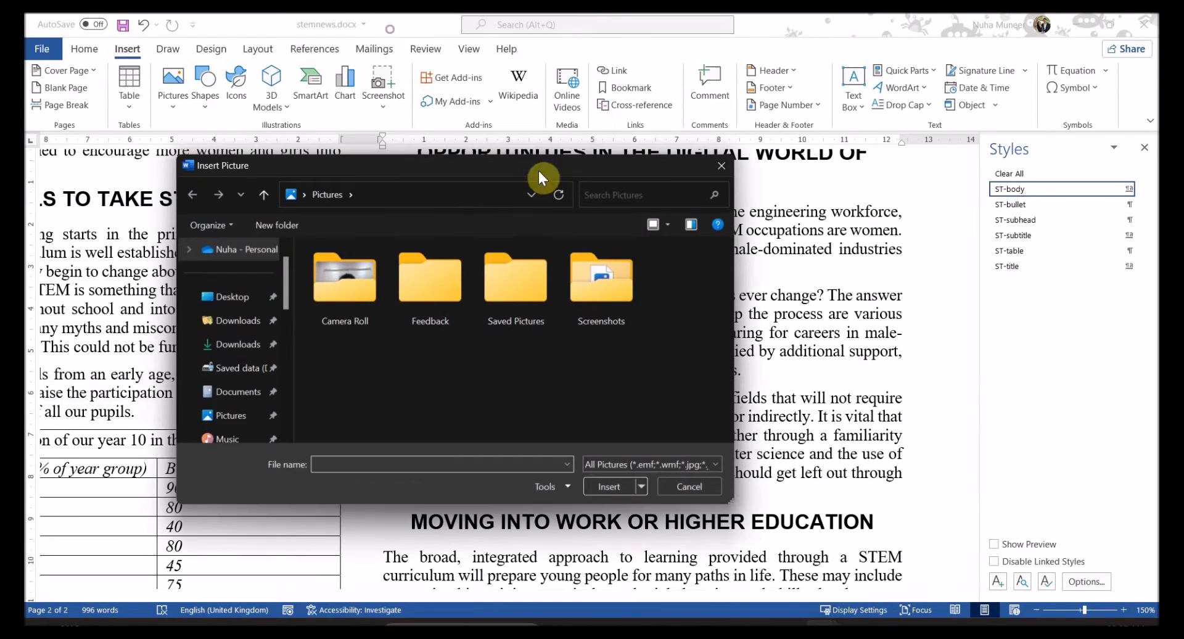
pyautogui.click(660, 613)
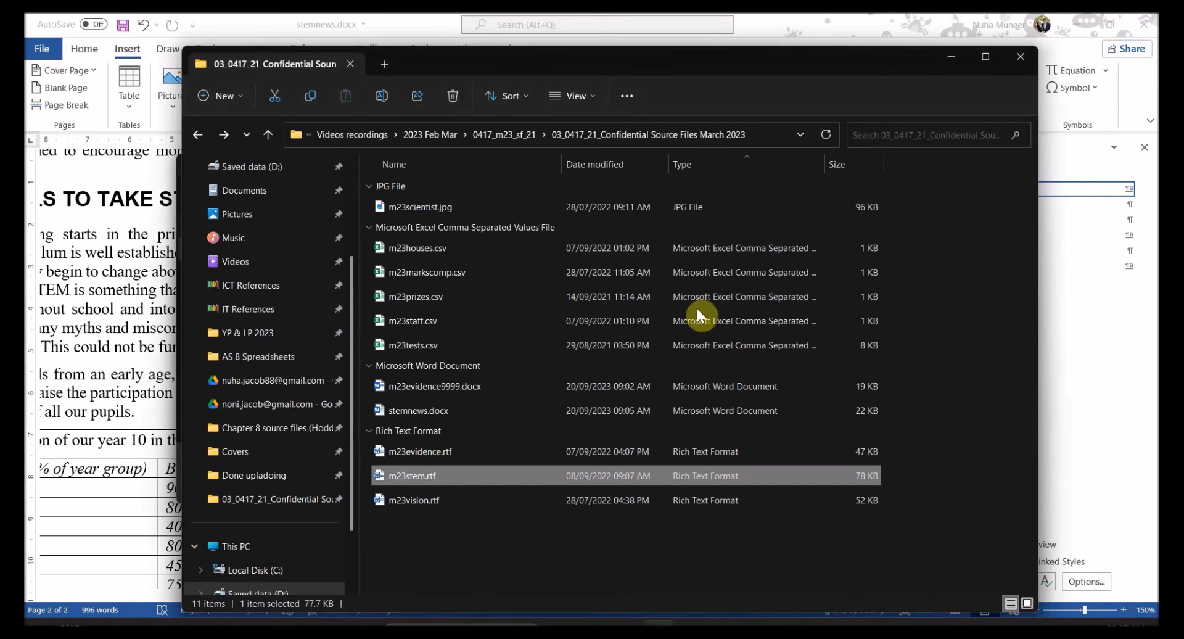
pyautogui.click(762, 134)
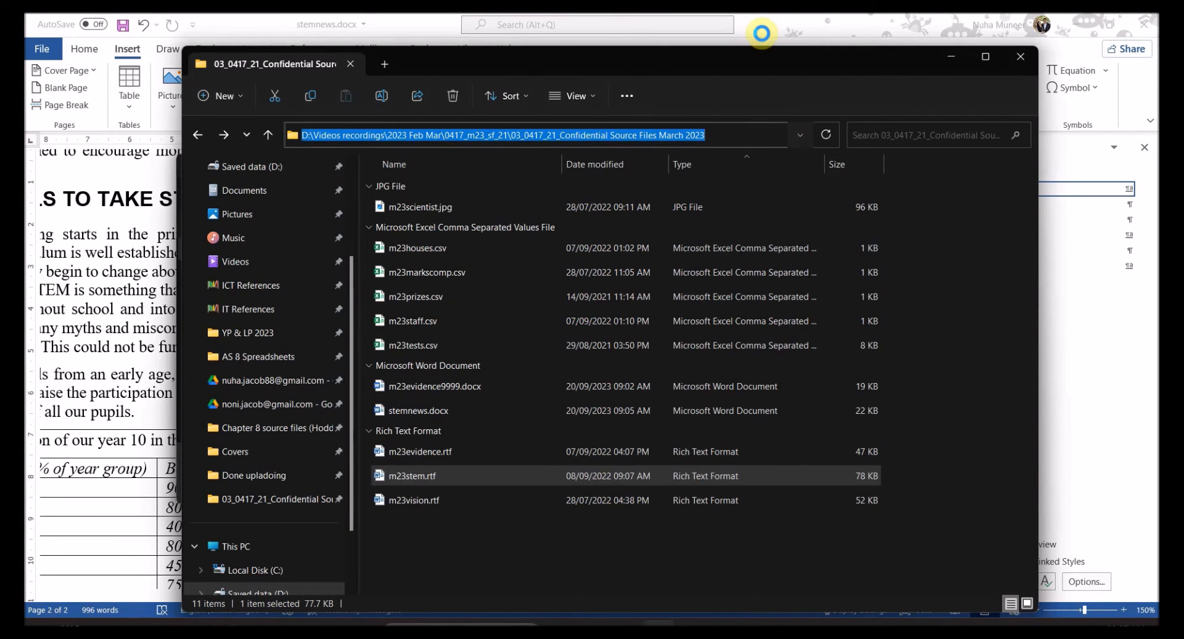
pyautogui.click(761, 32)
pyautogui.hotkey('ctrl', 'v')
pyautogui.press('Return')
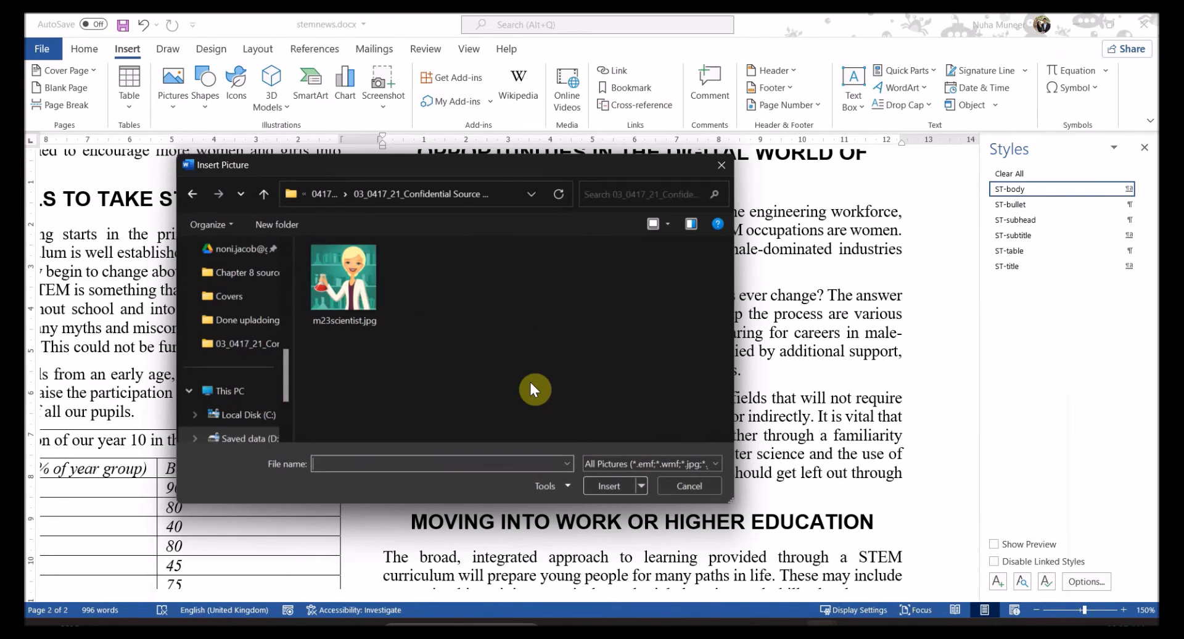
pyautogui.doubleClick(371, 292)
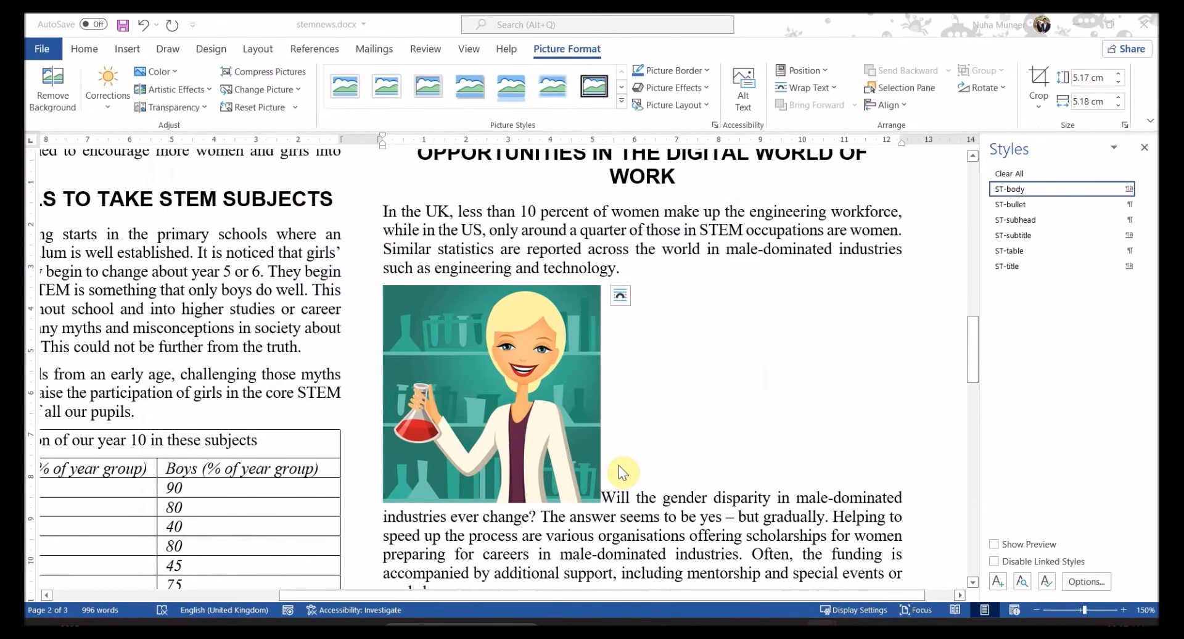
# Read step 15 of the question paper and flip the scientist image horizontally so the laboratory flask is on the right
pyautogui.hotkey('alt', 'Tab')
pyautogui.moveTo(228, 293); pyautogui.dragTo(572, 295)
pyautogui.hotkey('alt', 'Tab')
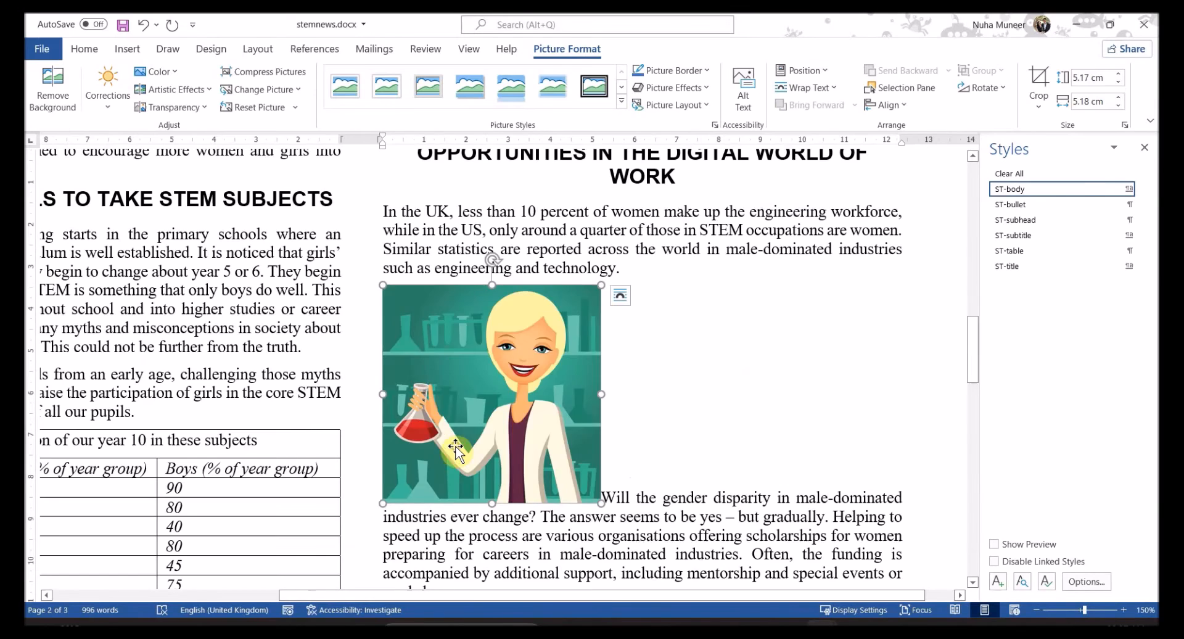
pyautogui.click(982, 93)
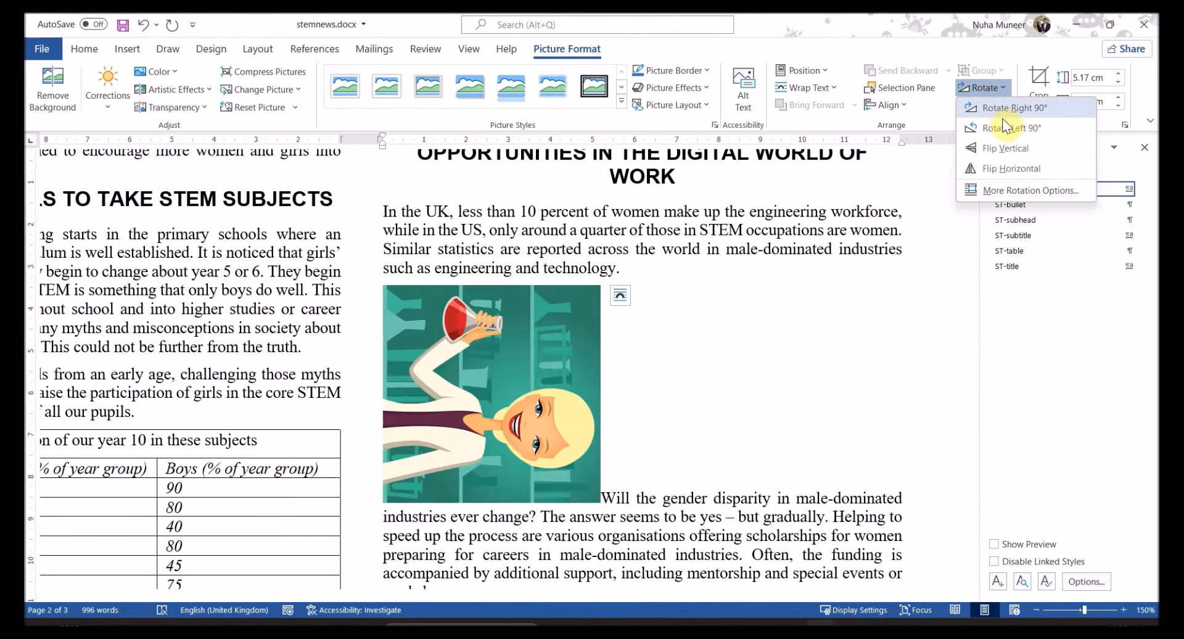
pyautogui.press('Escape')
pyautogui.hotkey('alt', 'Tab')
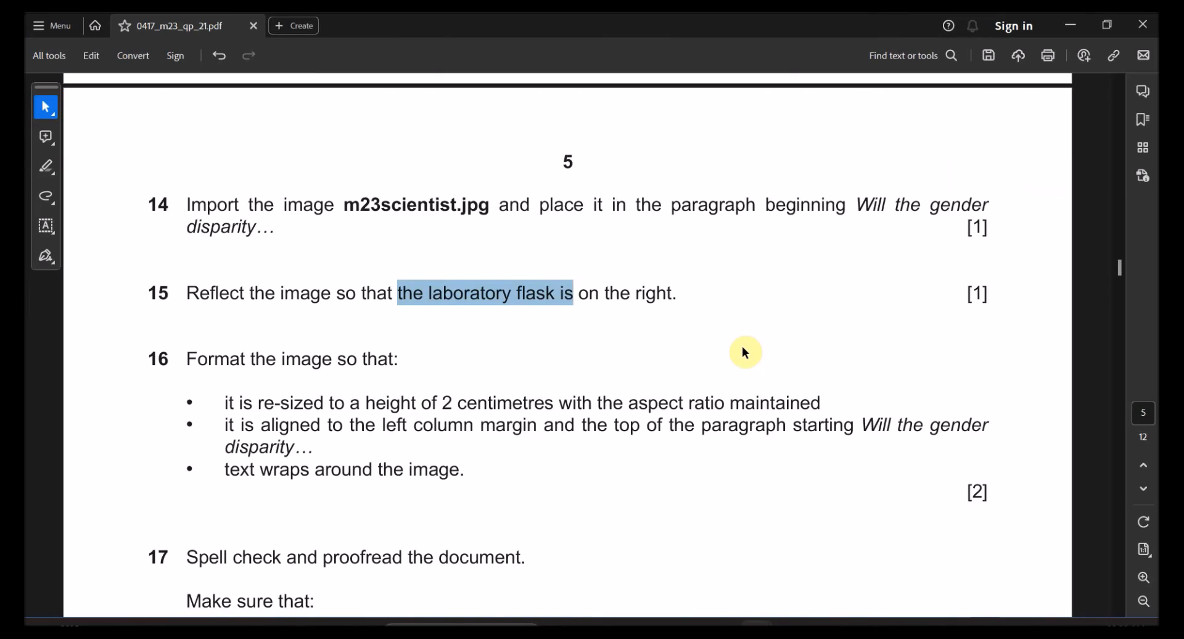
pyautogui.hotkey('alt', 'Tab')
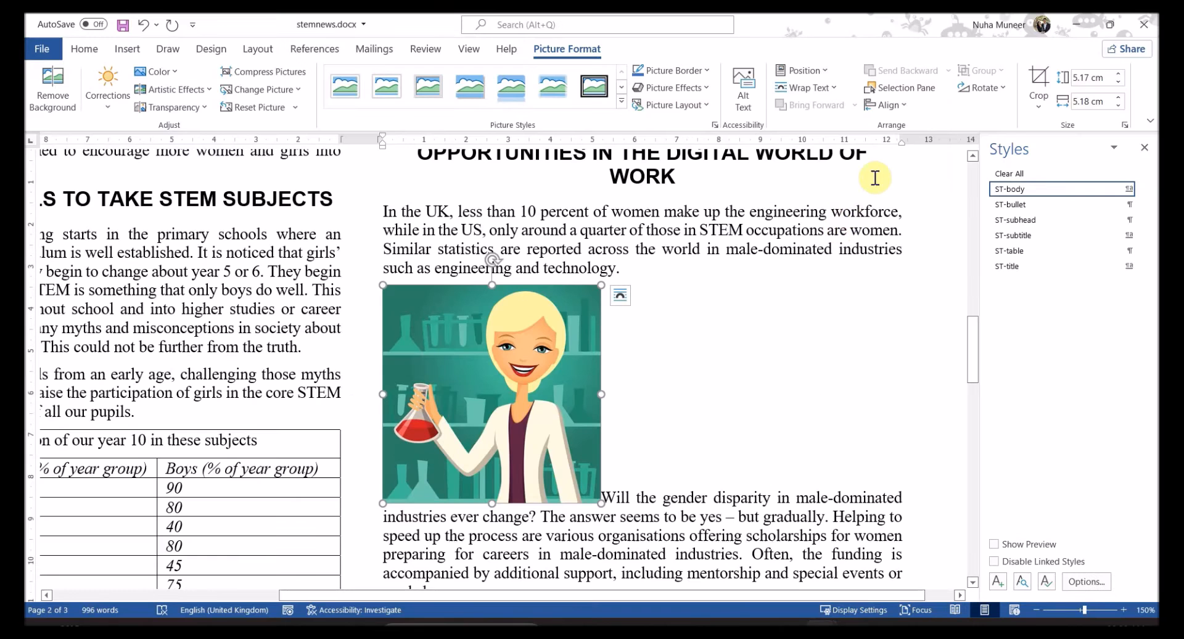
pyautogui.click(981, 88)
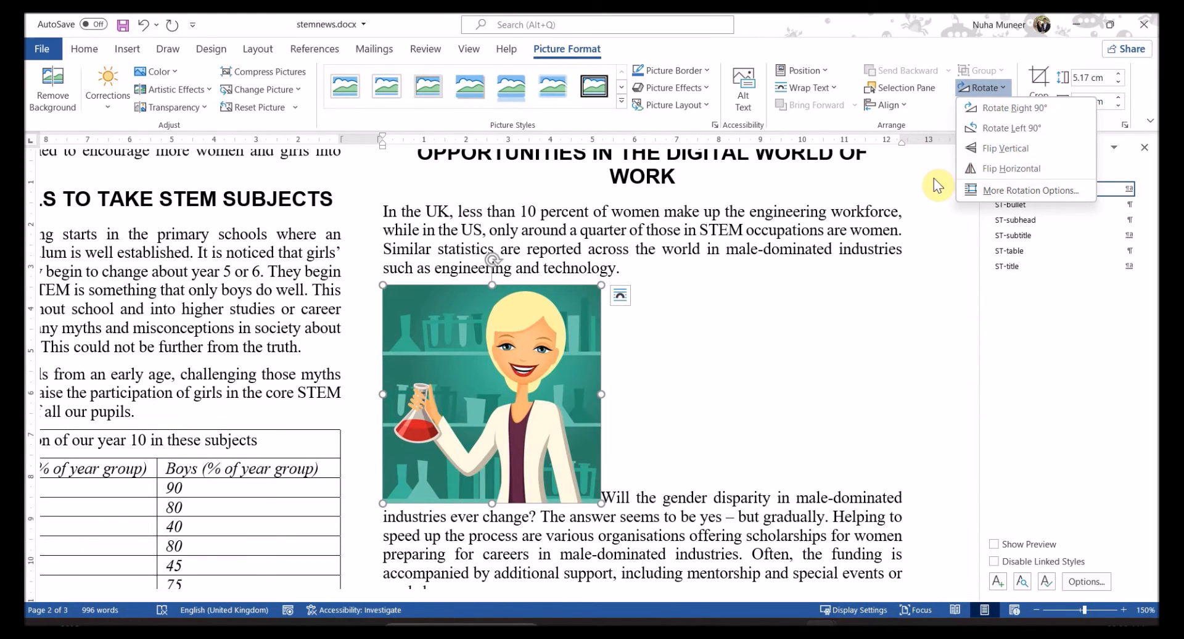
pyautogui.click(995, 172)
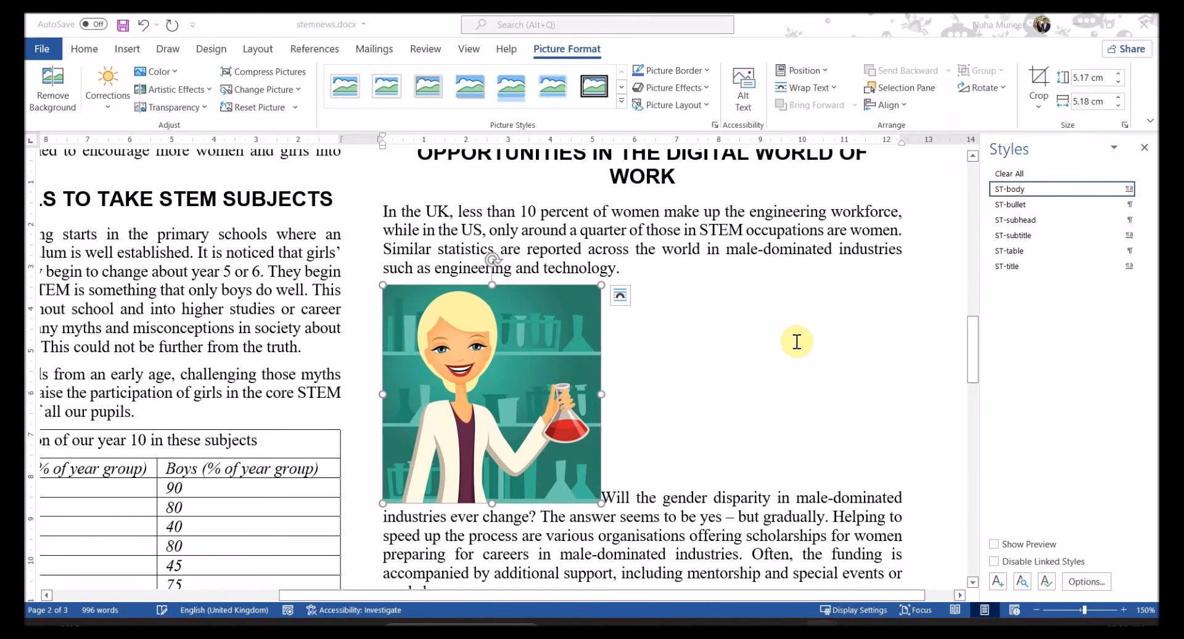
# Read the first point of step 16 in the question paper on the image's height and aspect ratio
pyautogui.hotkey('alt', 'Tab')
pyautogui.moveTo(250, 327); pyautogui.dragTo(334, 332)
pyautogui.moveTo(253, 374); pyautogui.dragTo(500, 375)
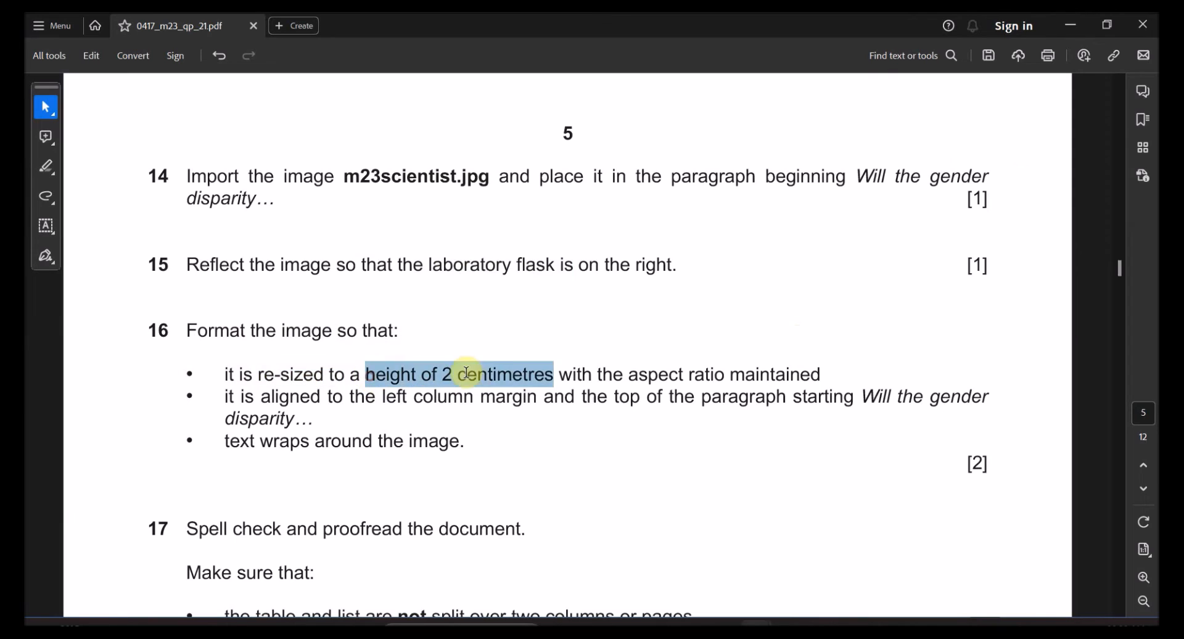
pyautogui.click(497, 374)
pyautogui.moveTo(630, 377); pyautogui.dragTo(821, 376)
pyautogui.hotkey('alt', 'Tab')
pyautogui.hotkey('alt', 'Tab')
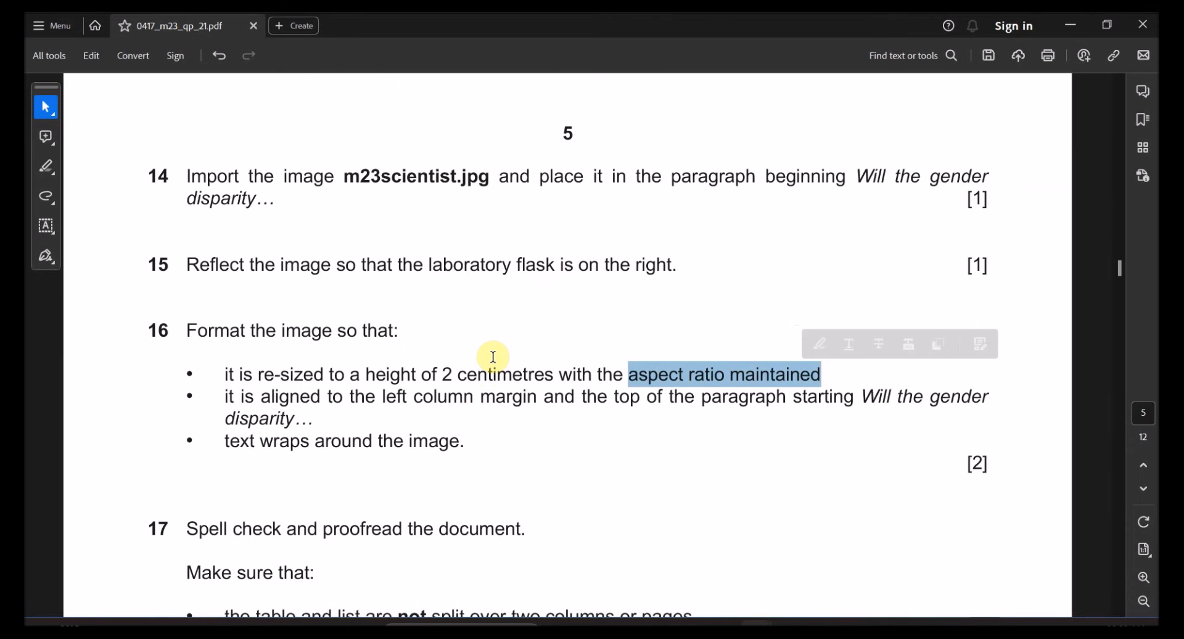
# Return to stemnews.docx and set the scientist image's height to 2 cm, keeping its aspect ratio
pyautogui.hotkey('alt', 'Tab')
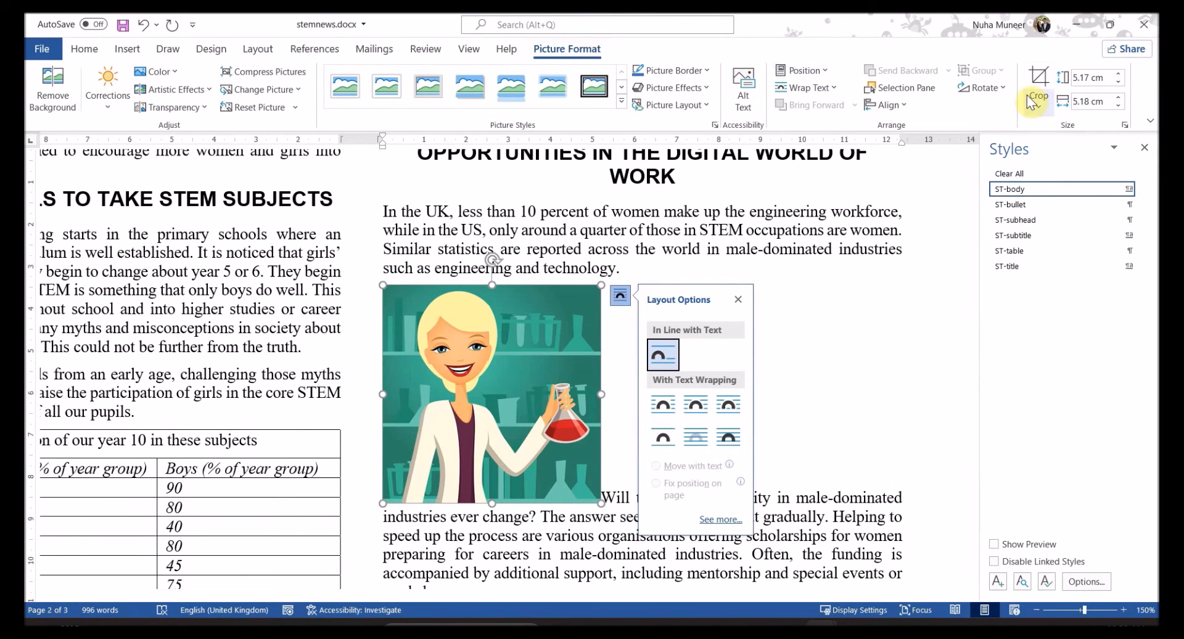
pyautogui.click(1110, 77)
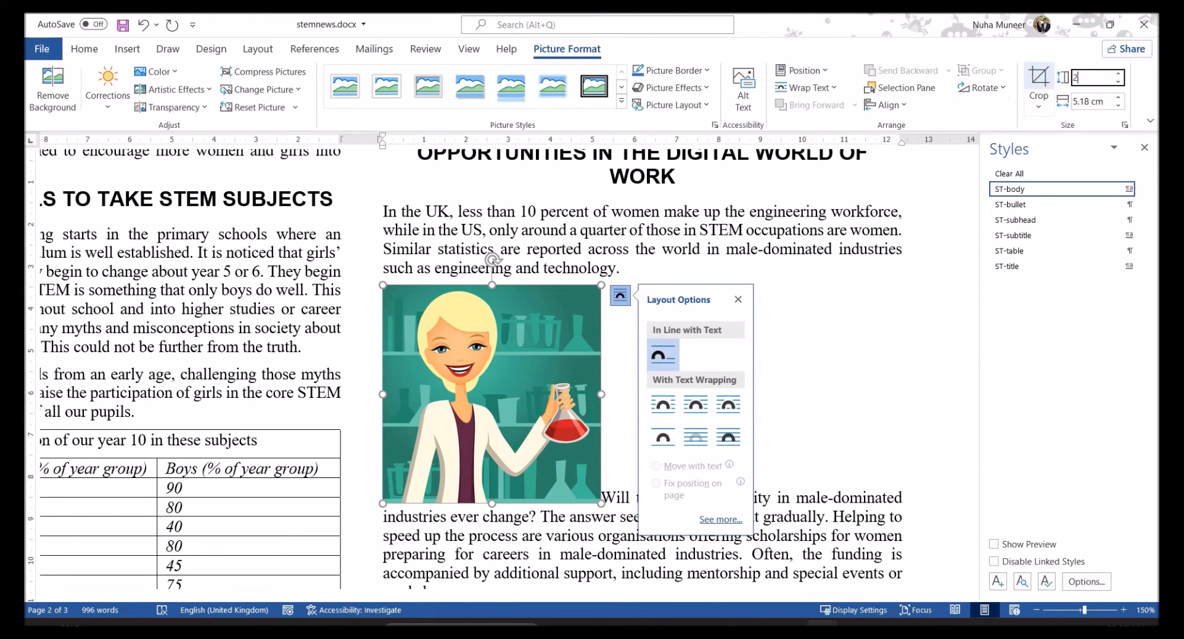
pyautogui.press('Tab')
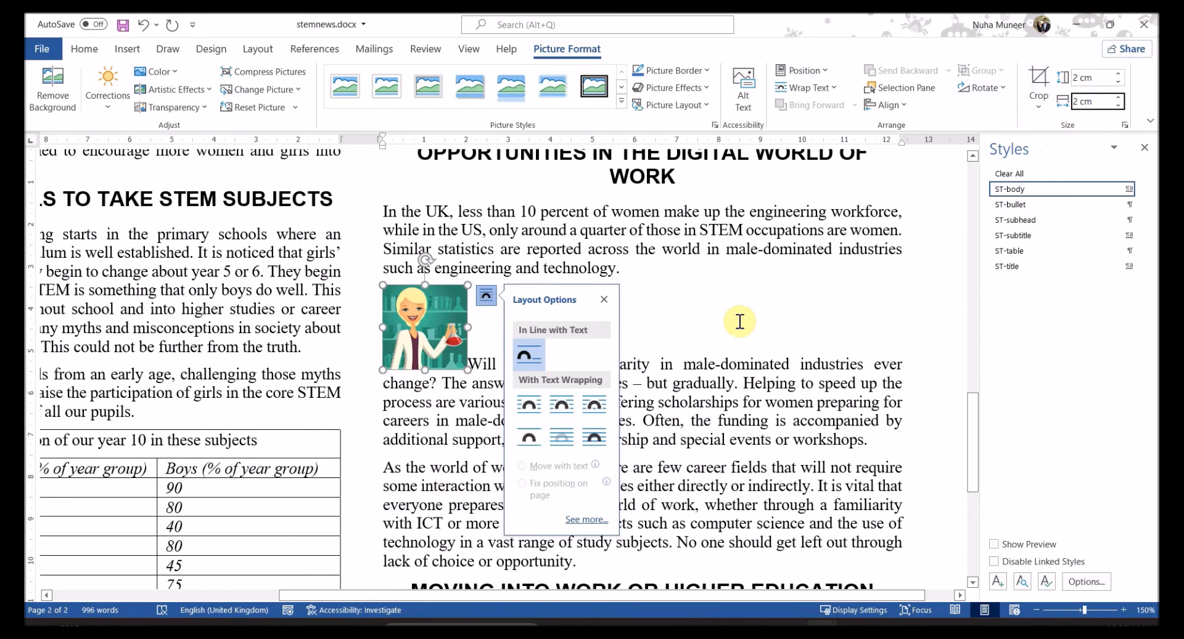
# Read the alignment and wrapping points of step 16 in the question paper and highlight "left column", "the top of the" and "wraps around"
pyautogui.hotkey('alt', 'Tab')
pyautogui.scroll(-1, 692, 428)
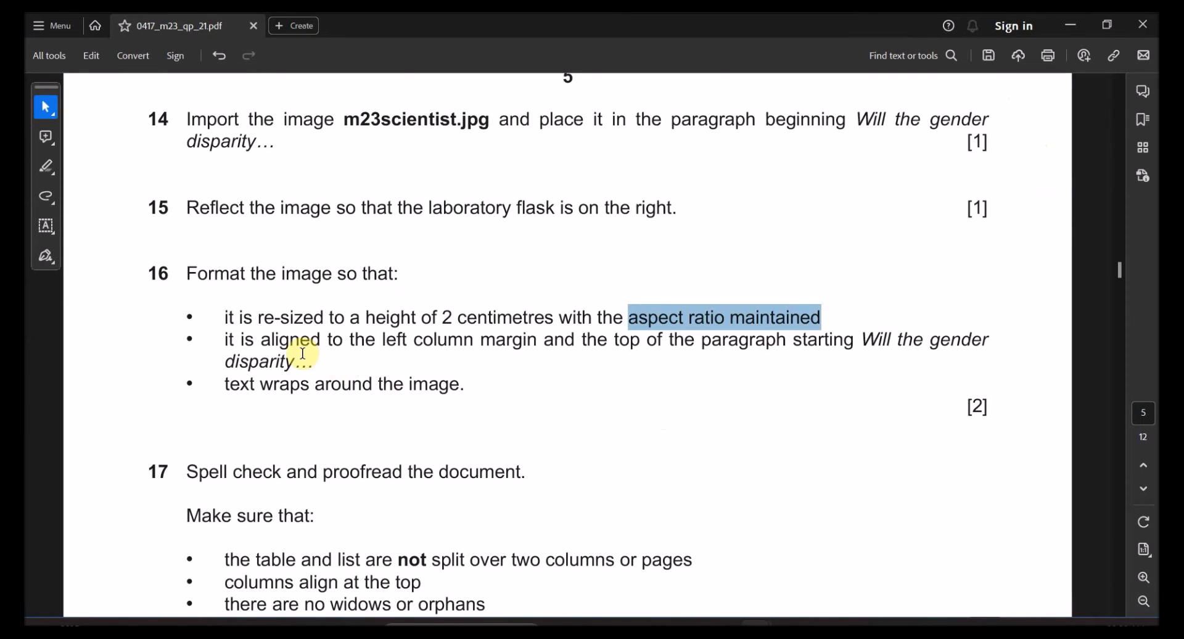
pyautogui.moveTo(395, 341); pyautogui.dragTo(475, 340)
pyautogui.click(461, 302)
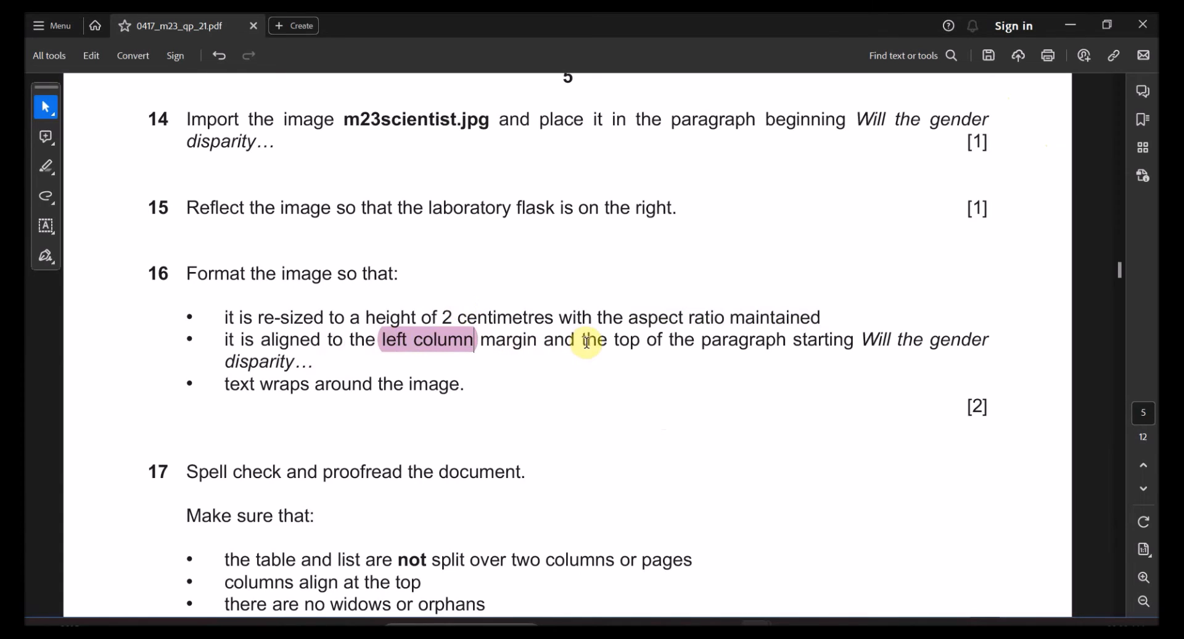
pyautogui.moveTo(583, 341); pyautogui.dragTo(694, 341)
pyautogui.click(697, 310)
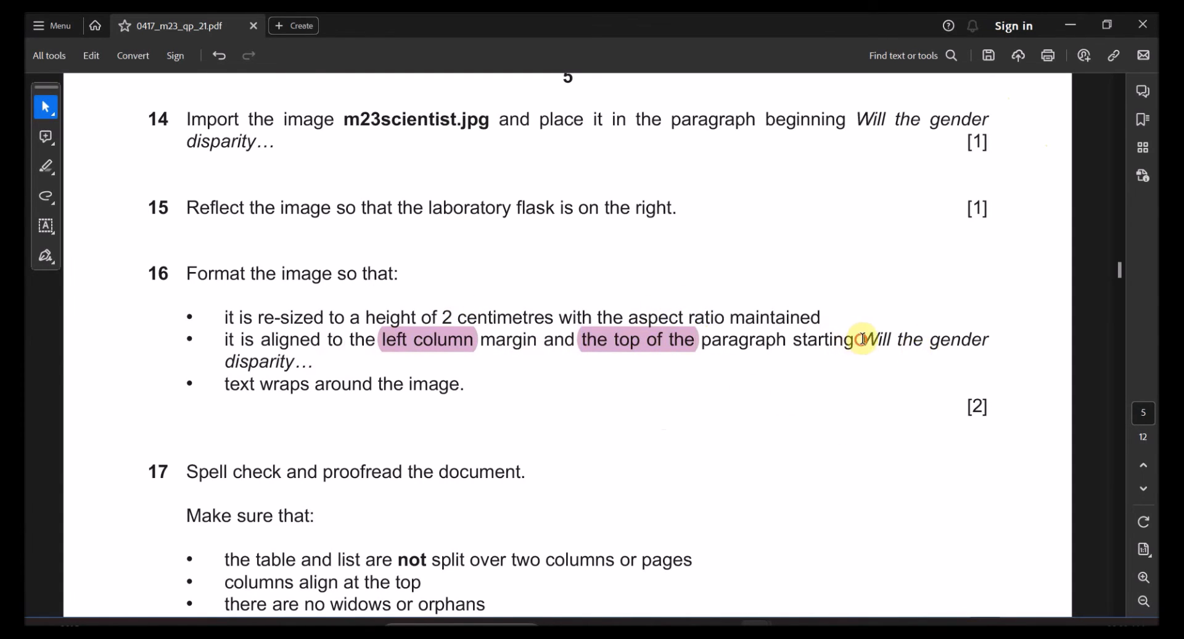
pyautogui.moveTo(862, 339); pyautogui.dragTo(989, 341)
pyautogui.click(859, 119)
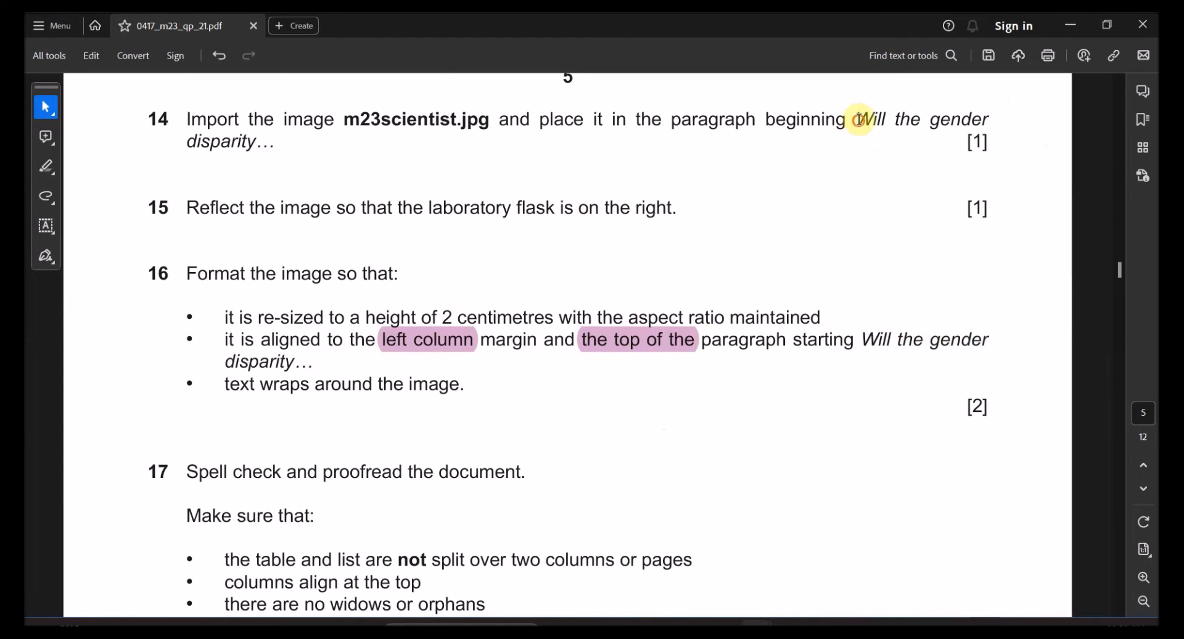
pyautogui.moveTo(859, 119); pyautogui.dragTo(989, 120)
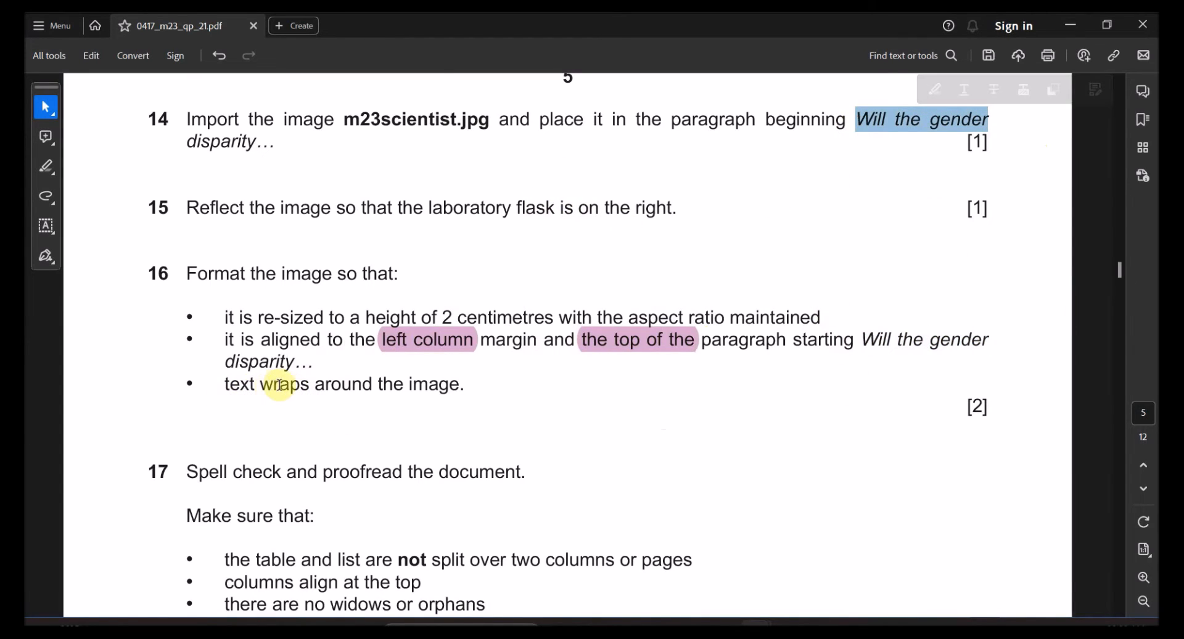
pyautogui.moveTo(262, 385); pyautogui.dragTo(373, 386)
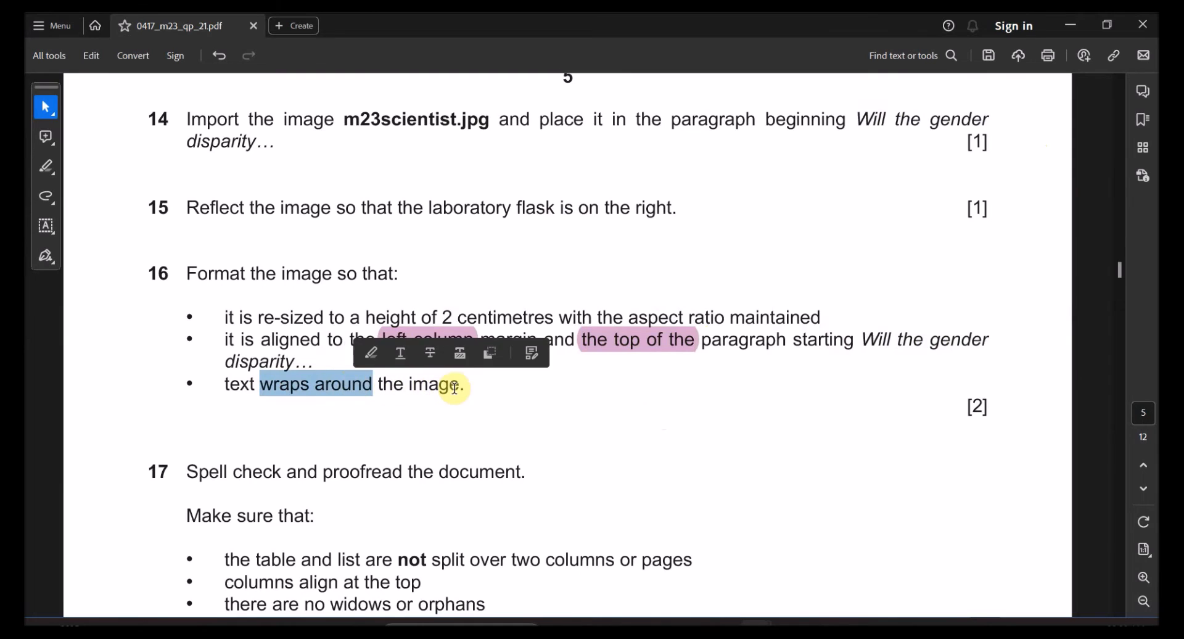
pyautogui.click(370, 357)
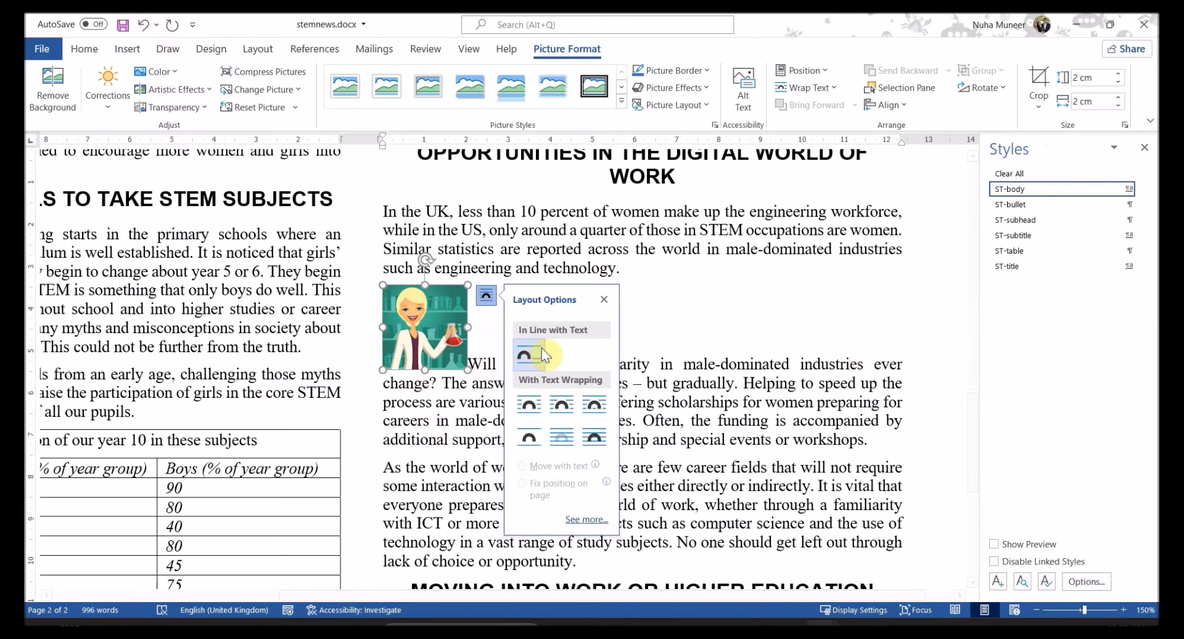
# Apply Square text wrapping to the scientist image in stemnews.docx
pyautogui.moveTo(438, 333); pyautogui.dragTo(435, 364)
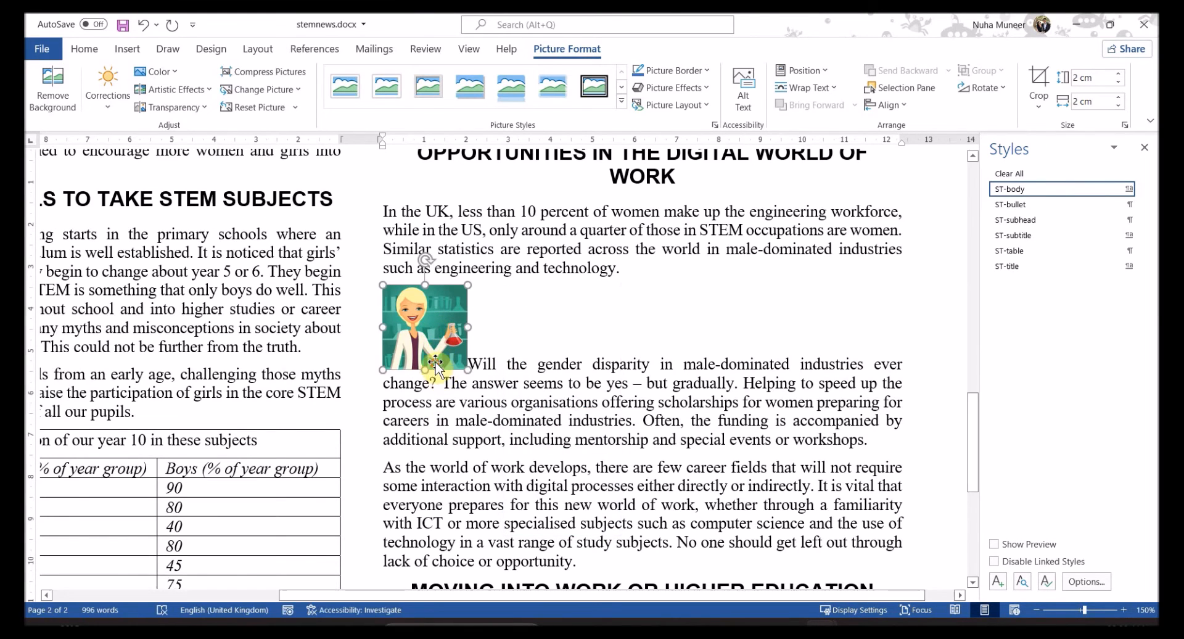
pyautogui.click(487, 302)
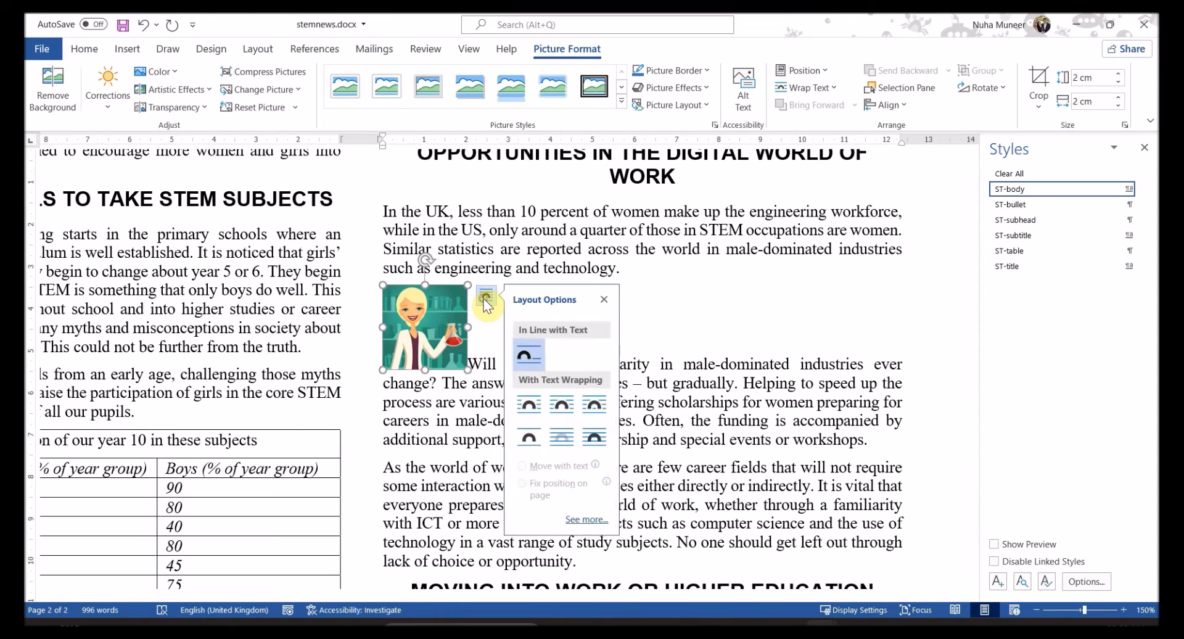
pyautogui.click(529, 404)
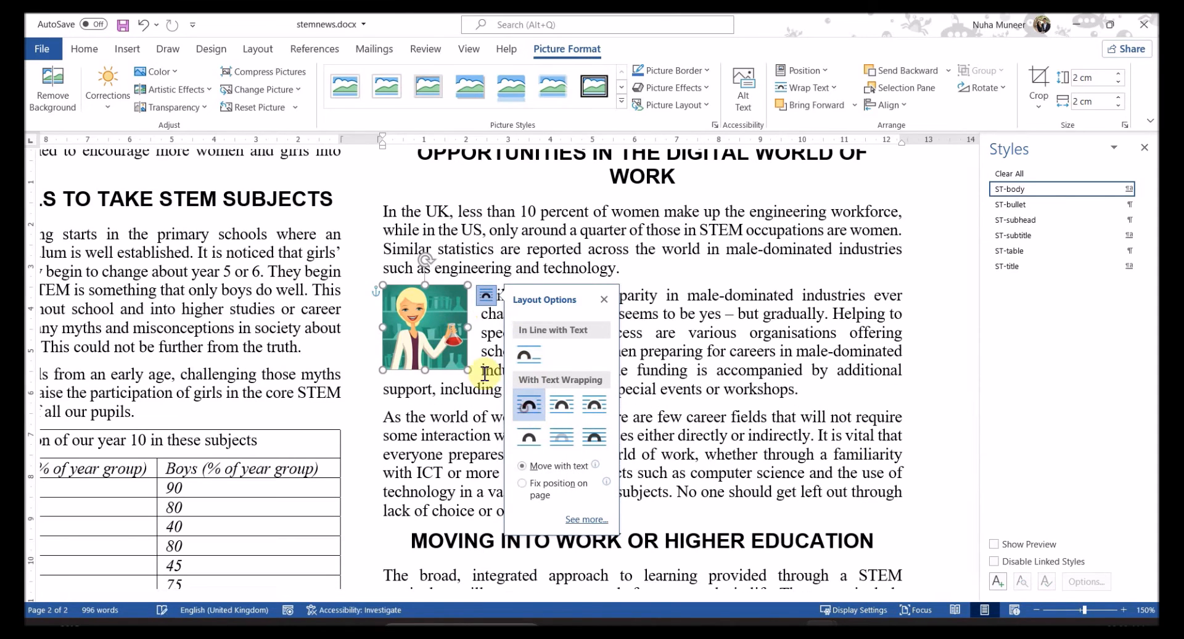
# Switch to the question paper PDF and reread step 16's point on the image's left column and paragraph alignment
pyautogui.click(475, 480)
pyautogui.hotkey('alt', 'Tab')
pyautogui.click(436, 343)
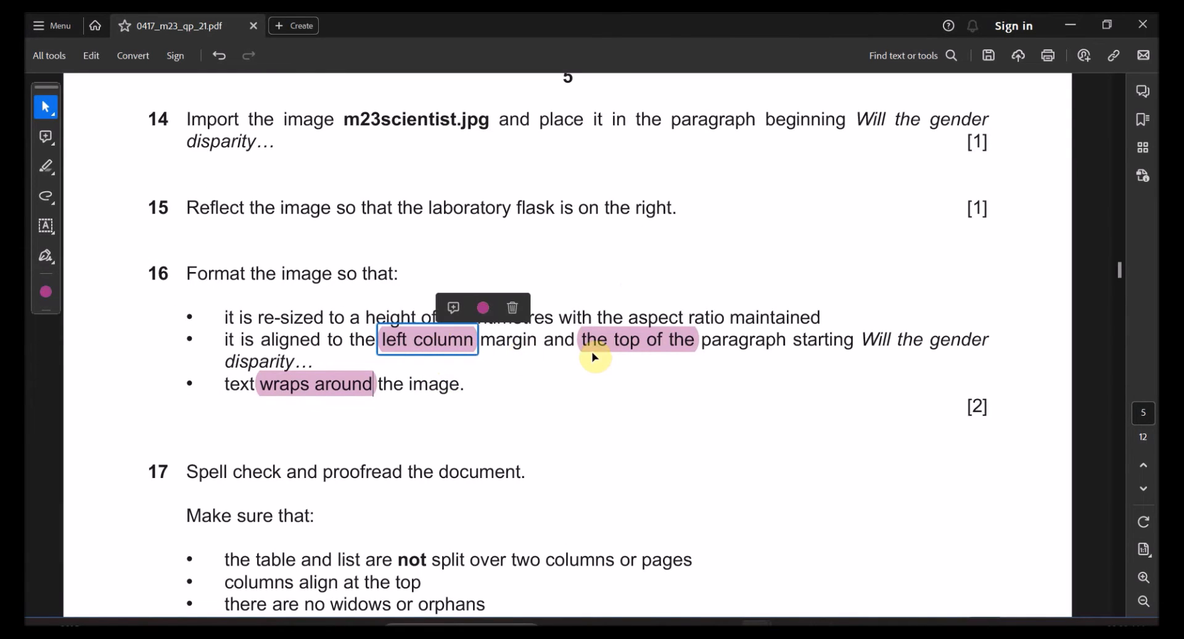
# Return to stemnews.docx and align the scientist image to the left column margin and the top of the "Will the gender disparity" paragraph
pyautogui.hotkey('alt', 'Tab')
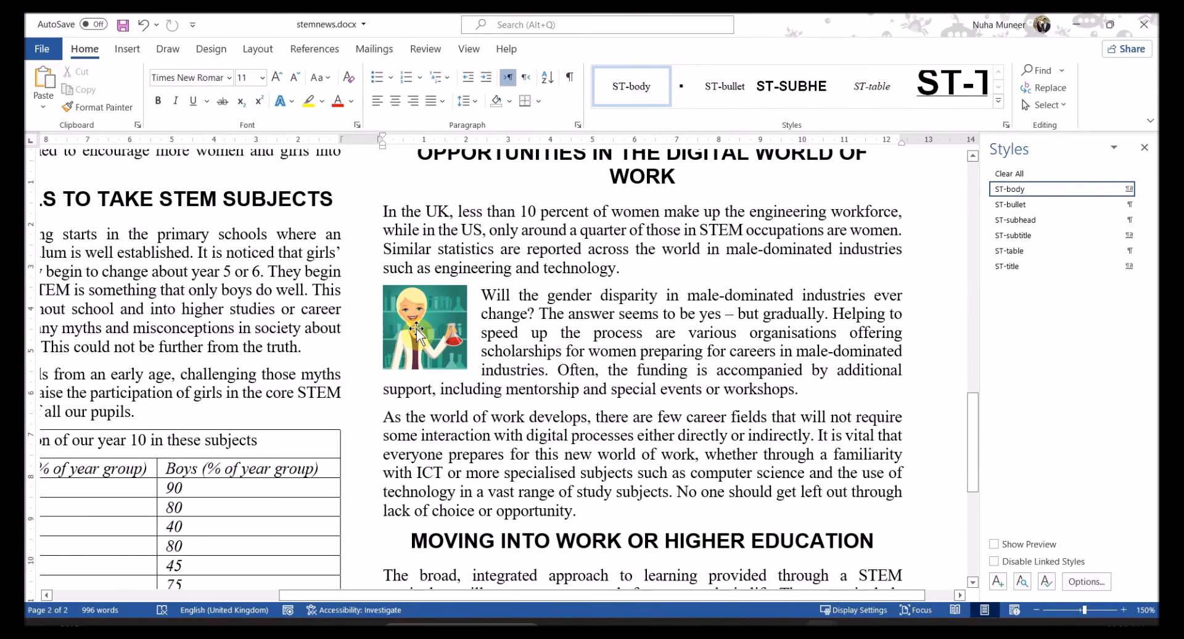
pyautogui.click(417, 330)
pyautogui.moveTo(417, 334); pyautogui.dragTo(414, 338)
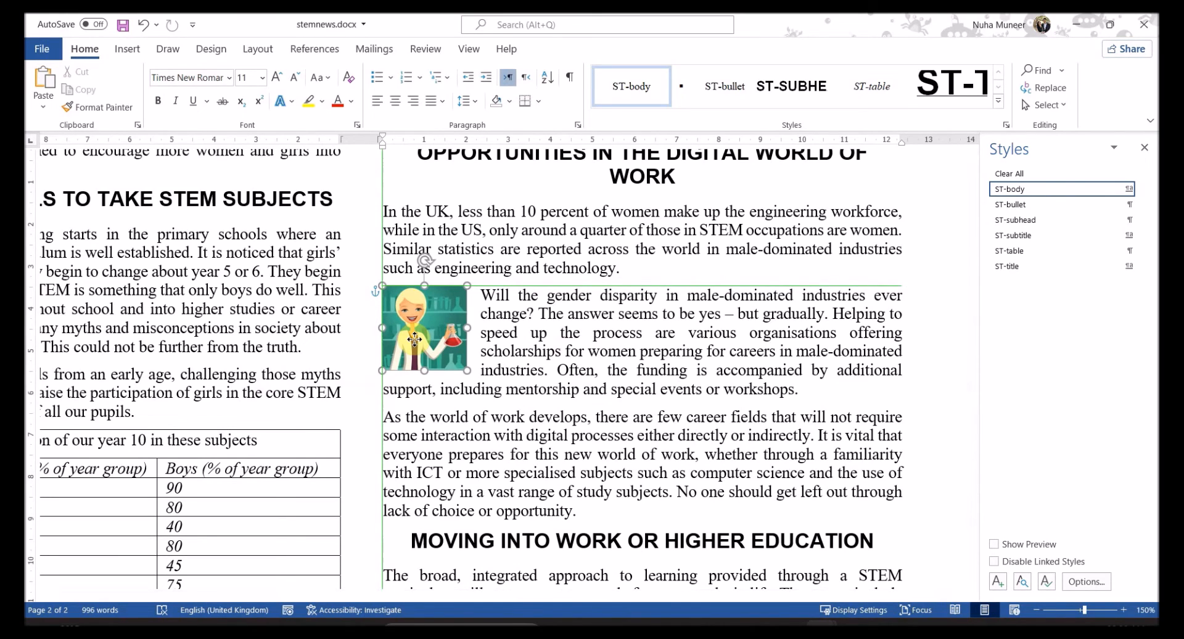
pyautogui.moveTo(415, 338); pyautogui.dragTo(417, 344)
pyautogui.click(609, 384)
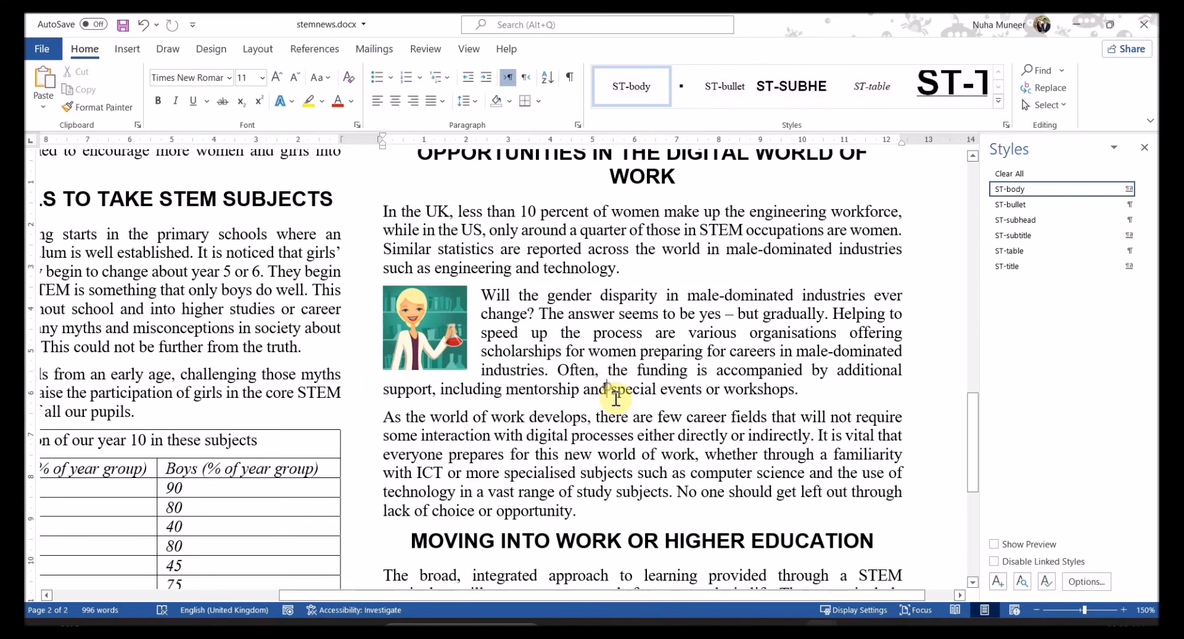
# Read step 17 in the question paper on spell checking, proofreading and the layout requirements for the document
pyautogui.keyDown('ctrl'); pyautogui.scroll(1, 623, 401); pyautogui.keyUp('ctrl')
pyautogui.hotkey('alt', 'Tab')
pyautogui.scroll(-3, 613, 423)
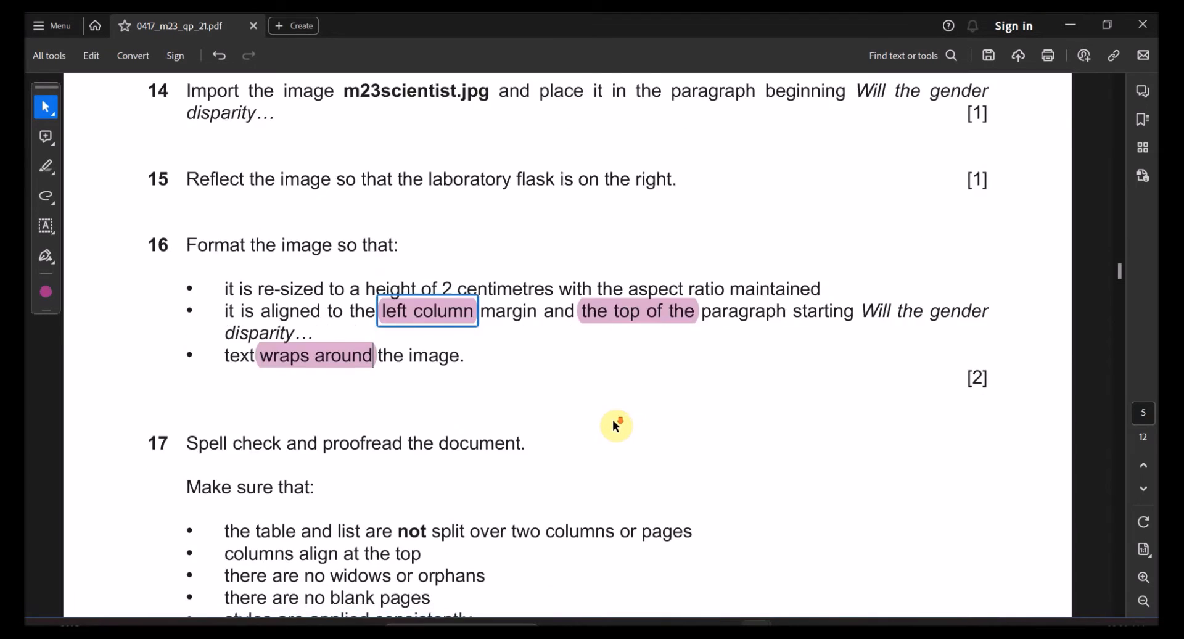
pyautogui.doubleClick(155, 327)
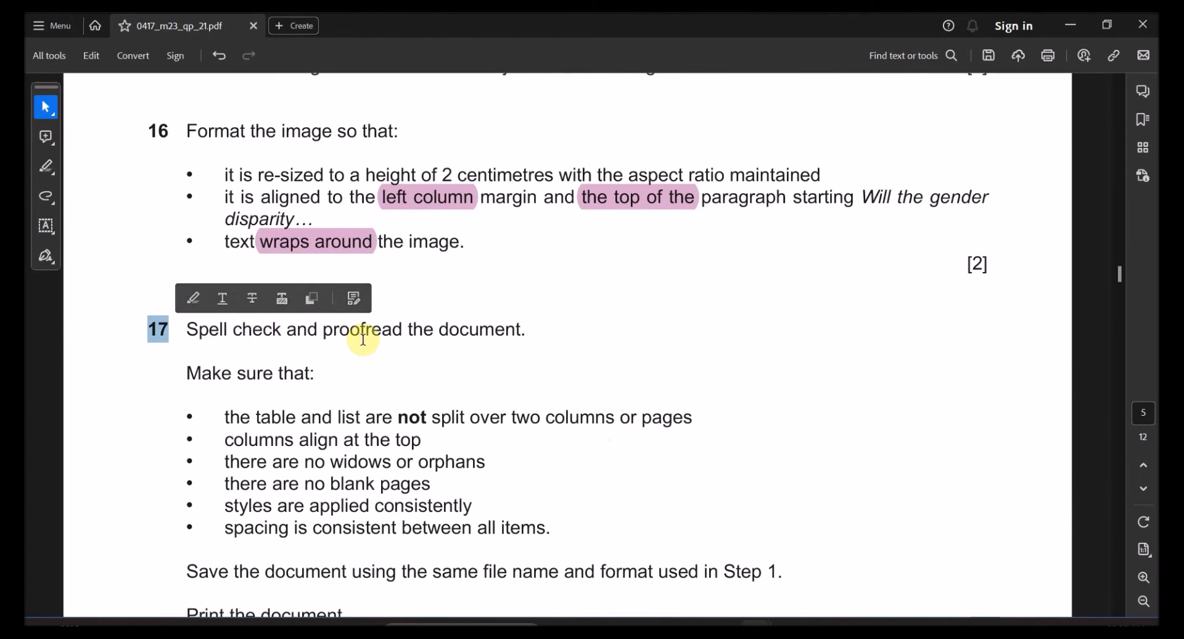
pyautogui.moveTo(212, 374); pyautogui.dragTo(275, 374)
pyautogui.scroll(-2, 370, 401)
pyautogui.keyDown('ctrl'); pyautogui.scroll(1, 383, 370); pyautogui.keyUp('ctrl')
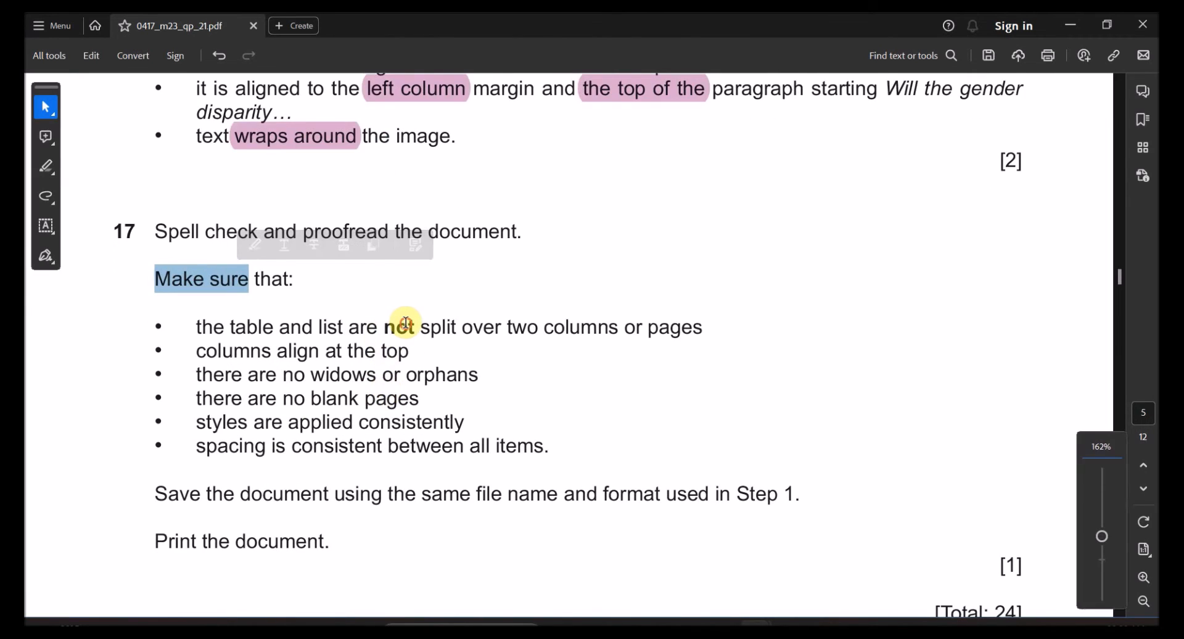
pyautogui.click(405, 322)
pyautogui.keyDown('ctrl'); pyautogui.scroll(-3, 586, 355); pyautogui.keyUp('ctrl')
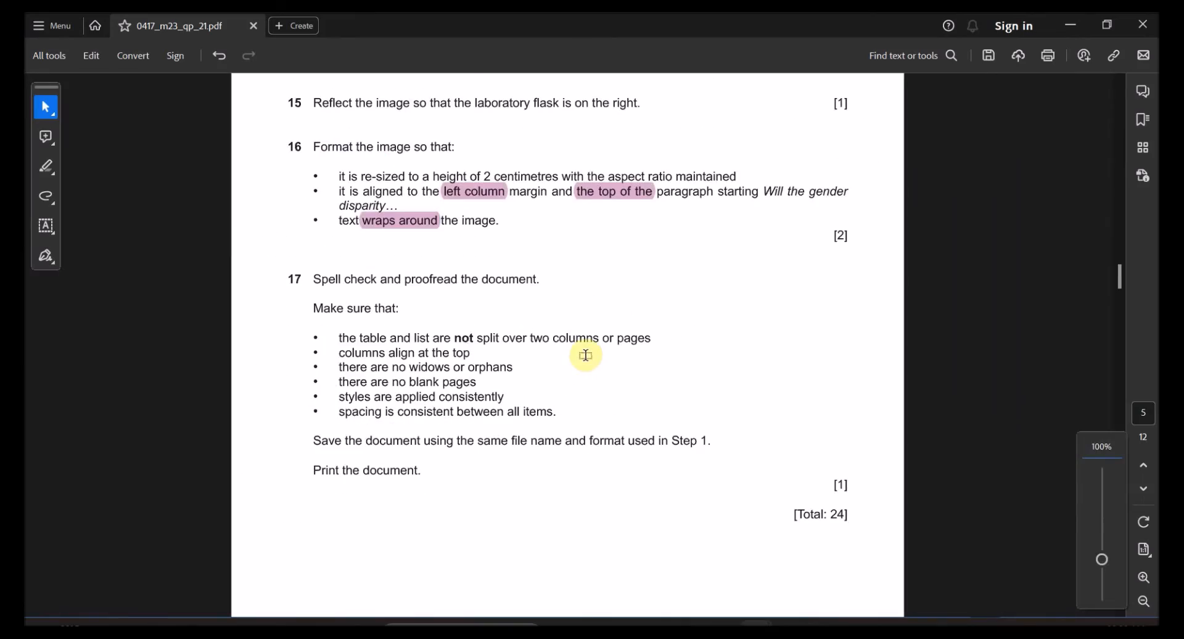
# Return to stemnews.docx, close the Styles pane and review the first page from the title down
pyautogui.hotkey('alt', 'Tab')
pyautogui.keyDown('ctrl'); pyautogui.scroll(-3, 587, 351); pyautogui.keyUp('ctrl')
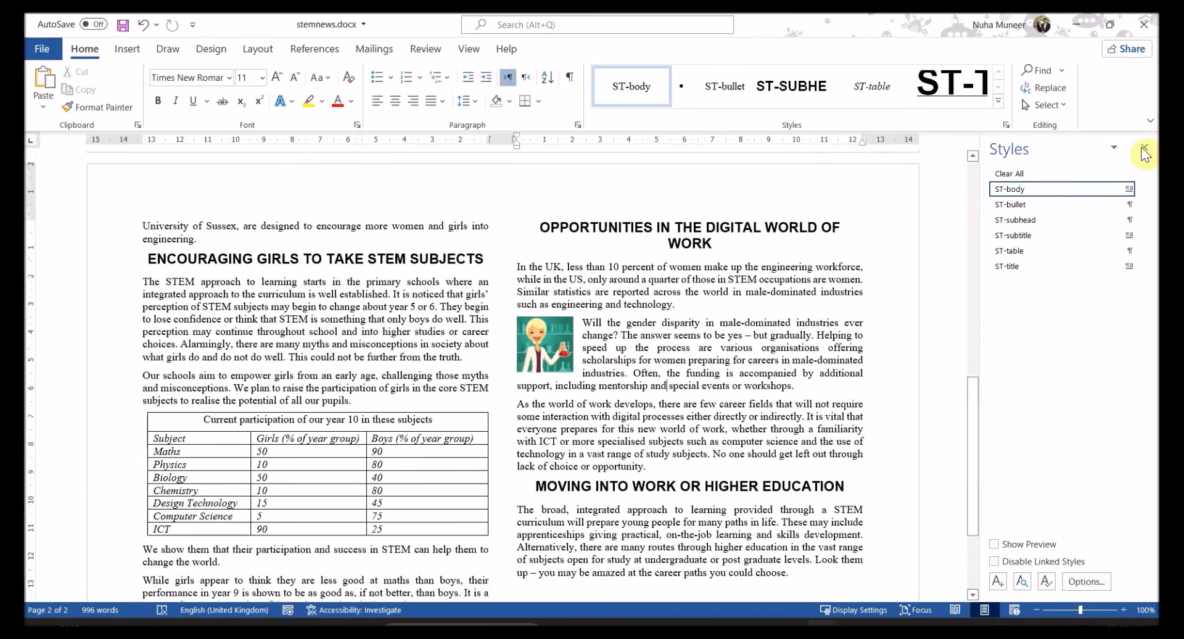
pyautogui.click(1145, 150)
pyautogui.keyDown('ctrl'); pyautogui.scroll(1, 736, 401); pyautogui.keyUp('ctrl')
pyautogui.scroll(10, 736, 401)
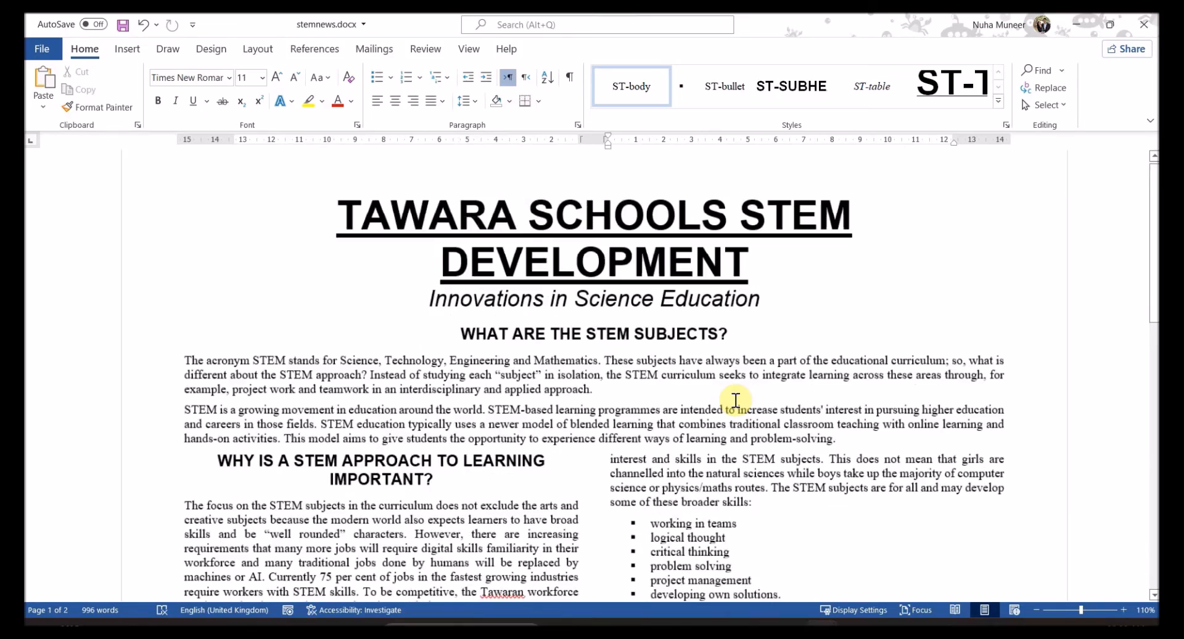
pyautogui.scroll(-3, 802, 444)
# Reread step 17 in the question paper and check in stemnews.docx whether the table or list is split over columns or pages
pyautogui.hotkey('alt', 'Tab')
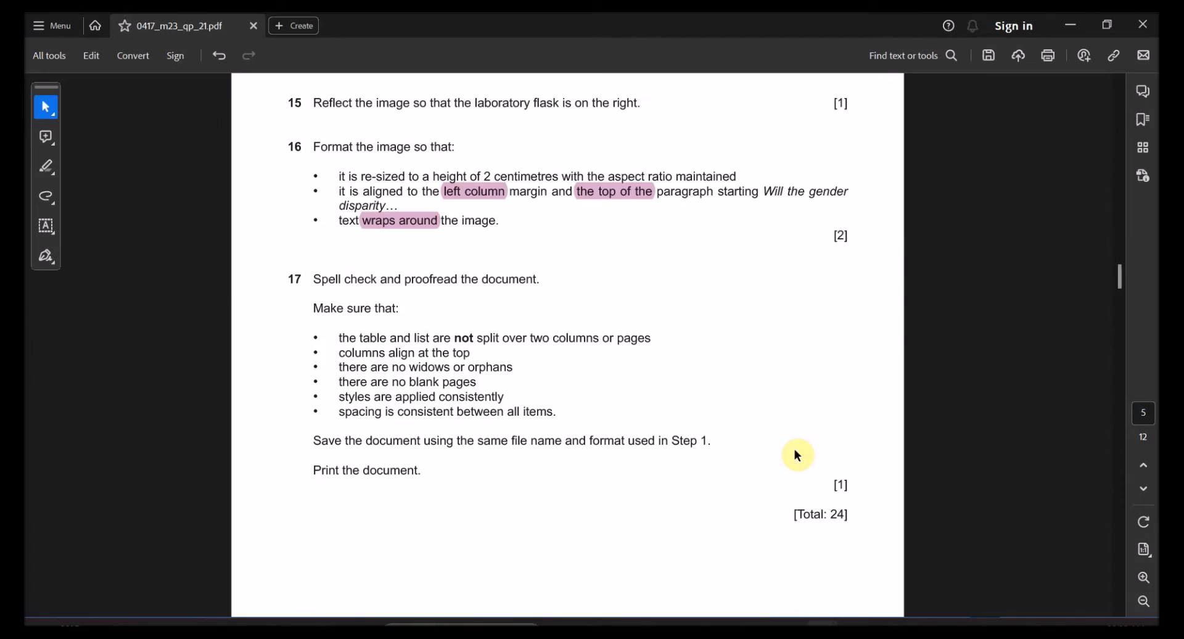
pyautogui.hotkey('alt', 'Tab')
pyautogui.scroll(-10, 555, 494)
pyautogui.scroll(10, 515, 409)
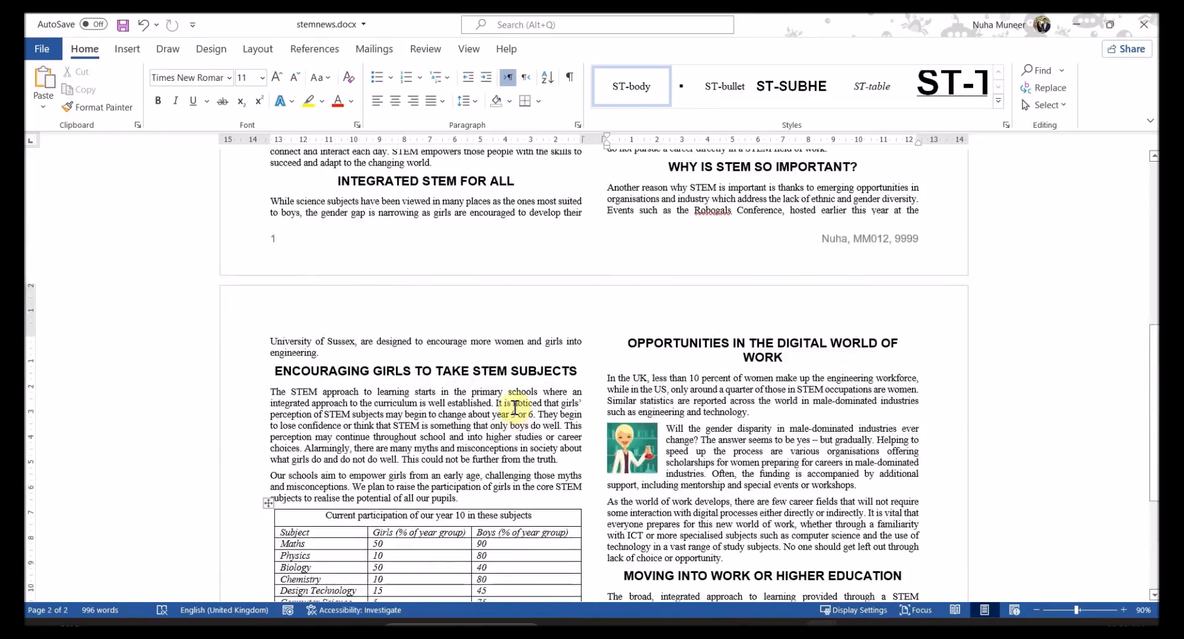
pyautogui.scroll(-8, 511, 434)
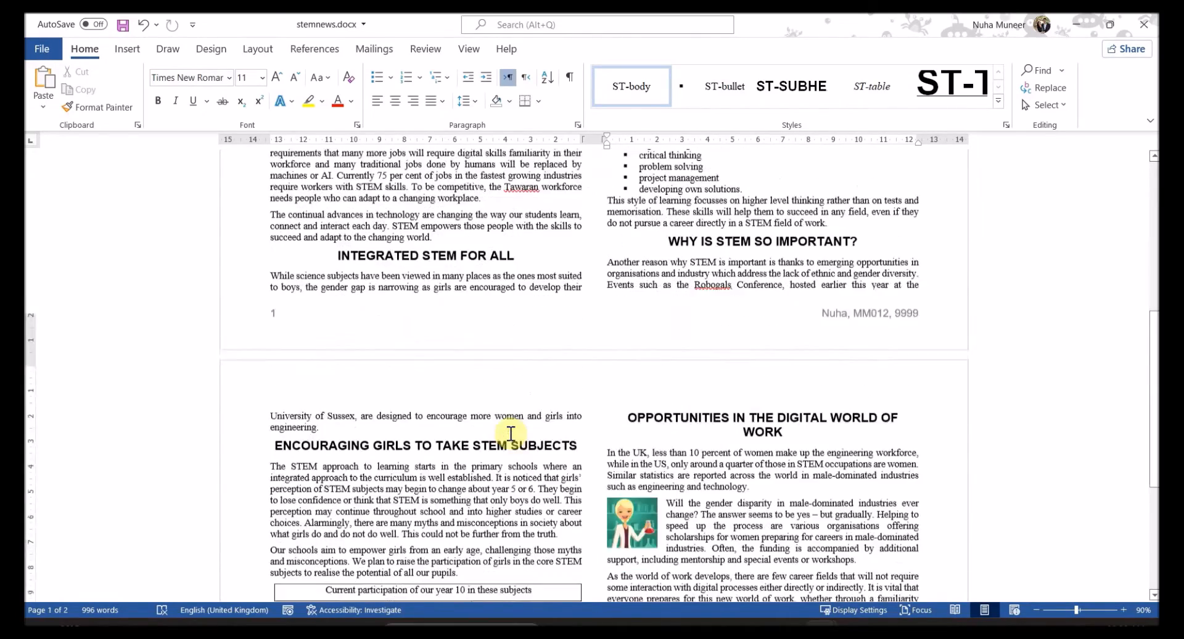
# Select the "columns align at" point in the question paper and check the column tops on page 2 of stemnews.docx
pyautogui.hotkey('alt', 'Tab')
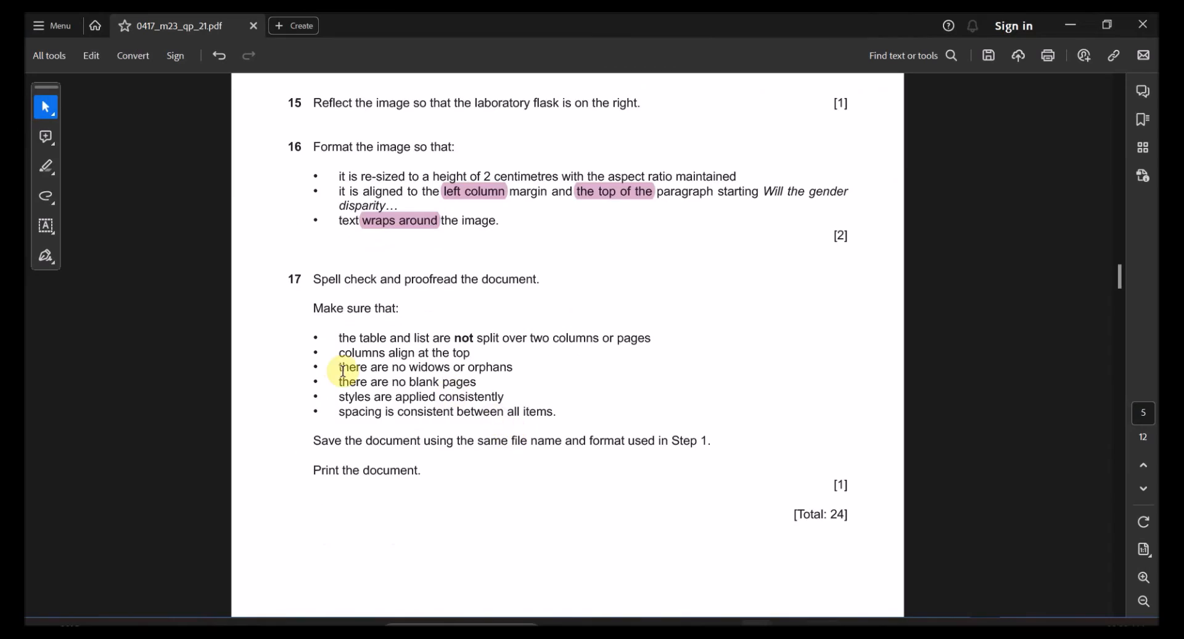
pyautogui.keyDown('ctrl'); pyautogui.scroll(2, 338, 360); pyautogui.keyUp('ctrl')
pyautogui.moveTo(226, 349); pyautogui.dragTo(359, 350)
pyautogui.hotkey('alt', 'Tab')
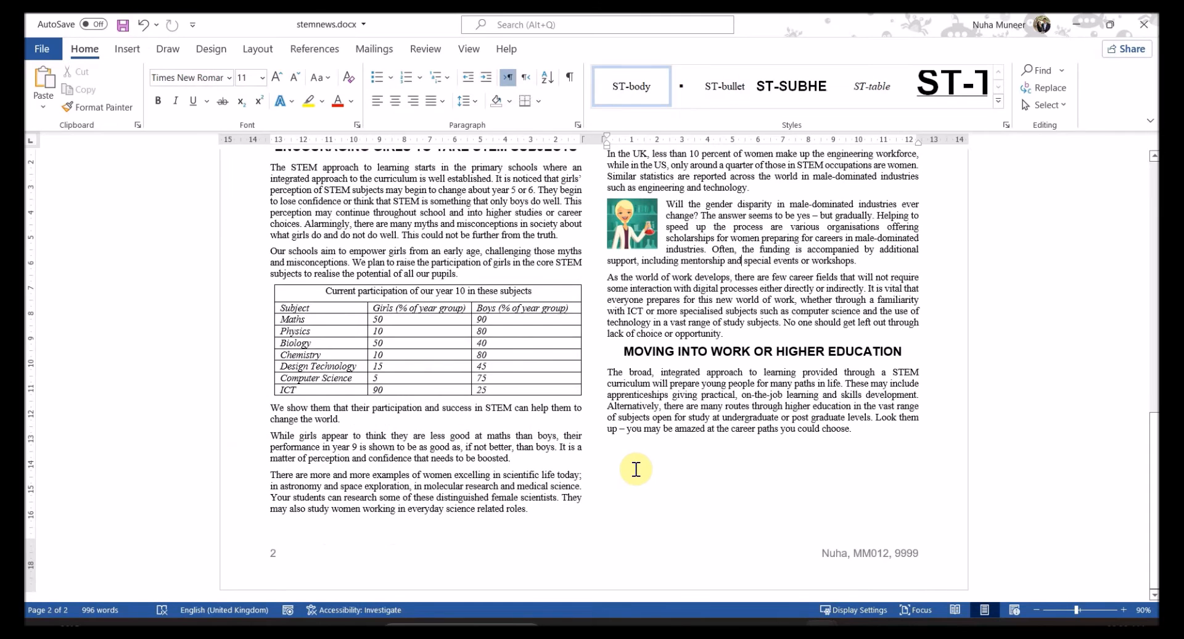
pyautogui.scroll(3, 678, 493)
pyautogui.scroll(1, 636, 469)
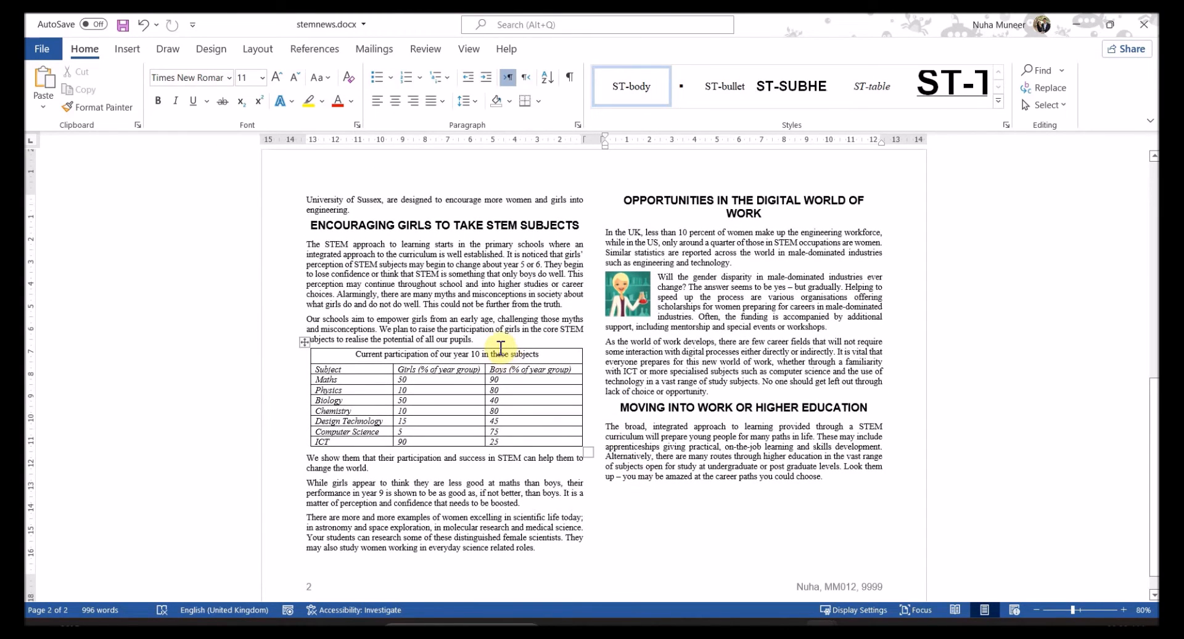
pyautogui.scroll(8, 648, 449)
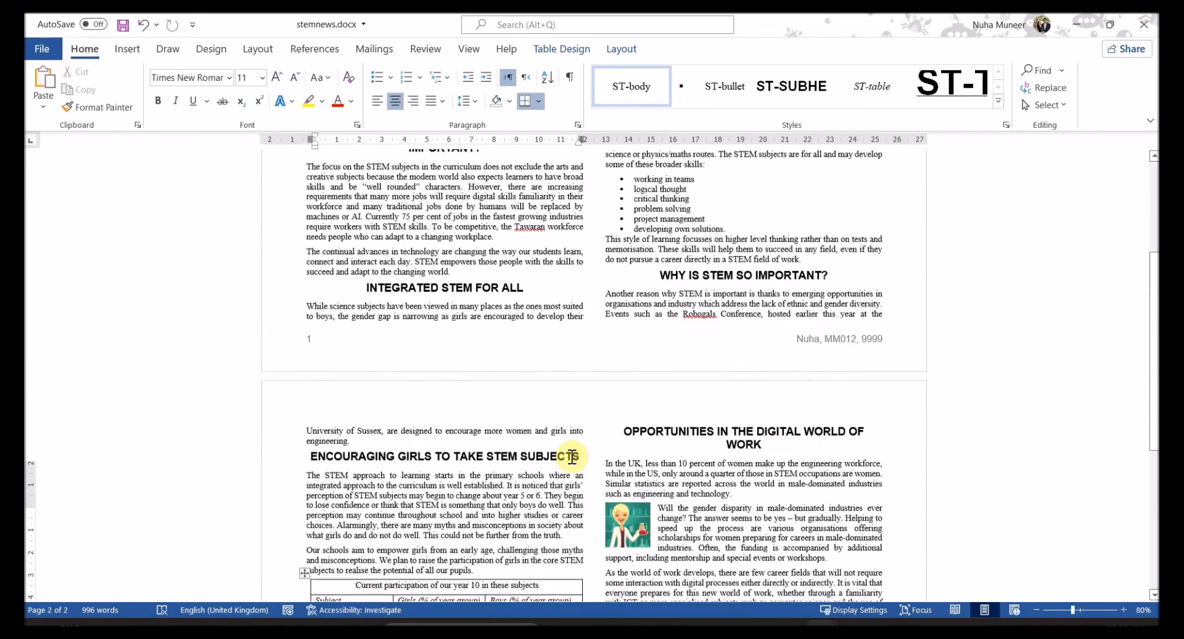
# Reread step 17's remaining points in the question paper and look through both pages of stemnews.docx for layout problems
pyautogui.hotkey('alt', 'Tab')
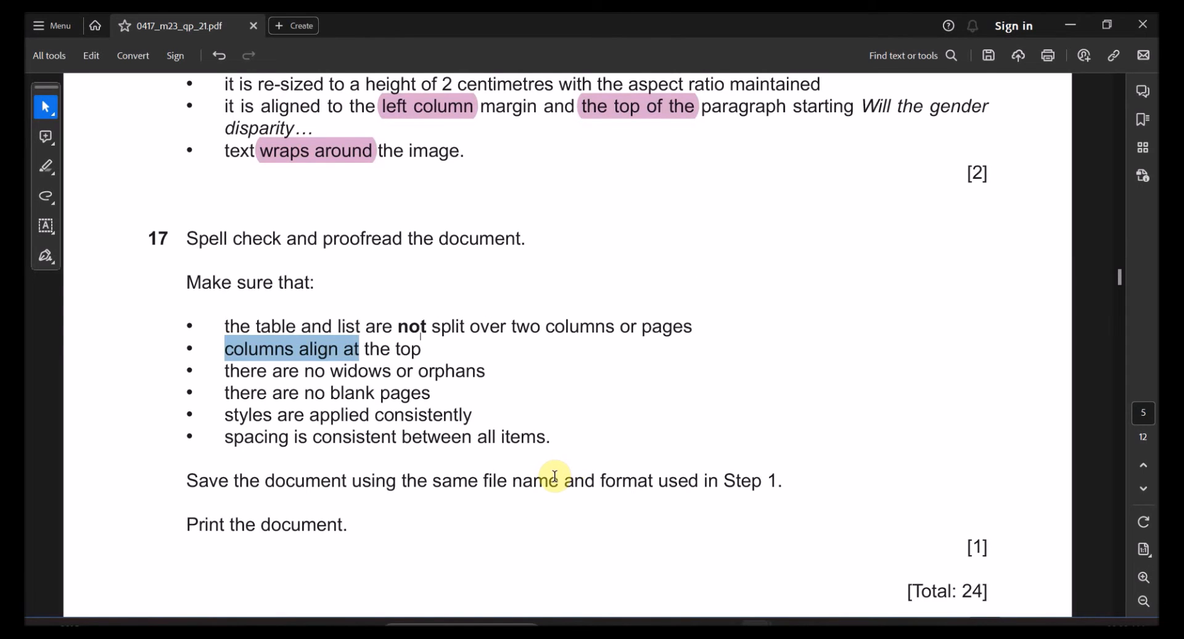
pyautogui.scroll(-1, 555, 476)
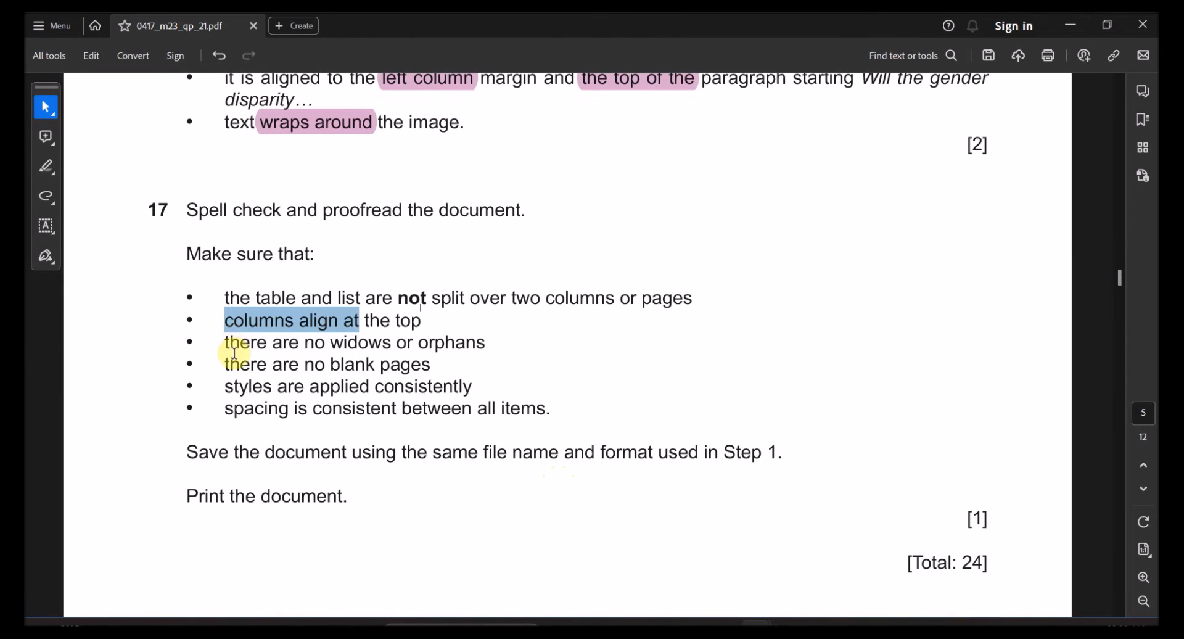
pyautogui.scroll(3, 930, 391)
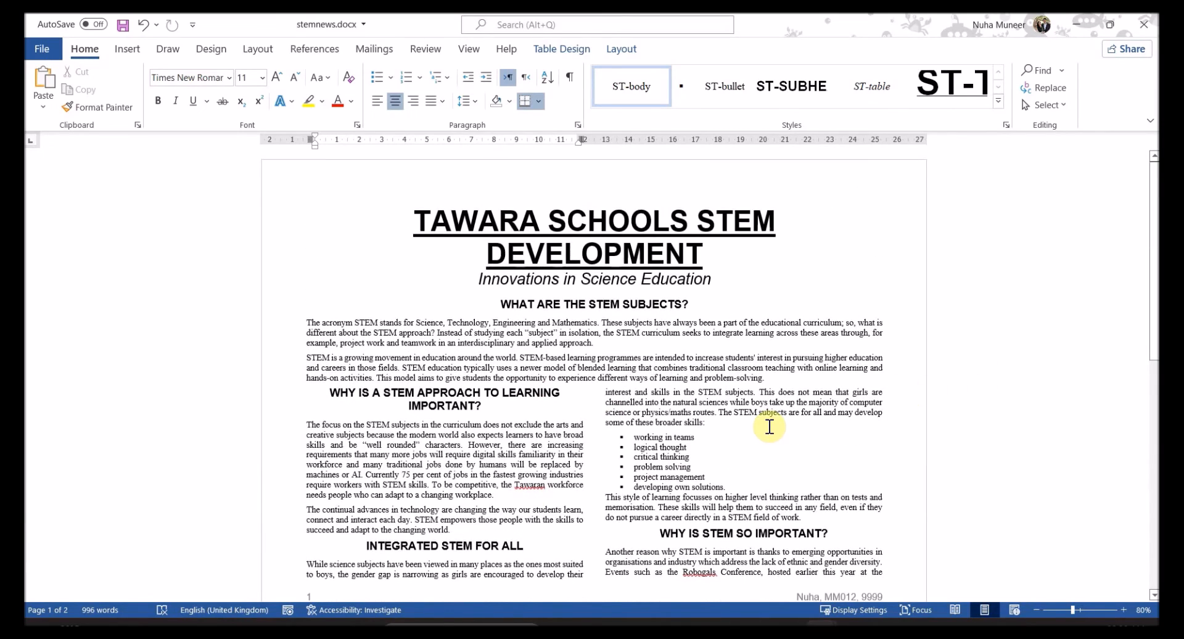
pyautogui.scroll(-12, 845, 422)
pyautogui.scroll(-1, 769, 426)
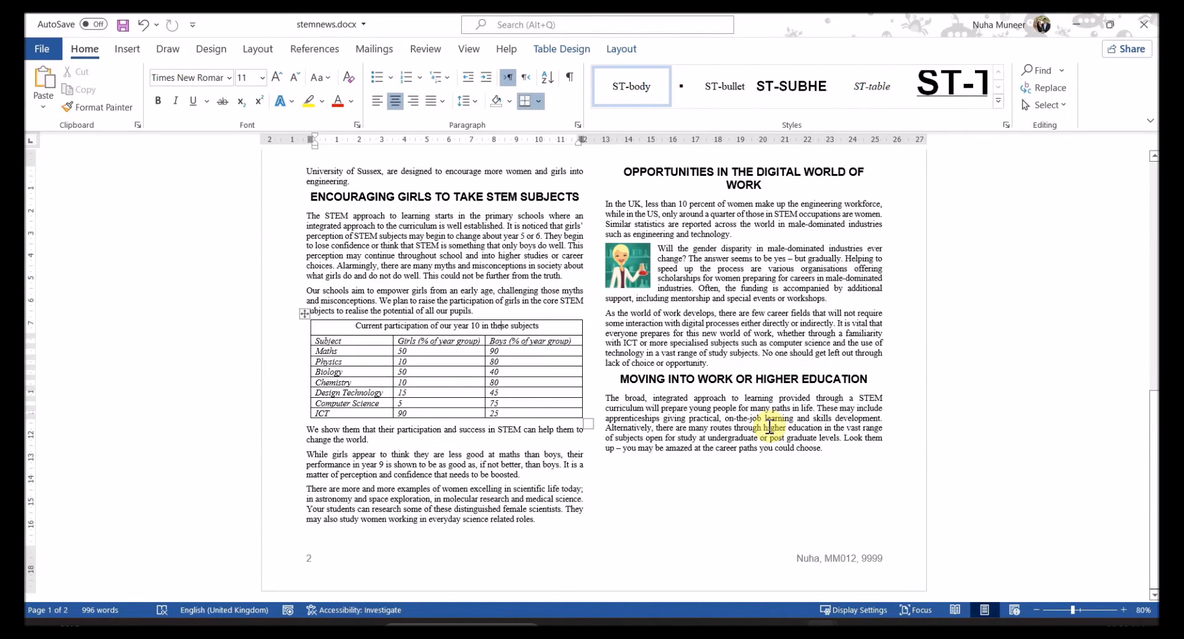
# Select the "are no widows or orphans" point in the question paper and go back to the start of stemnews.docx
pyautogui.hotkey('alt', 'Tab')
pyautogui.moveTo(269, 343); pyautogui.dragTo(431, 345)
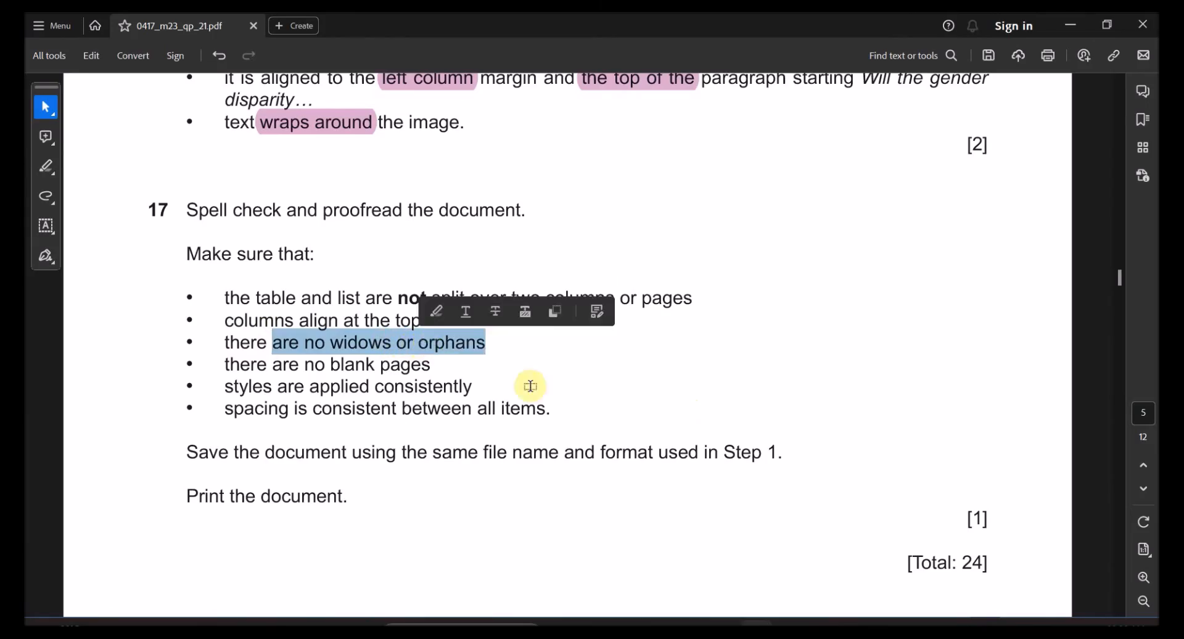
pyautogui.hotkey('alt', 'Tab')
pyautogui.scroll(2, 765, 415)
pyautogui.scroll(10, 765, 415)
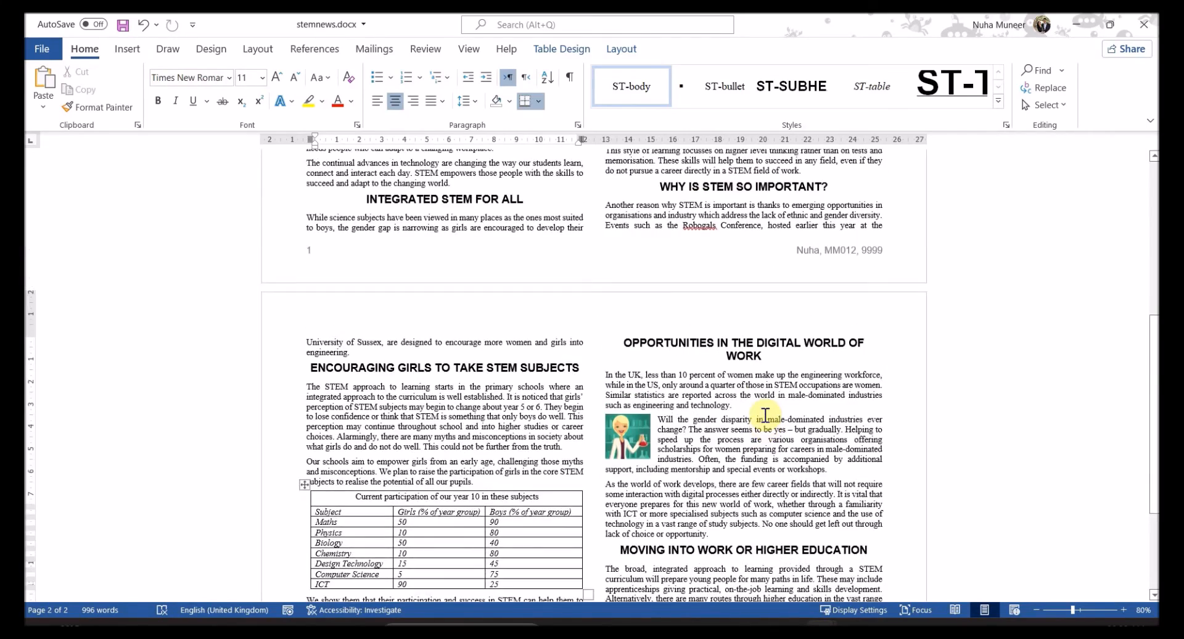
# Apply Widow/Orphan control to all paragraphs of the document through the Paragraph settings
pyautogui.hotkey('ctrl', 'a')
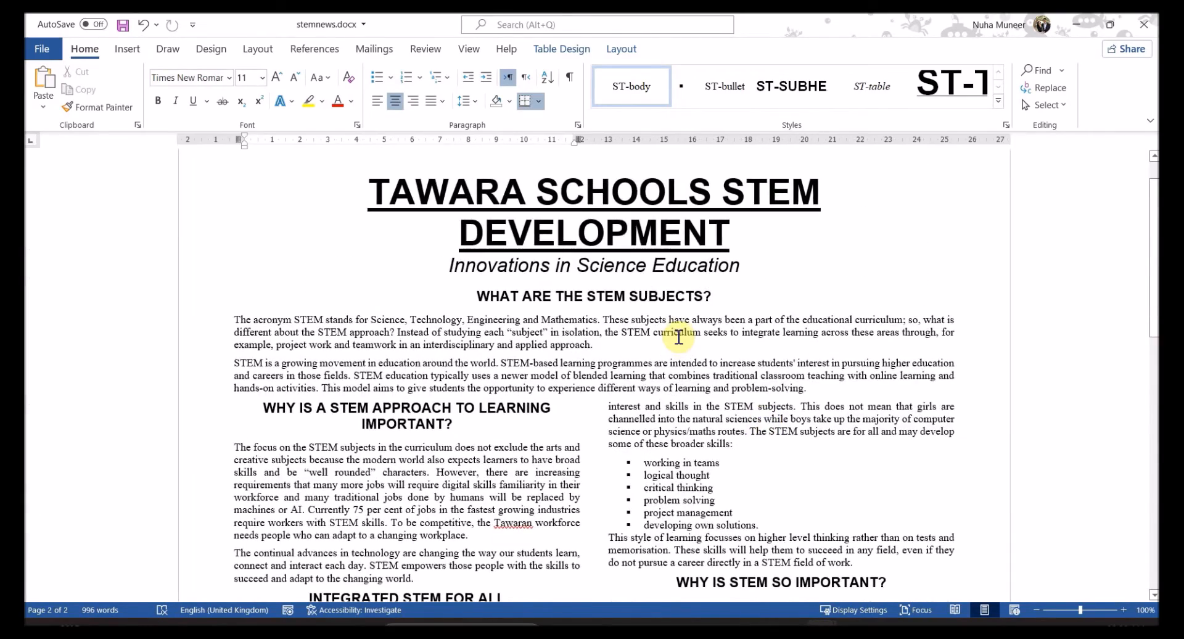
pyautogui.scroll(2, 677, 343)
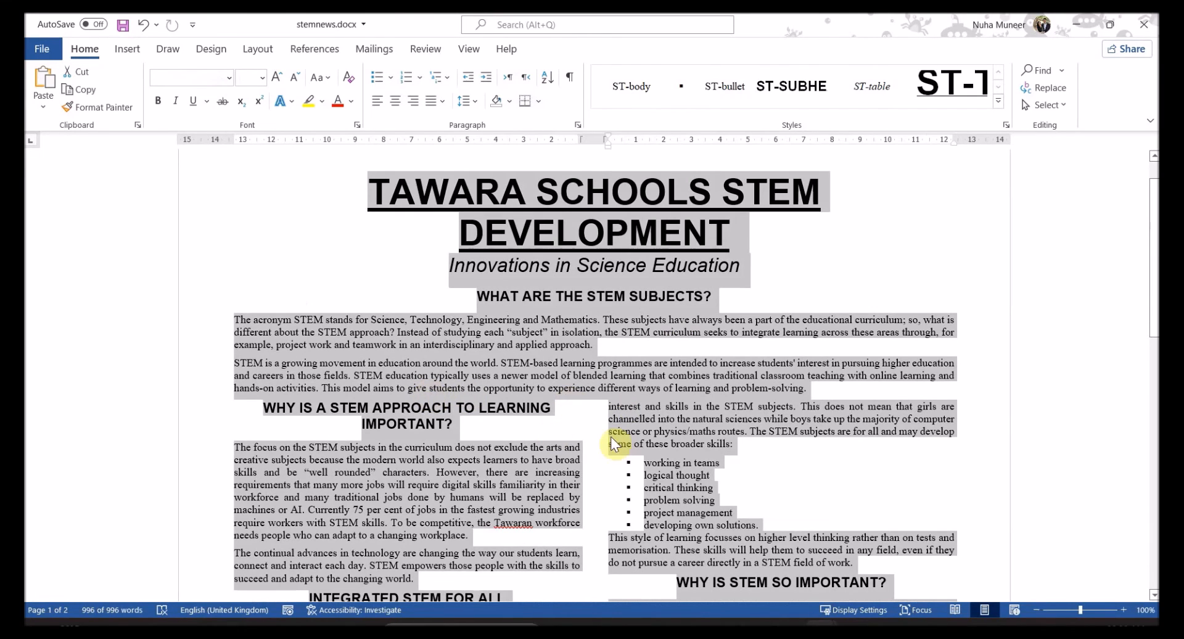
pyautogui.rightClick(468, 349)
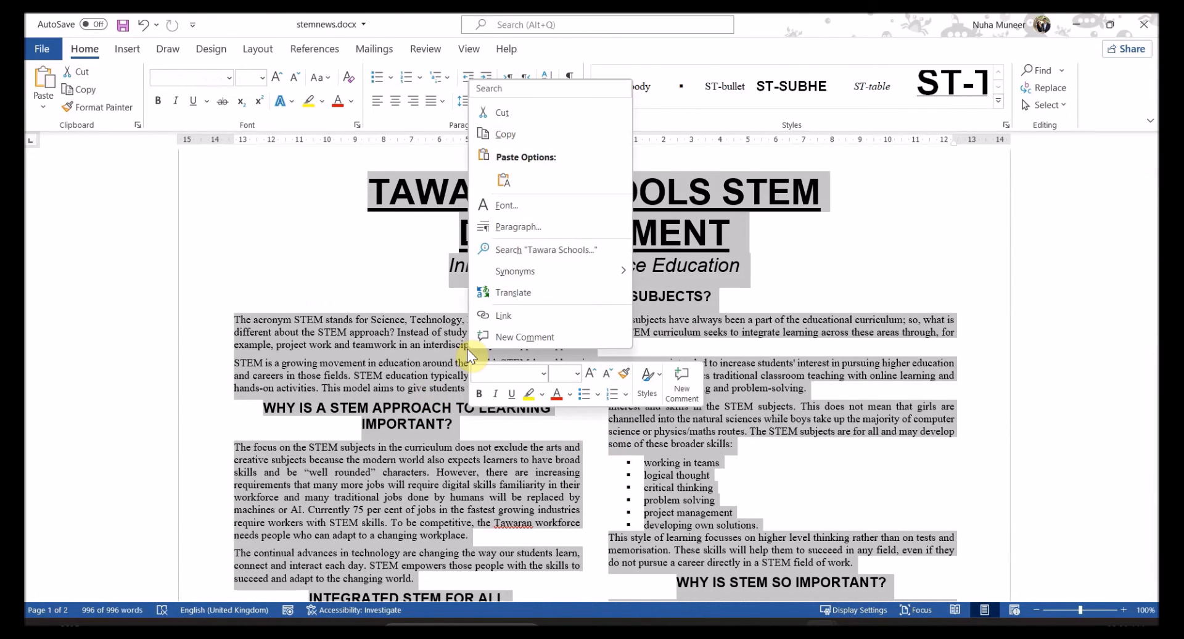
pyautogui.click(509, 234)
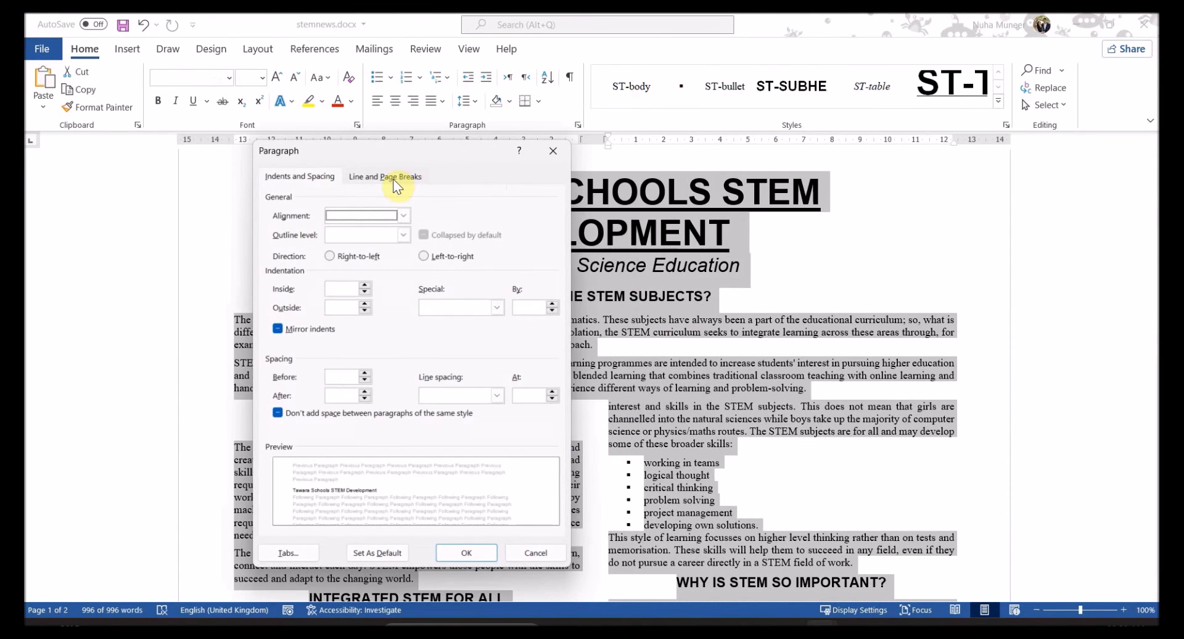
pyautogui.click(393, 178)
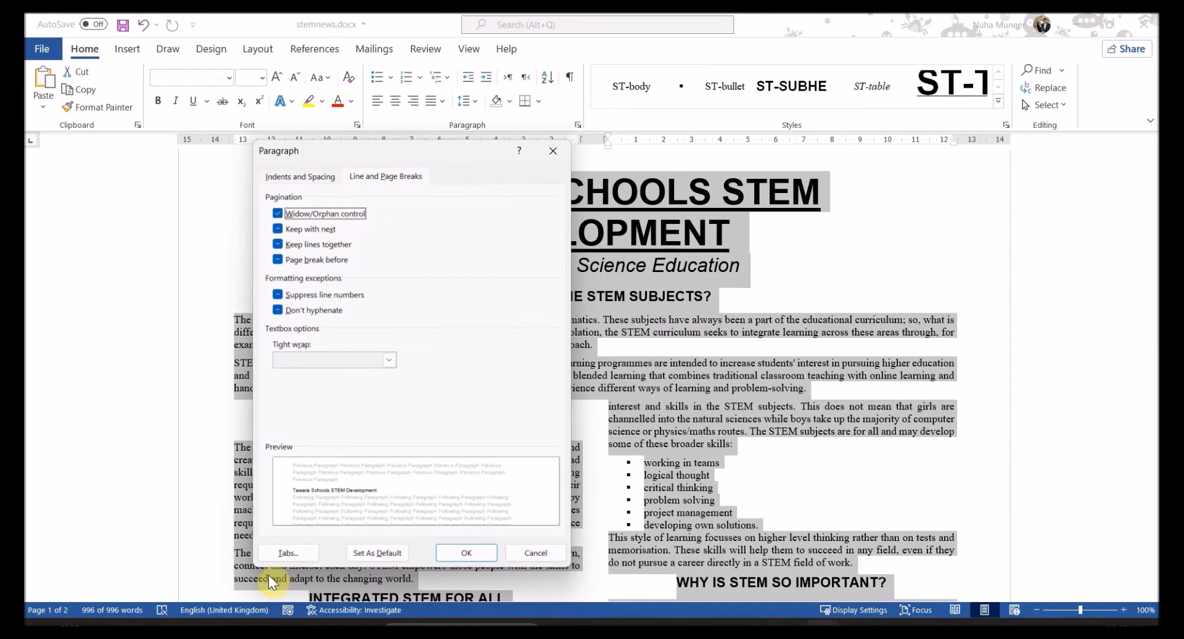
pyautogui.click(453, 554)
# Examine the paragraph continuing from page 1 to the top of page 2 and the rest of page 2 for widows and orphans
pyautogui.scroll(-10, 701, 436)
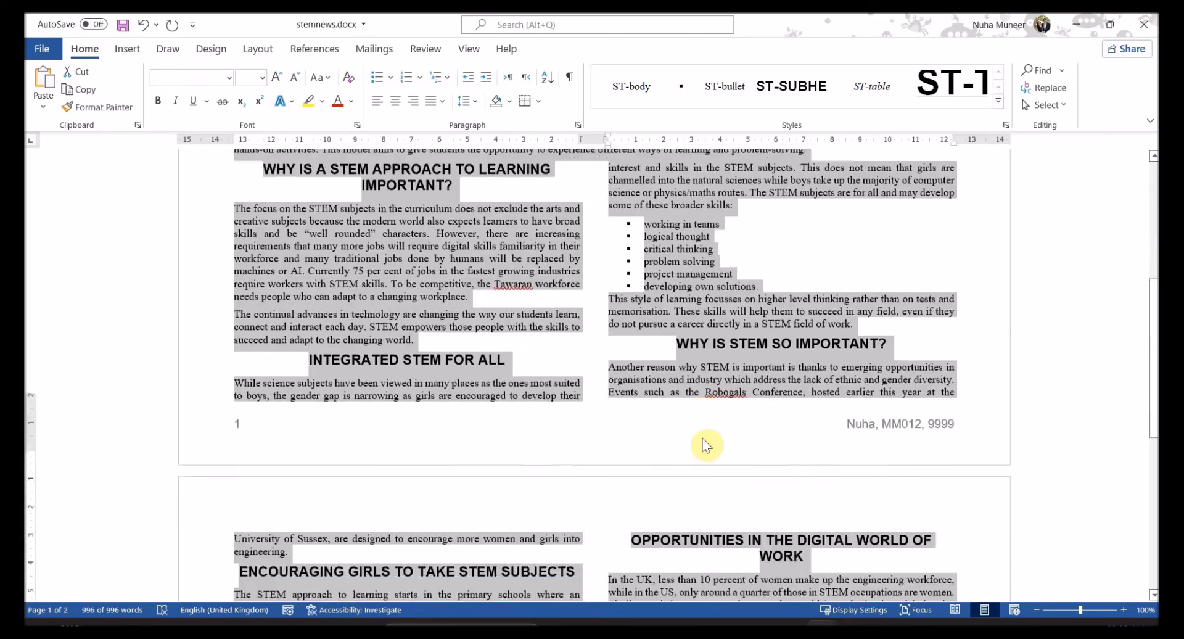
pyautogui.scroll(-2, 701, 437)
pyautogui.click(489, 338)
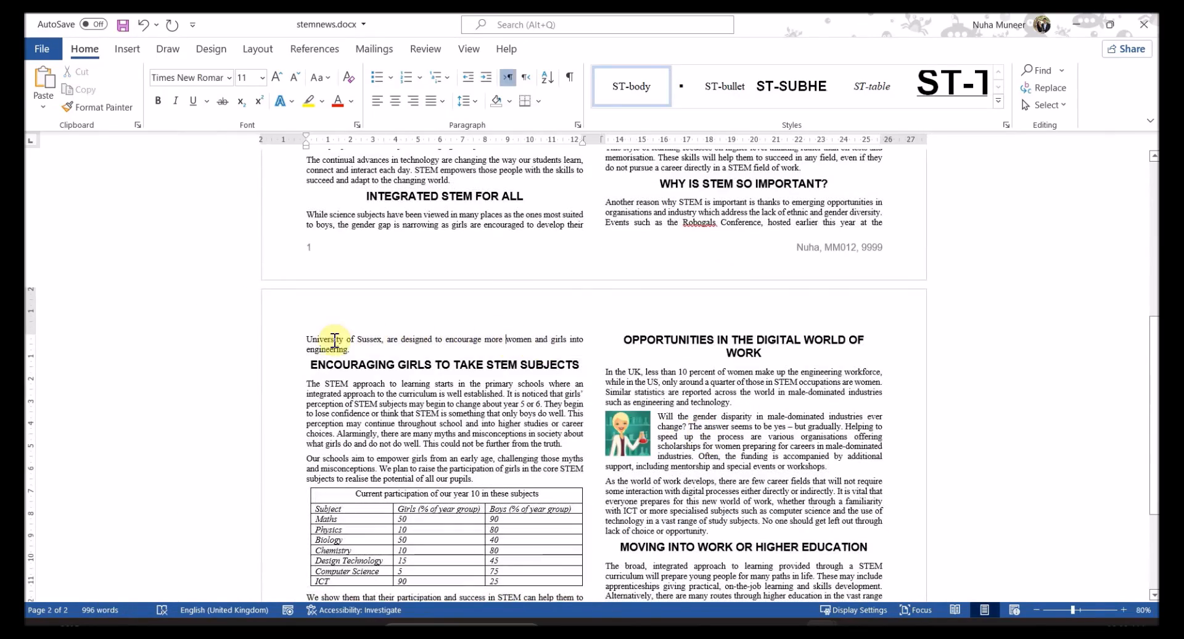
pyautogui.moveTo(319, 340); pyautogui.dragTo(338, 346)
pyautogui.scroll(-3, 591, 501)
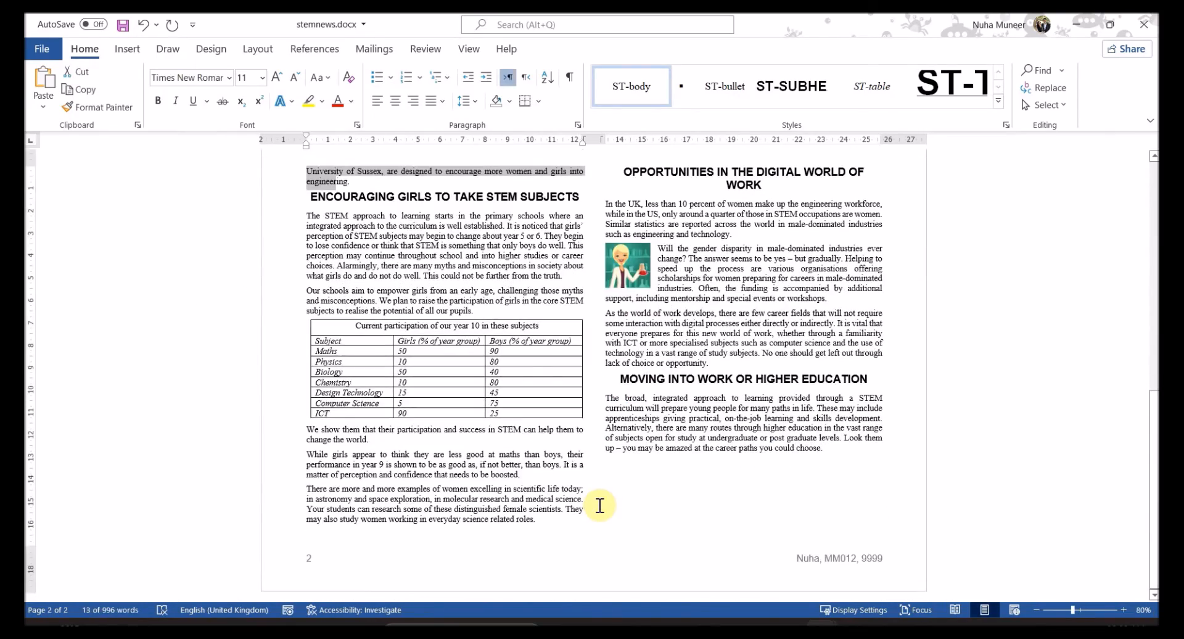
# Check the Widow/Orphan control setting of the "Why is STEM so important?" heading and its paragraph that runs onto page 2
pyautogui.scroll(5, 600, 505)
pyautogui.moveTo(661, 272); pyautogui.dragTo(348, 445)
pyautogui.rightClick(349, 445)
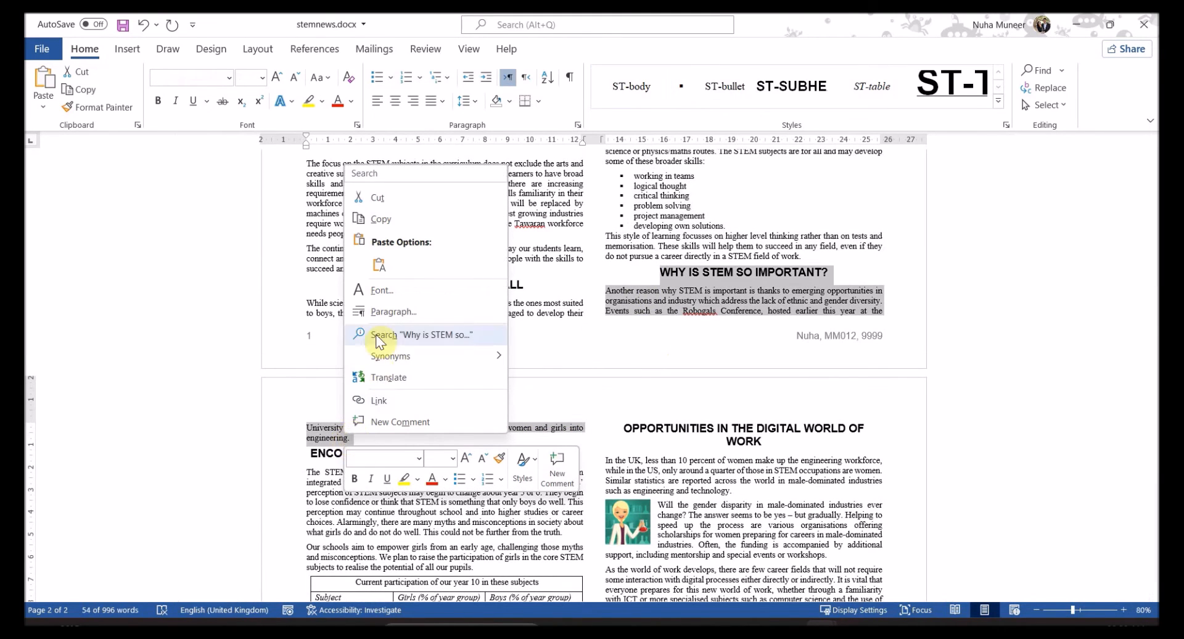
pyautogui.click(380, 309)
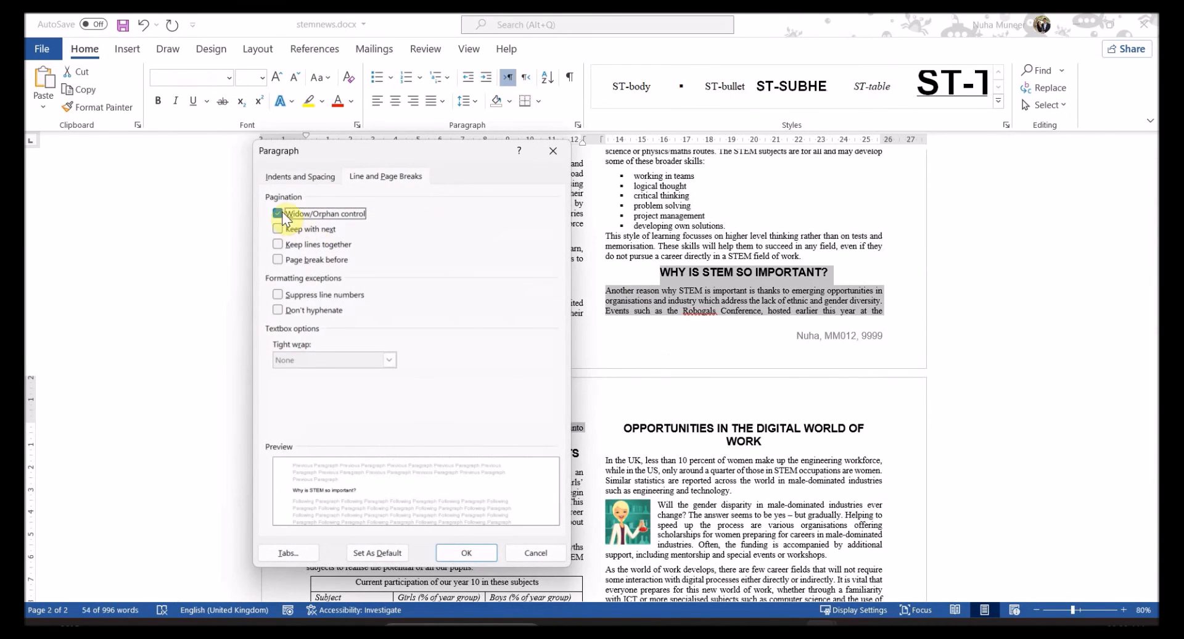
pyautogui.click(467, 552)
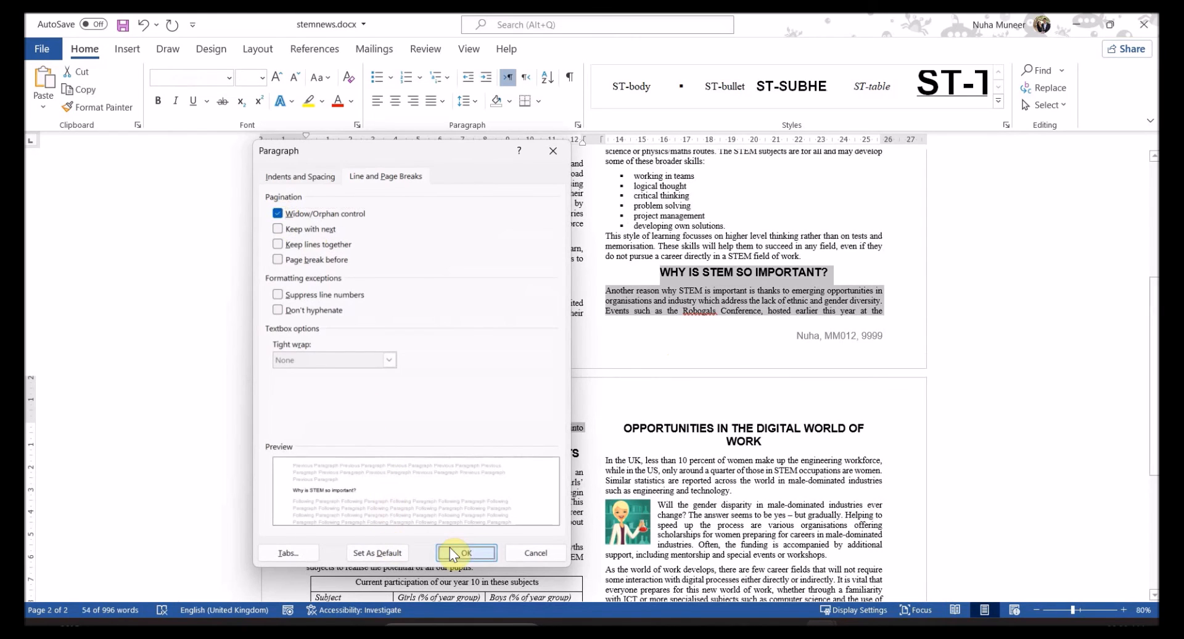
pyautogui.click(424, 452)
pyautogui.click(343, 436)
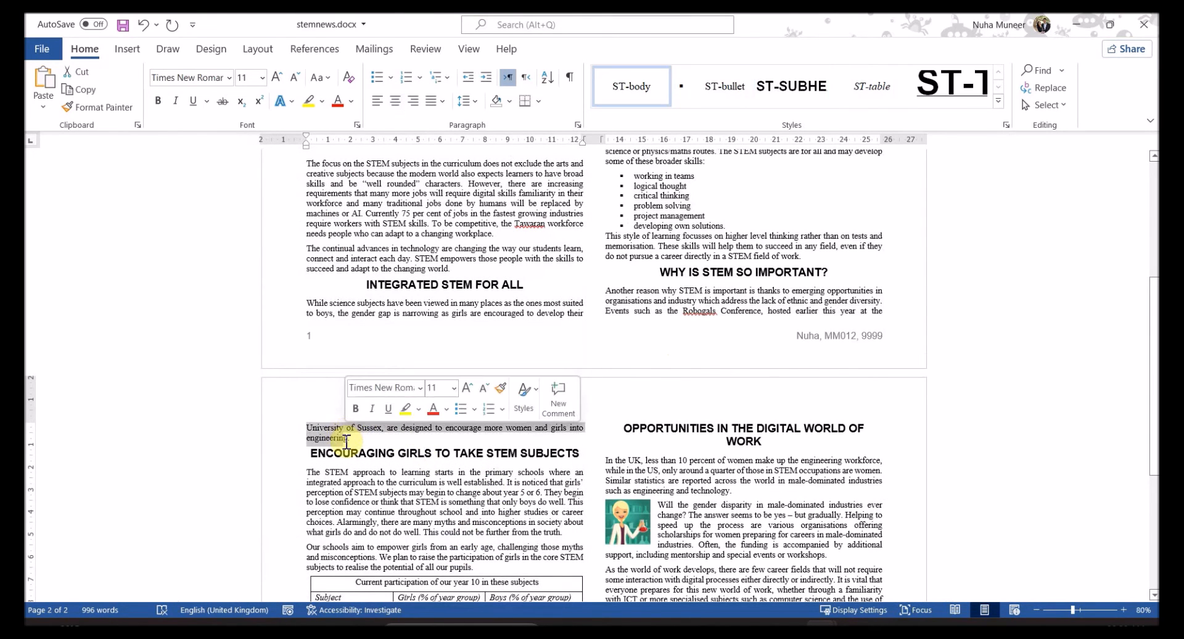
# Select the "there are no blank pages" point in the question paper and check stemnews.docx through its last page for blank pages
pyautogui.scroll(3, 382, 441)
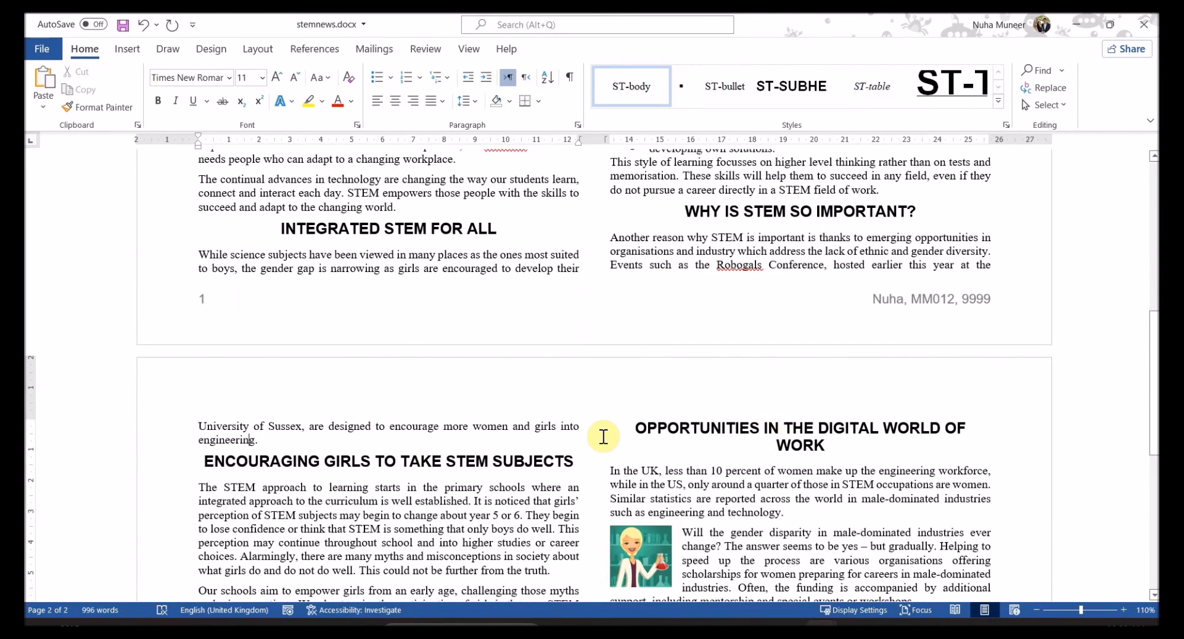
pyautogui.scroll(4, 605, 438)
pyautogui.scroll(-10, 614, 469)
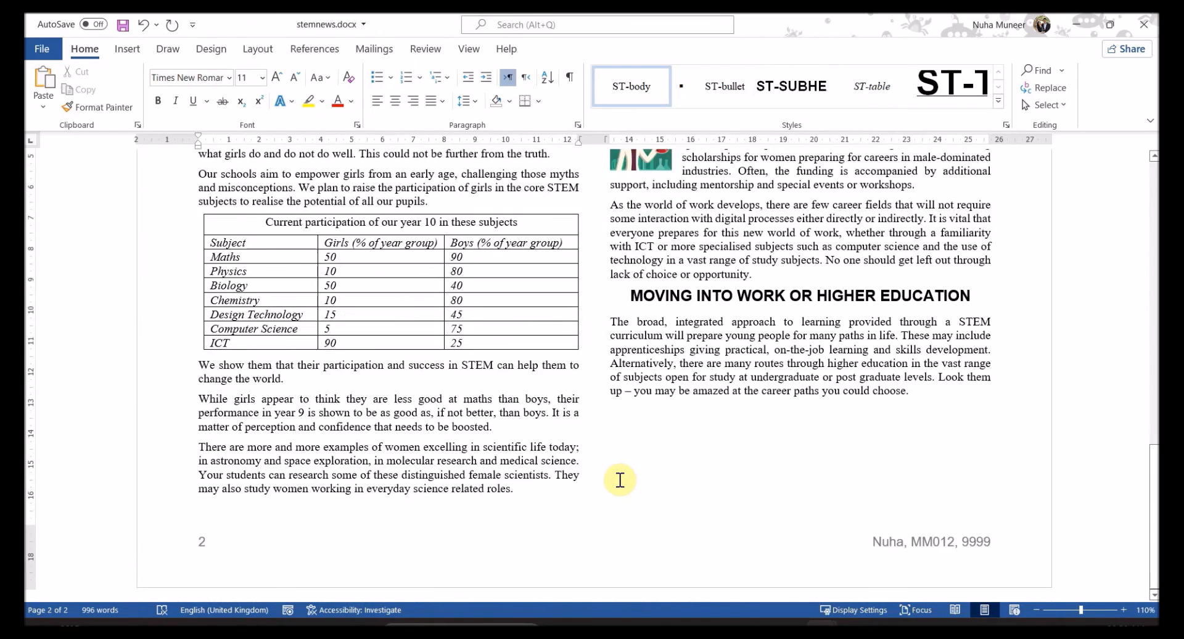
pyautogui.hotkey('alt', 'Tab')
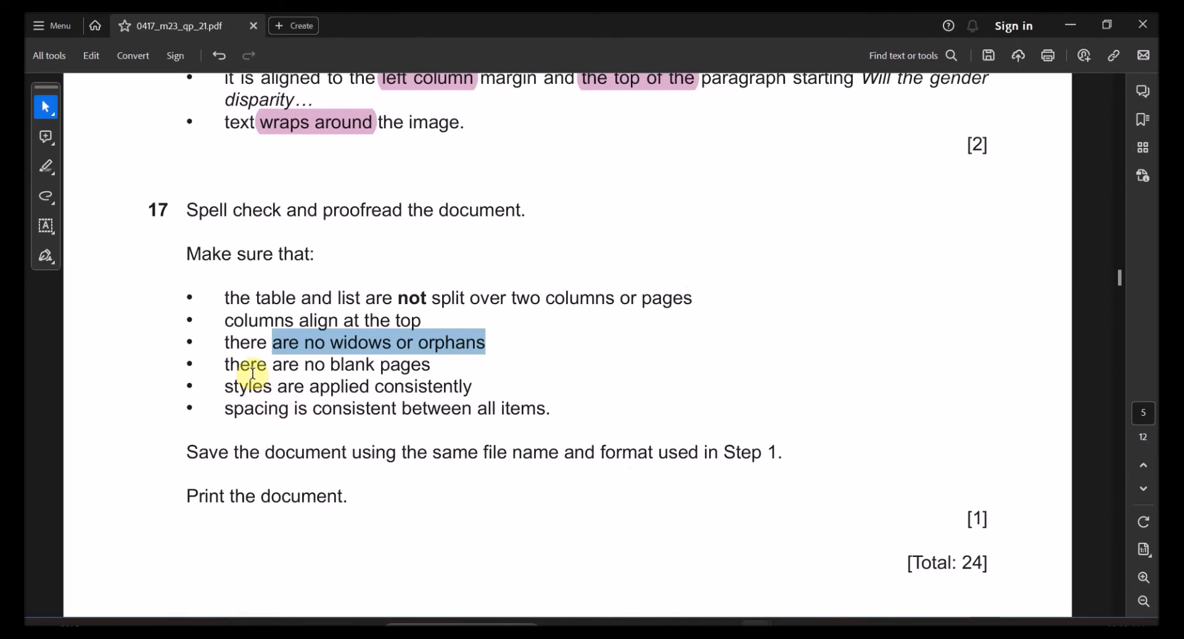
pyautogui.moveTo(253, 370); pyautogui.dragTo(393, 364)
pyautogui.hotkey('alt', 'Tab')
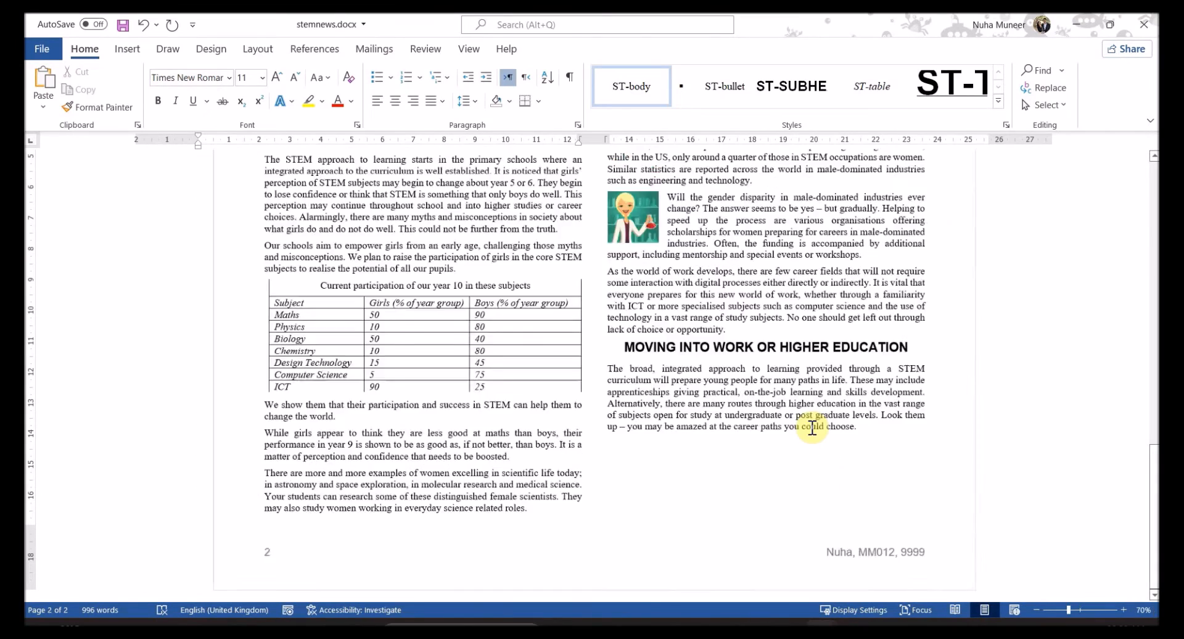
pyautogui.scroll(3, 813, 426)
# Select the "styles are applied consistently" point in the question paper and check the styles across both pages of stemnews.docx
pyautogui.hotkey('alt', 'Tab')
pyautogui.moveTo(261, 395); pyautogui.dragTo(454, 402)
pyautogui.hotkey('alt', 'Tab')
pyautogui.scroll(5, 771, 459)
pyautogui.scroll(-5, 770, 460)
# Select the "spacing is consistent" point in the question paper and examine the spacing between items in stemnews.docx
pyautogui.hotkey('alt', 'Tab')
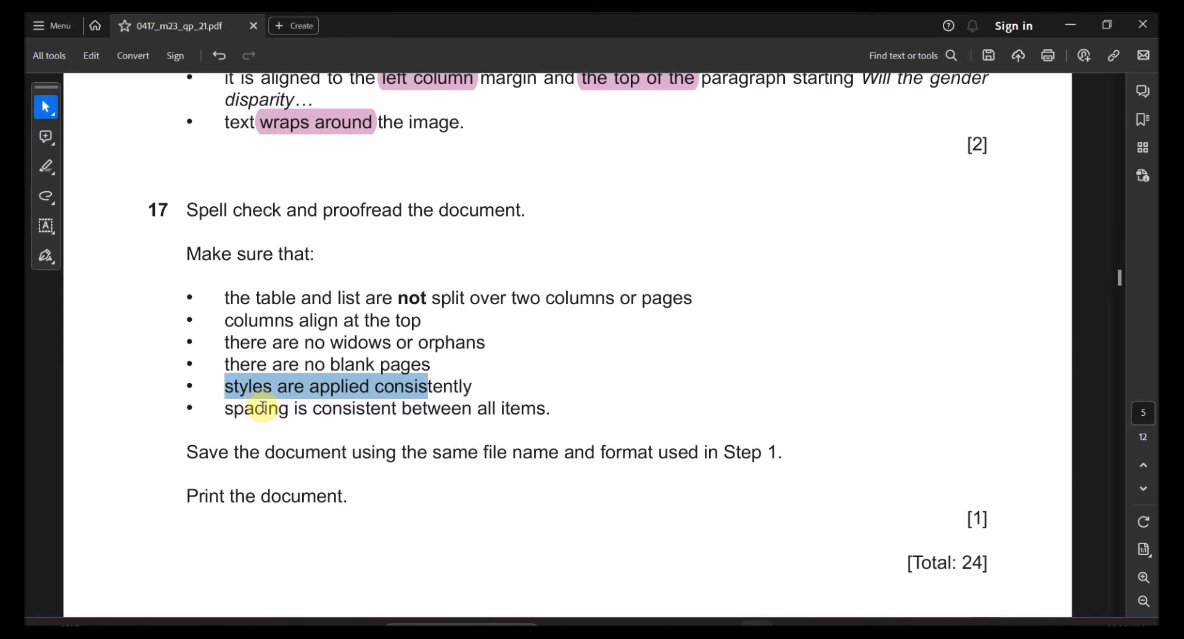
pyautogui.moveTo(225, 408); pyautogui.dragTo(396, 408)
pyautogui.hotkey('alt', 'Tab')
pyautogui.scroll(-1, 701, 471)
pyautogui.scroll(5, 701, 471)
pyautogui.hotkey('alt', 'Tab')
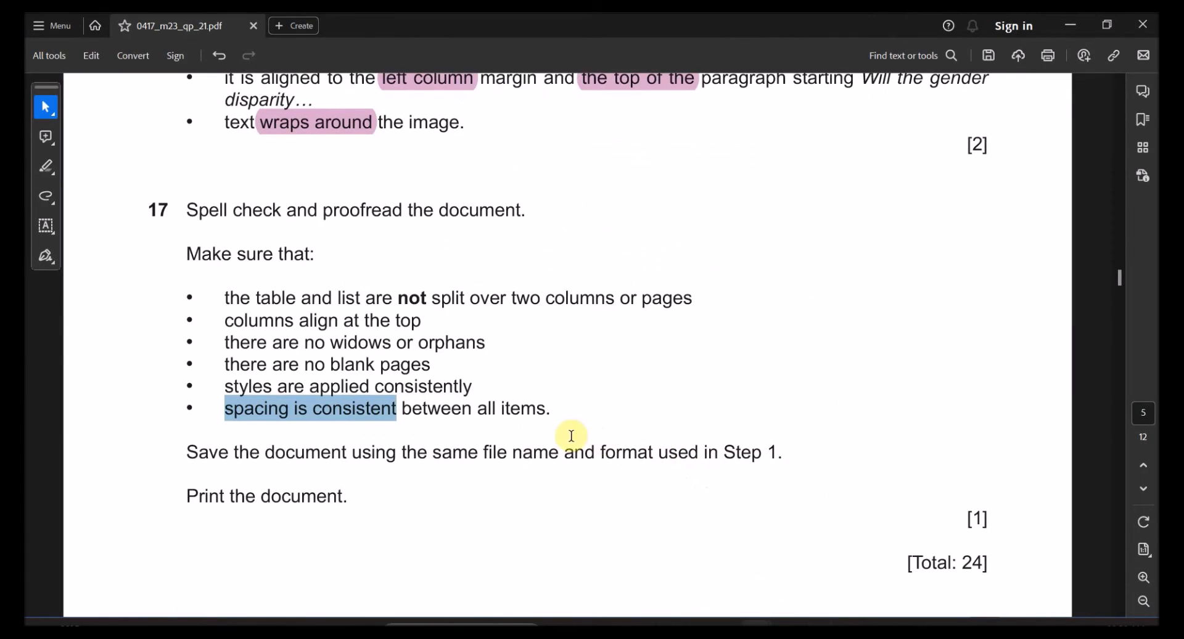
# Select the "Spell check and proofread" instruction, run the spelling check on stemnews.docx and ignore "Robogals" once
pyautogui.moveTo(186, 210); pyautogui.dragTo(401, 211)
pyautogui.hotkey('alt', 'Tab')
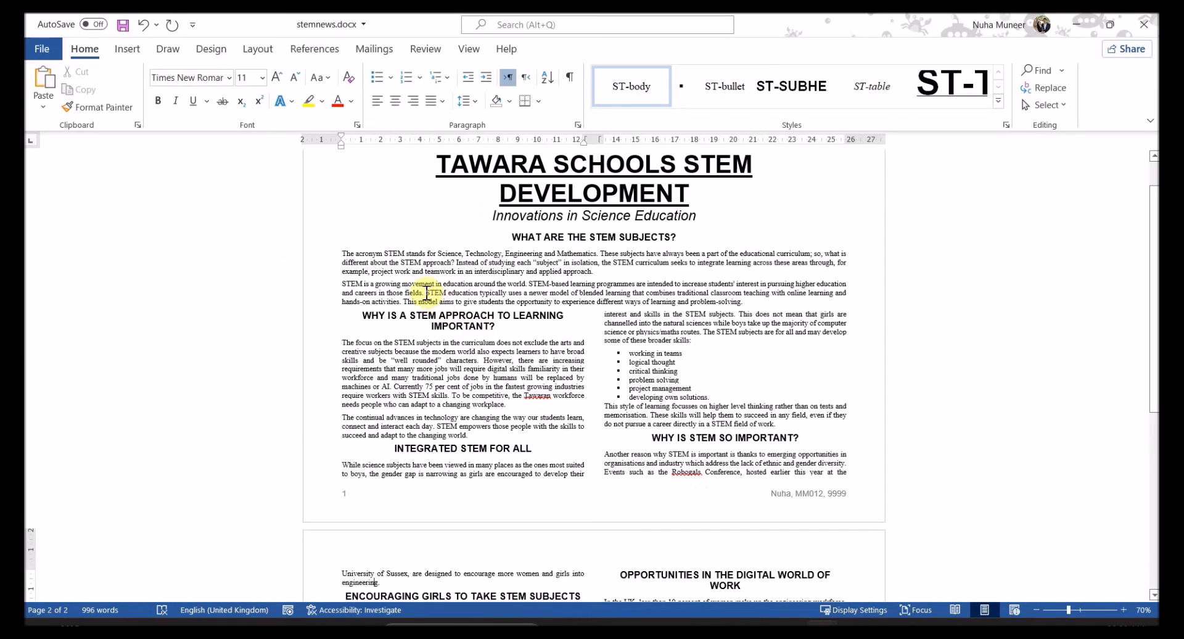
pyautogui.click(425, 49)
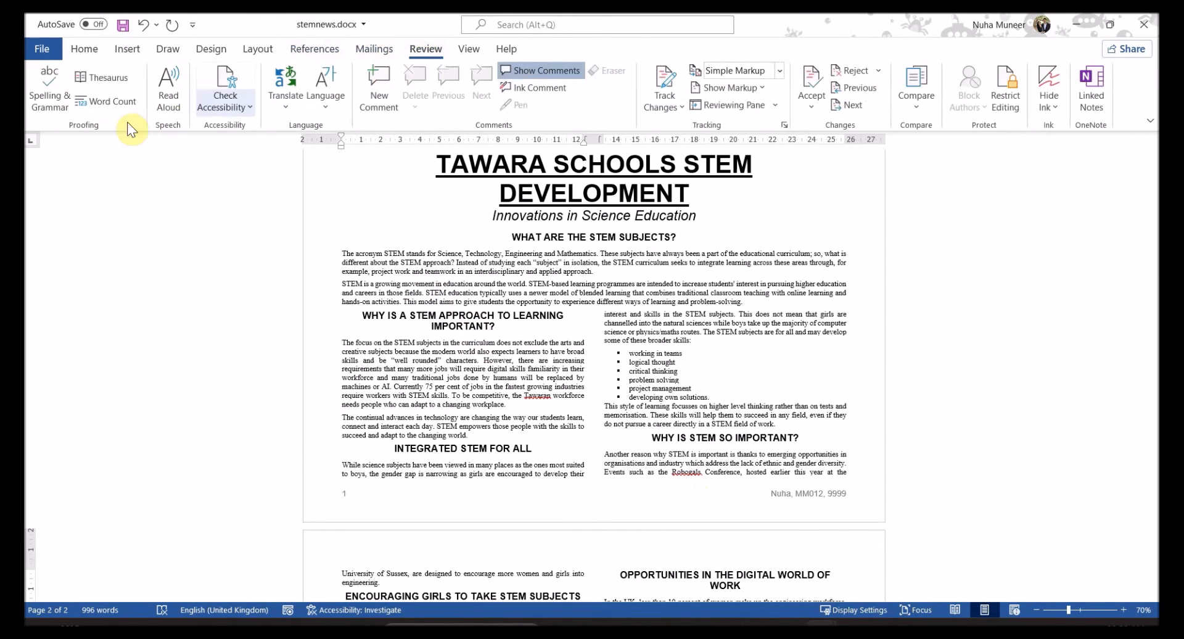
pyautogui.click(49, 93)
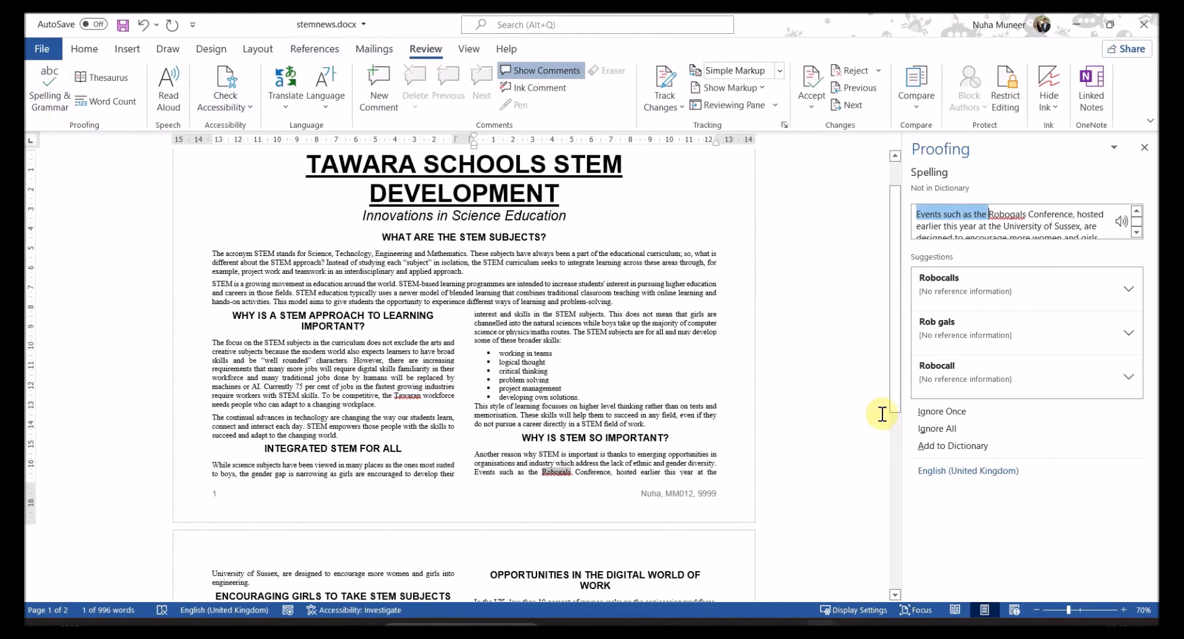
pyautogui.click(1009, 214)
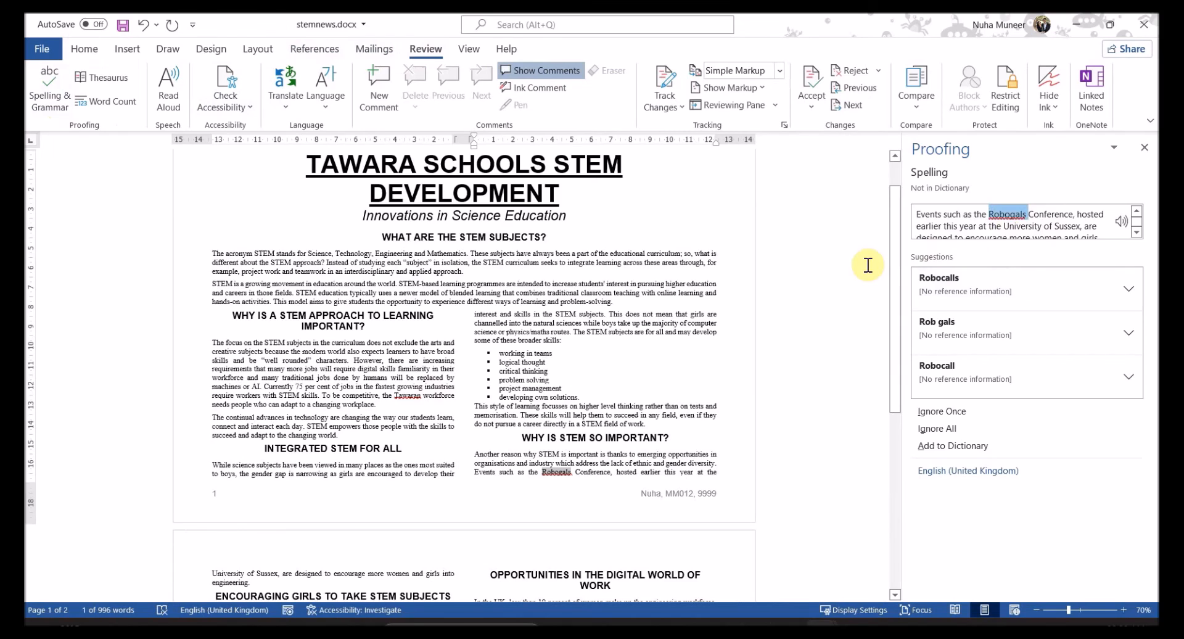
pyautogui.click(1007, 217)
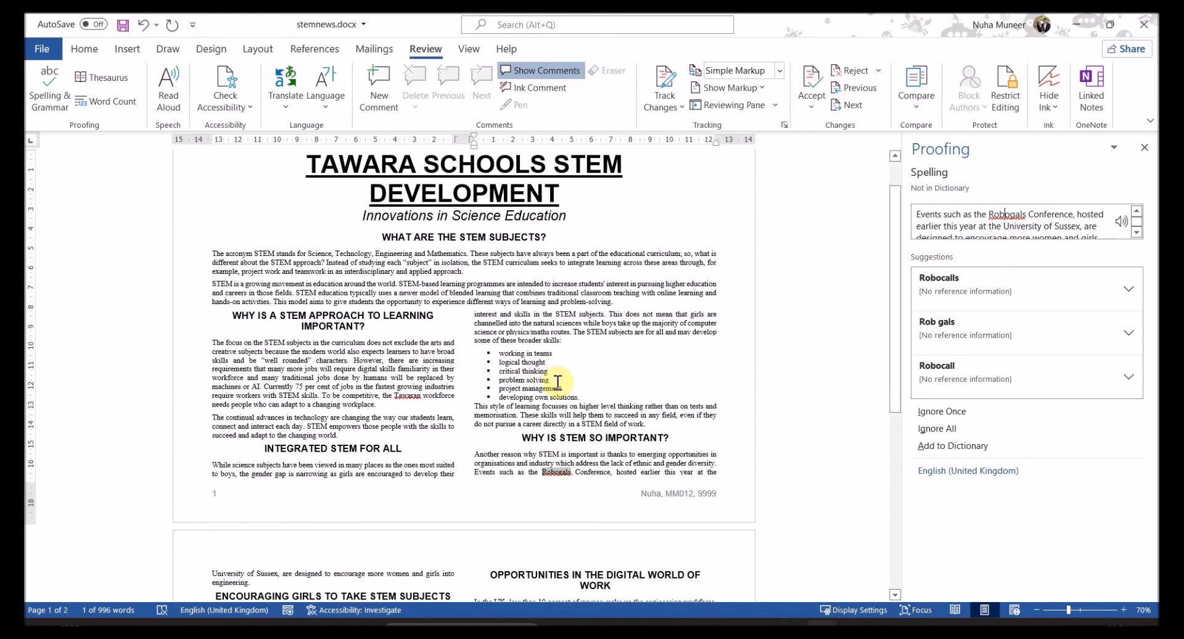
pyautogui.click(947, 413)
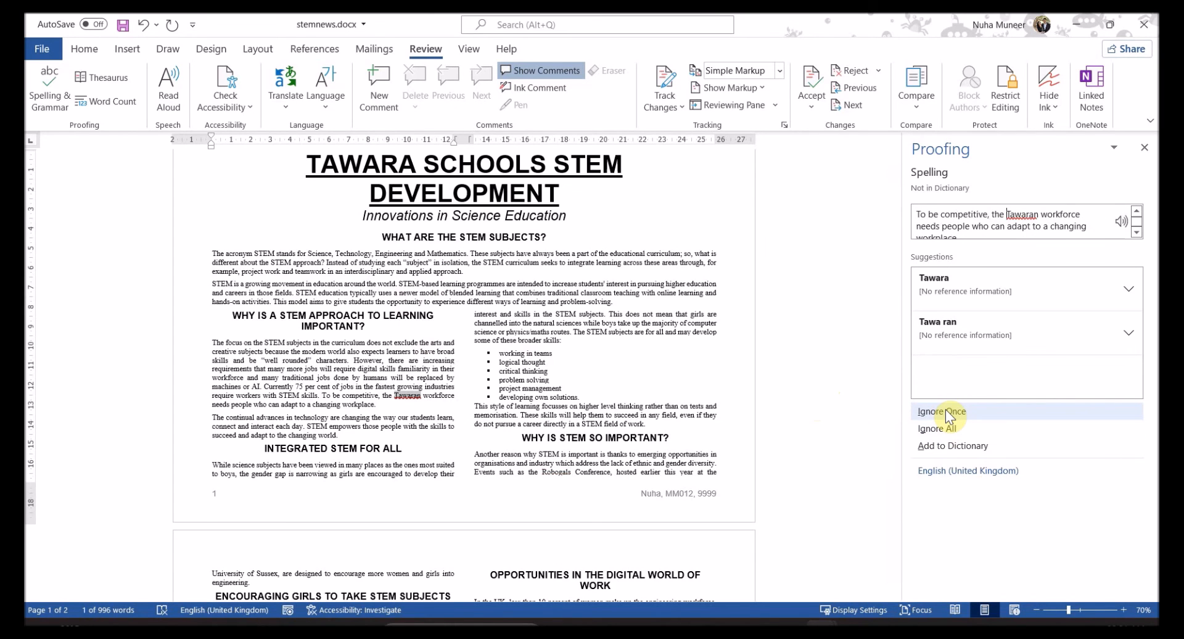
# Replace the flagged word "Tawaran" in the STEM approach paragraph with the spelling suggestion "Tawara"
pyautogui.keyDown('ctrl'); pyautogui.scroll(9, 435, 456); pyautogui.keyUp('ctrl')
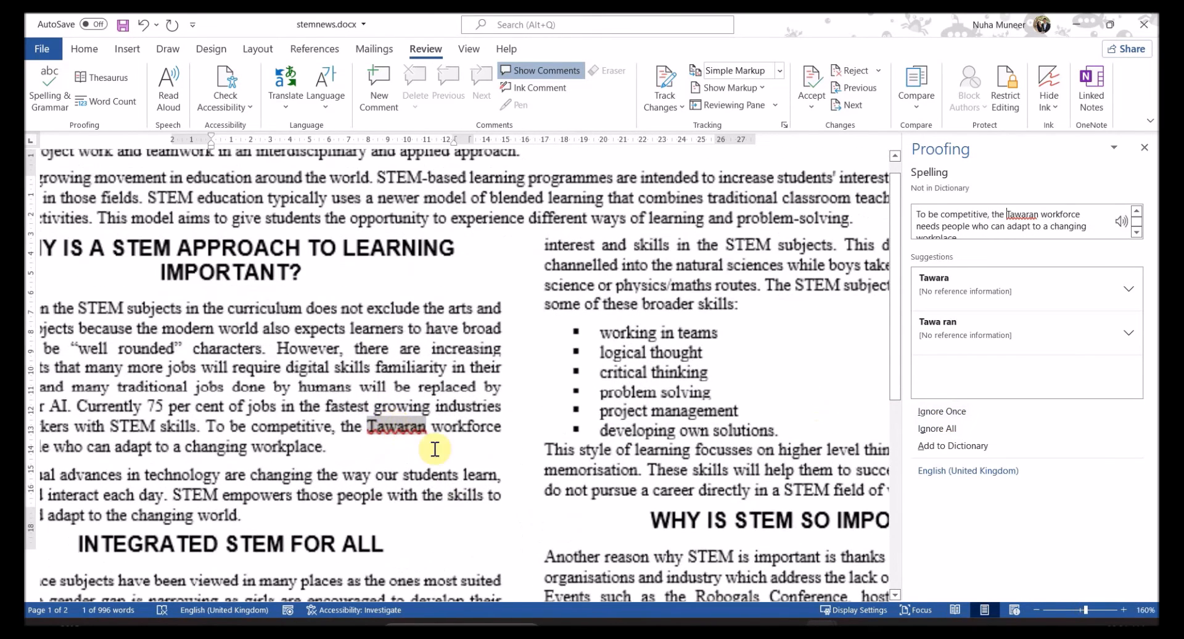
pyautogui.click(424, 428)
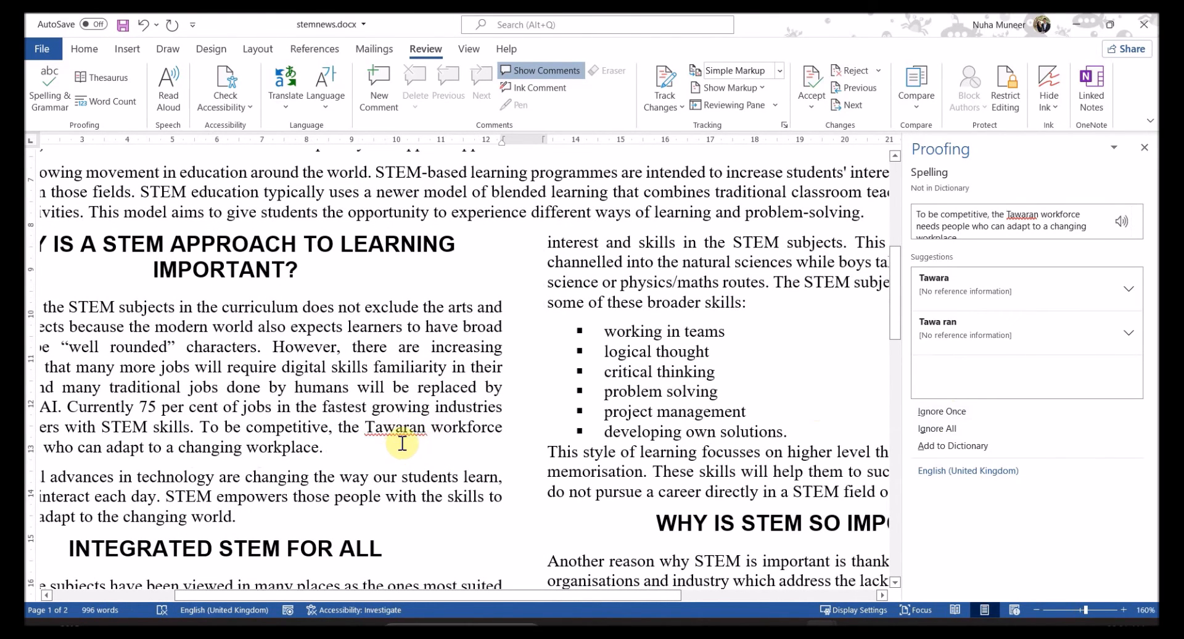
pyautogui.click(950, 288)
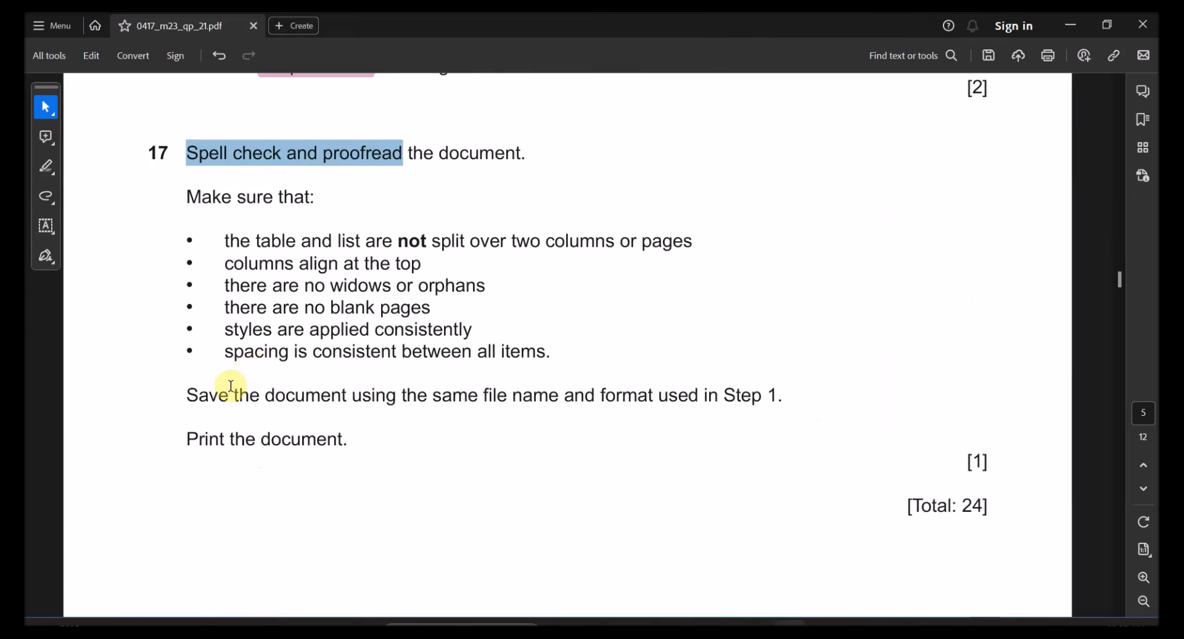
# Select the instruction to save with the same file name and format, and review the title and both pages of stemnews.docx
pyautogui.moveTo(199, 402); pyautogui.dragTo(696, 419)
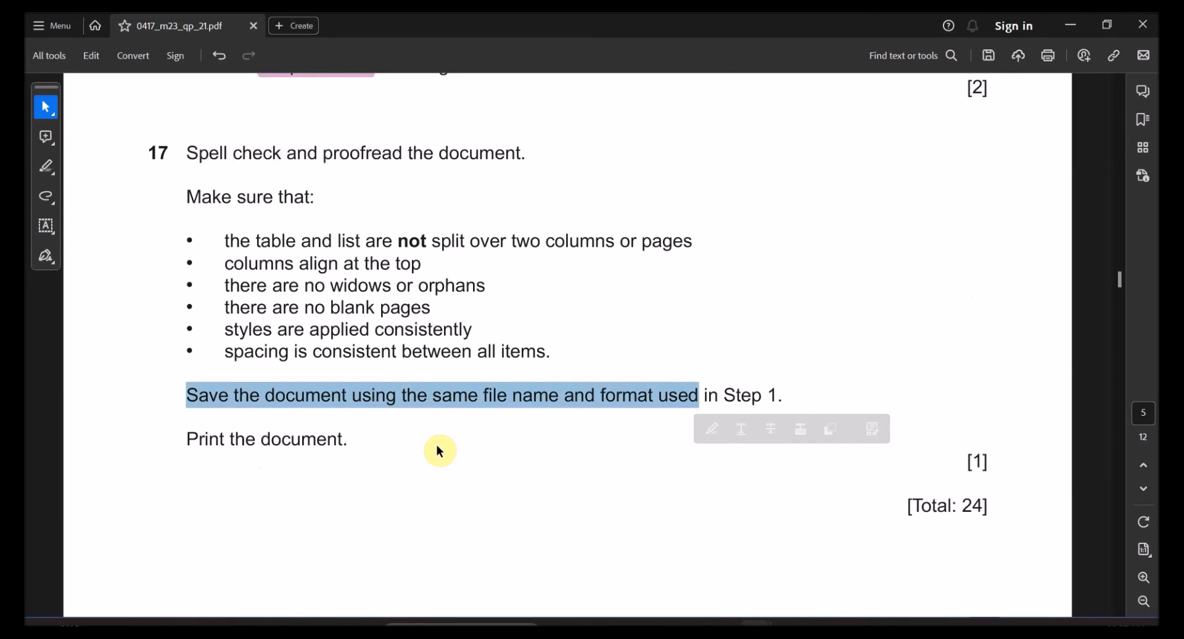
pyautogui.hotkey('alt', 'Tab')
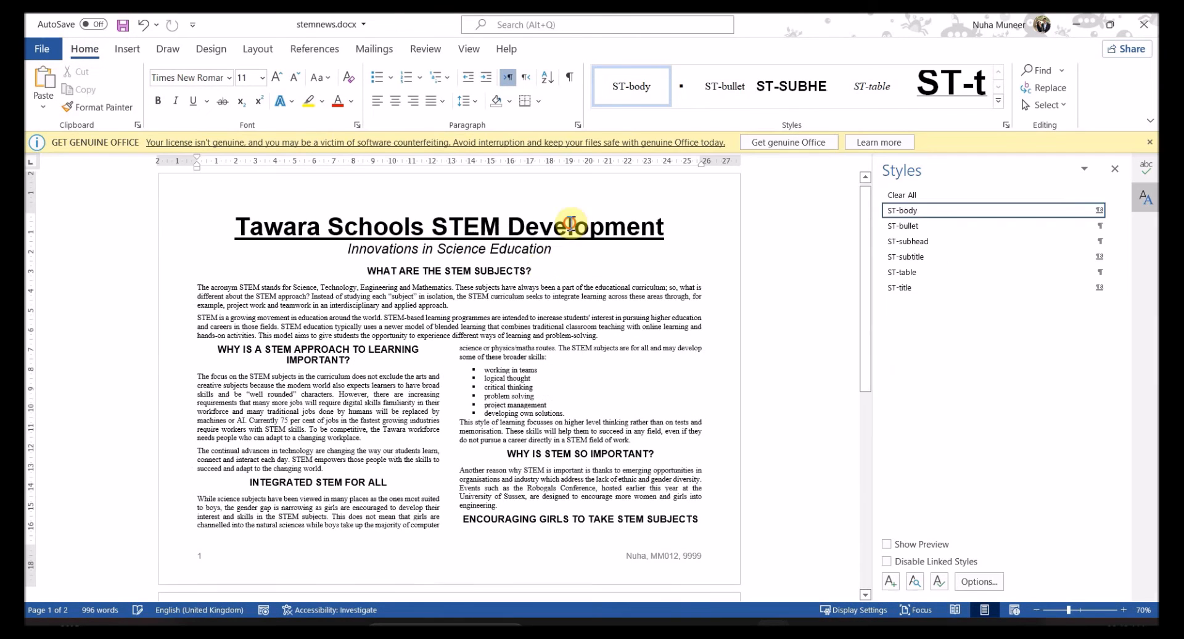
pyautogui.moveTo(651, 229); pyautogui.dragTo(330, 224)
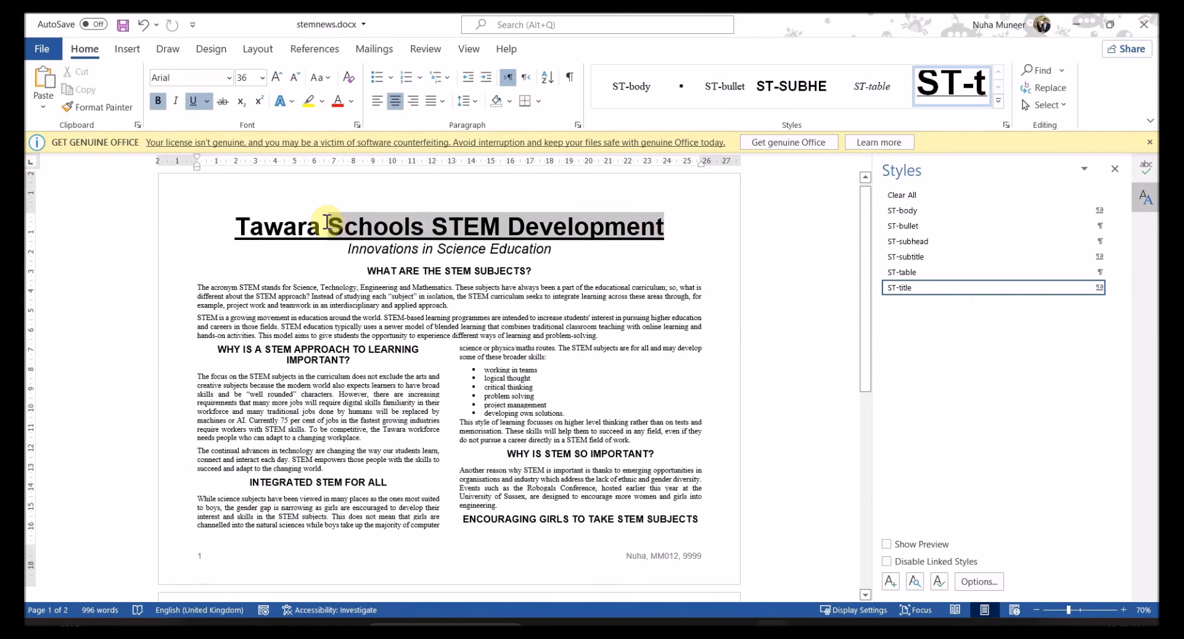
pyautogui.scroll(-10, 634, 404)
pyautogui.scroll(-4, 619, 463)
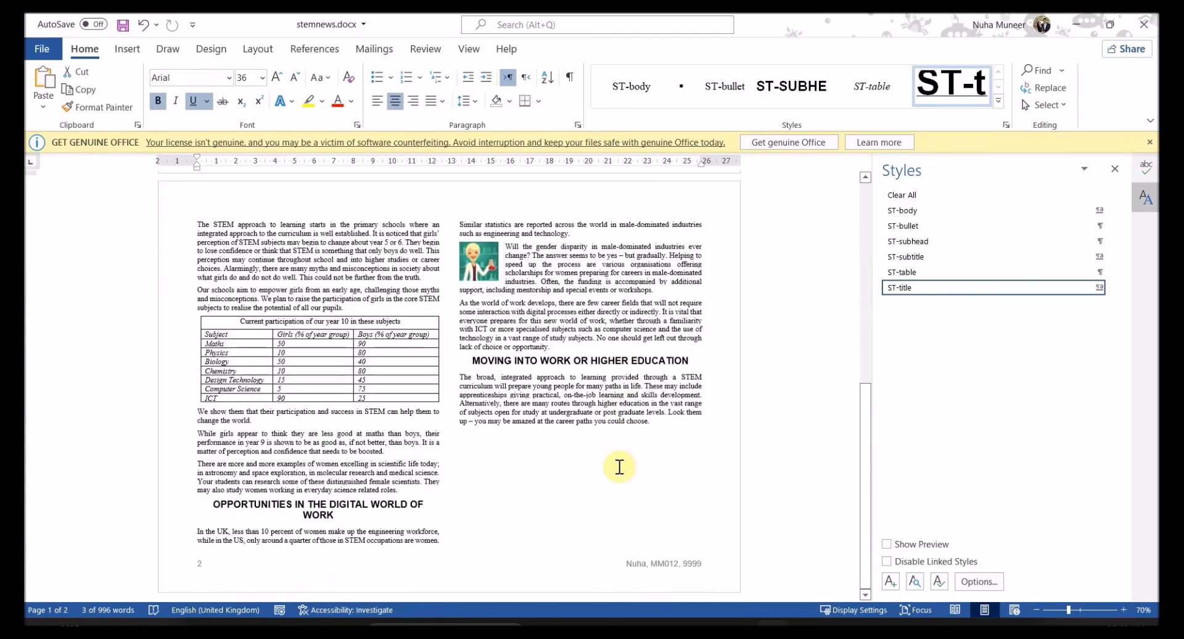
pyautogui.scroll(9, 613, 502)
pyautogui.scroll(4, 597, 506)
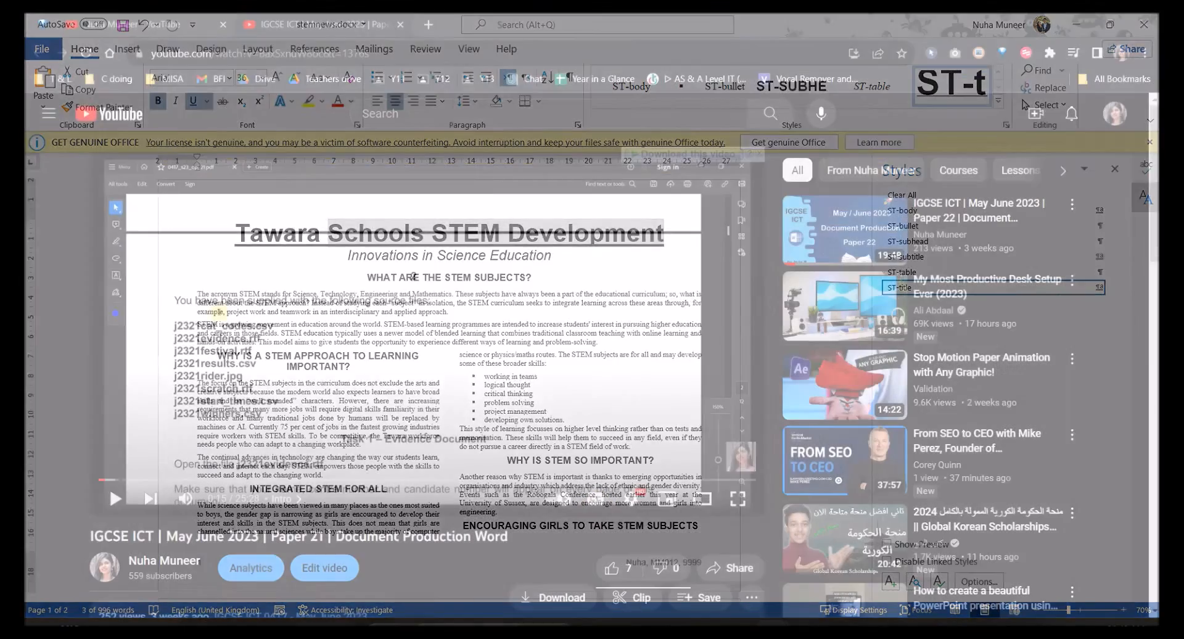
# On the YouTube page of the Paper 21 Document Production video, open the "IGCSE ICT 0417 - May June 2023" playlist in a new tab and view its videos
pyautogui.scroll(-5, 266, 333)
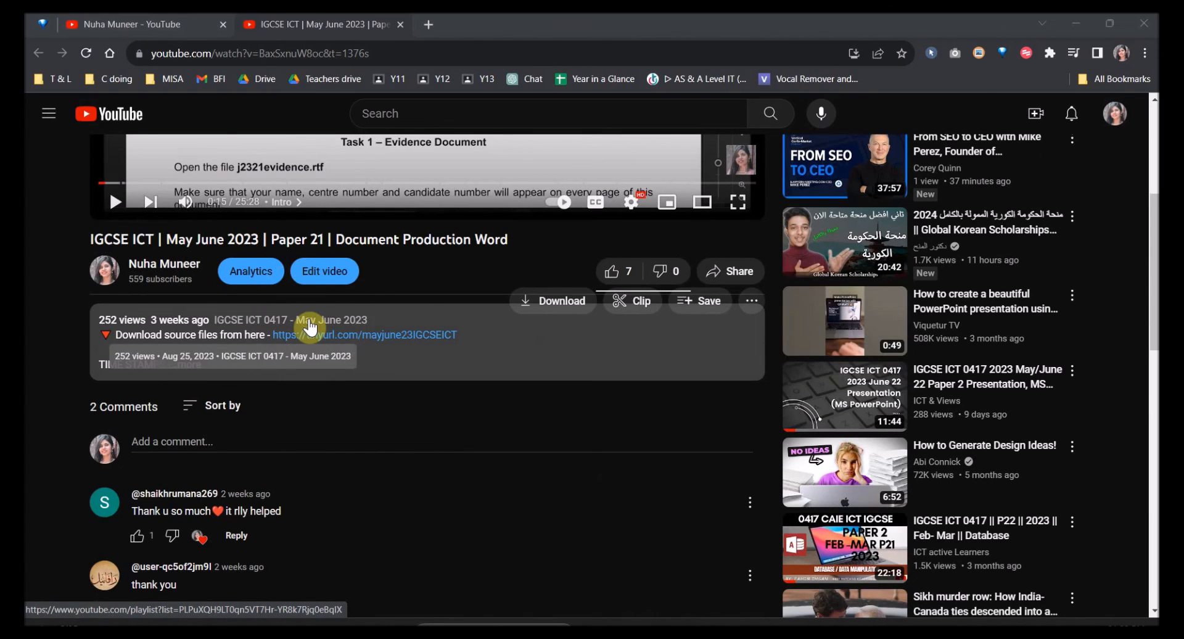
pyautogui.scroll(3, 302, 327)
pyautogui.scroll(-3, 290, 326)
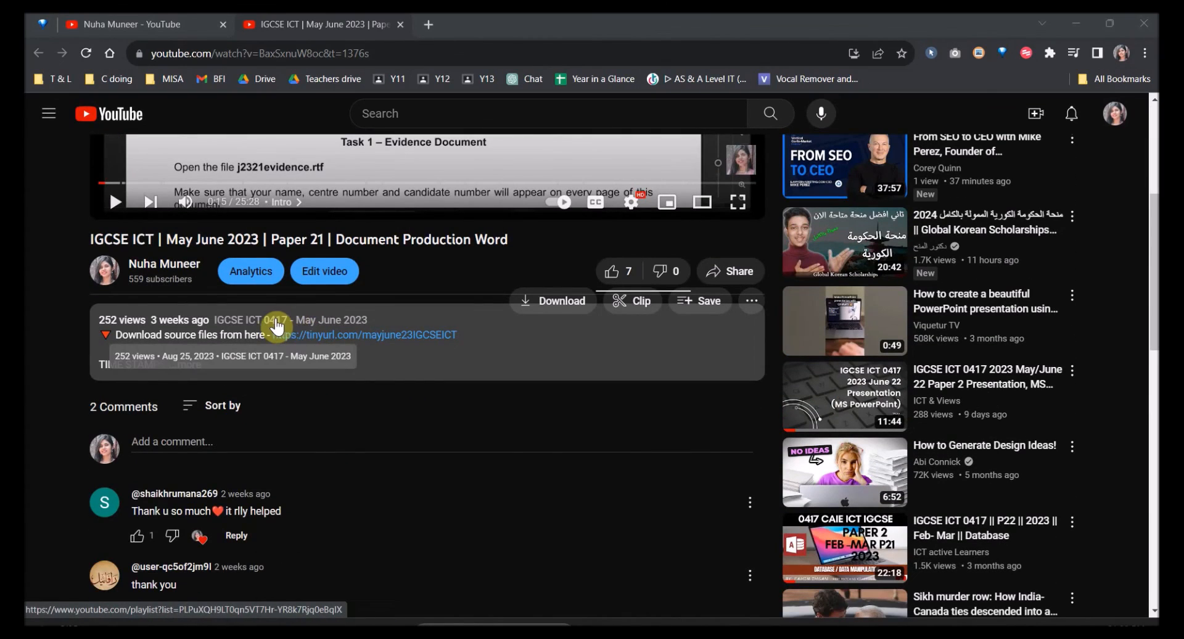
pyautogui.middleClick(286, 324)
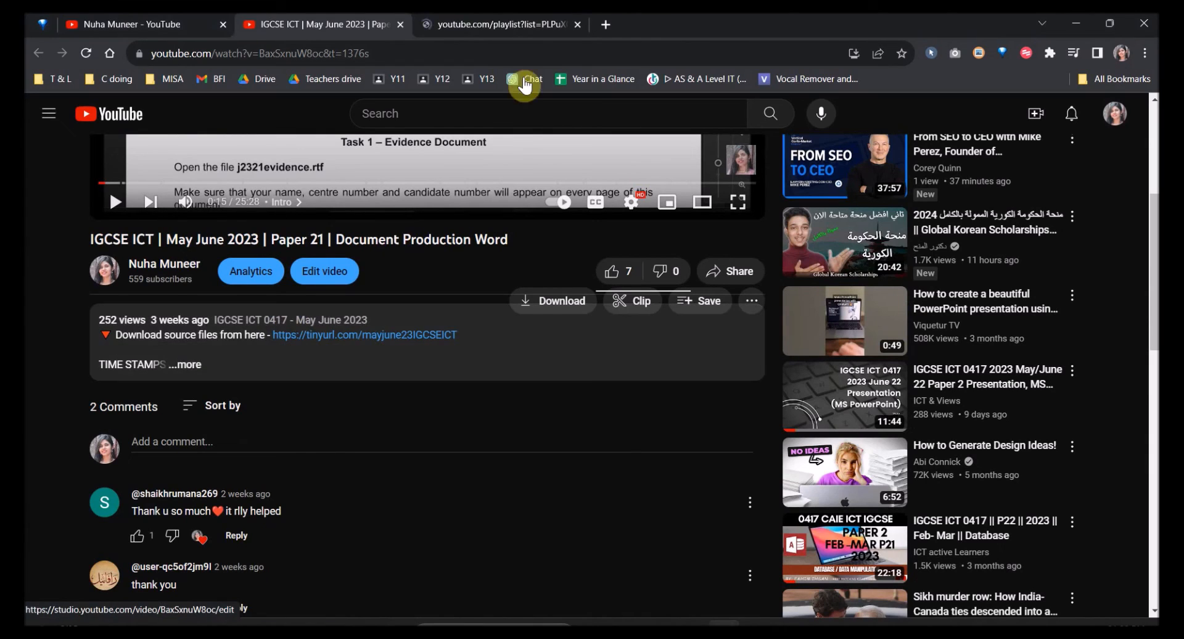
pyautogui.hotkey('ctrl', 'Tab')
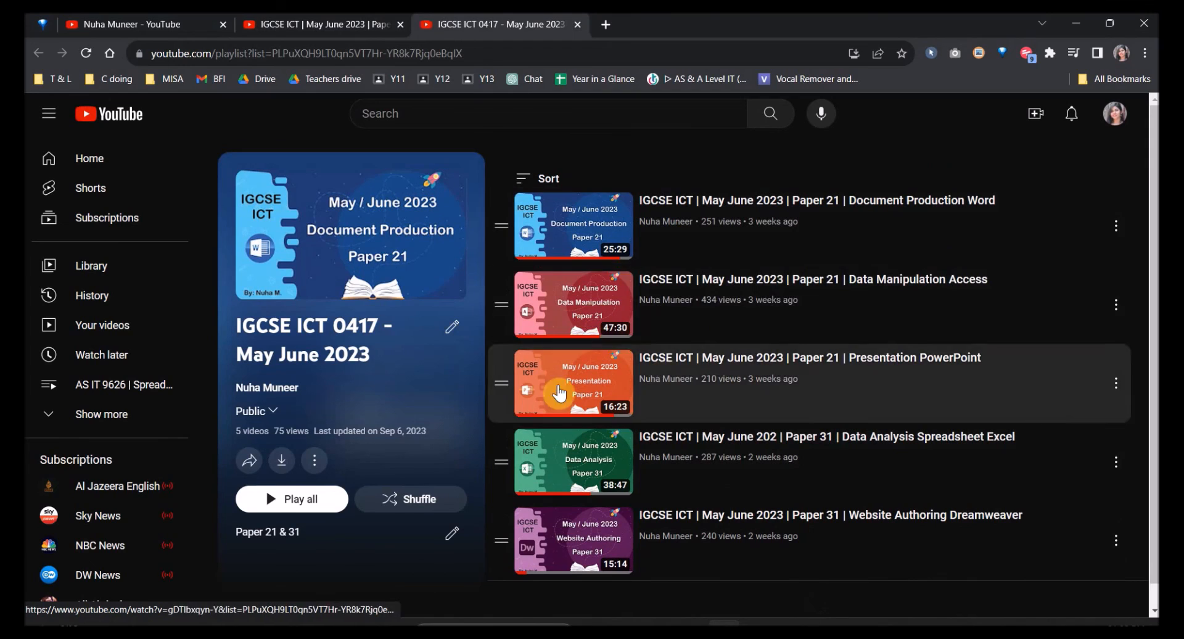
pyautogui.click(362, 23)
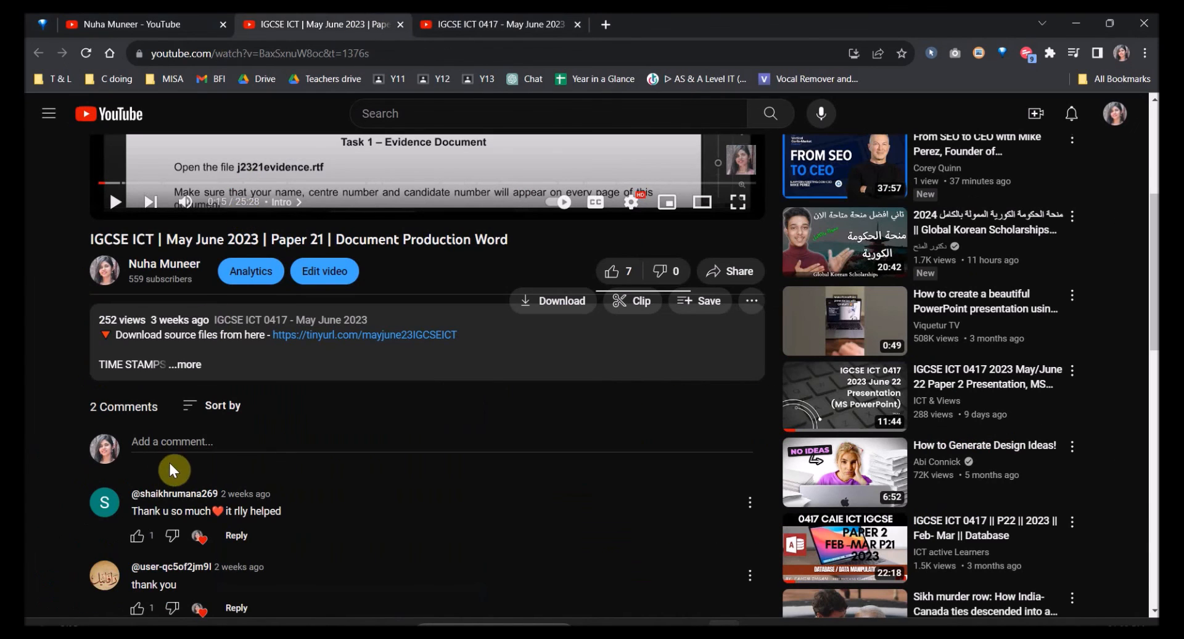
# Expand the video description, open its source files link and look through the 2023 May June folder in Google Drive
pyautogui.click(192, 368)
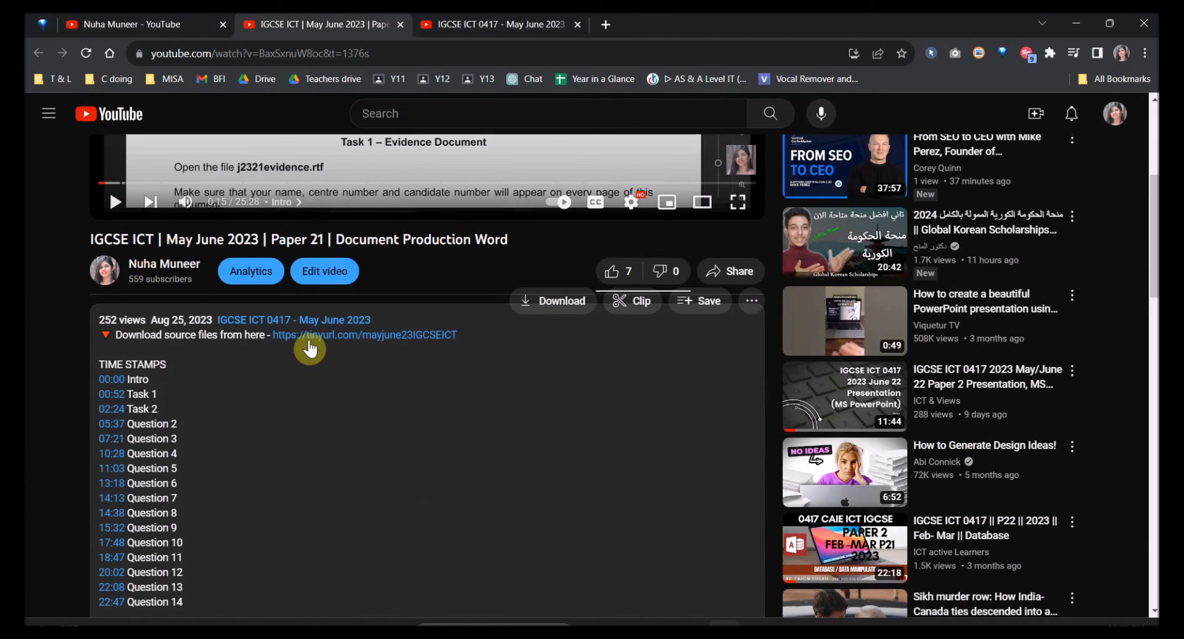
pyautogui.click(315, 347)
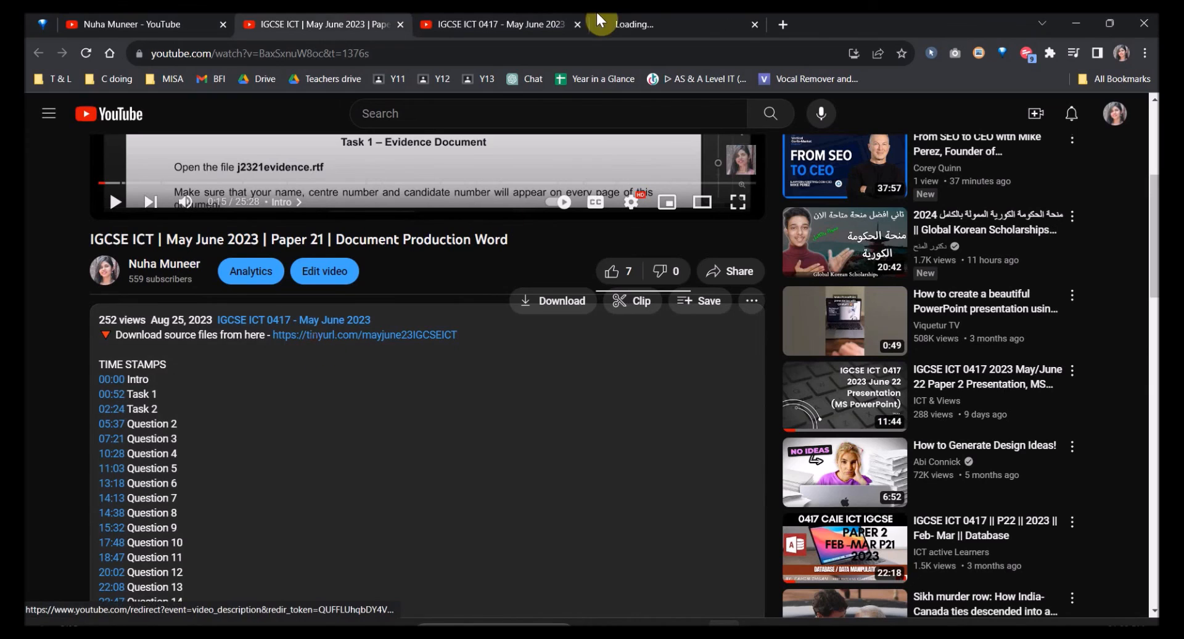
pyautogui.click(629, 23)
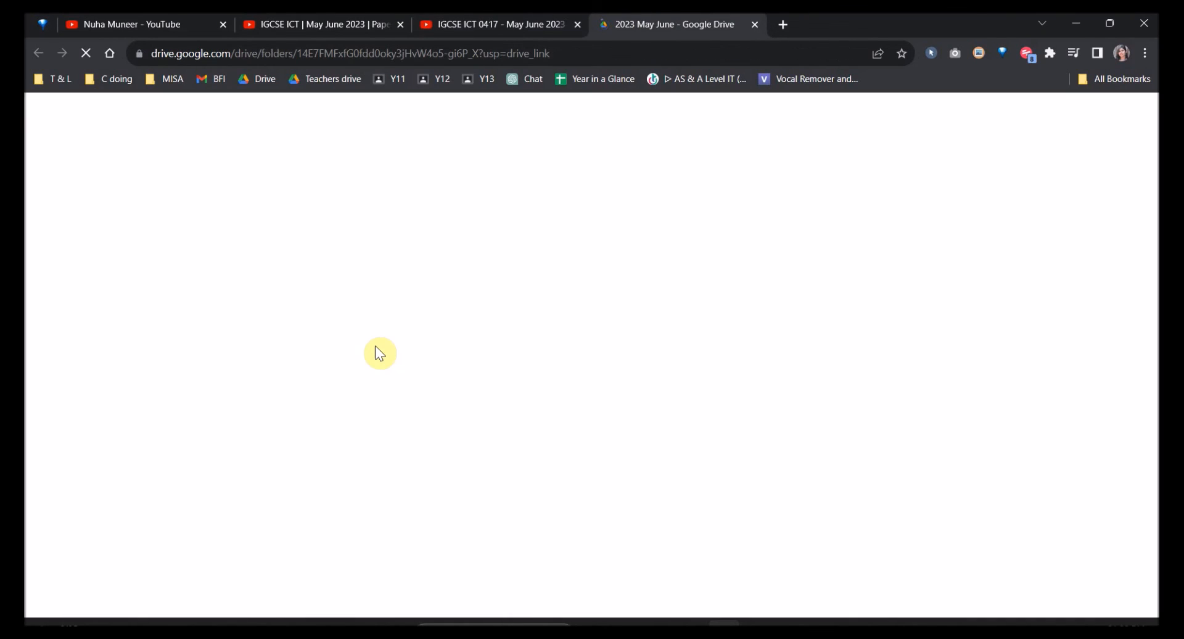
pyautogui.click(342, 19)
pyautogui.click(653, 20)
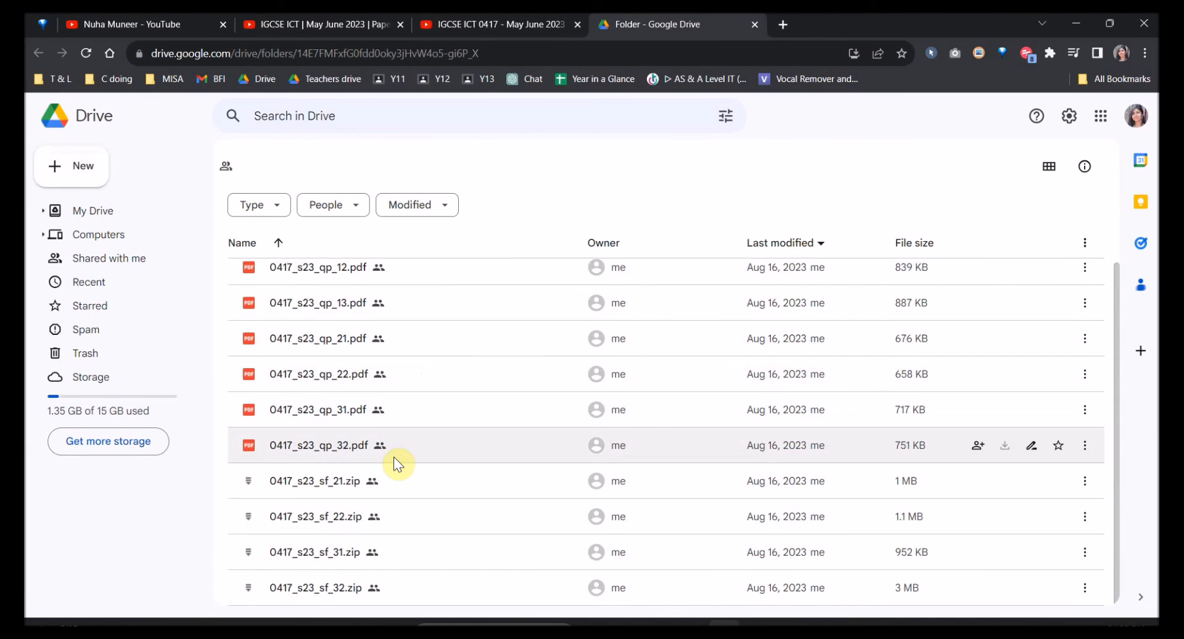
pyautogui.click(395, 25)
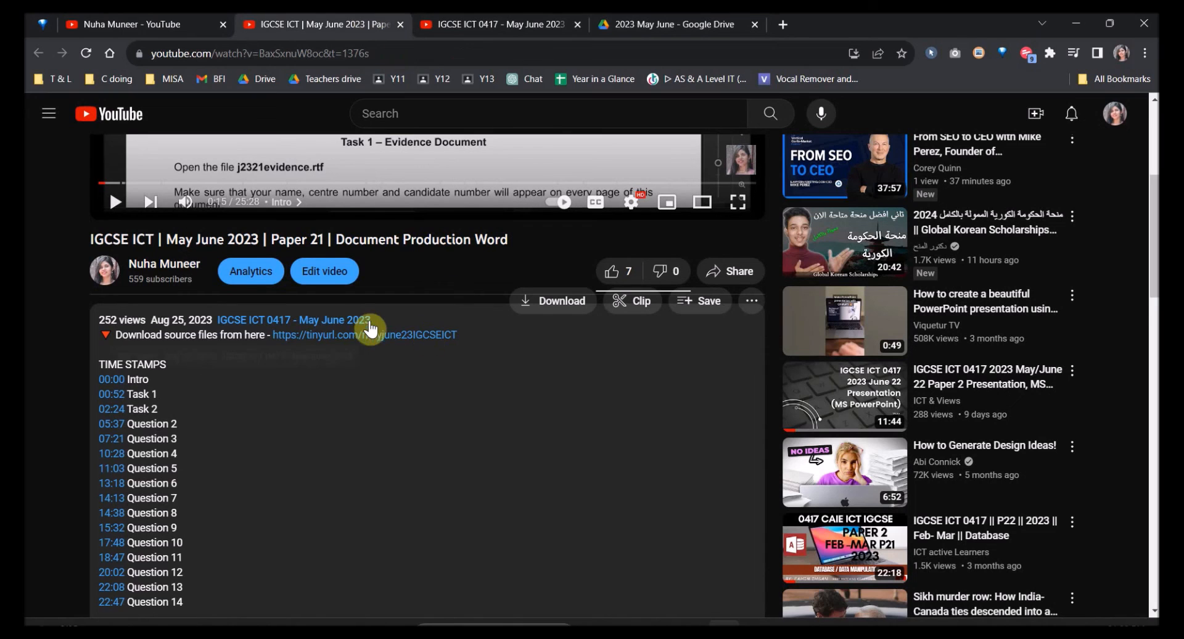
pyautogui.click(686, 32)
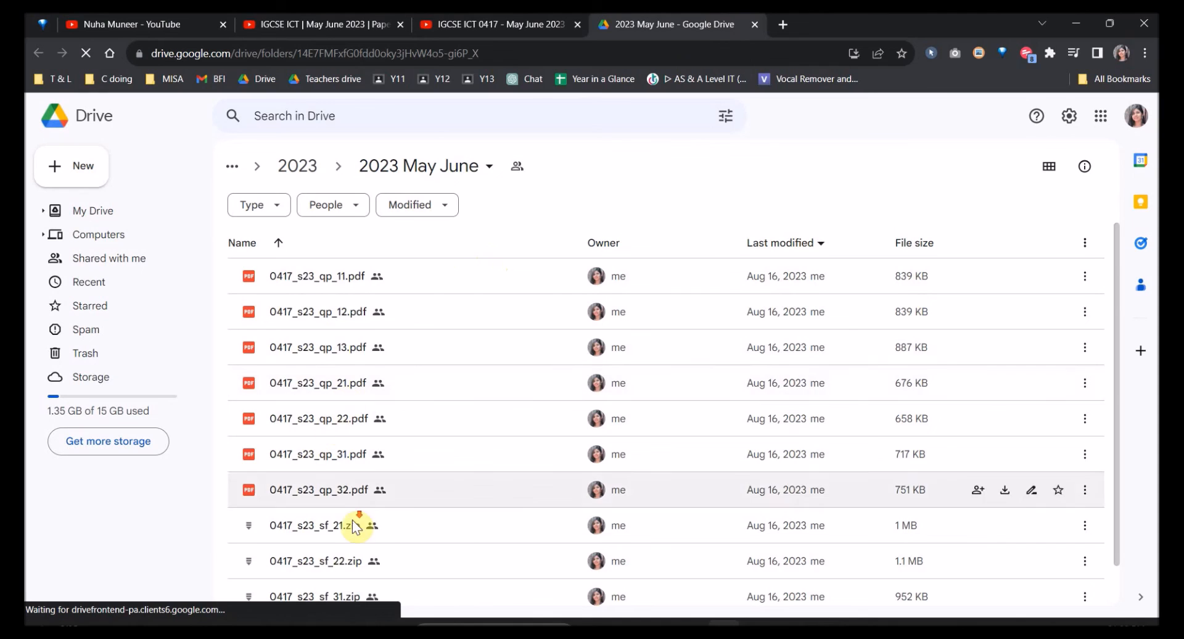
pyautogui.scroll(-1, 320, 494)
pyautogui.click(345, 25)
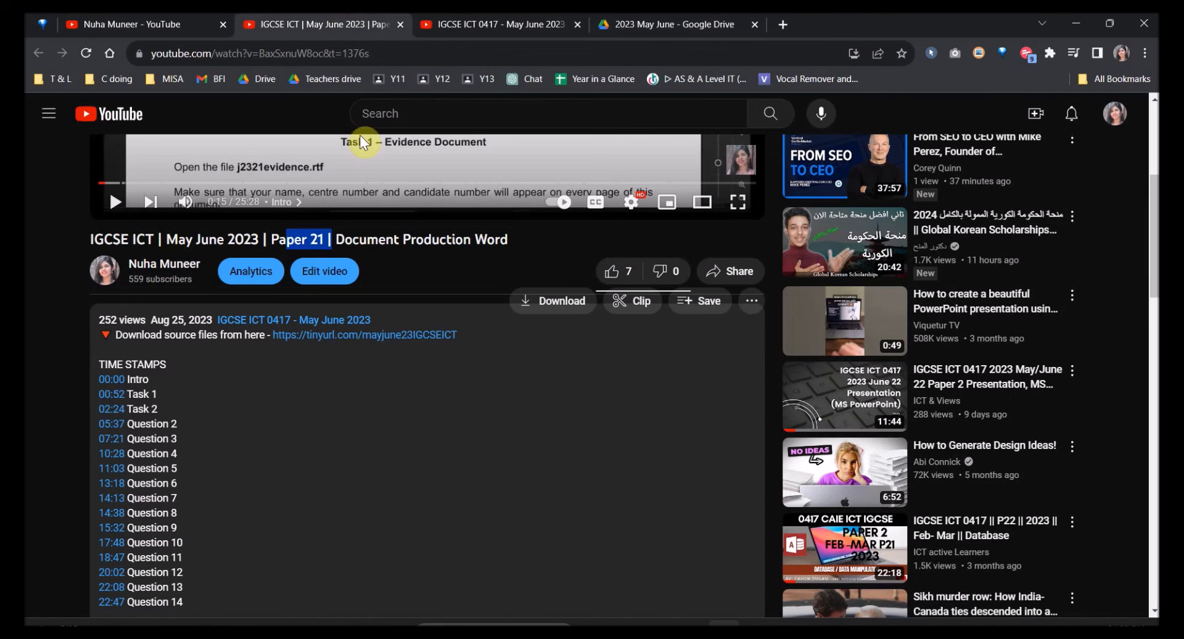
# Examine the question time stamps and the exam session playlists in the video description, down to the tips and tricks playlist
pyautogui.scroll(-1, 302, 452)
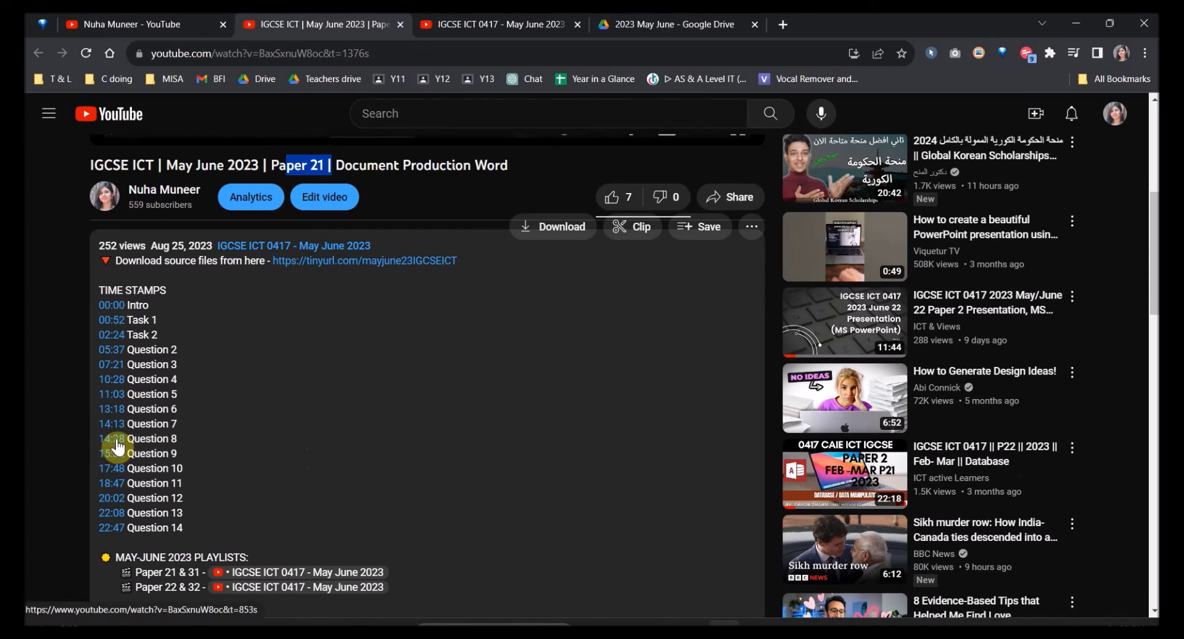
pyautogui.moveTo(171, 394); pyautogui.dragTo(178, 424)
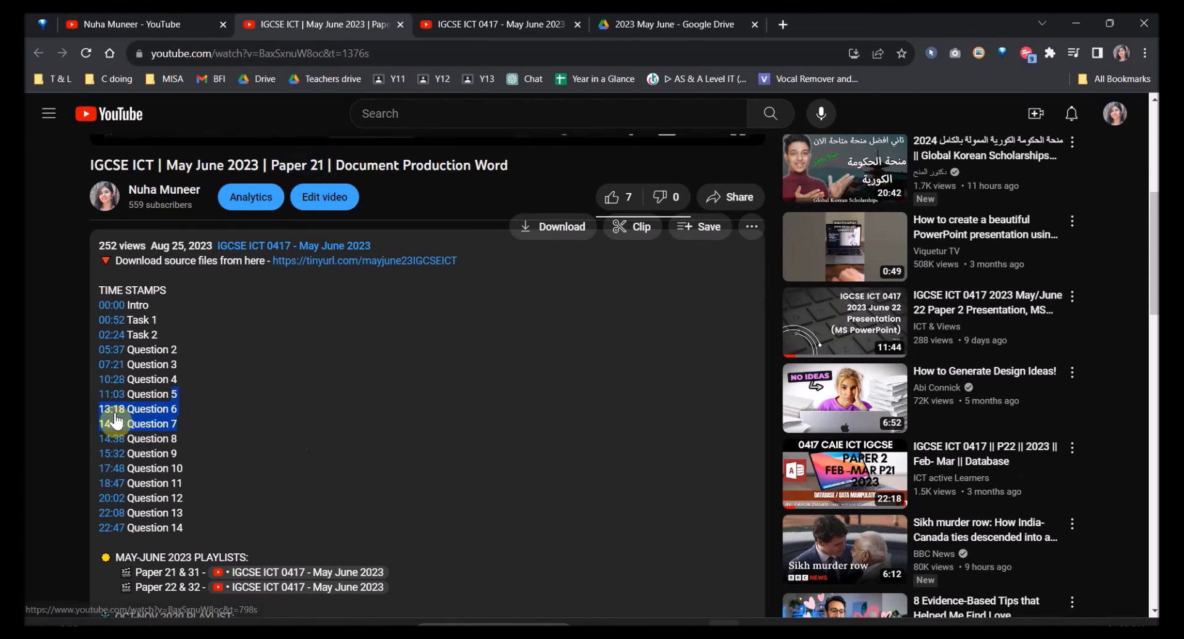
pyautogui.click(211, 464)
pyautogui.scroll(-3, 222, 478)
pyautogui.scroll(-3, 232, 478)
pyautogui.scroll(-3, 233, 455)
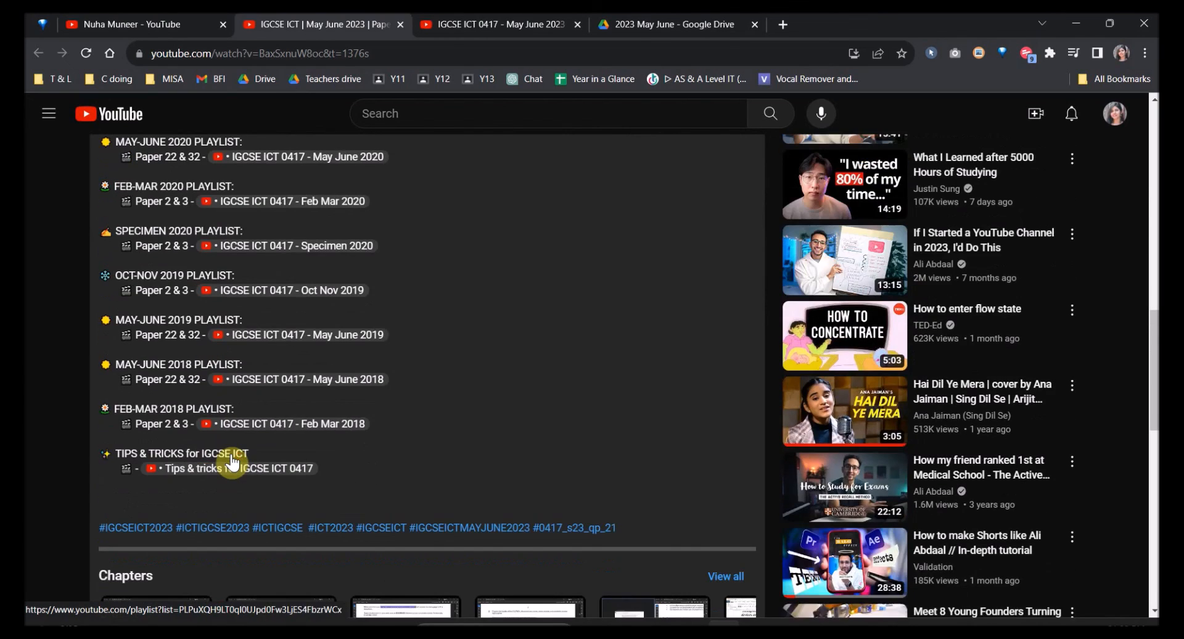
# Return to the YouTube channel's home page, look through its IGCSE ICT 0417 exam session rows, and view the channel's created playlists
pyautogui.scroll(2, 172, 290)
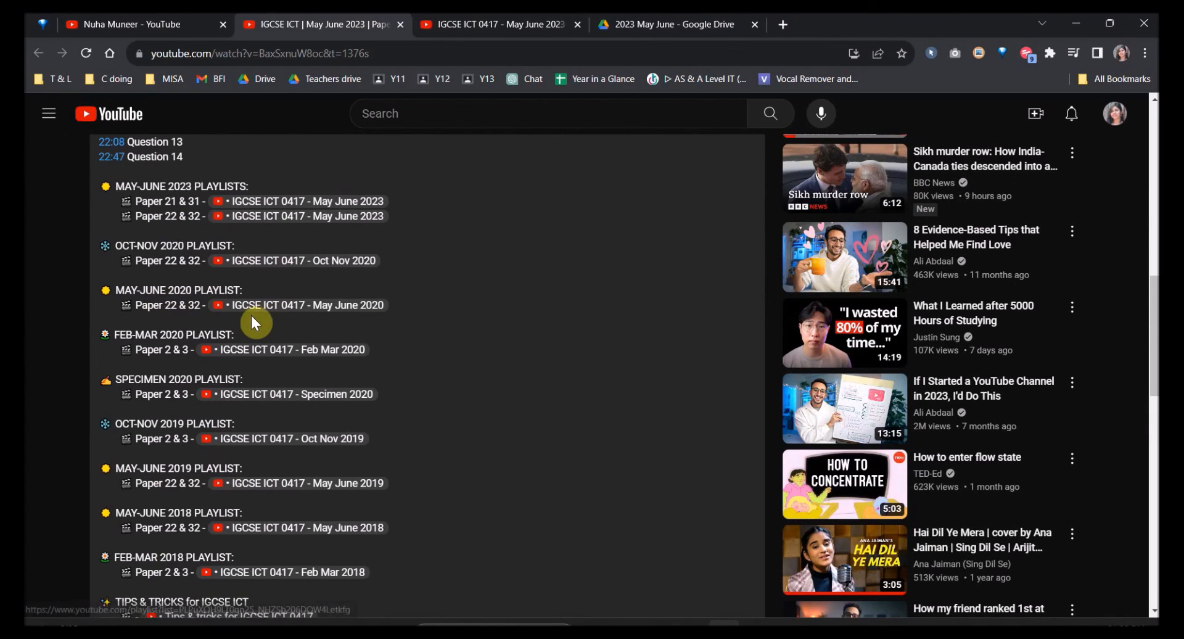
pyautogui.click(148, 16)
pyautogui.scroll(-5, 502, 378)
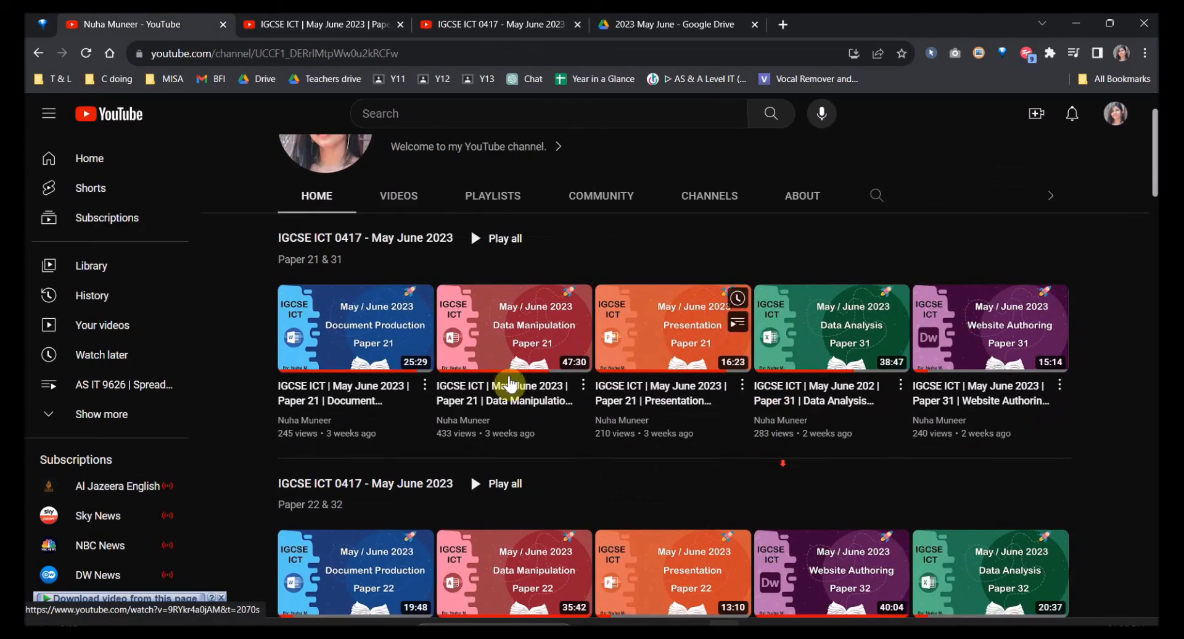
pyautogui.scroll(-15, 444, 412)
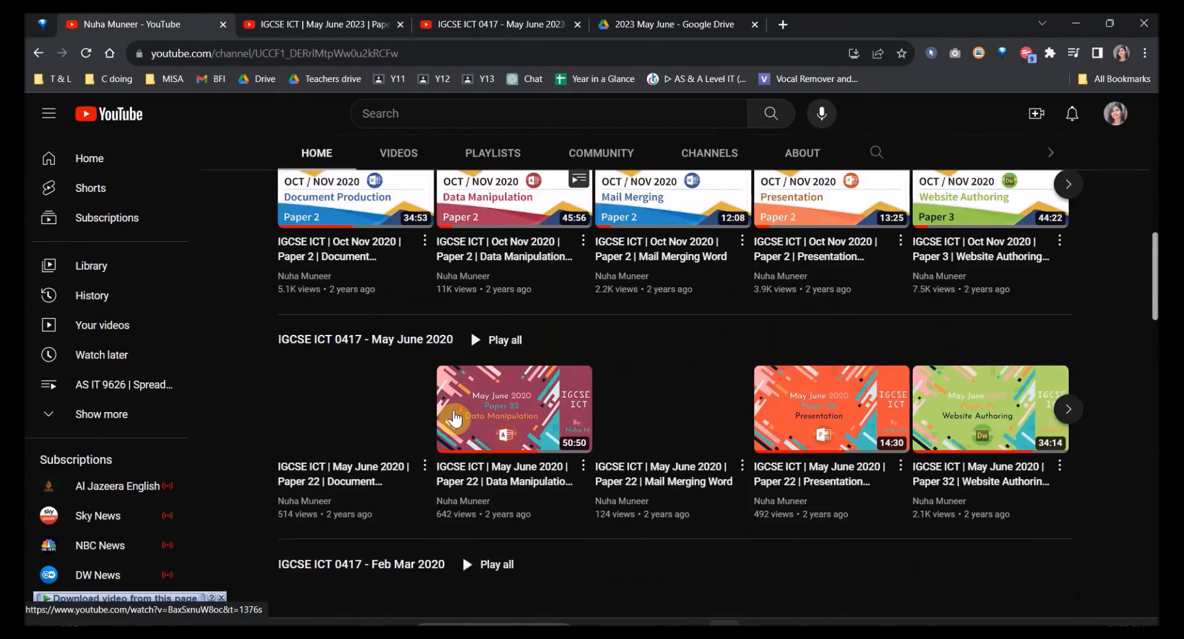
pyautogui.scroll(-3, 454, 419)
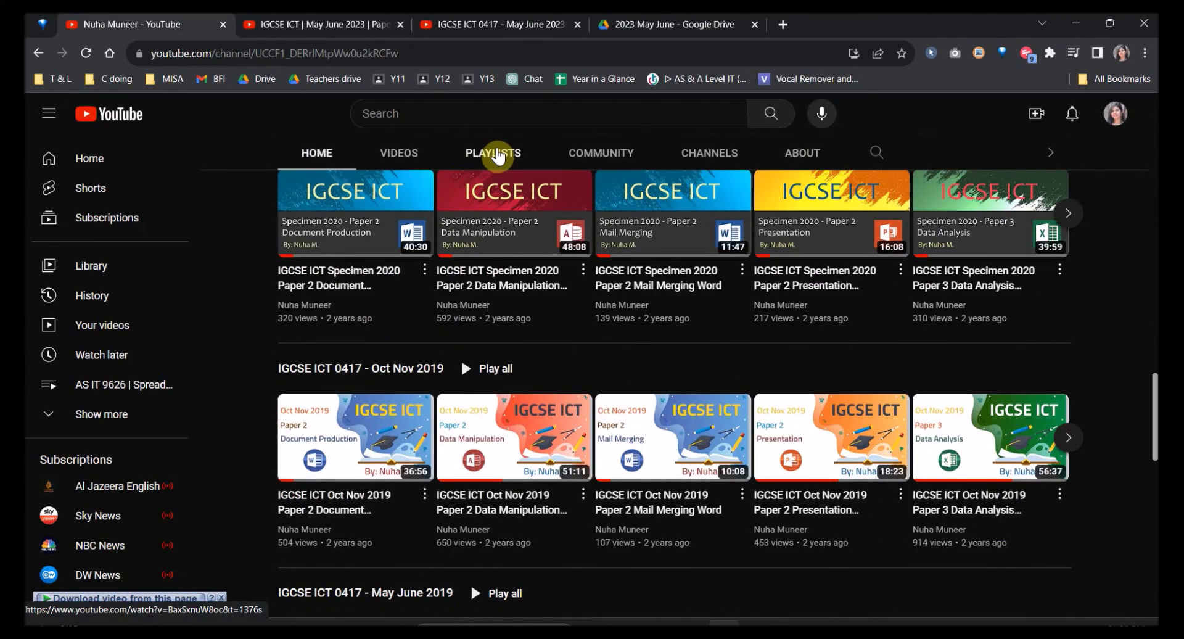
pyautogui.click(499, 155)
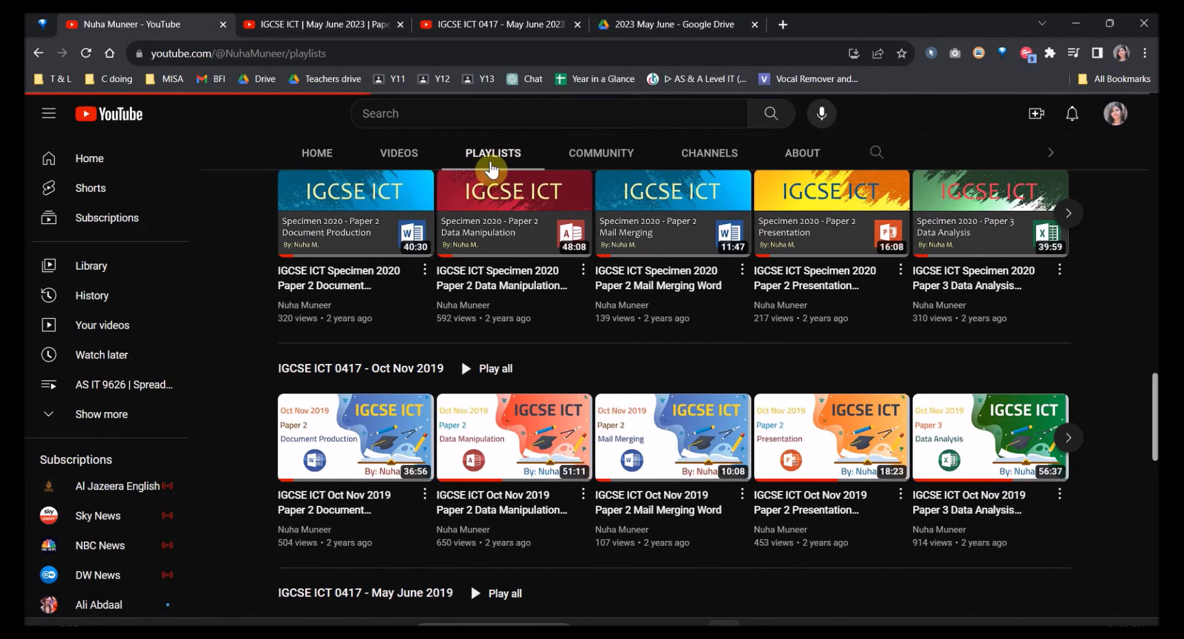
pyautogui.scroll(-5, 597, 247)
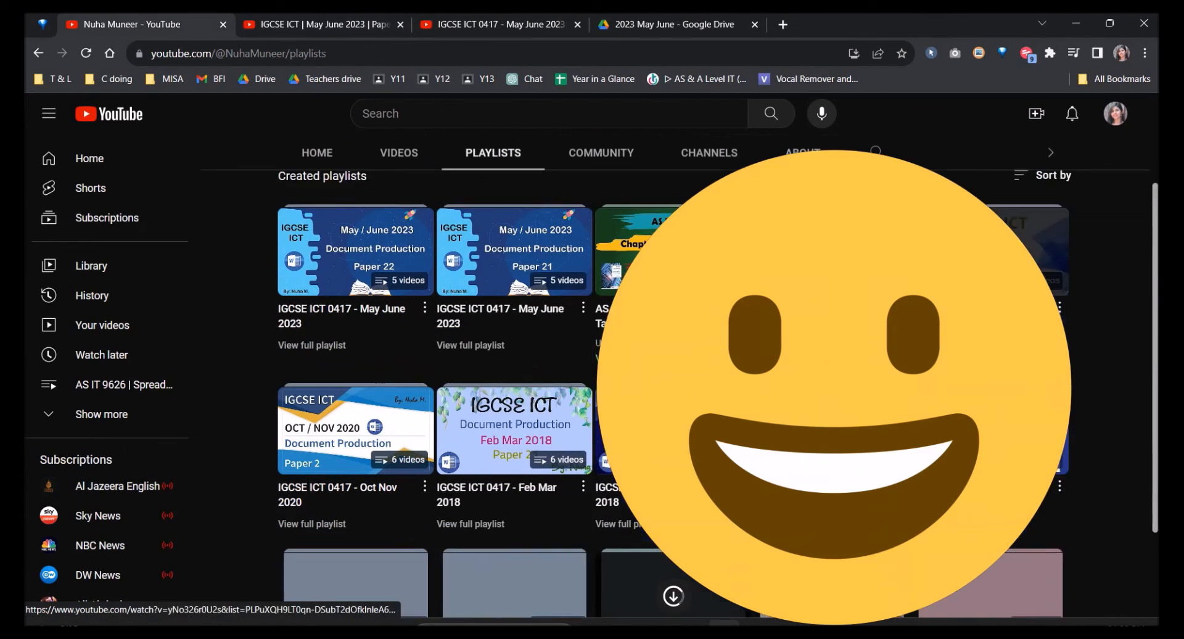